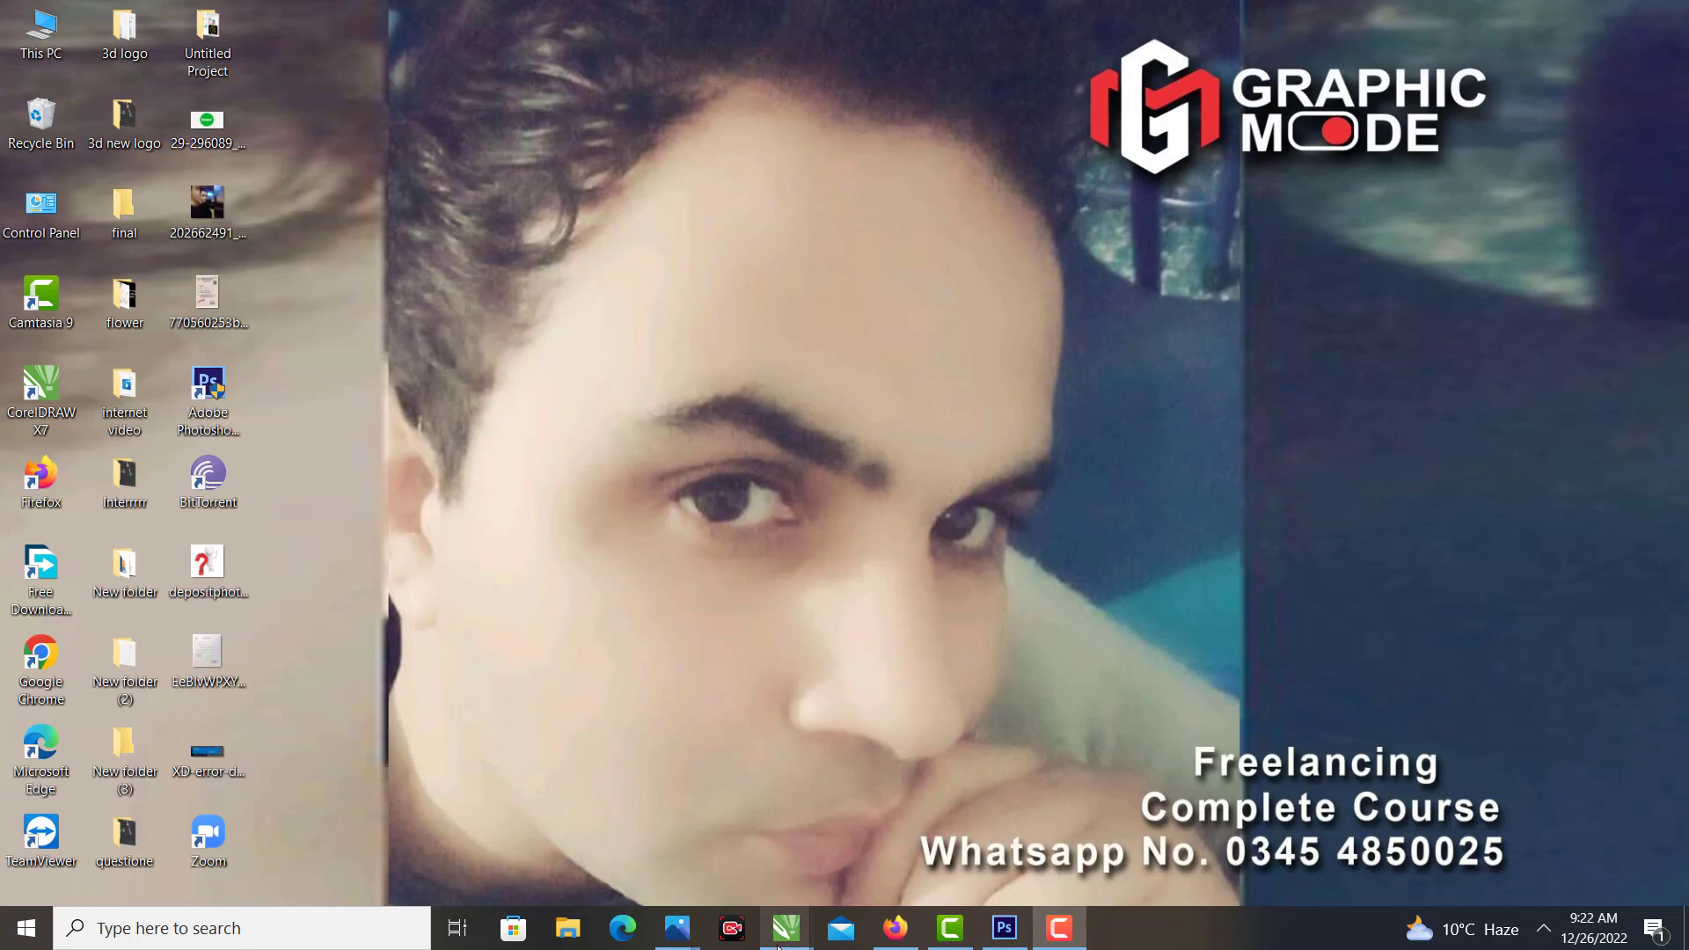
Switch to CorelDRAW and scale the logo brief text in Untitled-1 down to about 16.5 pt.
mouse_move(778, 946)
click(705, 829)
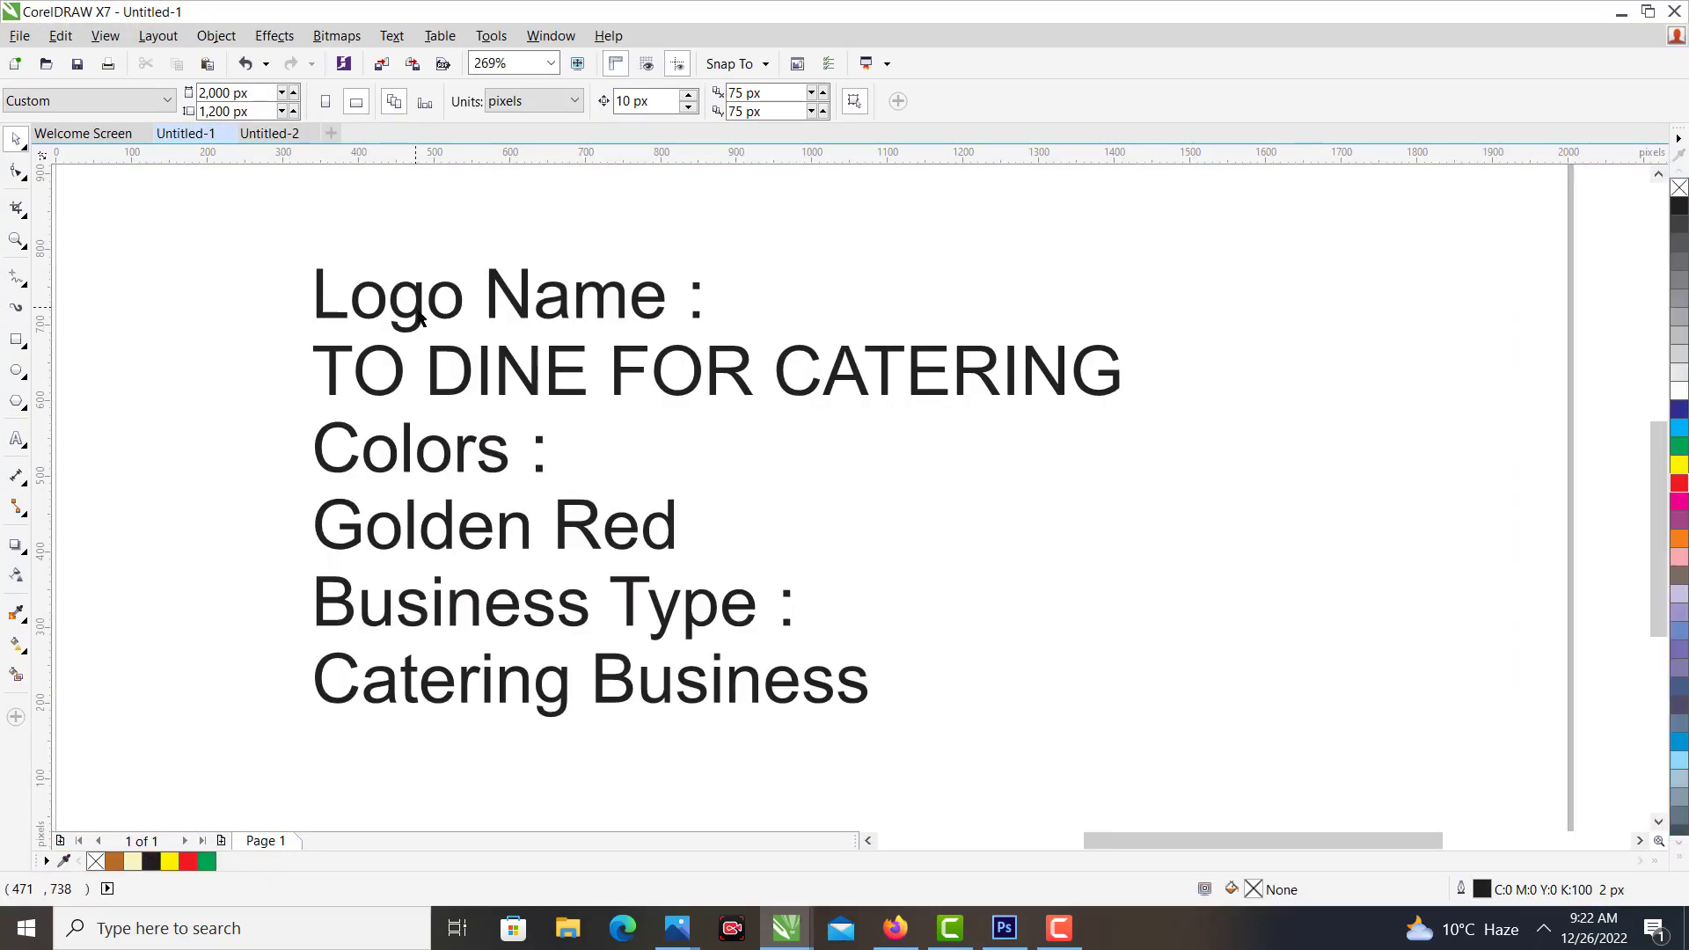
double_click(426, 293)
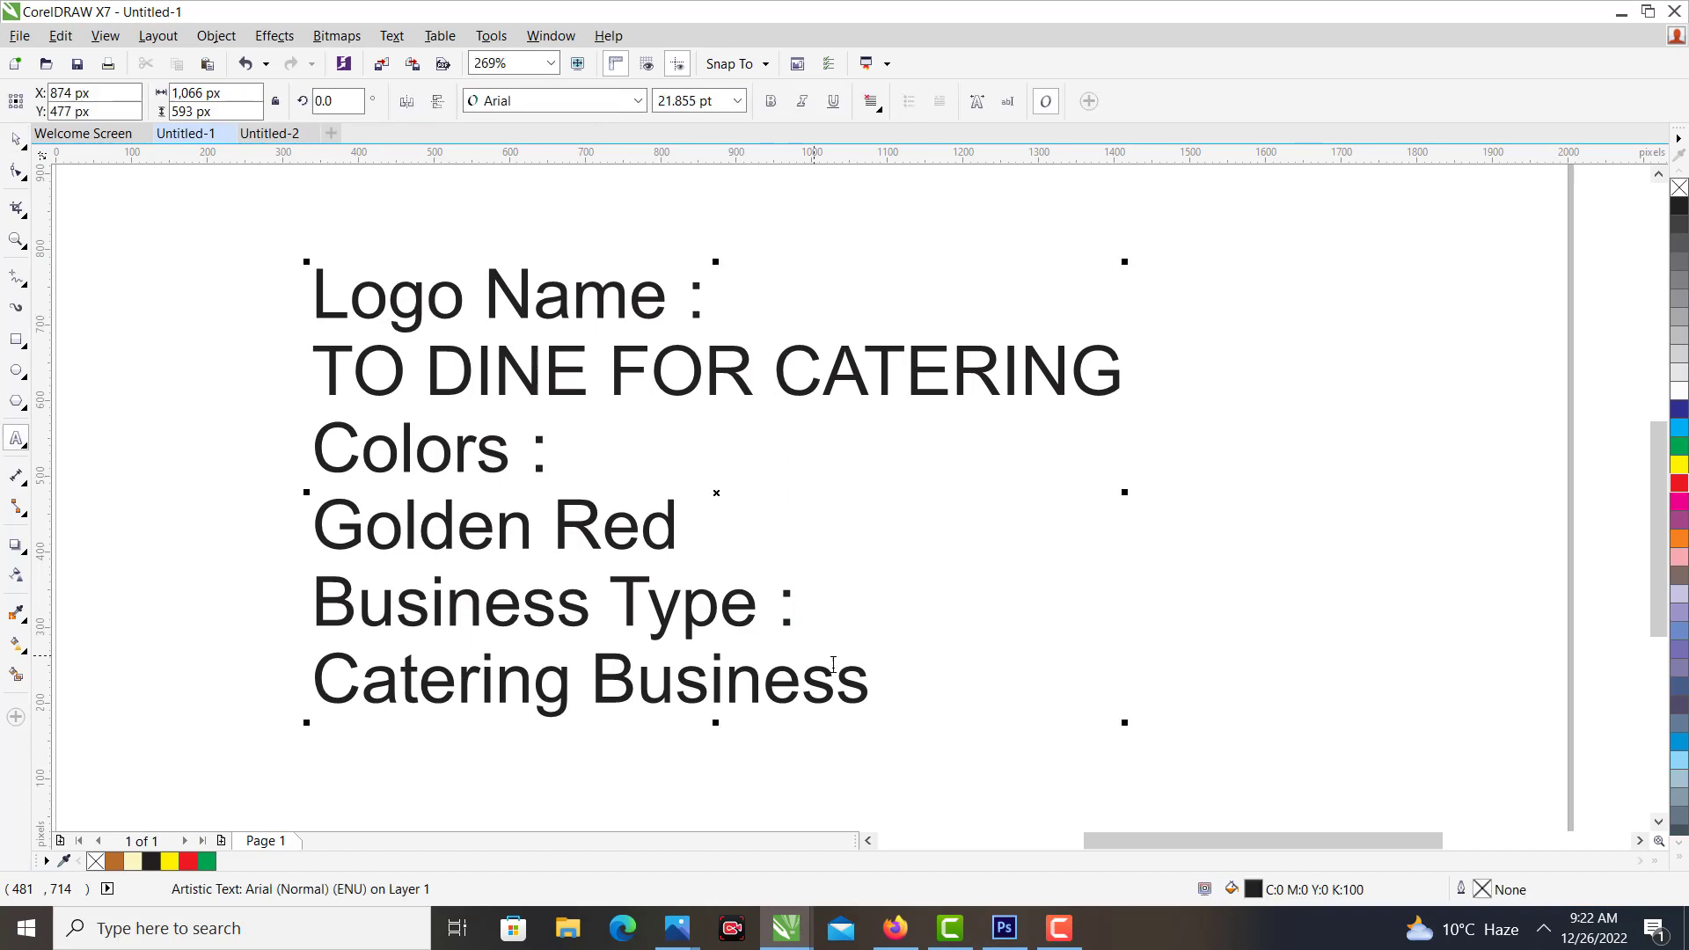
drag(1126, 725, 959, 617)
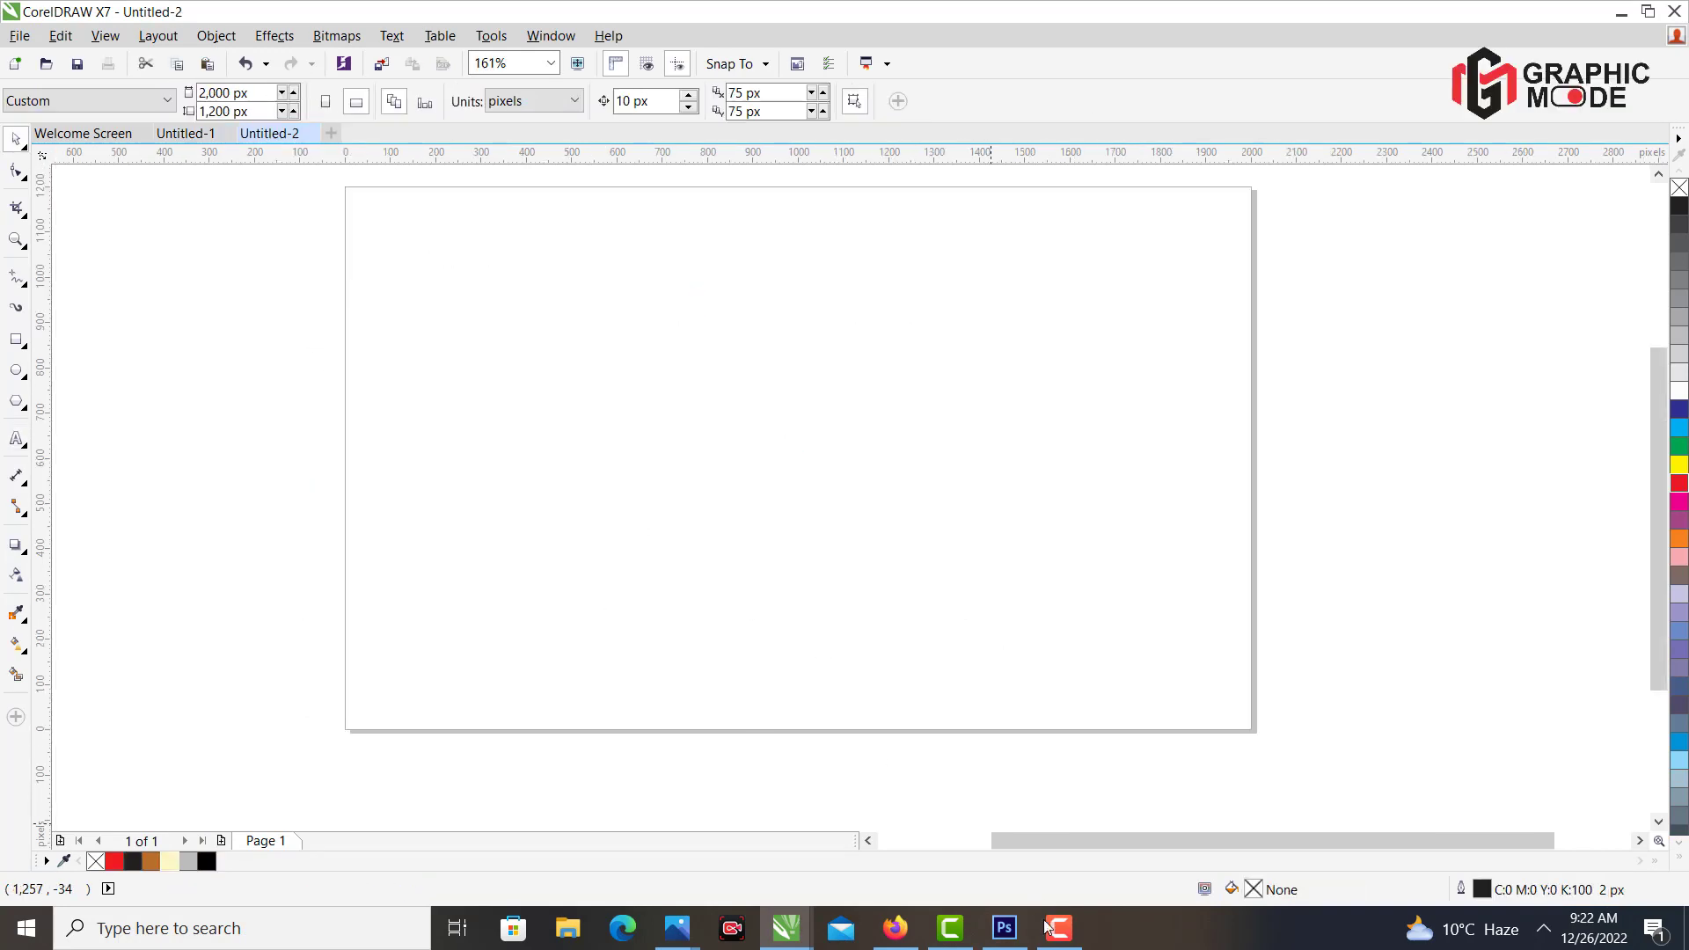
Copy the line "TO DINE FOR CATERING" from the brief in Untitled-1 and paste it as text into Untitled-2.
click(195, 136)
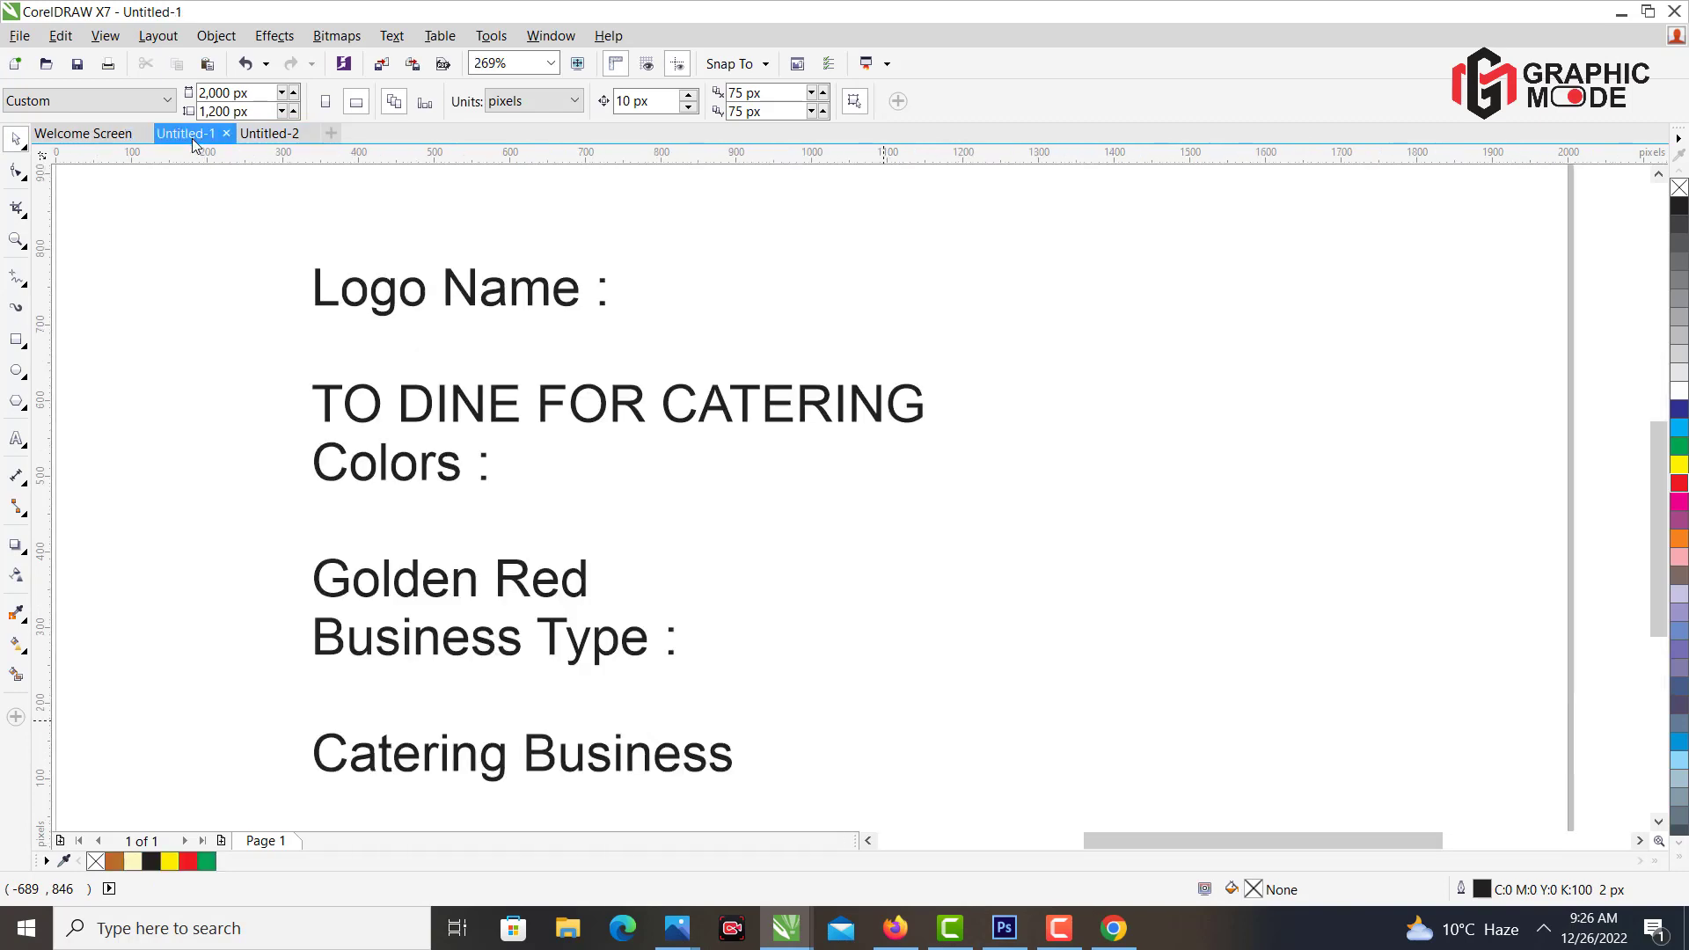
double_click(326, 415)
drag(313, 405, 961, 401)
key(ctrl+c)
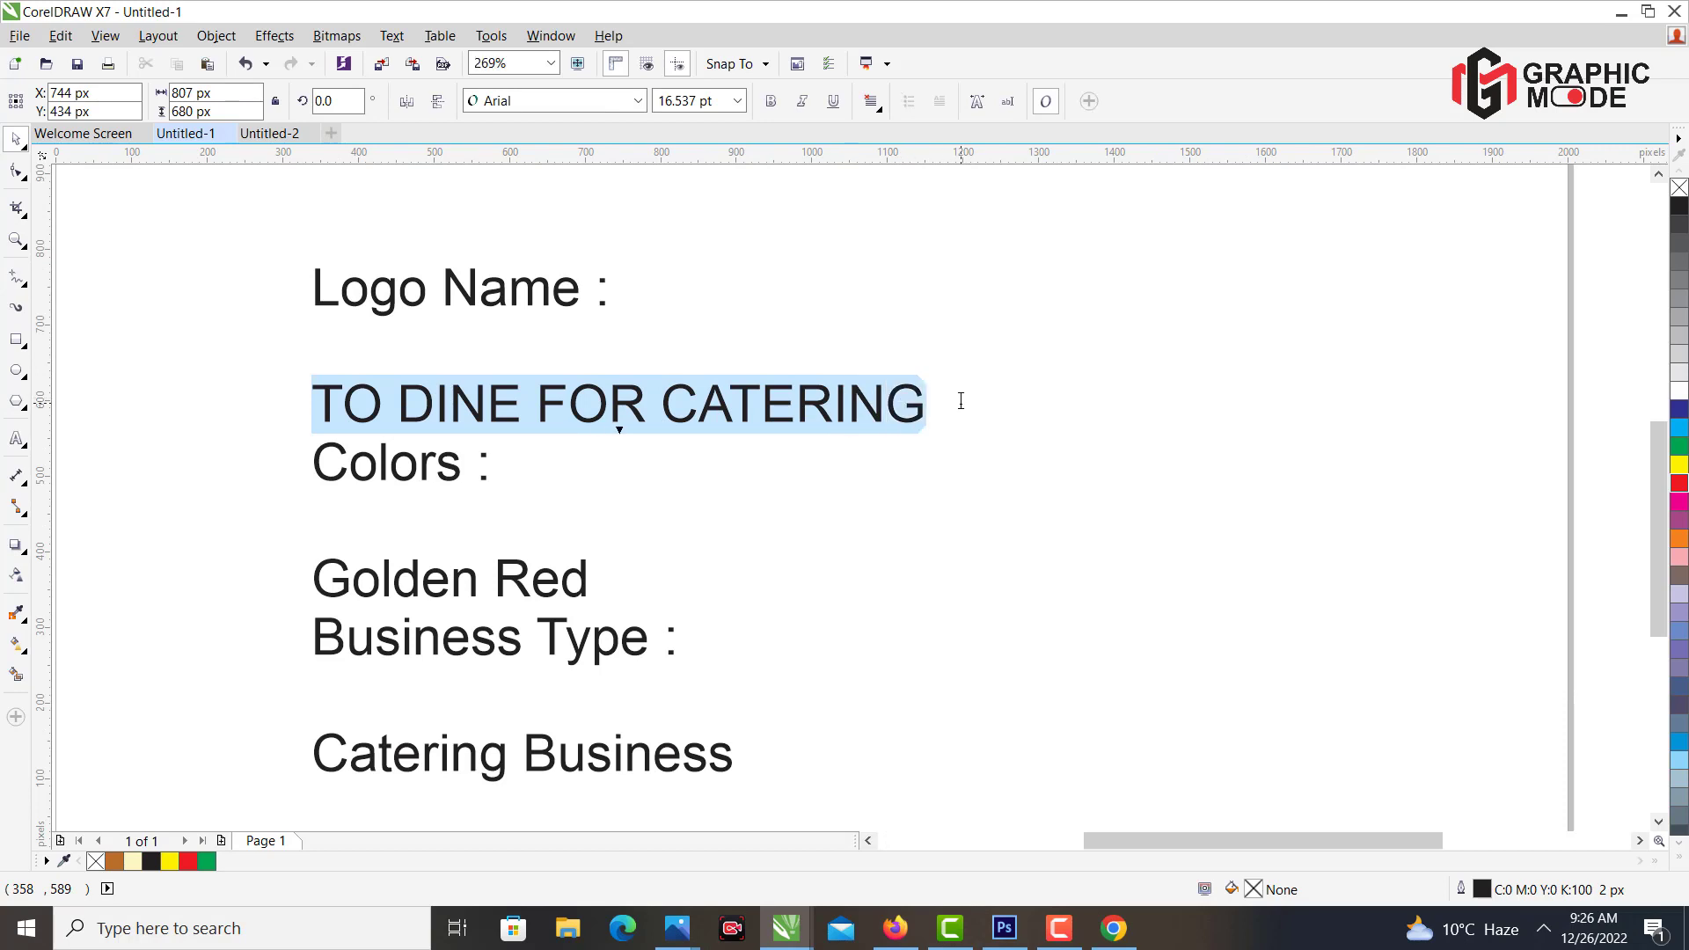
click(277, 137)
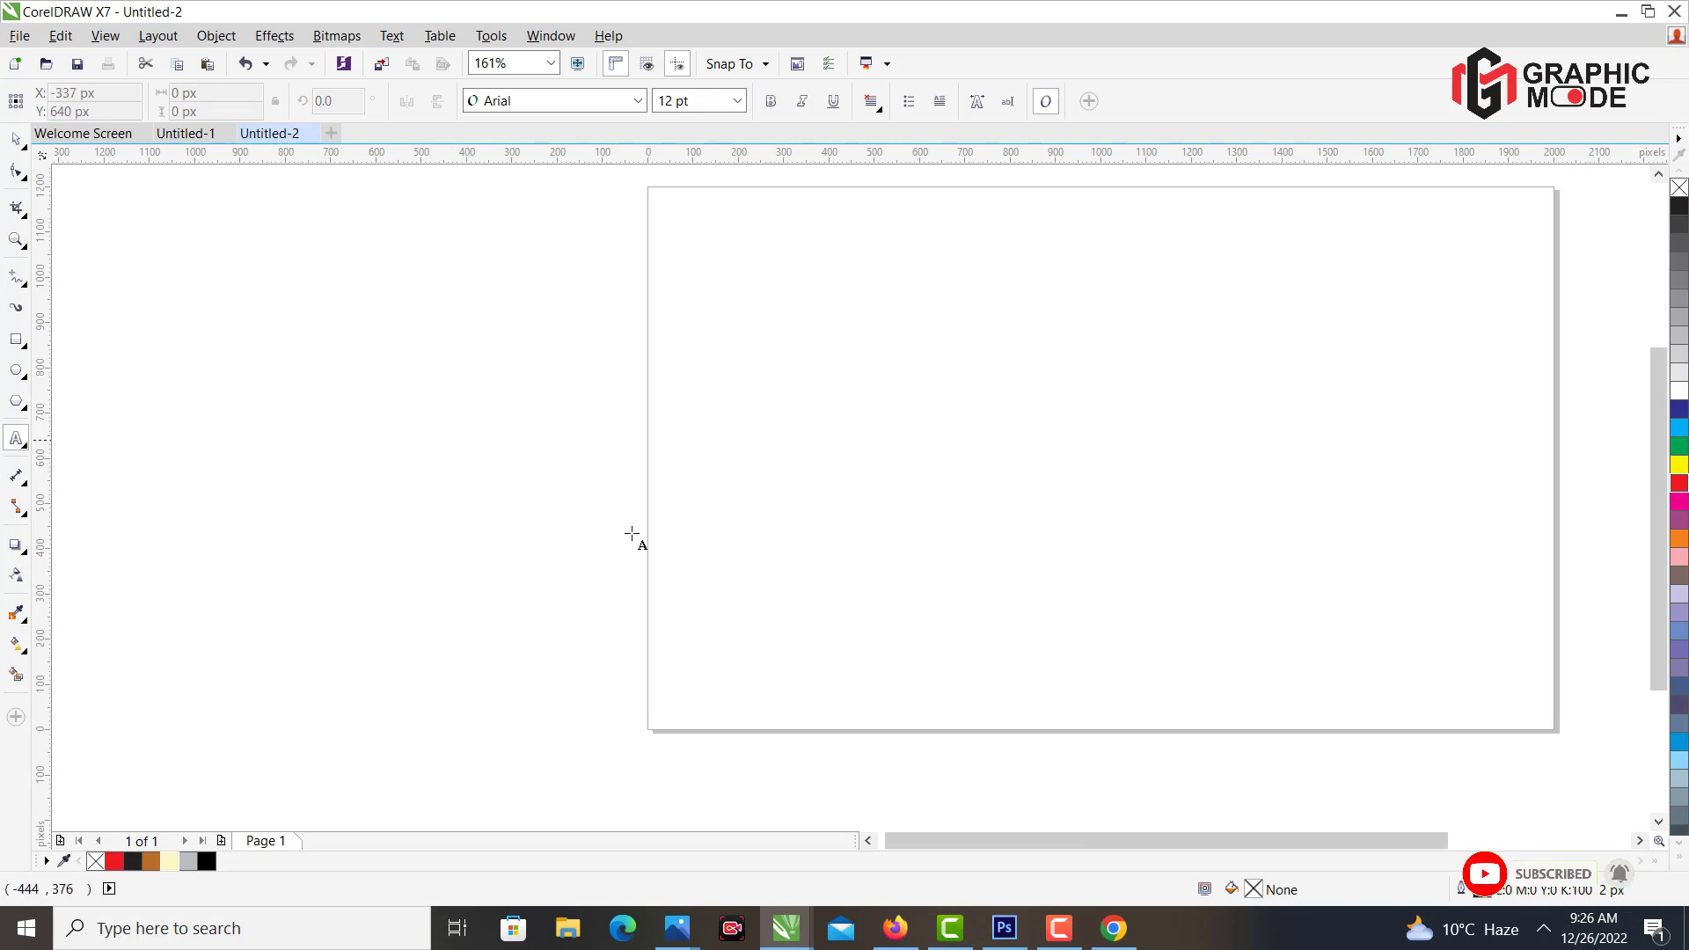
key(ctrl+v)
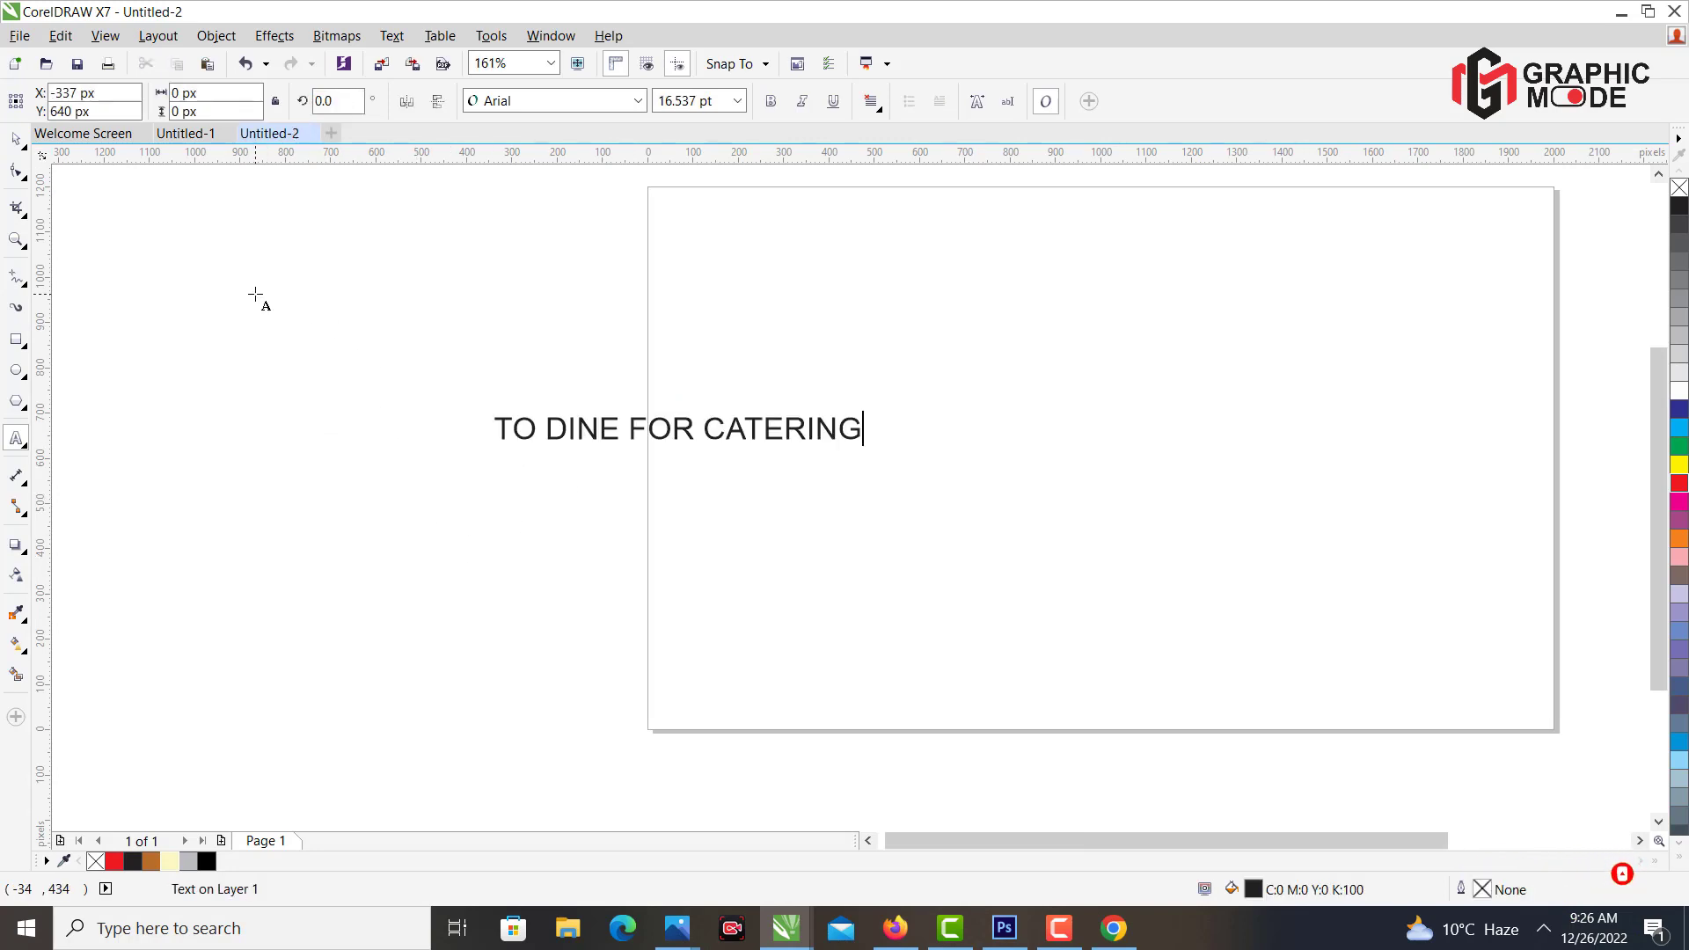
Write the temporary note "First step to arrange text in sequence" above the logo name and delete it.
click(255, 294)
text(Fir)
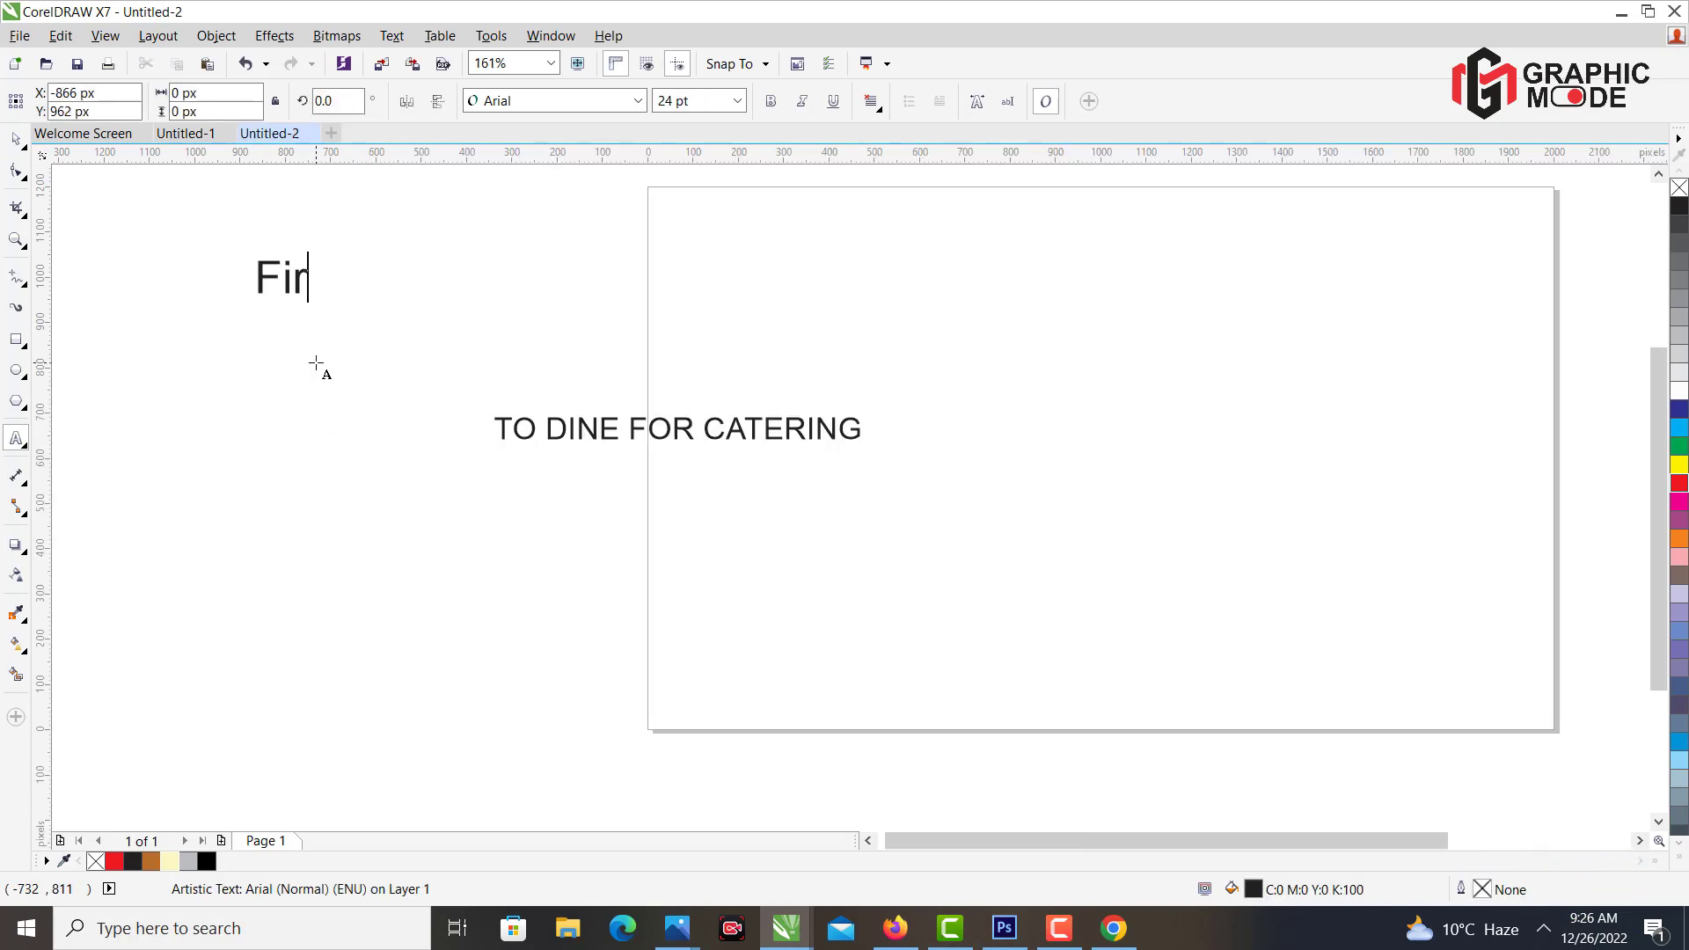
text(st stept)
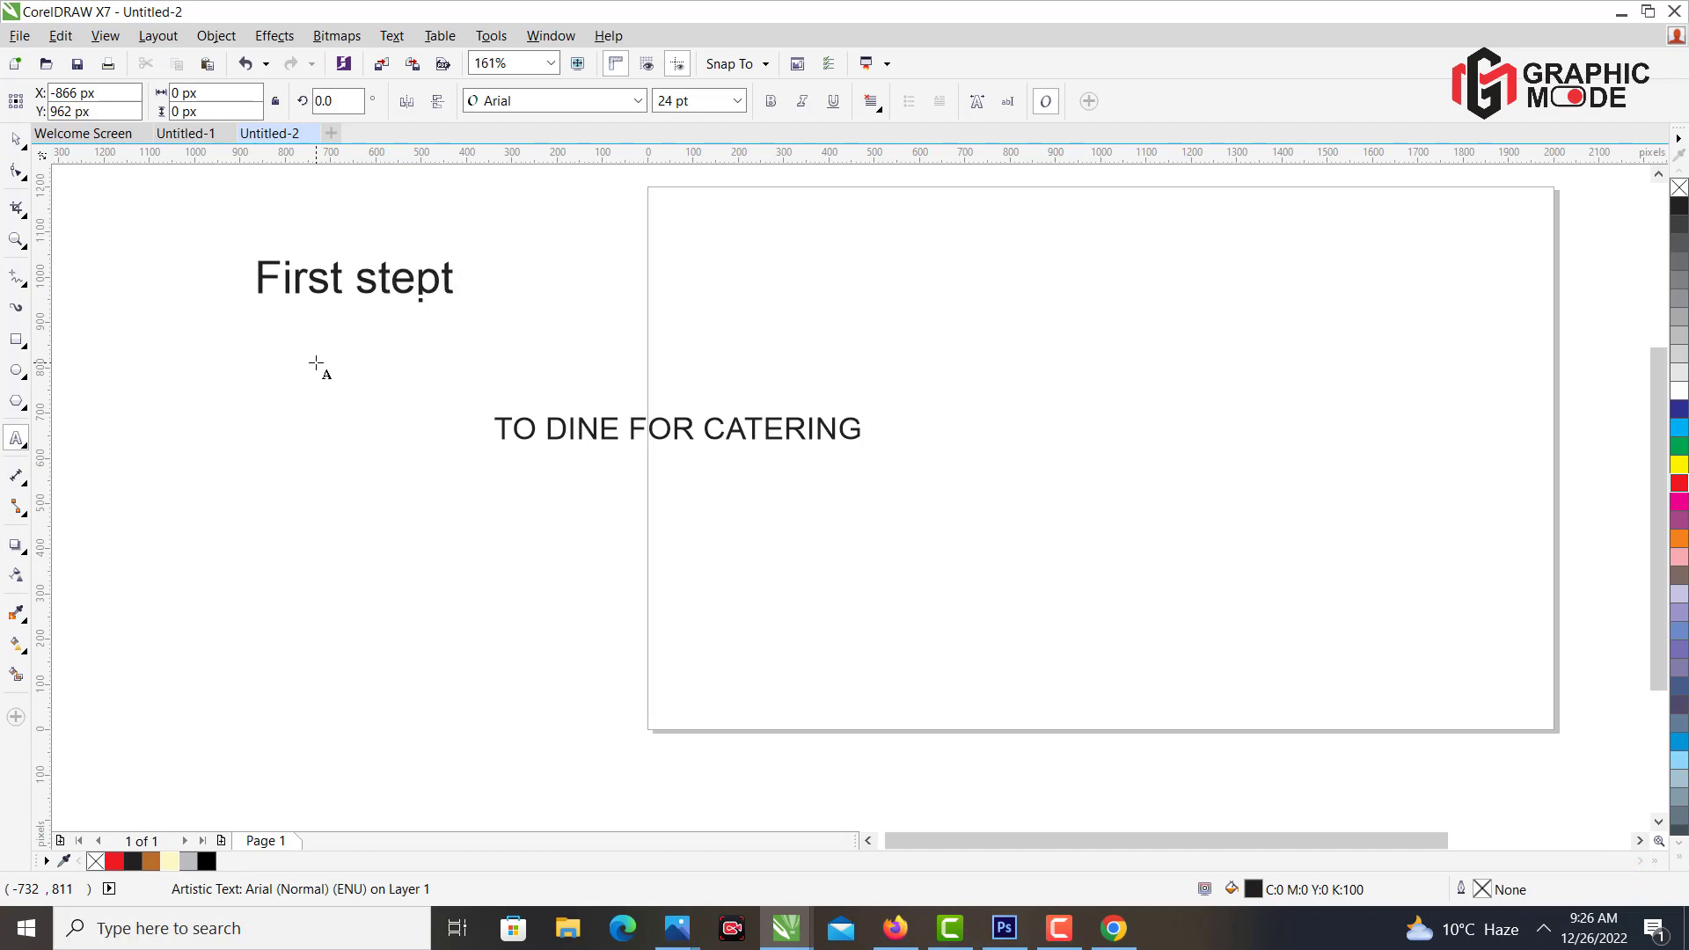
key(BackSpace)
text( to arra)
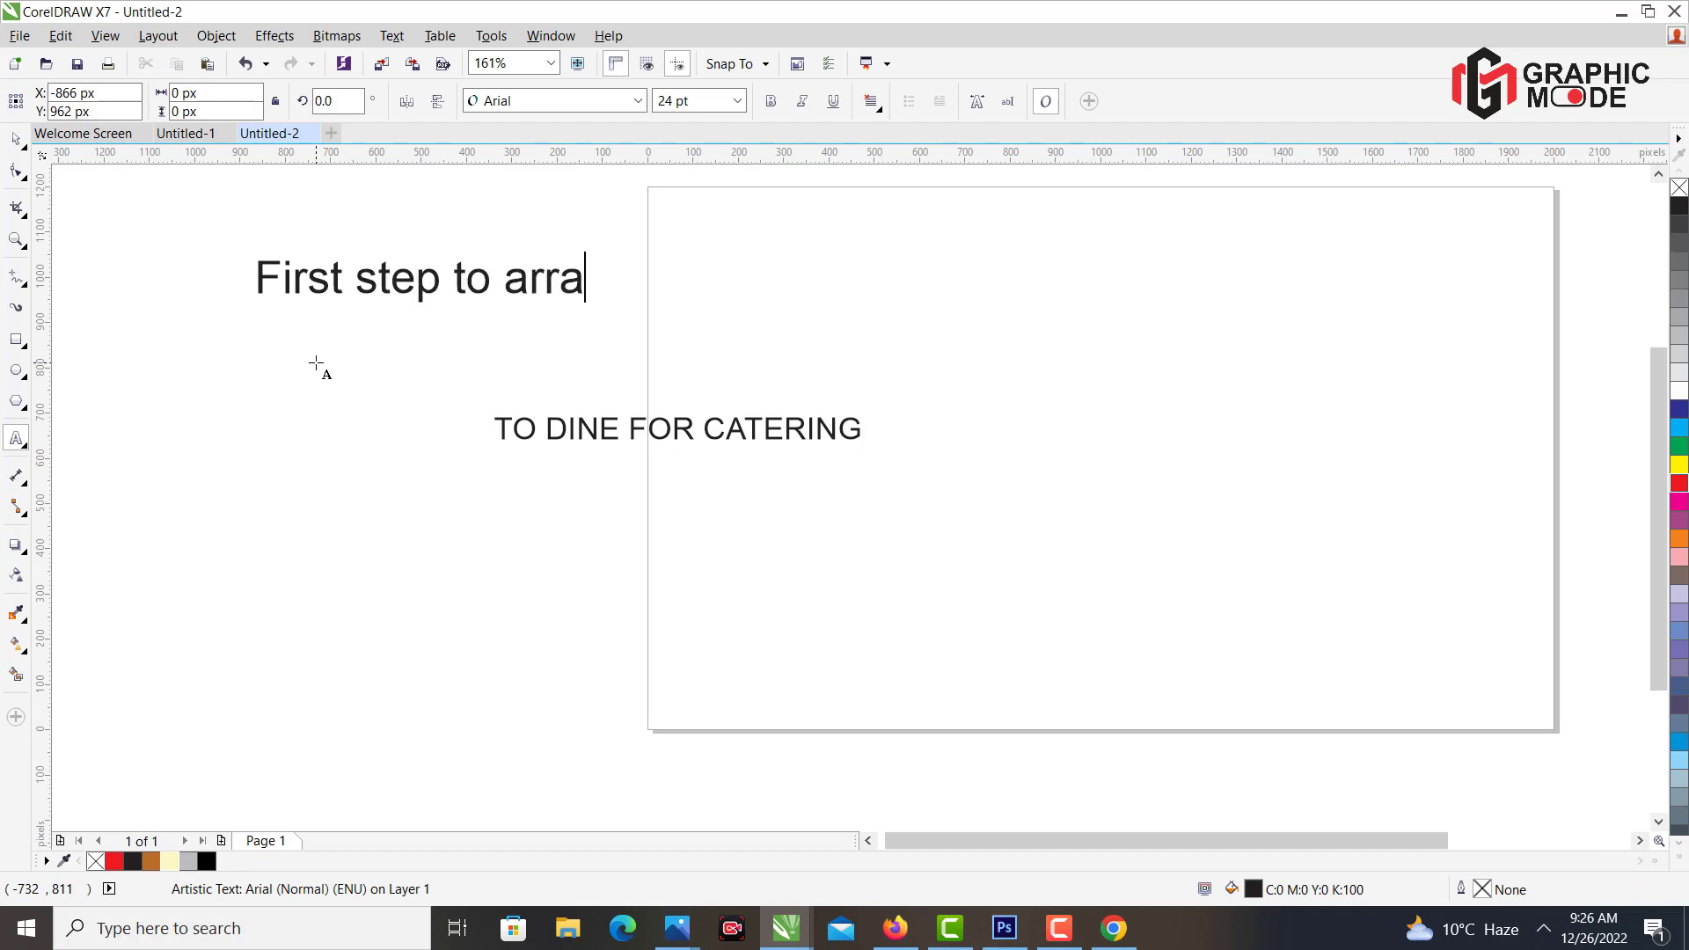
text(nge tex)
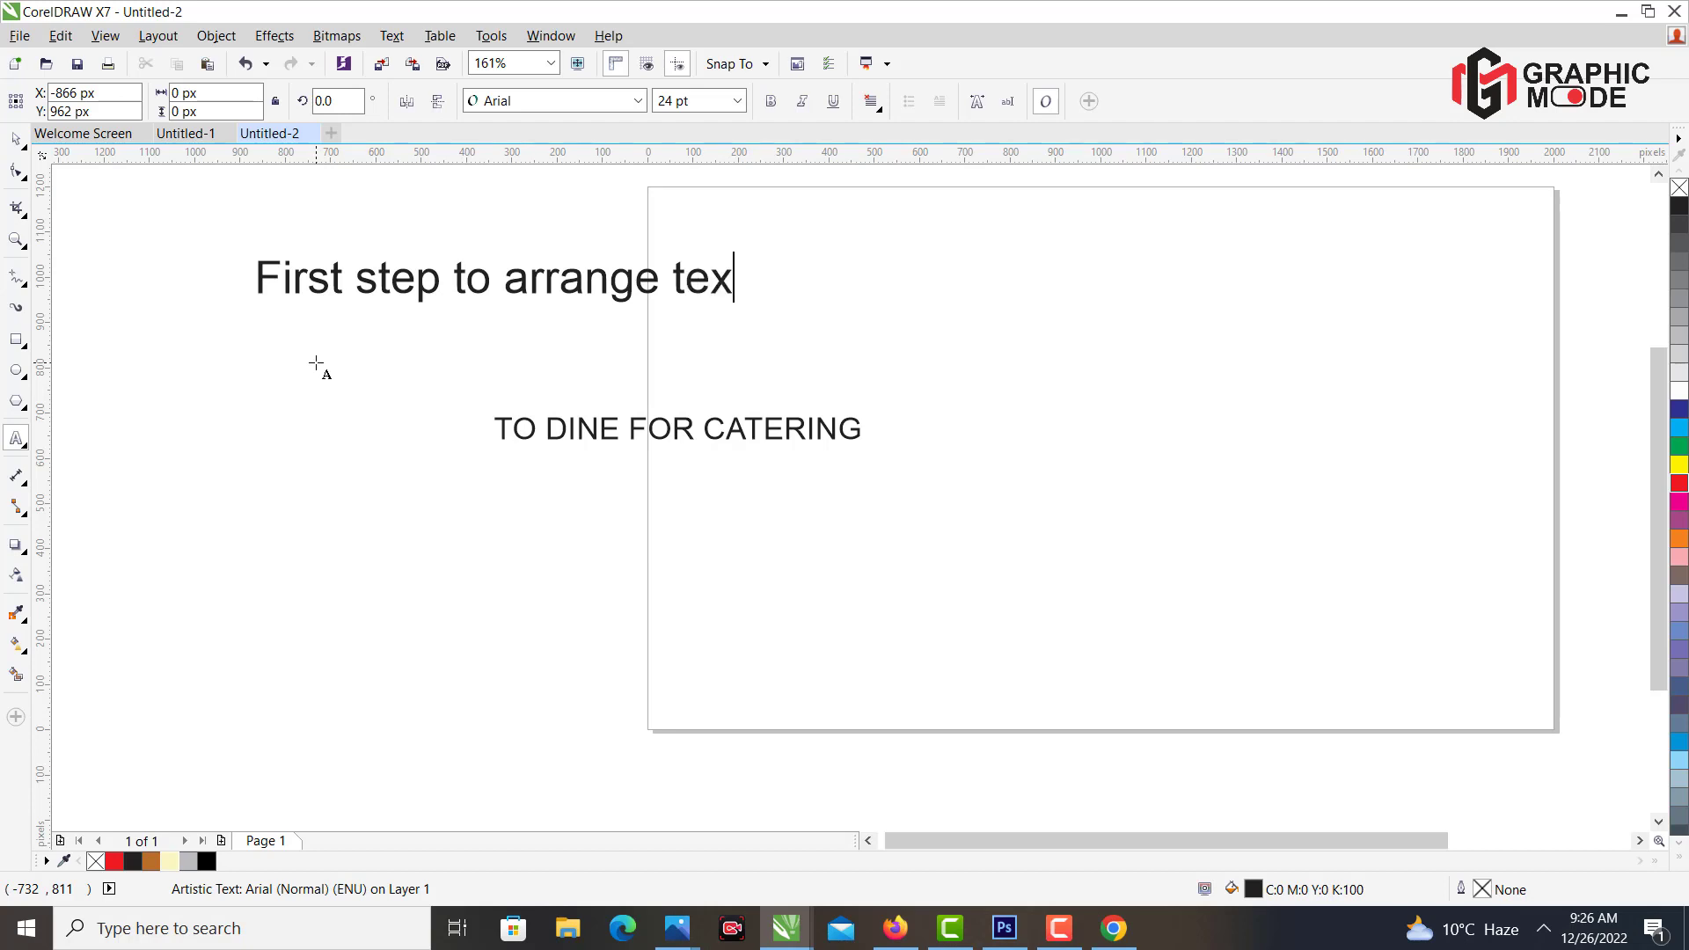
text(t in sequ)
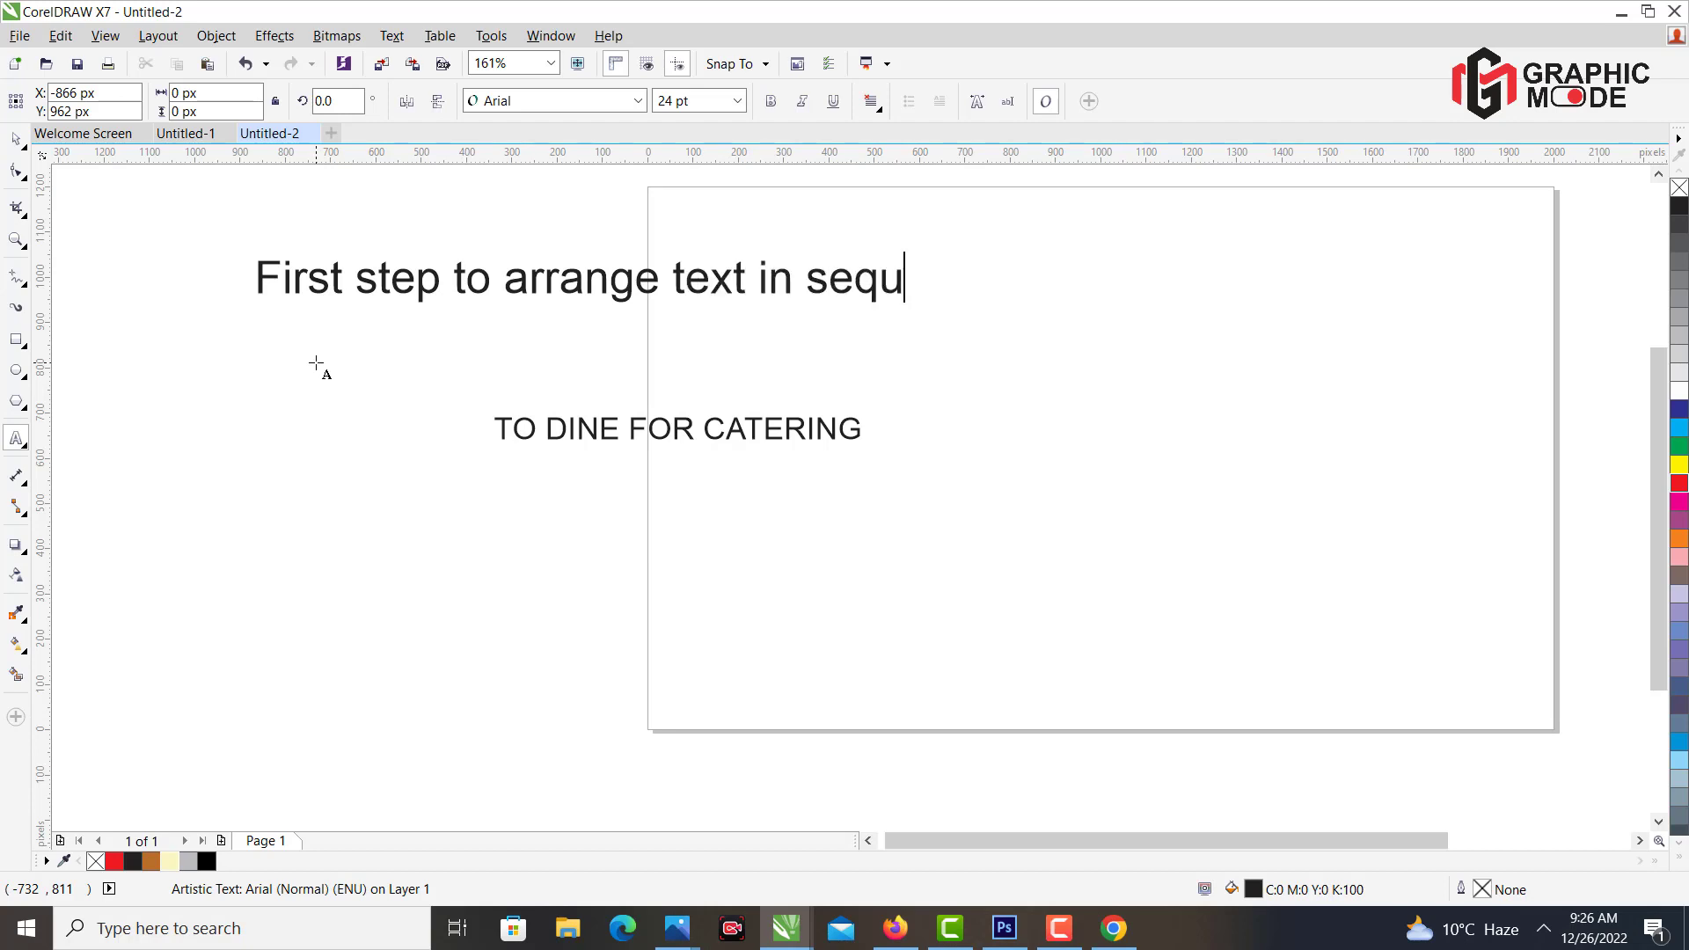
text(ence)
key(Escape)
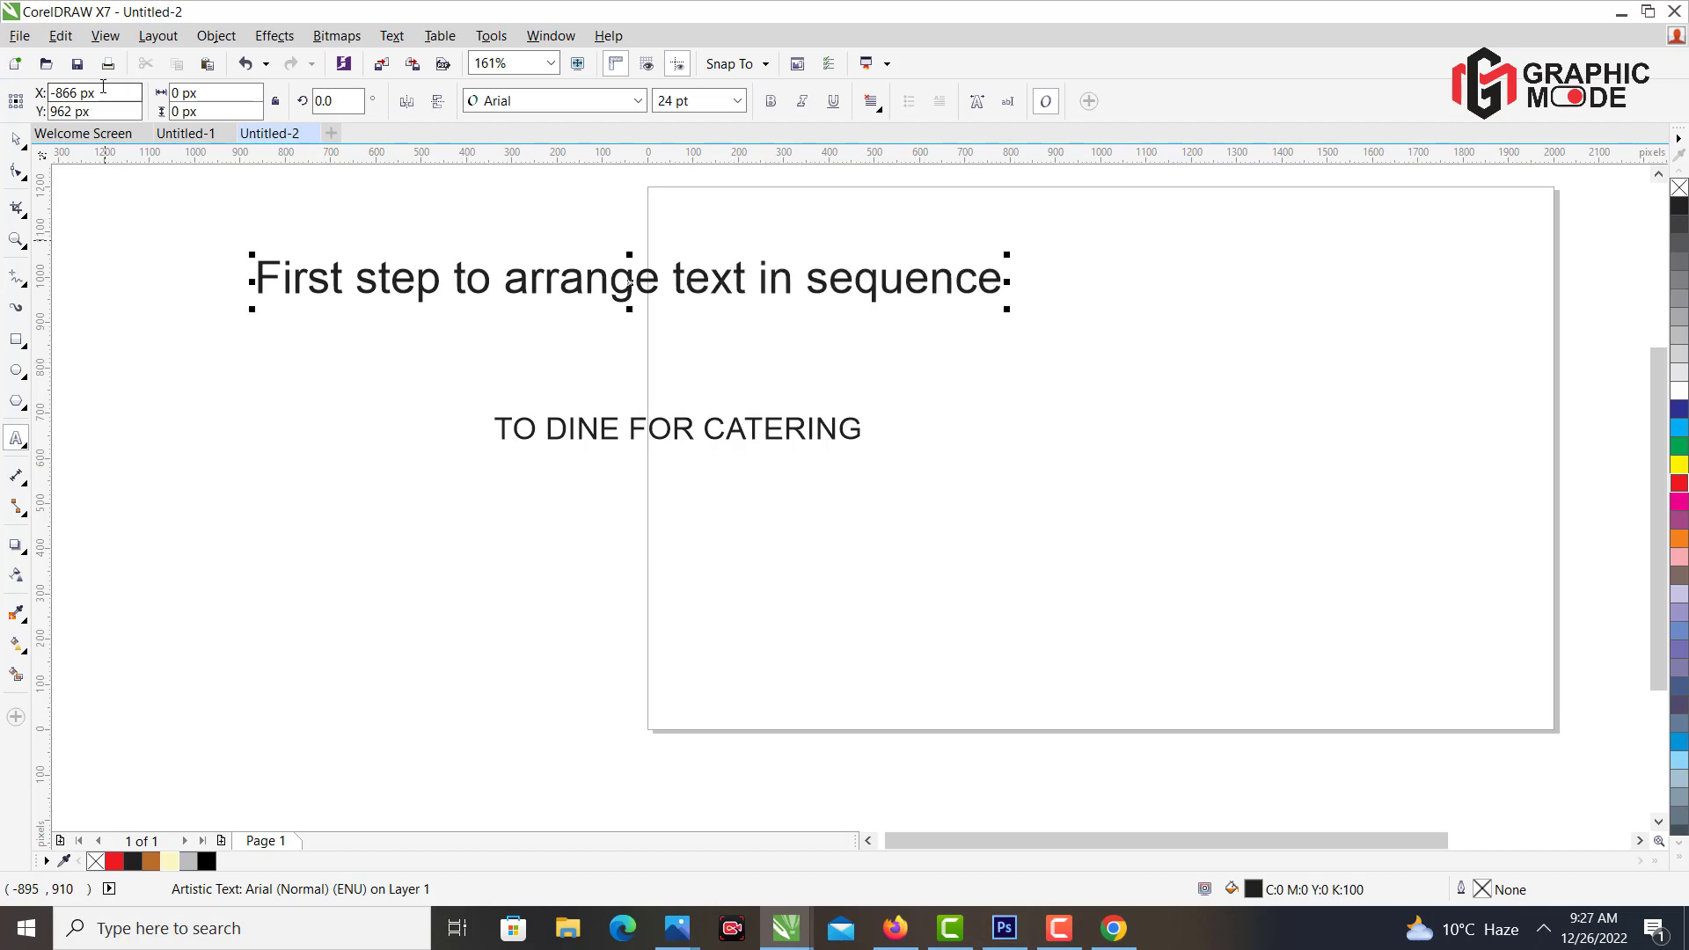
key(Delete)
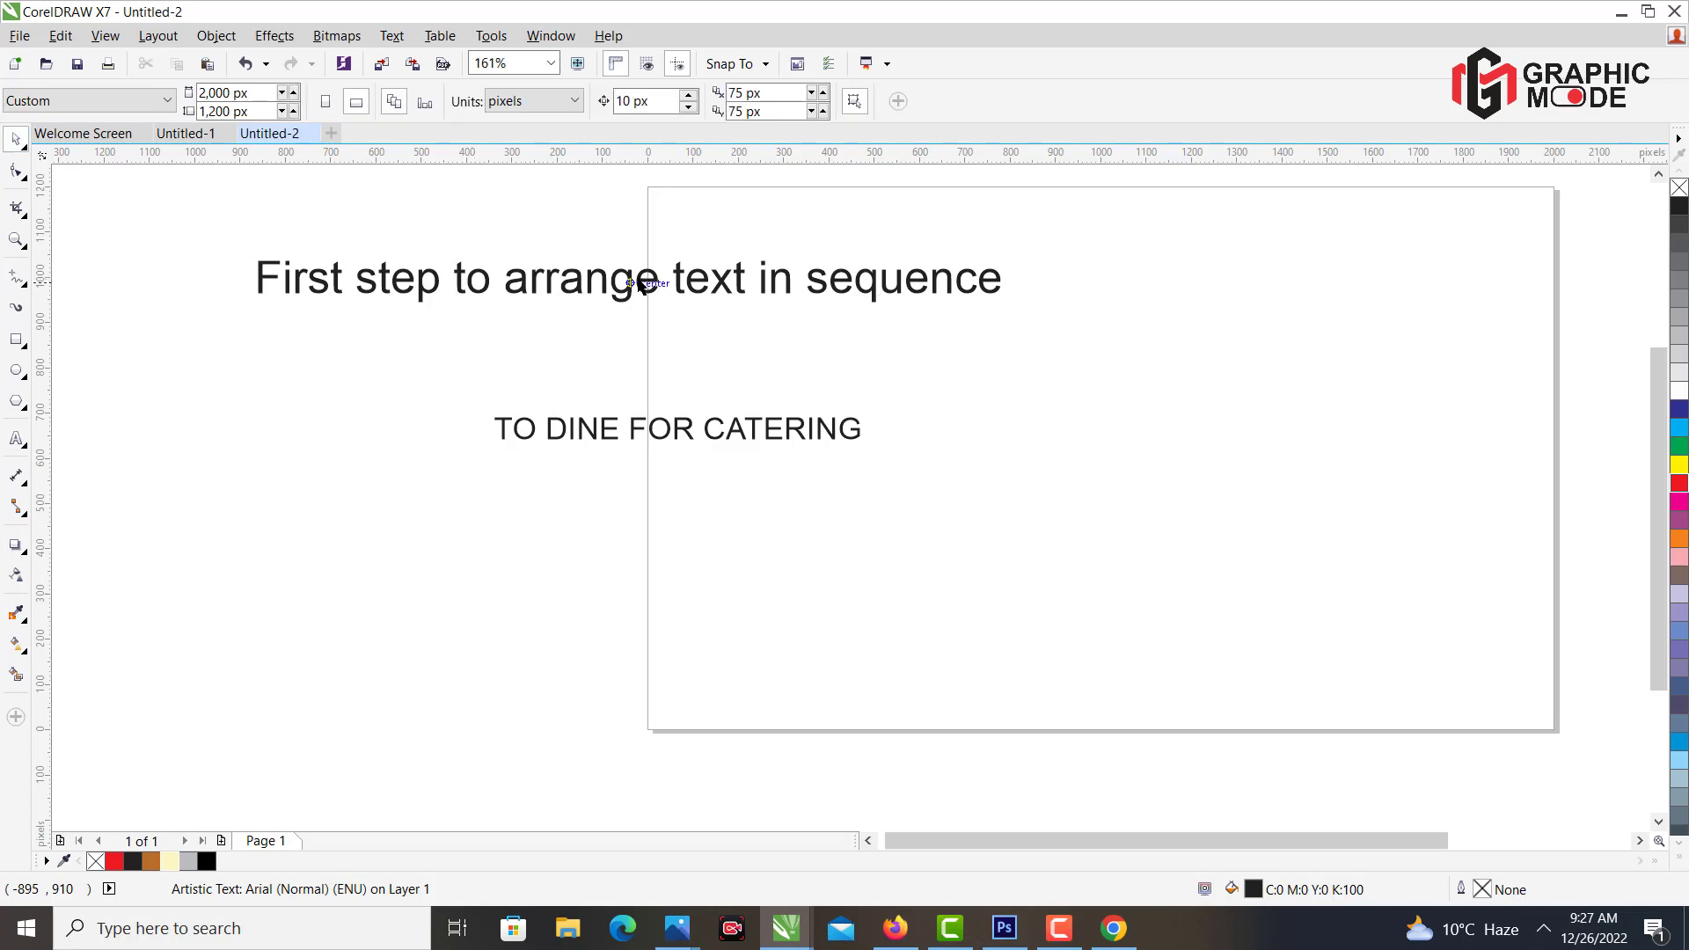
Cut "FOR CATERING" out of the logo name and paste it as a separate text object below "TO DINE".
double_click(632, 431)
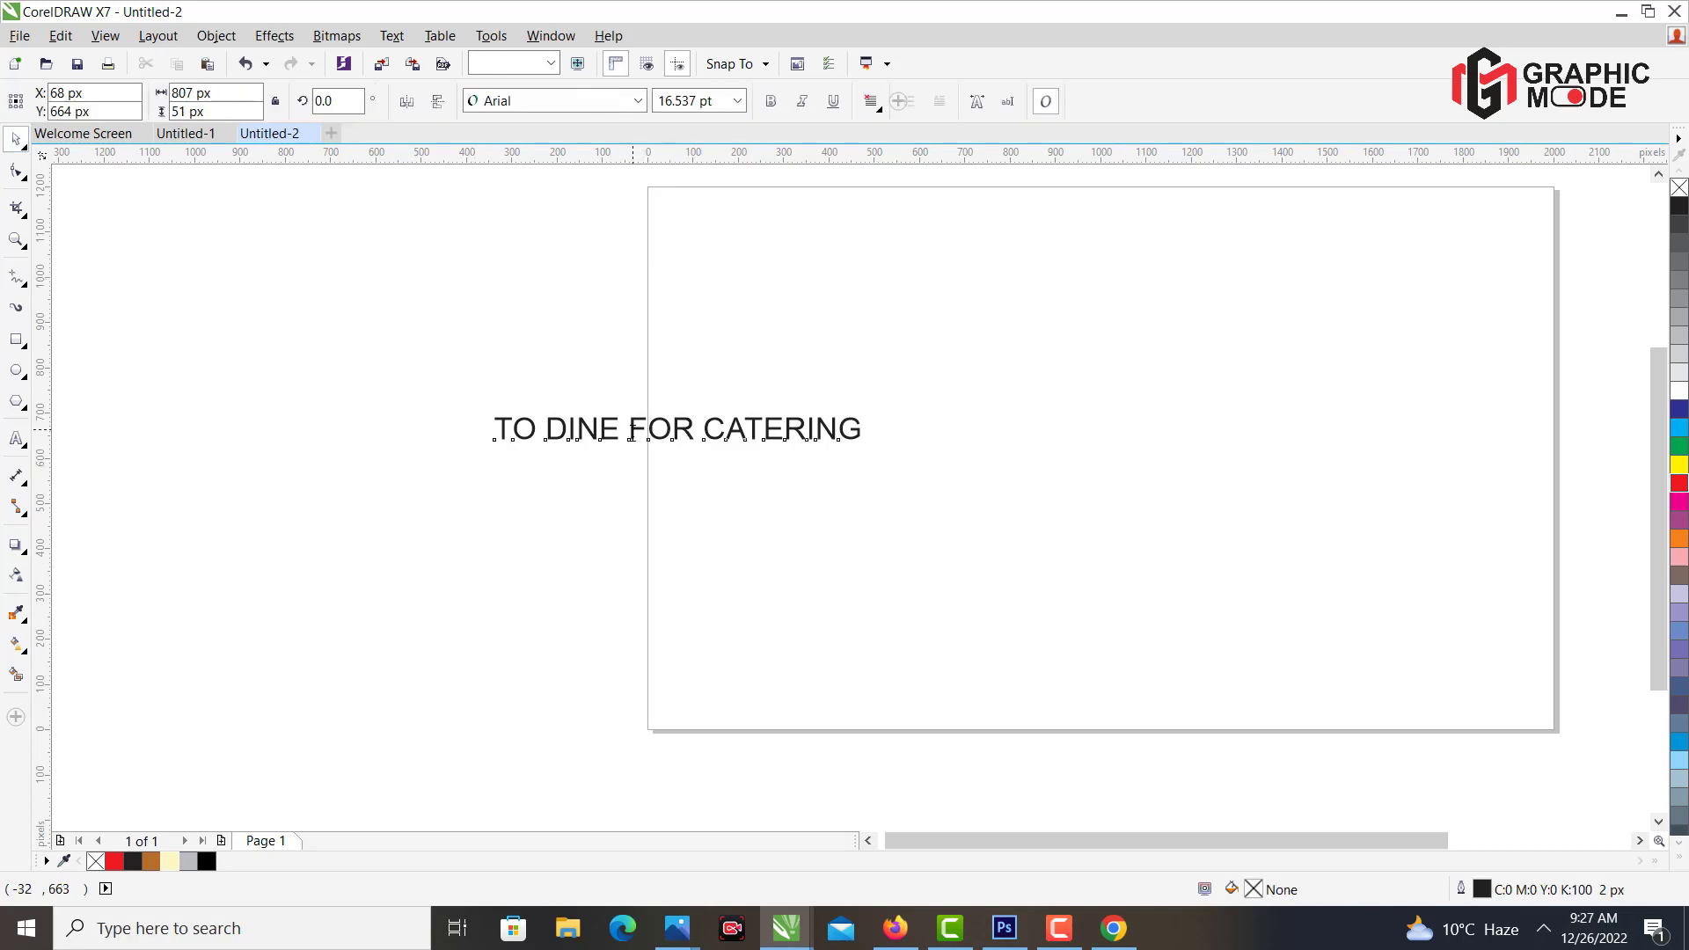
key(shift+End)
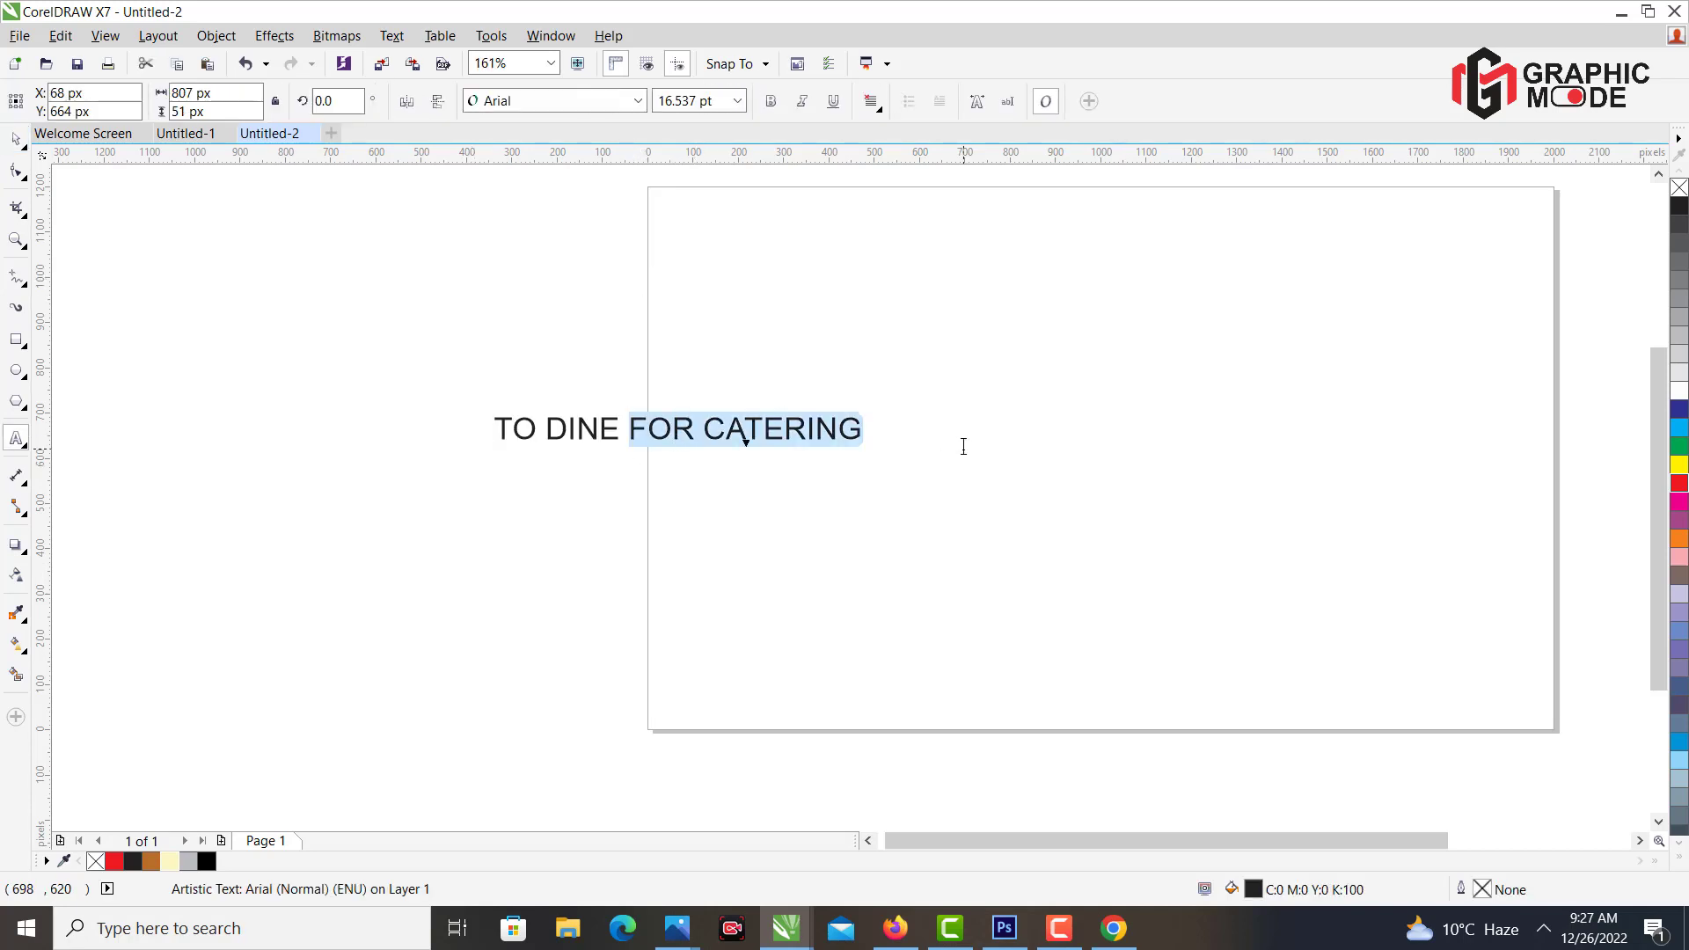
key(ctrl+x)
click(622, 541)
key(ctrl+v)
key(Escape)
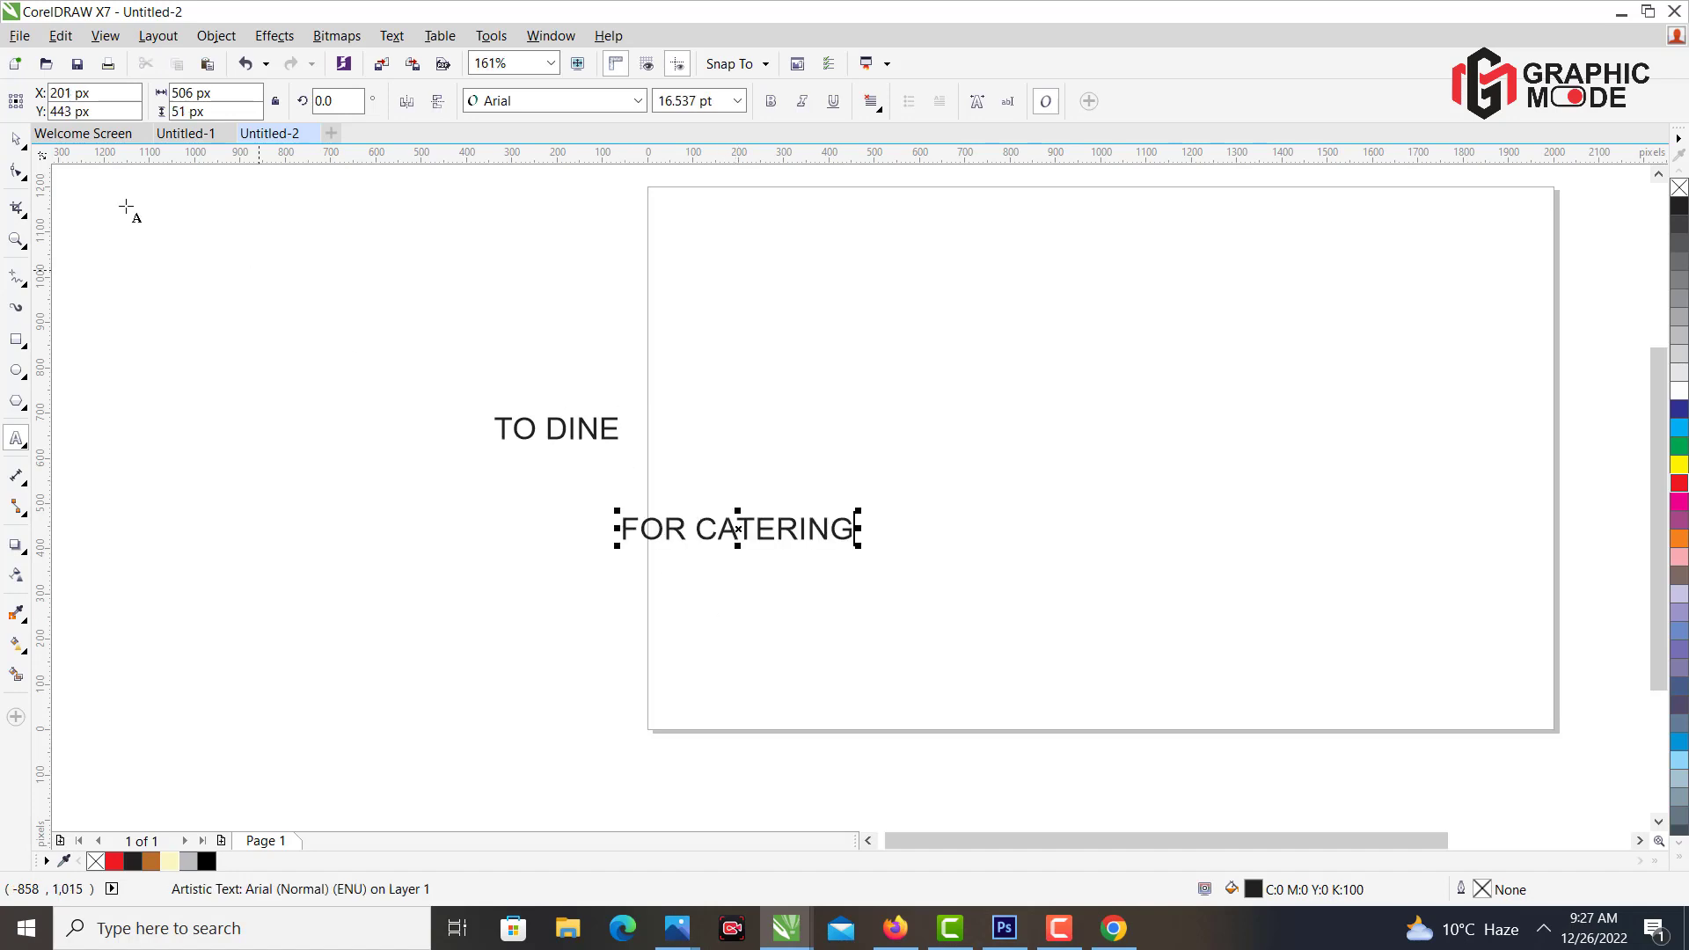
Enlarge the "TO DINE" text to about 58 pt and make it bold.
key(ctrl+space)
click(604, 429)
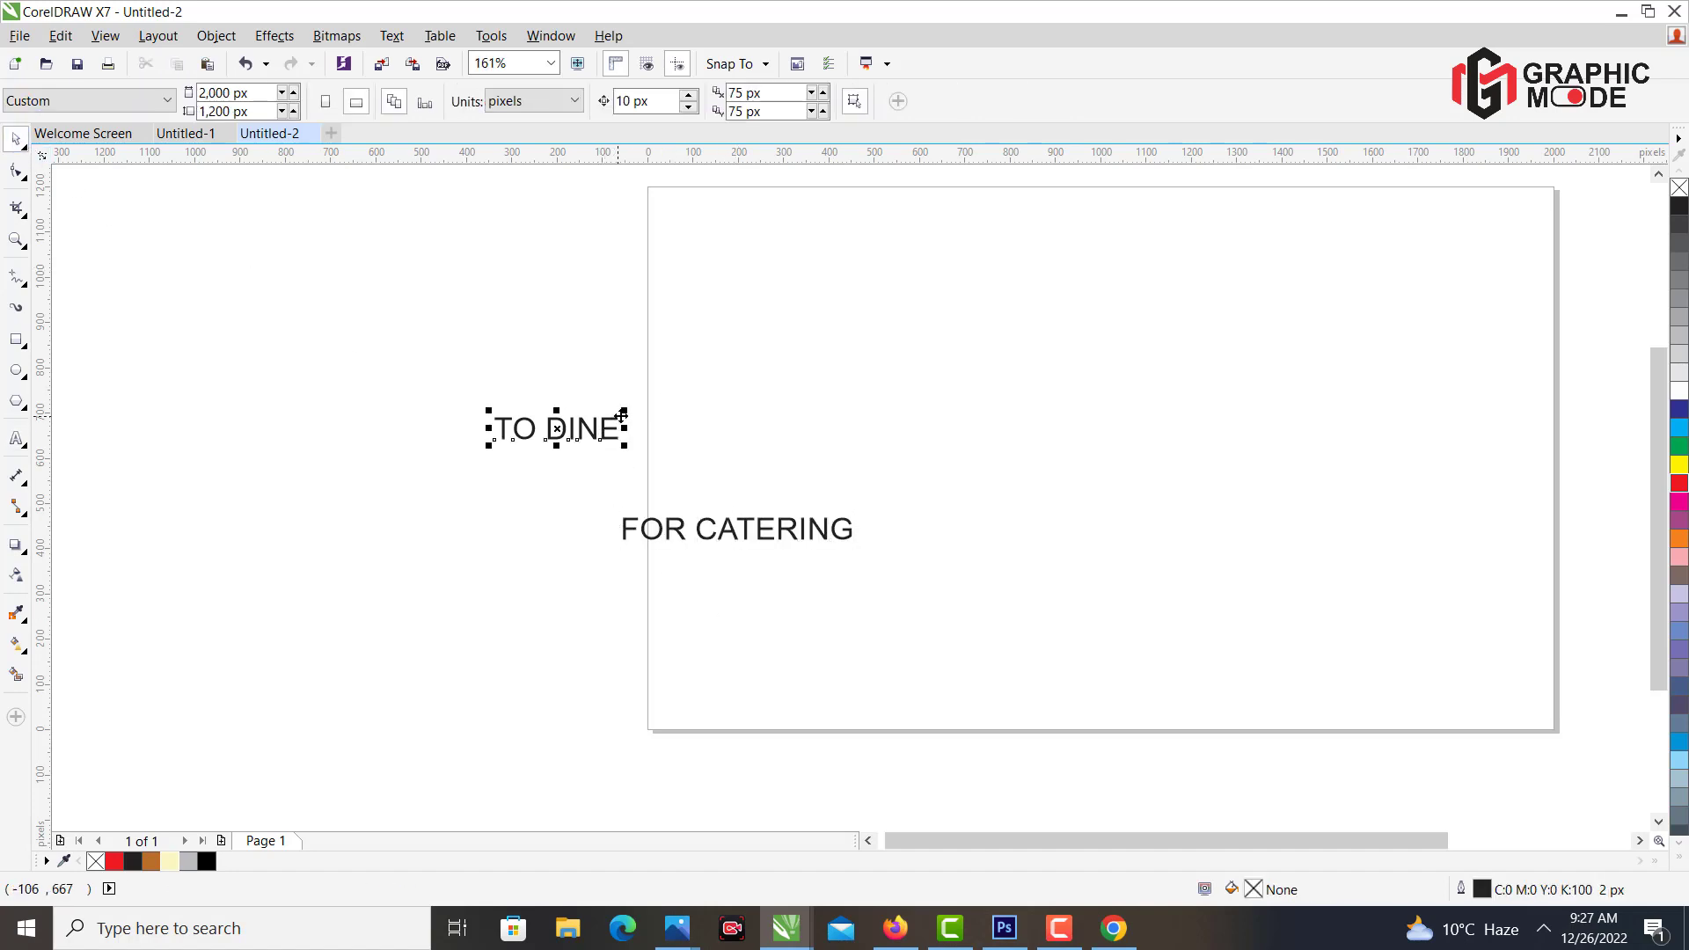
drag(625, 404, 933, 364)
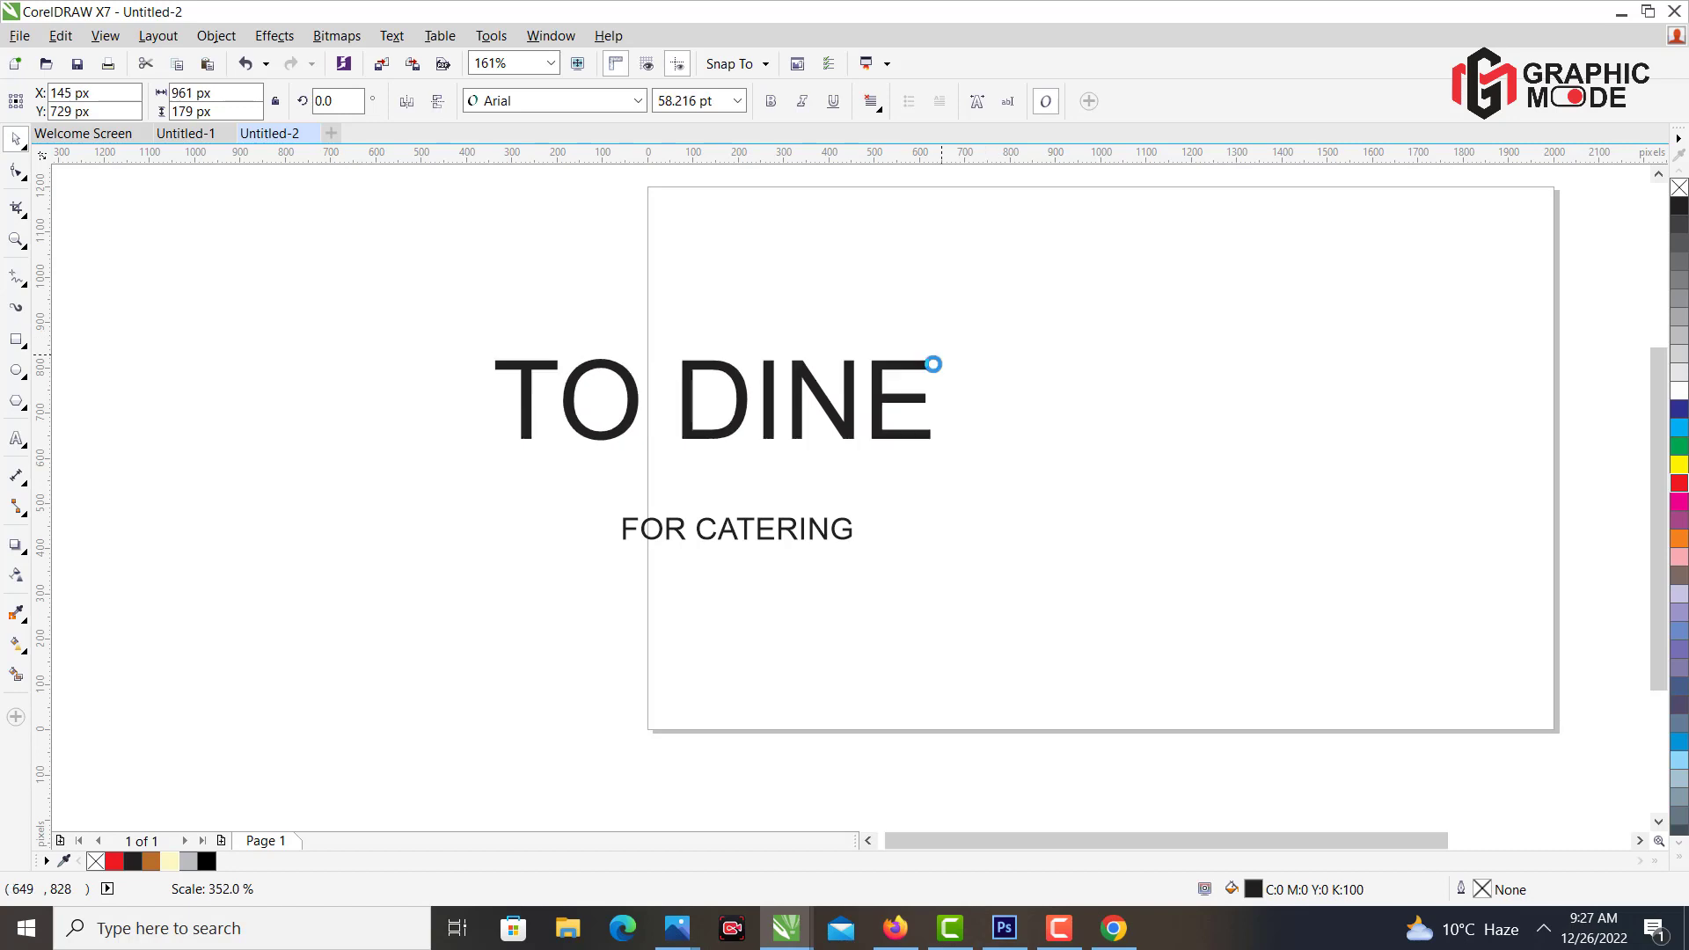
double_click(915, 404)
key(ctrl+a)
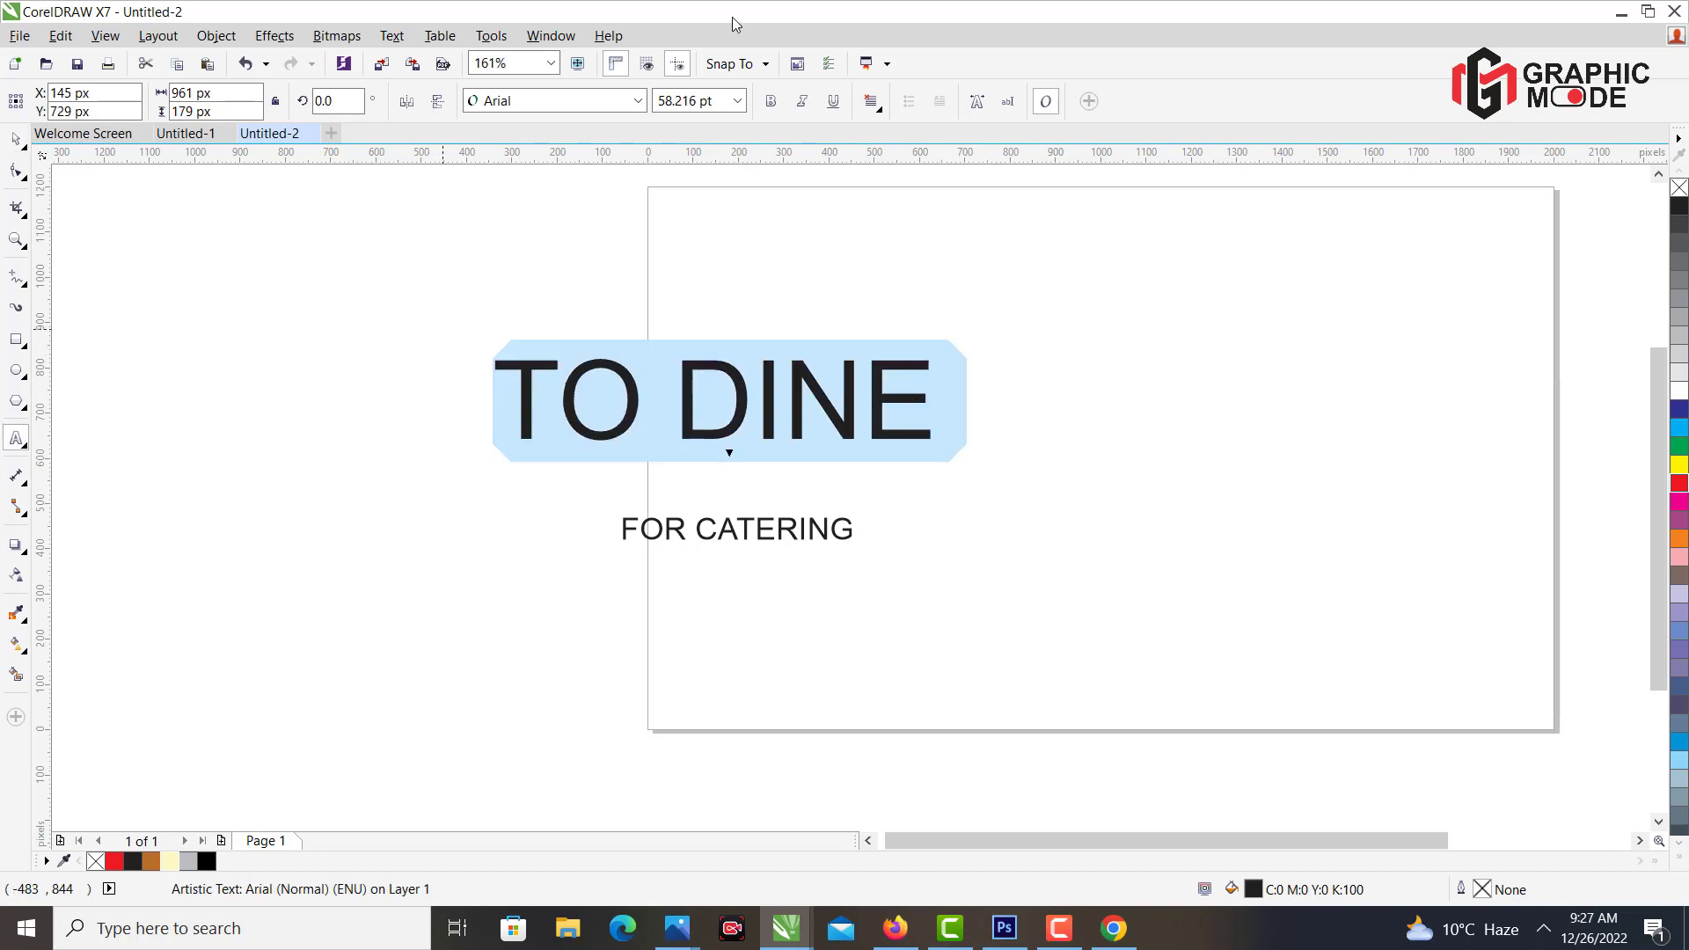
click(772, 103)
key(ctrl+space)
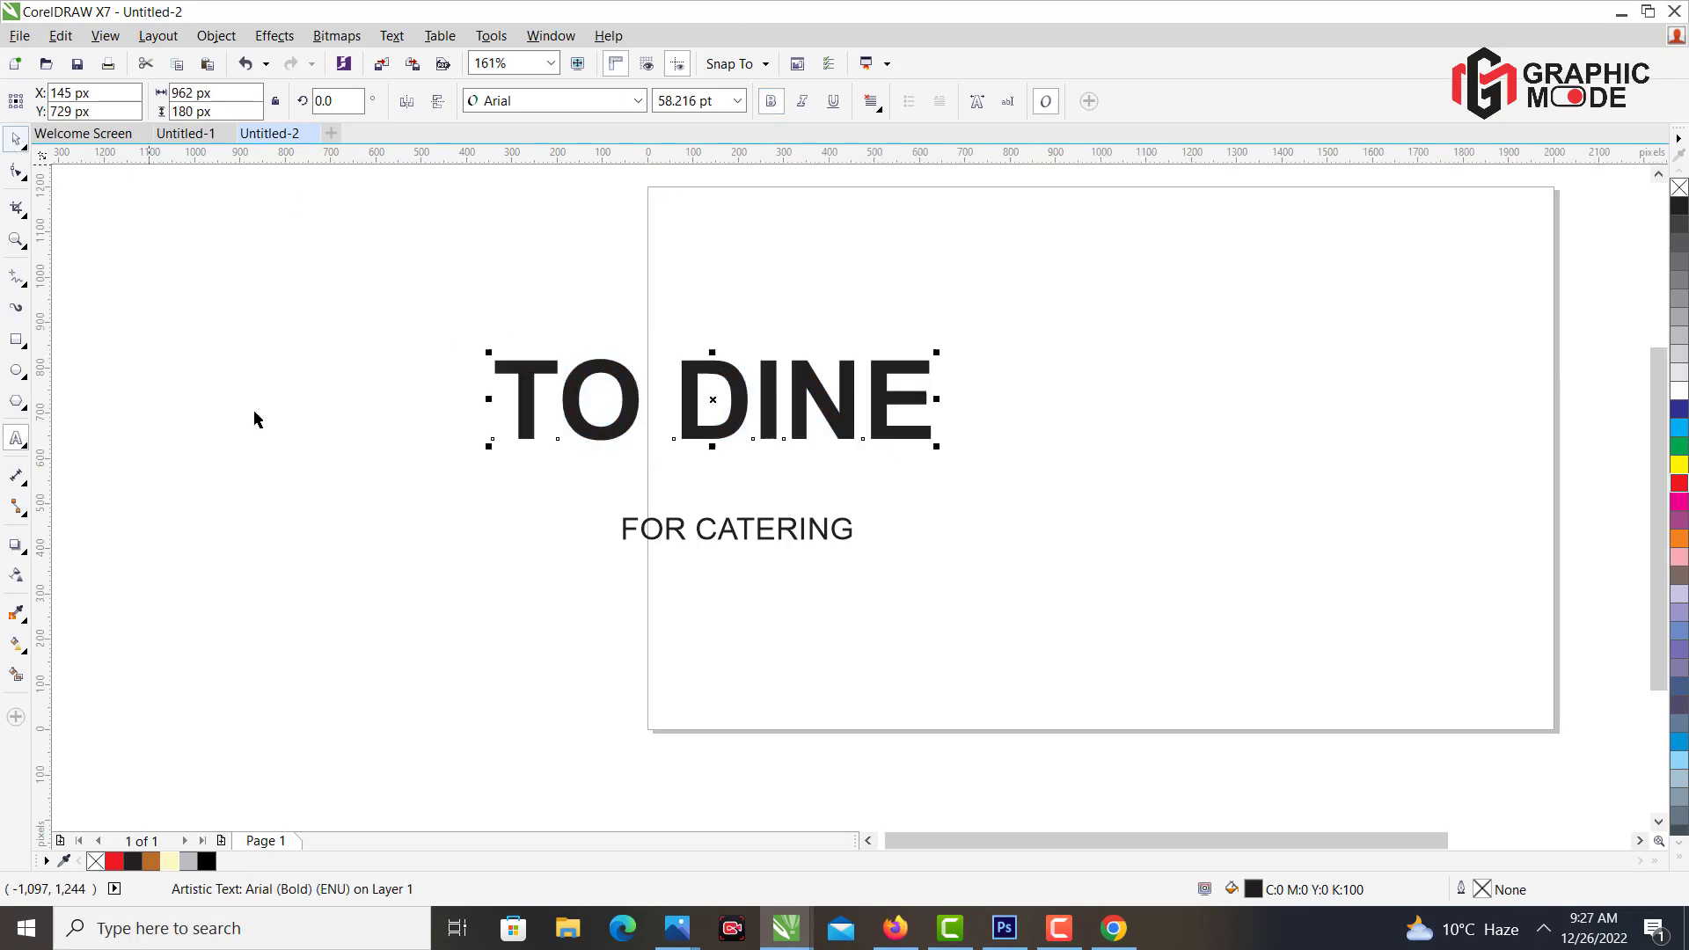
click(23, 141)
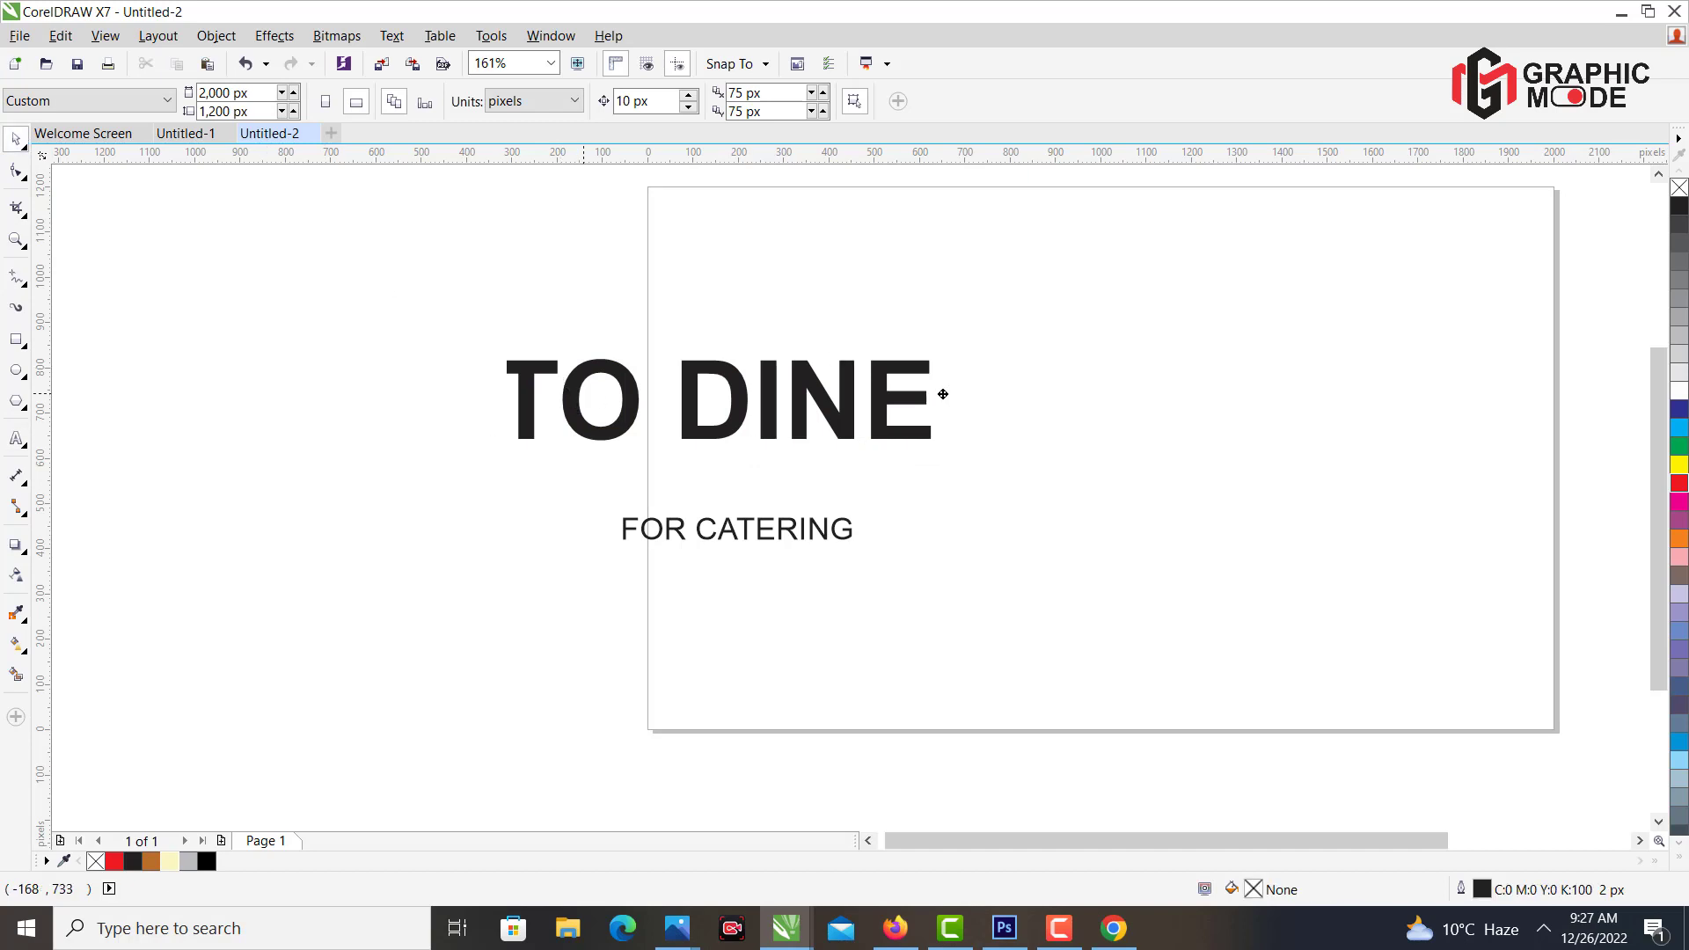
Move "TO DINE" fully onto the page and set its font to Century Gothic Bold.
drag(943, 394, 1377, 394)
double_click(1370, 394)
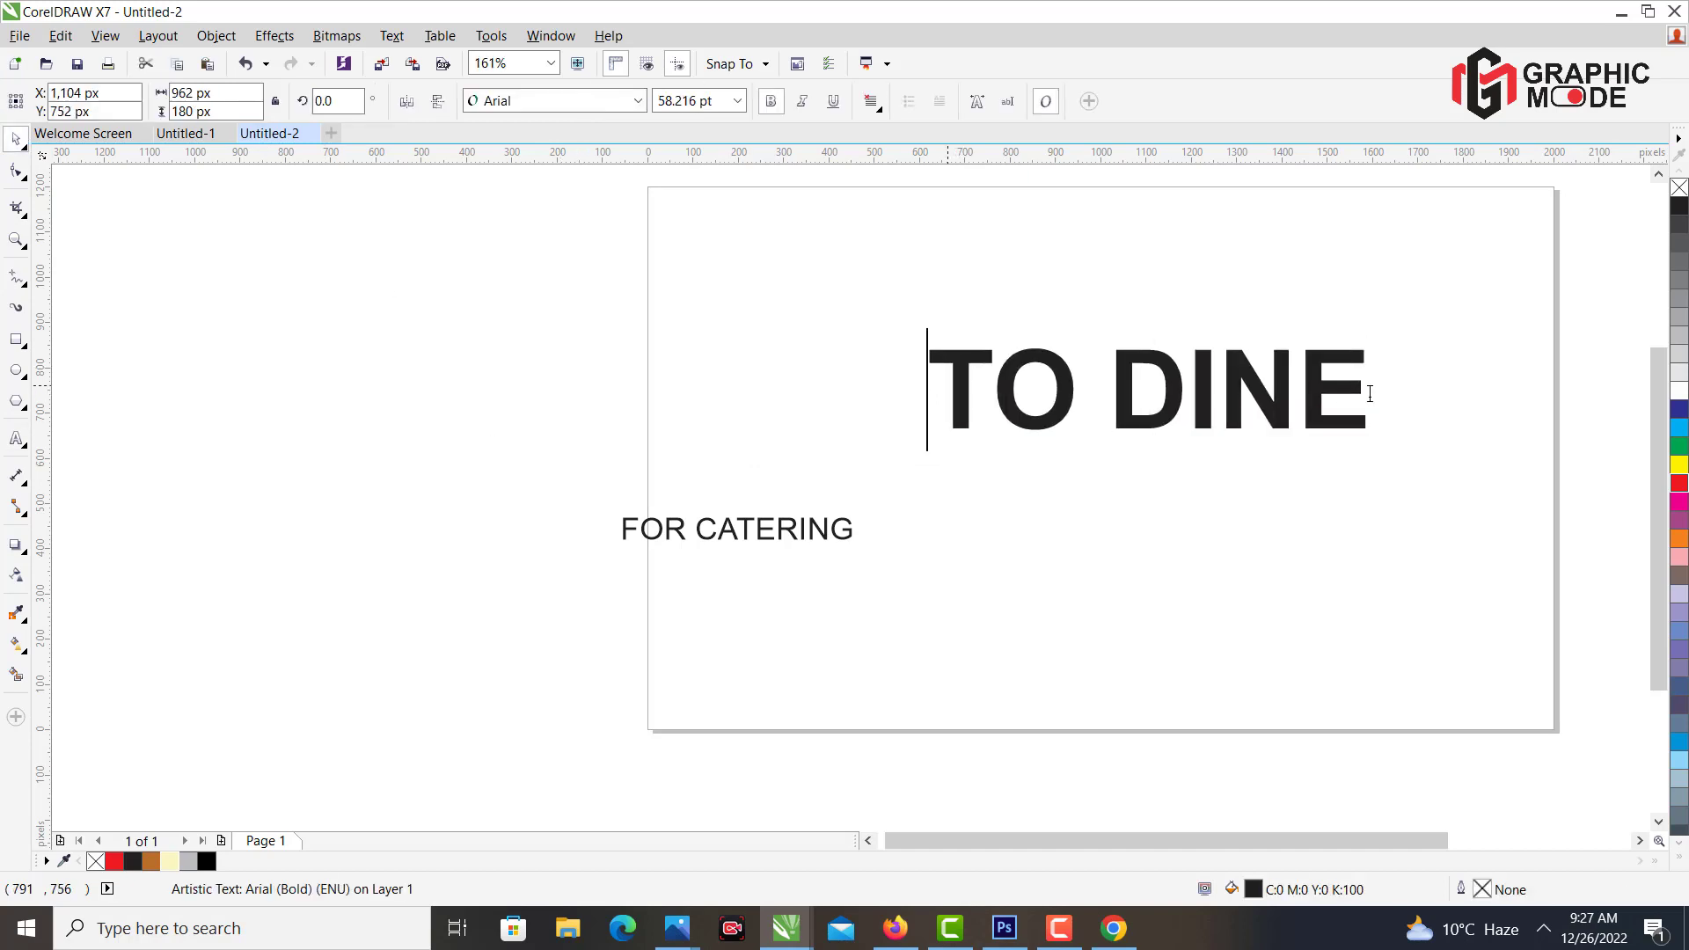
key(ctrl+a)
click(636, 101)
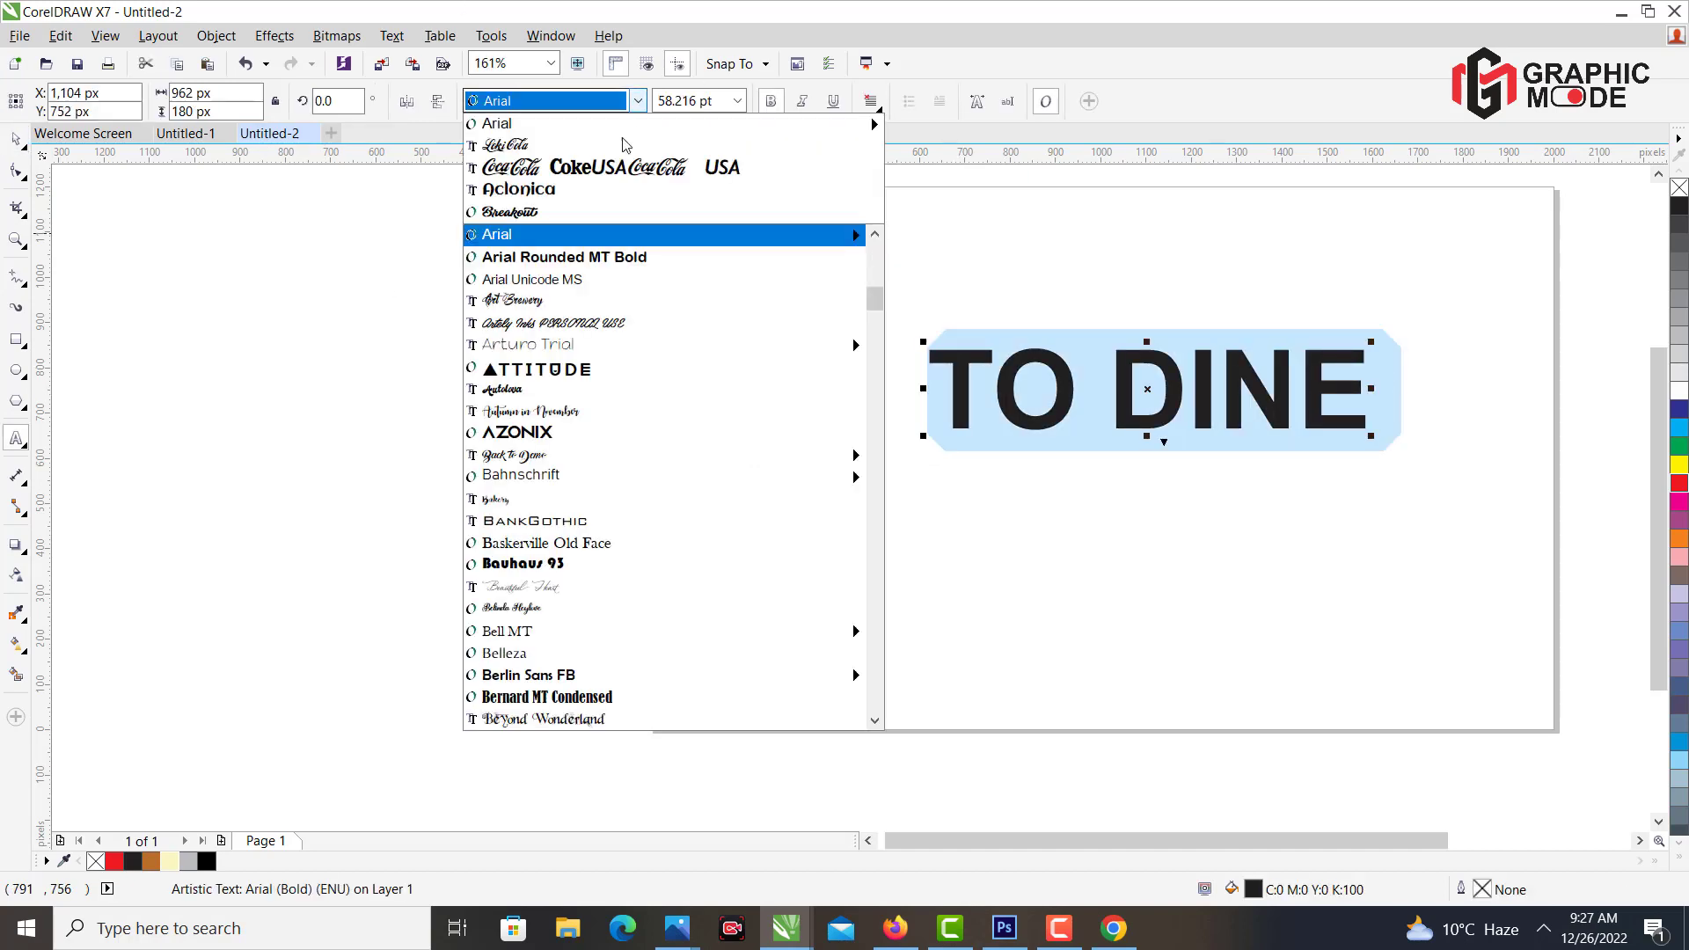
scroll(560, 256, down, 10)
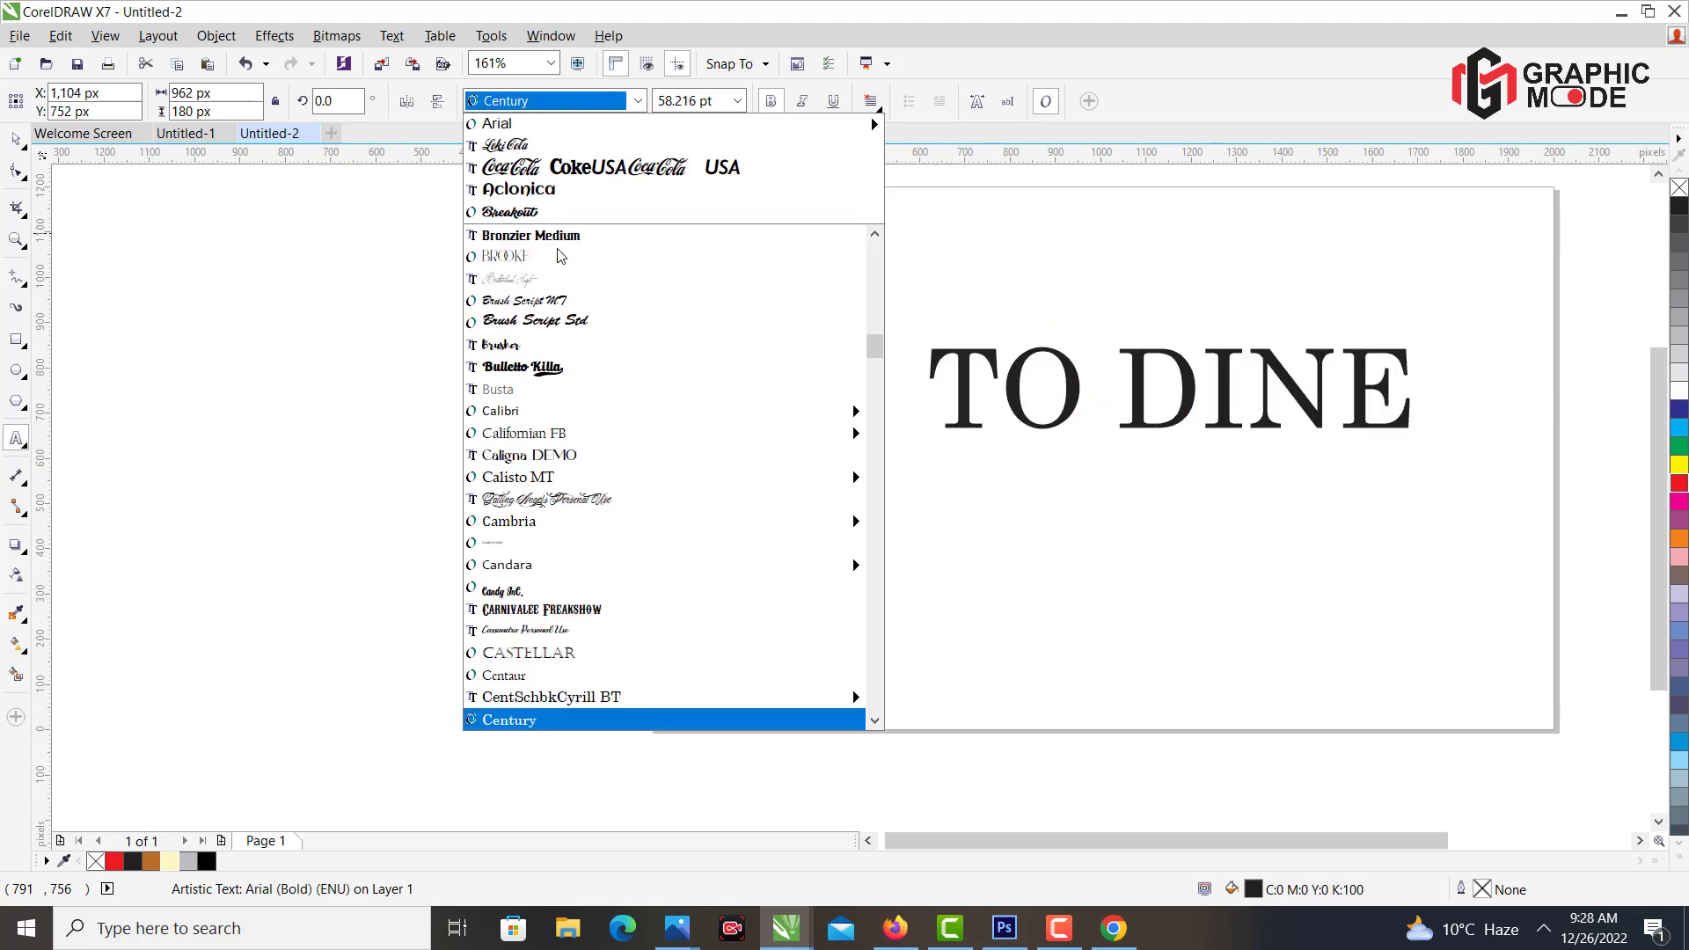
key(Down)
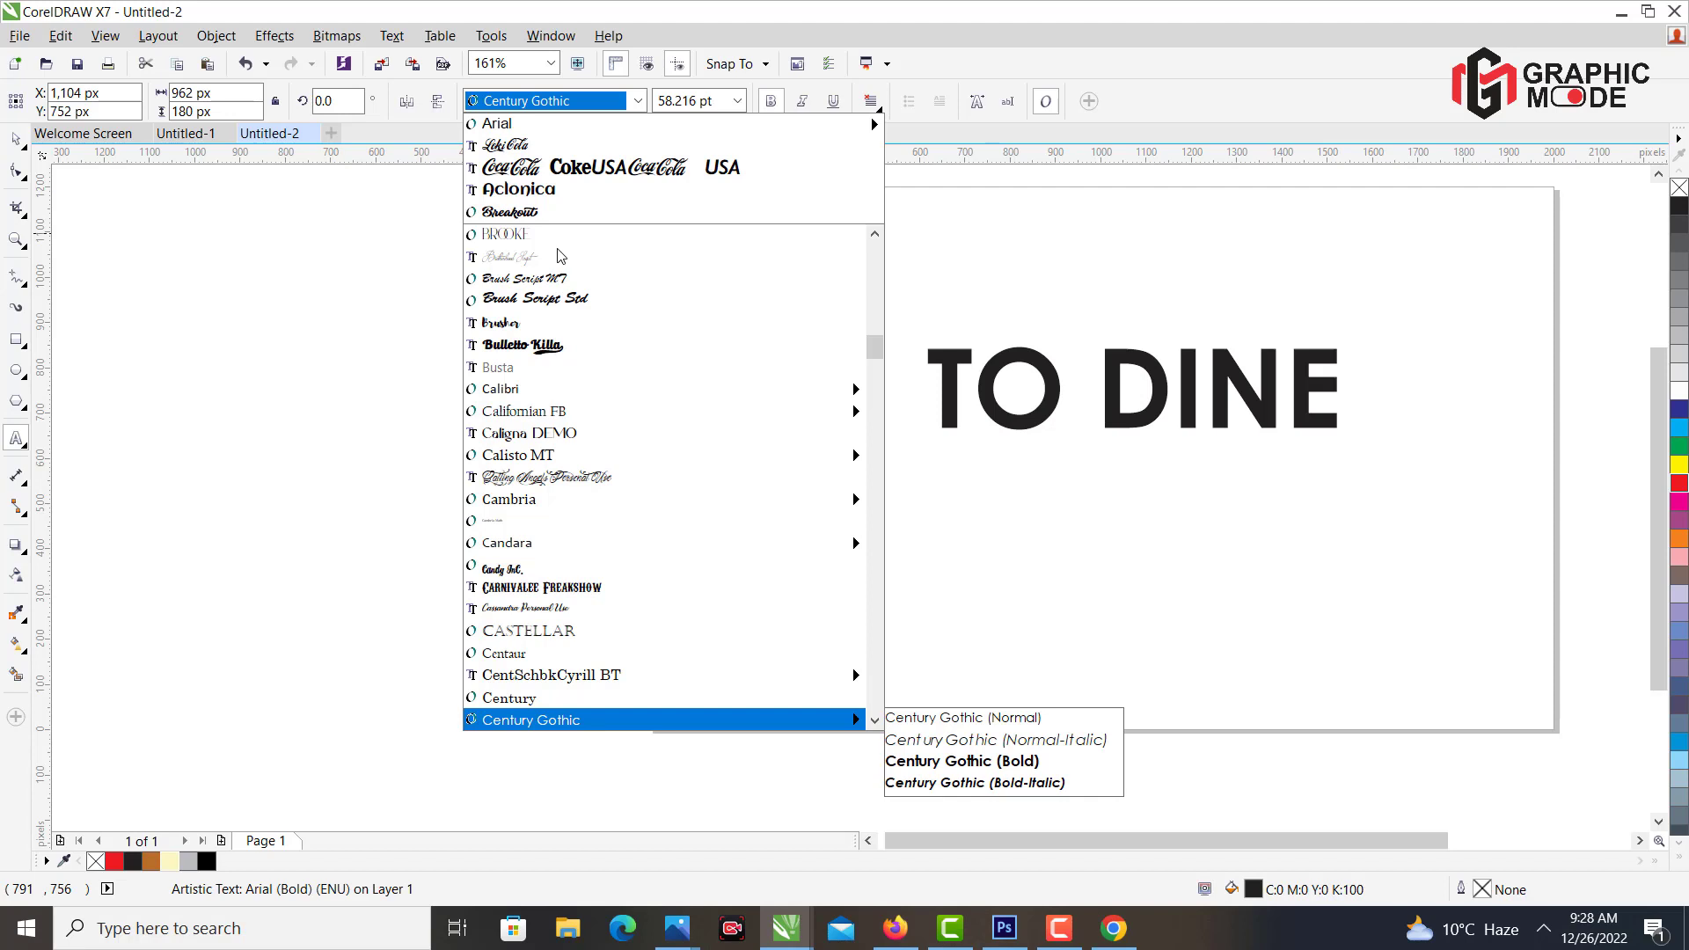
click(942, 770)
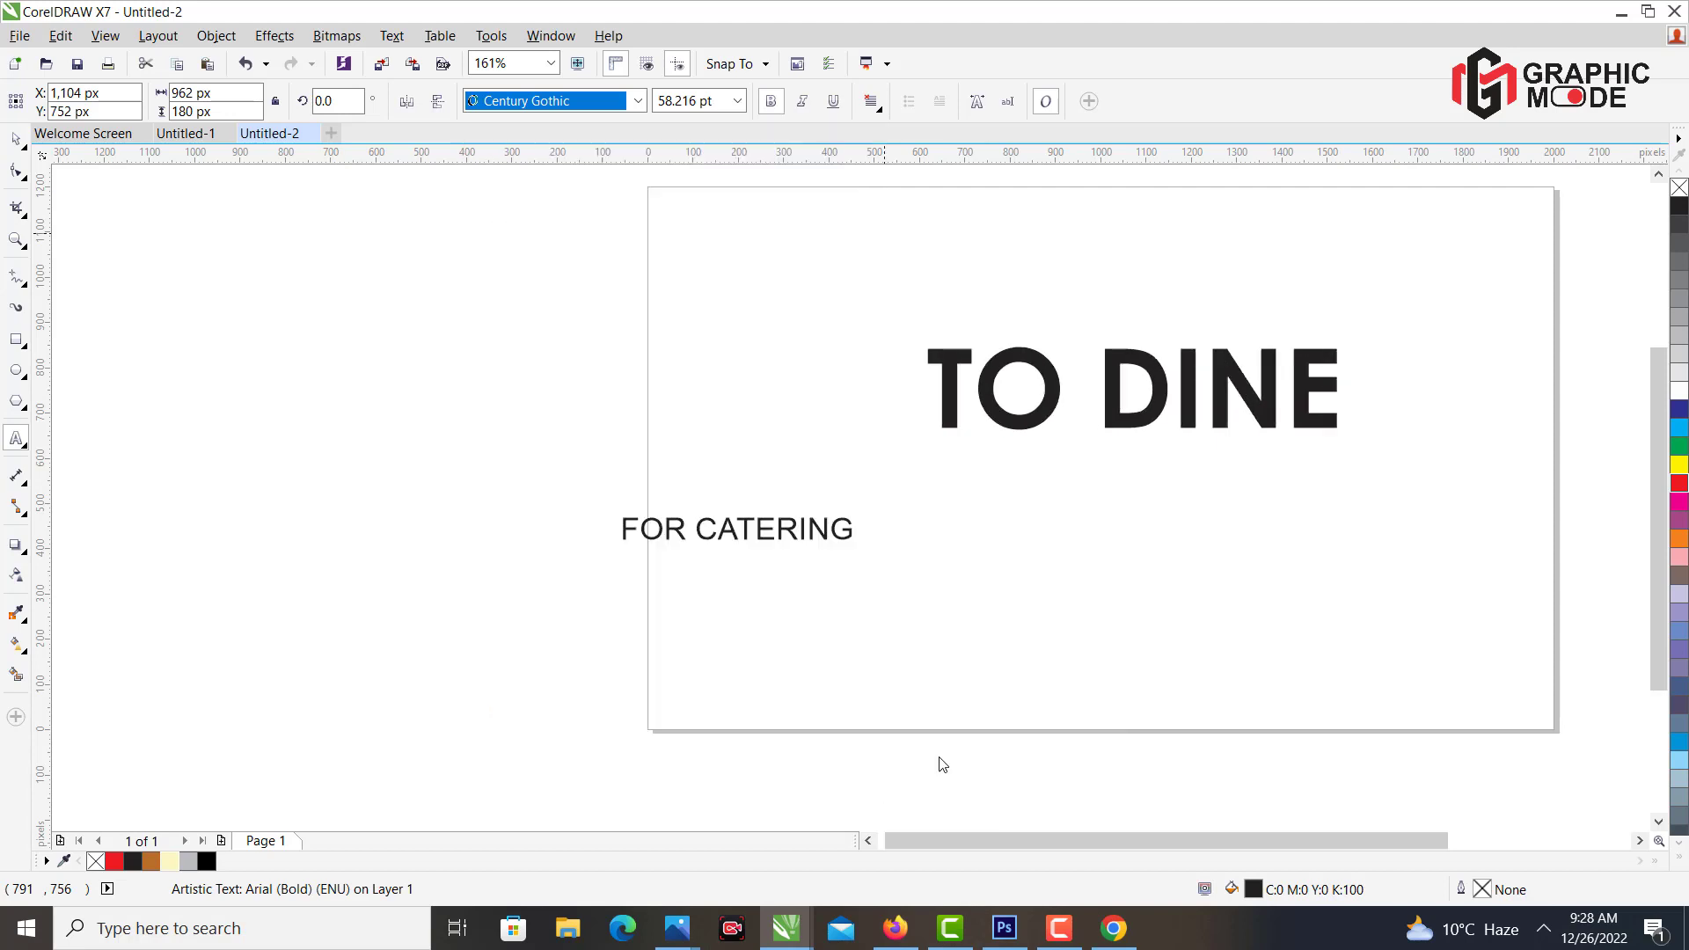
Enlarge "TO DINE" to about 67 pt and move it directly above "FOR CATERING".
click(1104, 356)
drag(922, 436, 860, 474)
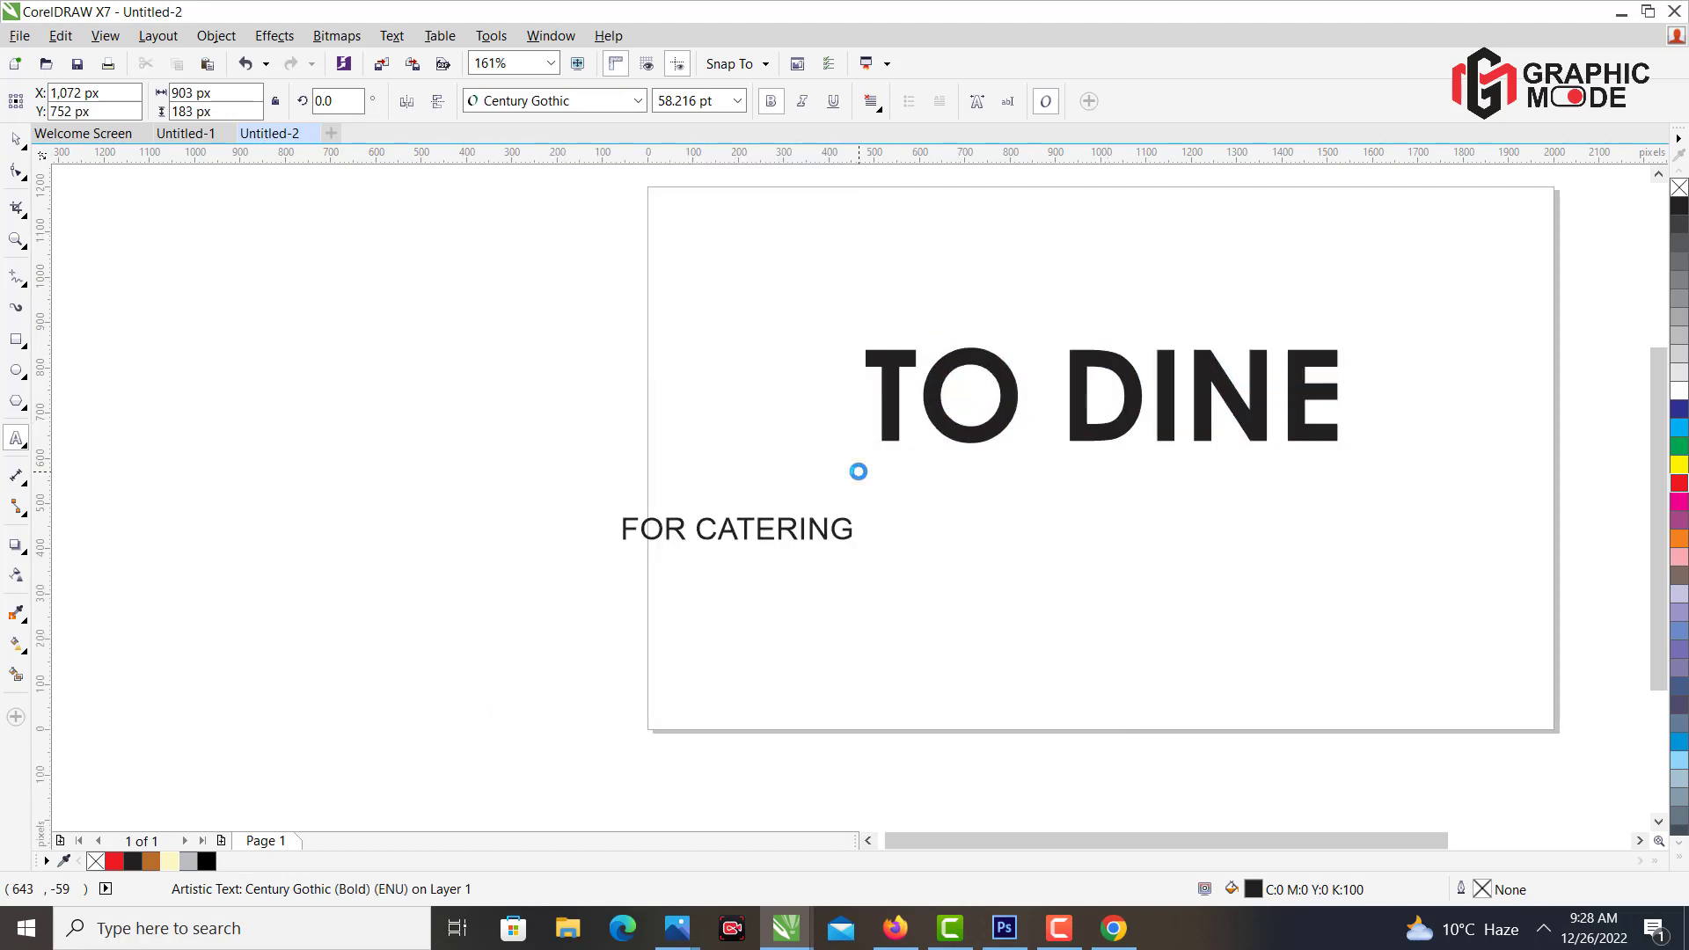
drag(1095, 396, 614, 463)
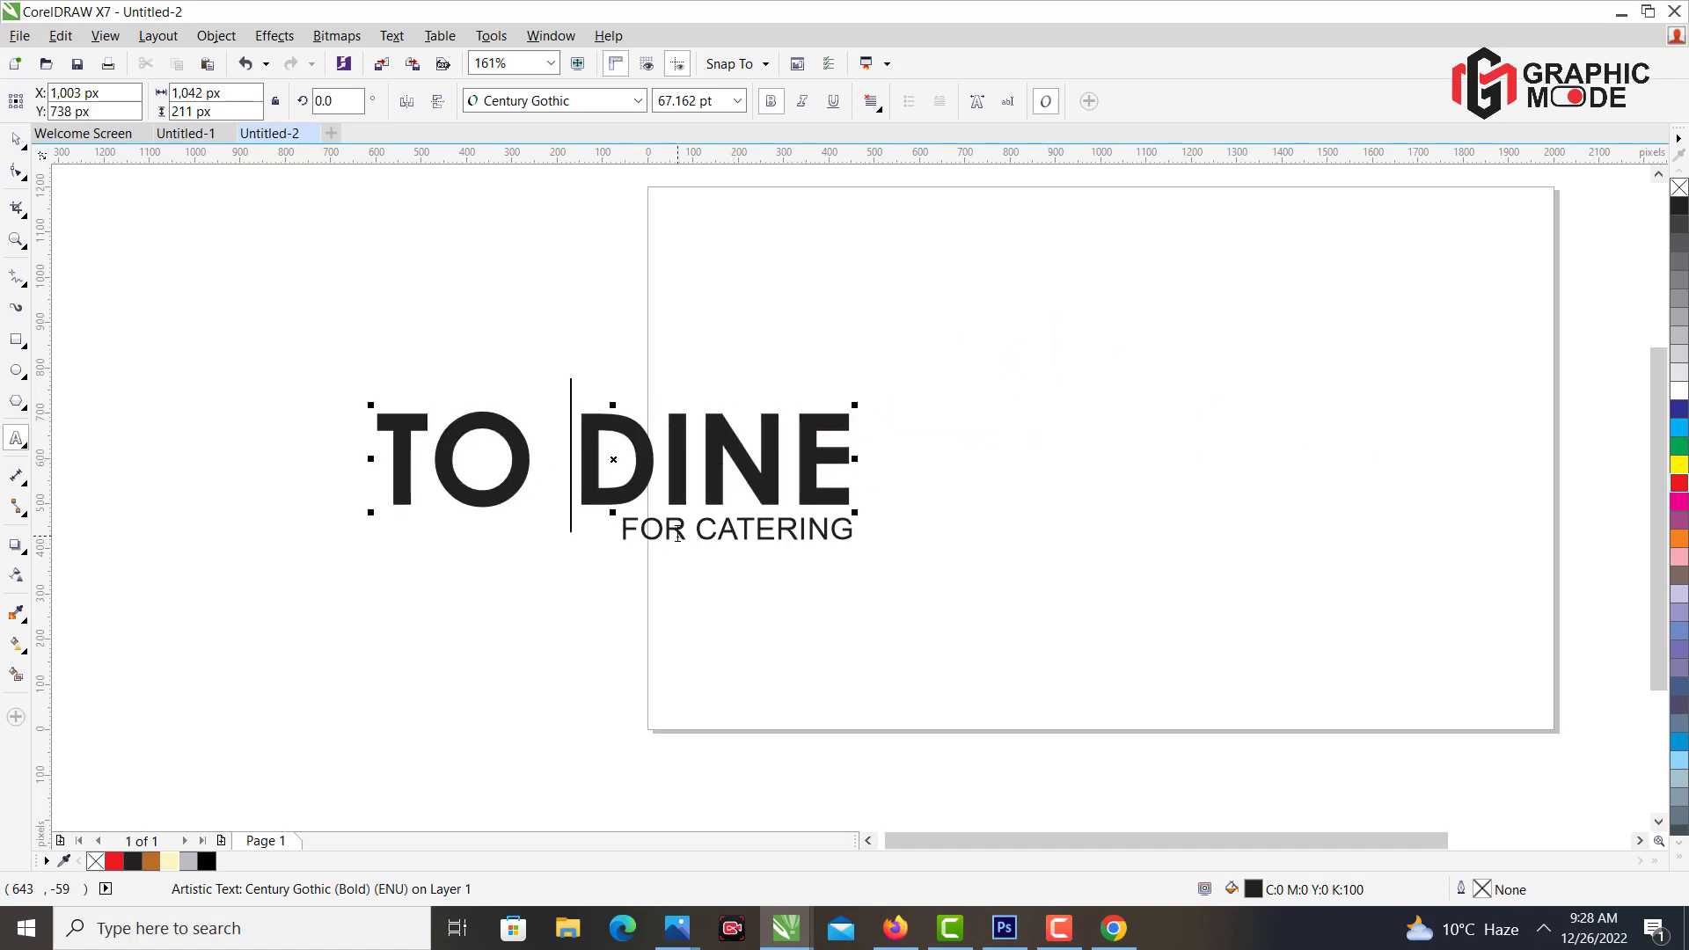
Remove "FOR" from "FOR CATERING" and place it as a separate text object below "TO DINE".
click(692, 533)
double_click(661, 533)
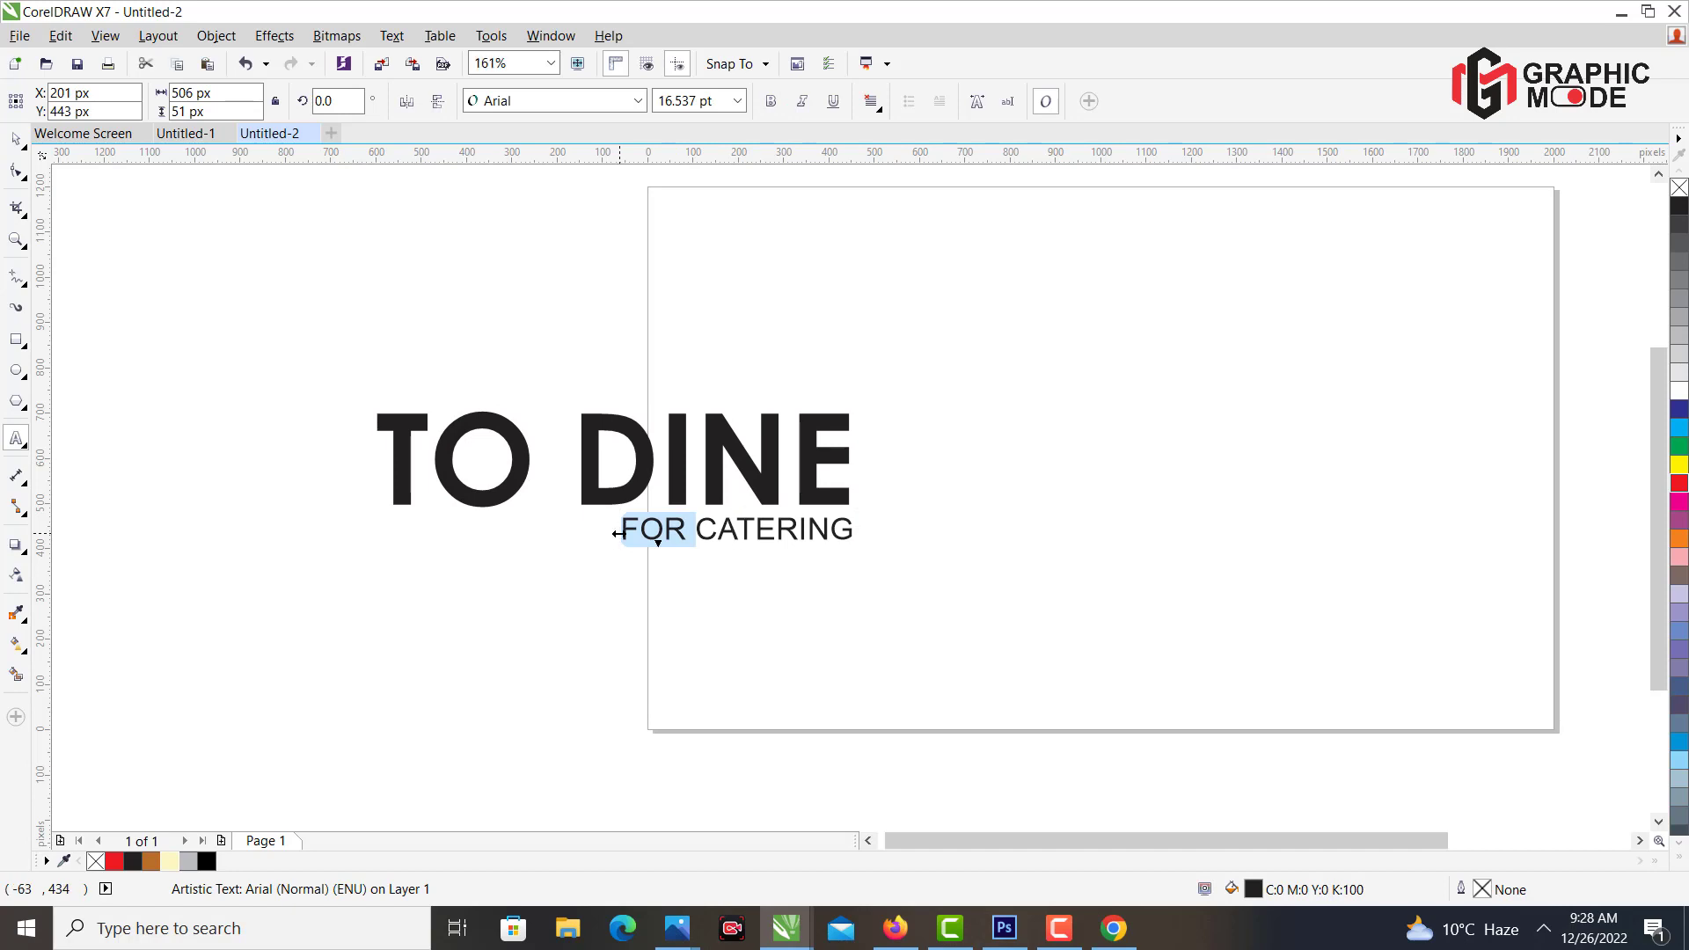
key(Delete)
click(556, 557)
text(FOR)
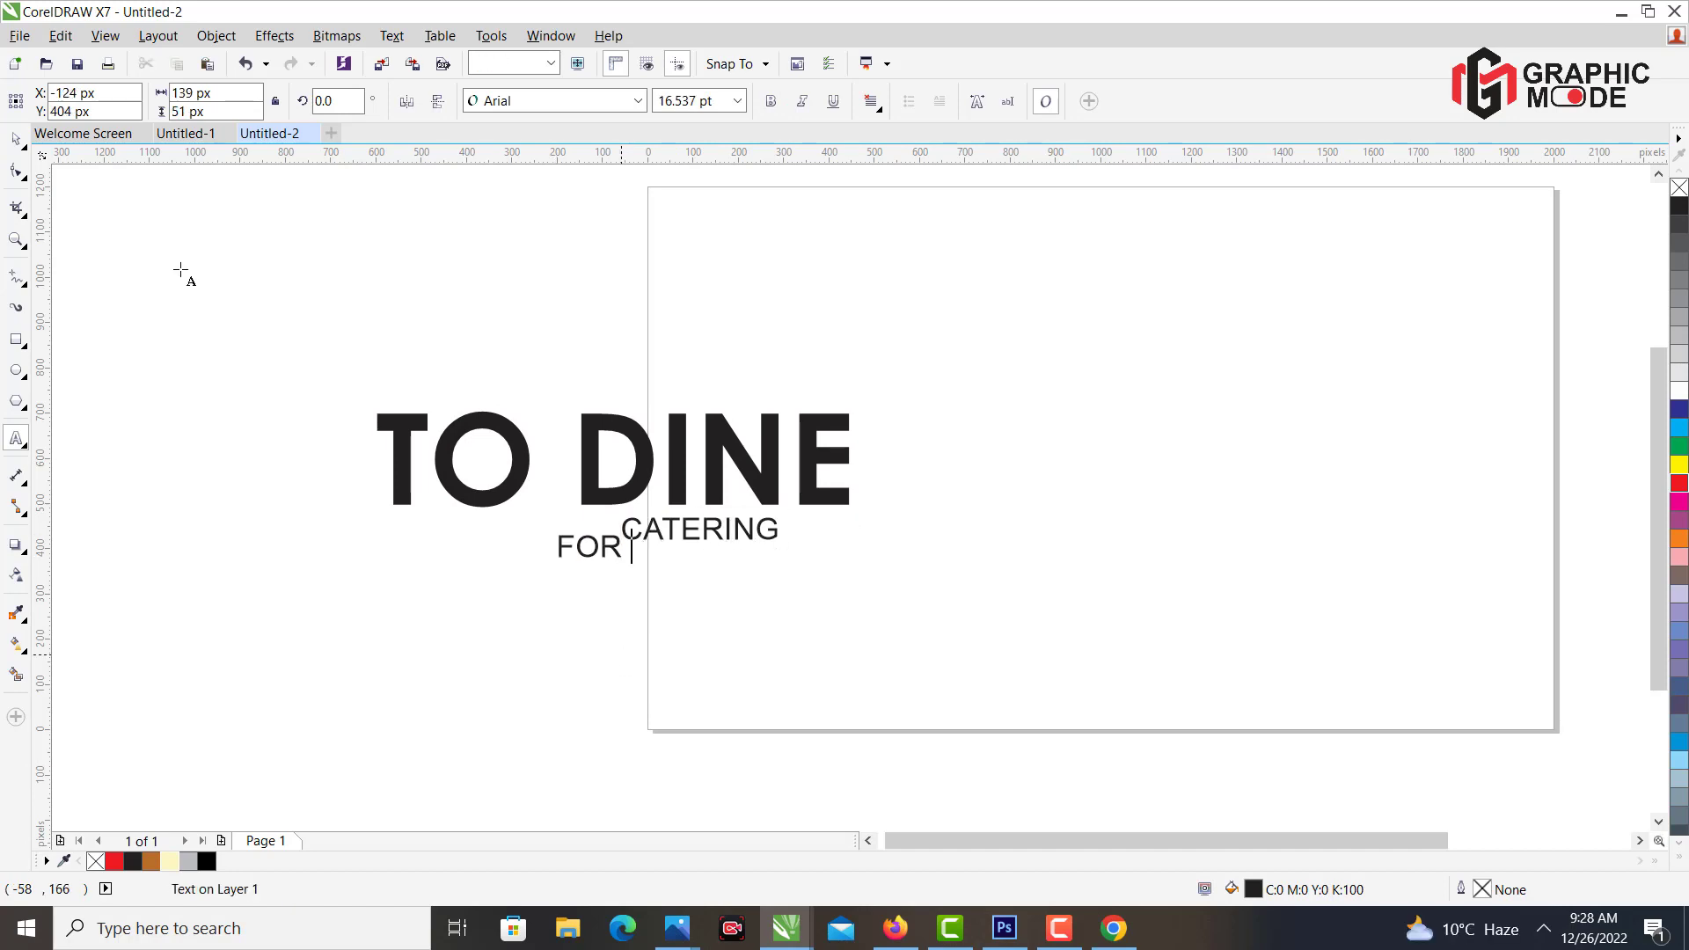
key(ctrl+space)
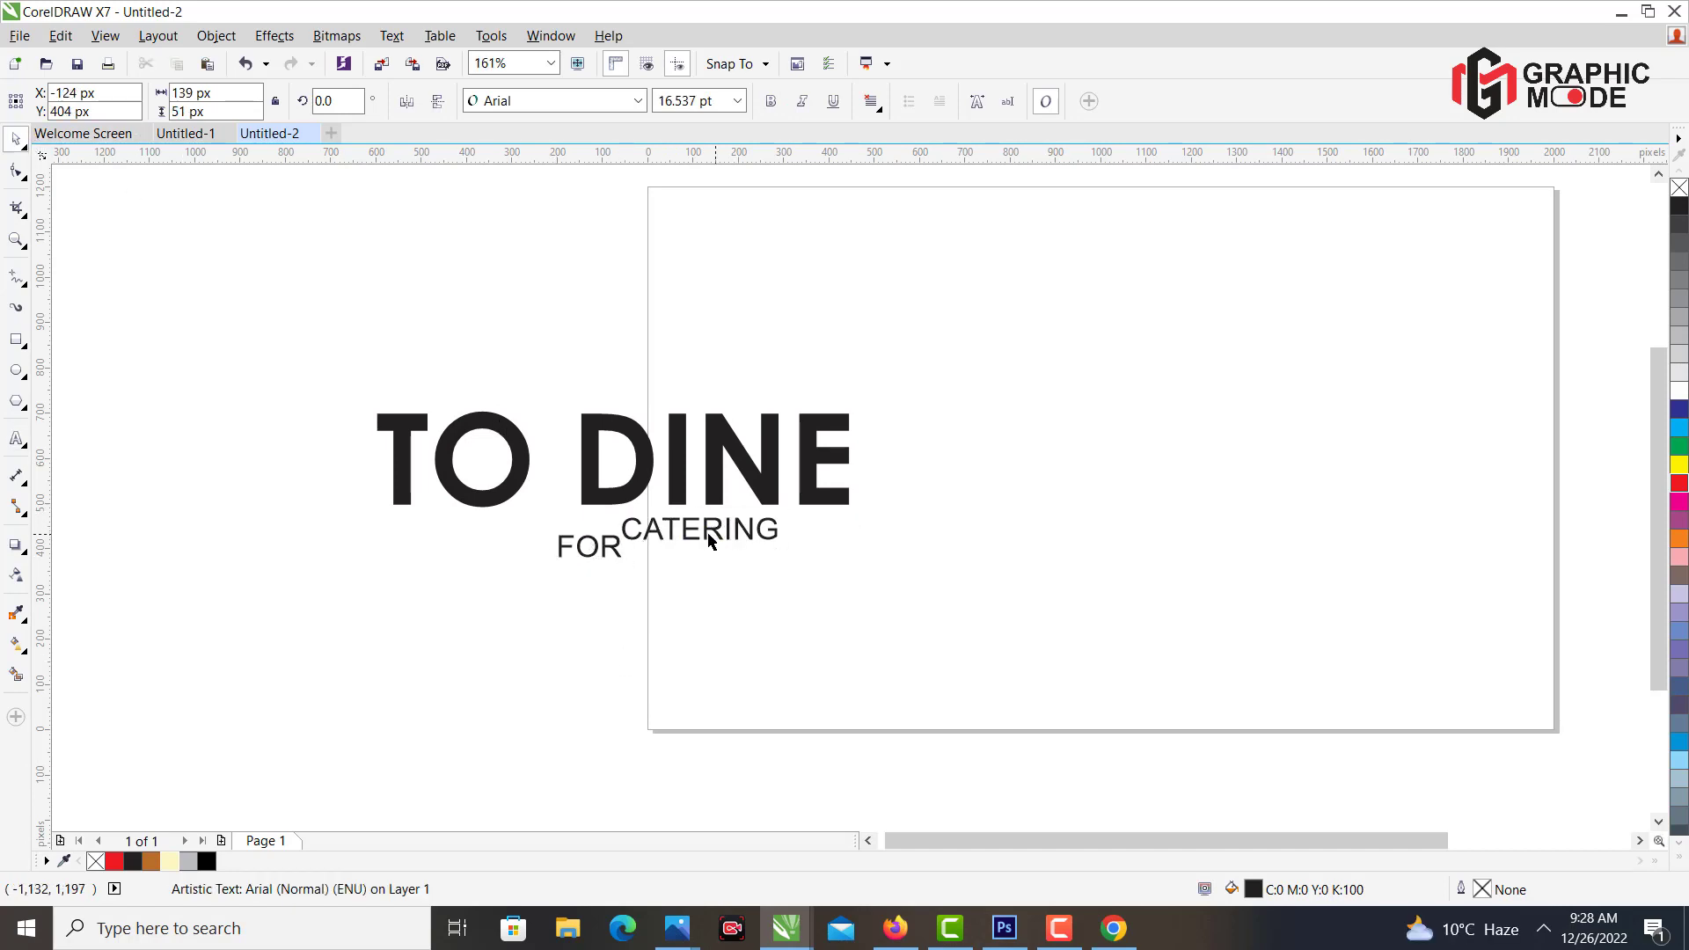
Move "CATERING" below and to the right of "FOR" and set its font to Loki Cola.
drag(705, 533, 876, 574)
double_click(701, 582)
click(638, 100)
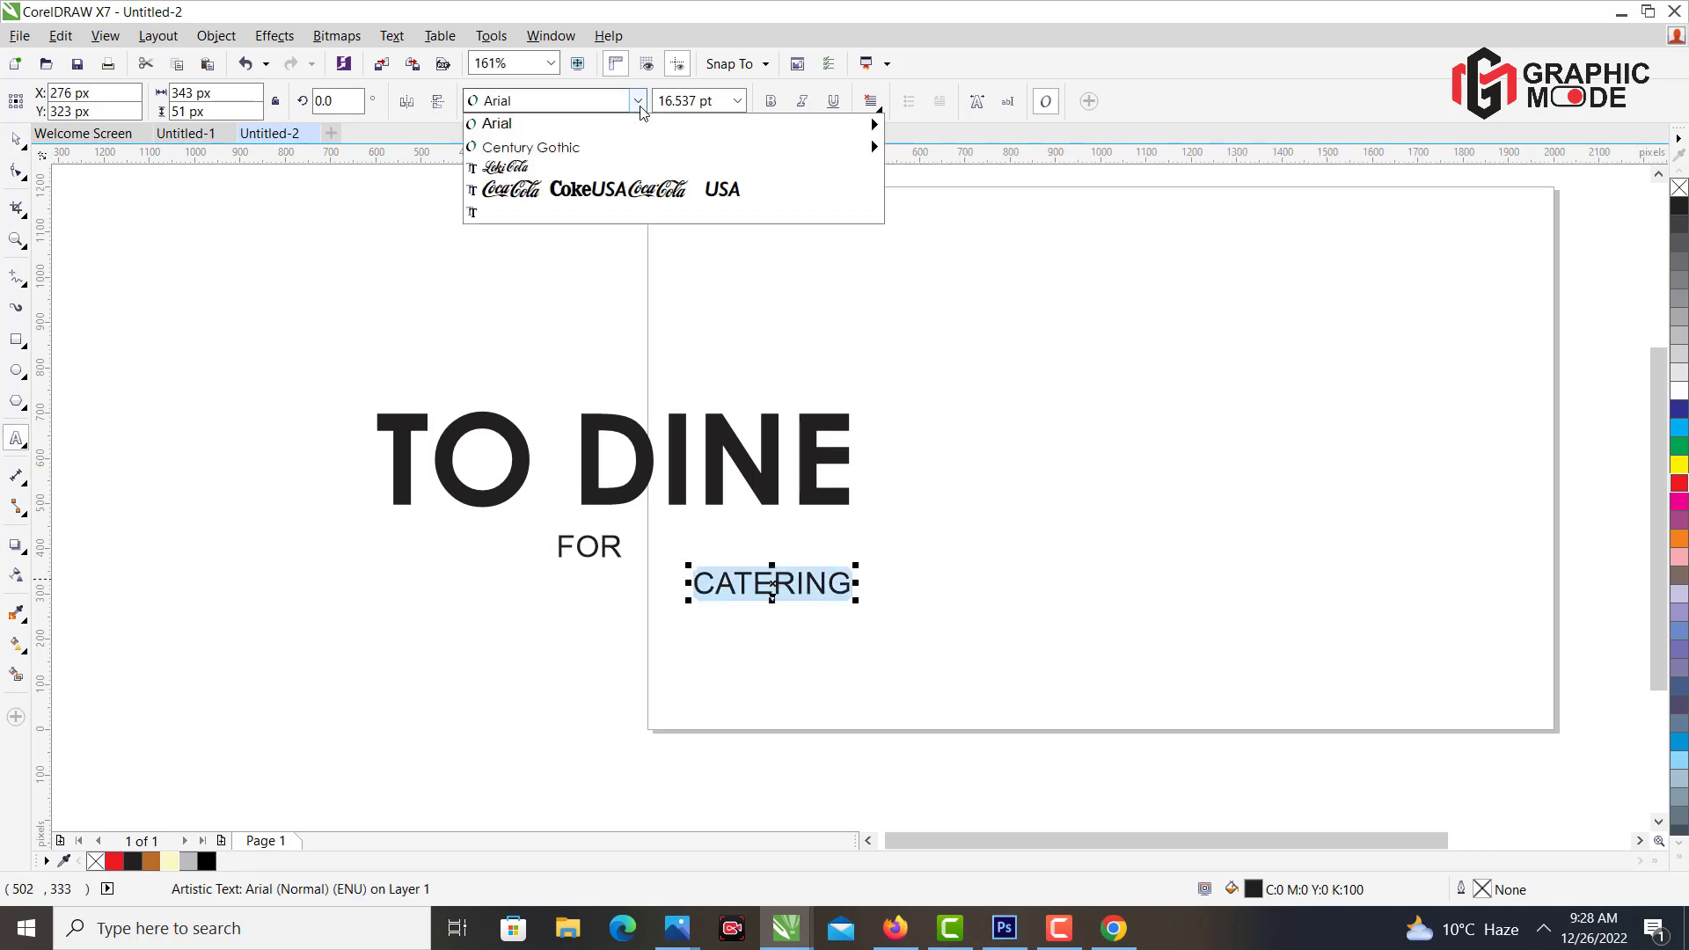
click(512, 169)
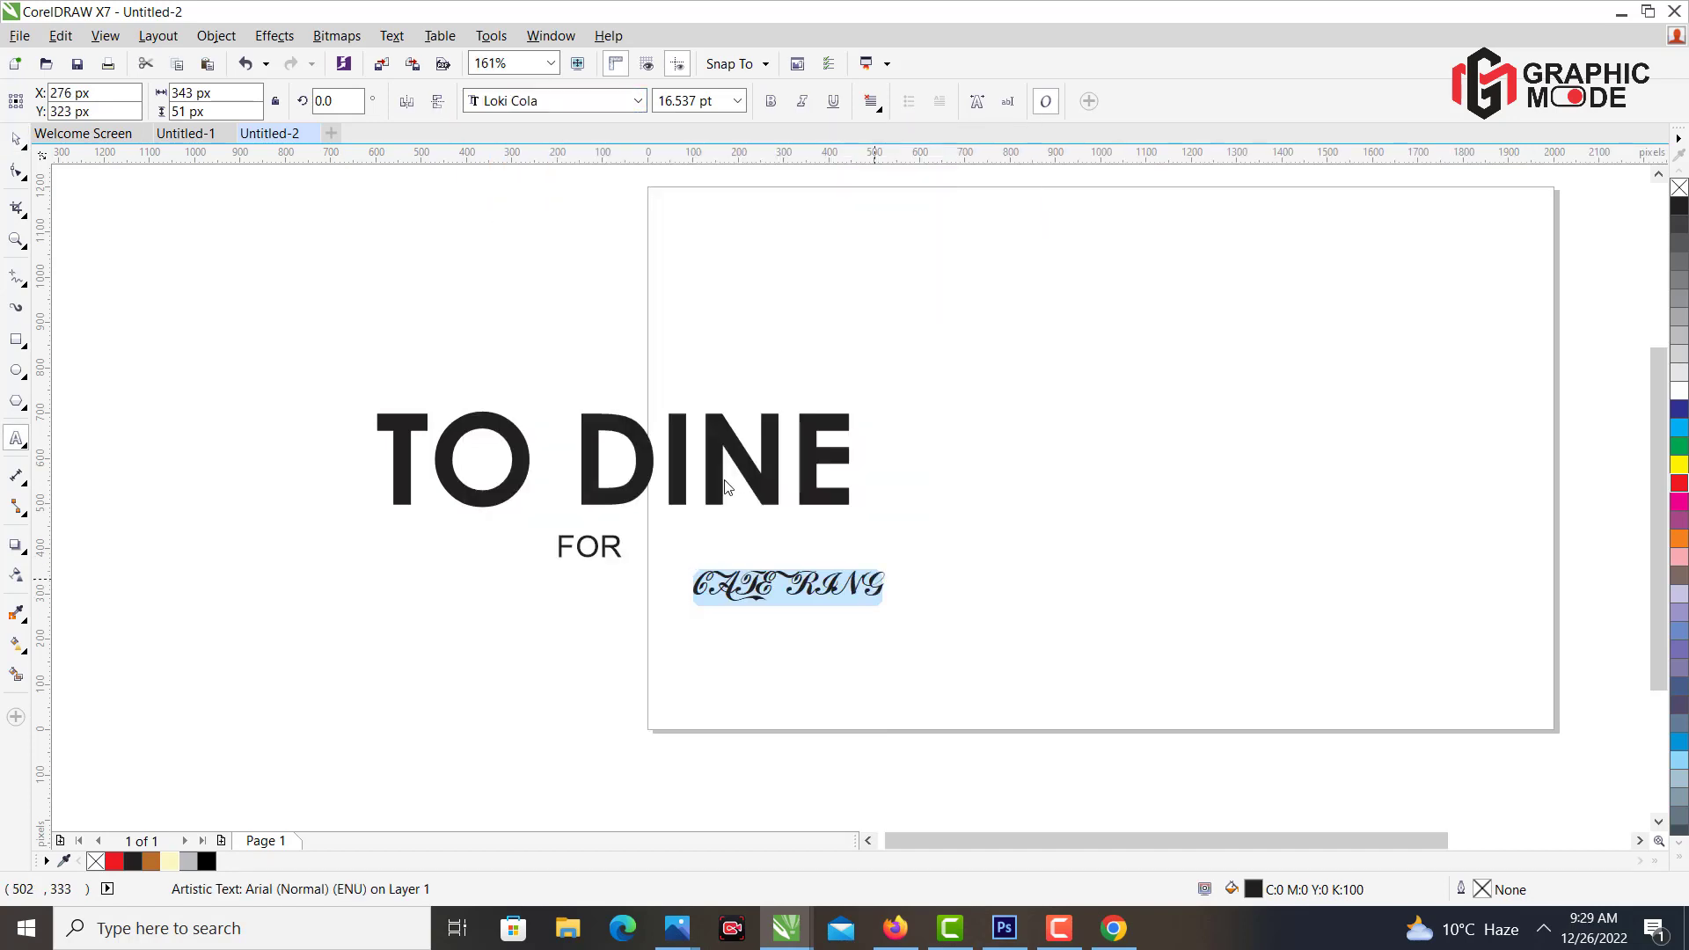
click(881, 585)
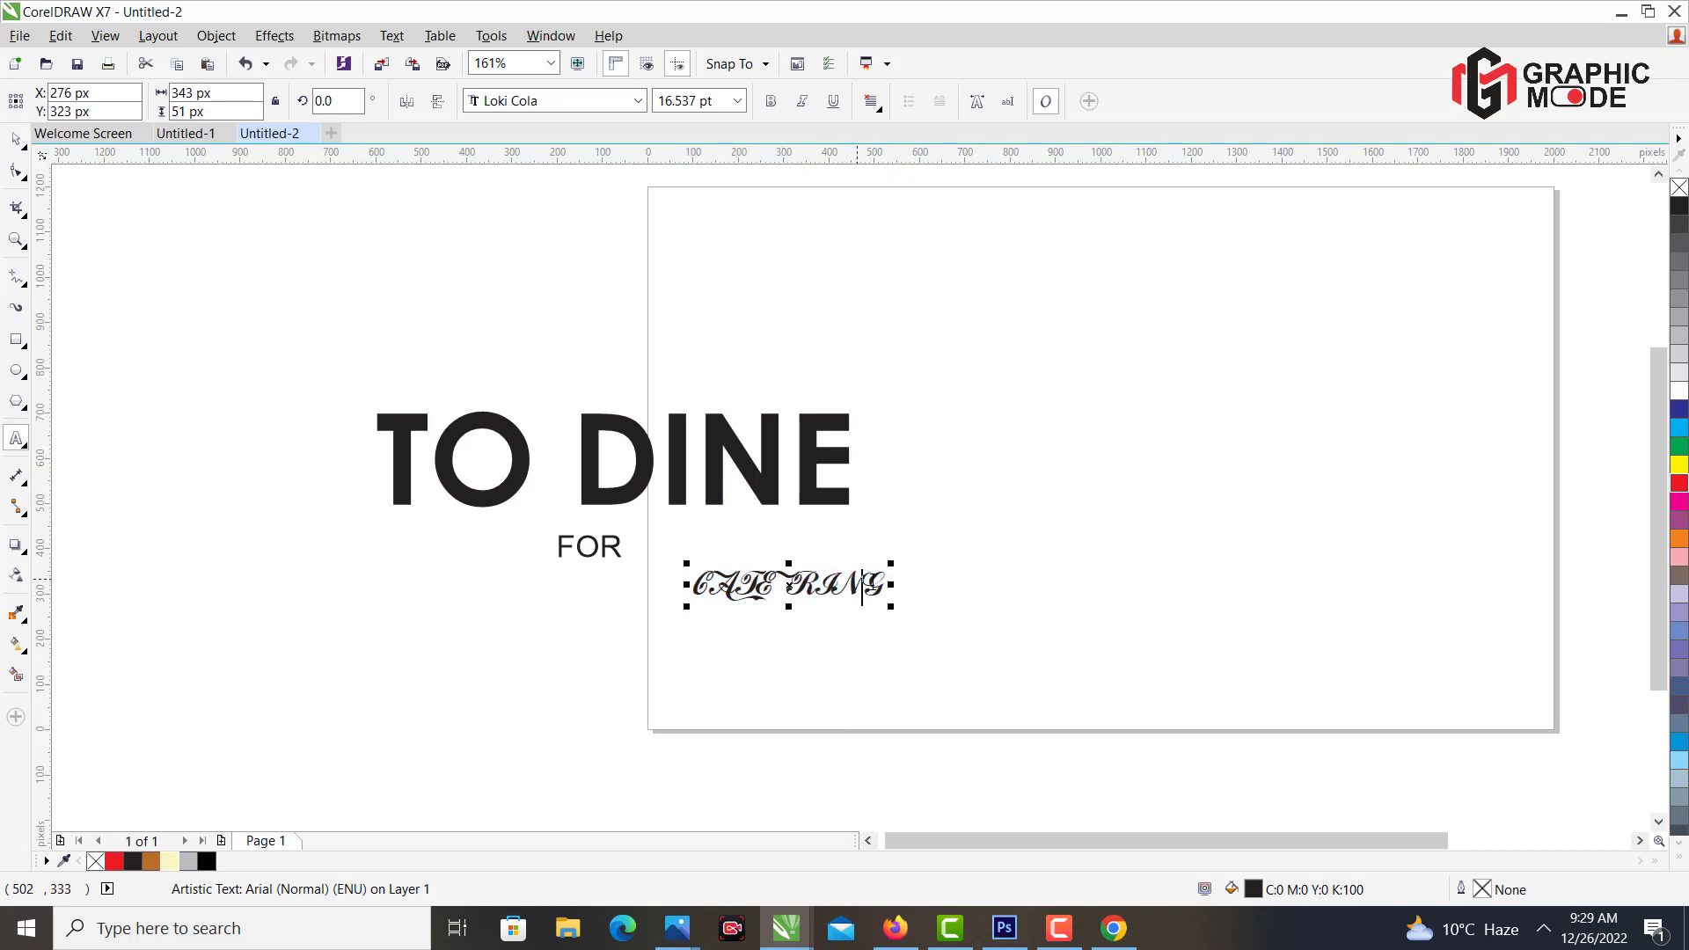
Retype "CATERING" as "Catering" and enlarge the word to about 46.1 pt.
key(BackSpace)
key(BackSpace)
key(BackSpace)
key(BackSpace)
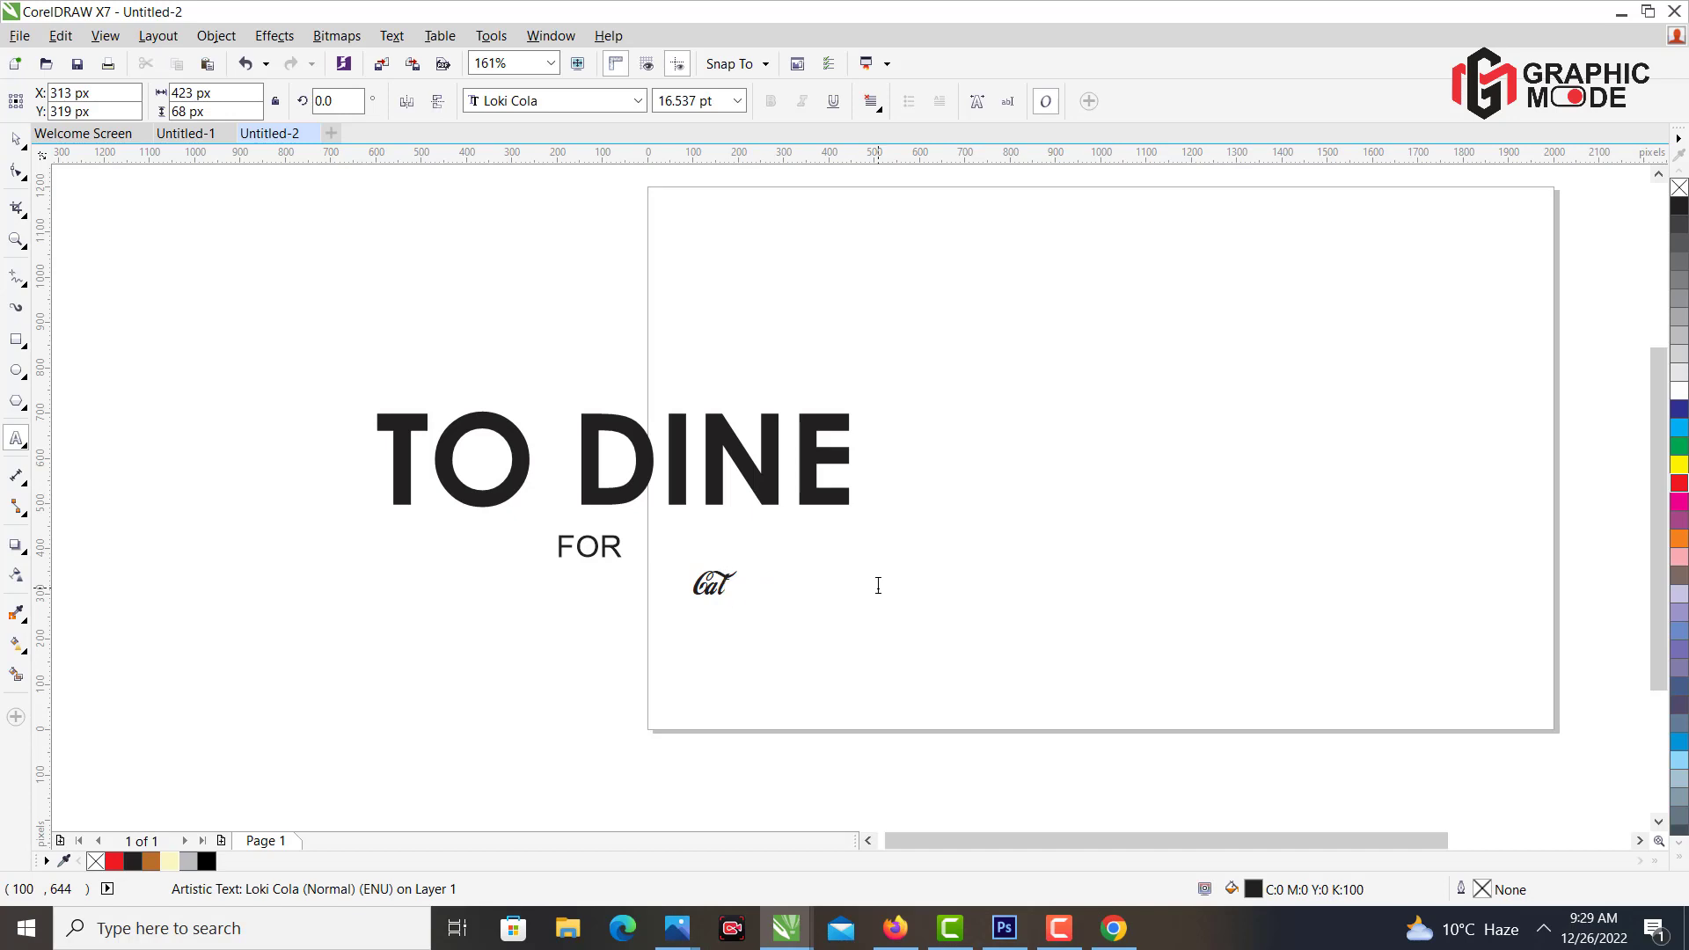
click(717, 587)
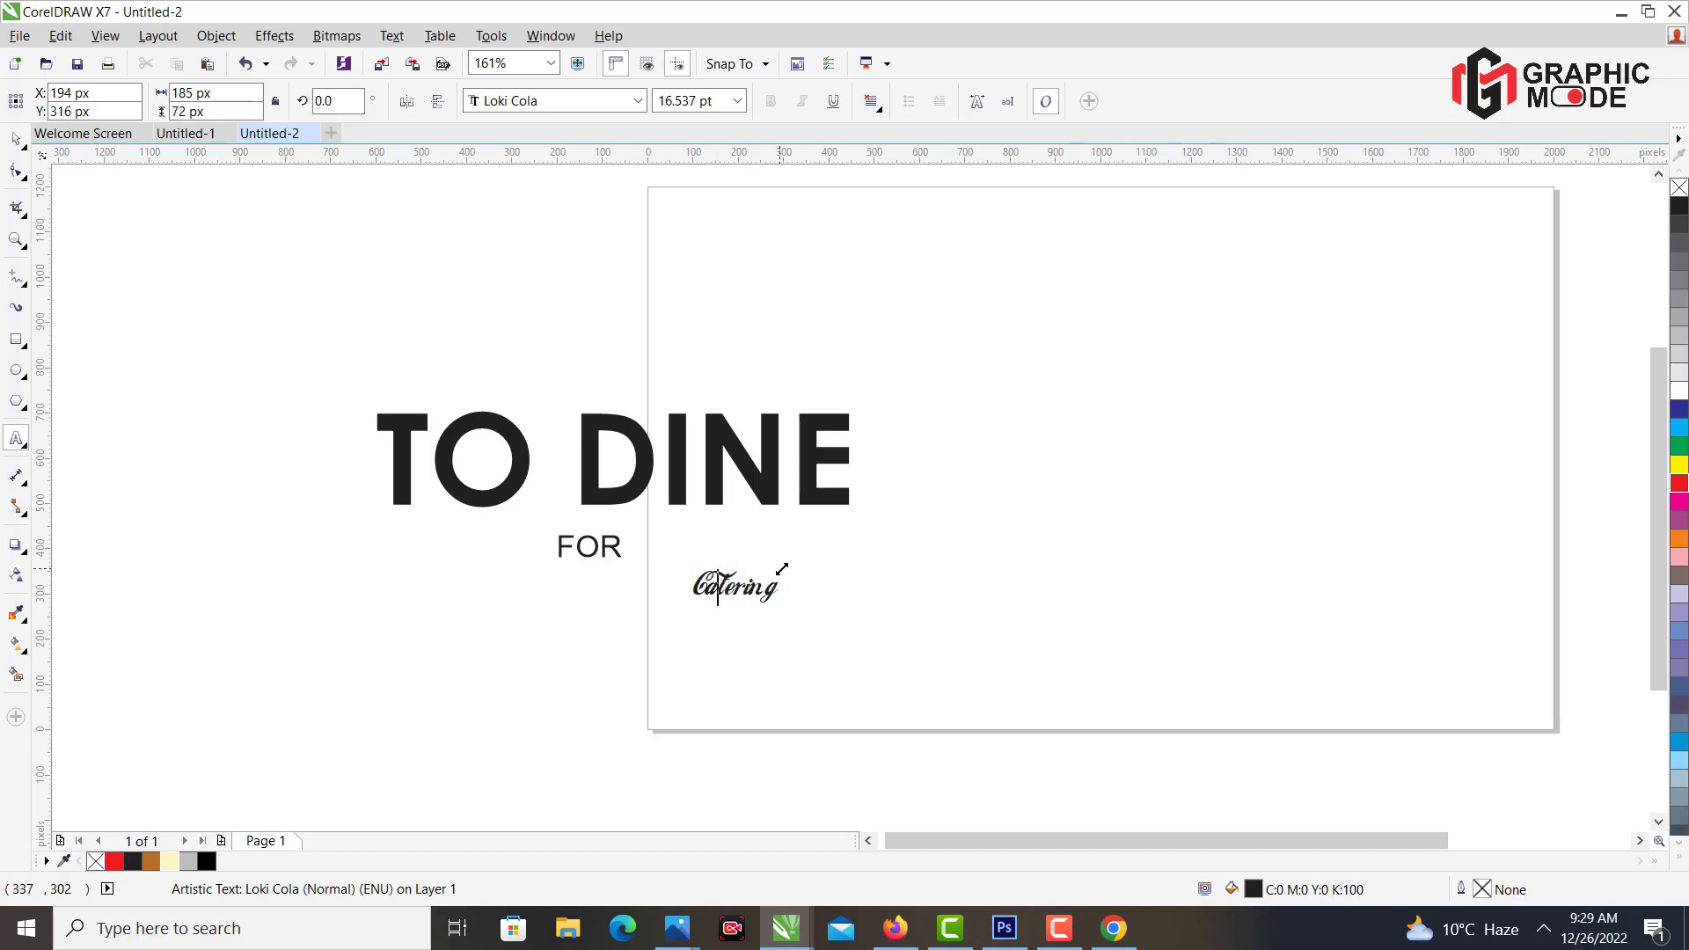
drag(818, 543, 932, 493)
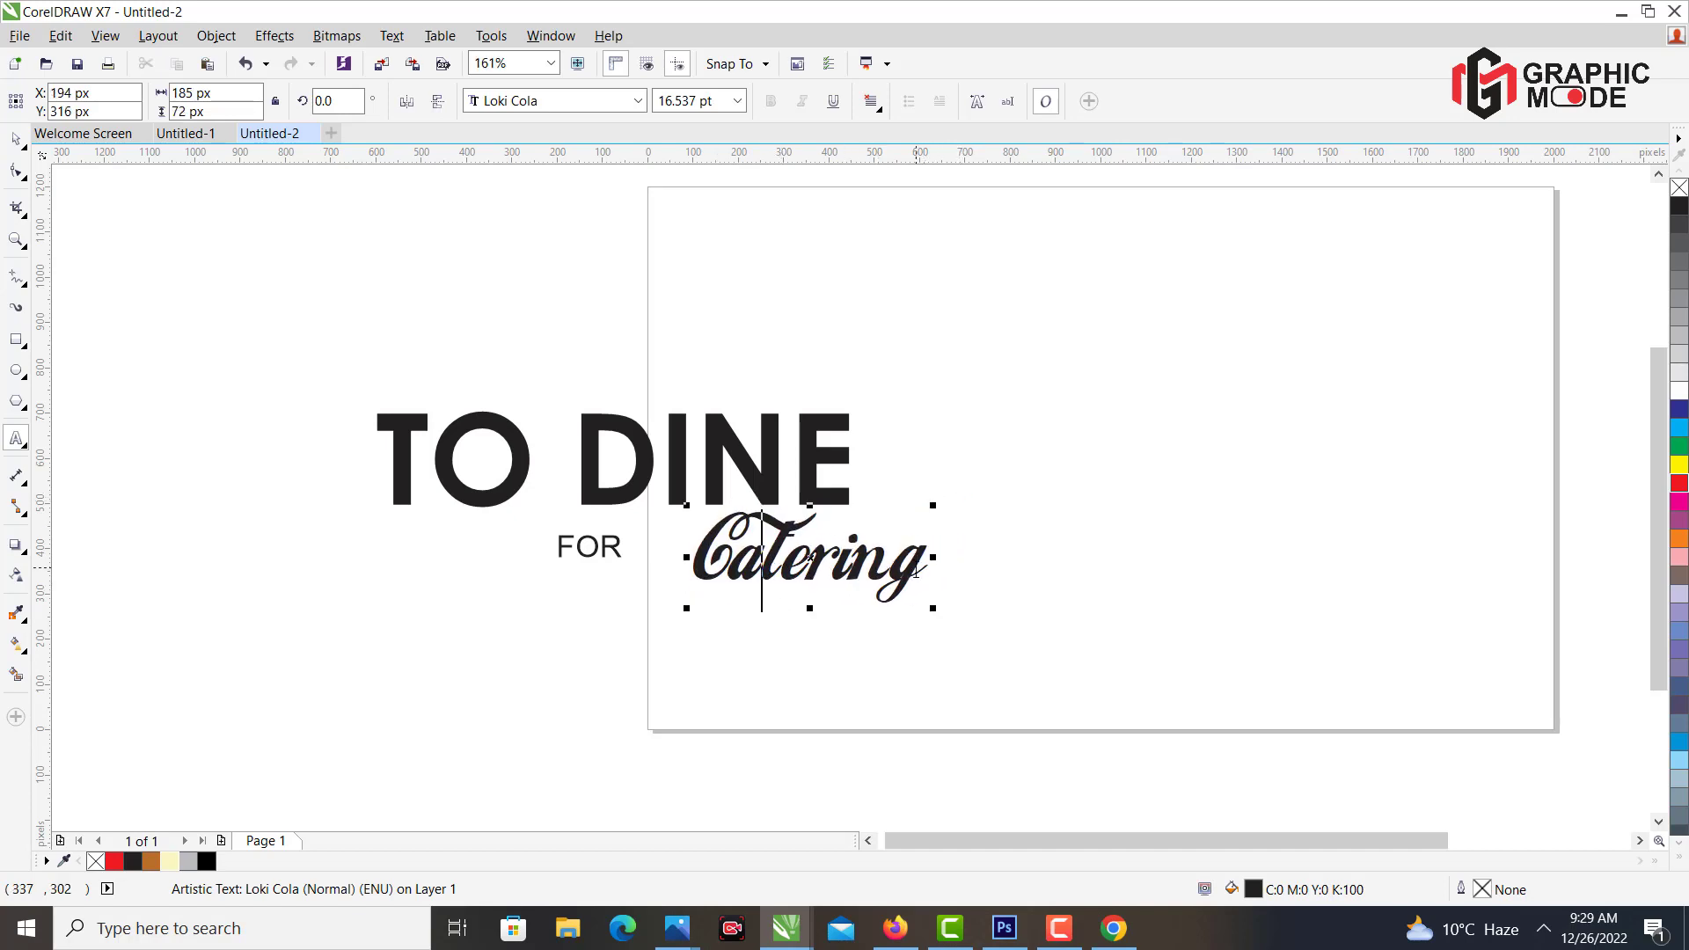
Try Josefin Sans as the font of "Catering" and move the word onto the page, away from "TO DINE".
click(918, 570)
drag(918, 570, 516, 553)
click(637, 101)
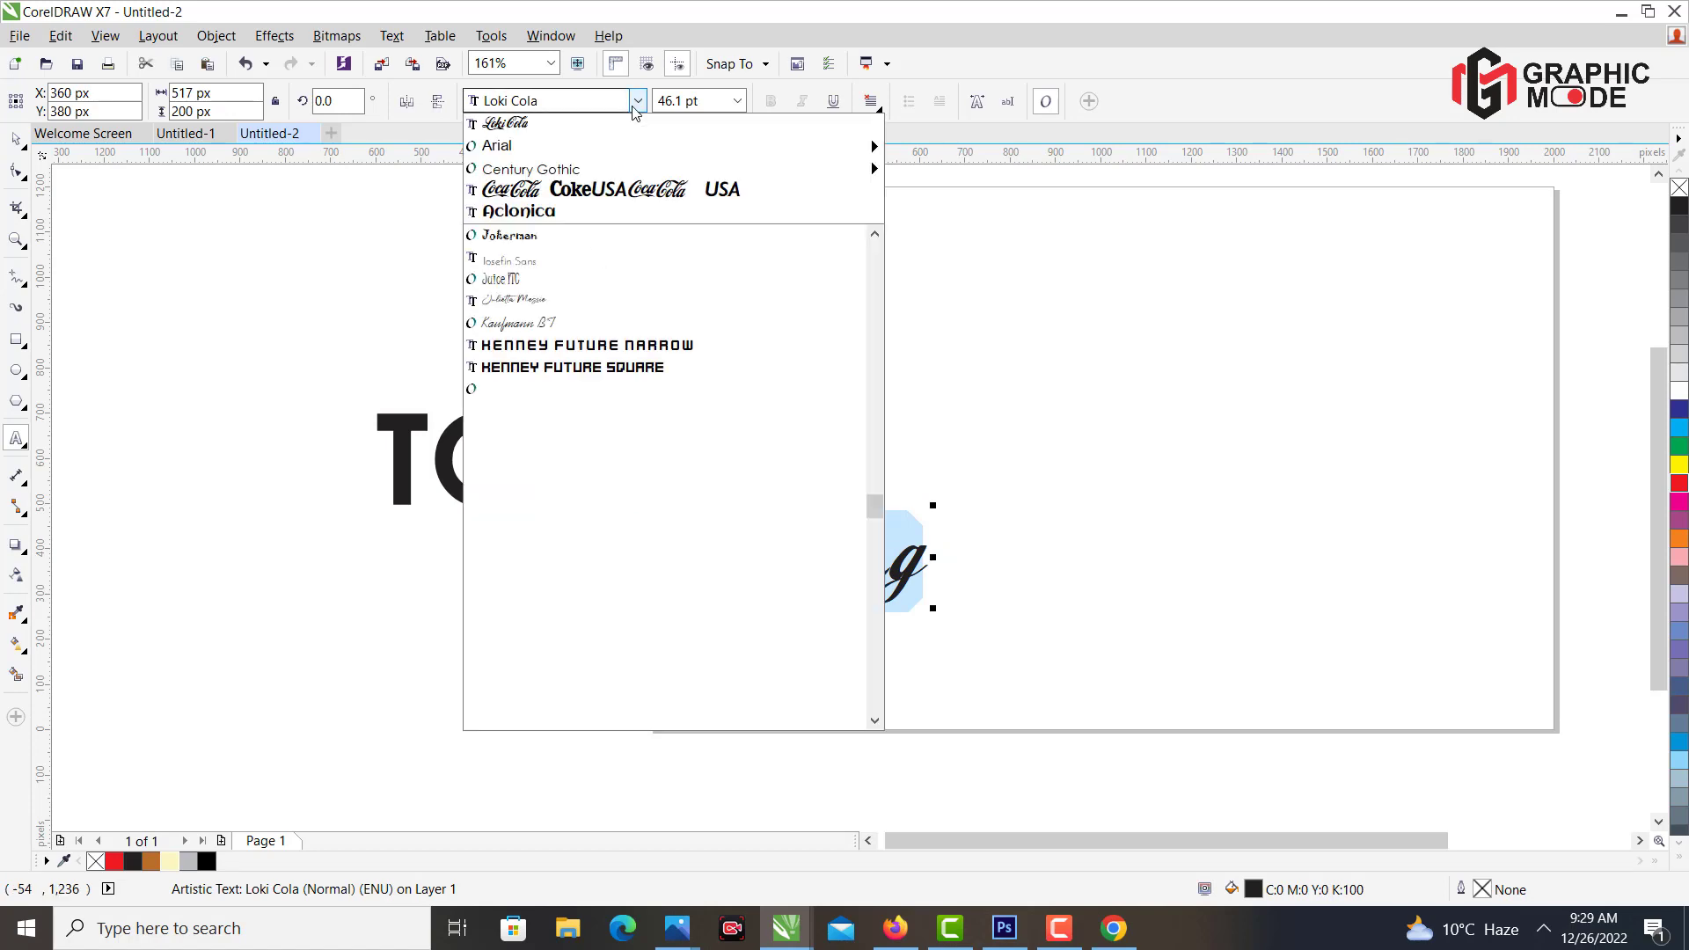
key(Down)
key(Down)
key(Down)
key(Down)
key(Down)
key(Down)
key(Down)
key(Down)
key(Down)
key(Down)
key(Down)
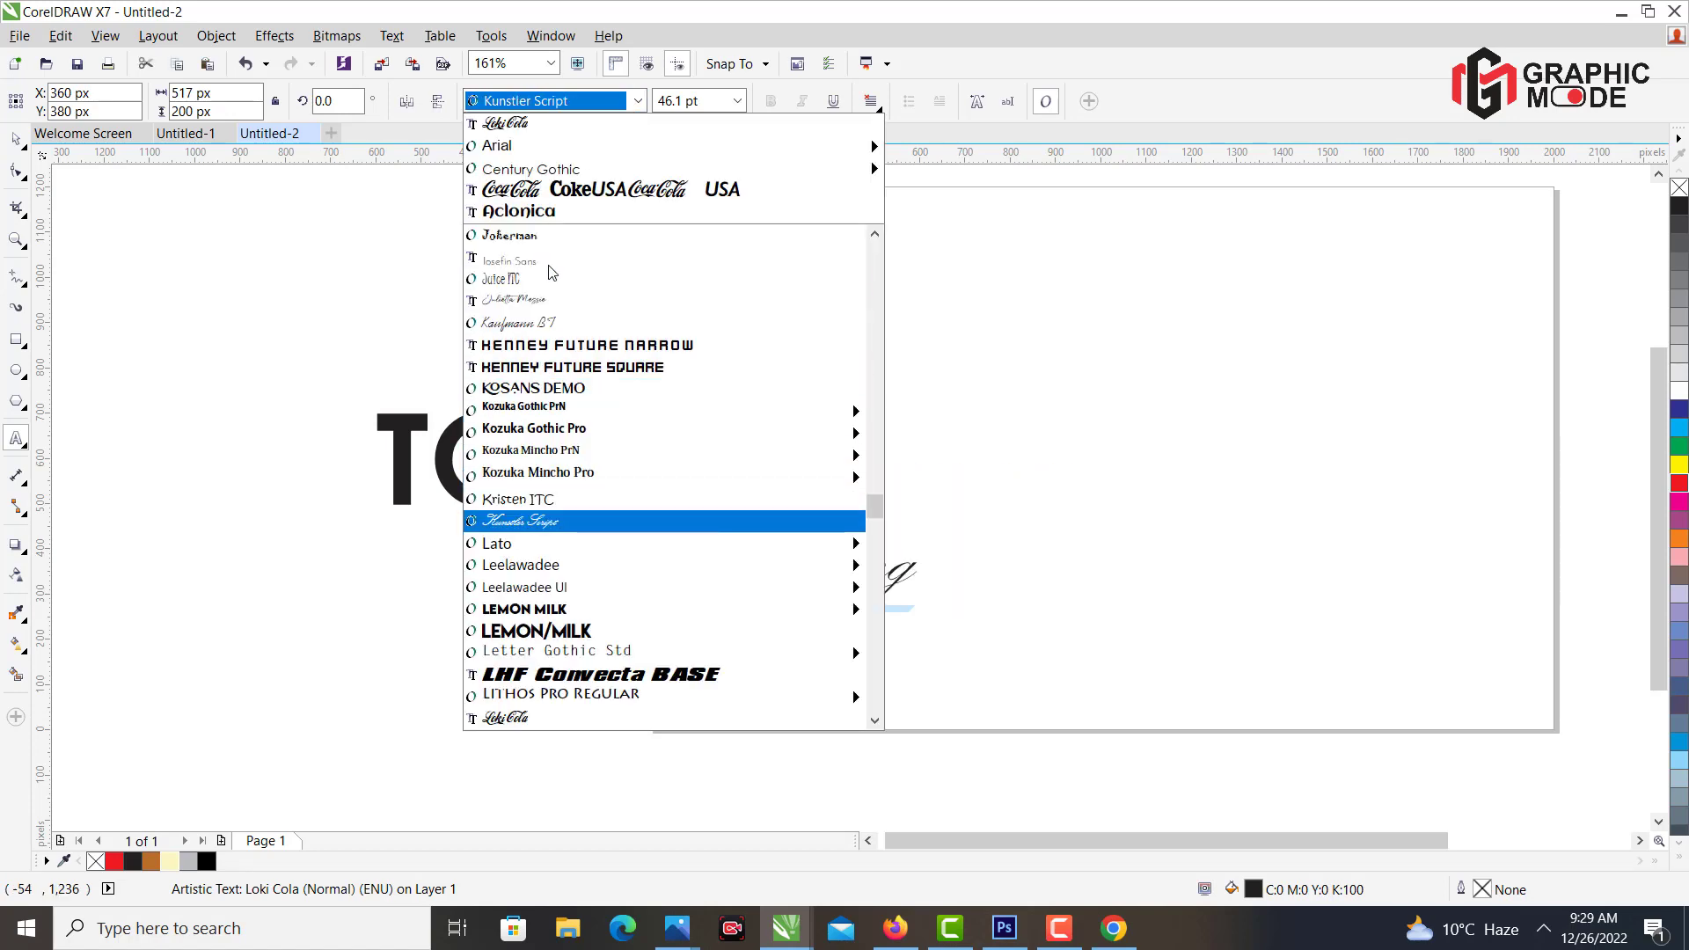
click(548, 263)
click(14, 142)
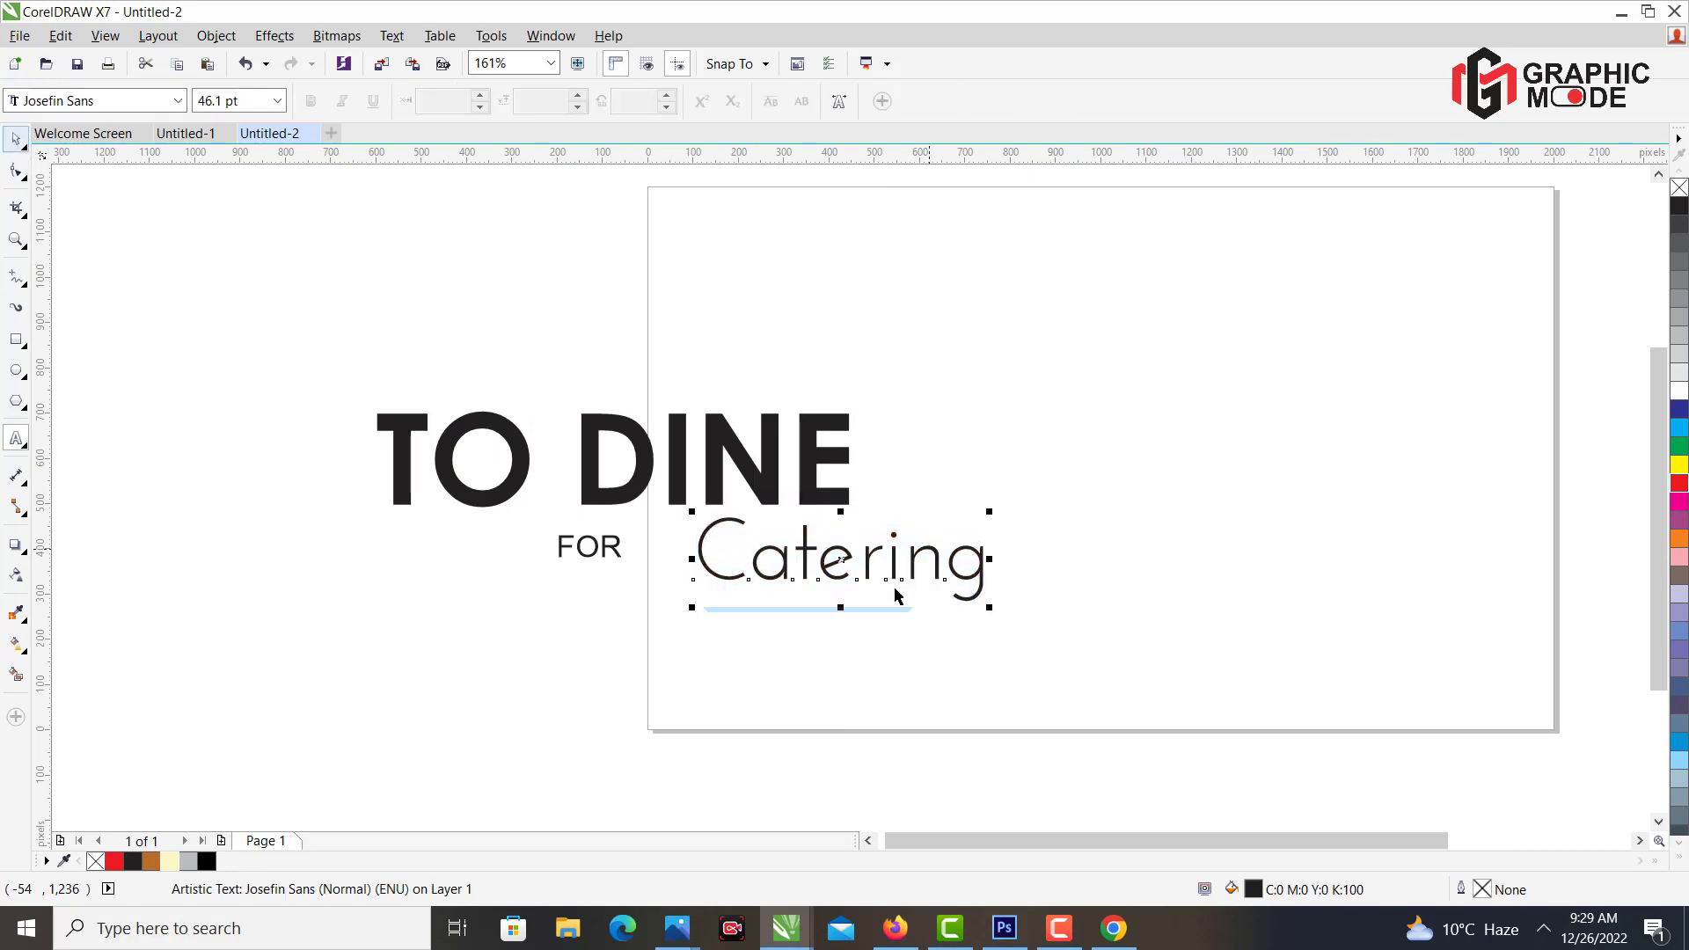
drag(840, 559, 1192, 466)
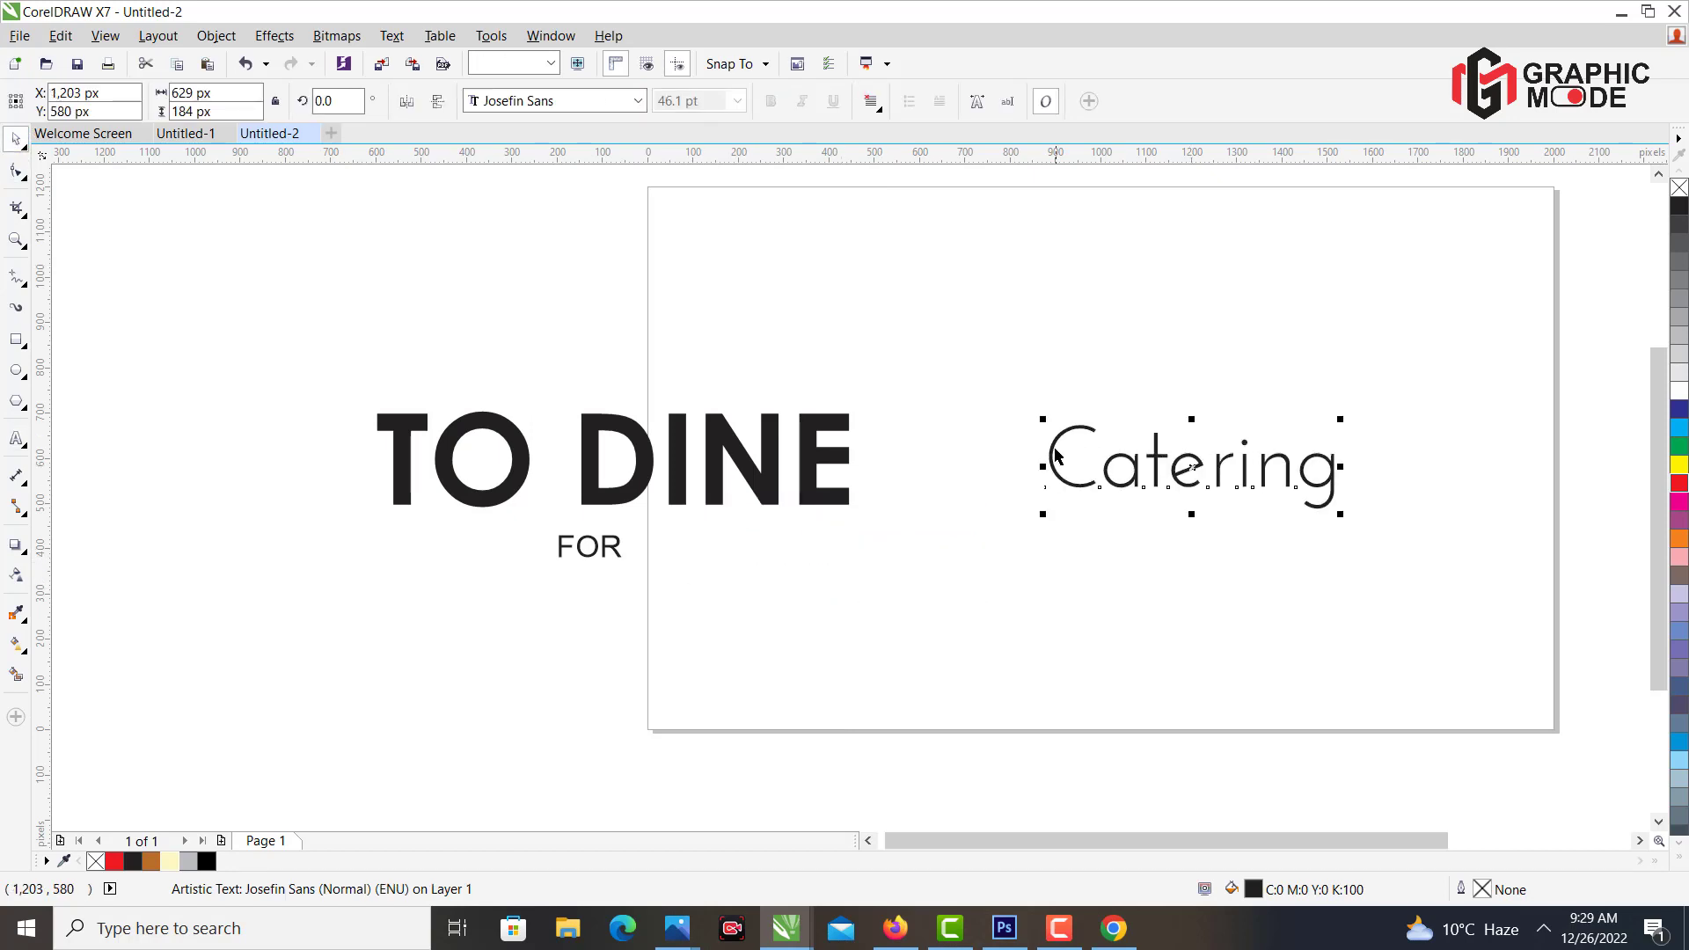
Look through the fonts for "Catering" and set it to the Breakout script font.
key(Down)
key(Down)
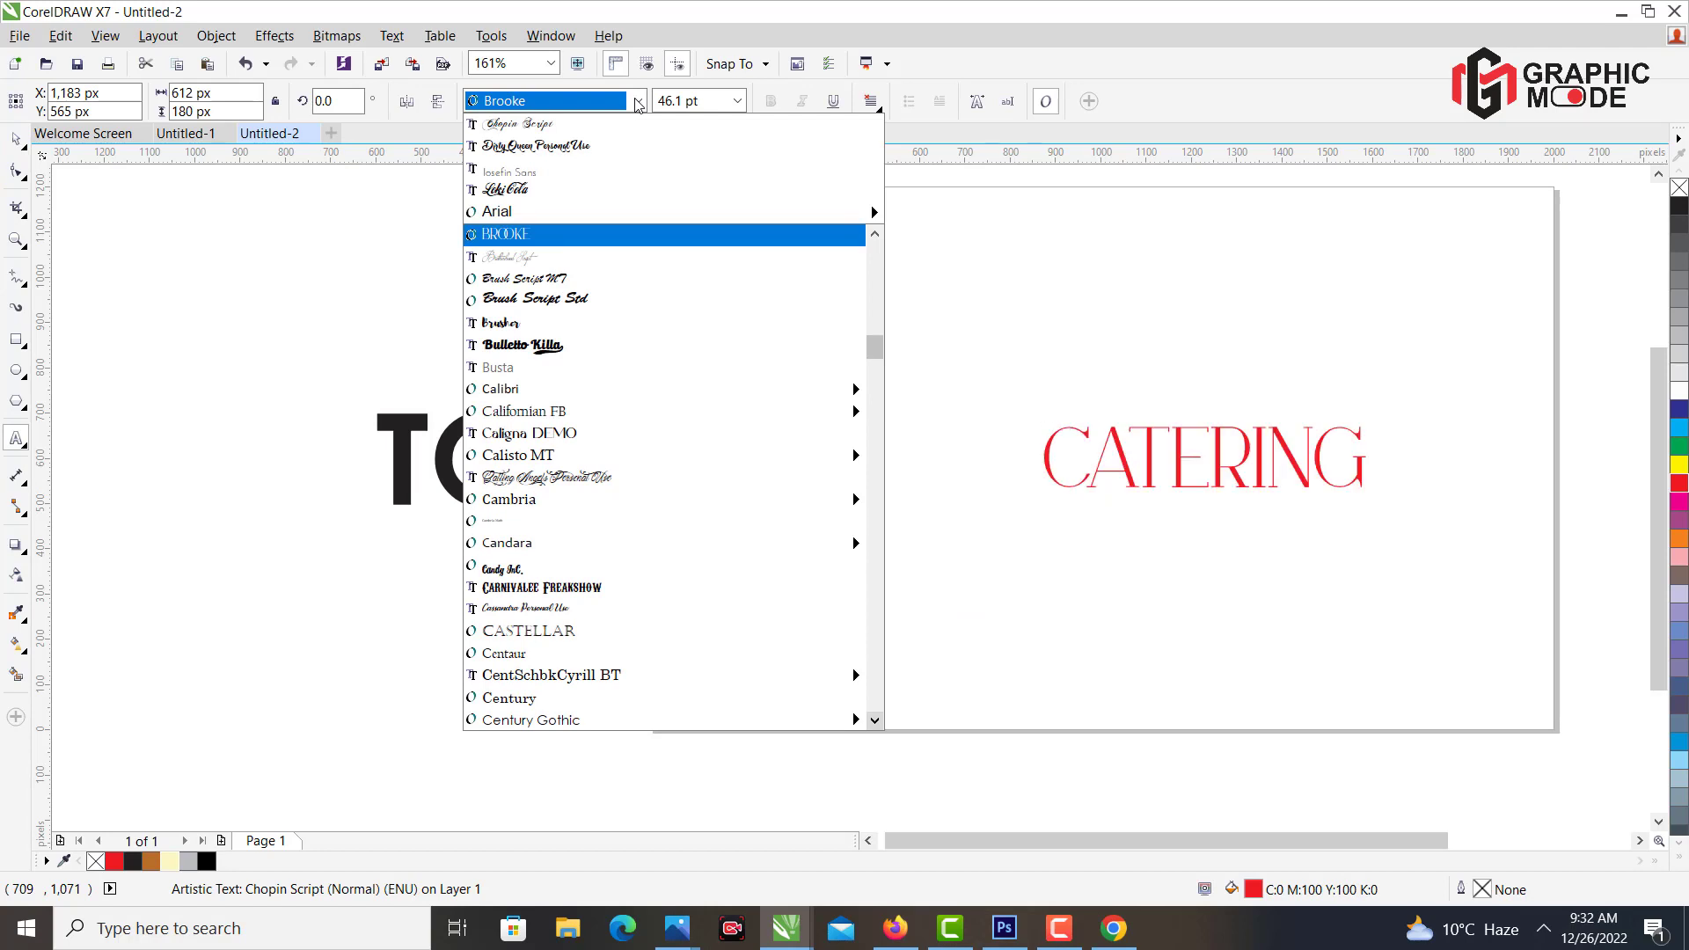
key(Up)
key(Up)
key(Up)
key(Up)
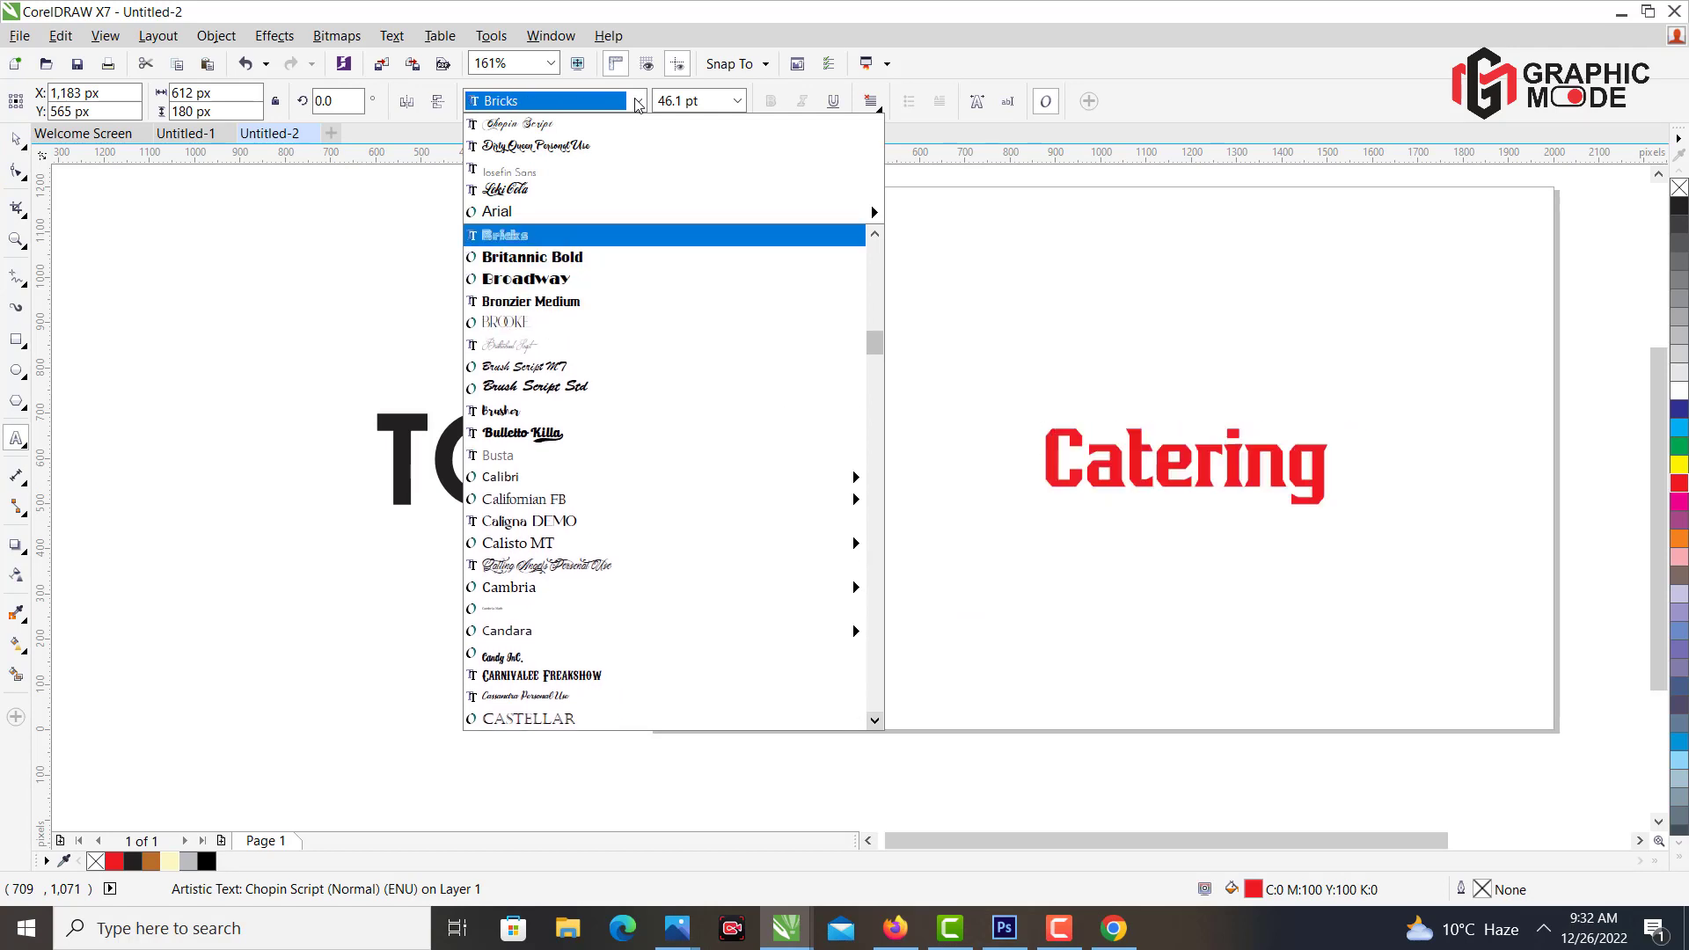
key(Up)
key(Return)
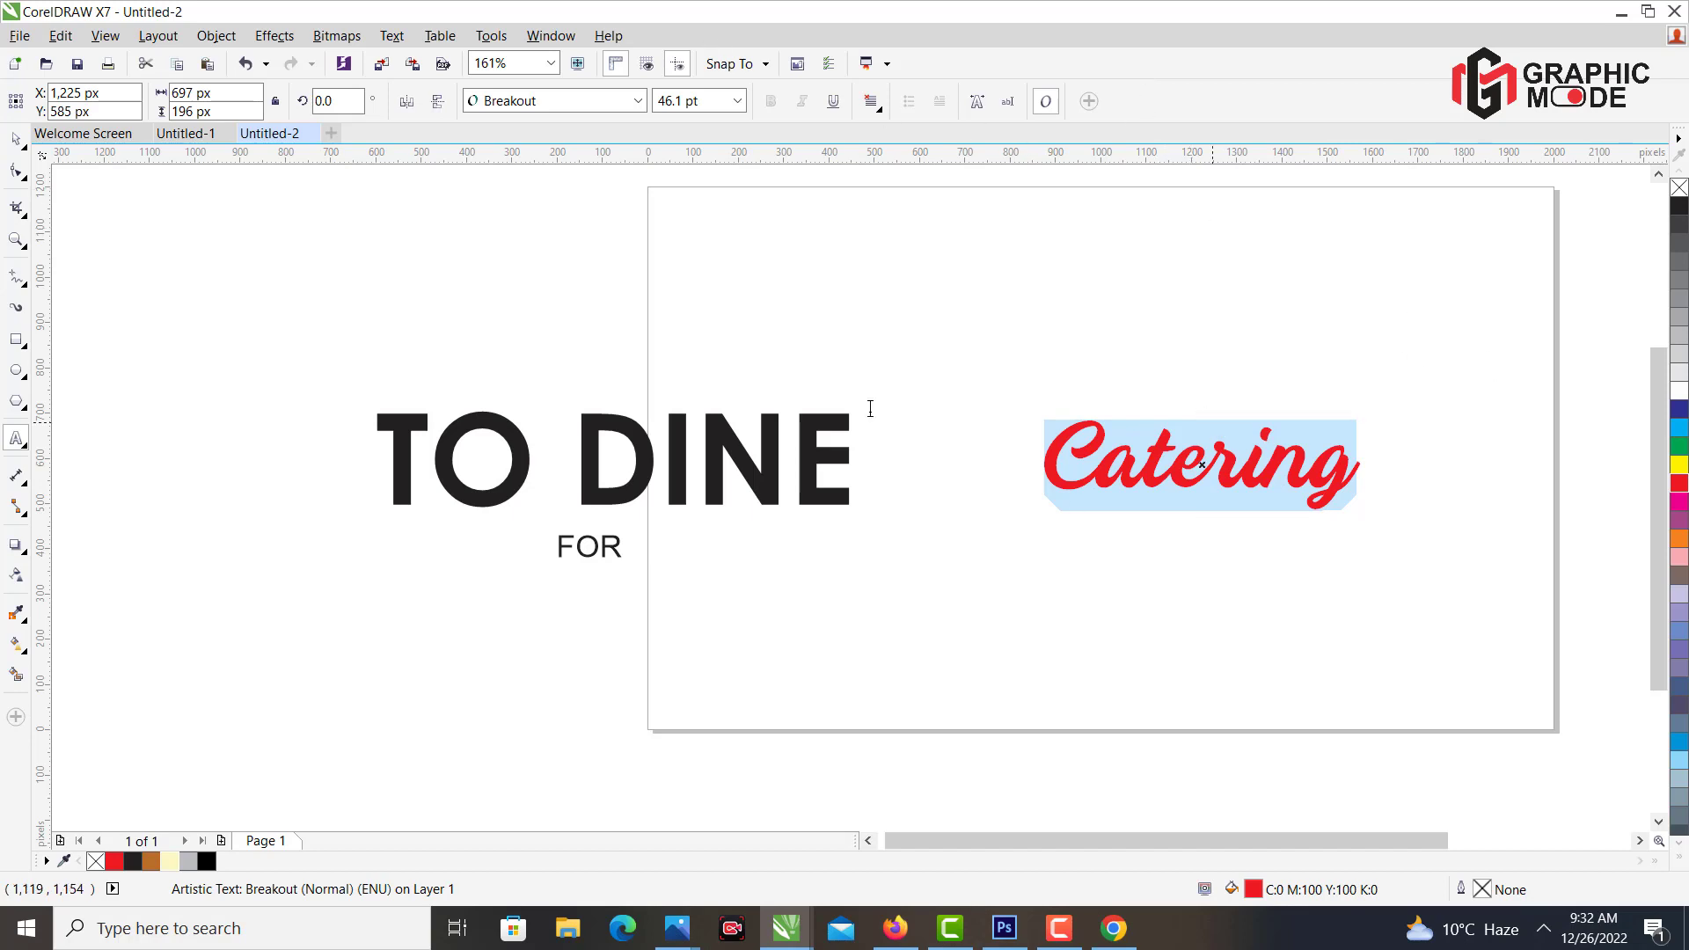
Move "Catering" directly beneath "DINE" and place "FOR" to its lower left.
click(15, 139)
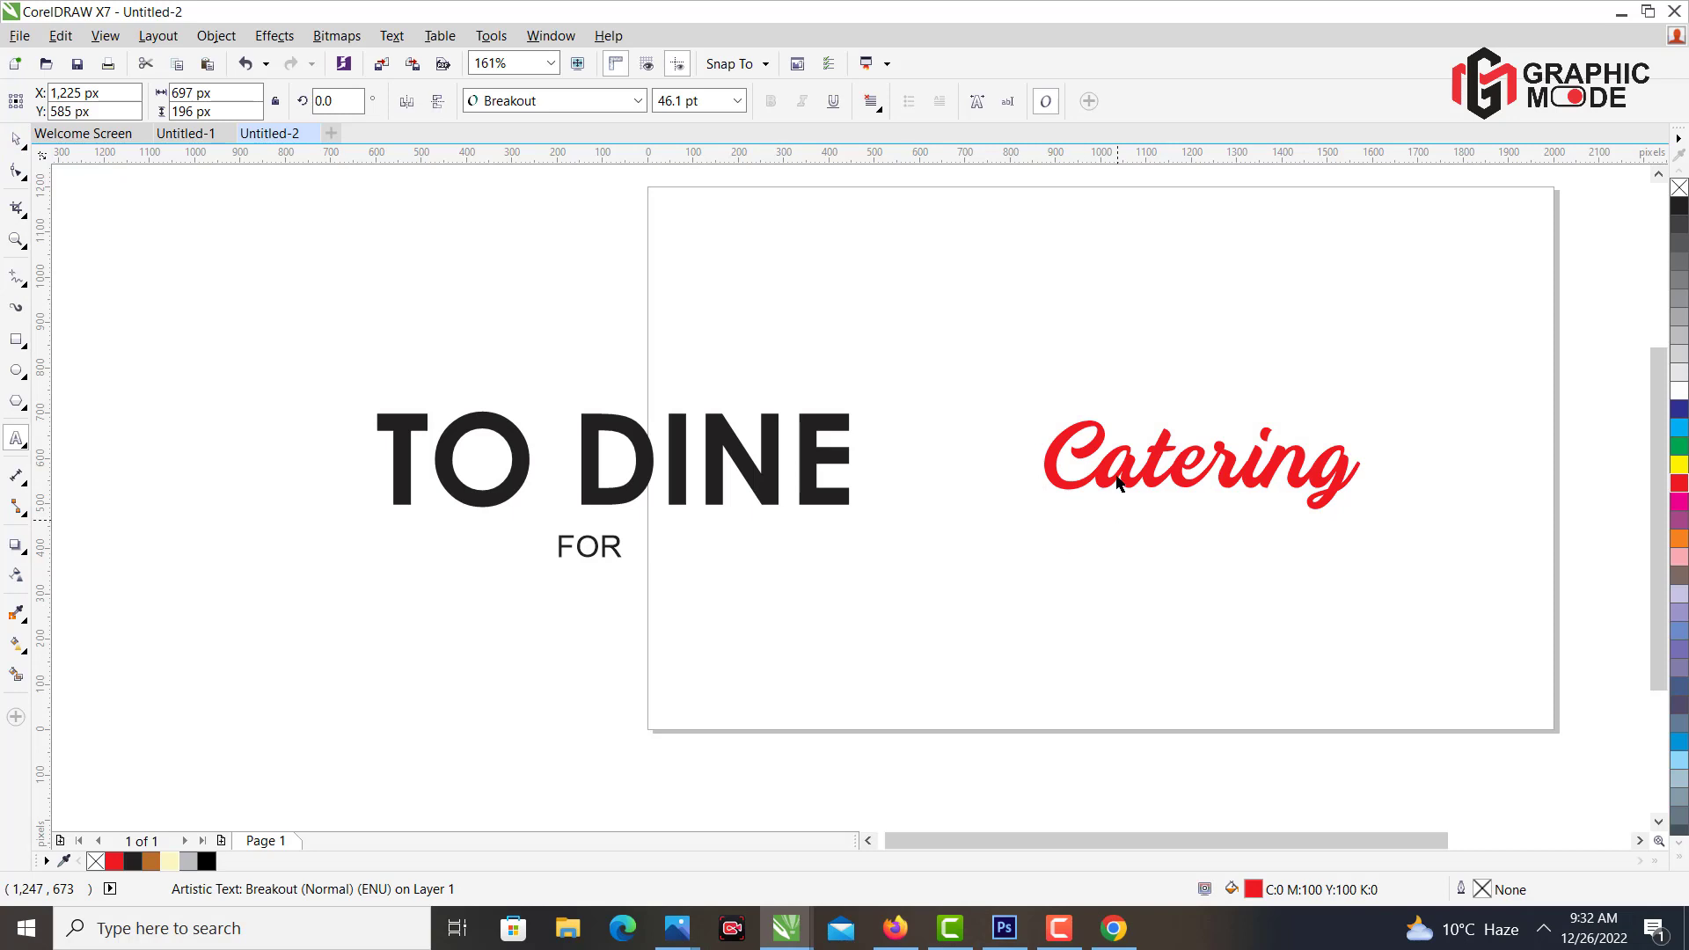
drag(1117, 483, 702, 556)
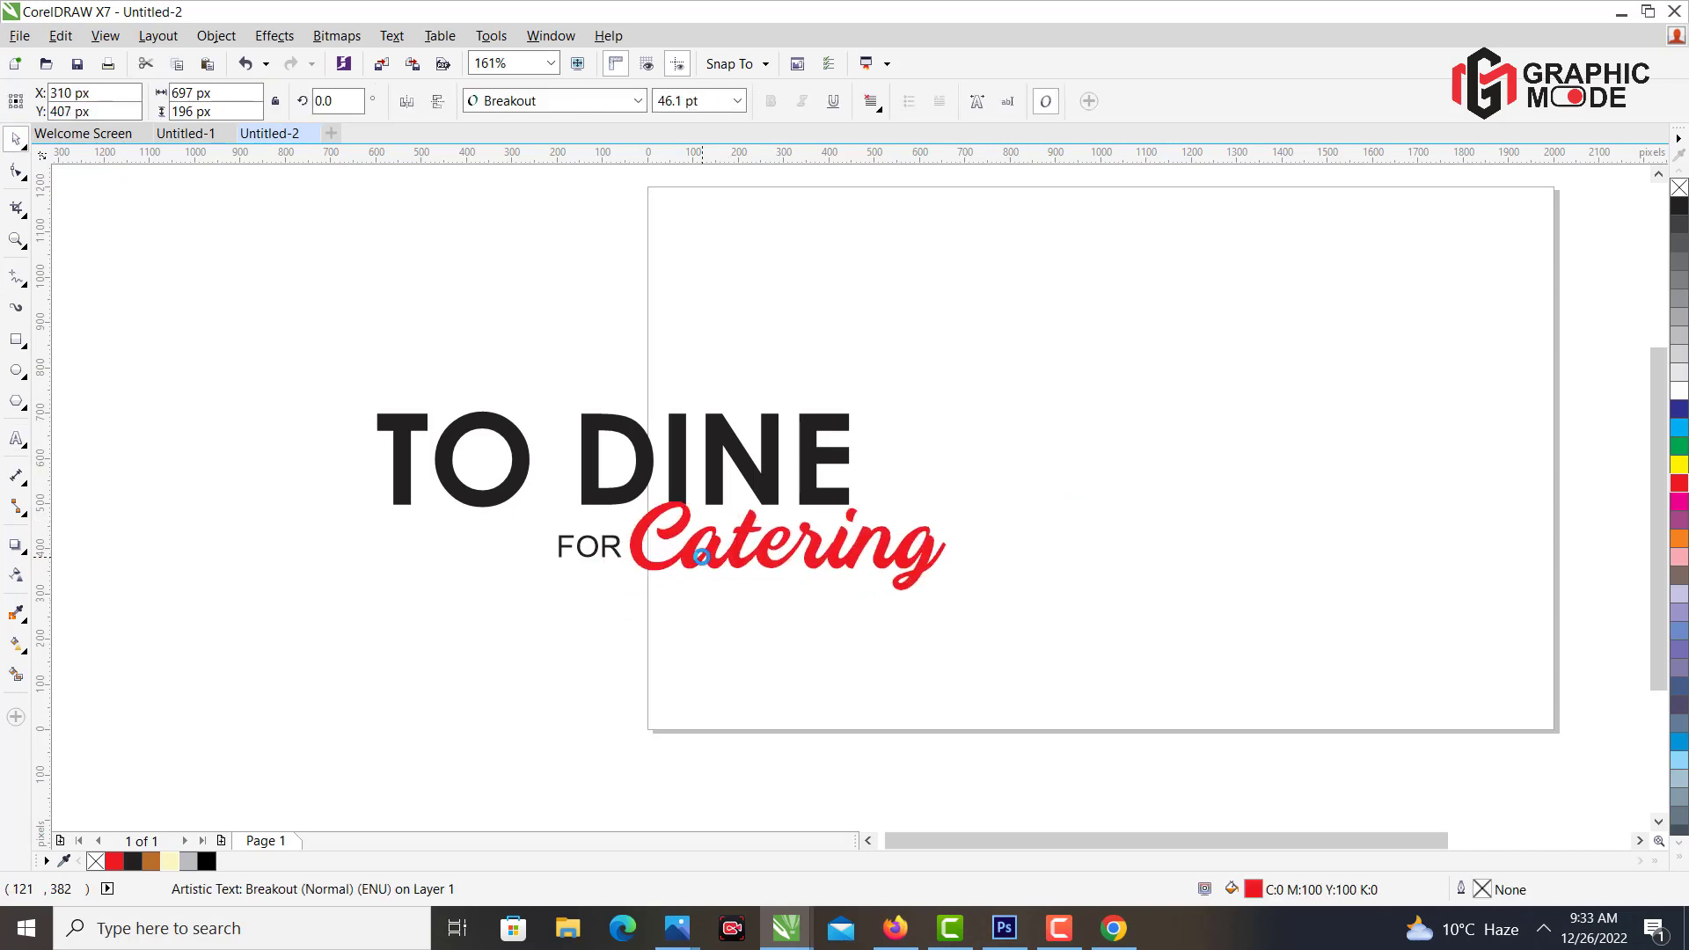
click(559, 556)
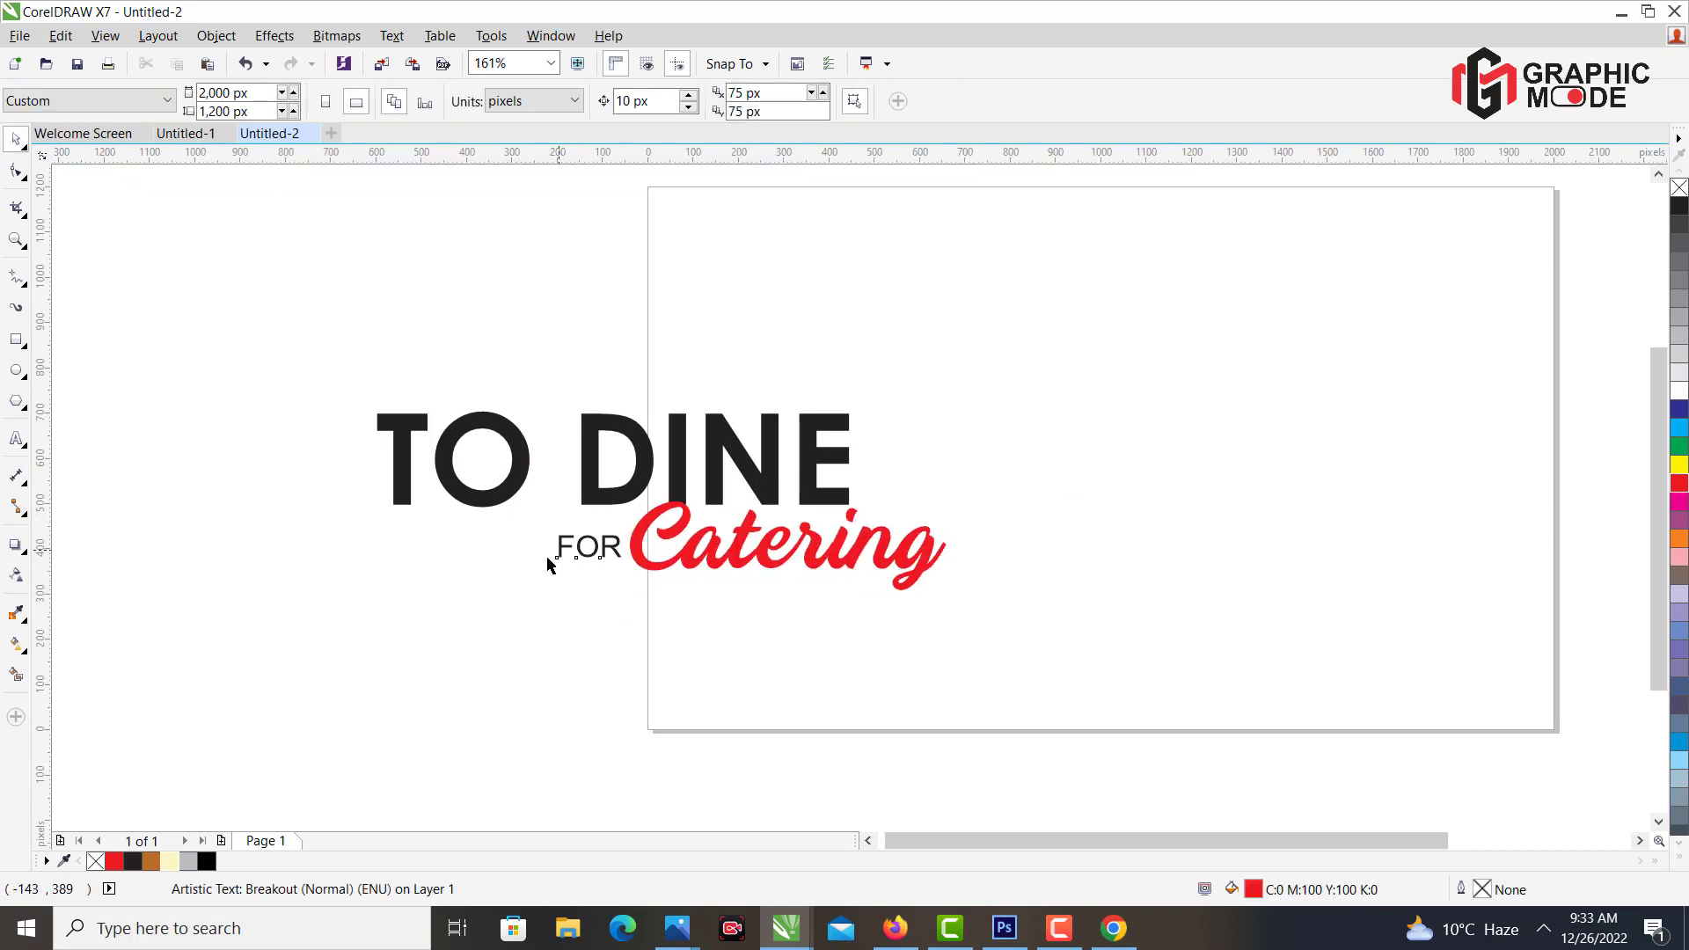
drag(561, 548, 497, 615)
drag(601, 547, 483, 593)
drag(627, 553, 585, 563)
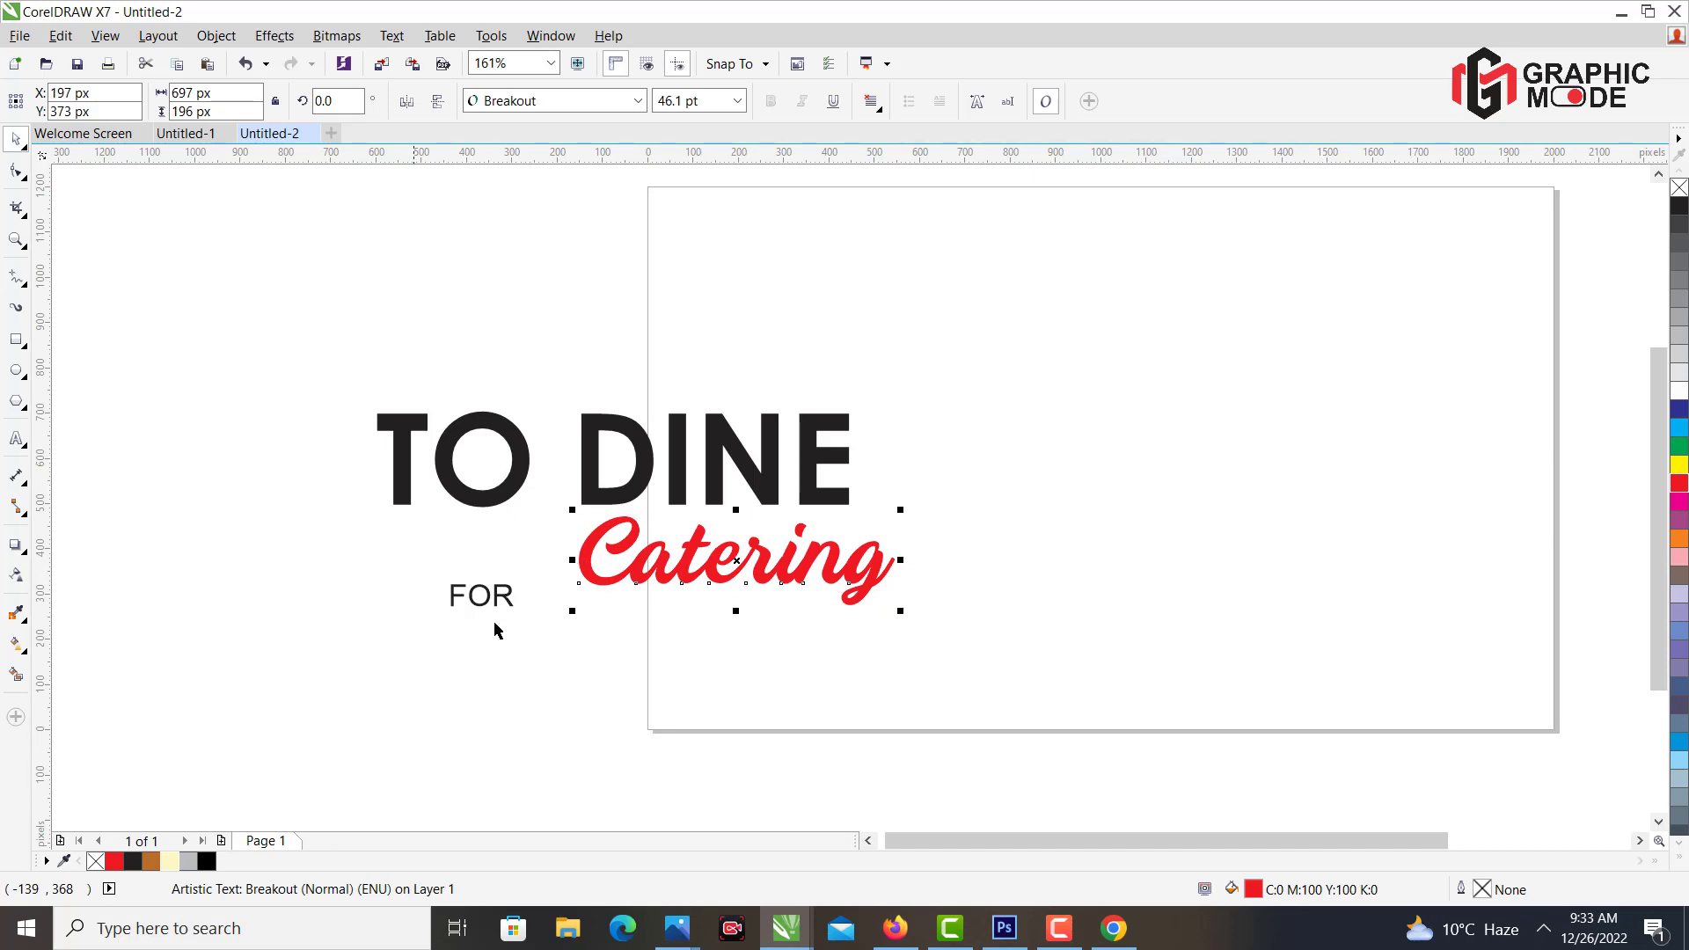
Make the whole word "FOR" bold.
click(497, 597)
double_click(488, 594)
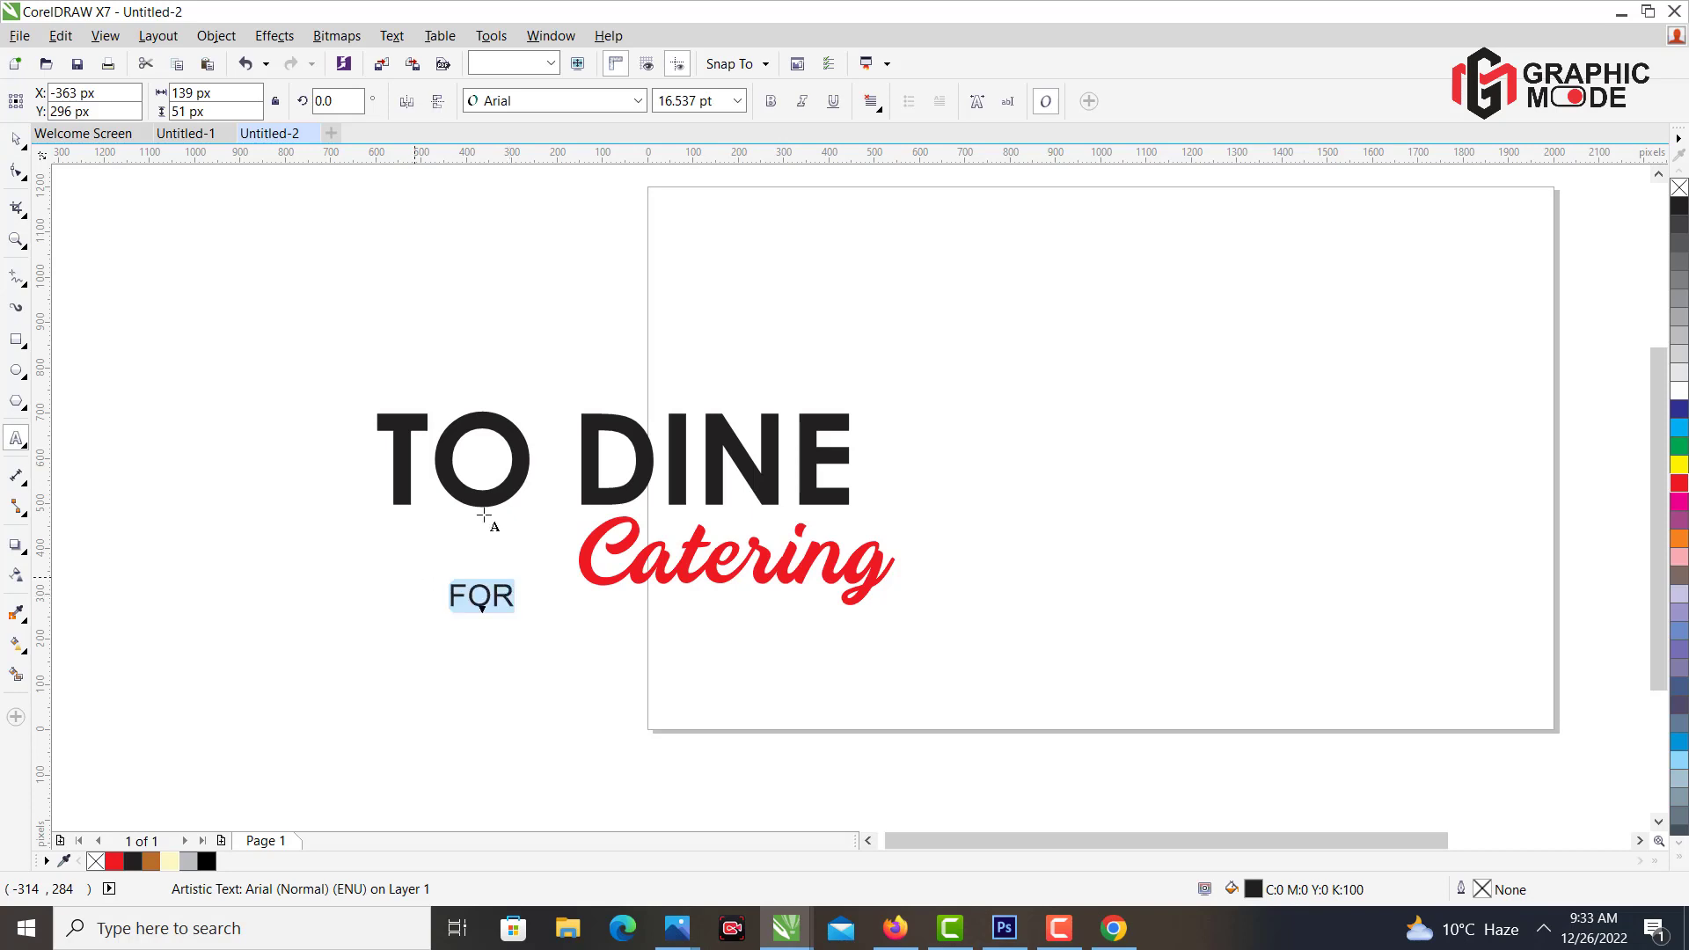
key(ctrl+b)
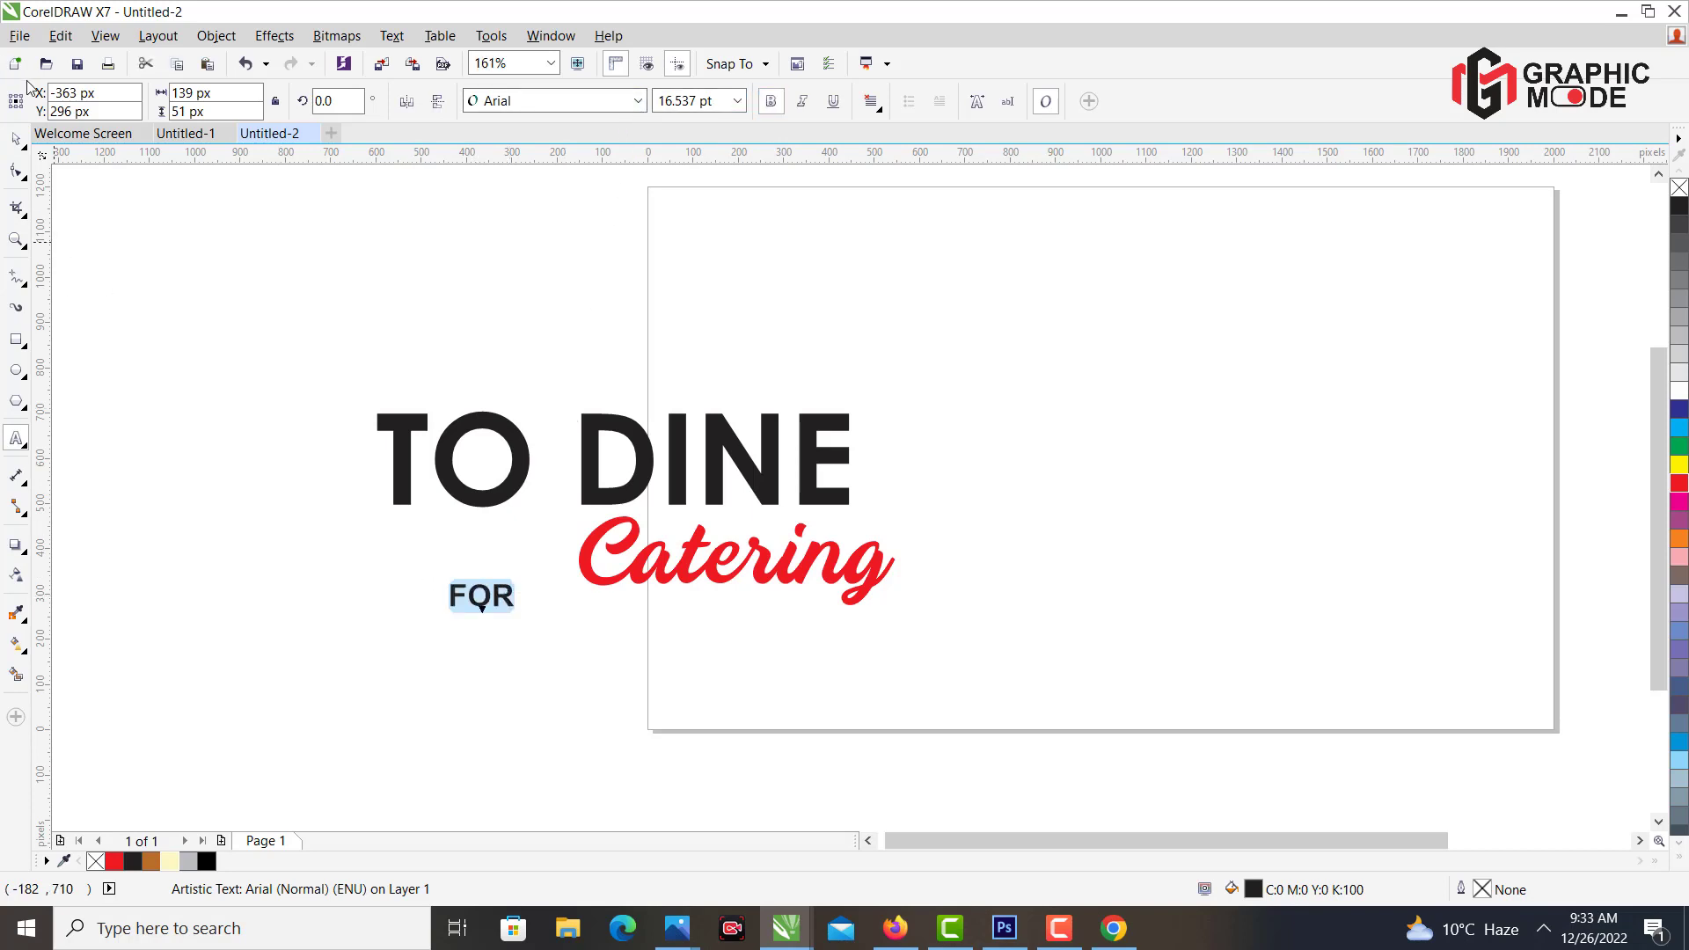
click(15, 141)
Enlarge "FOR" to about 34.6 pt and fit it close beside "Catering" on one line under "TO DINE".
click(546, 574)
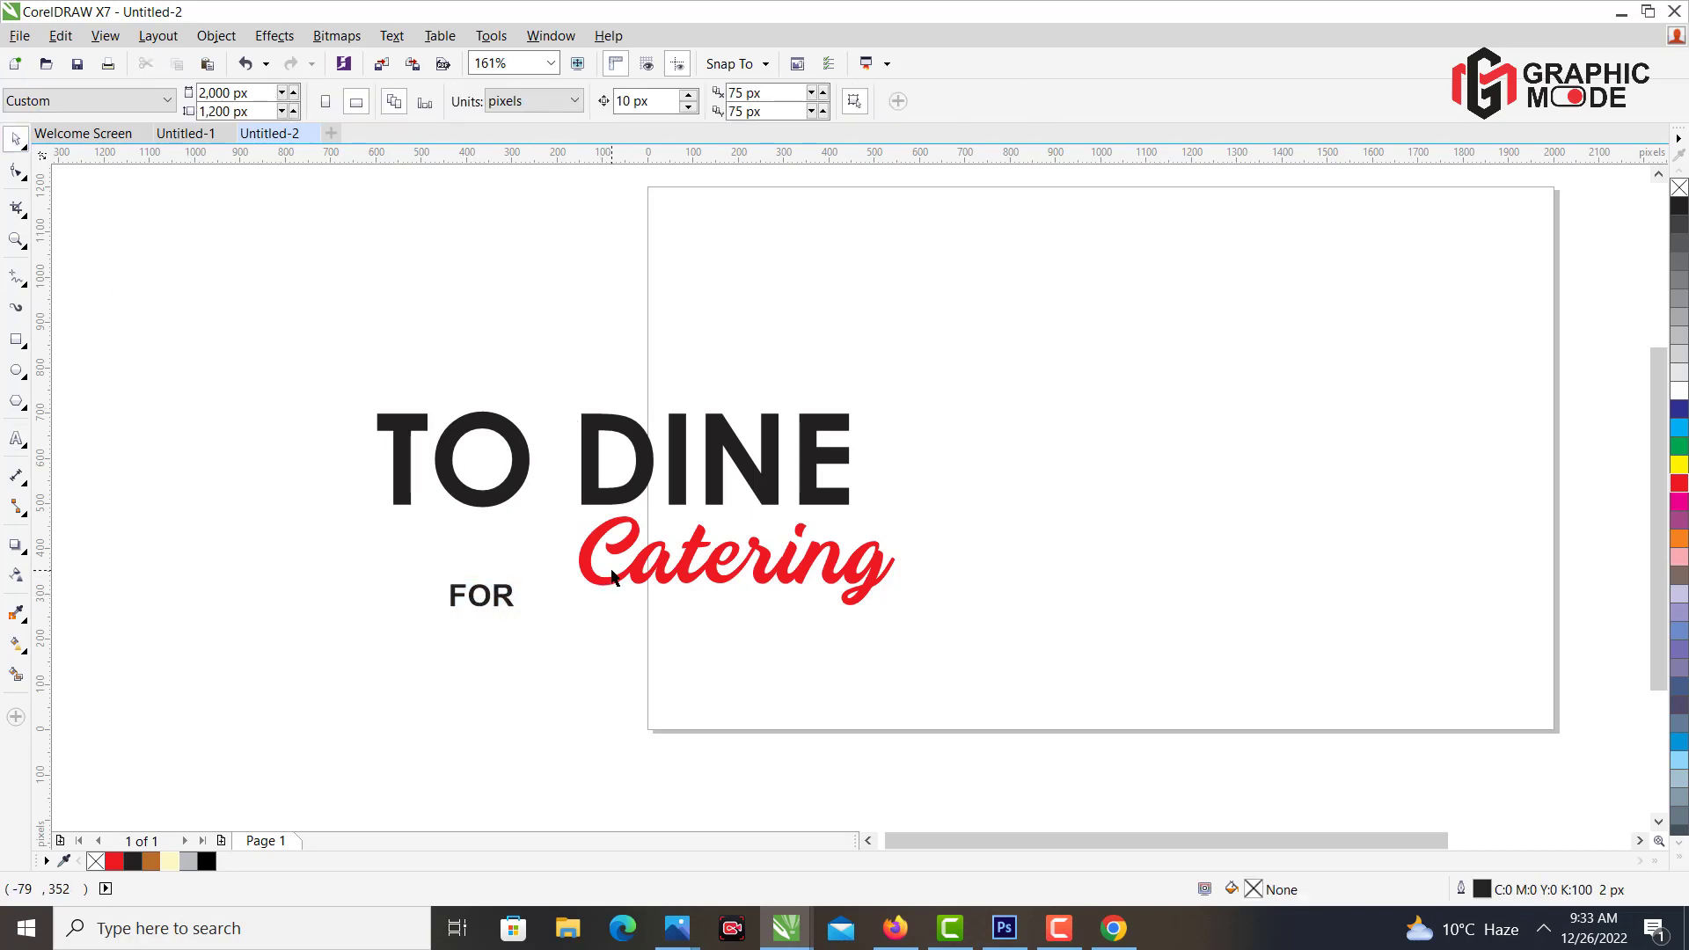
drag(631, 587, 566, 562)
click(511, 590)
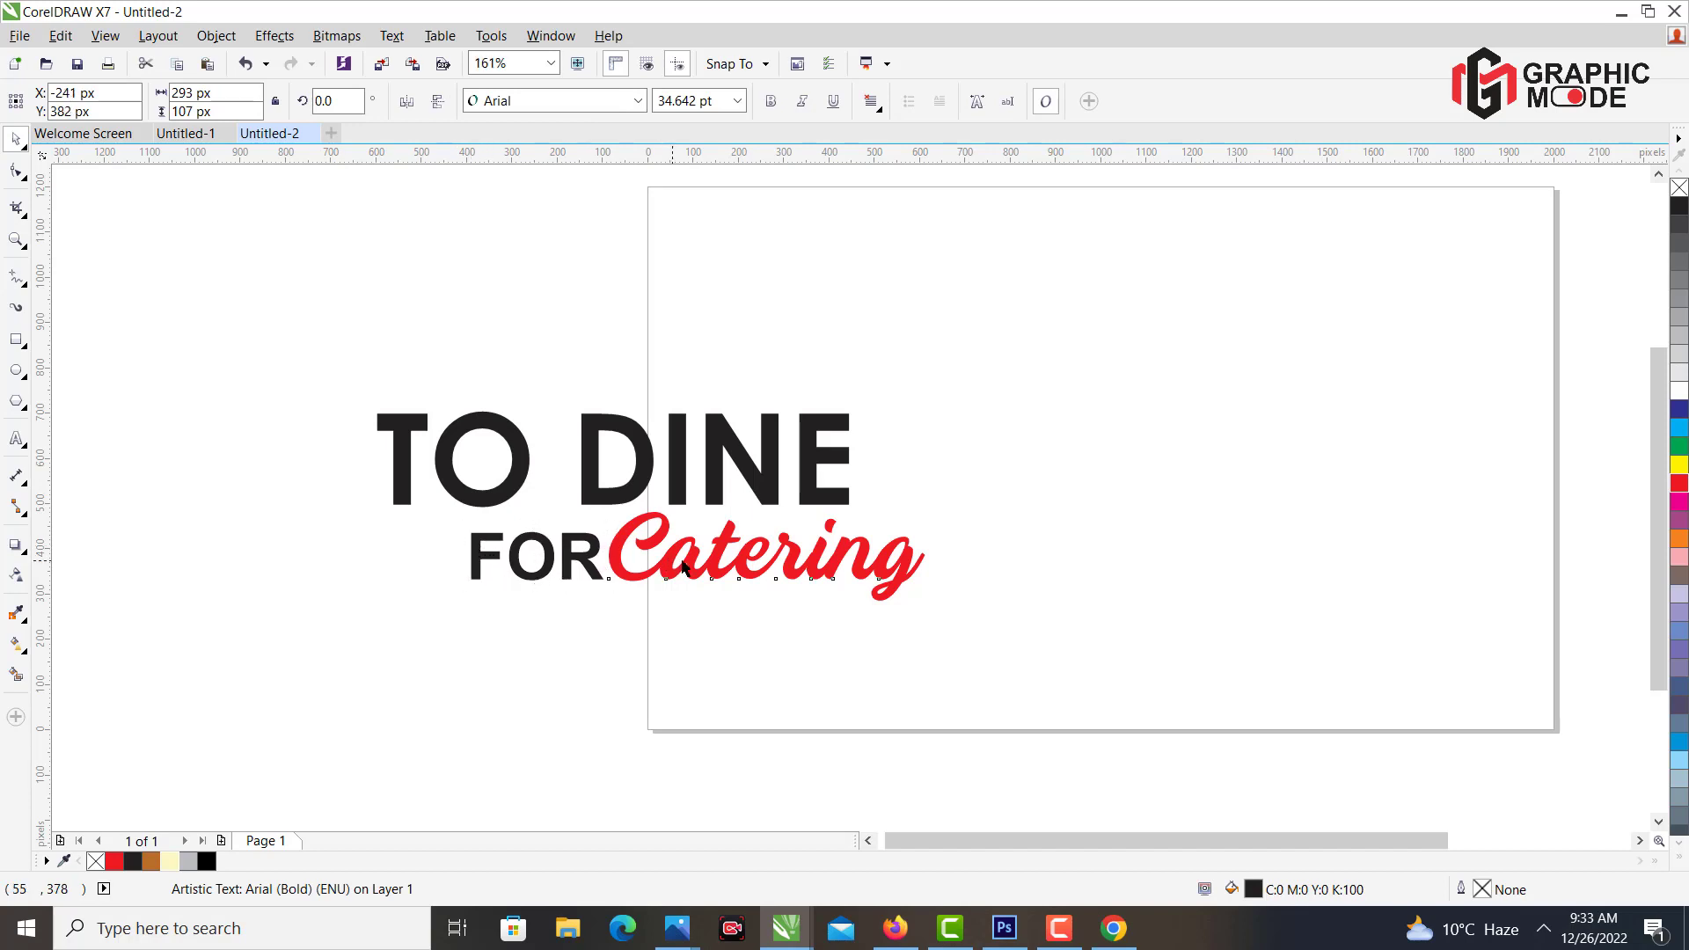
drag(674, 564, 698, 572)
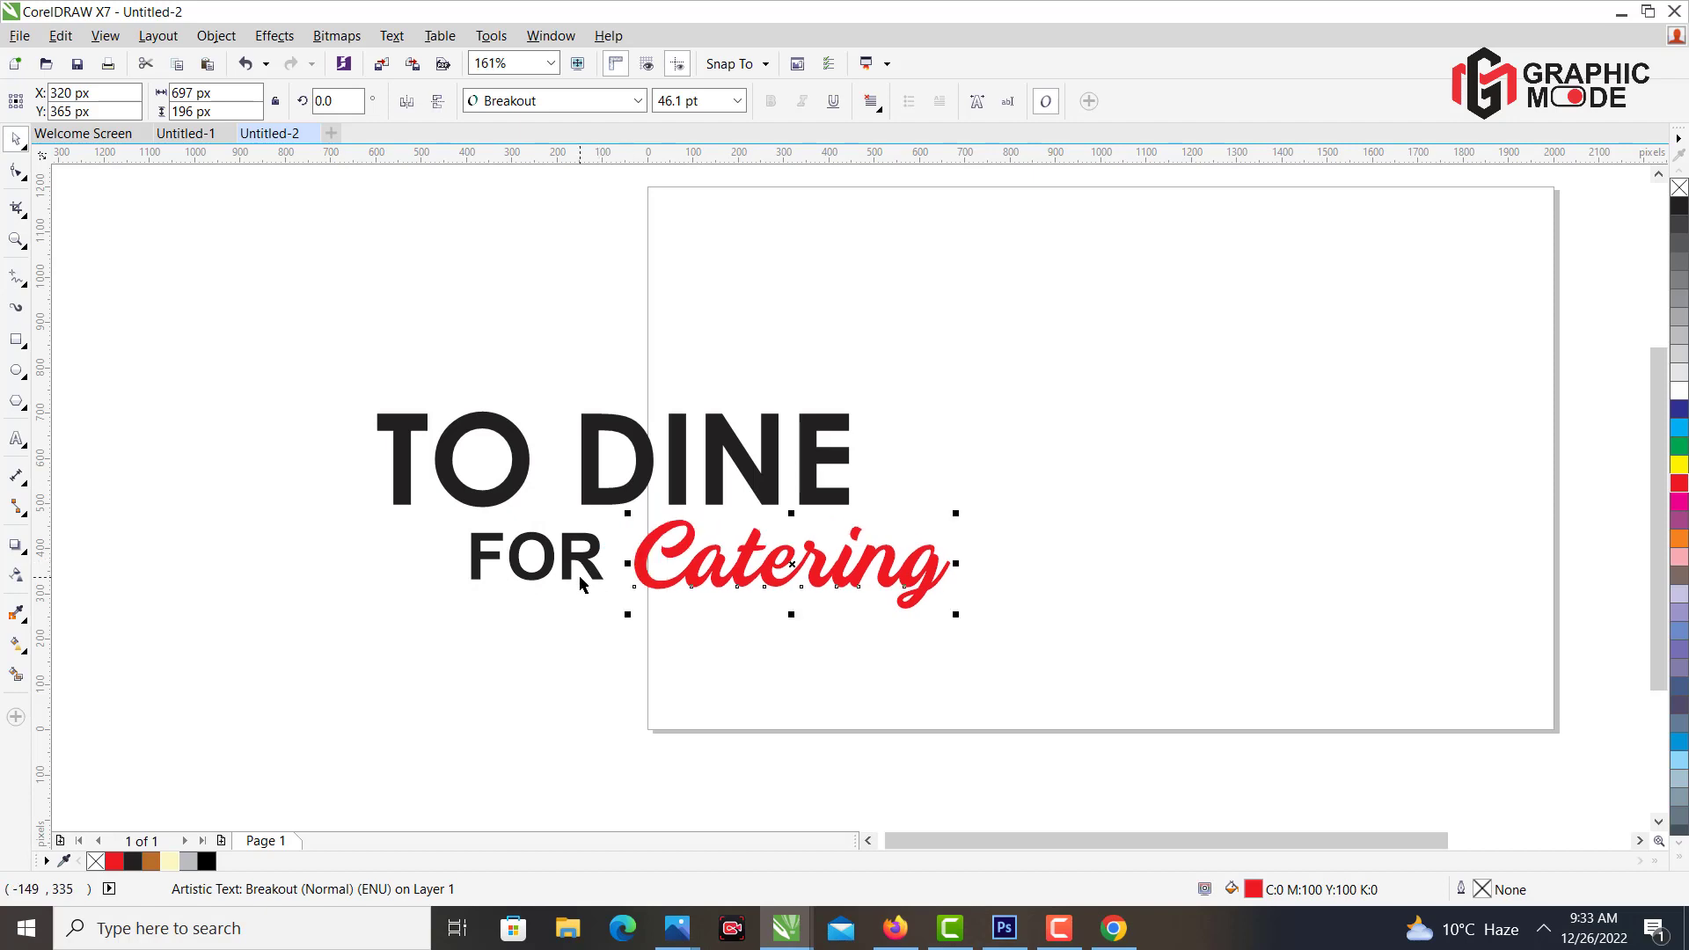
mouse_move(584, 572)
mouse_down()
mouse_move(624, 578)
mouse_move(603, 569)
mouse_up()
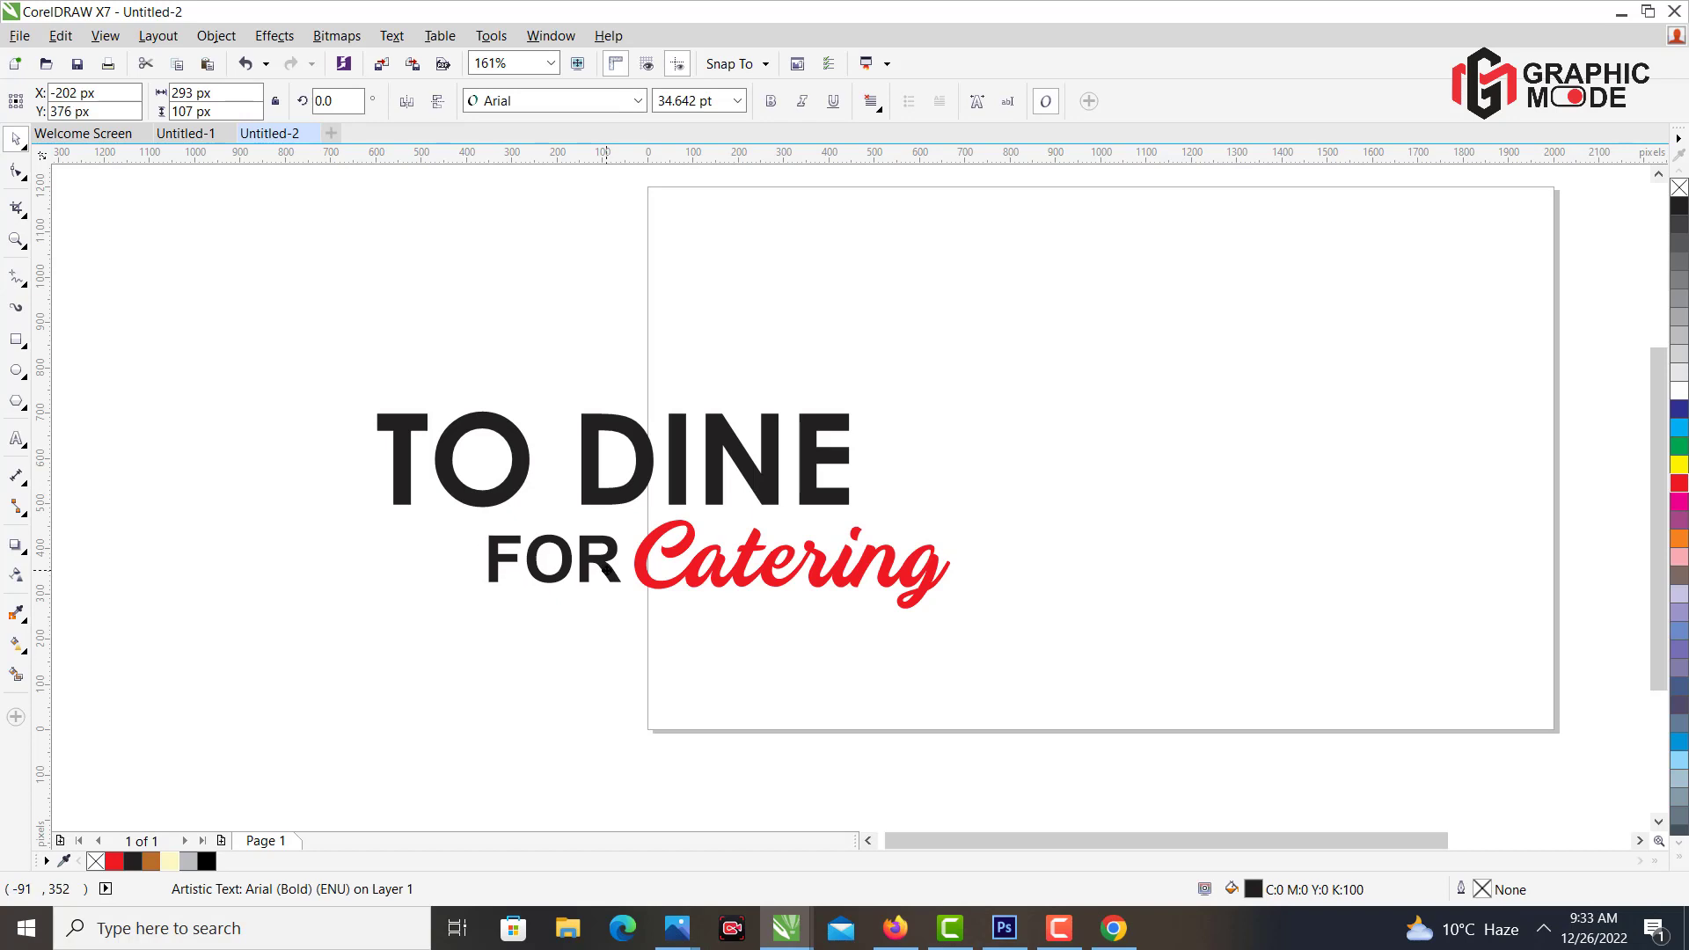
Draw a thin horizontal rectangle of about 472 × 41 px to the left of "FOR".
click(73, 454)
drag(339, 574, 406, 572)
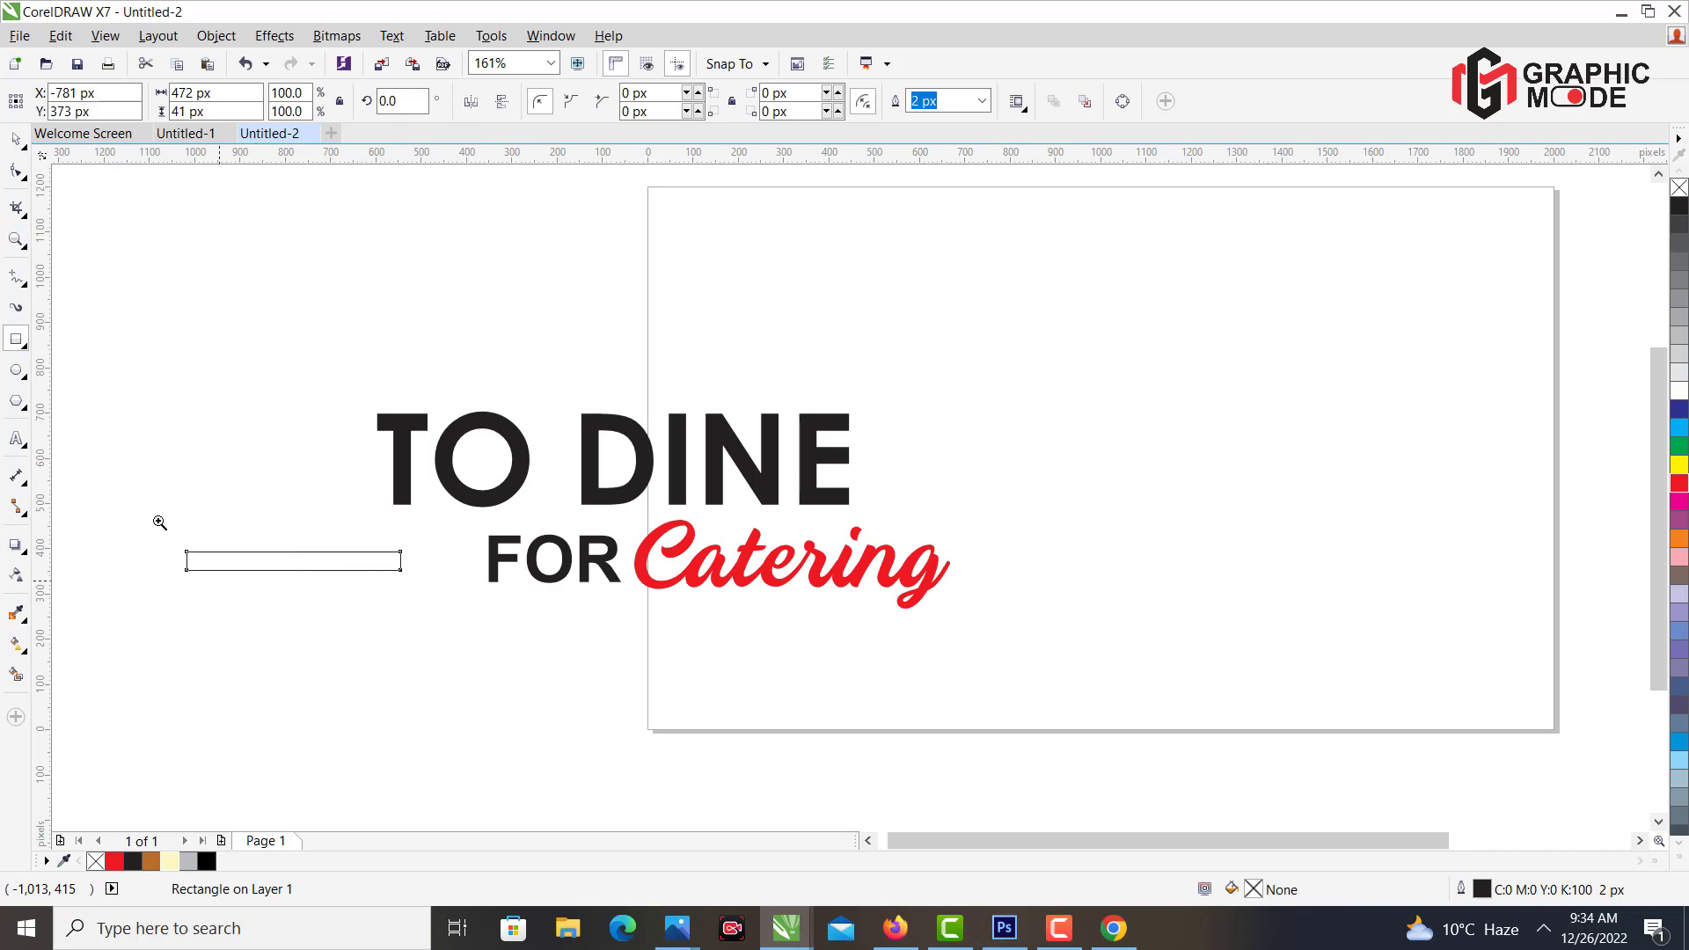
drag(160, 523, 438, 606)
Round the rectangle's two left corners with radii of 44 px for the upper and 42 px for the lower.
click(17, 170)
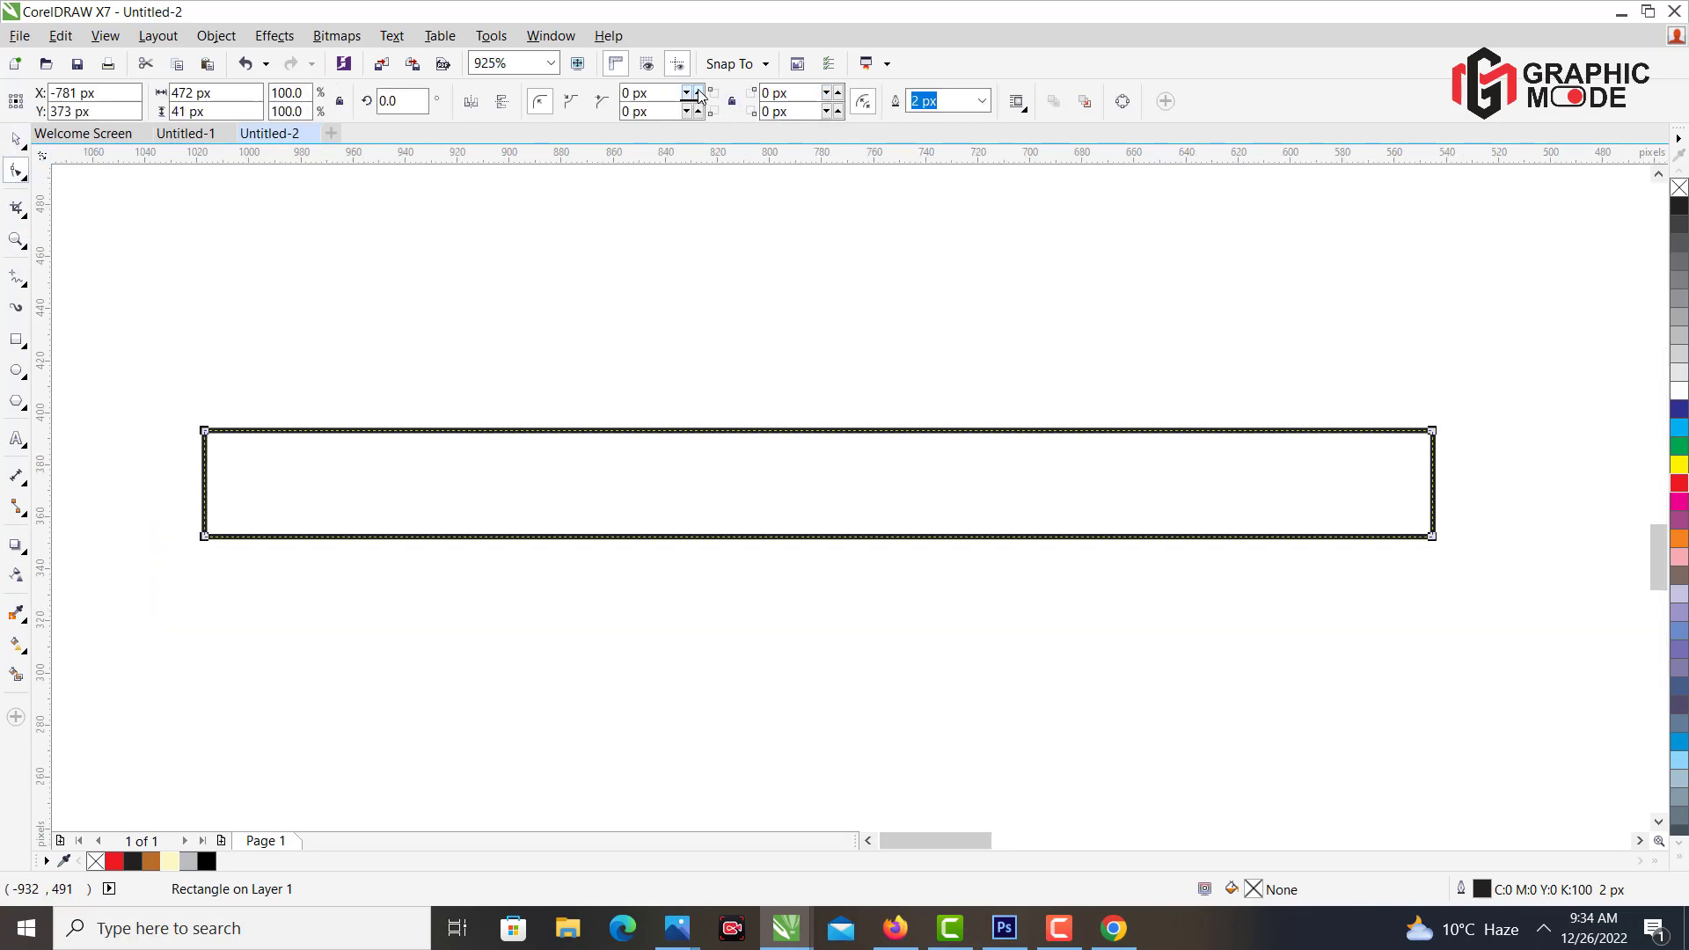
click(699, 93)
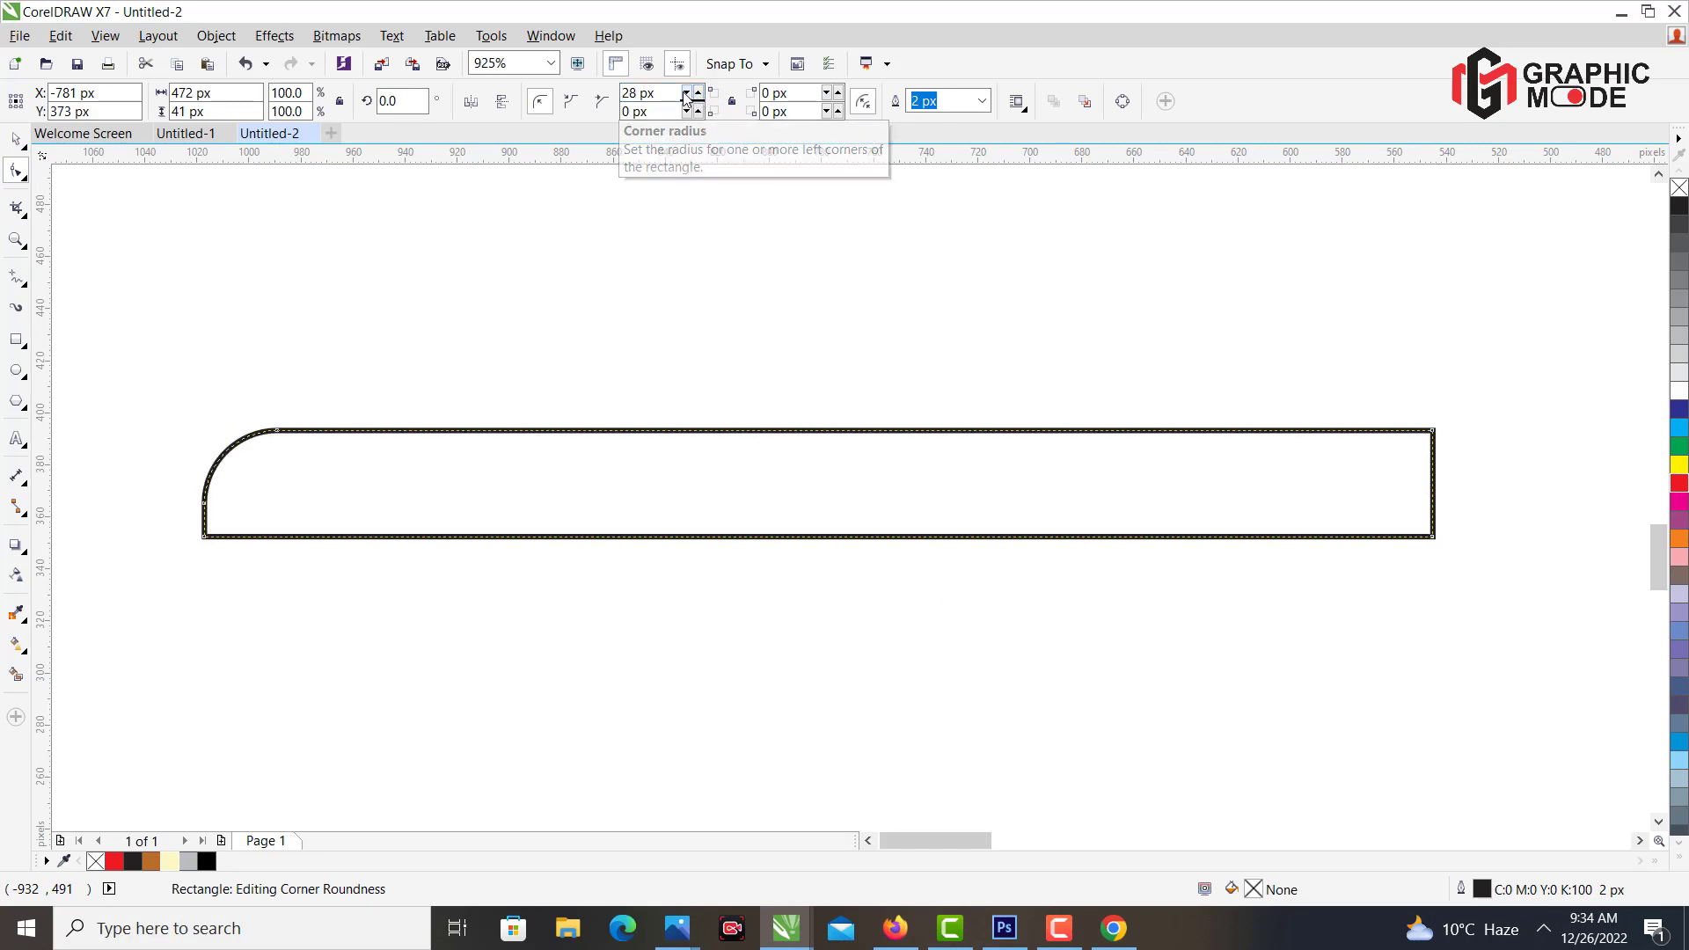
click(688, 93)
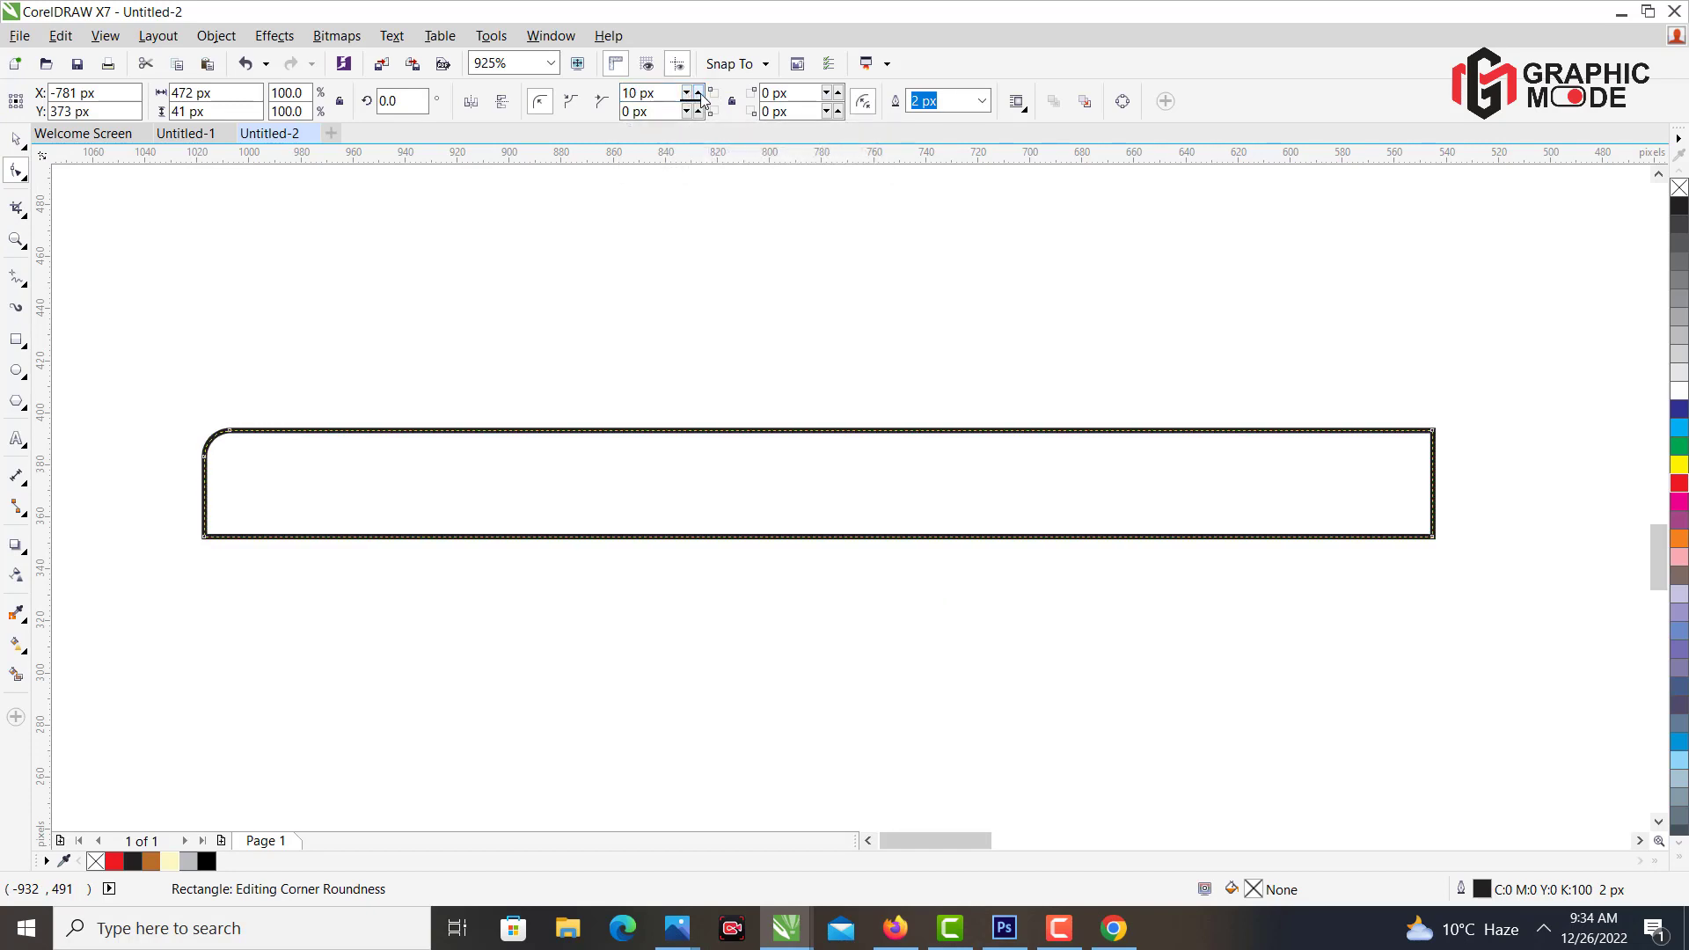
click(699, 94)
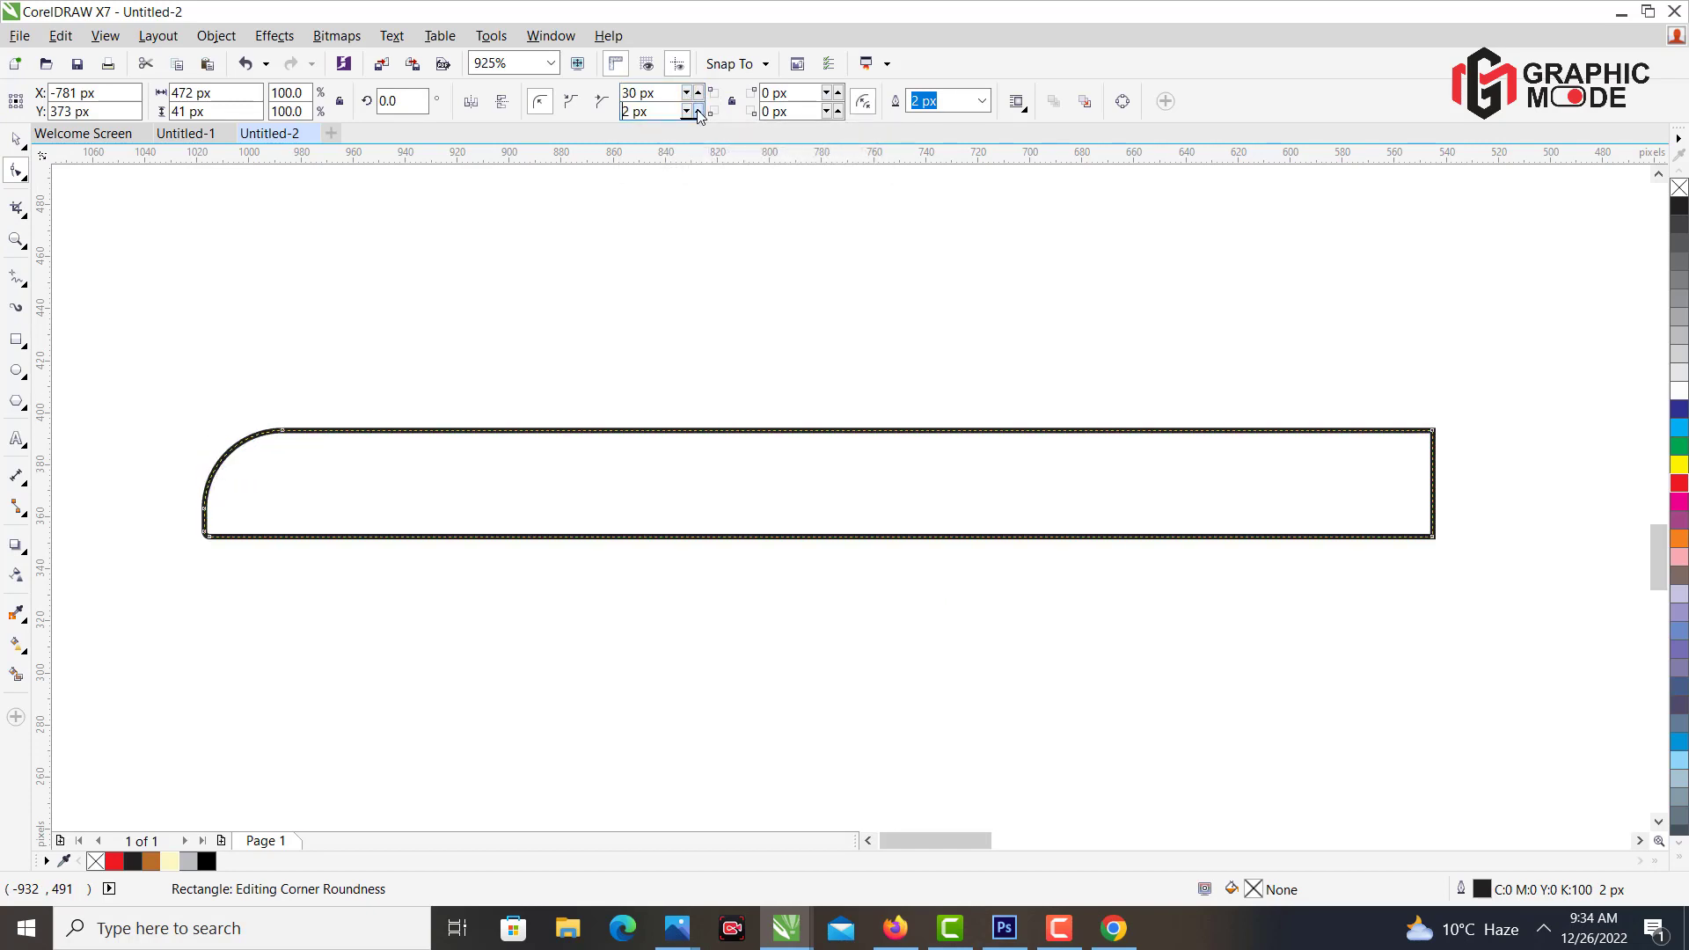
click(699, 112)
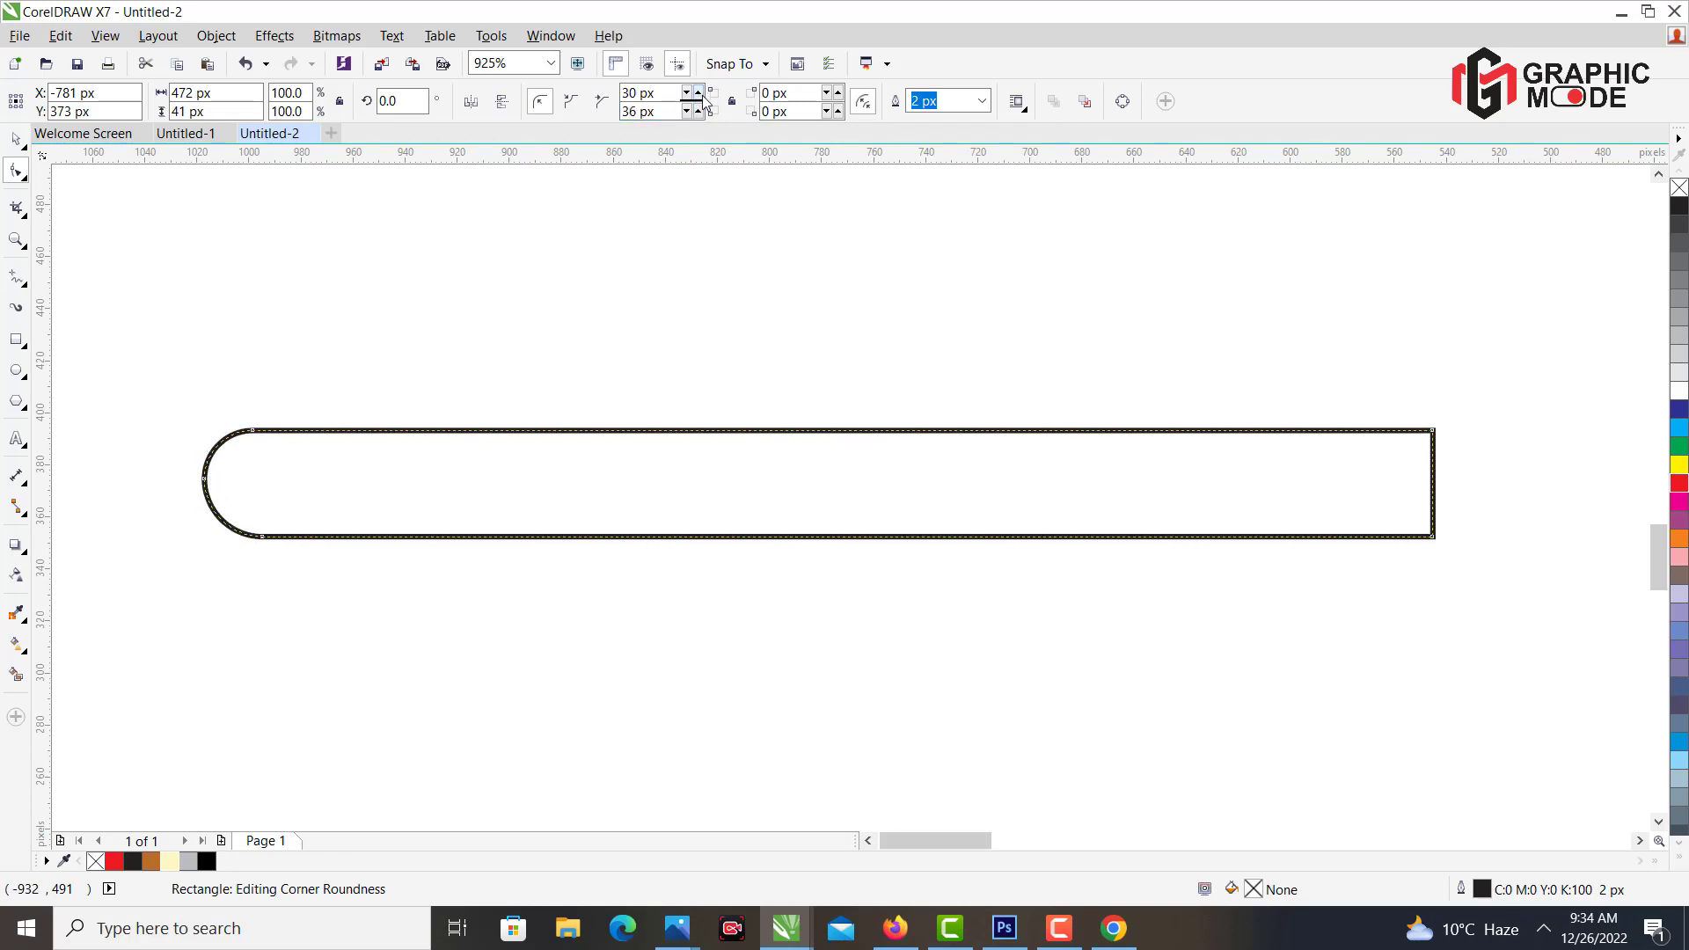
click(698, 93)
click(699, 112)
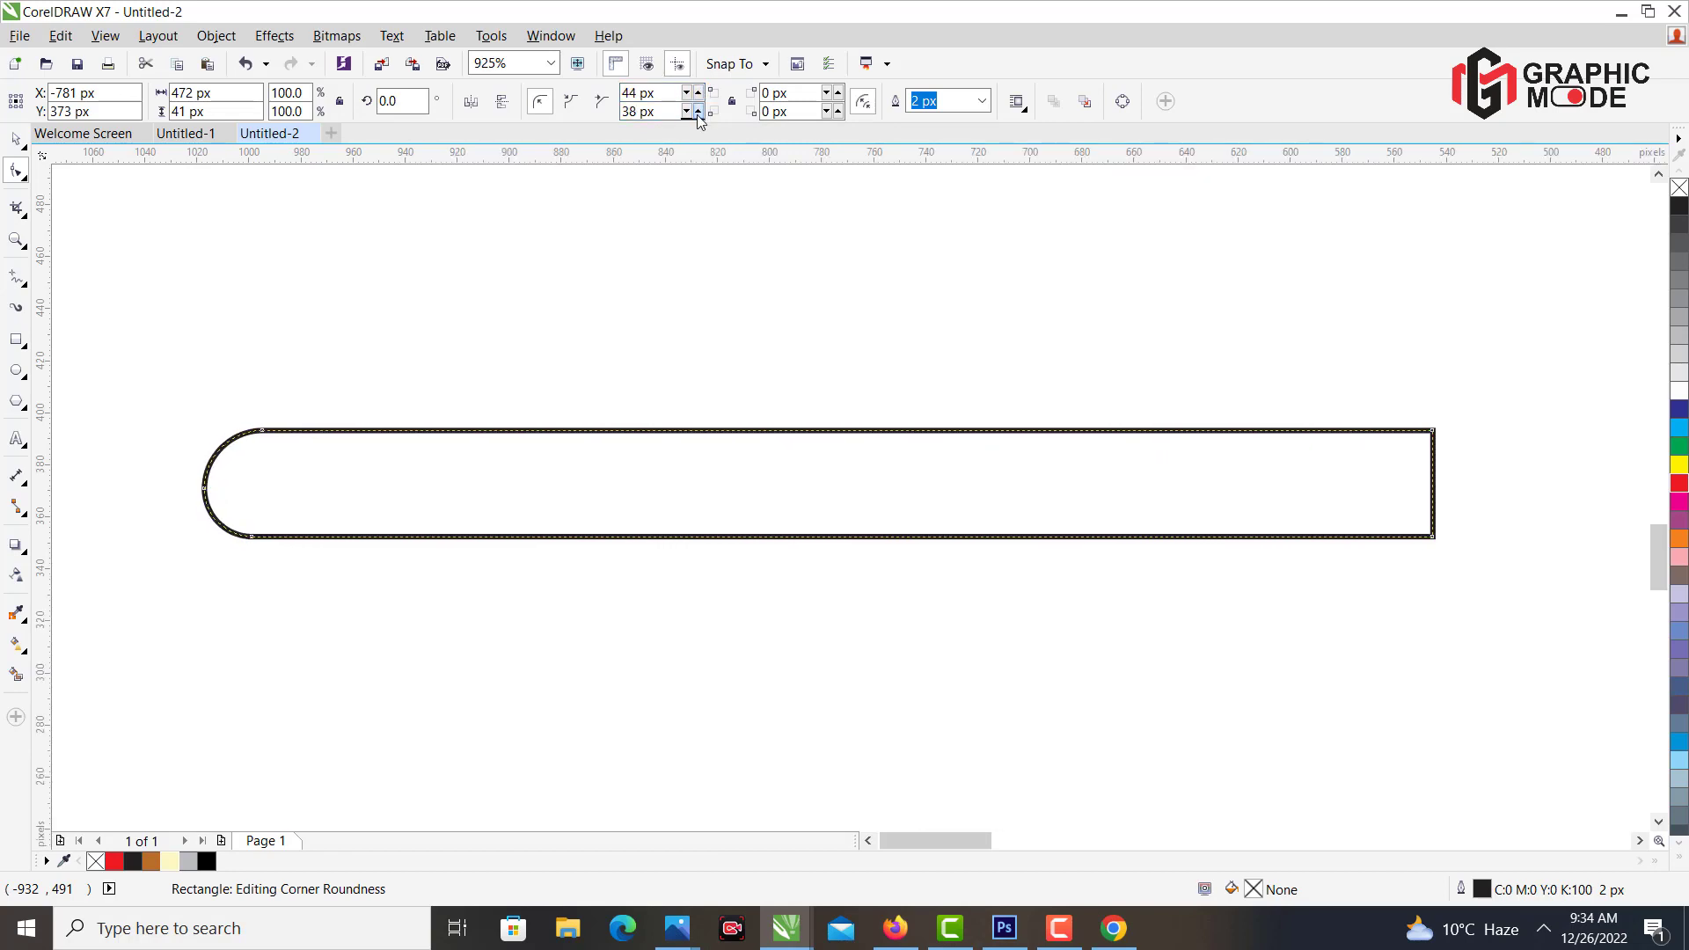
click(699, 112)
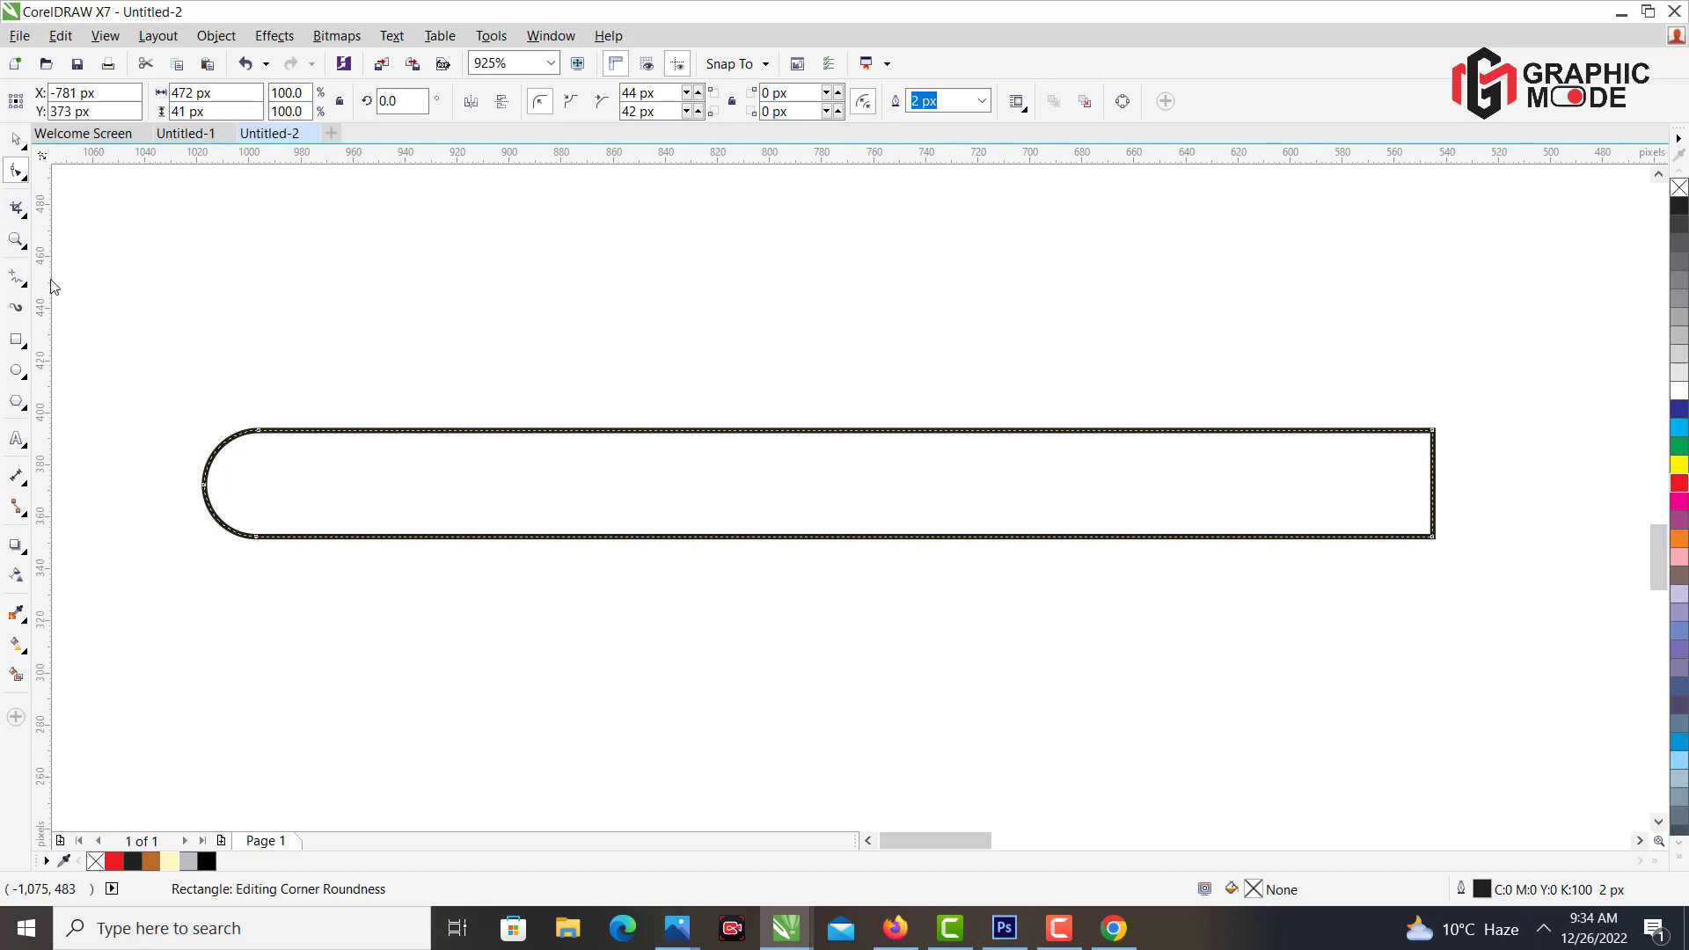
Place two vertical guidelines across the right half of the rectangle at about x = -691 px and x = -642 px.
drag(41, 479, 1054, 478)
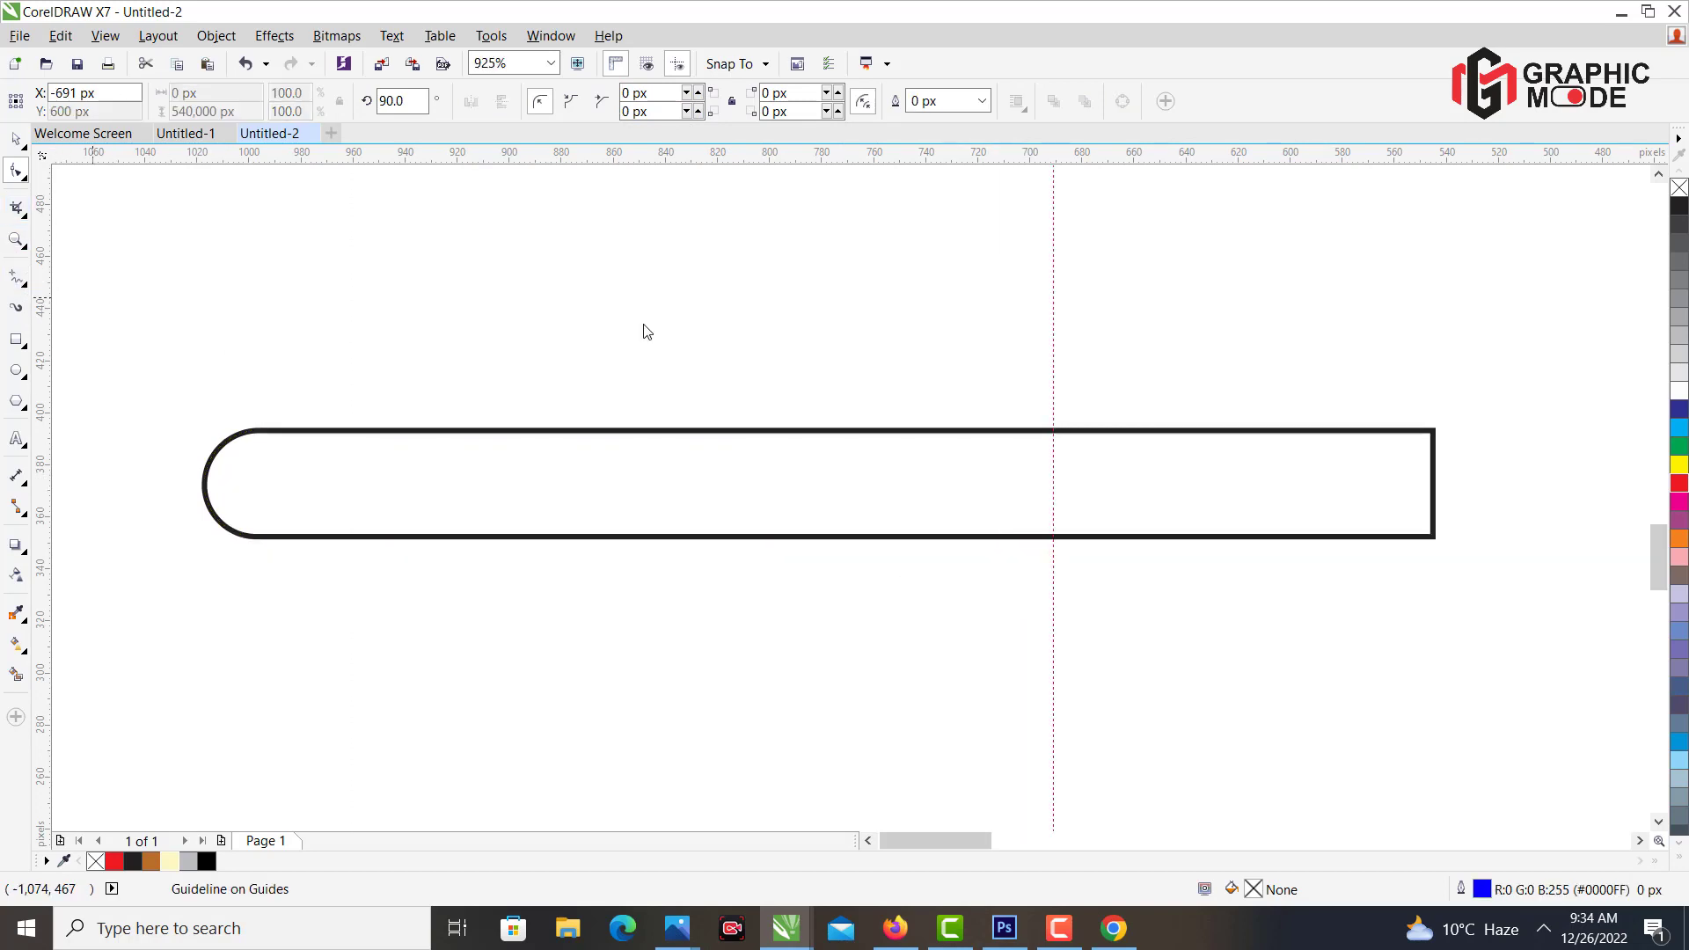
drag(1184, 381, 1183, 381)
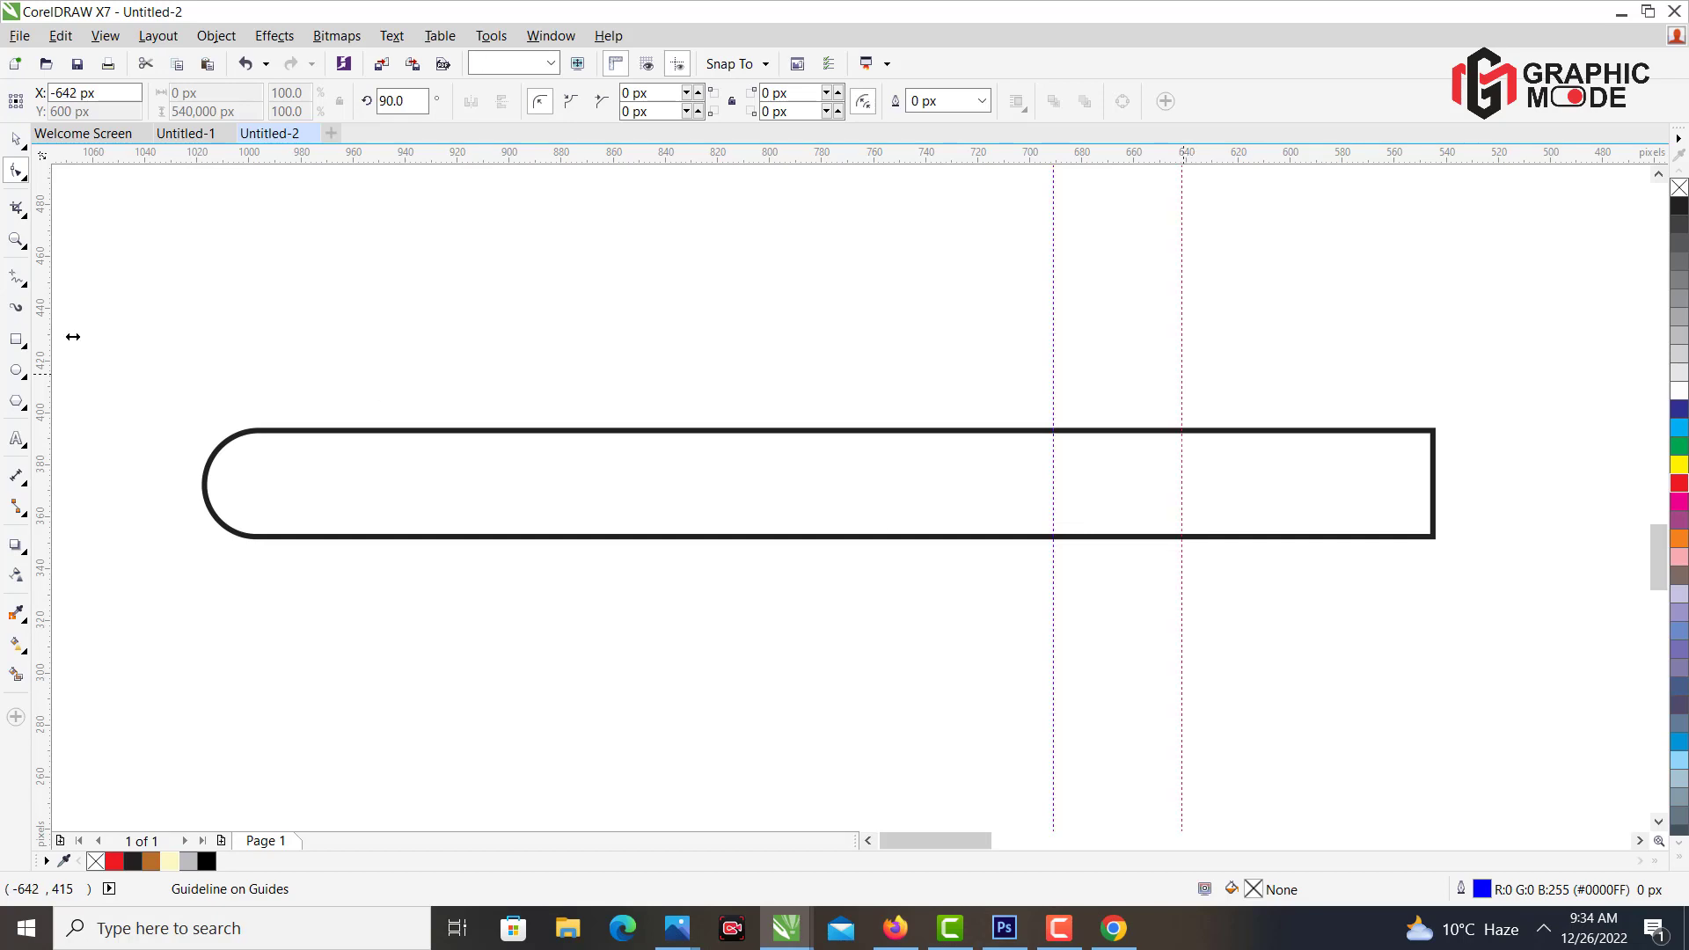
Convert the rounded rectangle to curves for node editing.
key(space)
click(1434, 488)
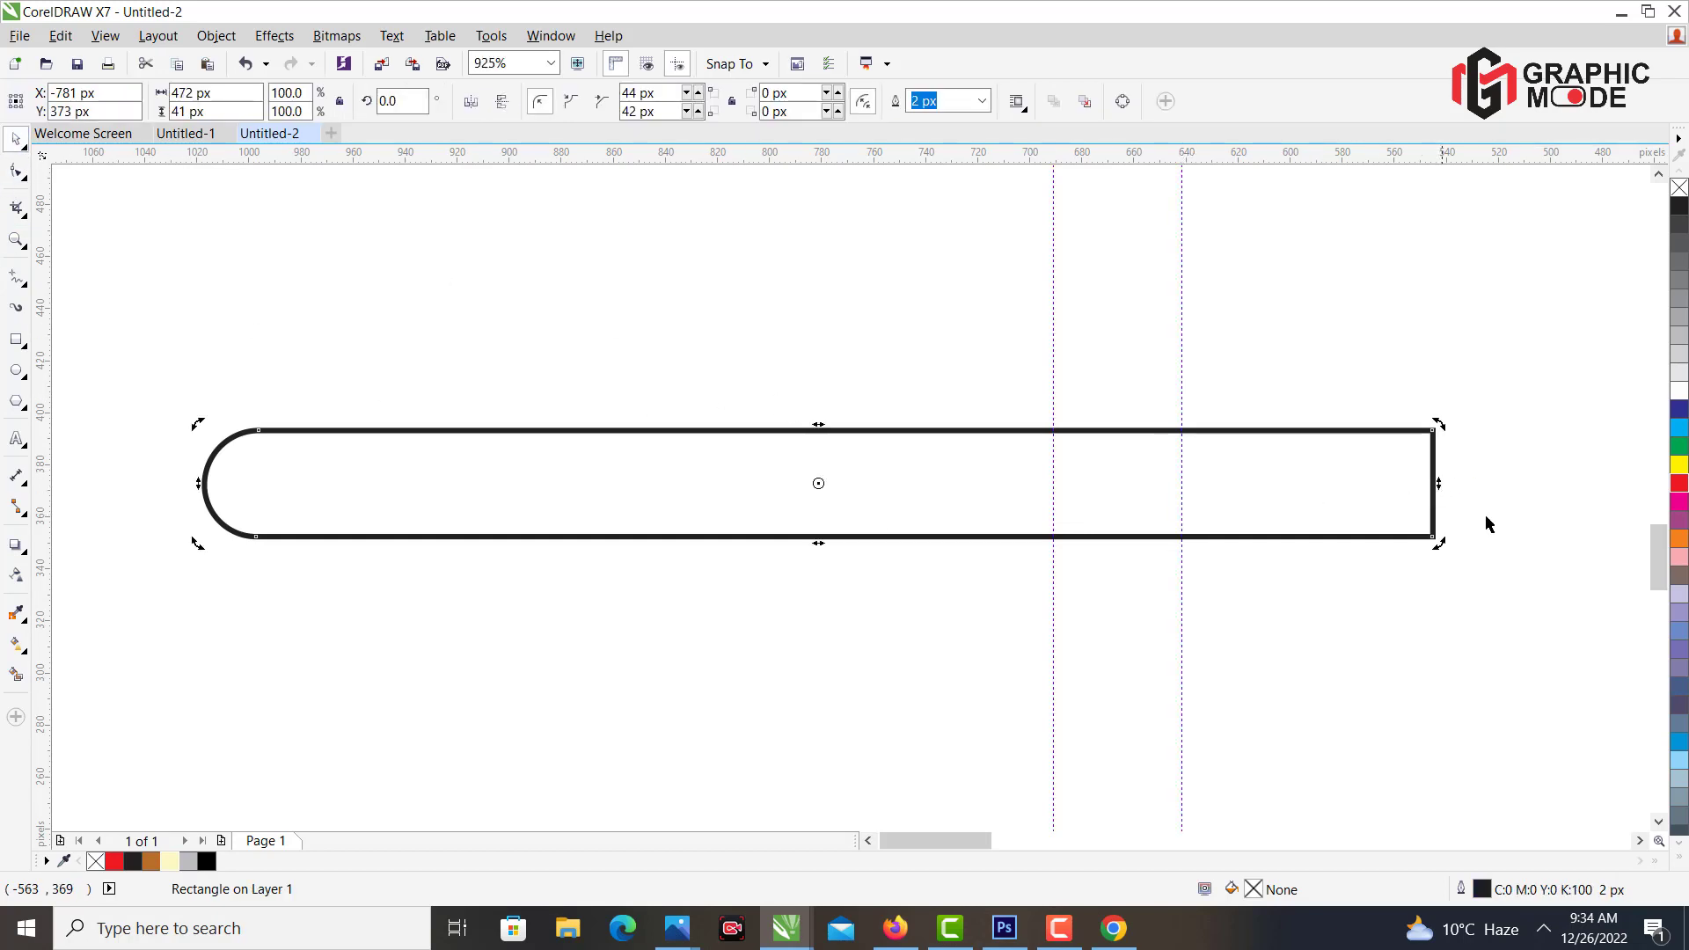
click(22, 168)
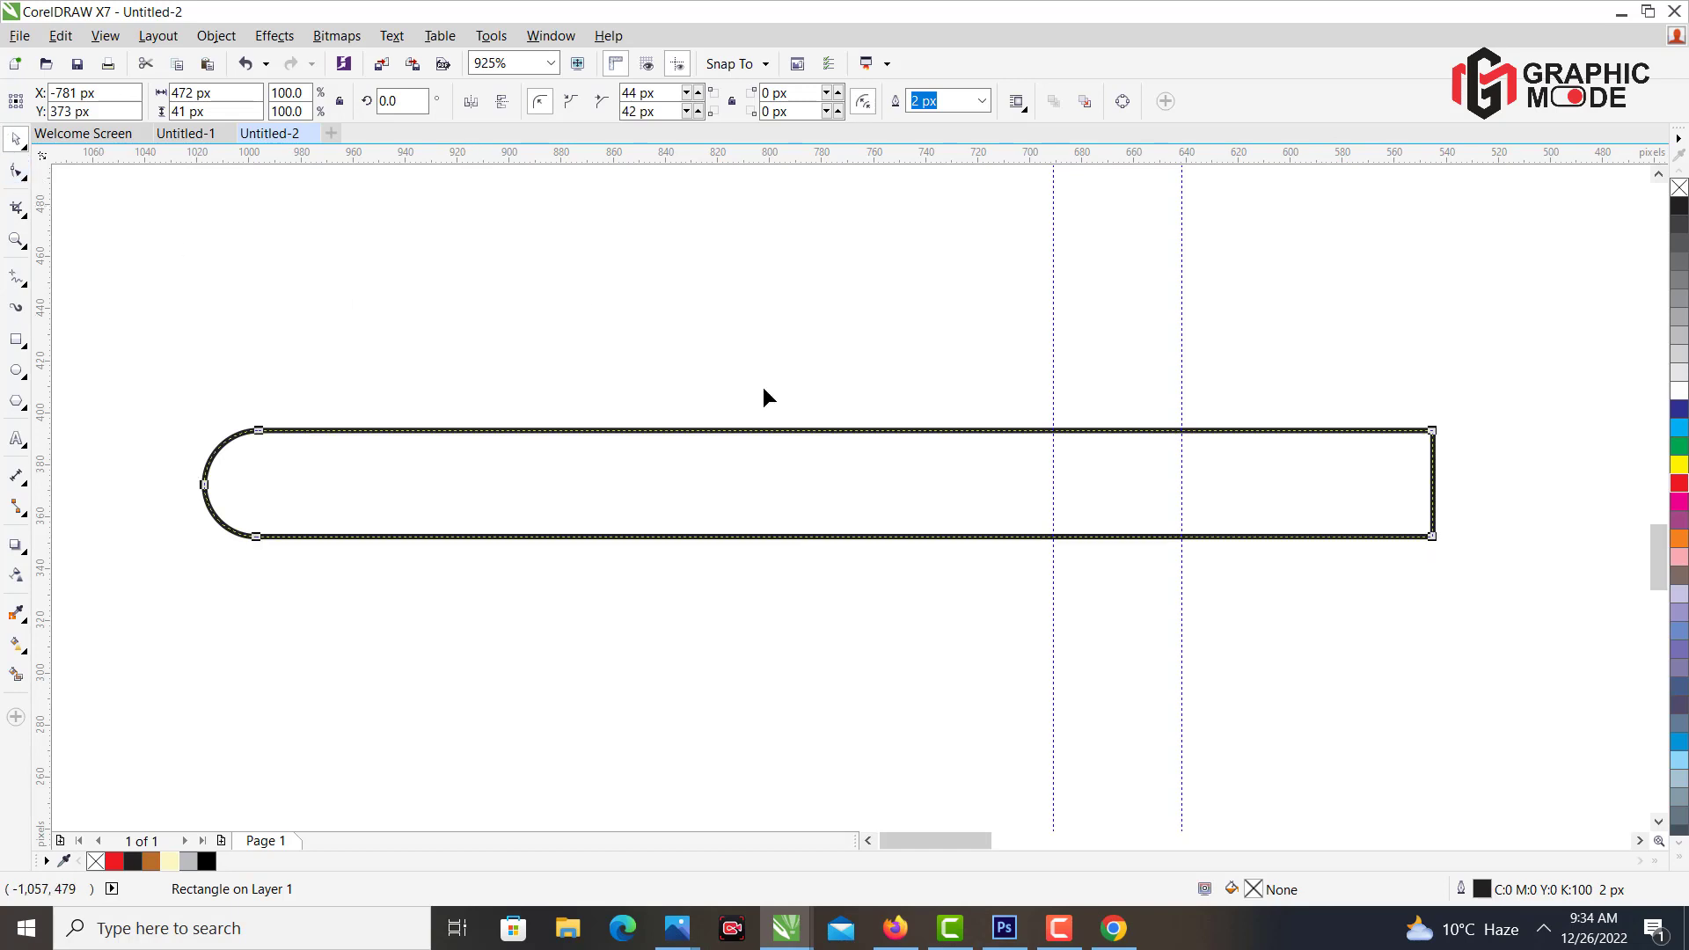
key(ctrl+q)
Add nodes where the left guideline crosses the upper and lower edges of the shape.
click(1050, 430)
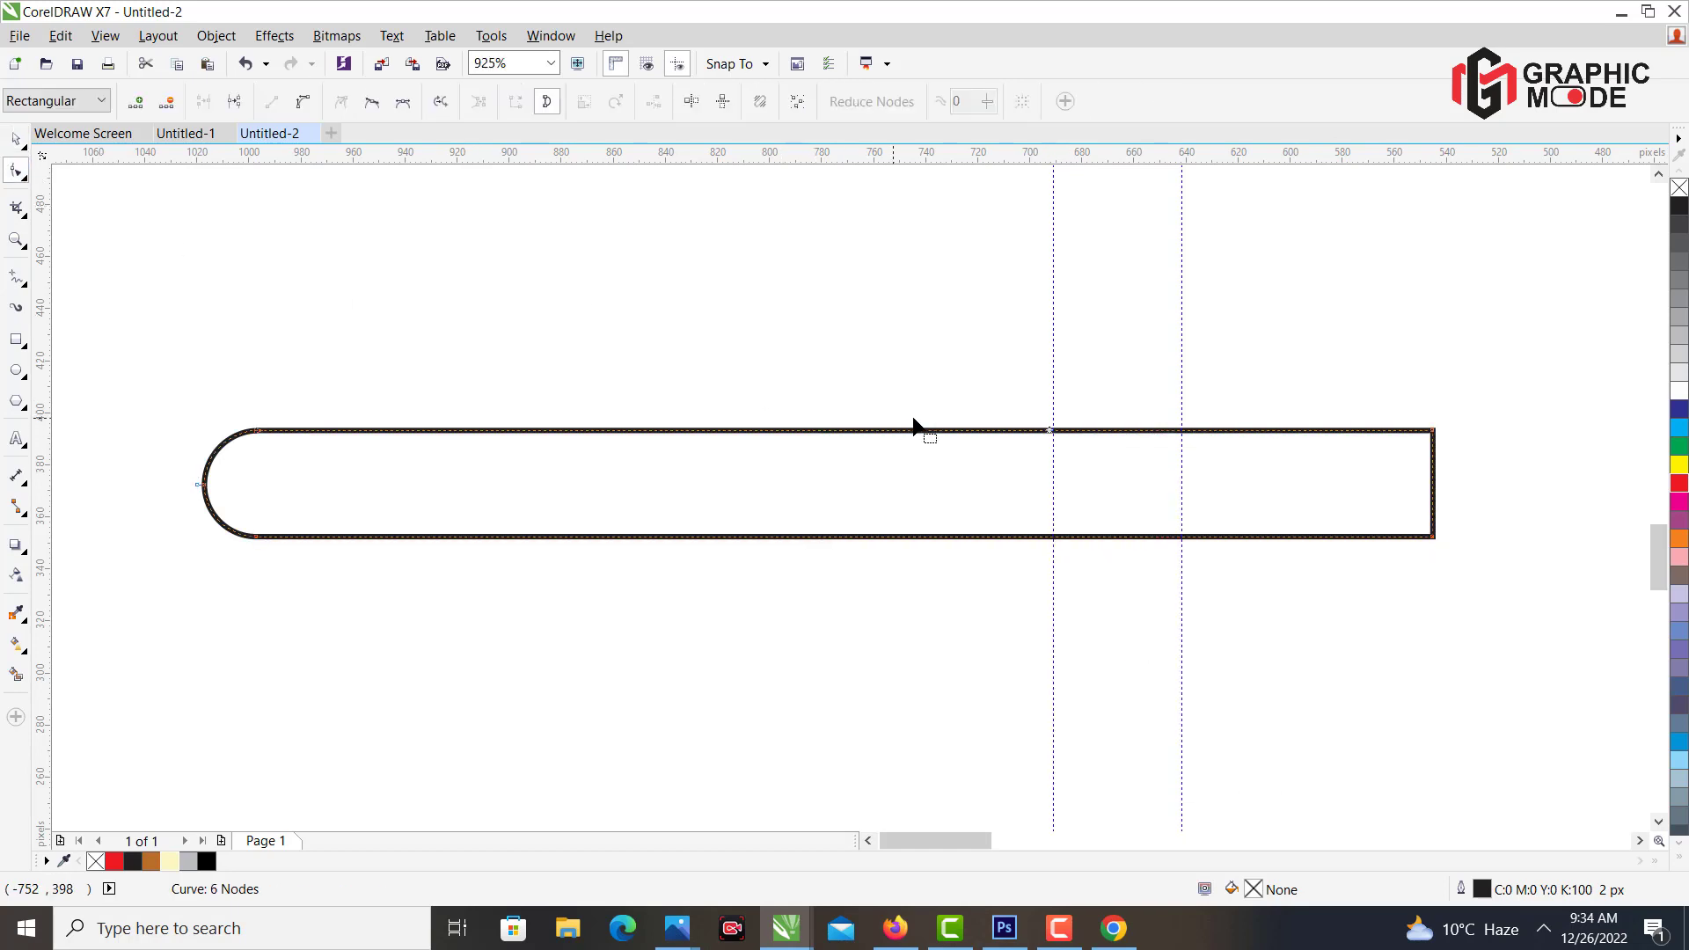
click(1056, 431)
double_click(1052, 430)
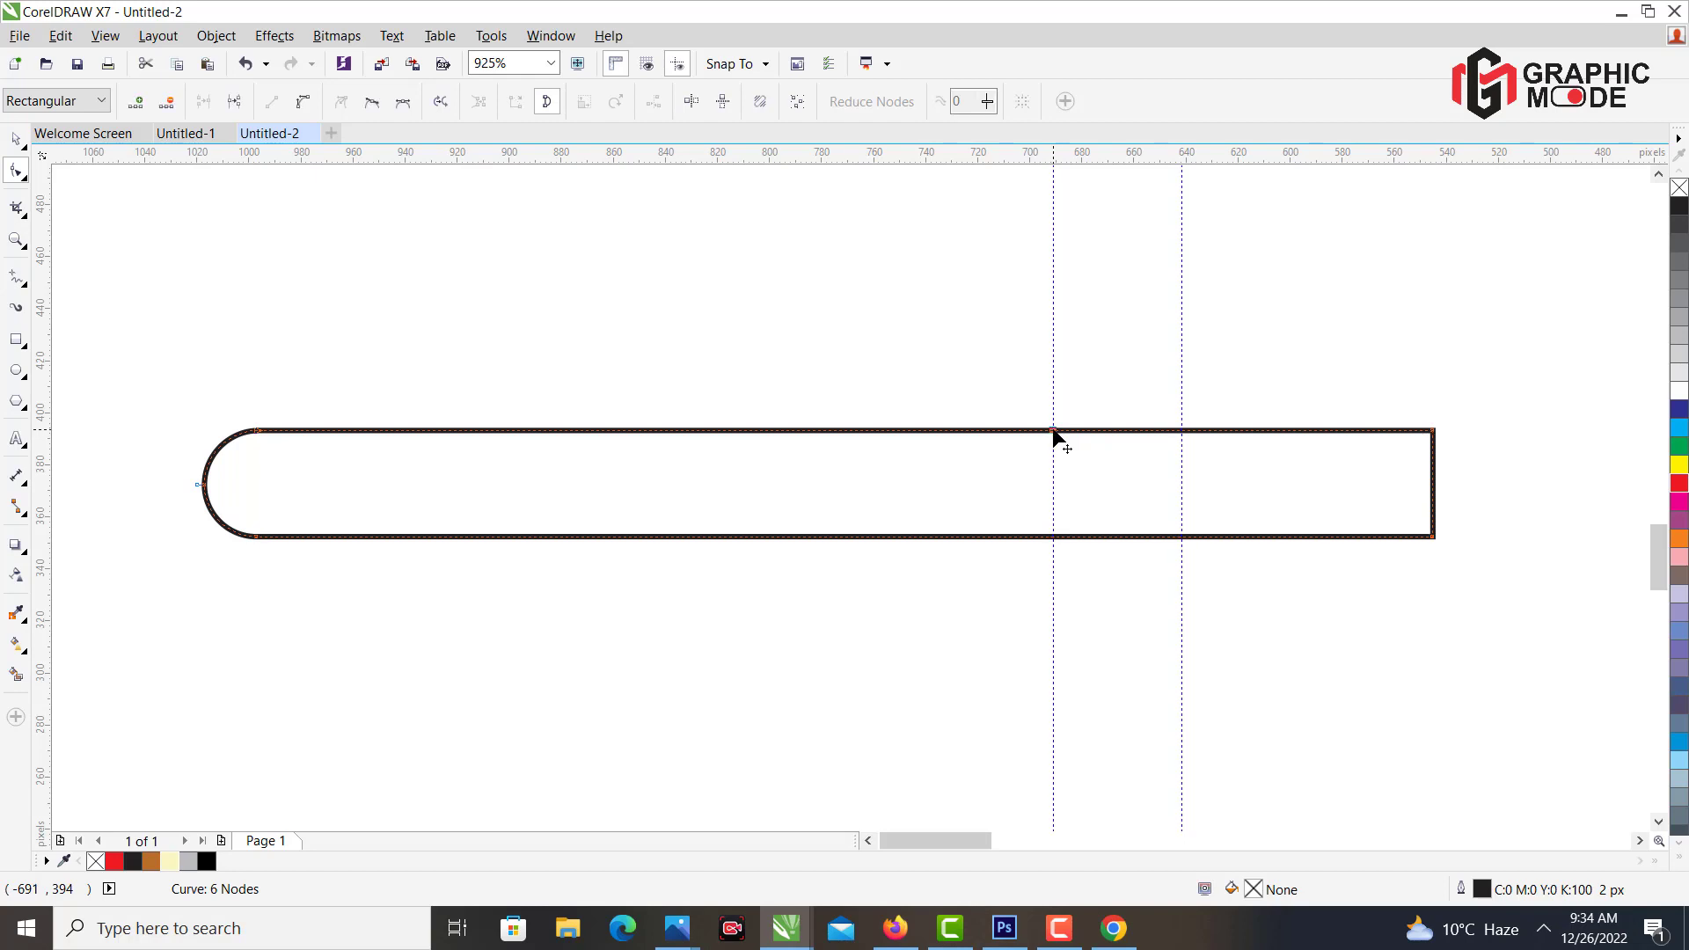
double_click(1055, 537)
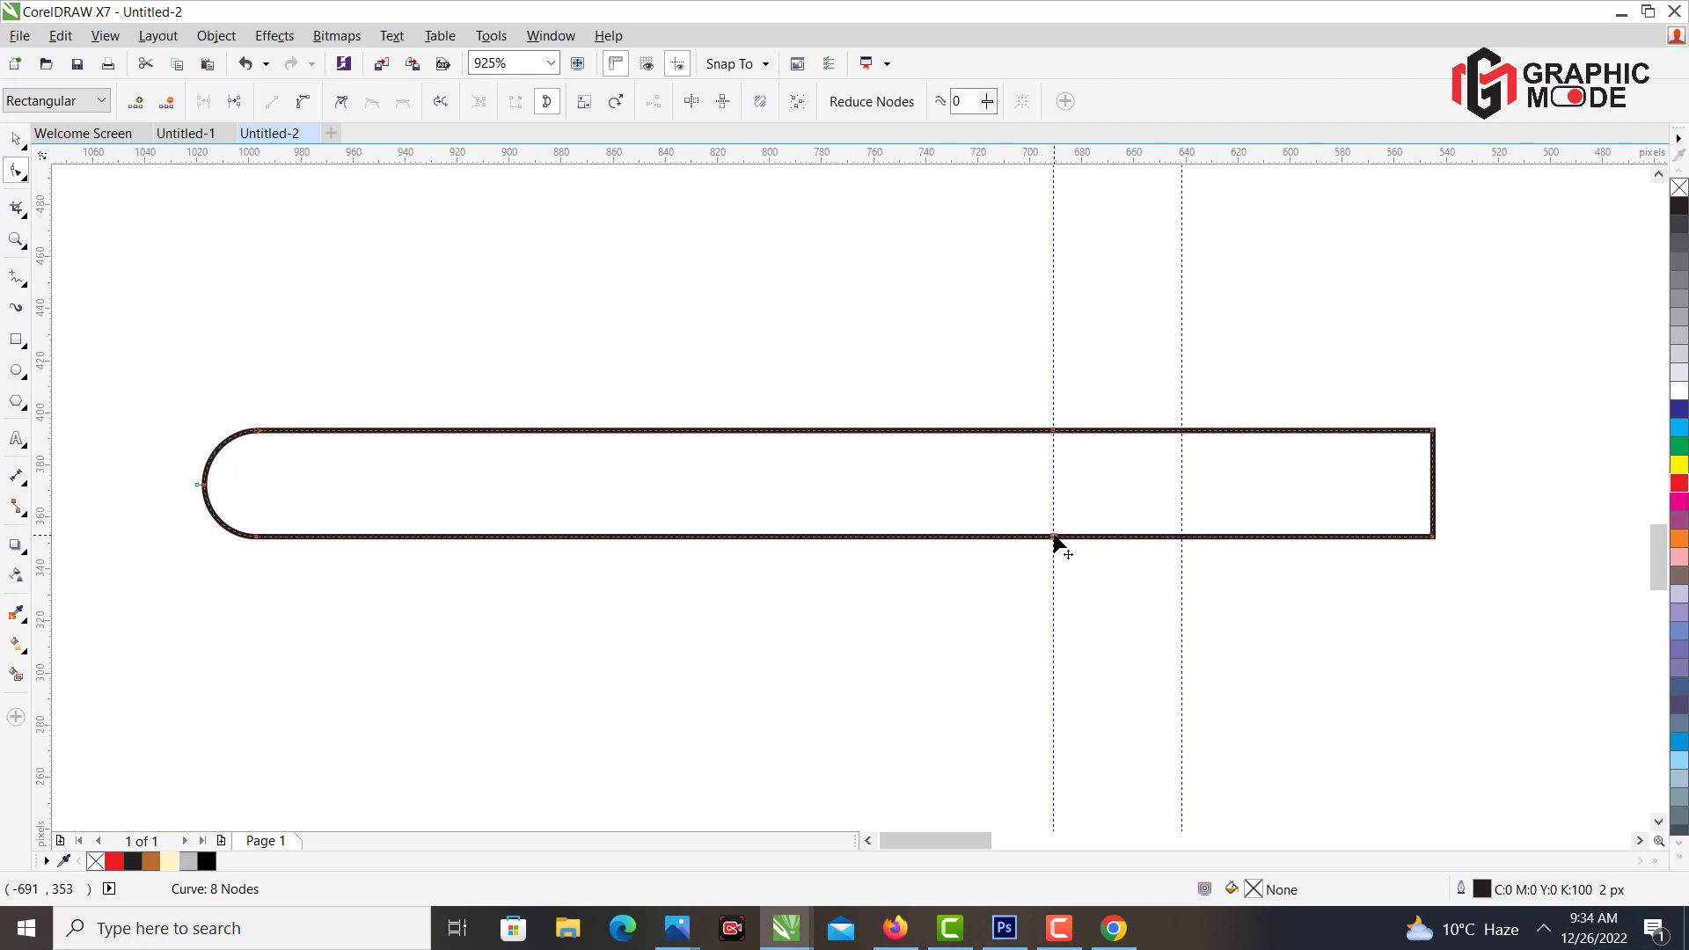
Pinch the shape at the left vertical guideline, moving its lower and upper nodes inward to new horizontal guidelines at about y = 367 and 377 px.
mouse_move(1055, 538)
mouse_down()
mouse_move(1056, 494)
mouse_move(1053, 512)
mouse_up()
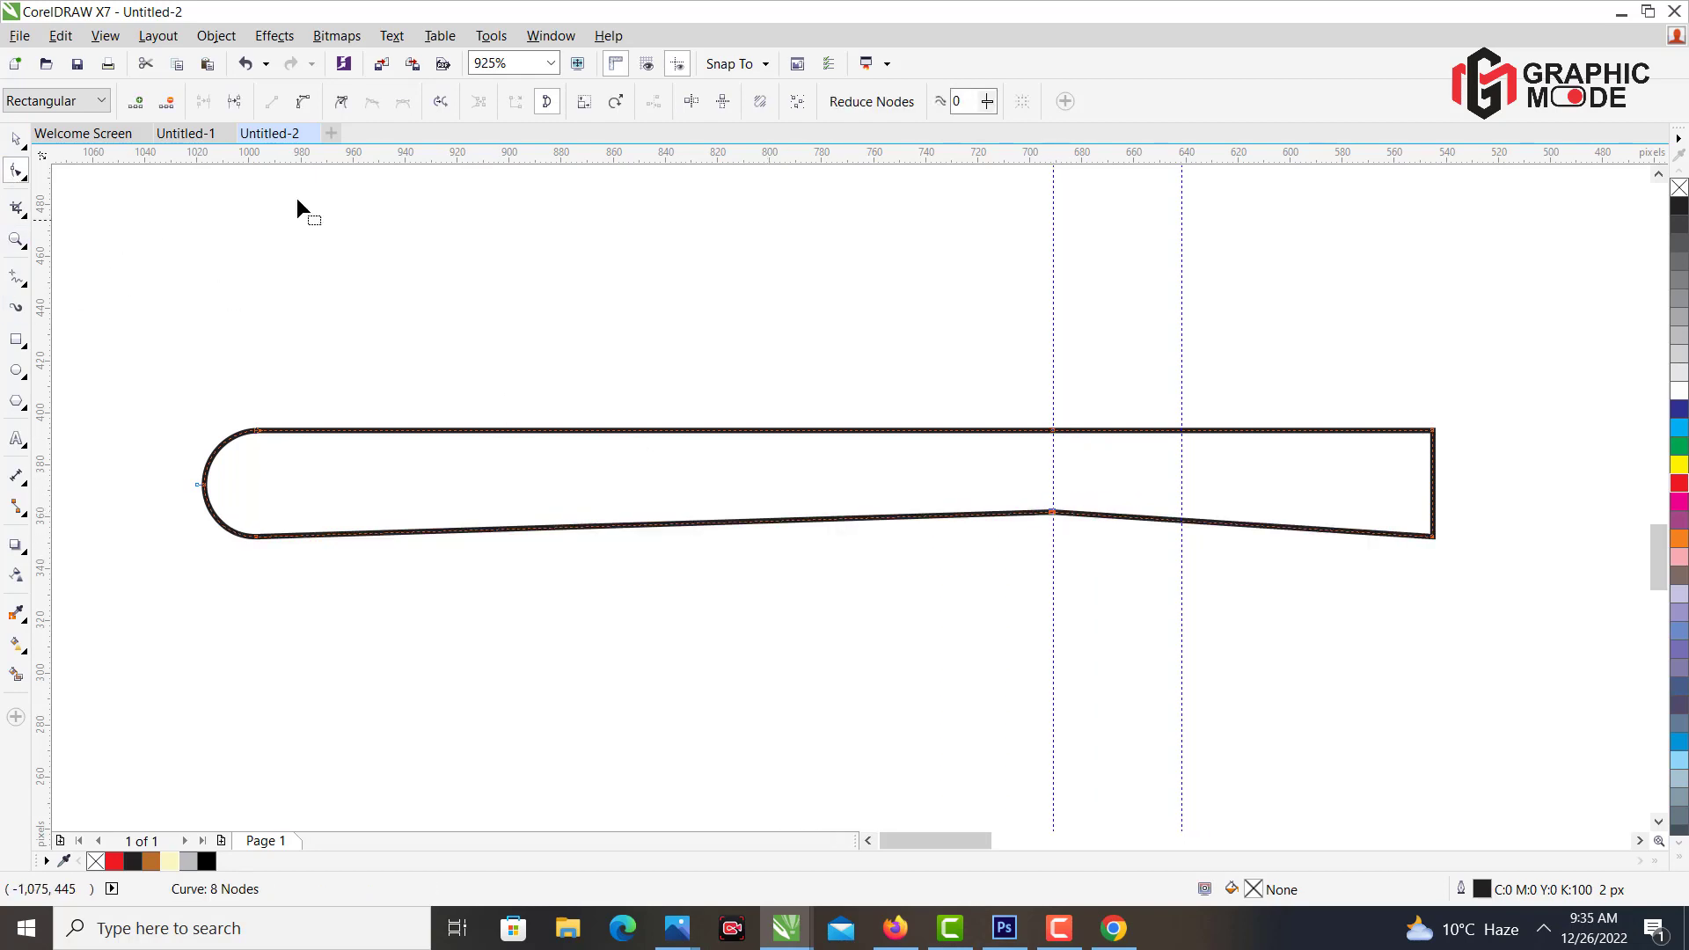
click(310, 494)
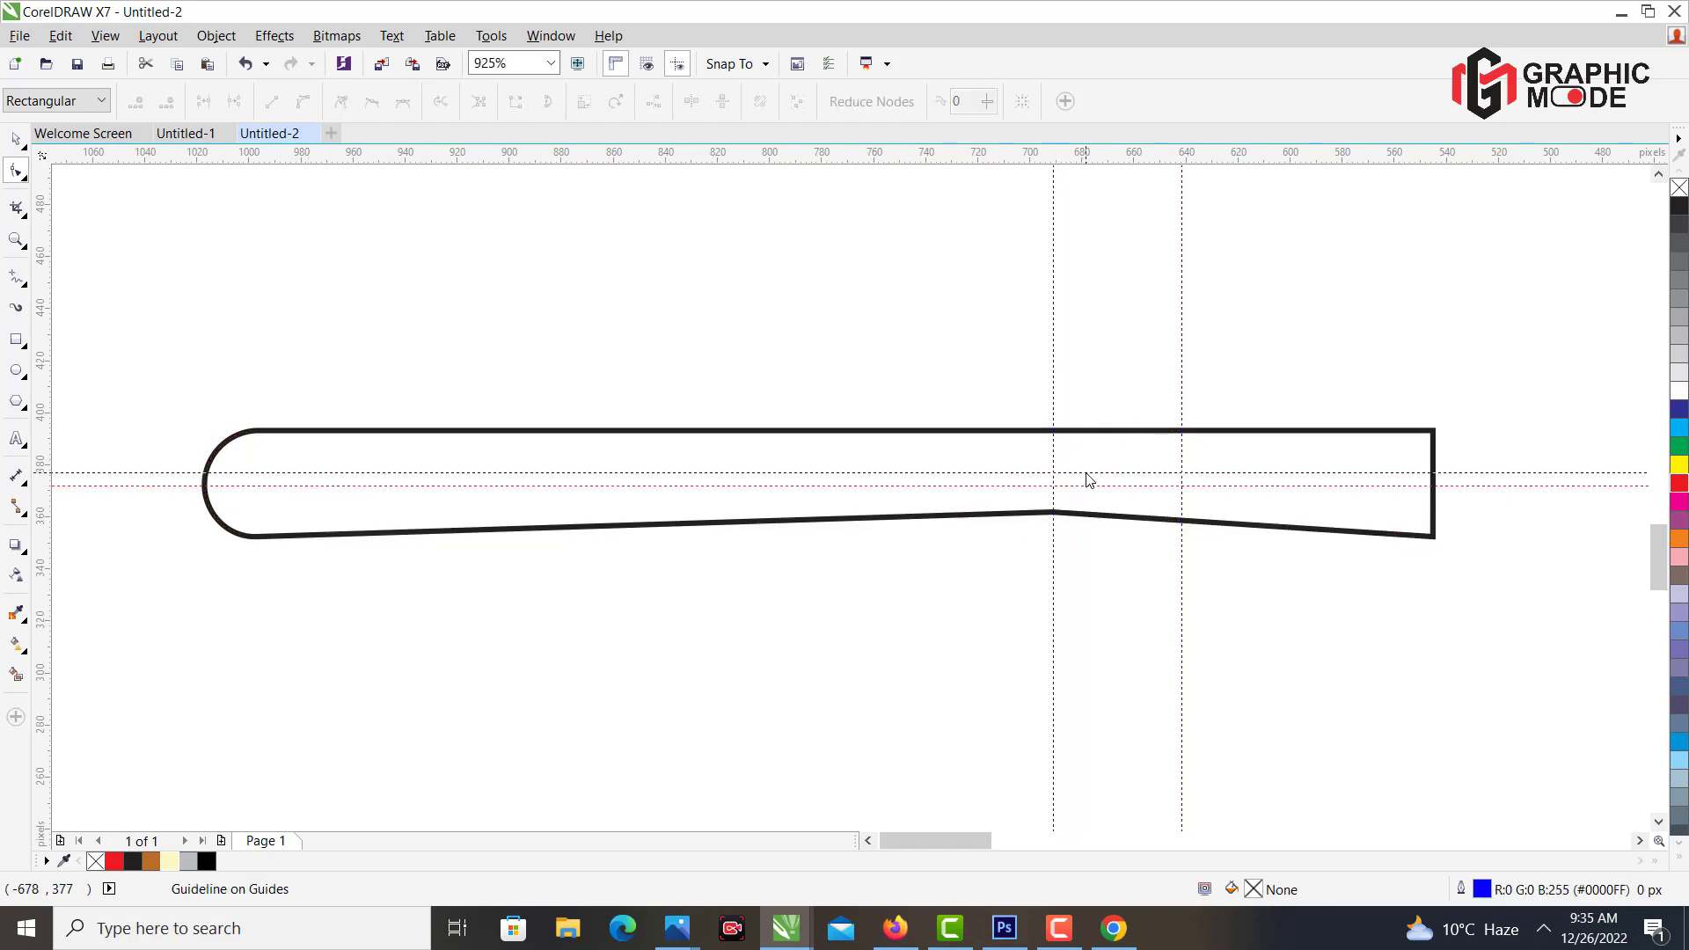
drag(1090, 480, 1089, 475)
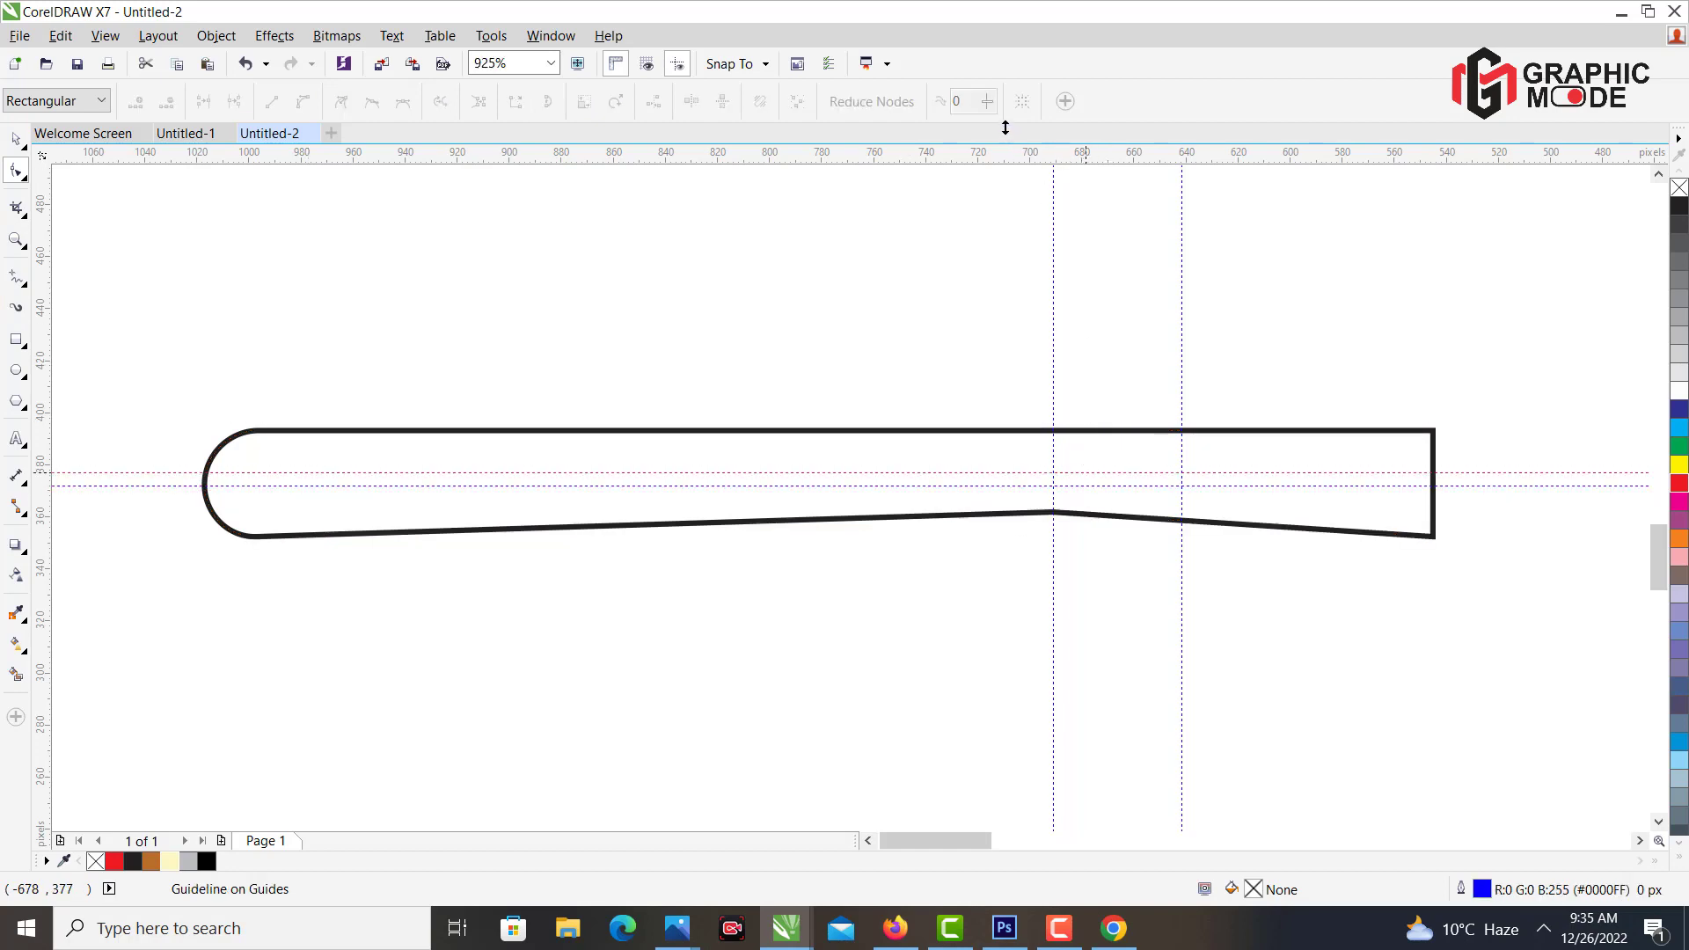
click(1071, 499)
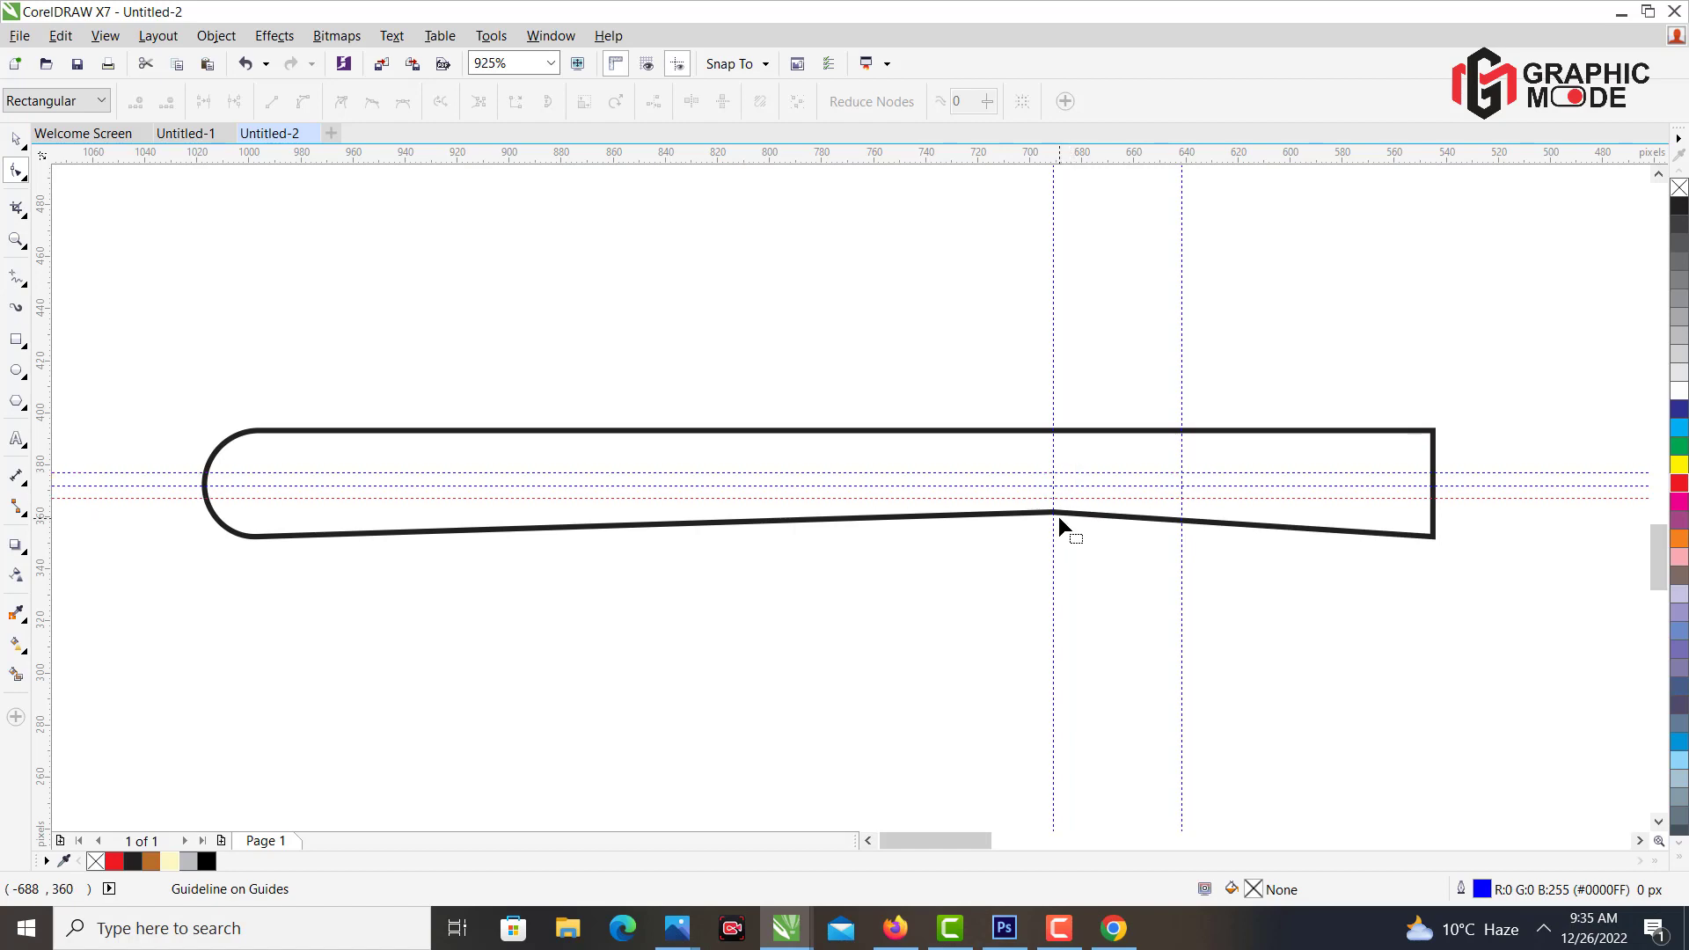
drag(1054, 510, 1055, 506)
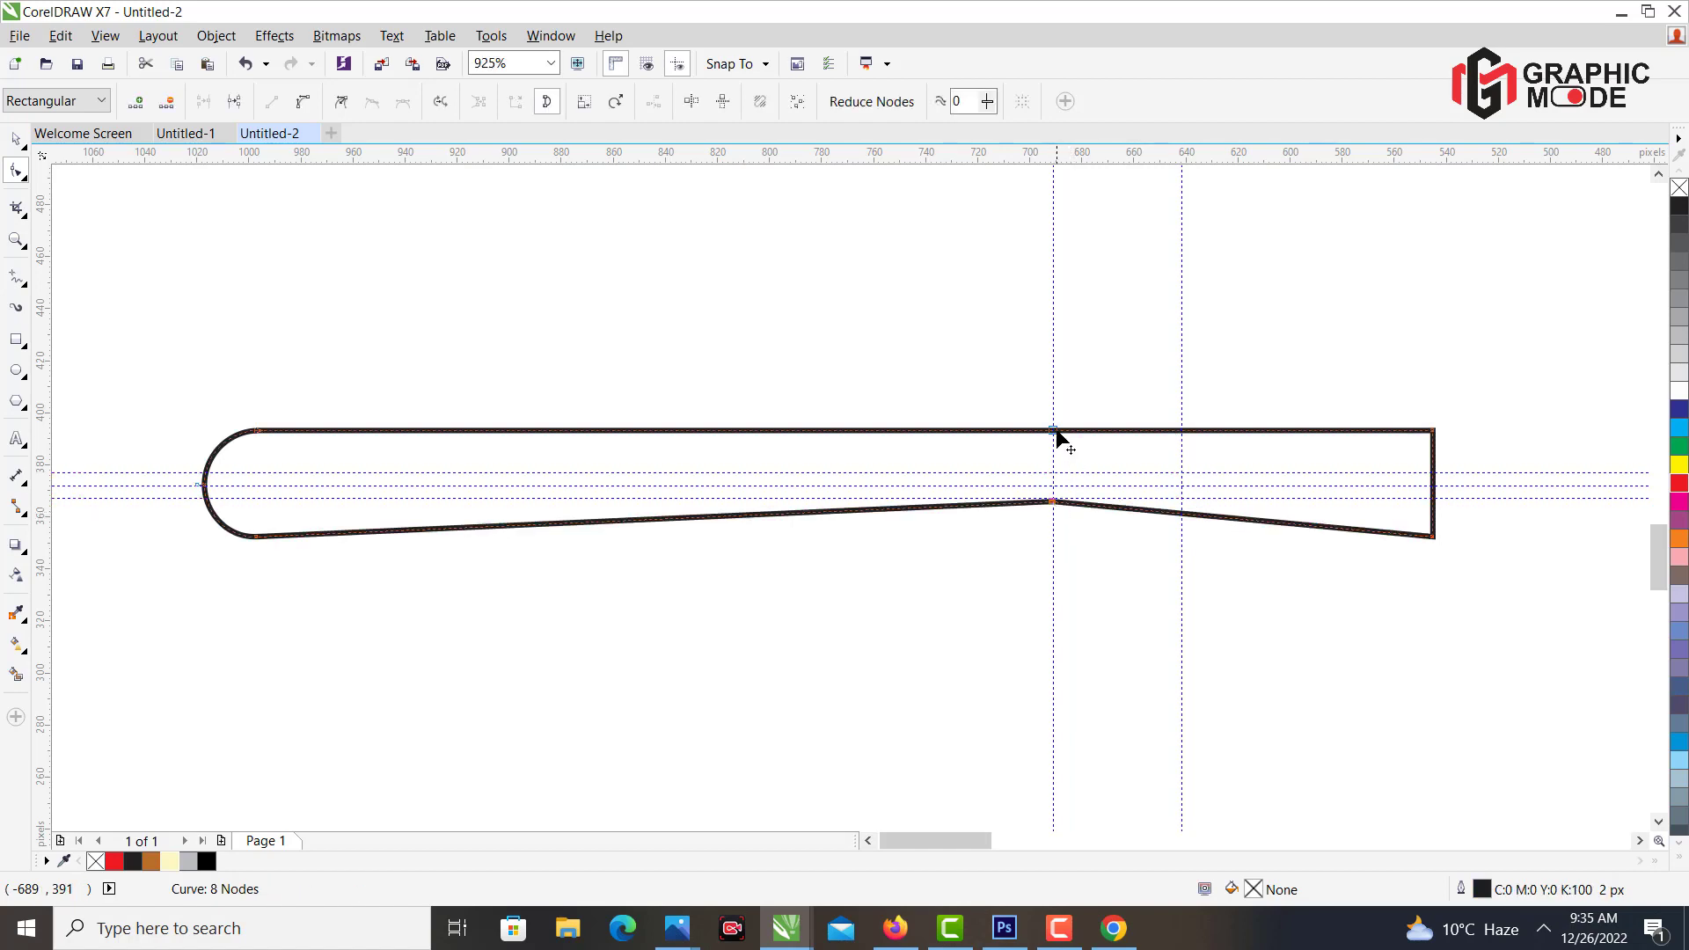
drag(1054, 432, 1055, 472)
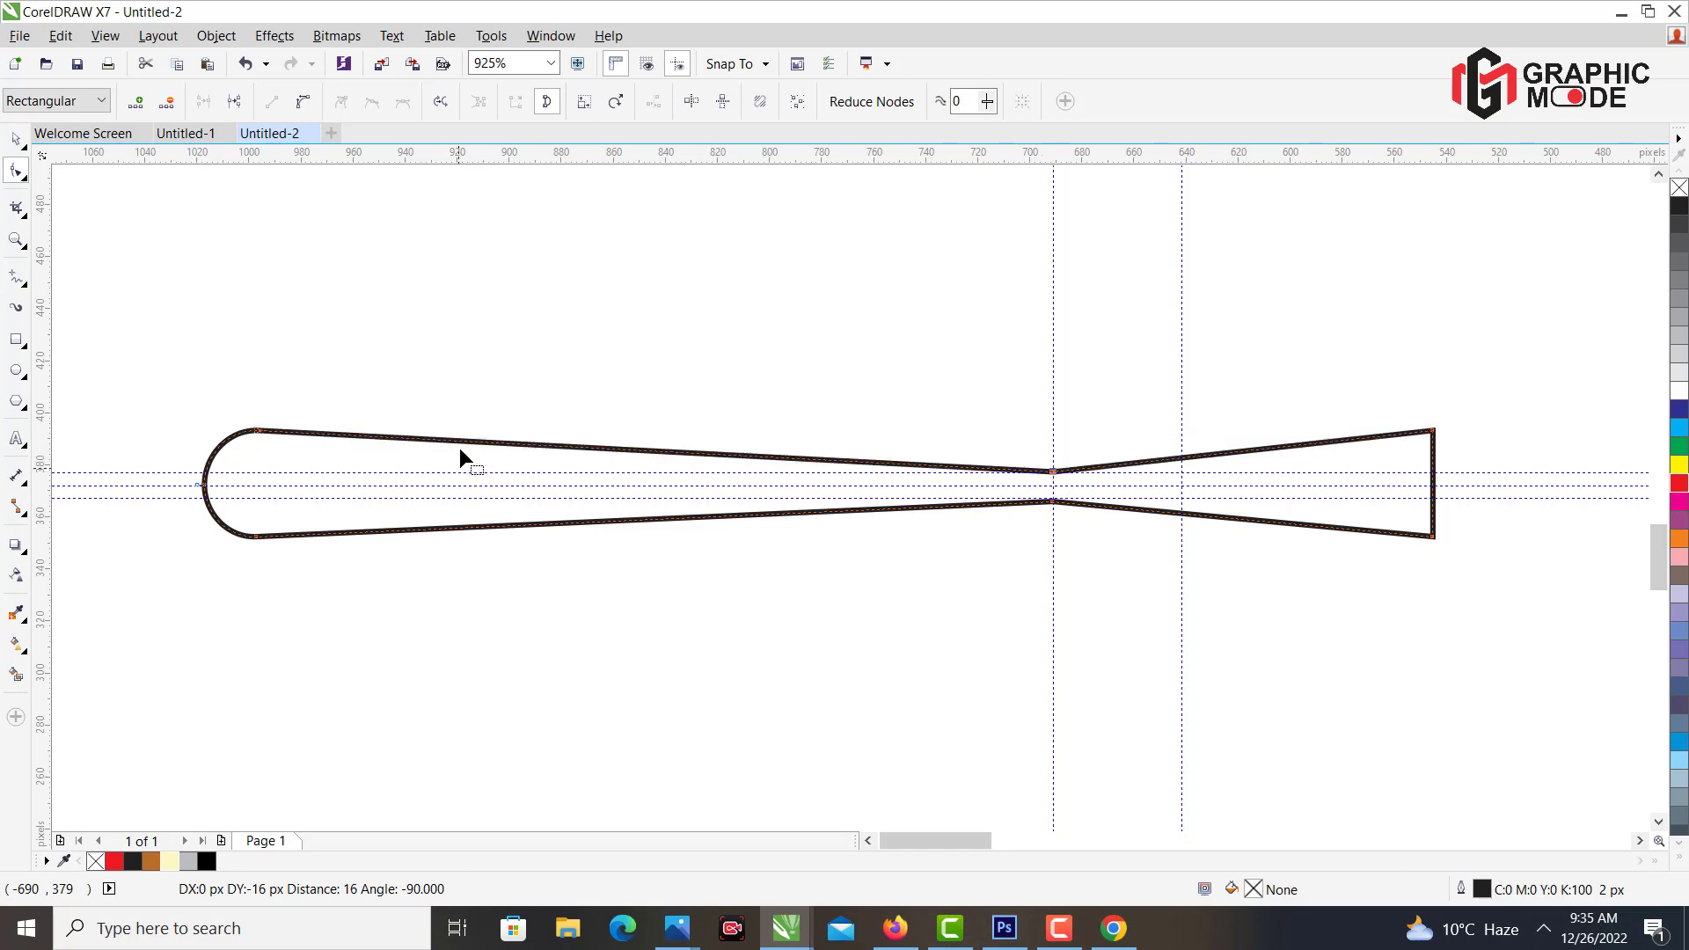
Taper the shape's rounded left end by moving the upper and lower nodes of its arc inward and to the right.
drag(308, 434, 325, 436)
drag(256, 536, 302, 526)
drag(310, 433, 312, 444)
Try to bend the handle's straight lower edge into a curve and undo the bends.
click(769, 425)
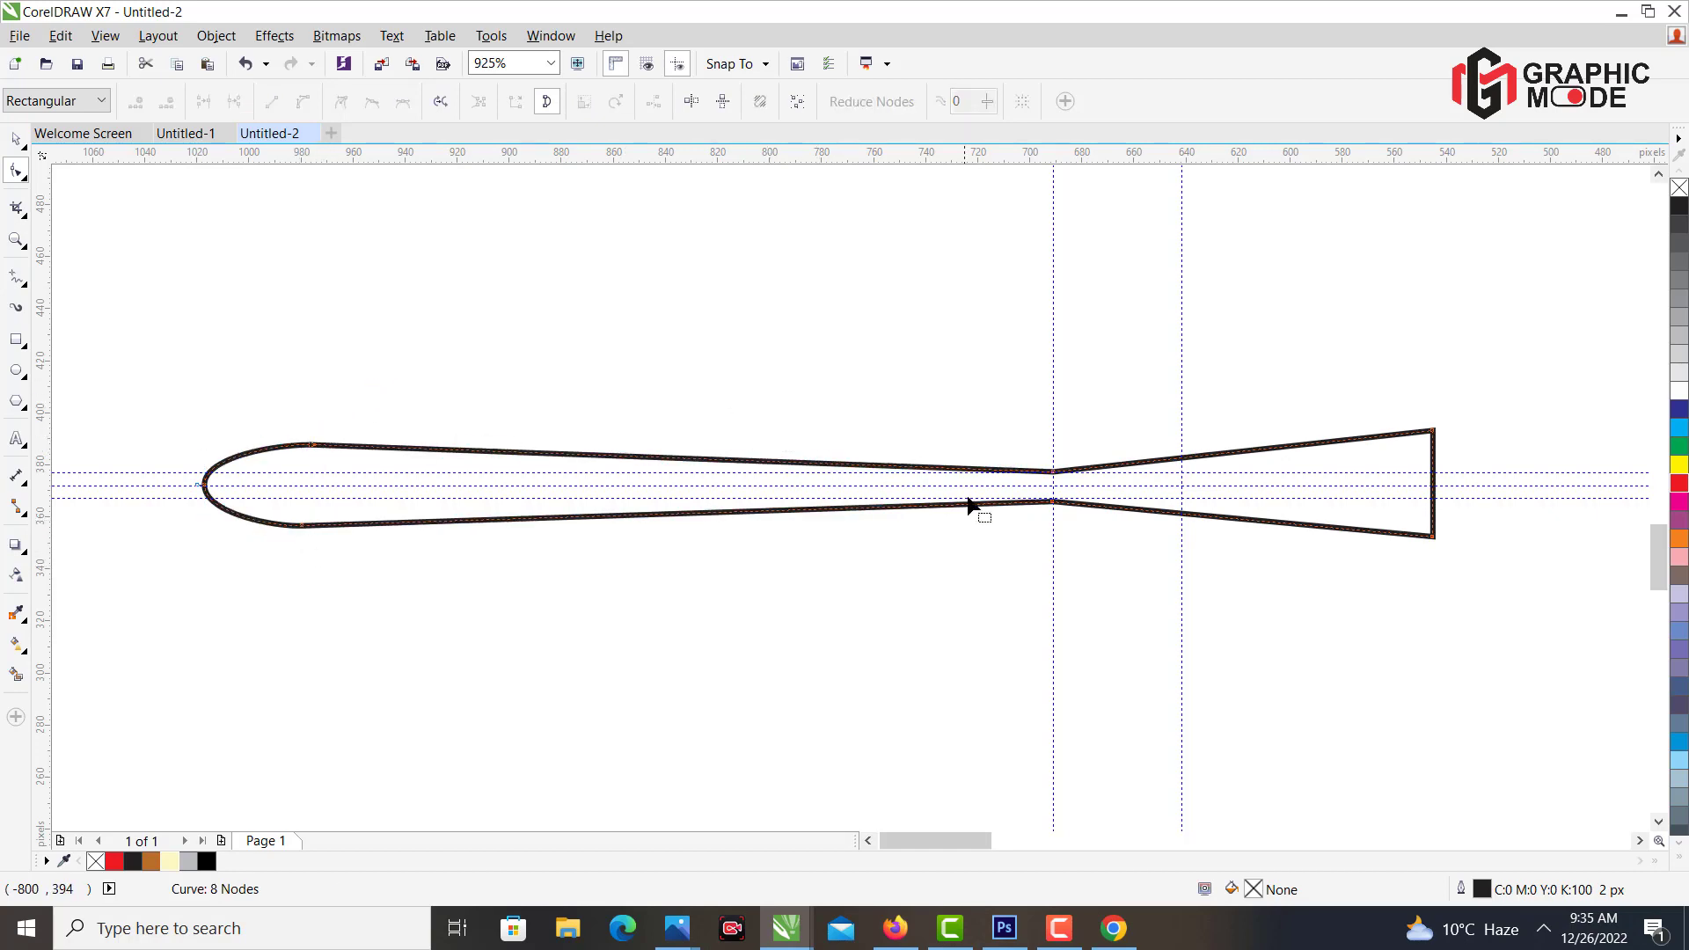
click(780, 511)
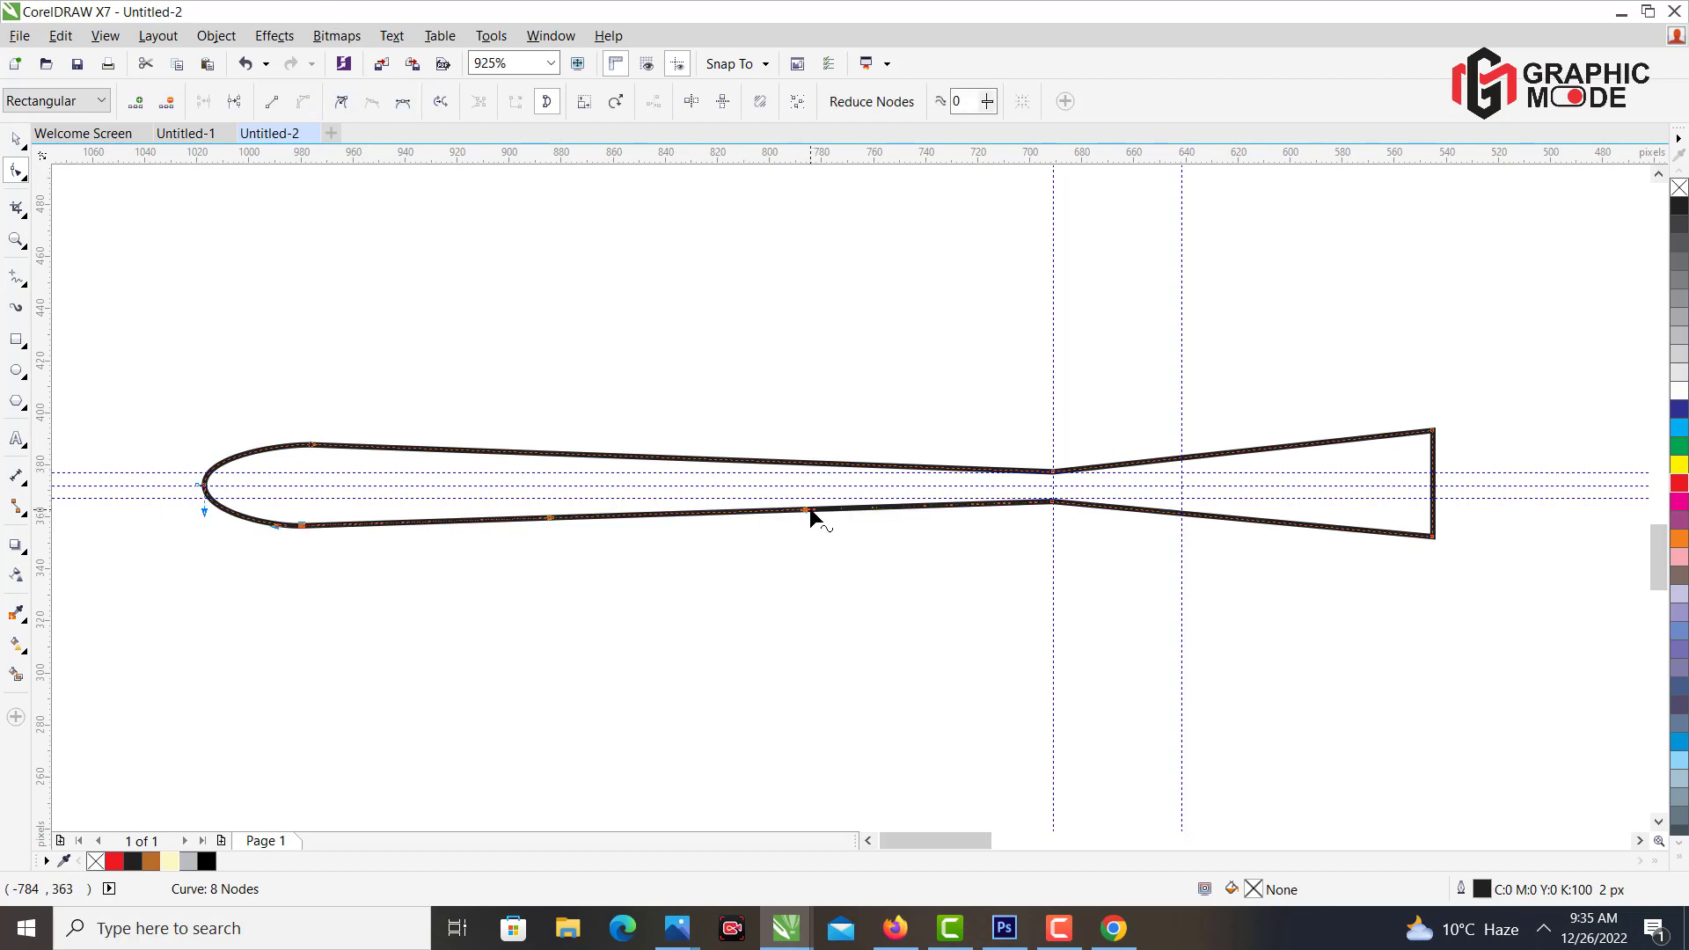
drag(814, 516, 743, 570)
key(ctrl+z)
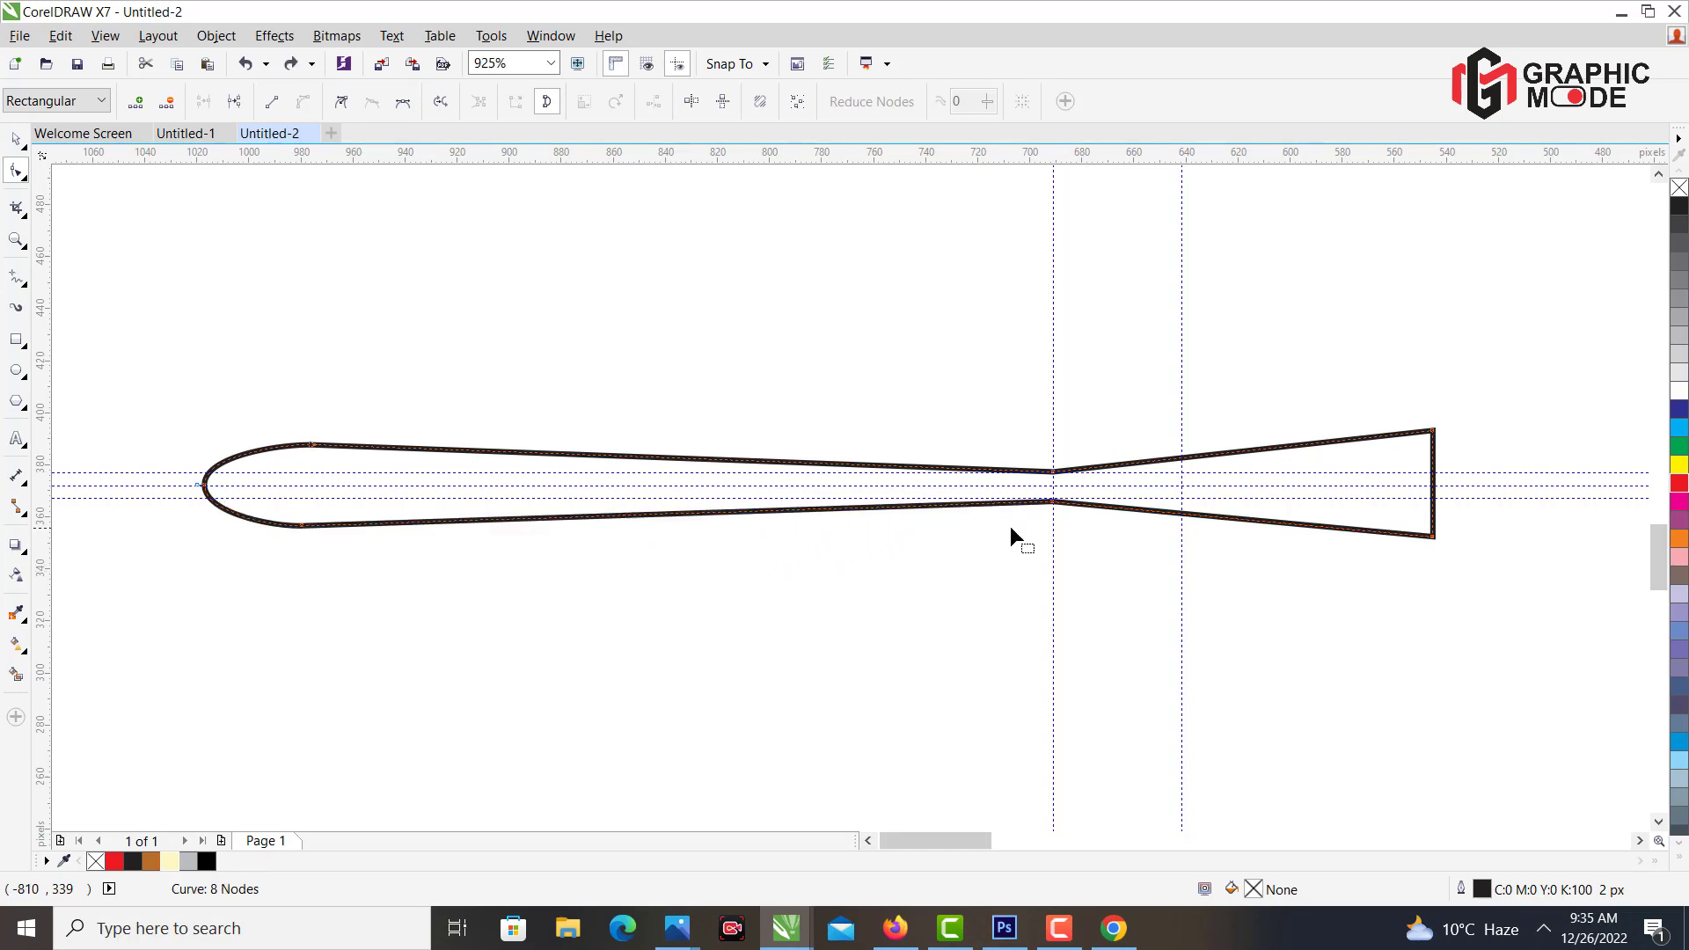
drag(805, 509, 695, 530)
key(ctrl+z)
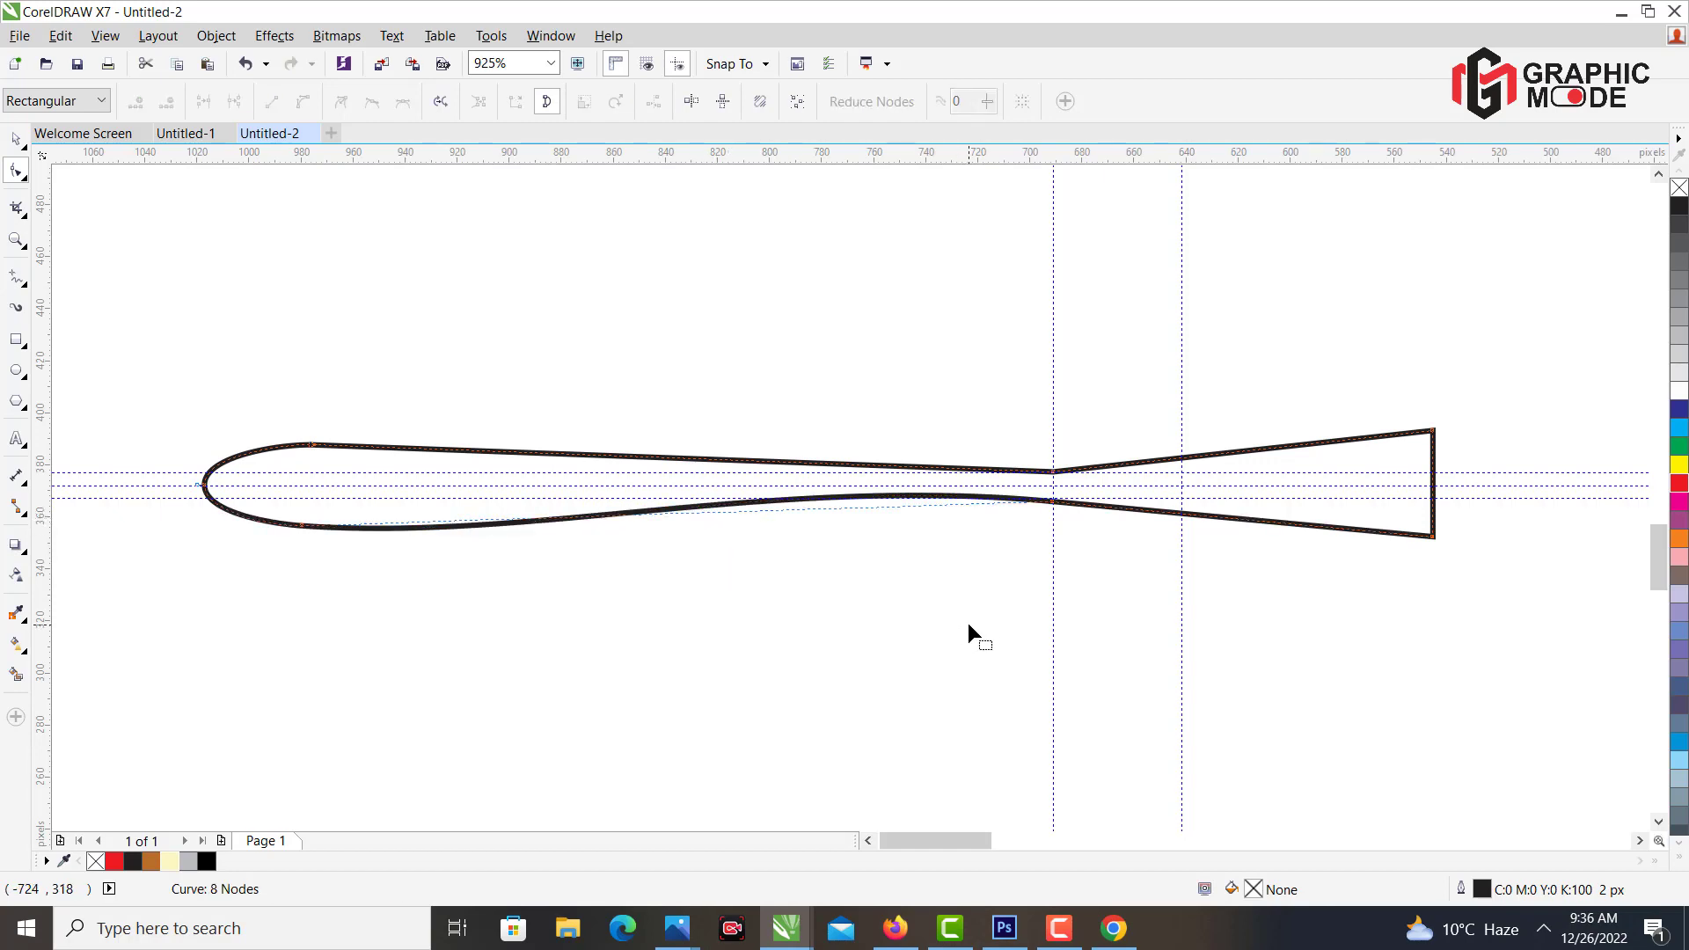
Narrow the shape's right end by moving its upper corner node to about y = 383 px and the lower one to about y = 360 px.
click(15, 239)
drag(611, 415, 908, 626)
click(21, 140)
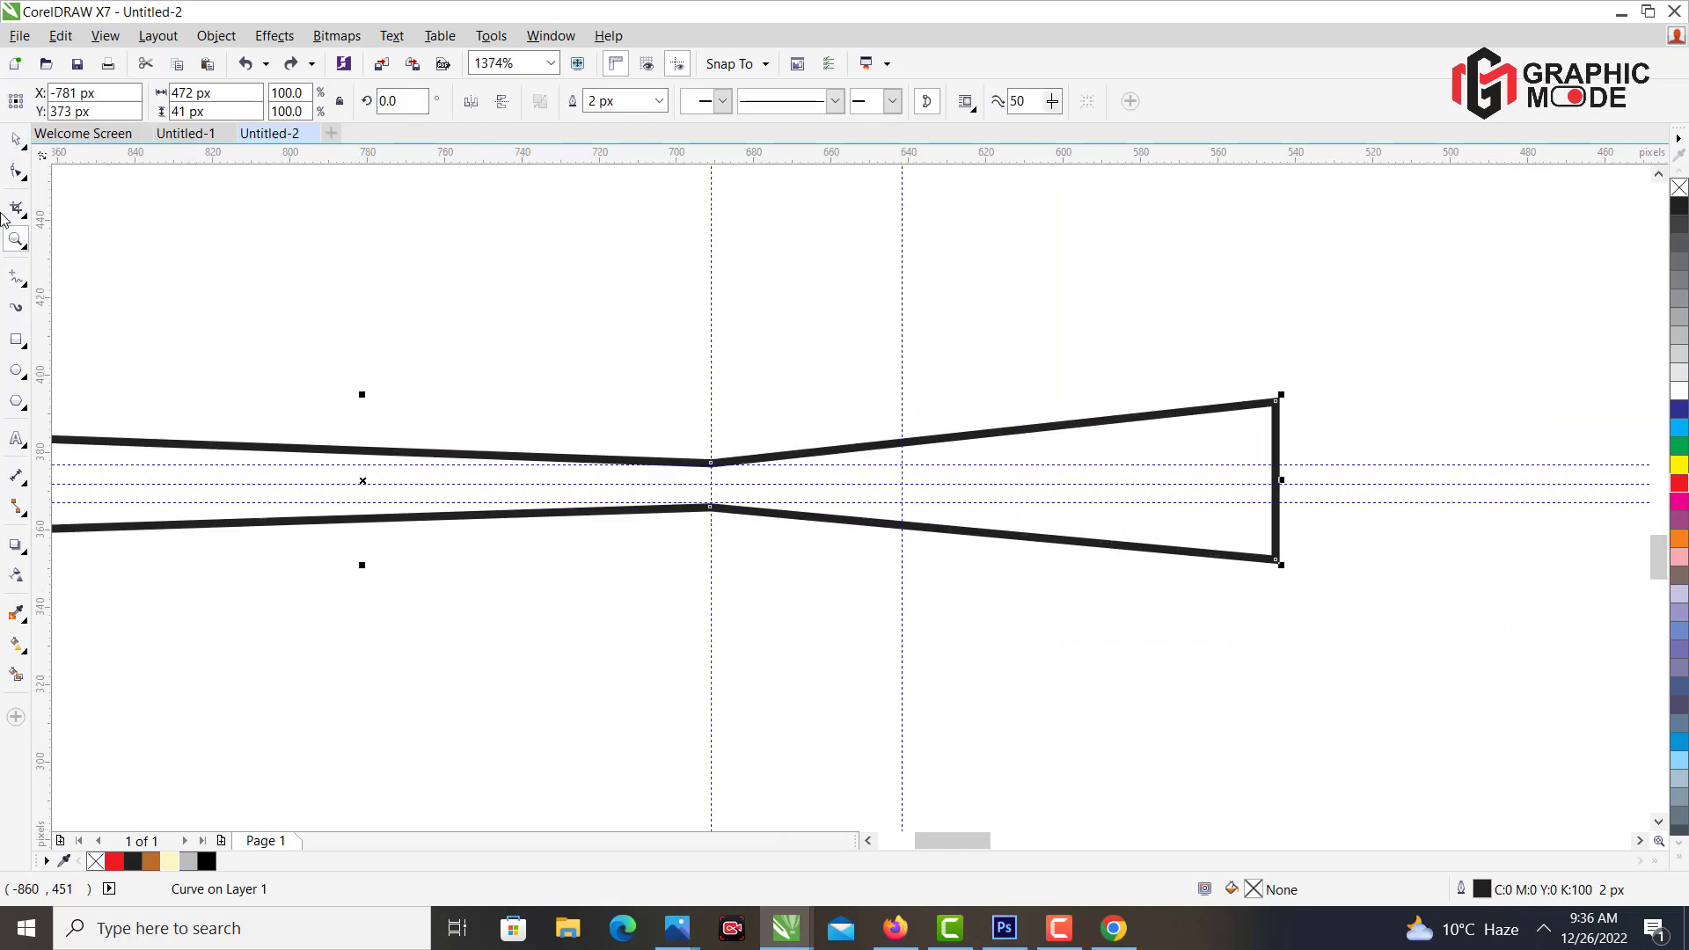
click(16, 172)
drag(1278, 405, 1281, 457)
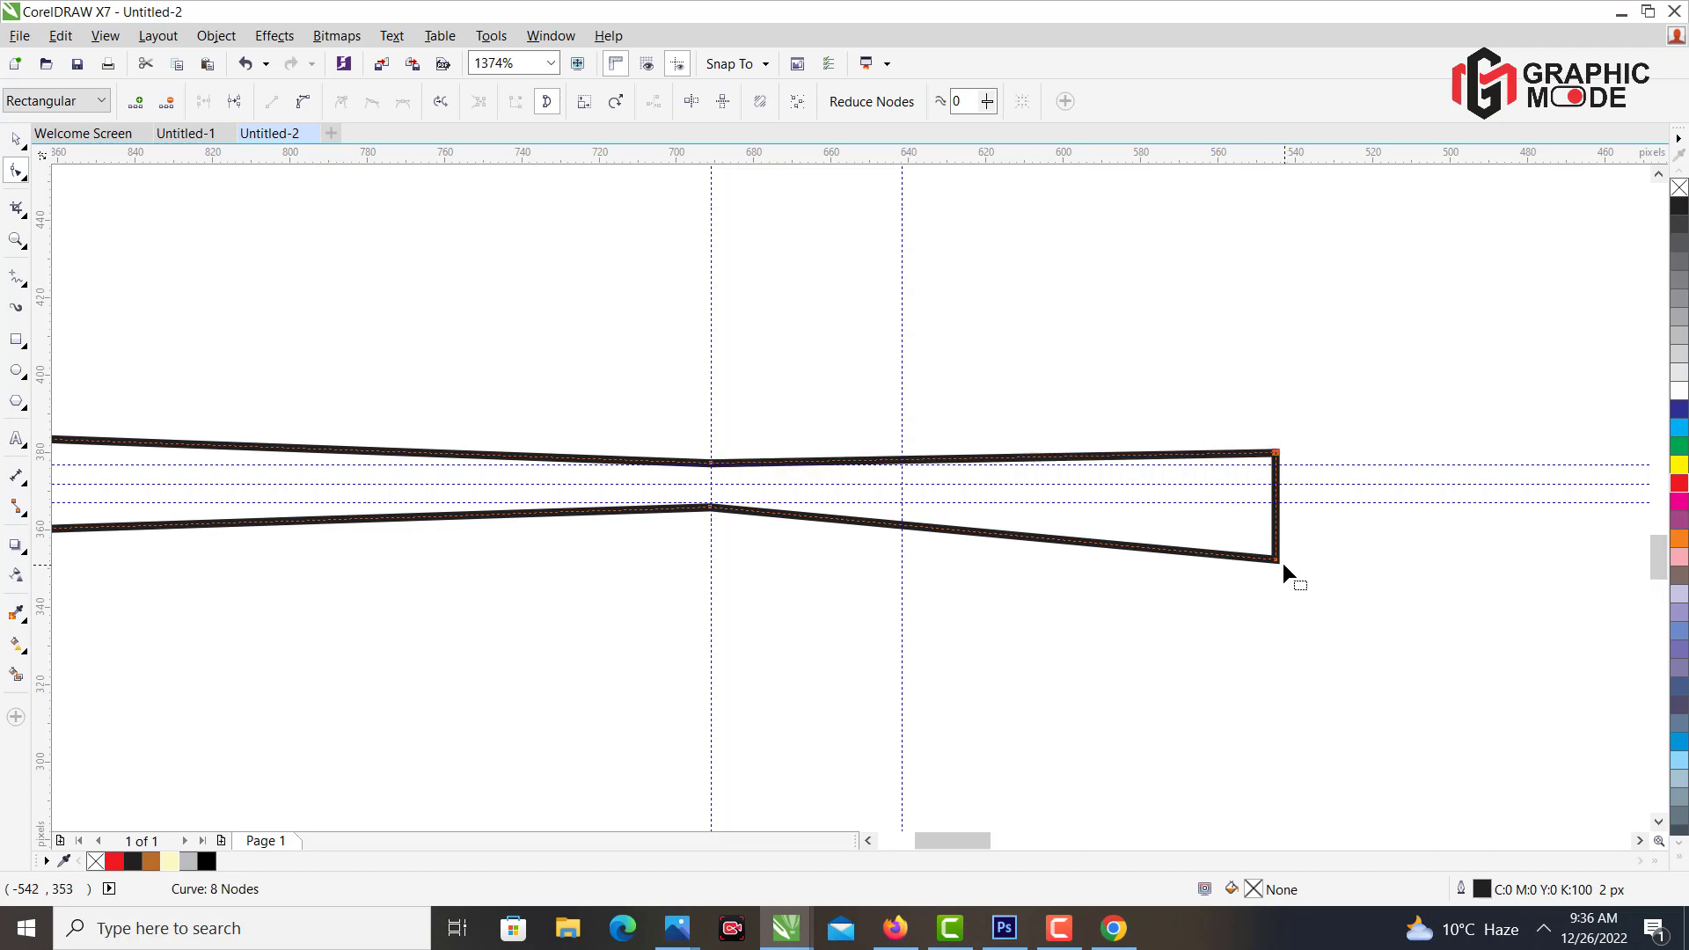
drag(1277, 561, 1286, 533)
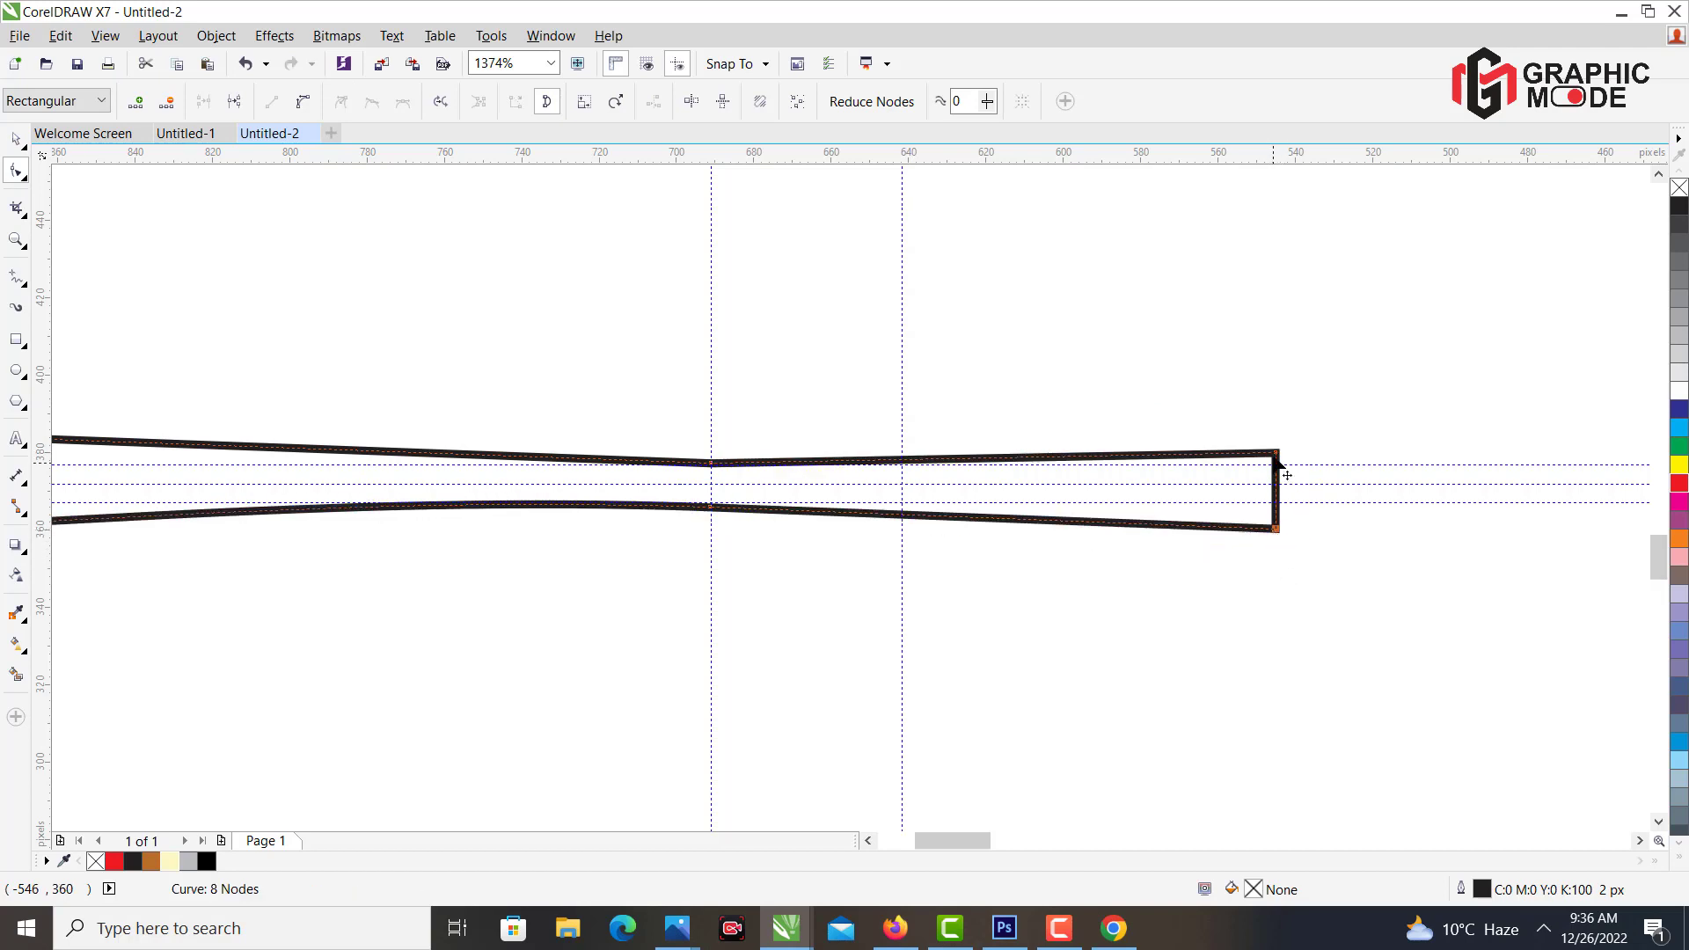
drag(1283, 455, 1281, 443)
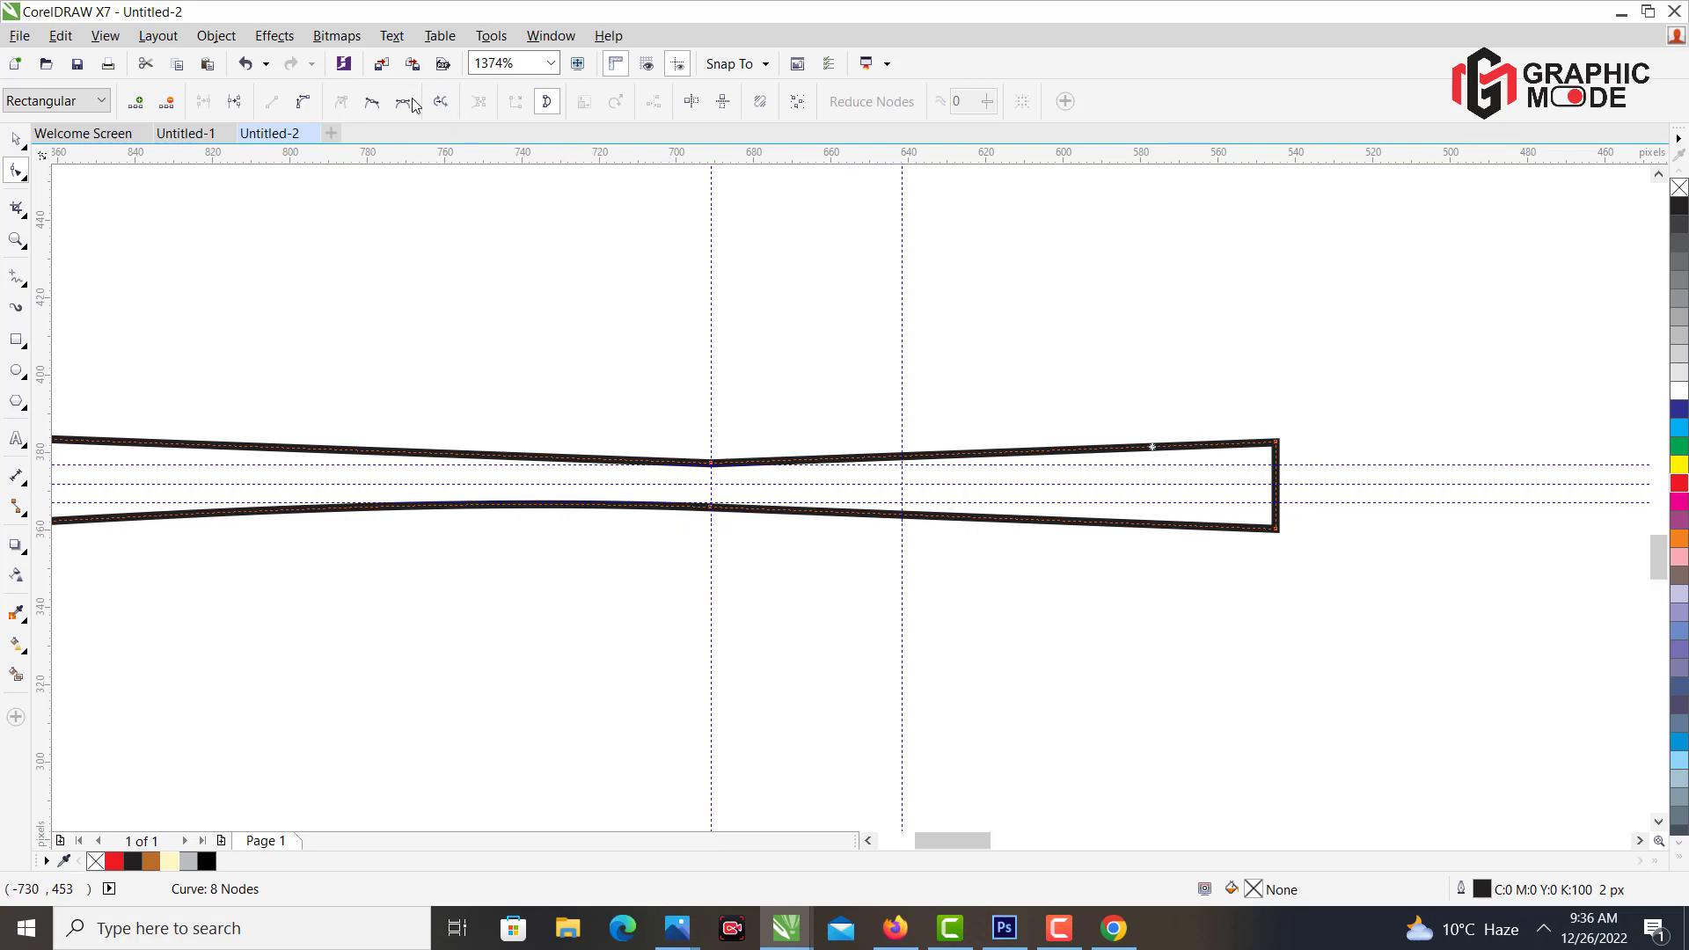
Convert the upper and lower edges right of the pinch to curves and bulge them outward into a fork head.
click(304, 103)
drag(1092, 453, 622, 302)
click(982, 533)
click(1023, 519)
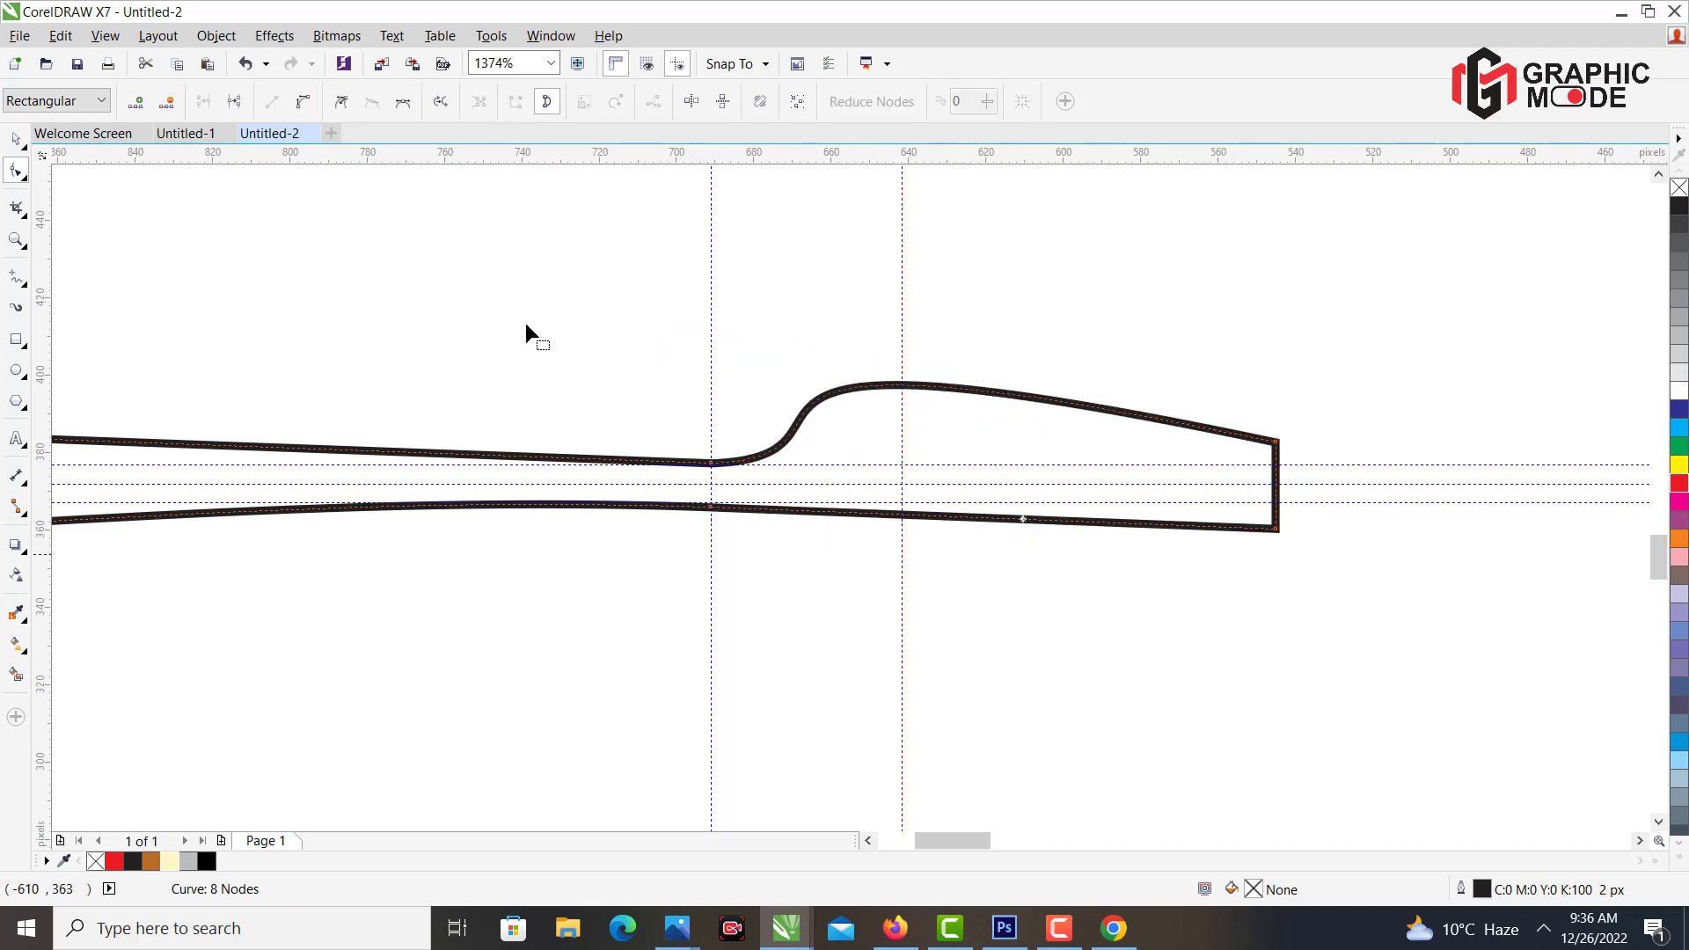
drag(1091, 525, 607, 658)
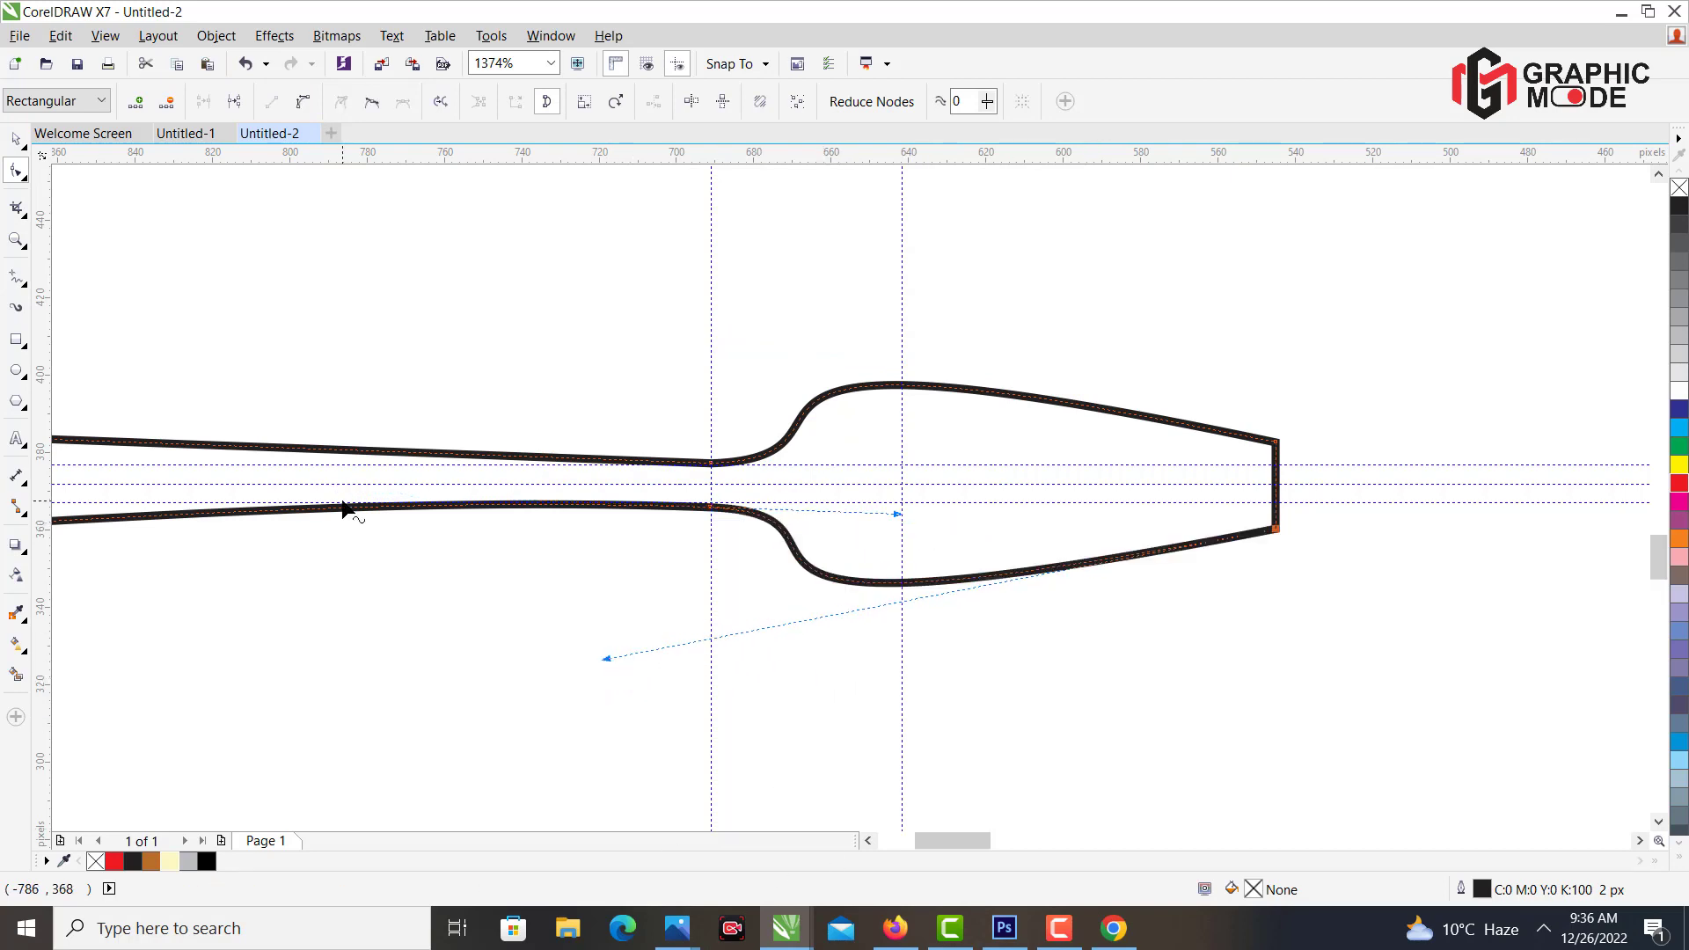
Move the two vertical guidelines into the fork head at about x = -633 px and x = -631 px.
click(16, 239)
click(148, 102)
click(151, 102)
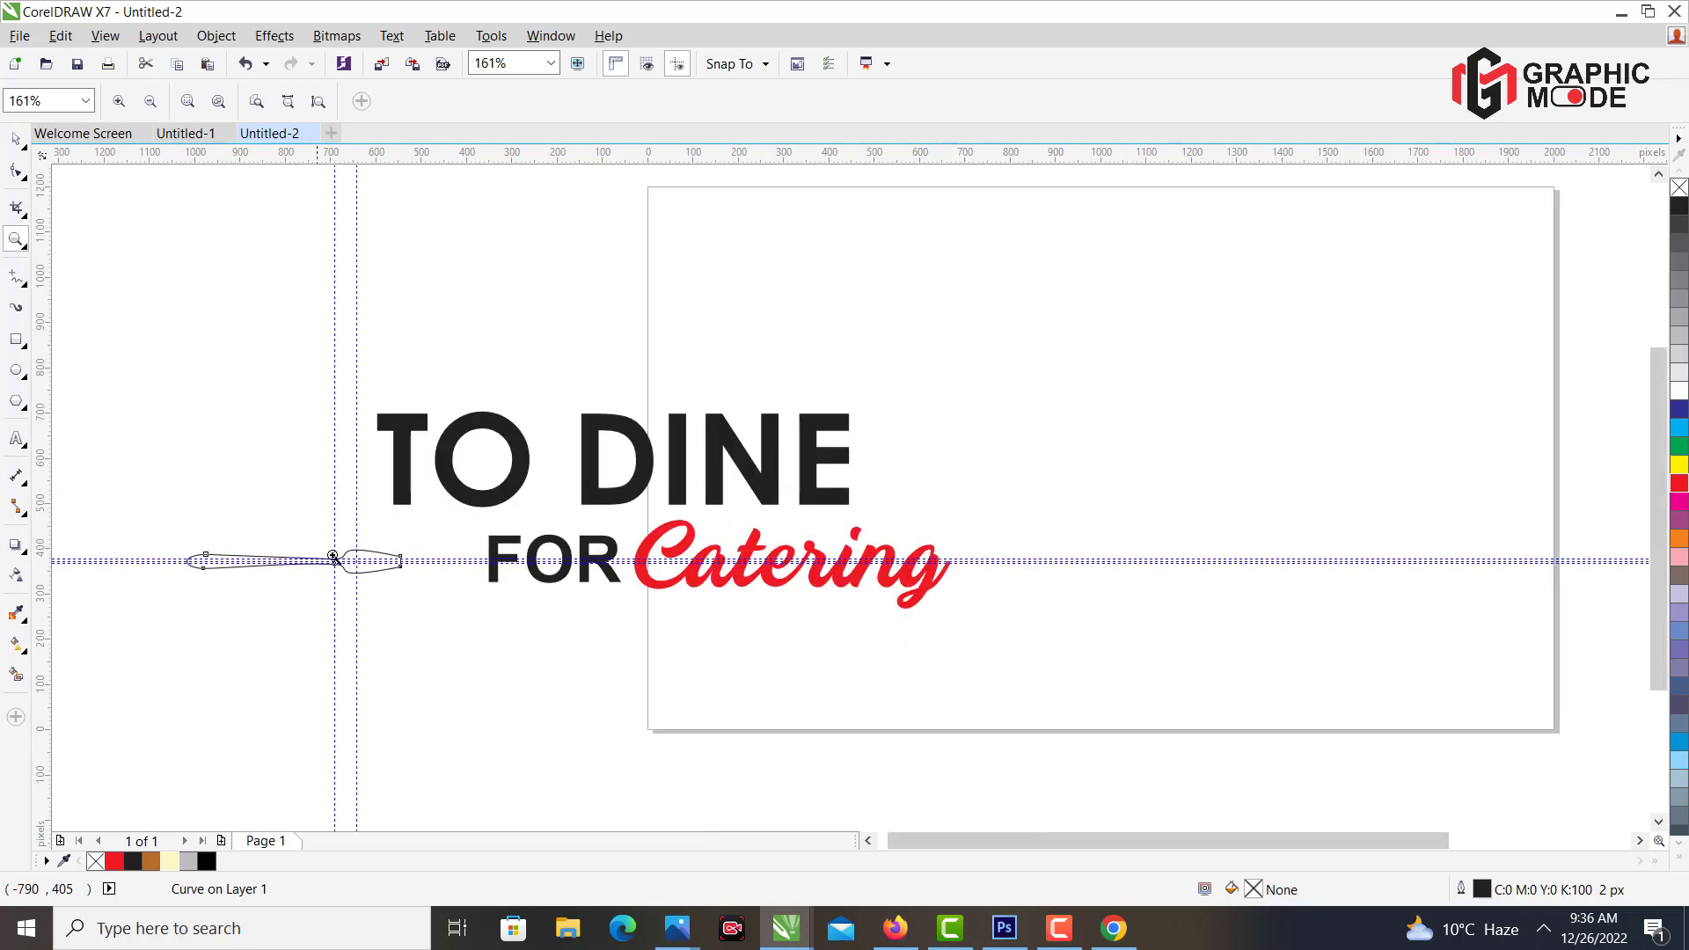
drag(304, 535, 441, 607)
drag(464, 244, 1188, 592)
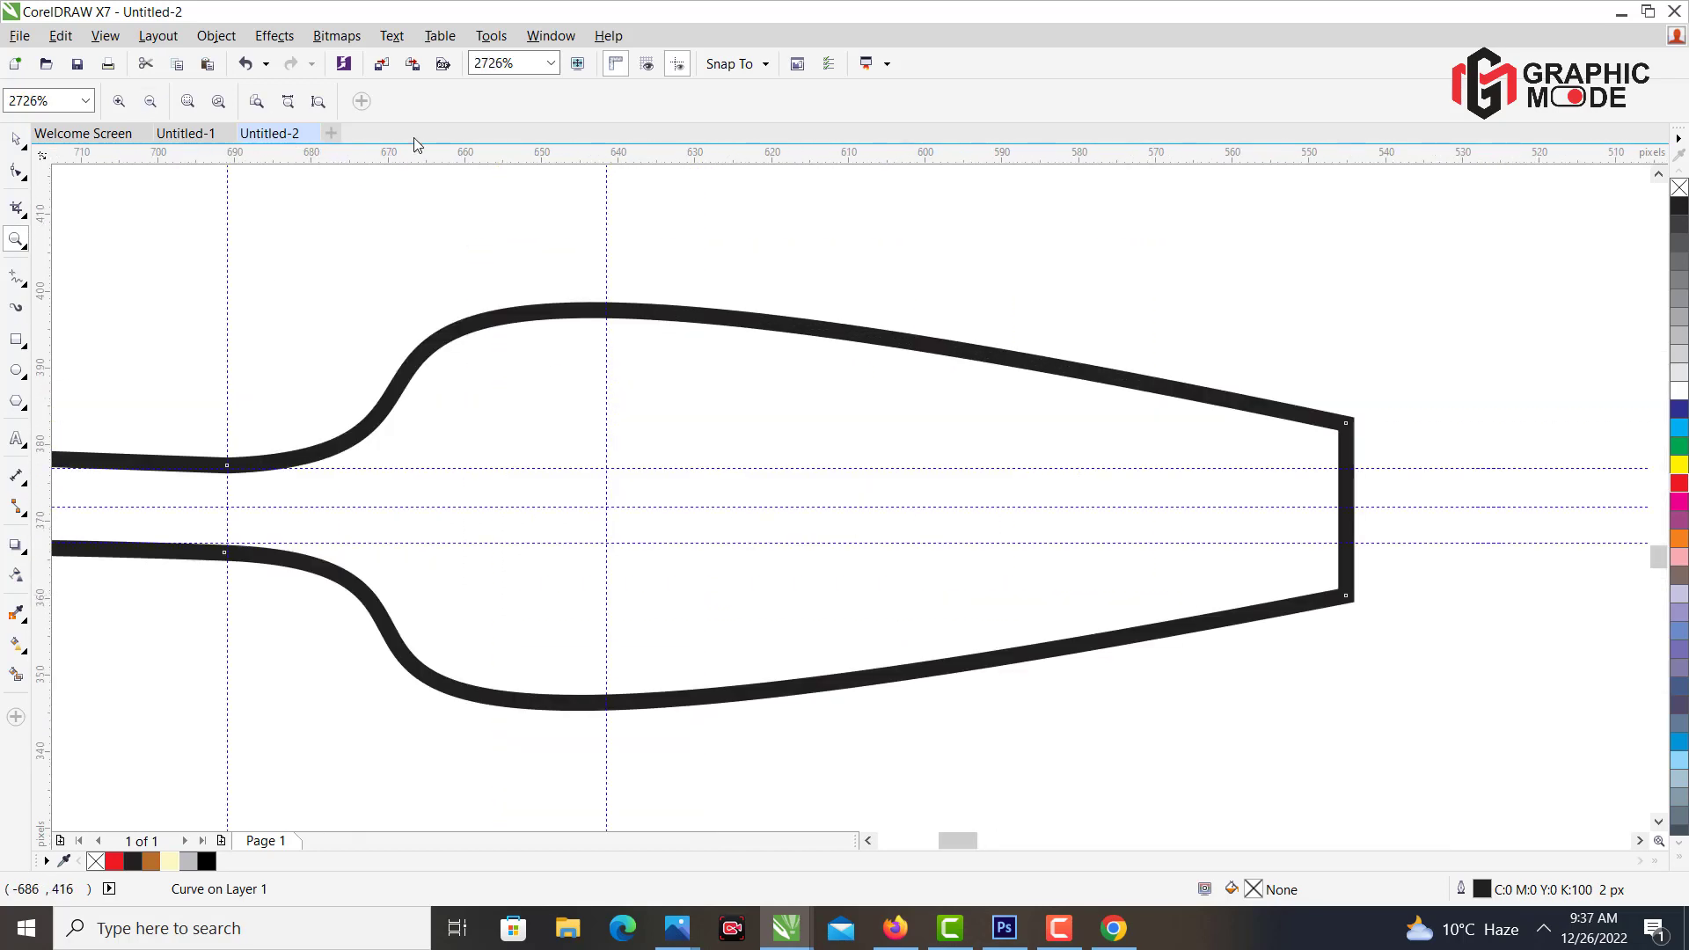
click(15, 176)
click(17, 139)
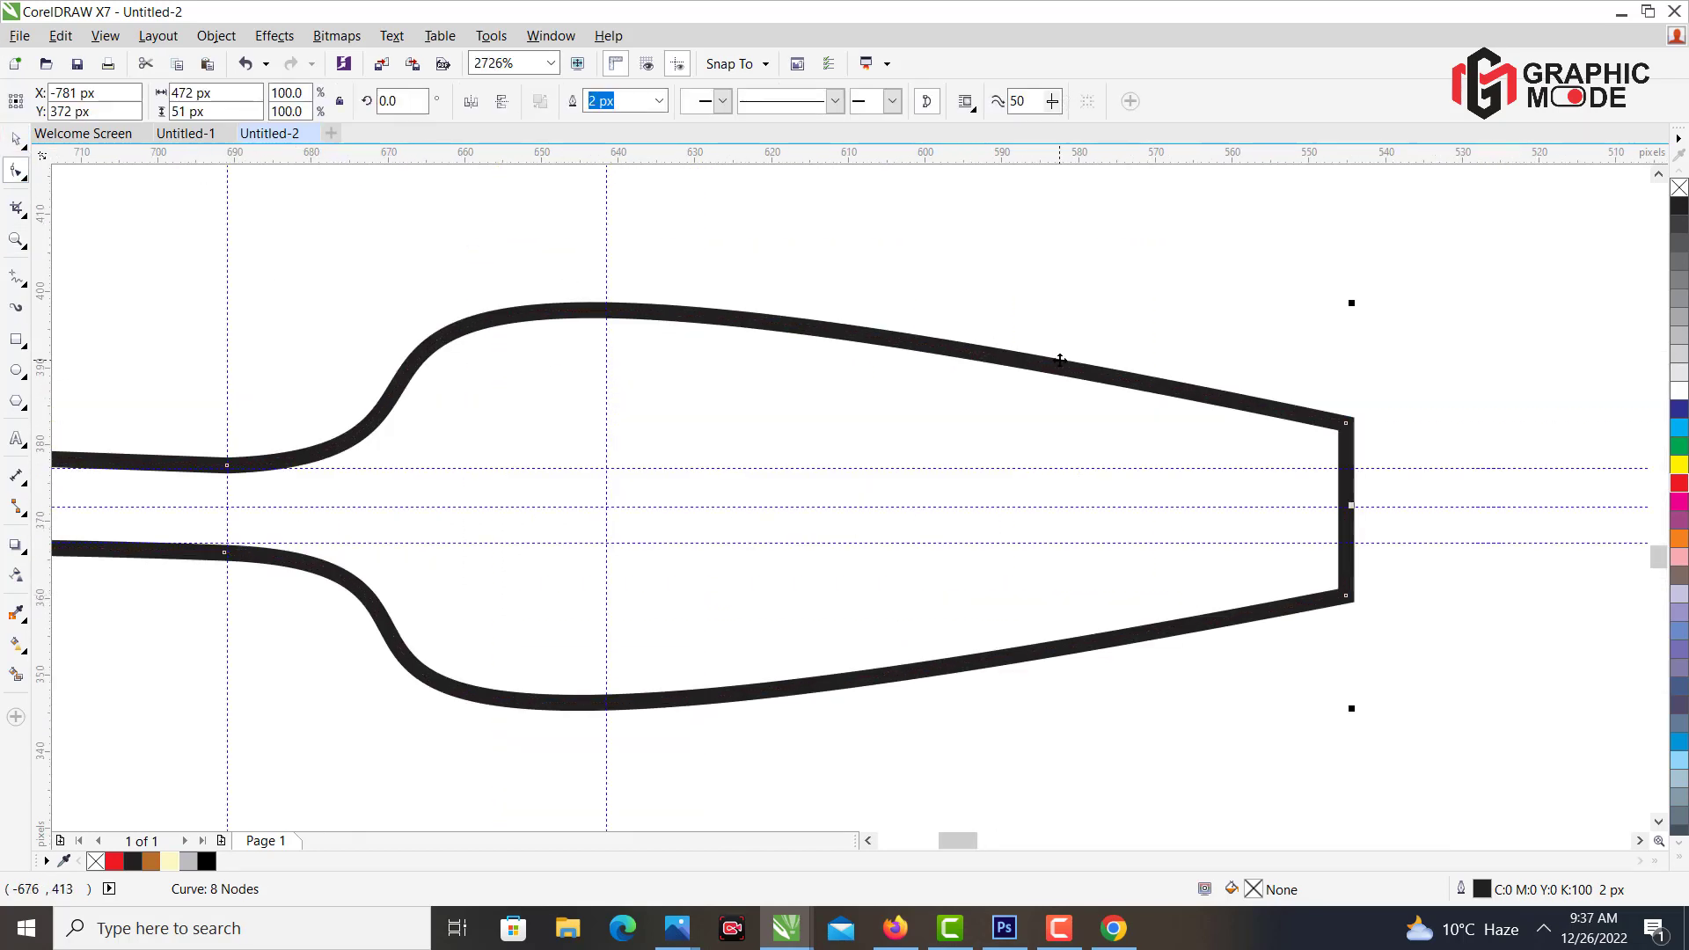
click(15, 174)
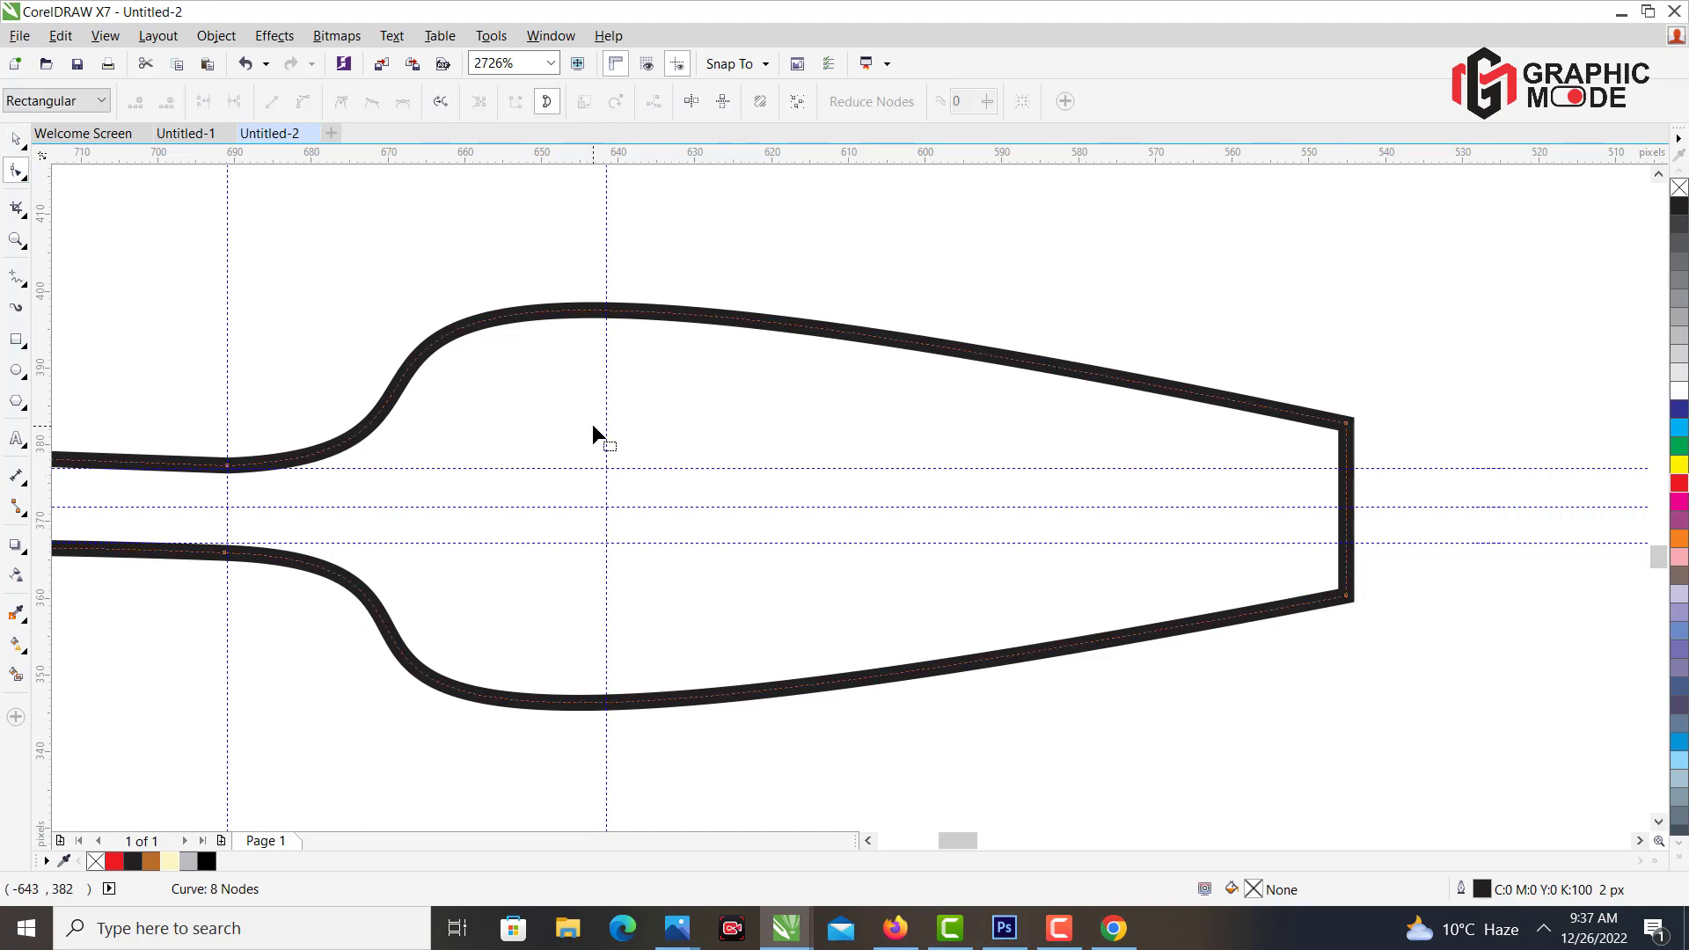
click(17, 138)
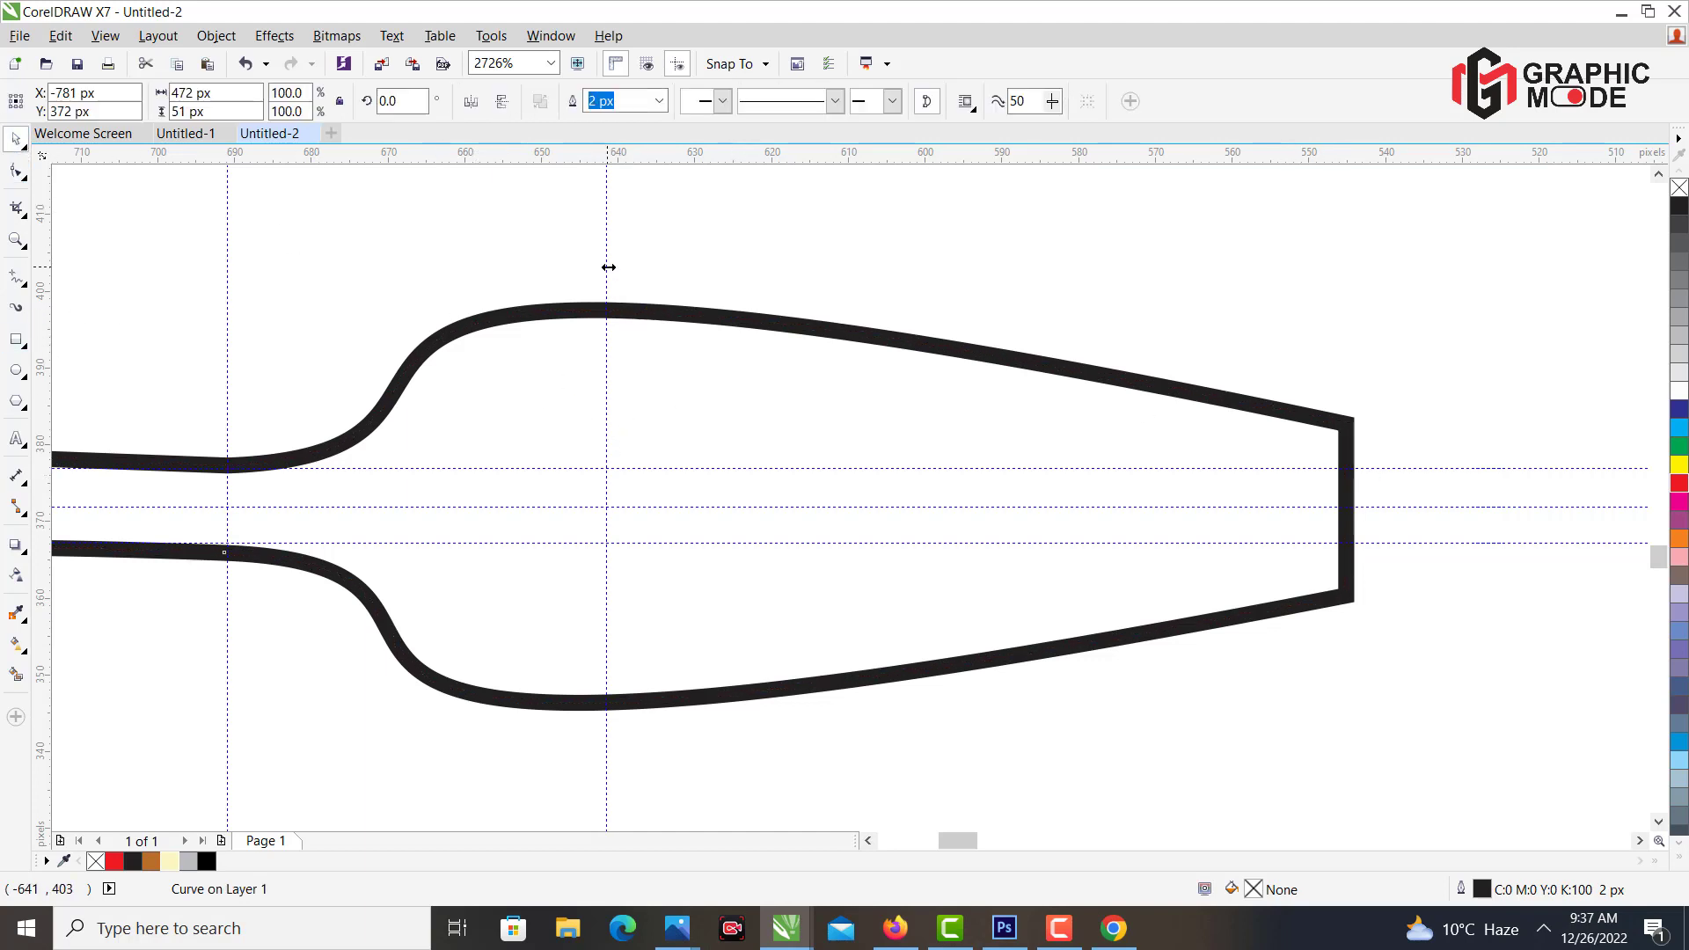
drag(607, 264, 661, 349)
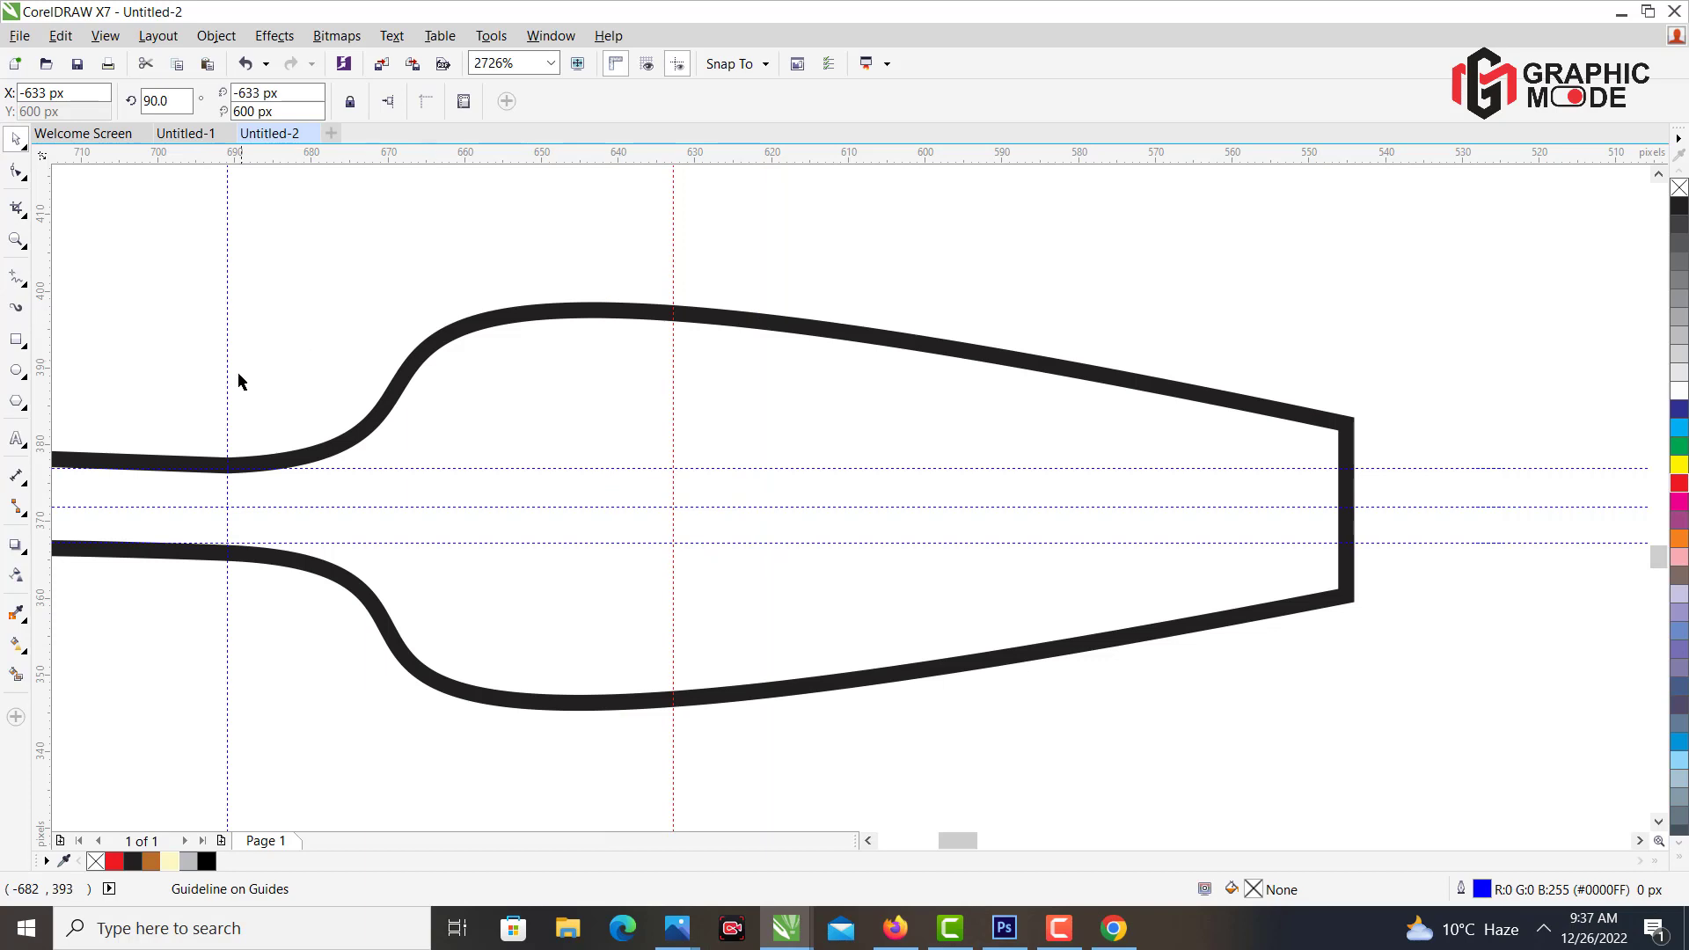
drag(551, 353, 661, 352)
drag(676, 293, 689, 293)
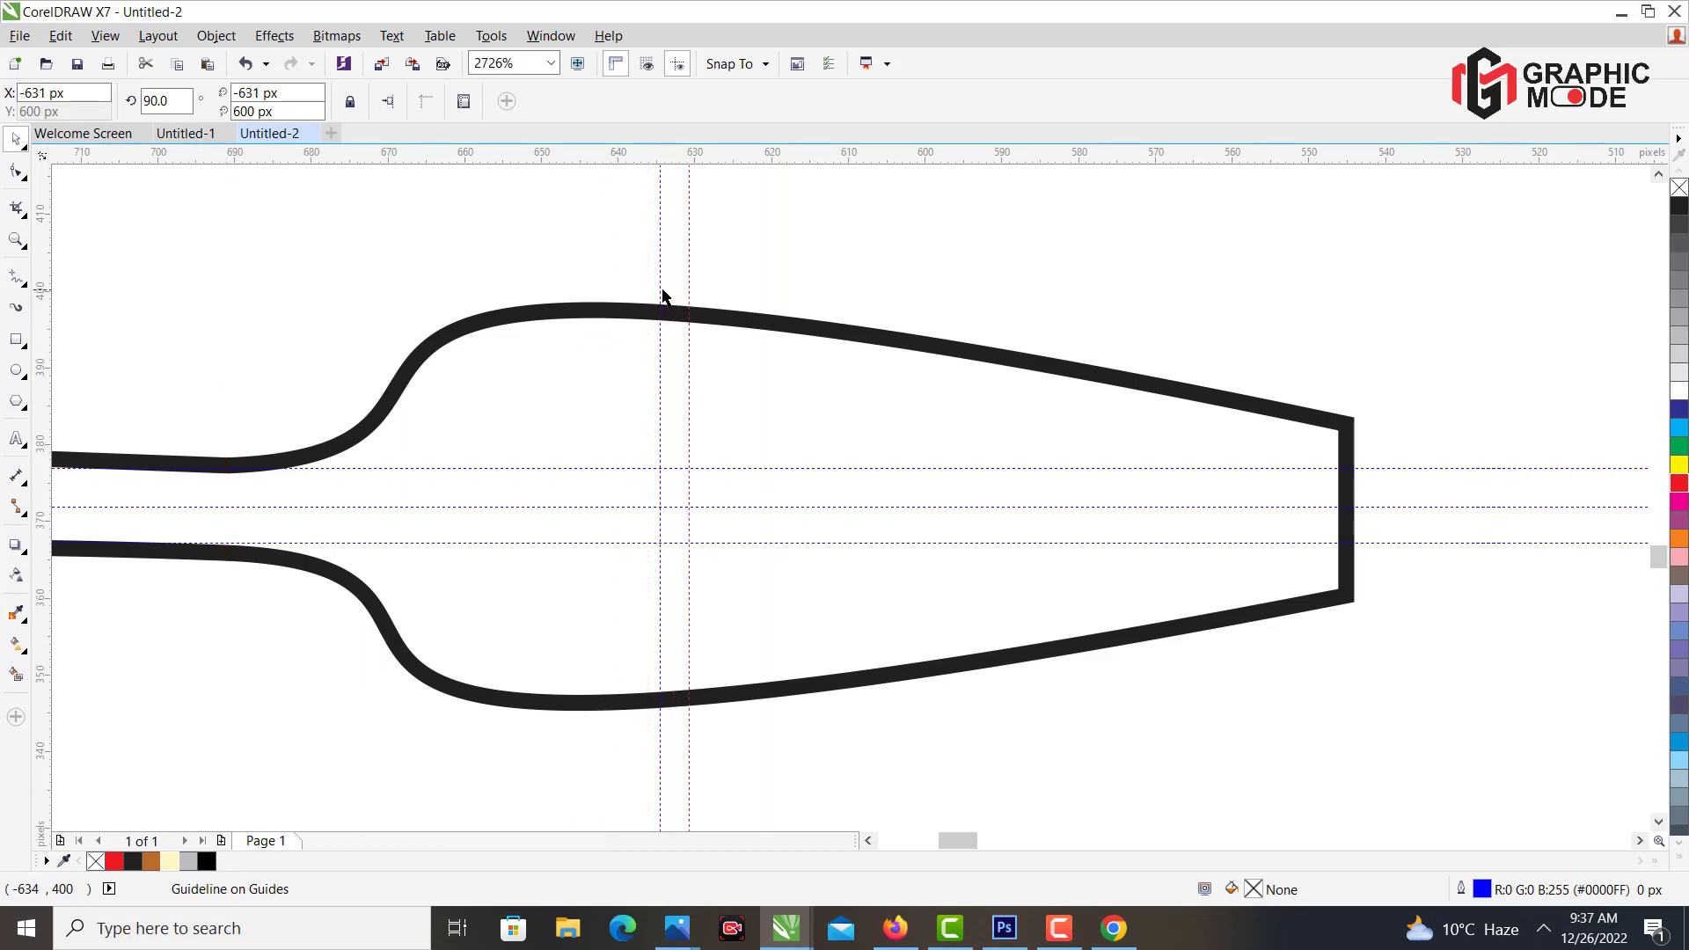
Cut three pointed notches into the fork's right end by adding nodes to its end edge and pulling them to the x = -631 px guideline.
double_click(1351, 466)
drag(1347, 447, 695, 385)
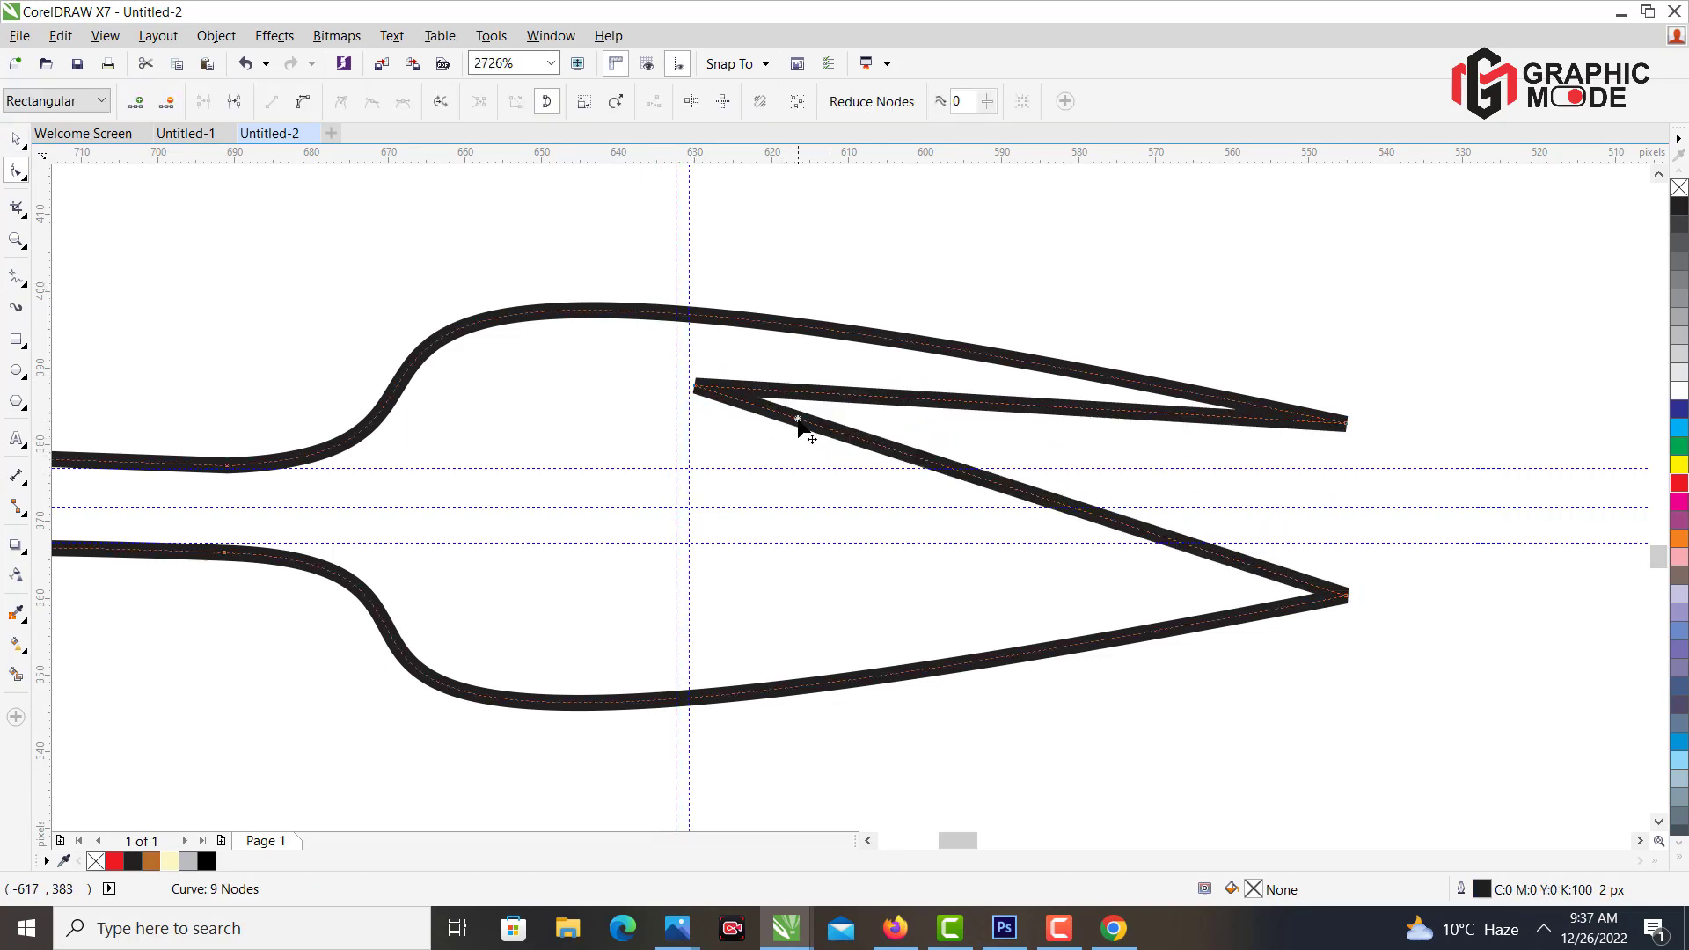
drag(803, 425, 692, 468)
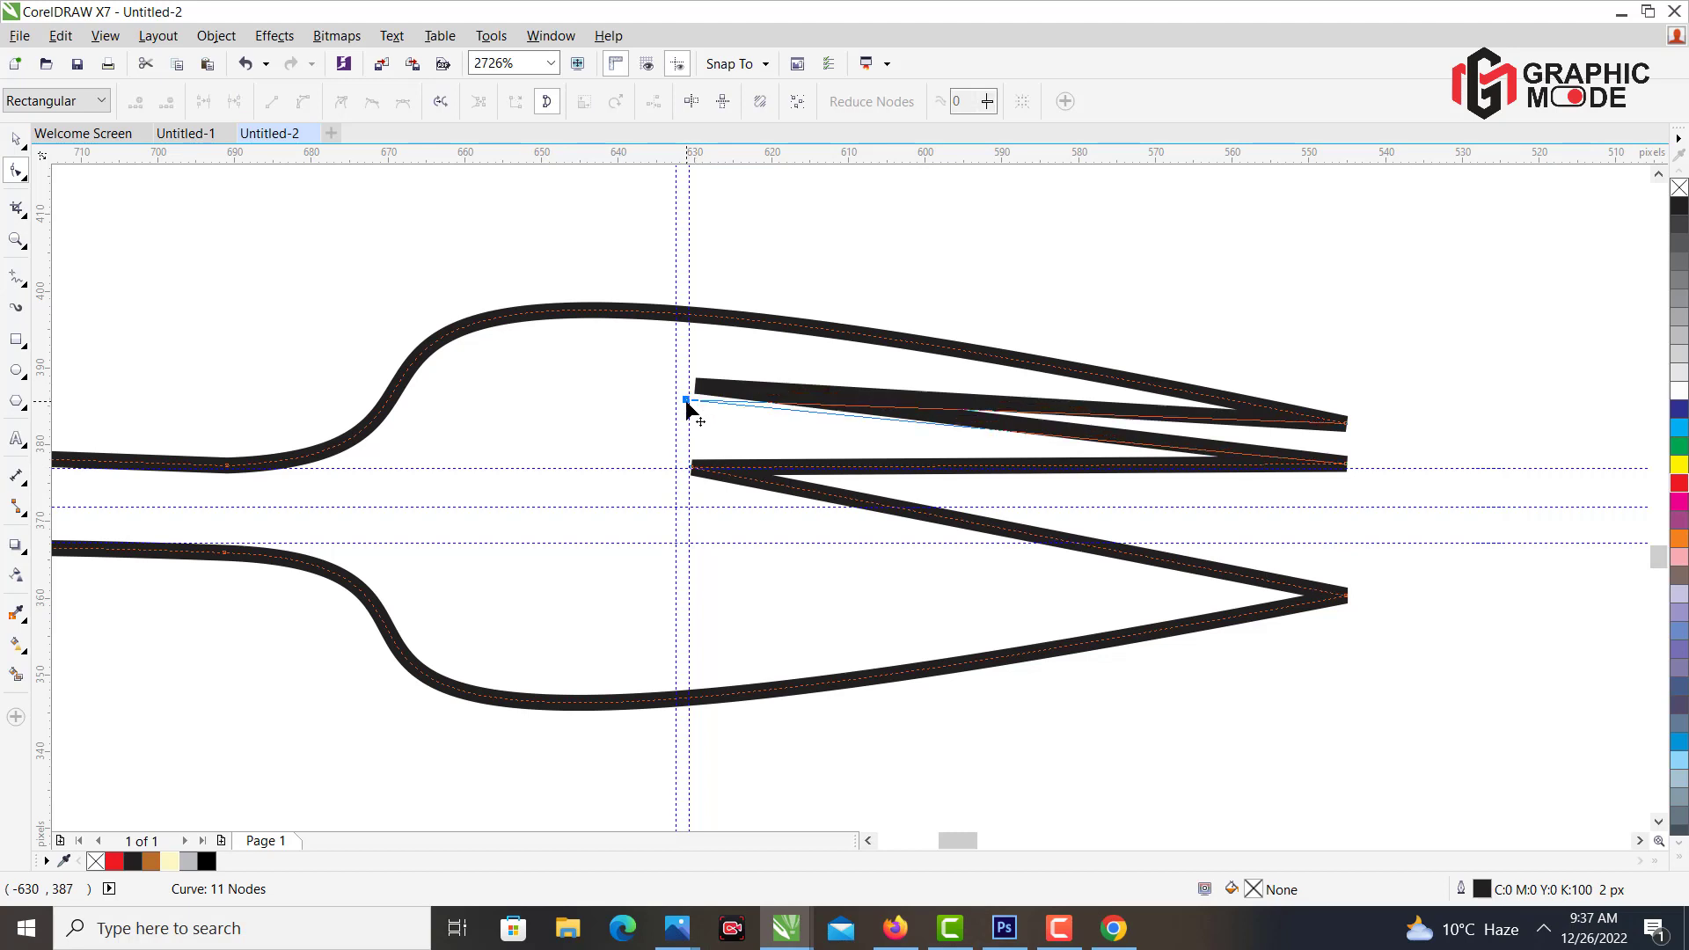
drag(694, 404, 694, 402)
double_click(878, 509)
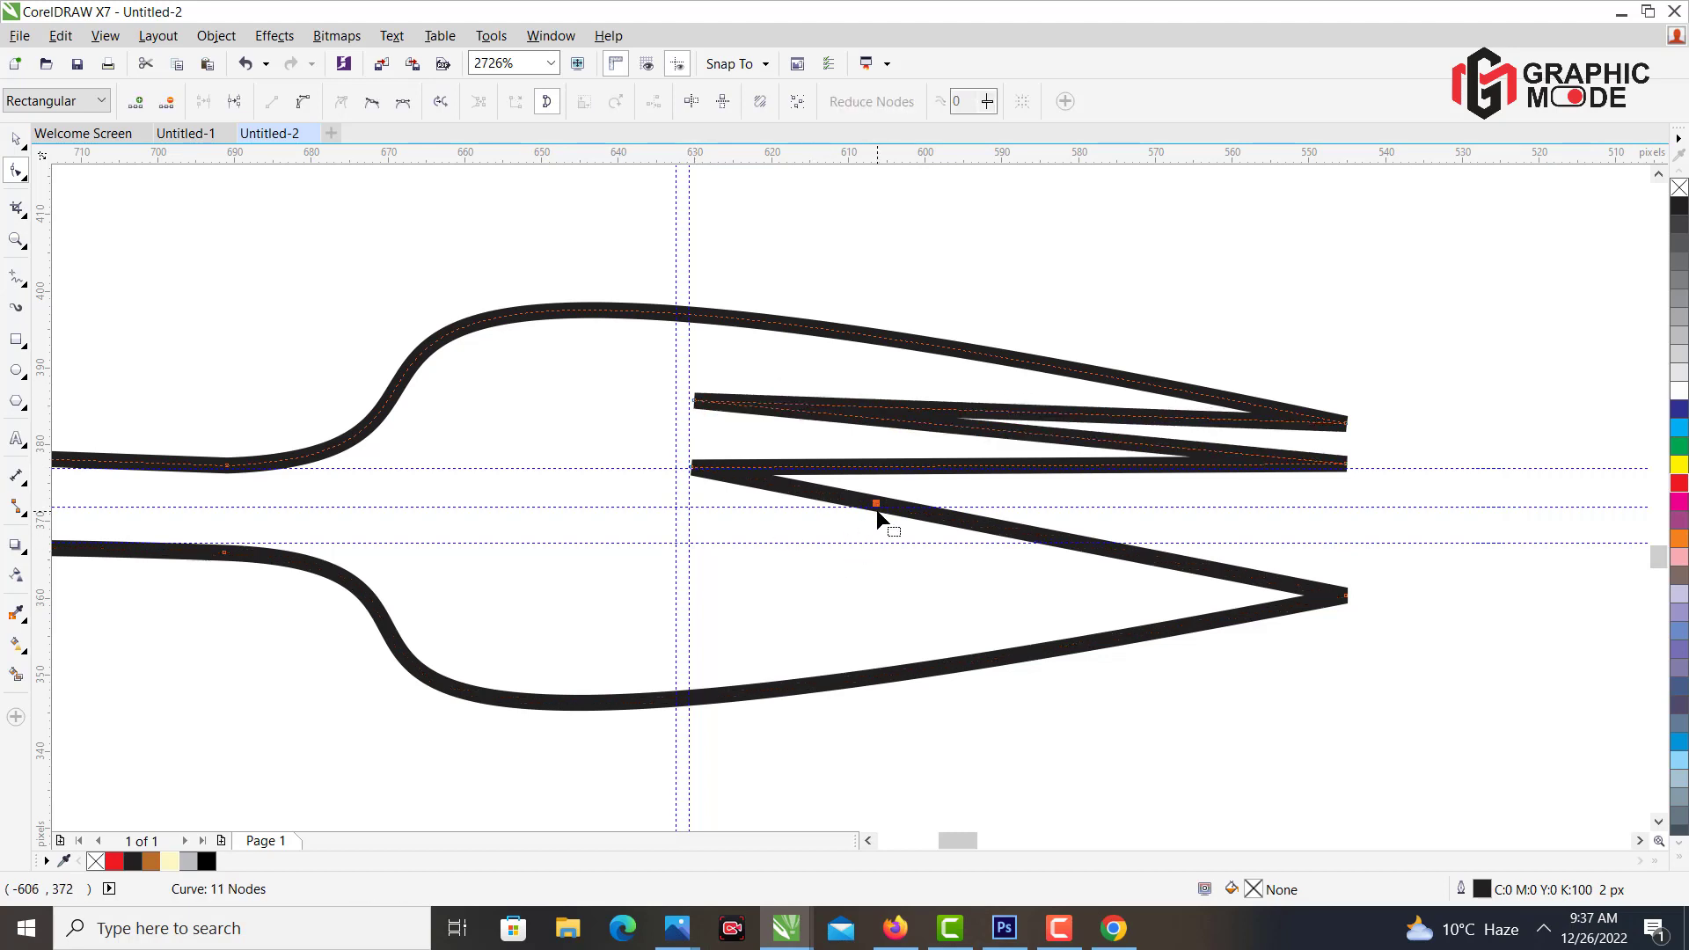
drag(899, 503, 695, 522)
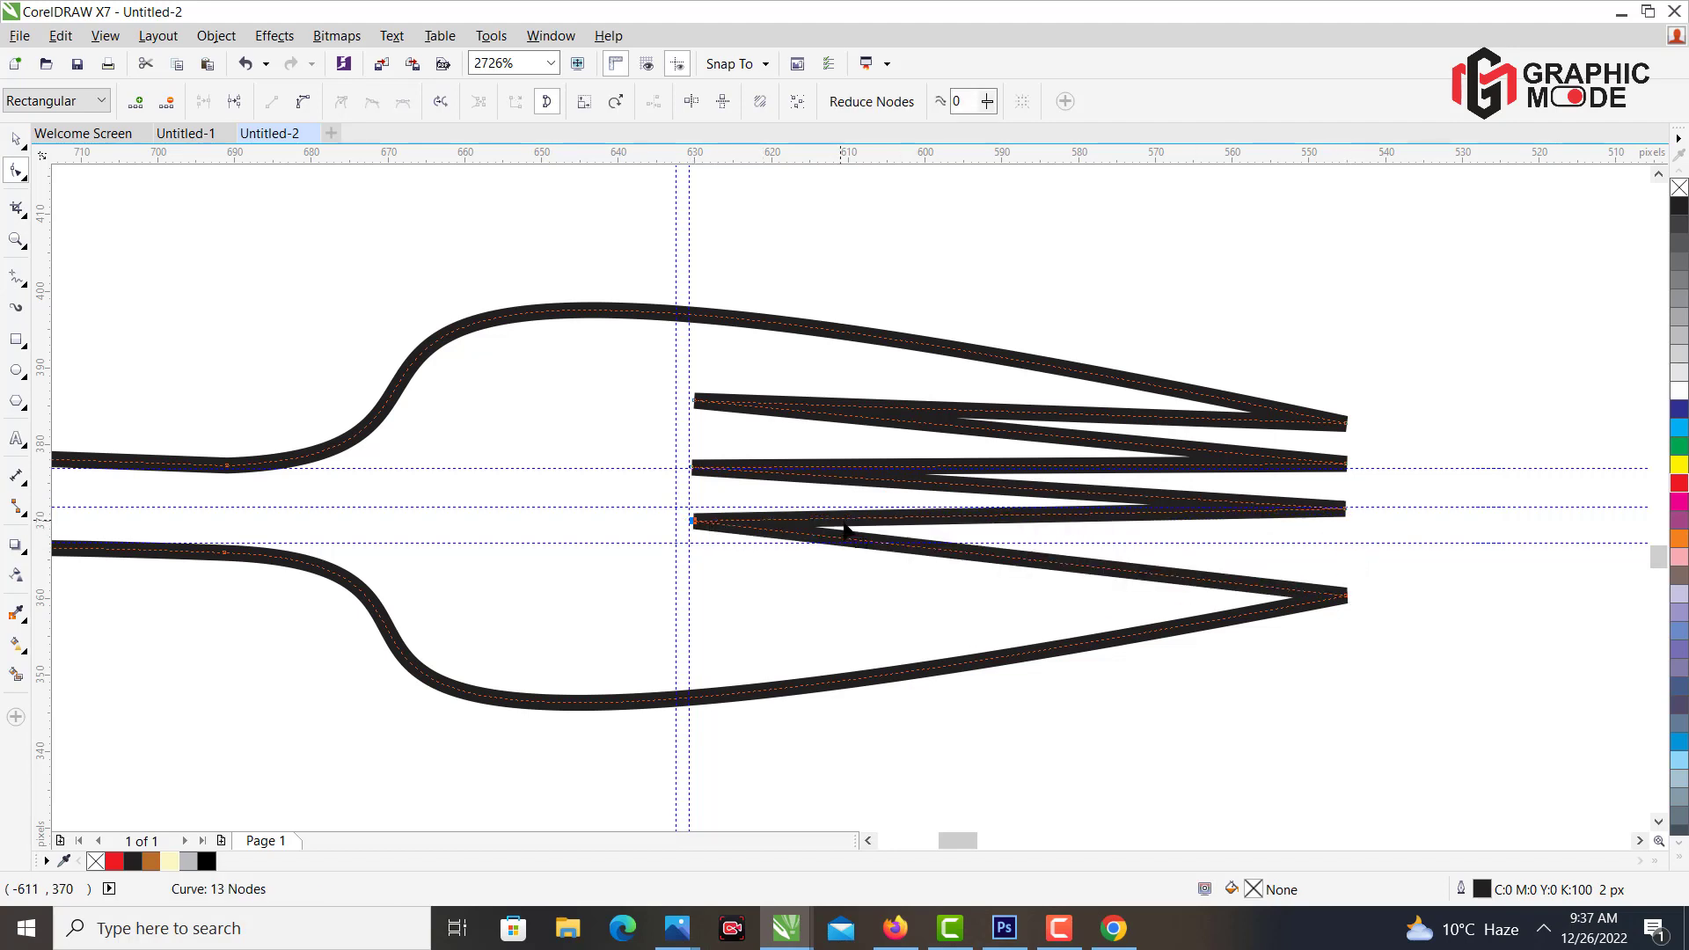
drag(852, 551, 1334, 566)
double_click(1334, 566)
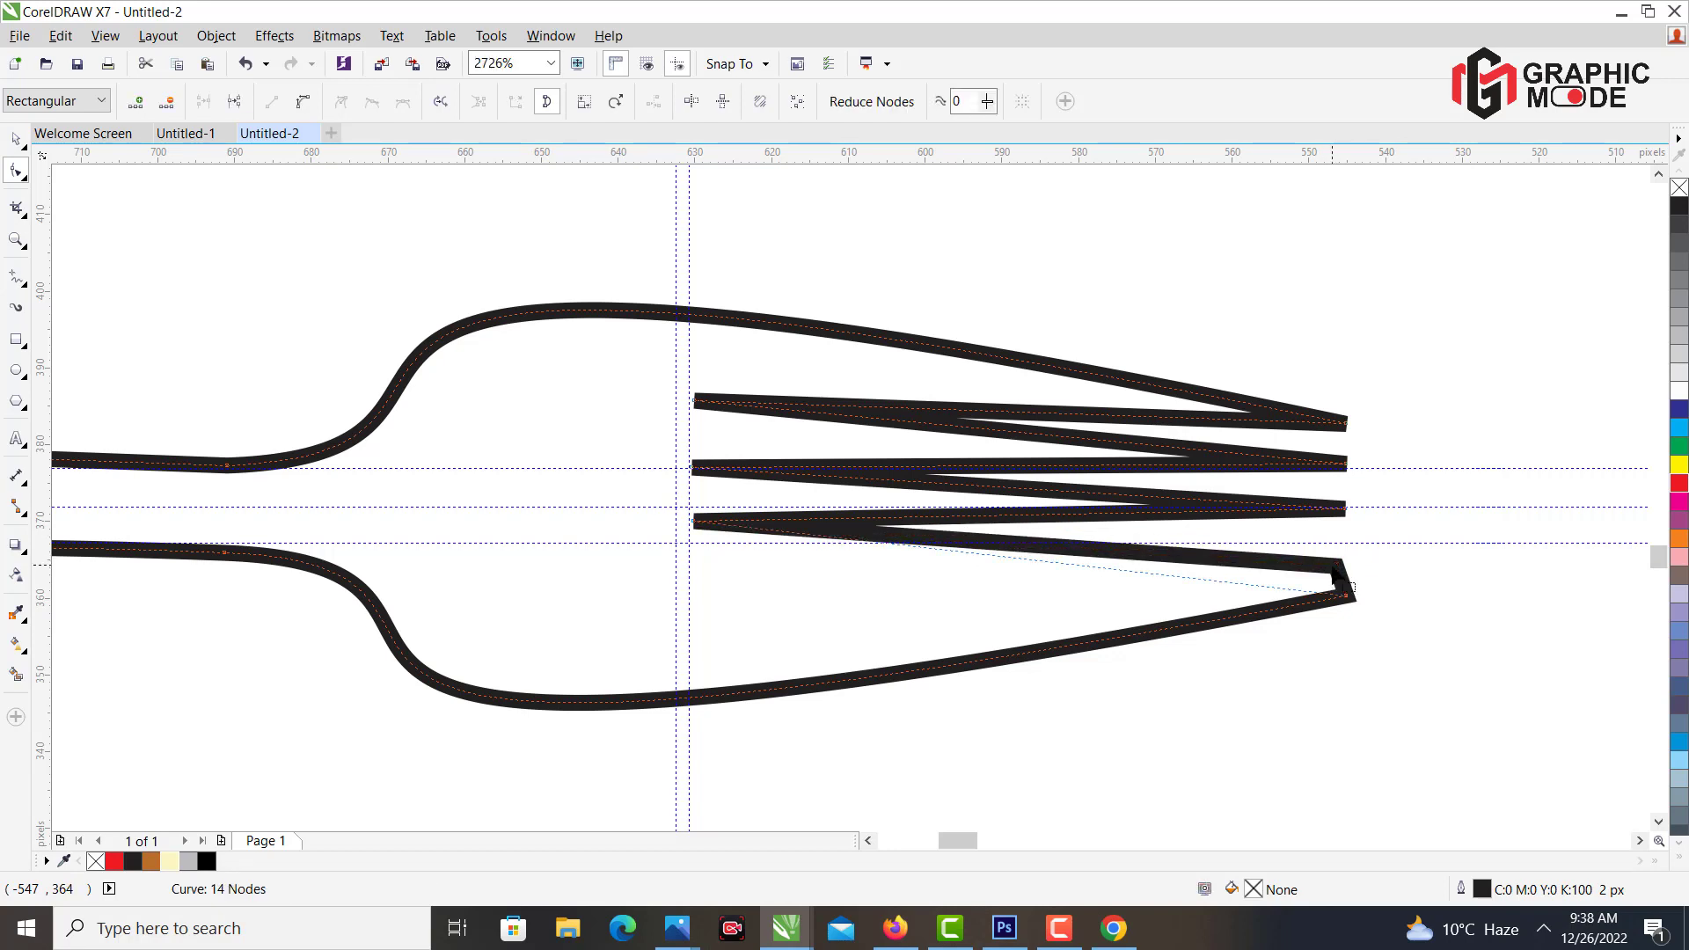
Space the three notches evenly, align their inner nodes with the x = -633 px guideline, and lower the tine tip between the lower two notches.
drag(691, 539, 692, 602)
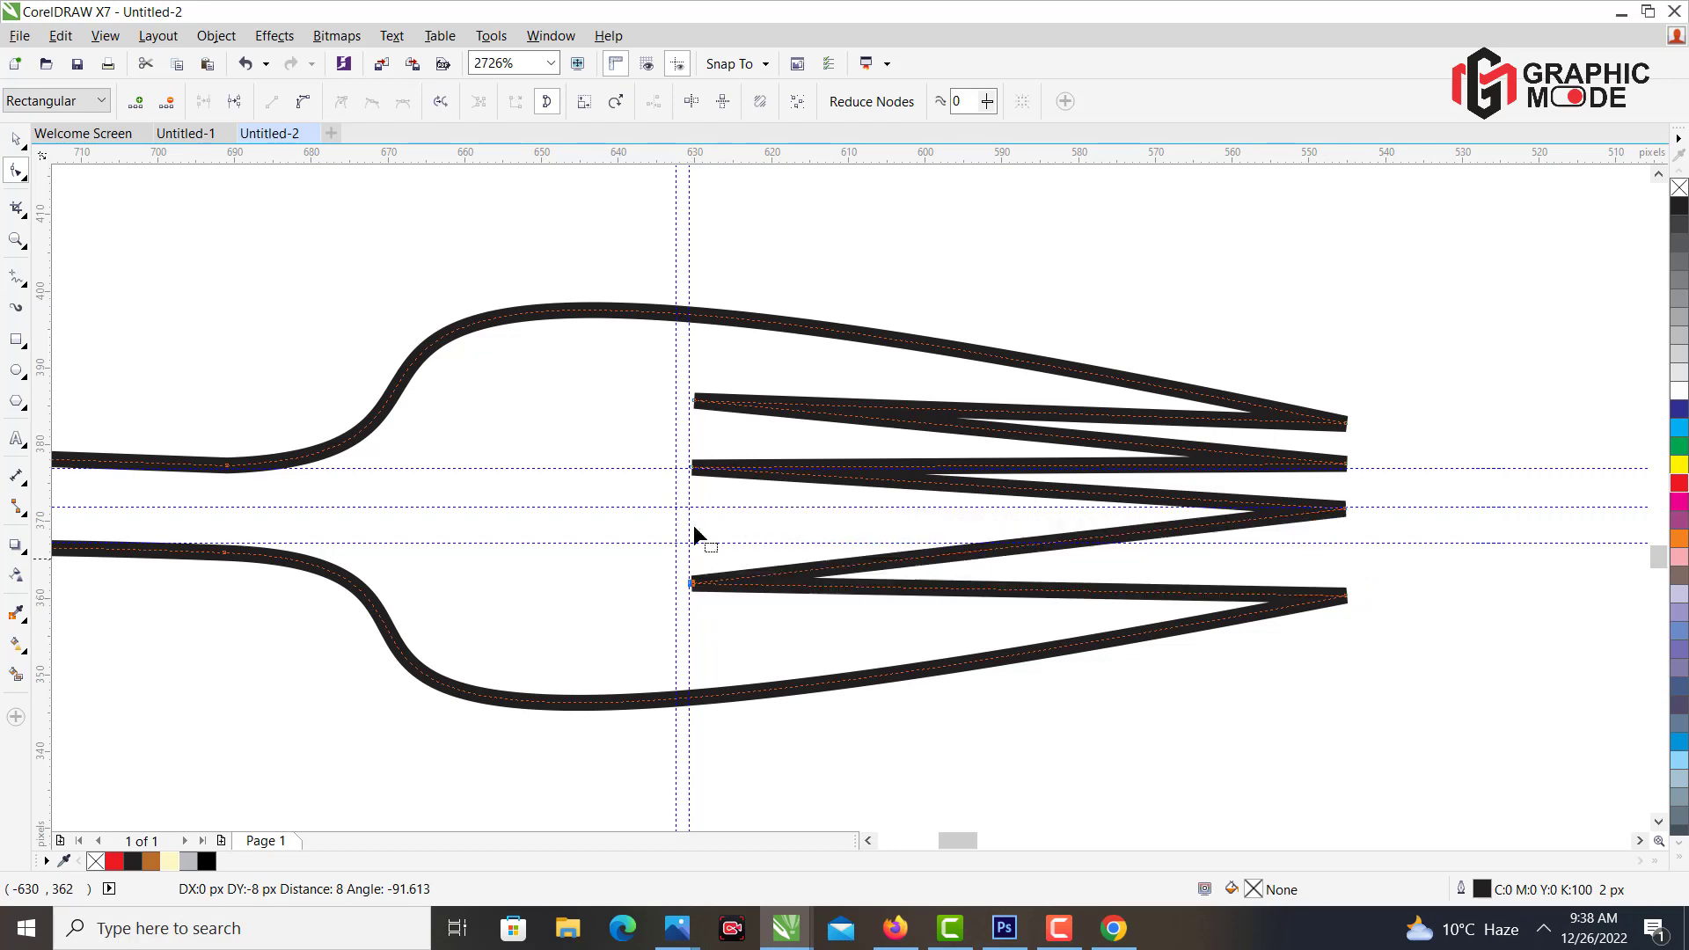
drag(693, 467, 695, 496)
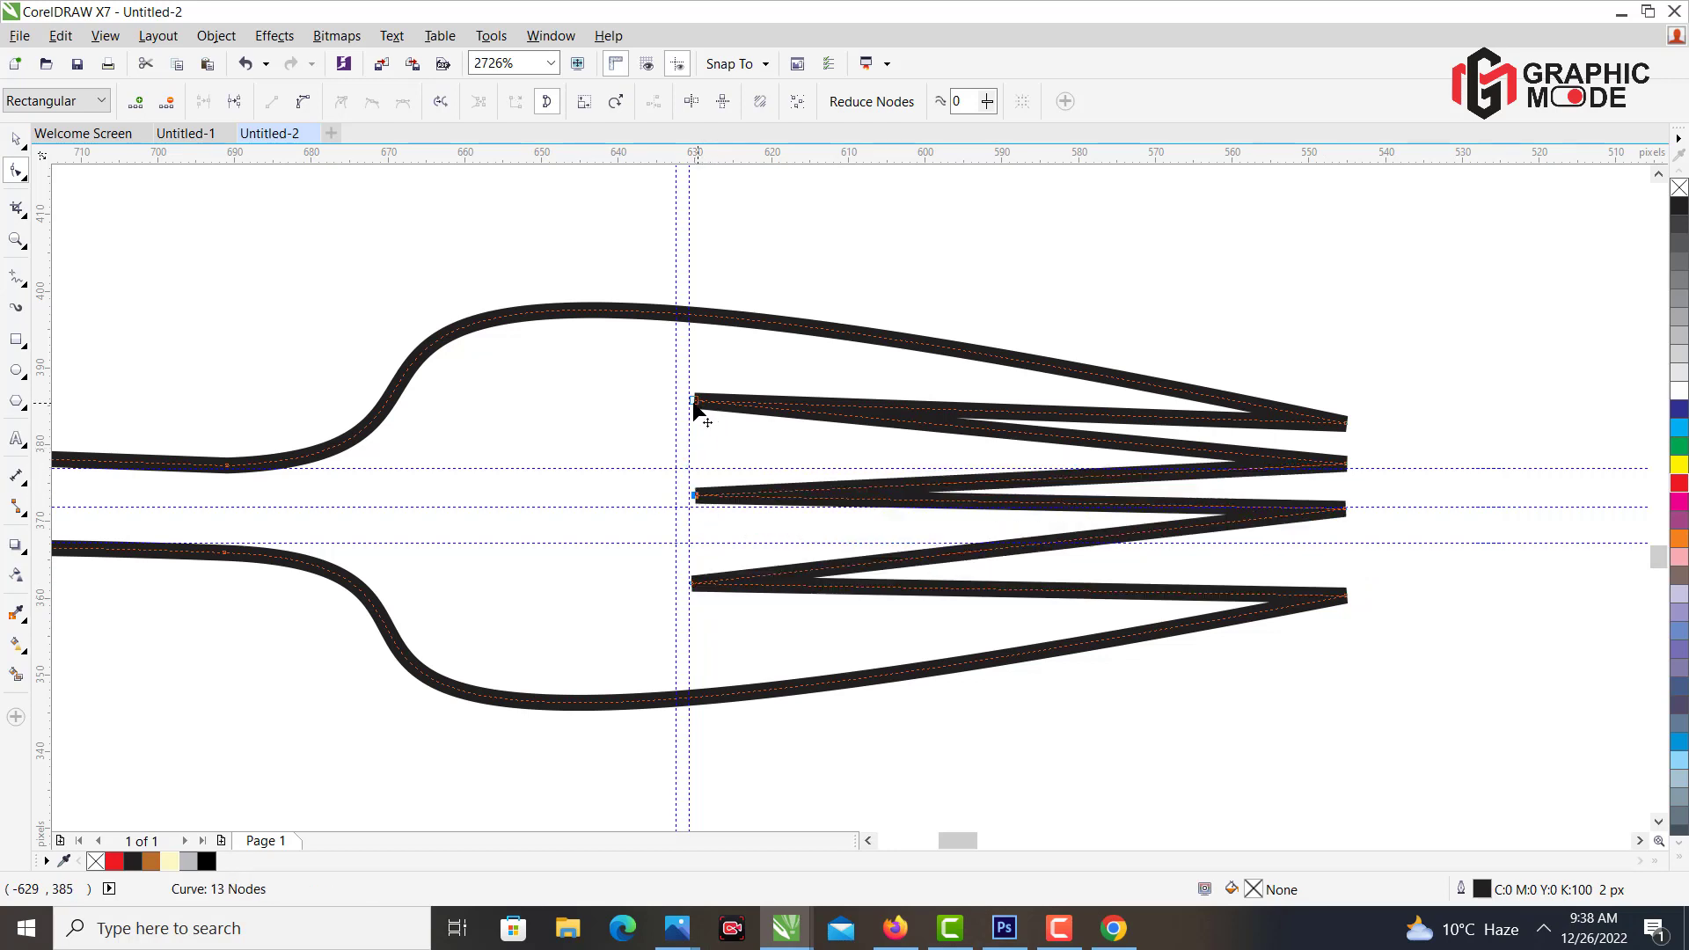
drag(694, 400, 674, 407)
drag(694, 500, 675, 490)
drag(690, 584, 672, 579)
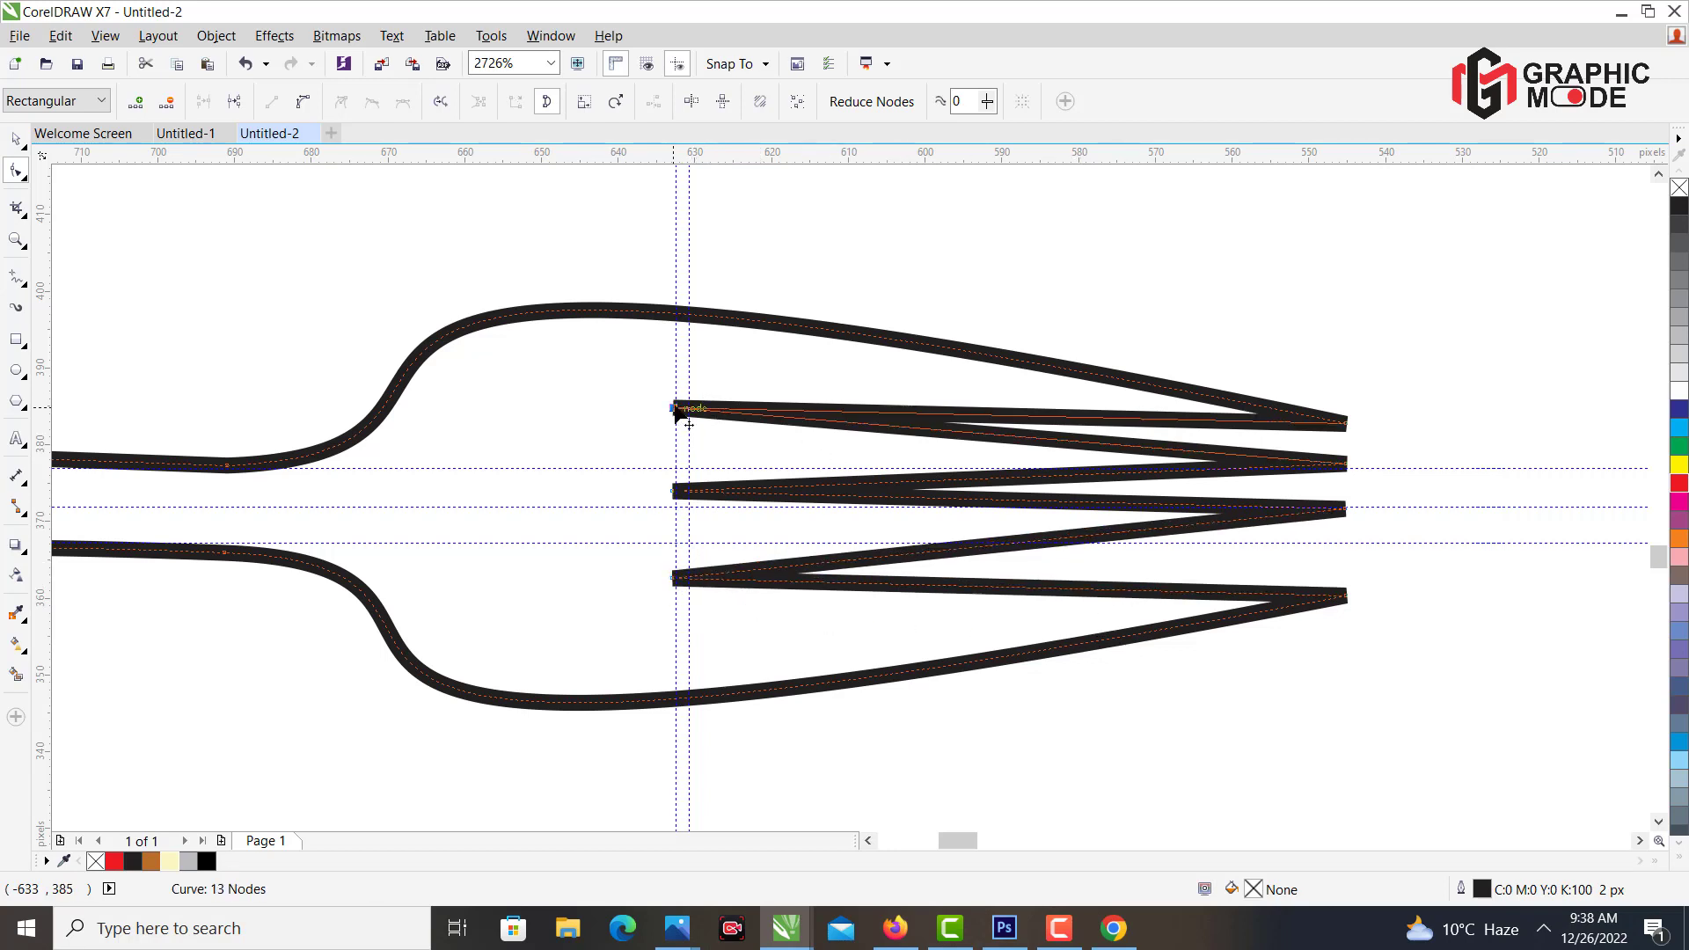
drag(673, 580, 674, 588)
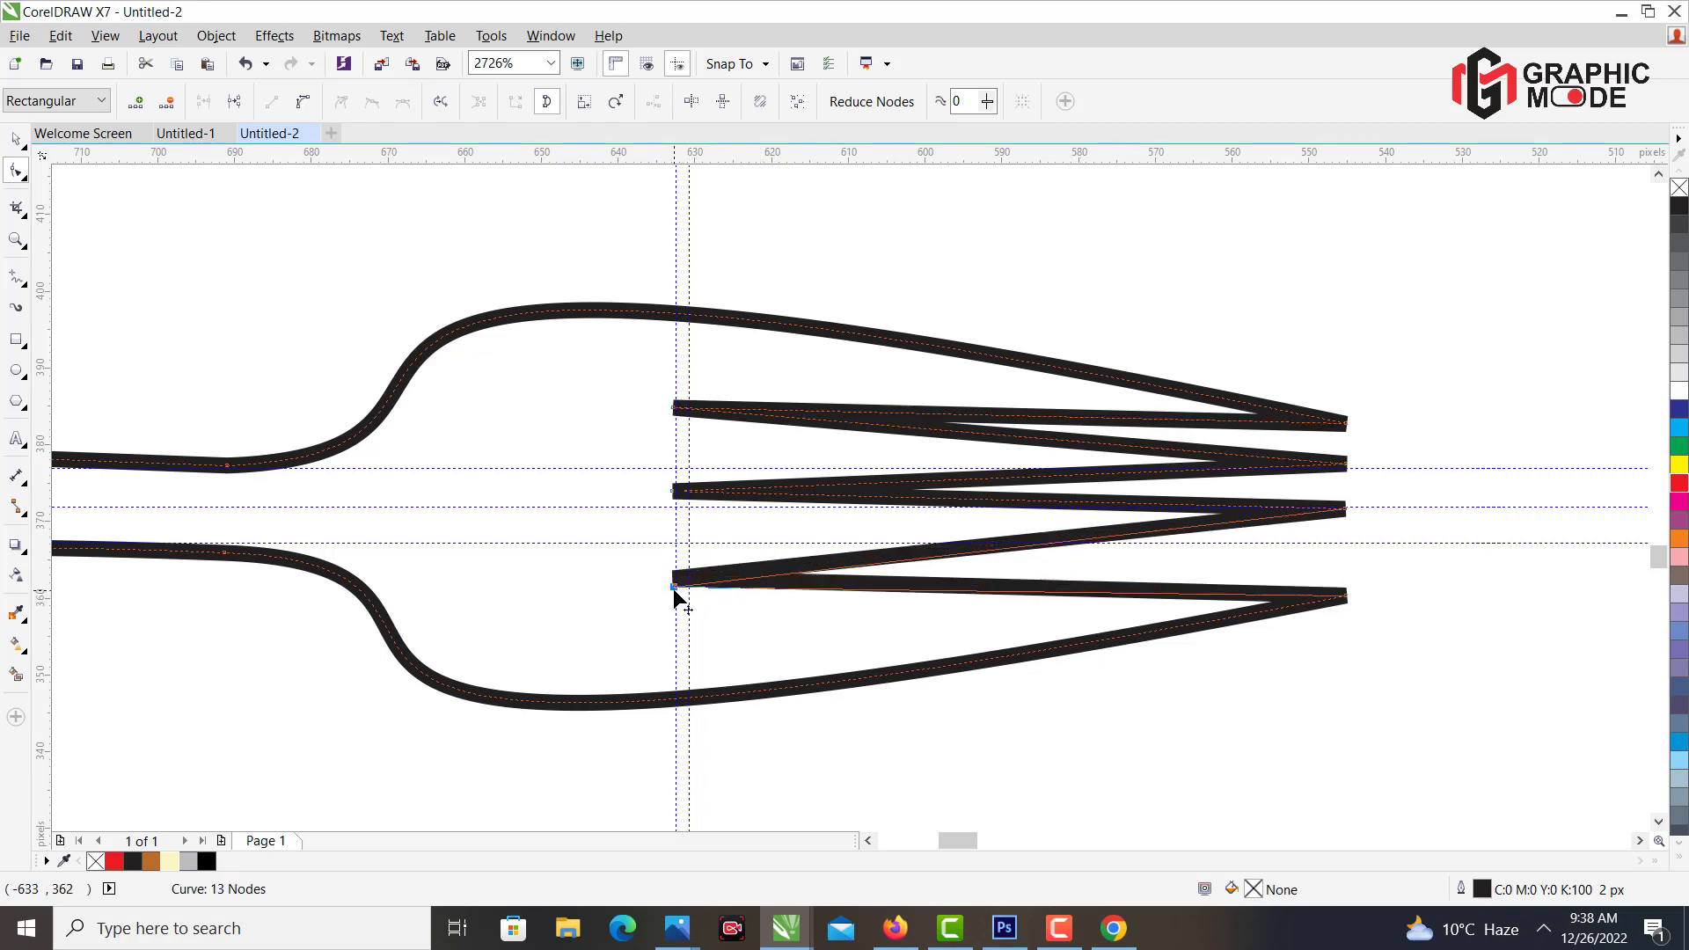
drag(1346, 508, 1345, 529)
click(1394, 498)
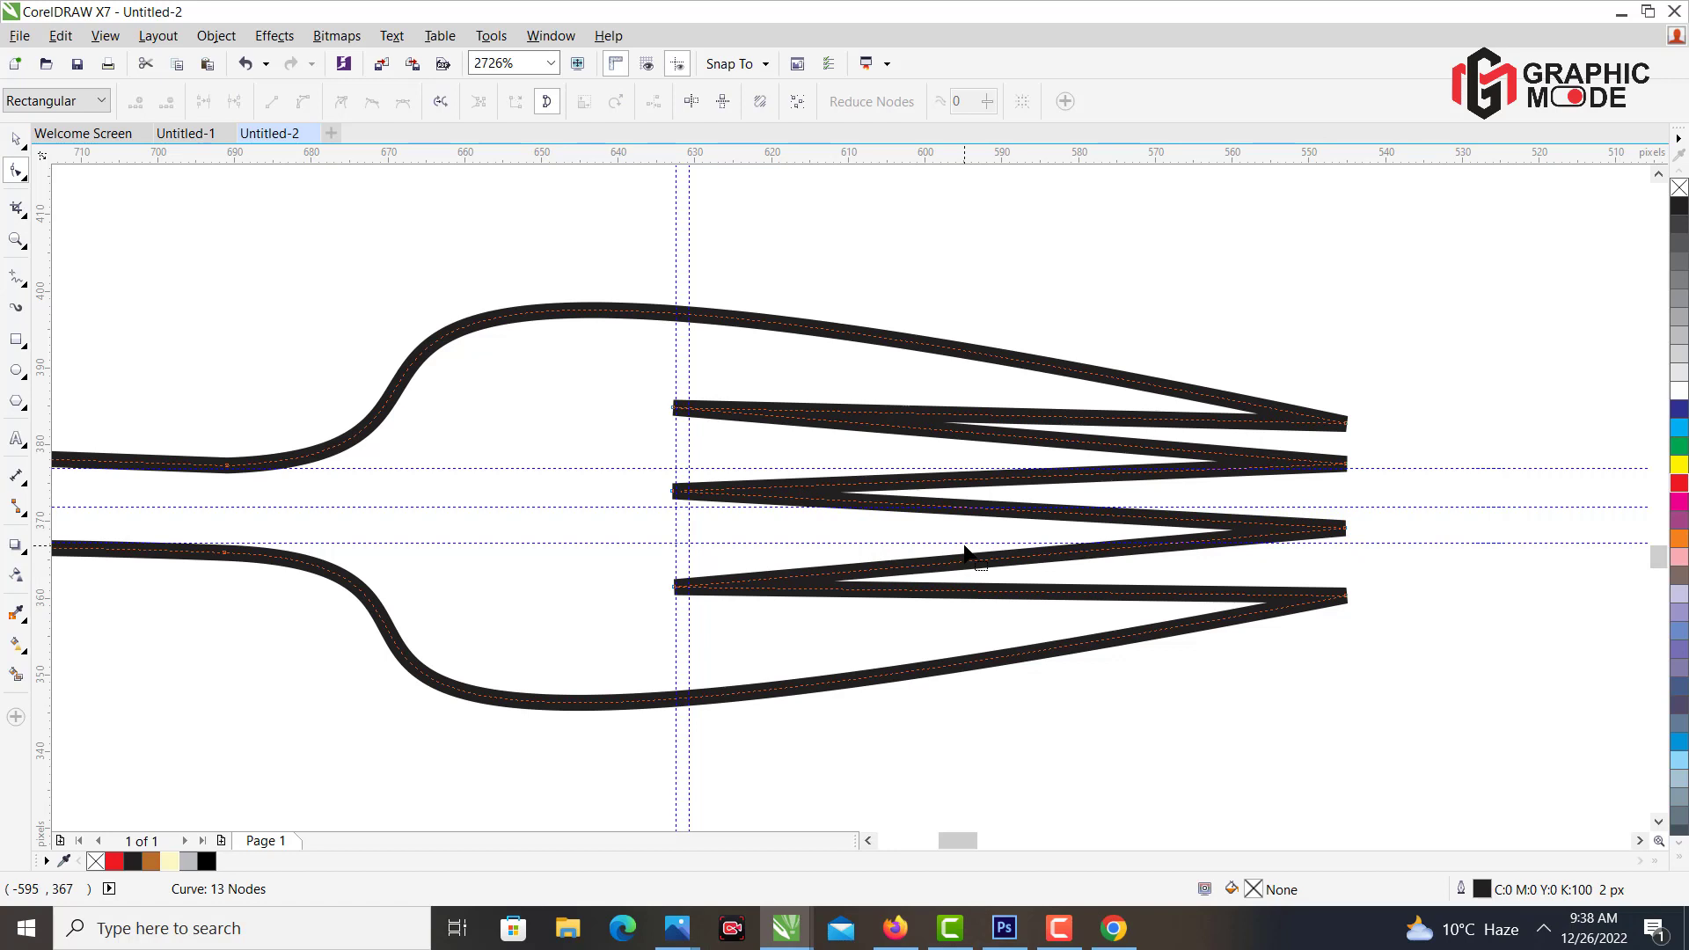
Set the fork shape's outline width to Hairline.
click(16, 139)
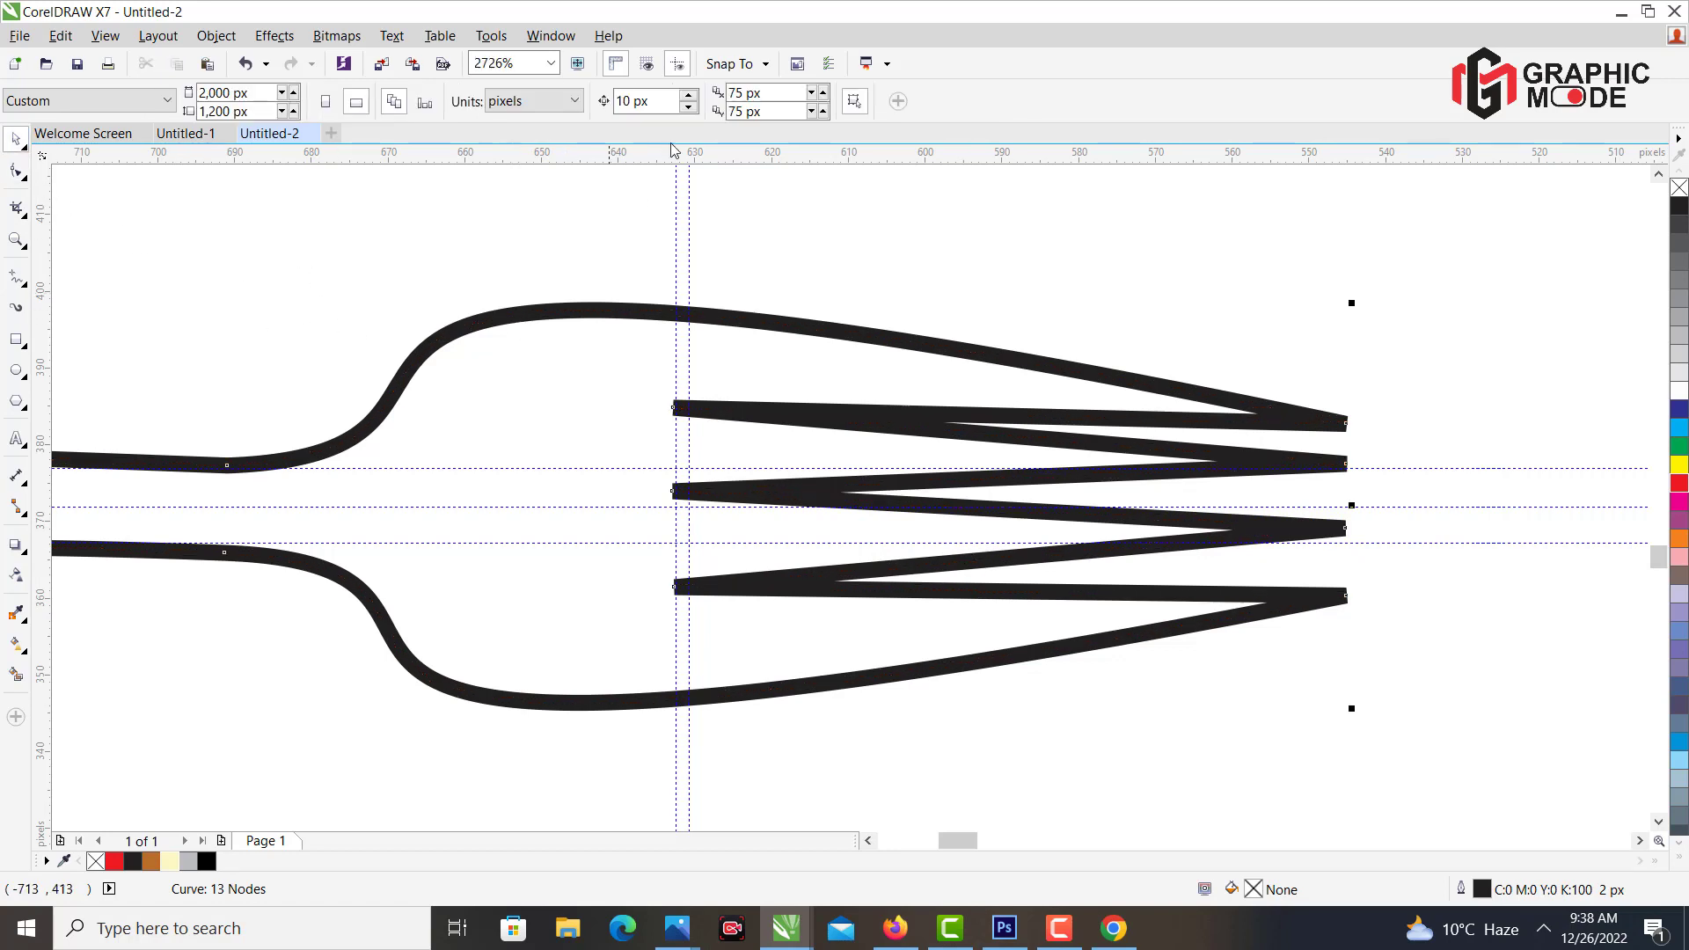
click(616, 101)
click(658, 101)
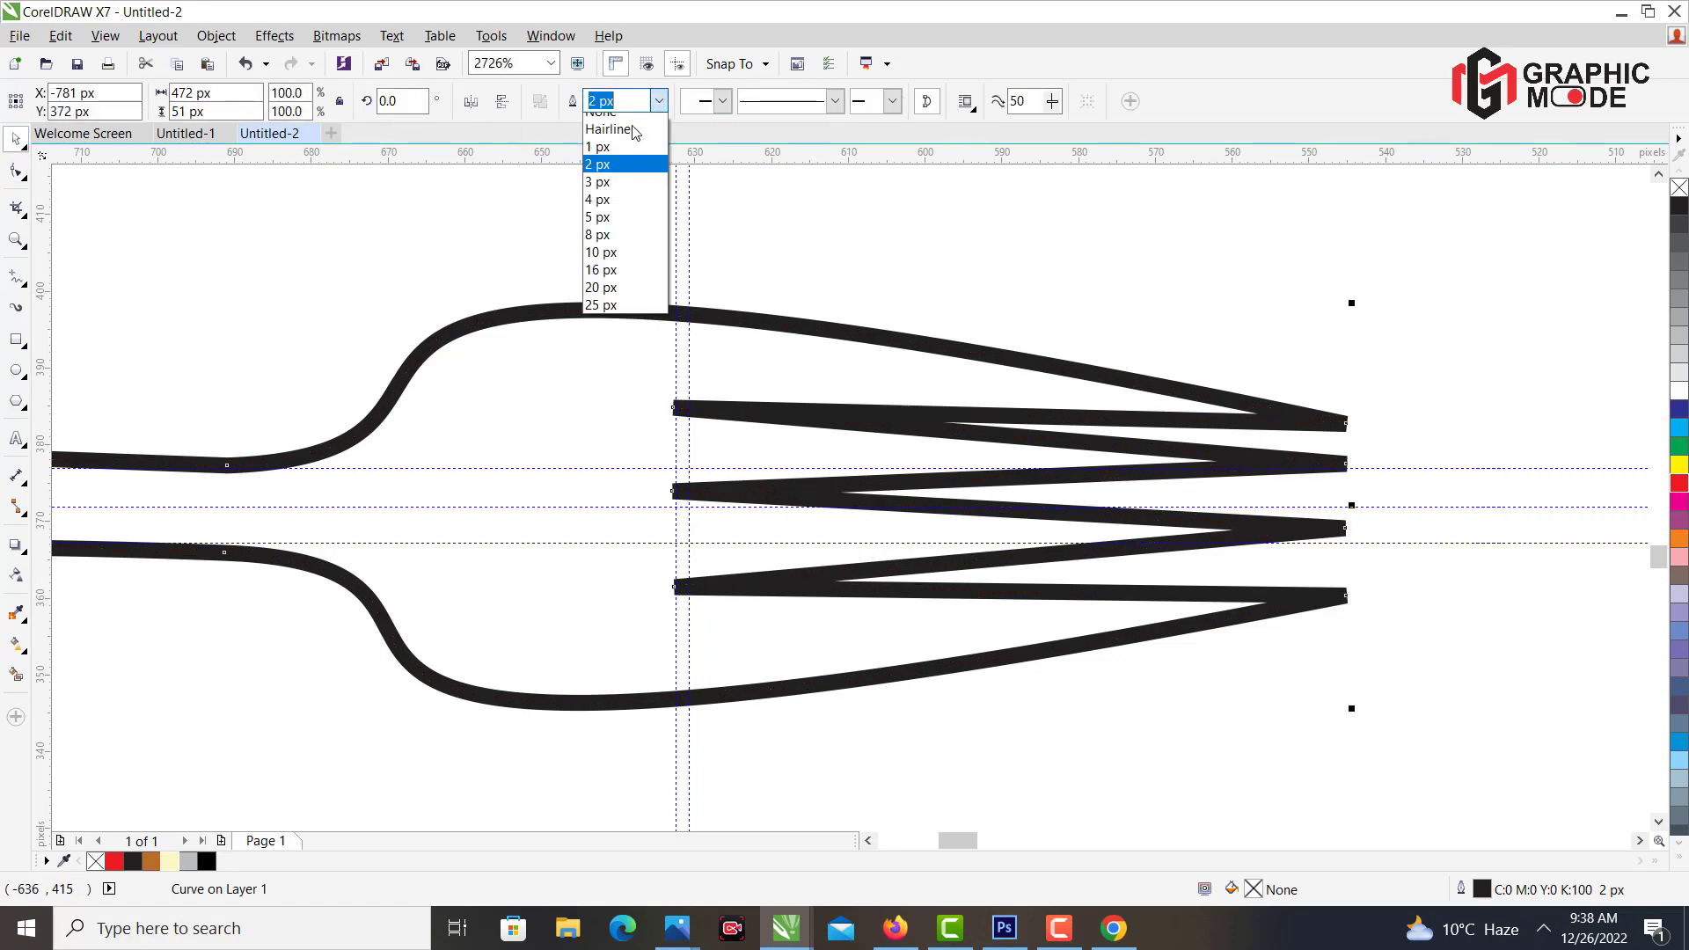
click(609, 282)
click(80, 201)
Flatten the inner ends of the three notches by adding a second node to each and aligning the end nodes with the x = -631 px guideline.
click(16, 239)
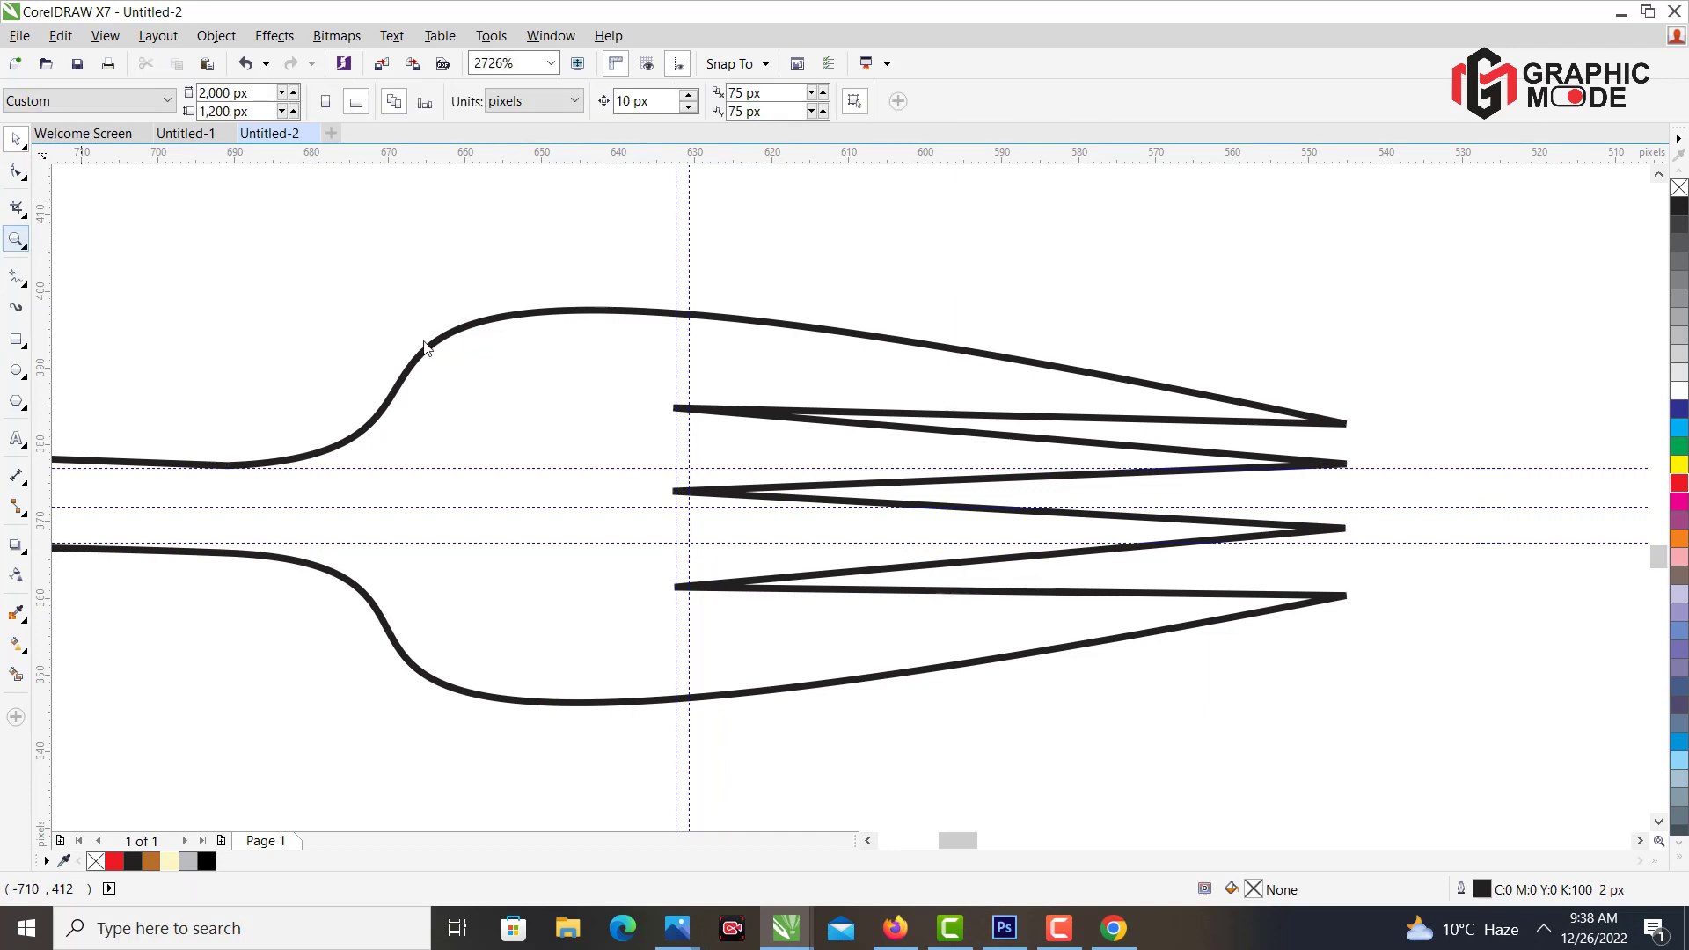
drag(633, 275, 1318, 727)
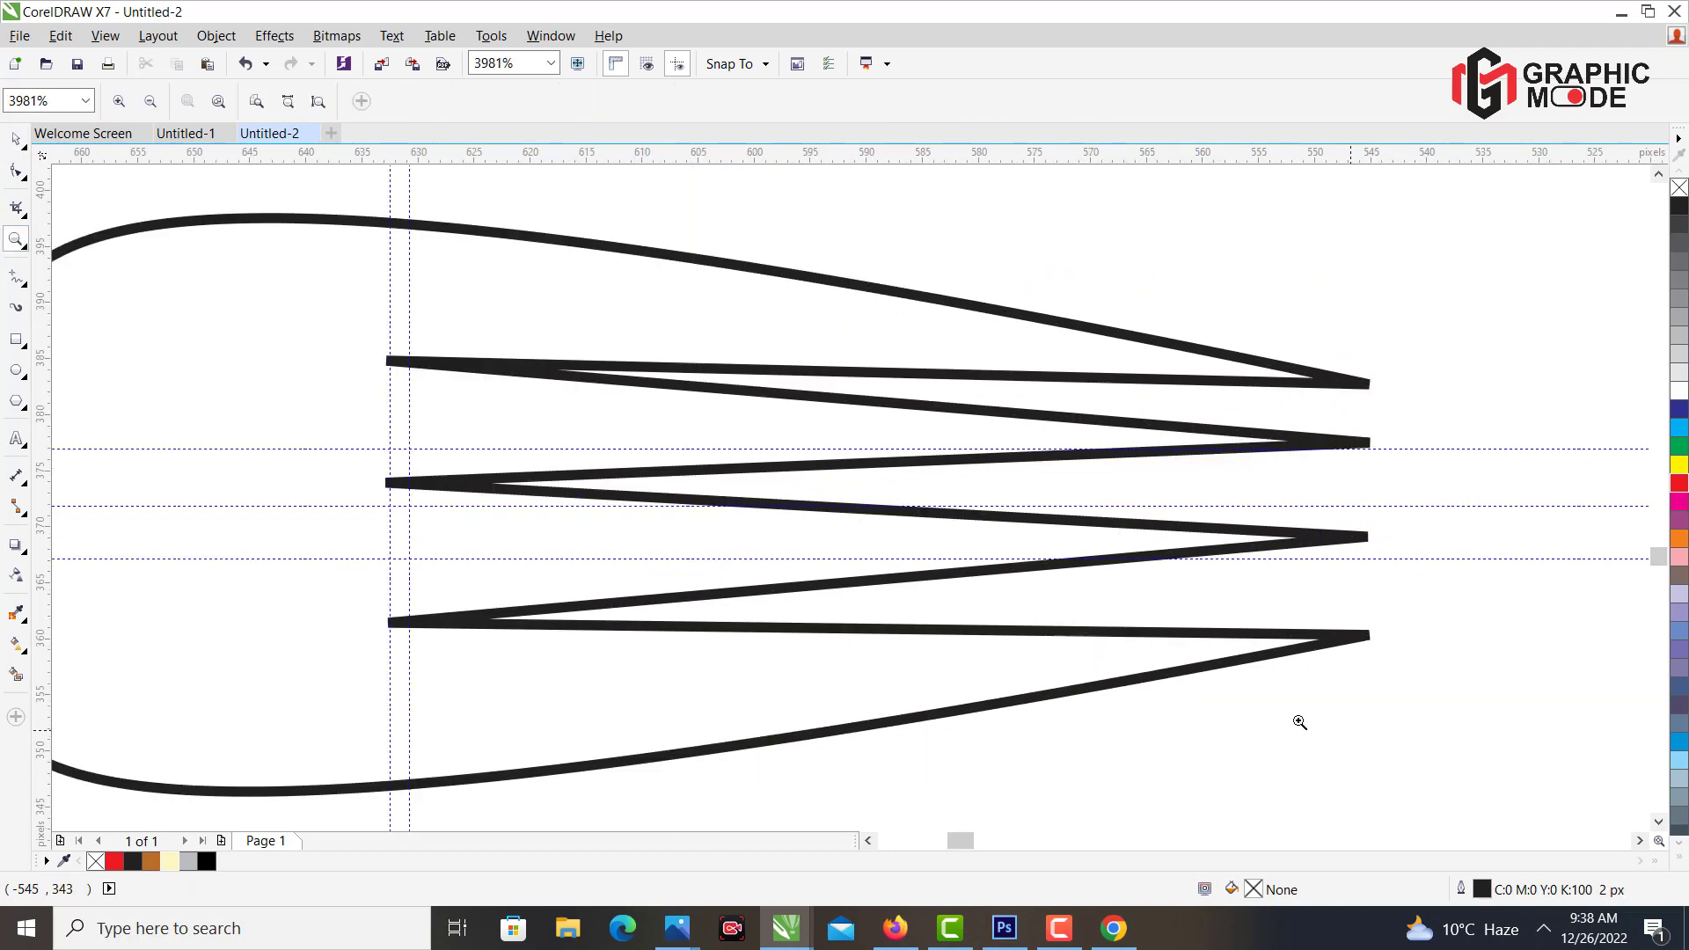
click(17, 170)
click(624, 628)
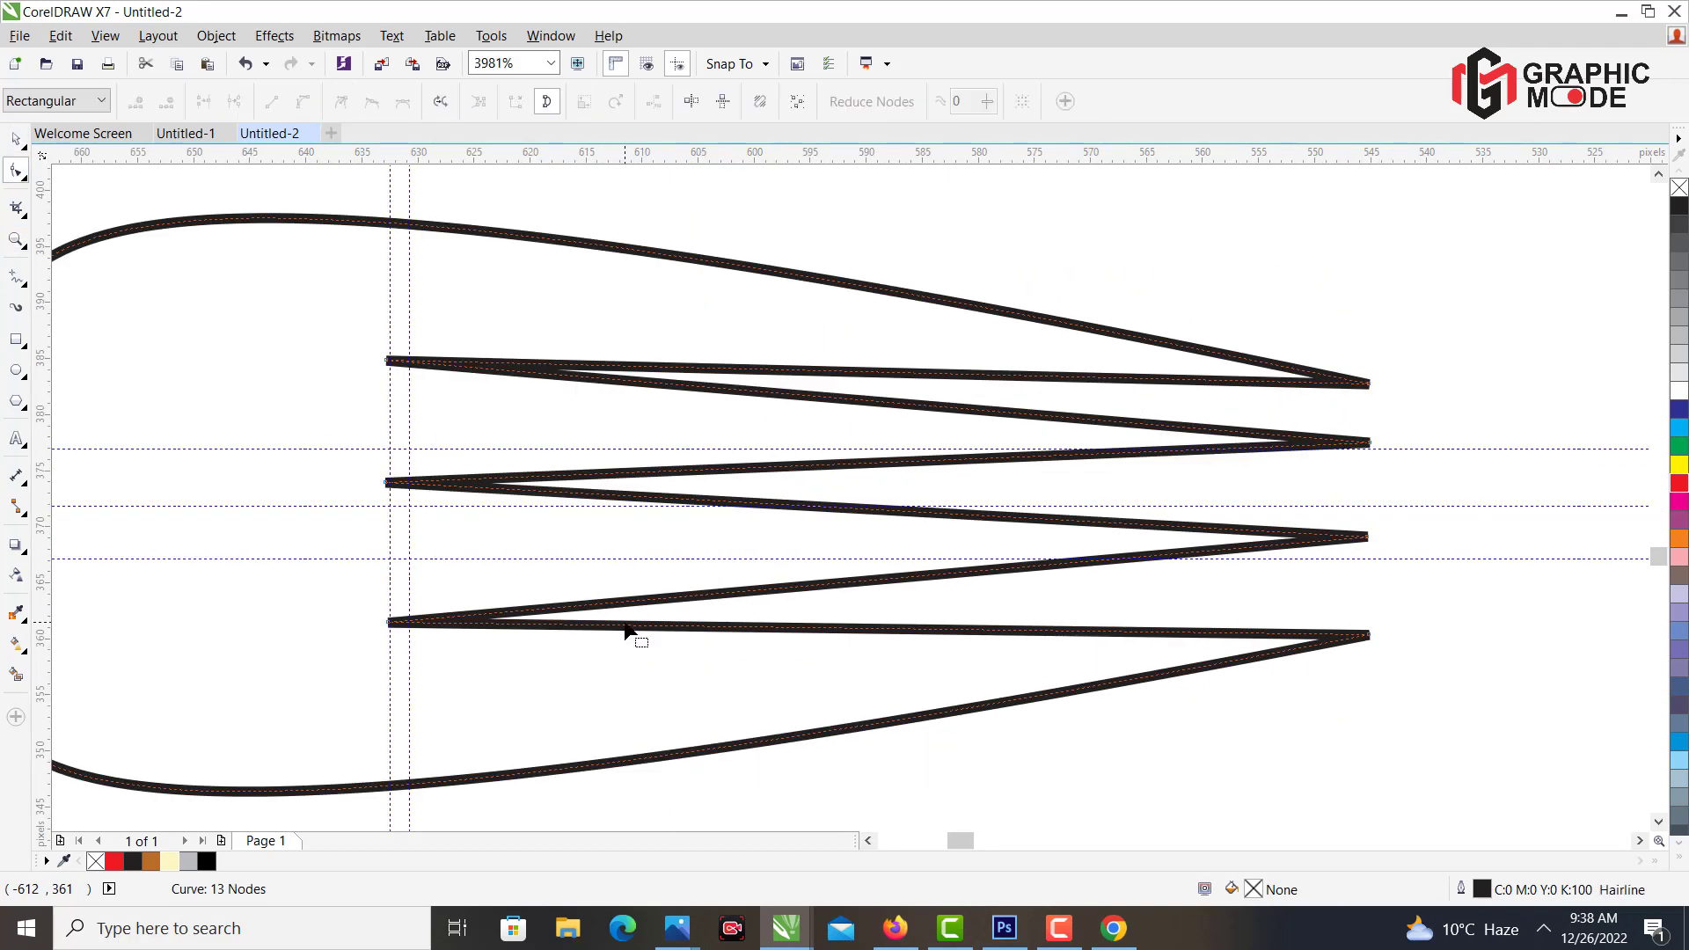
drag(625, 625, 410, 650)
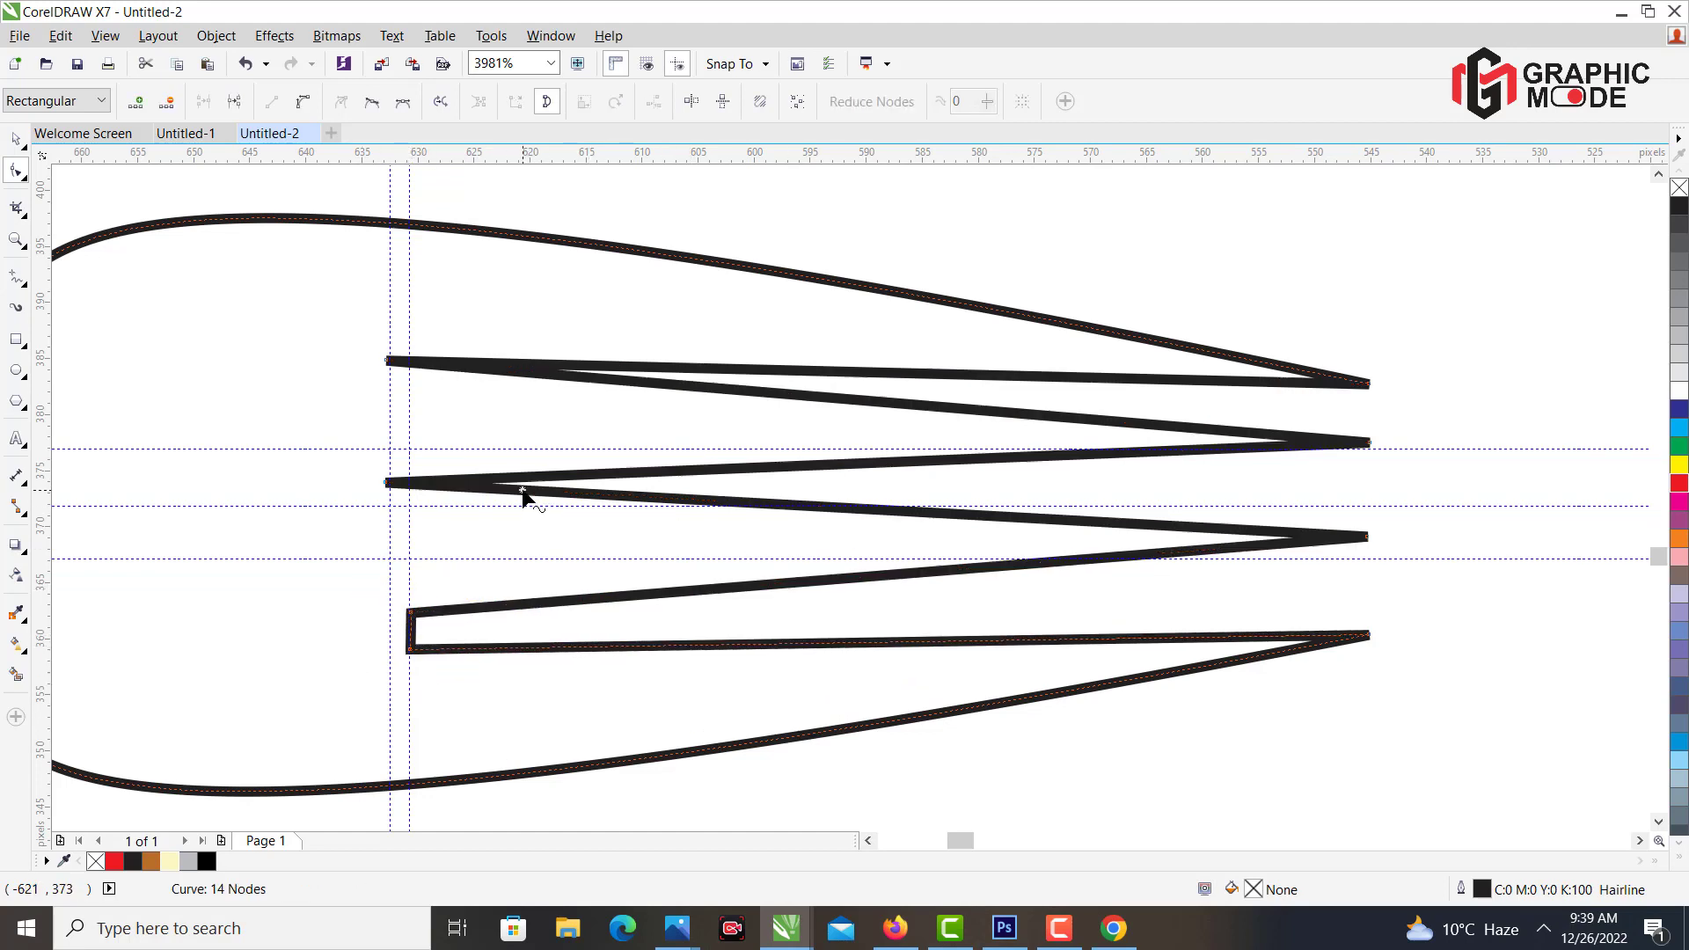
drag(527, 492, 410, 476)
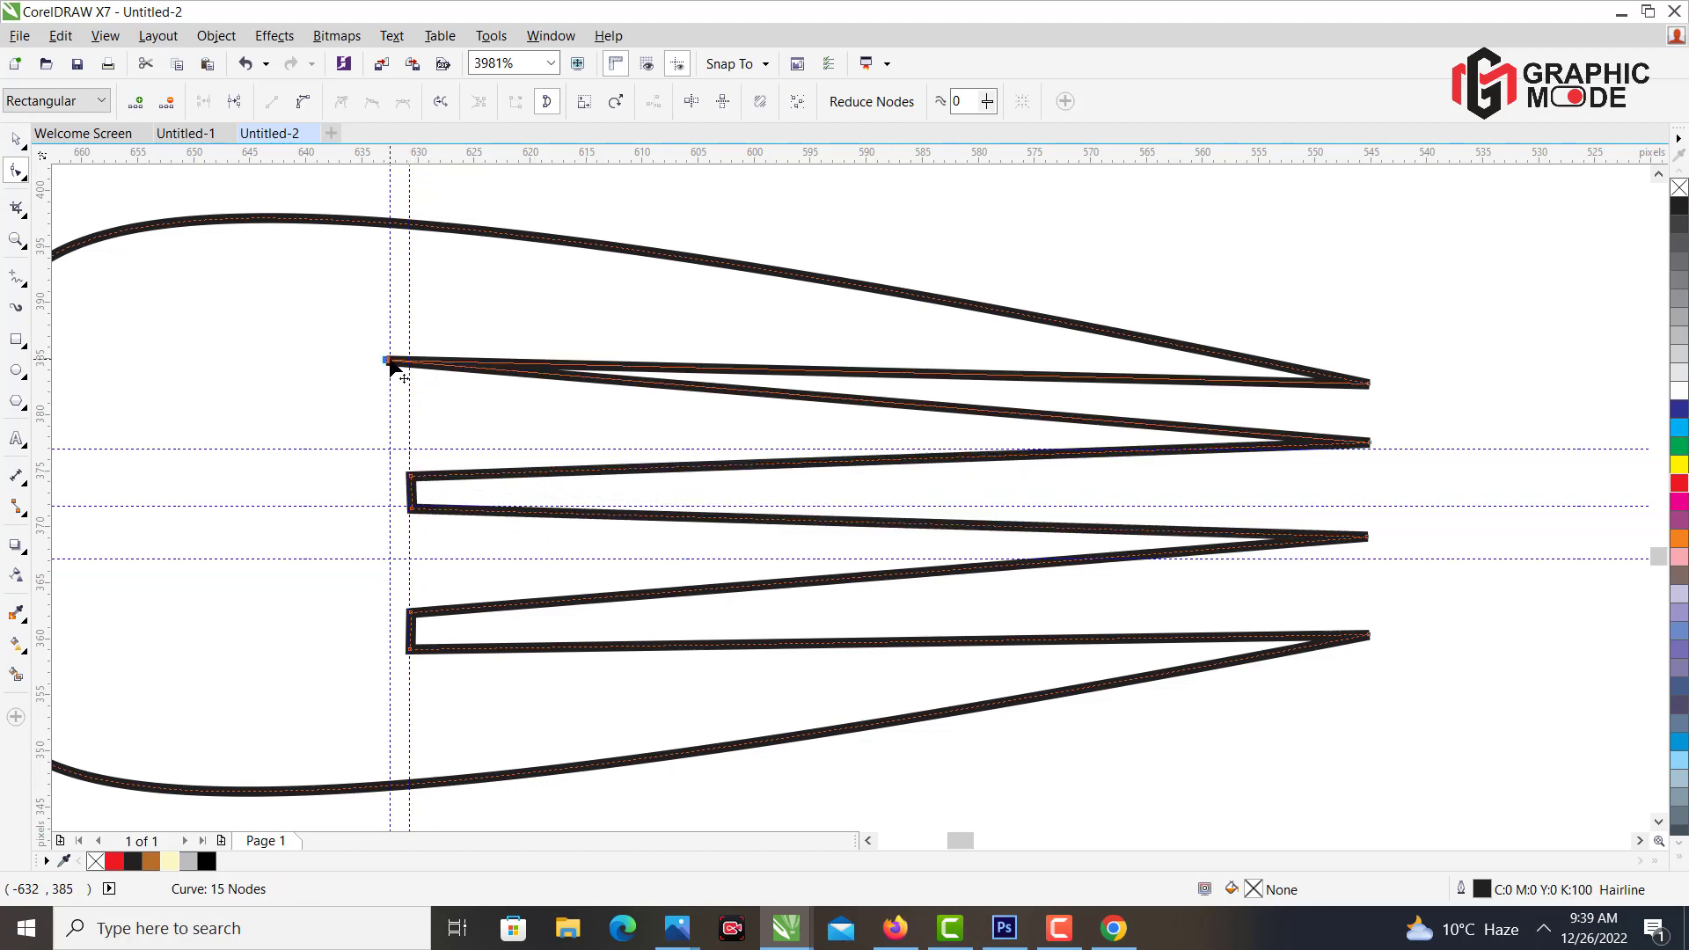
drag(389, 361, 410, 344)
drag(615, 366, 454, 460)
Convert the upper notch's inner end to a curve and round it outward to the x = -633 px guideline.
click(16, 240)
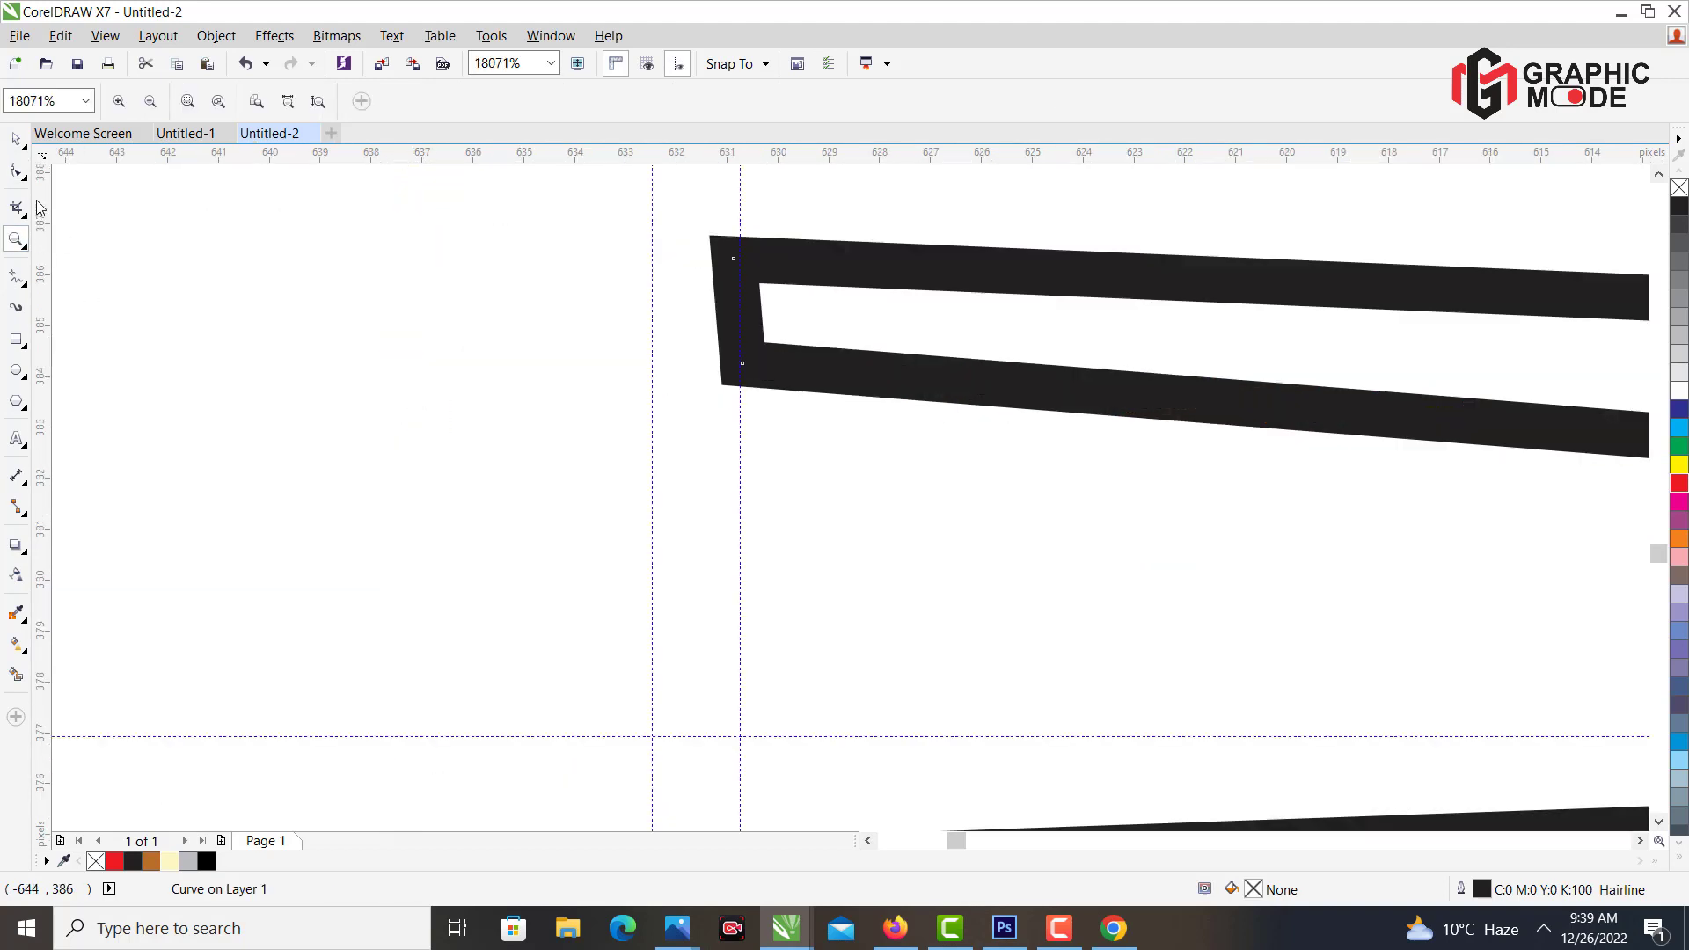
click(15, 172)
drag(734, 260, 646, 269)
click(741, 308)
click(303, 101)
click(743, 365)
click(539, 330)
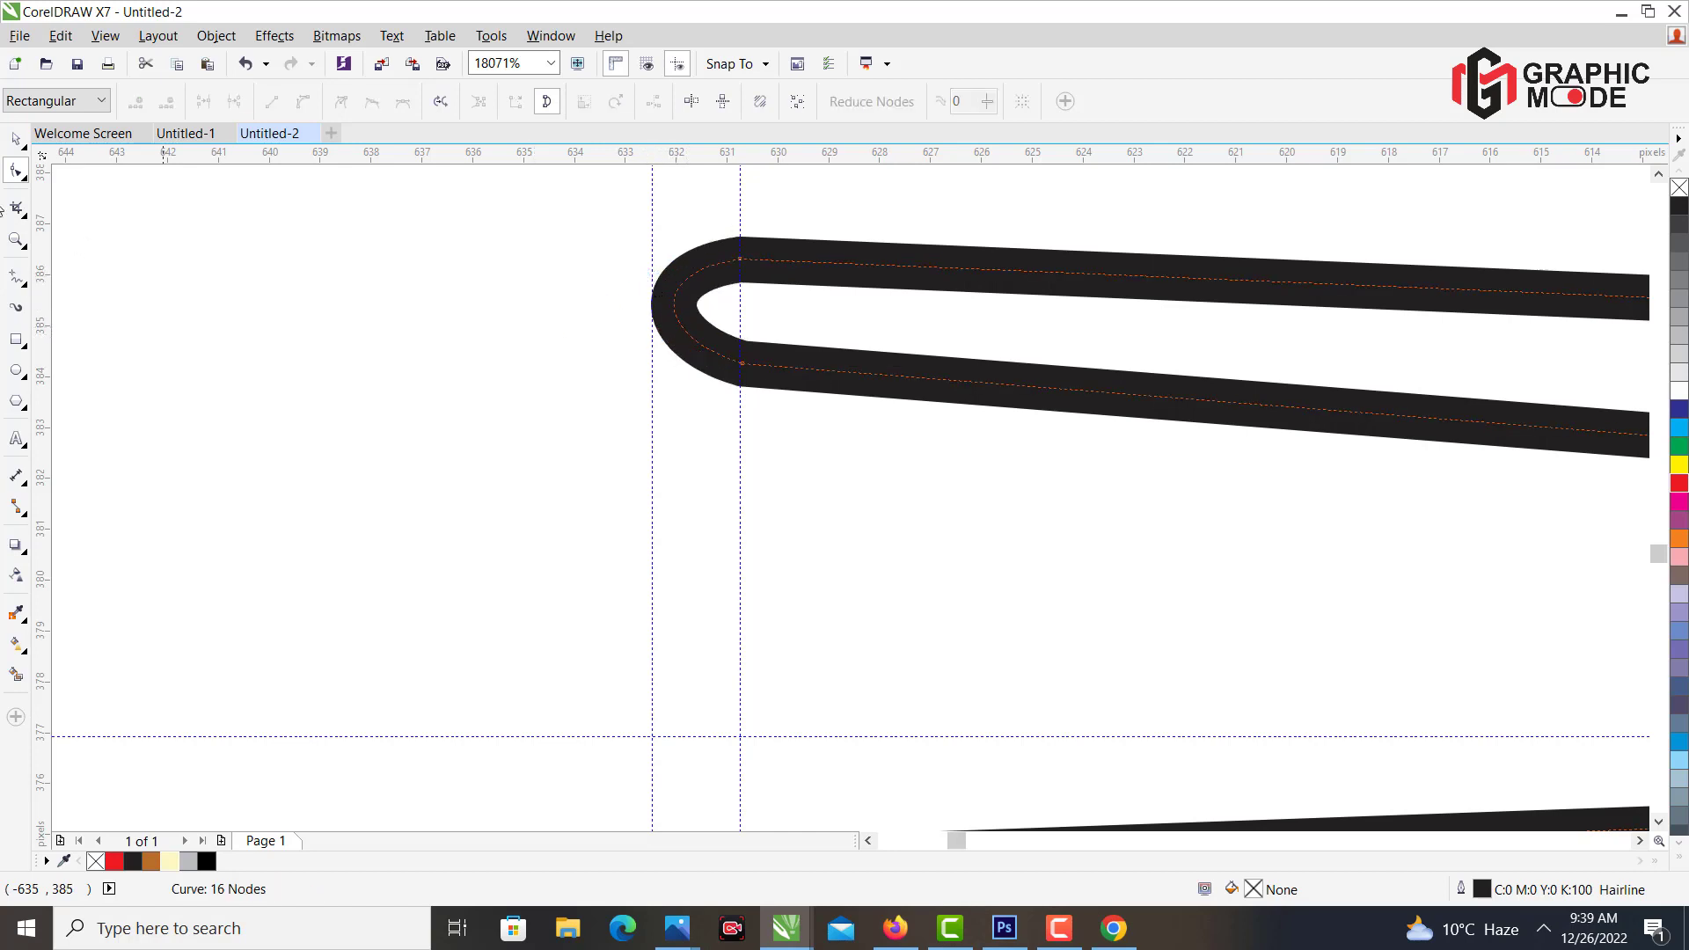
click(18, 240)
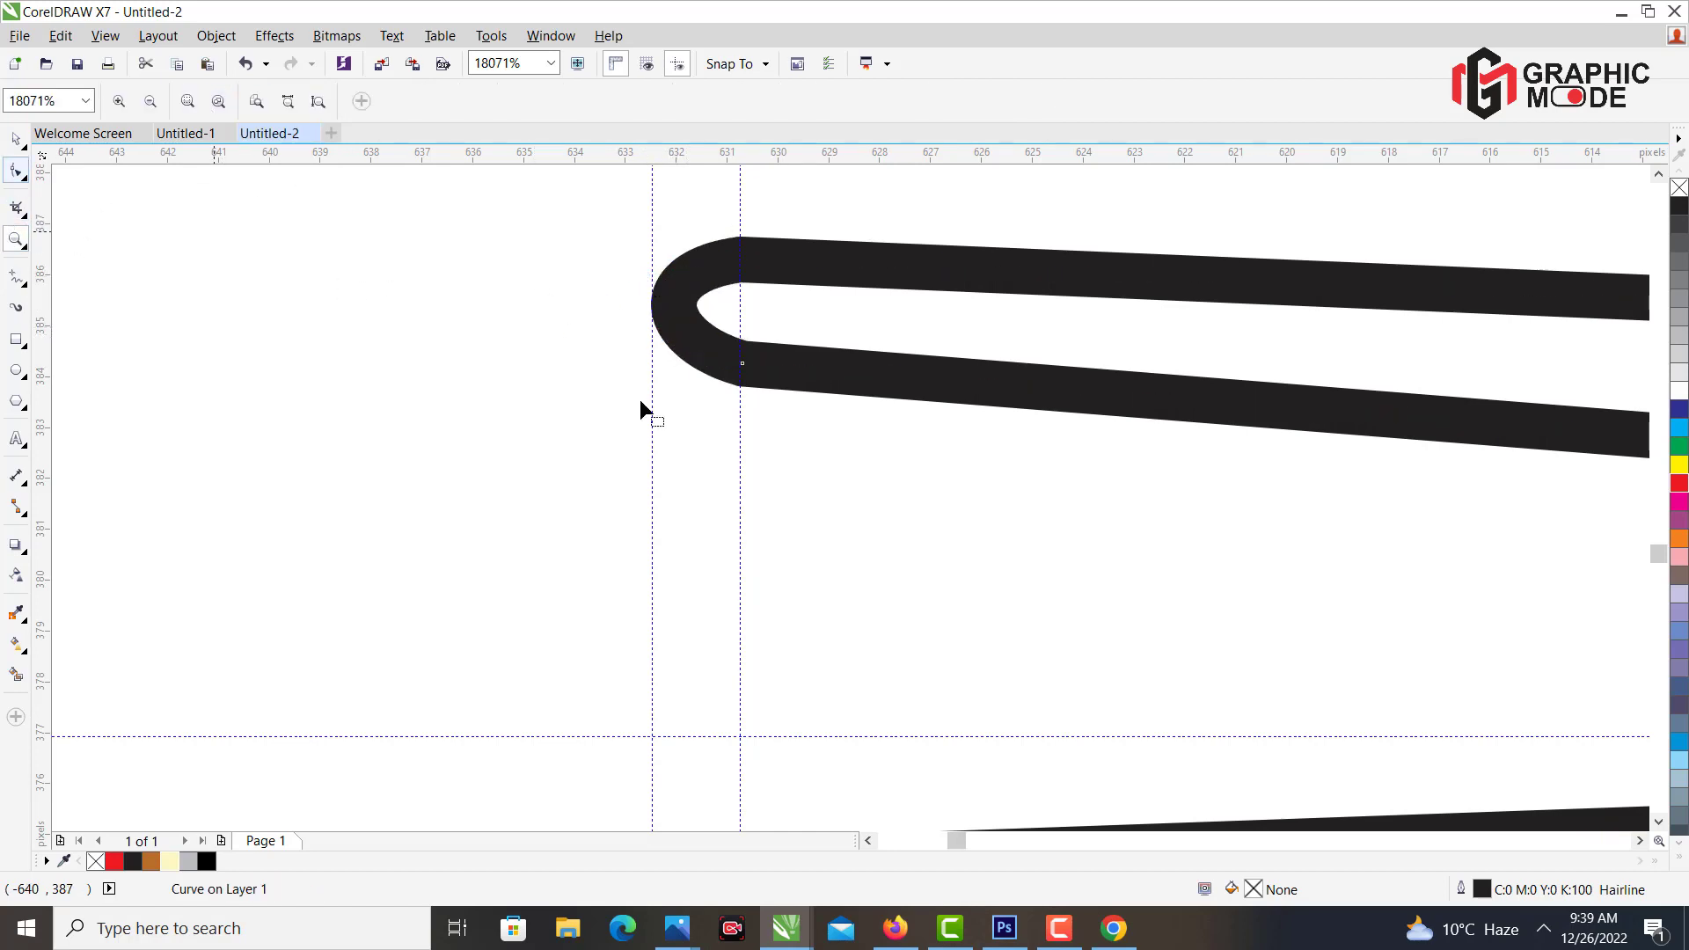
click(743, 280)
click(574, 266)
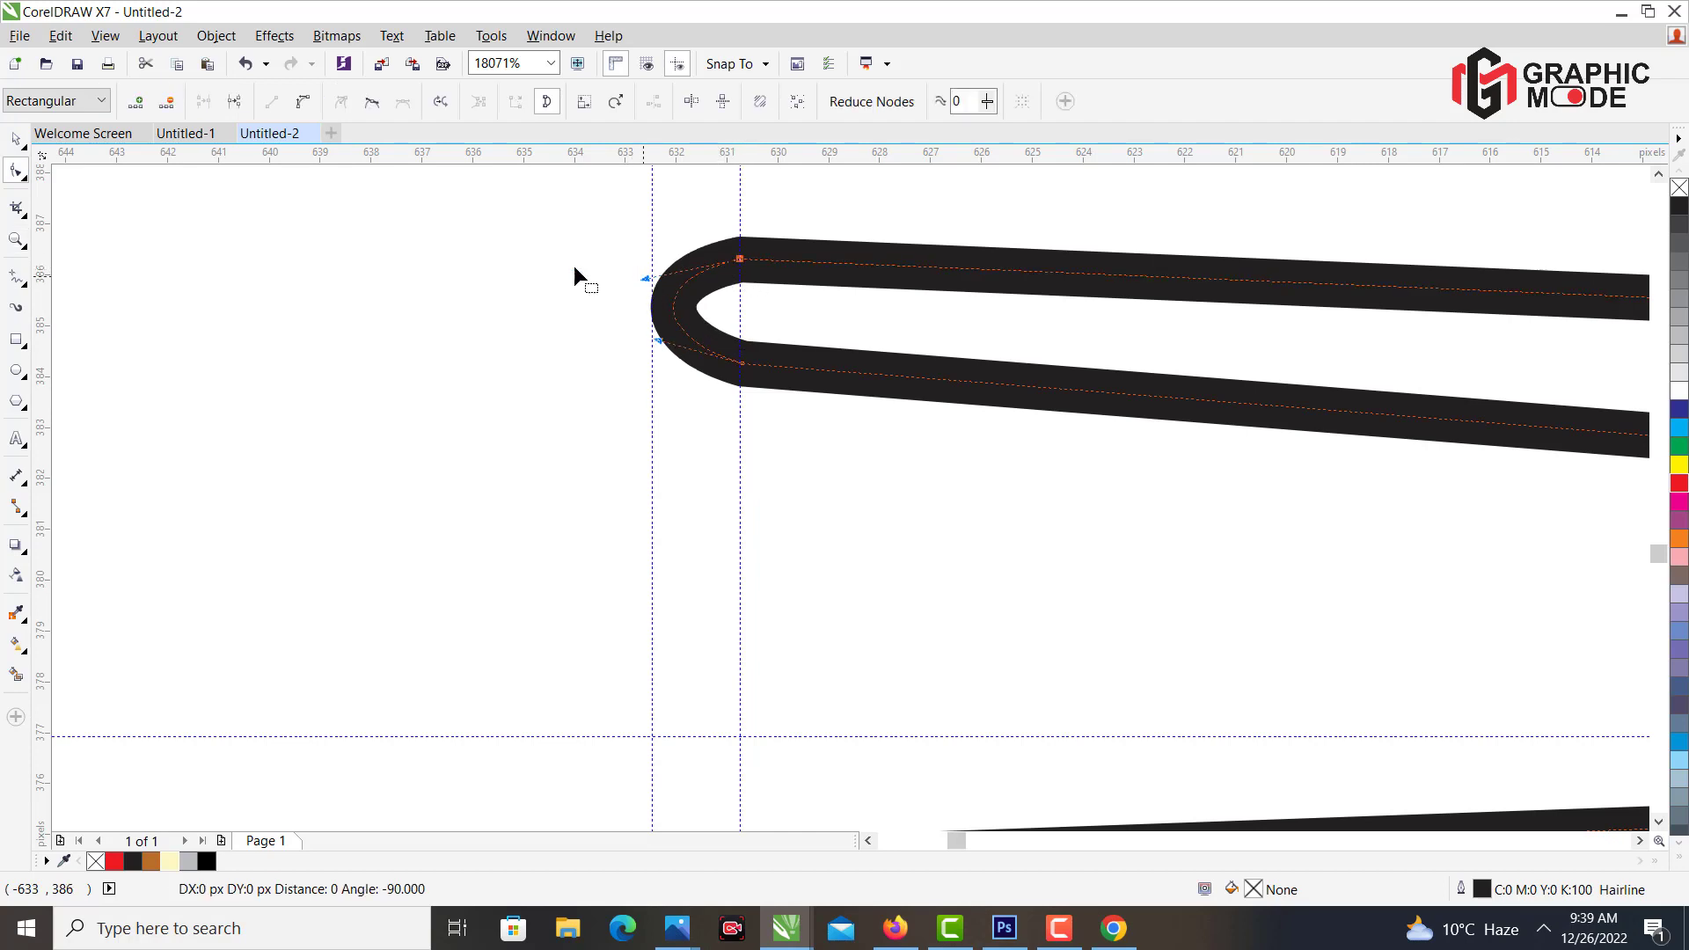
Convert the middle notch's inner end to a curve, bulge it to the x = -633 px guideline, and even out its handles.
click(16, 239)
click(149, 102)
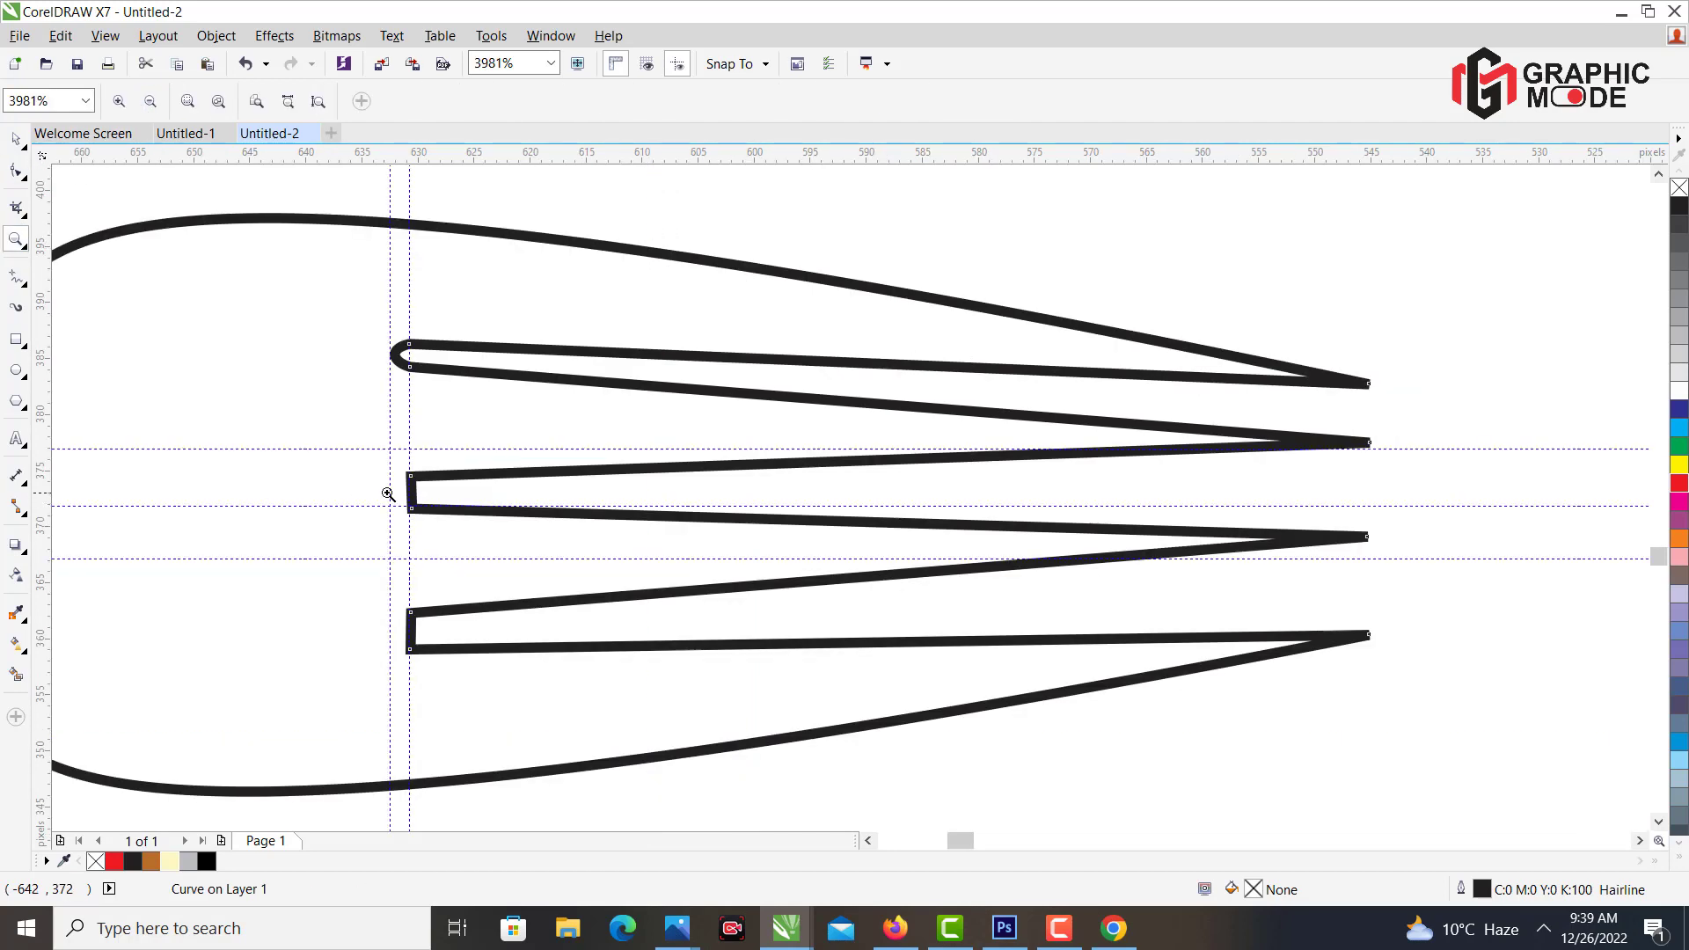
drag(383, 462, 453, 526)
click(17, 172)
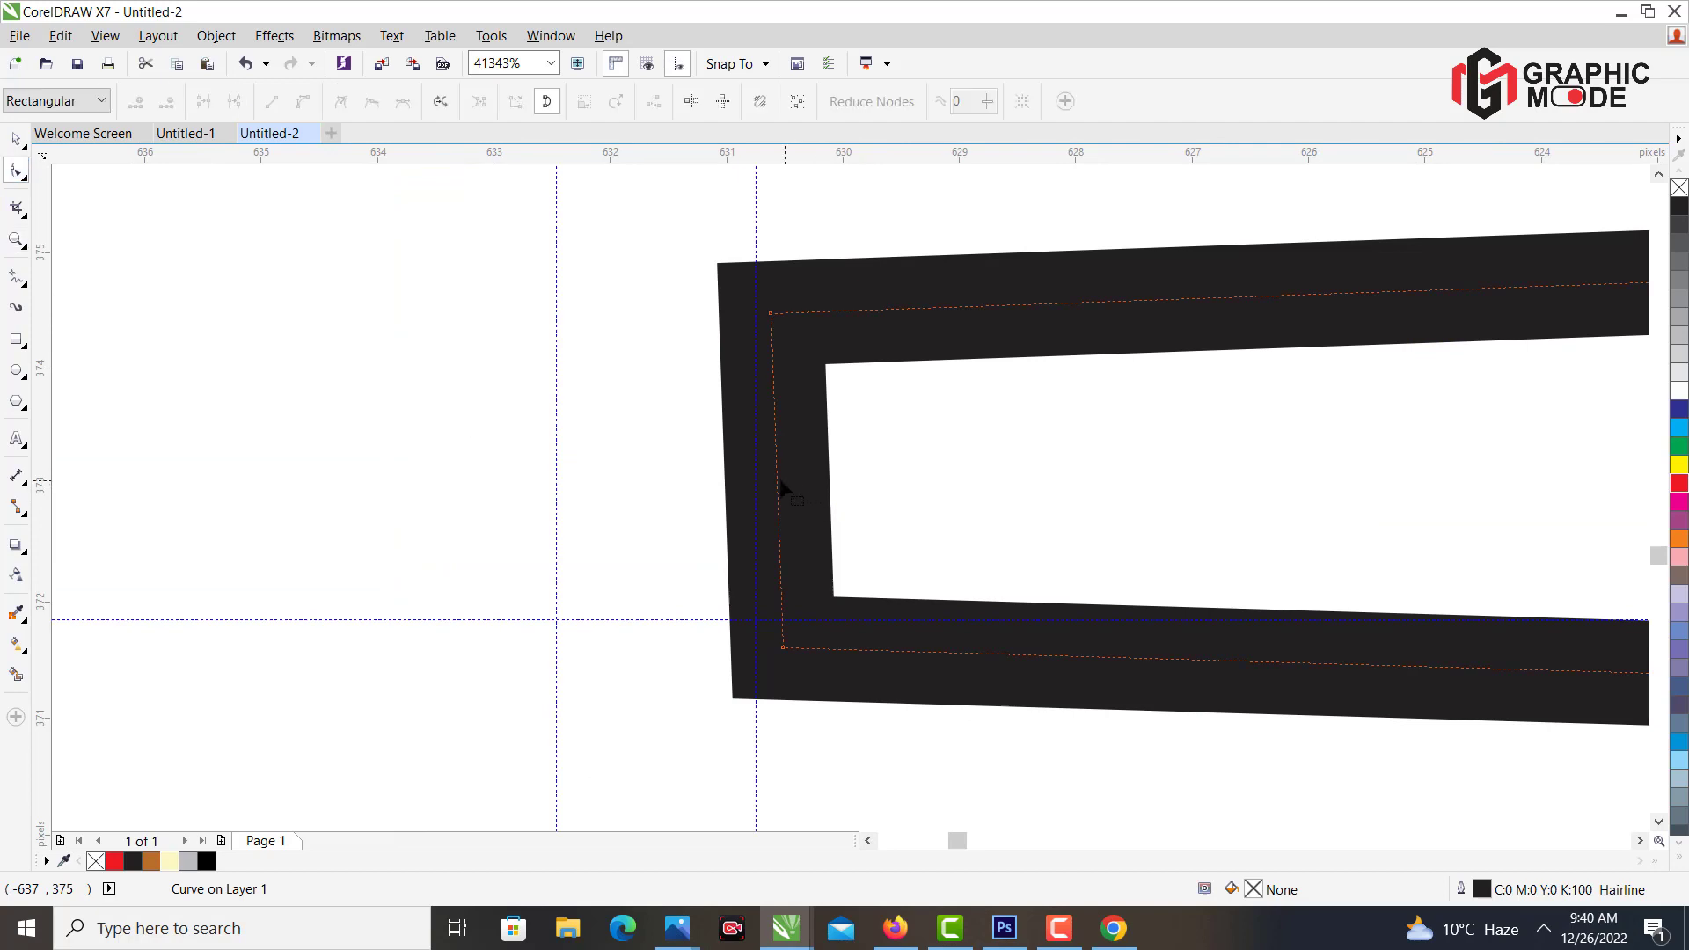
click(308, 108)
click(777, 473)
drag(777, 481, 601, 461)
click(770, 315)
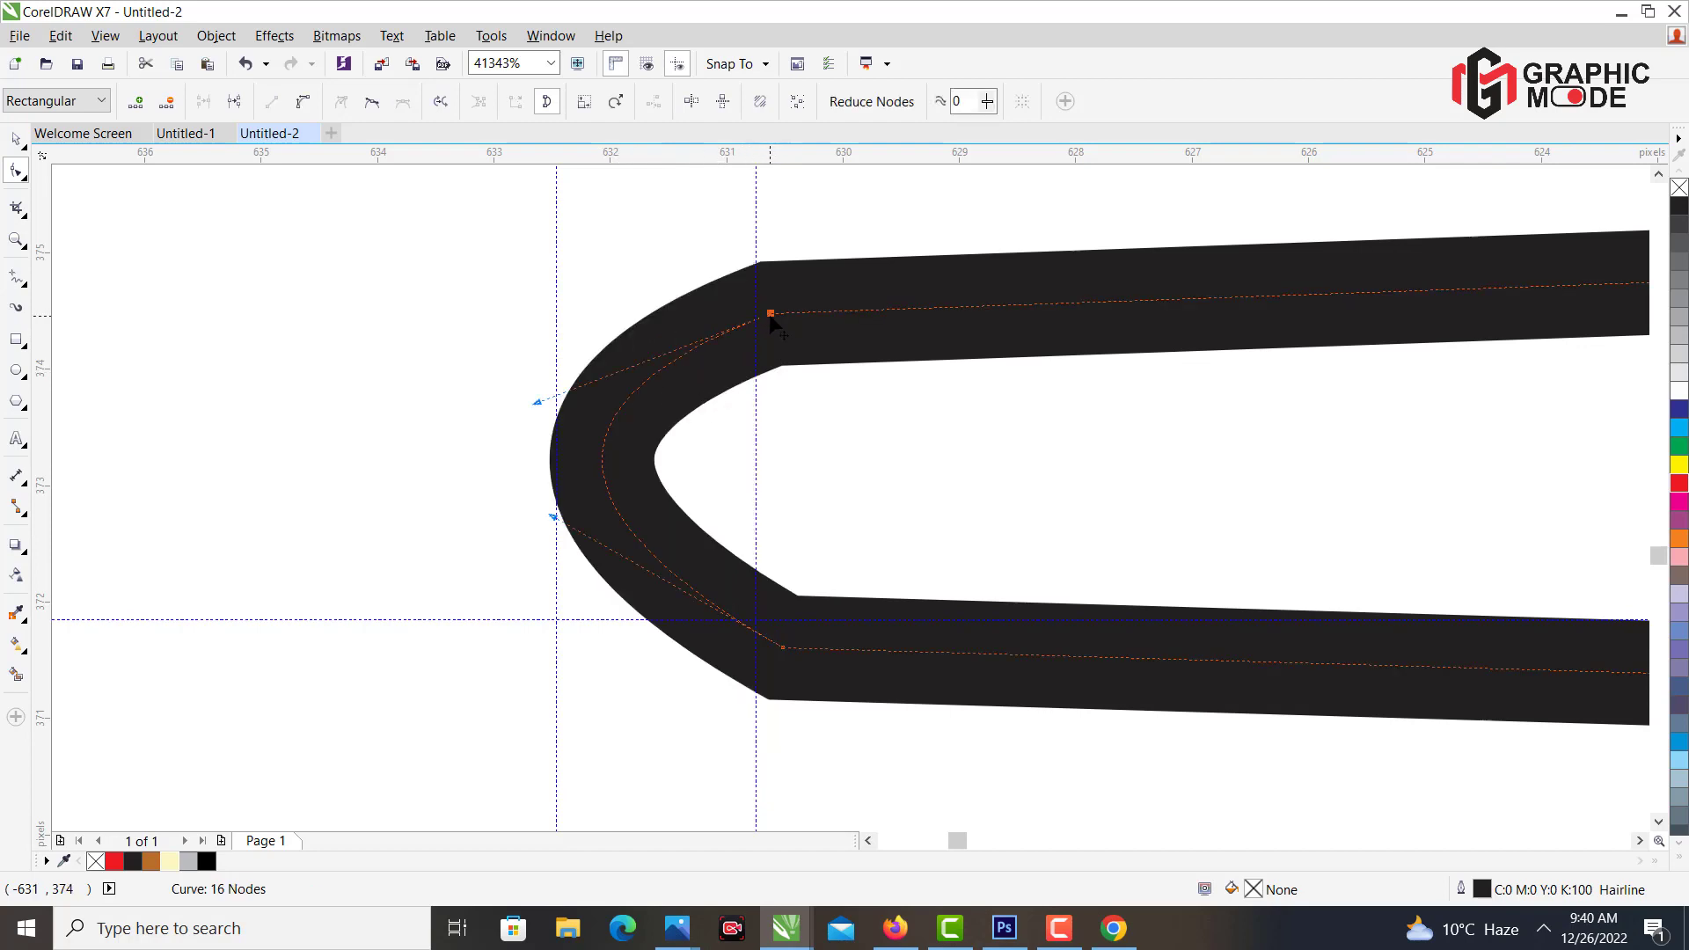
drag(536, 398, 527, 358)
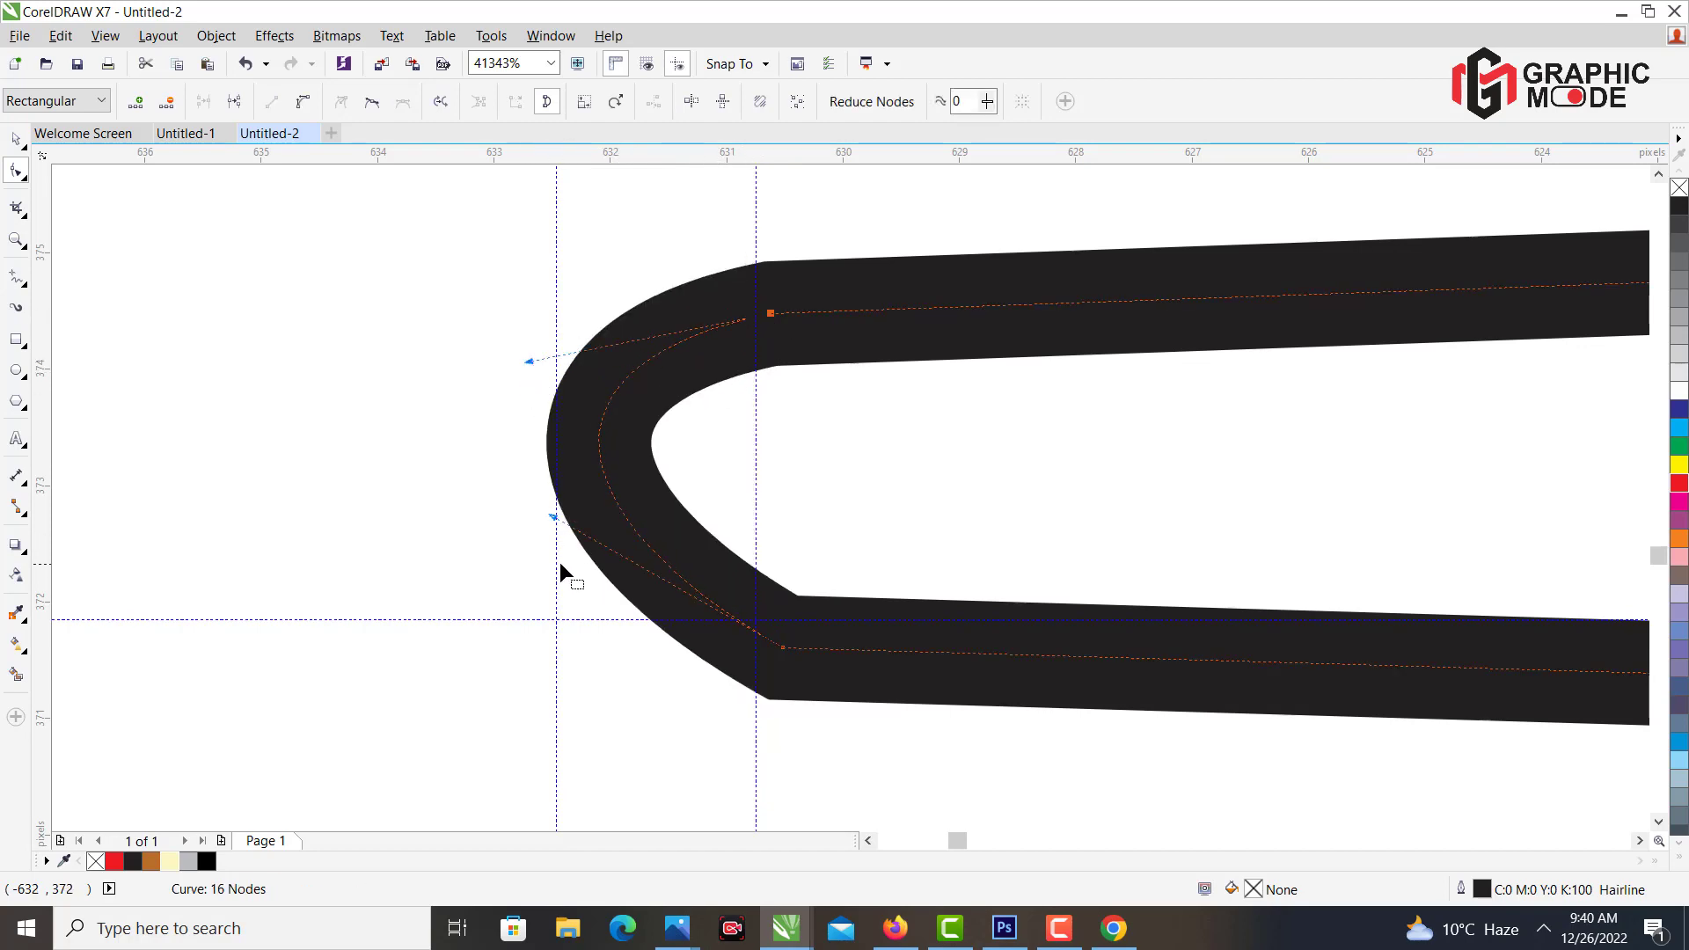
drag(551, 517, 560, 593)
click(466, 502)
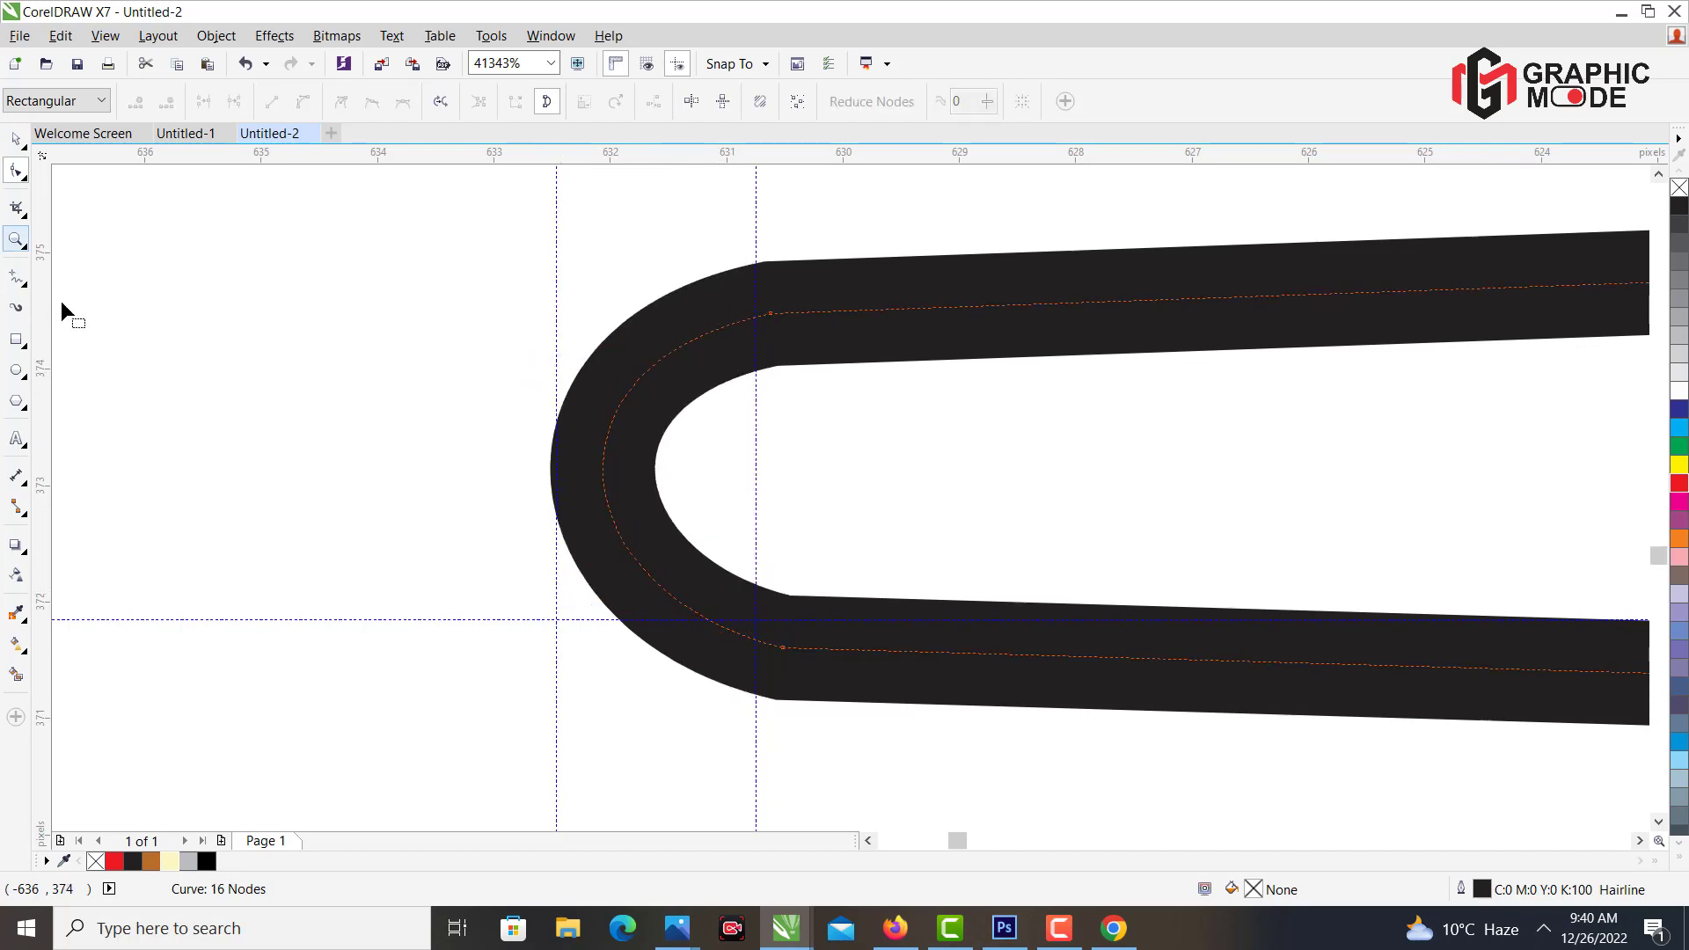
Round the lowest notch's inner end out to the x = -633 px guideline and balance its two curve handles.
click(15, 239)
click(152, 102)
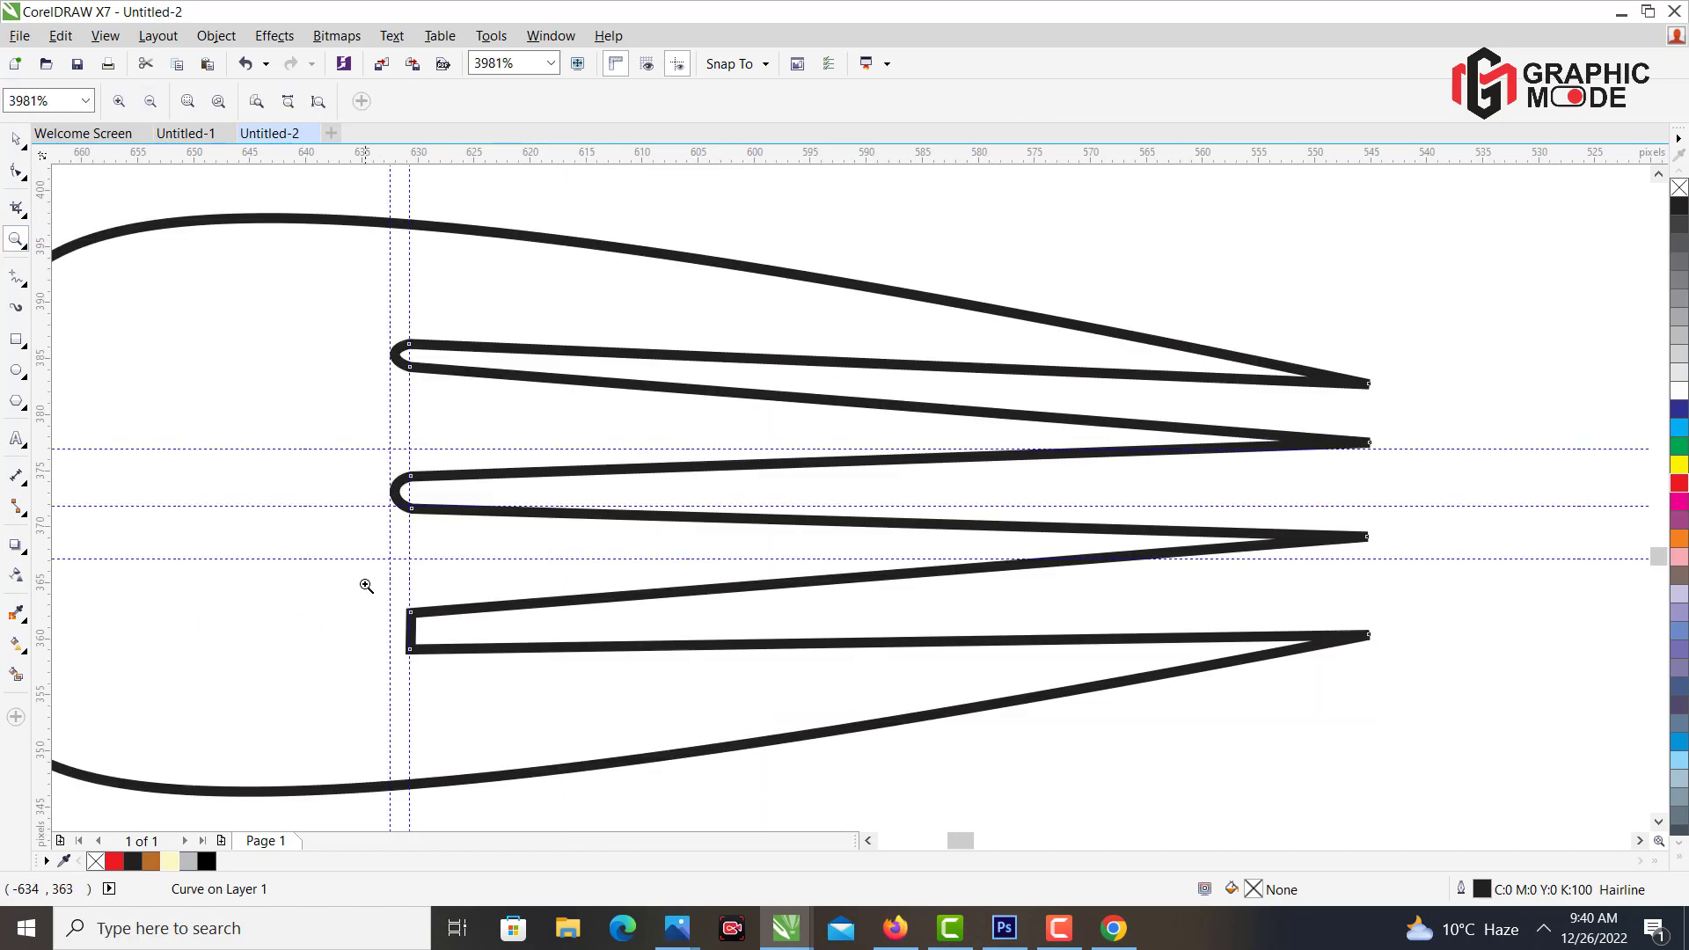
drag(366, 586, 438, 682)
click(16, 170)
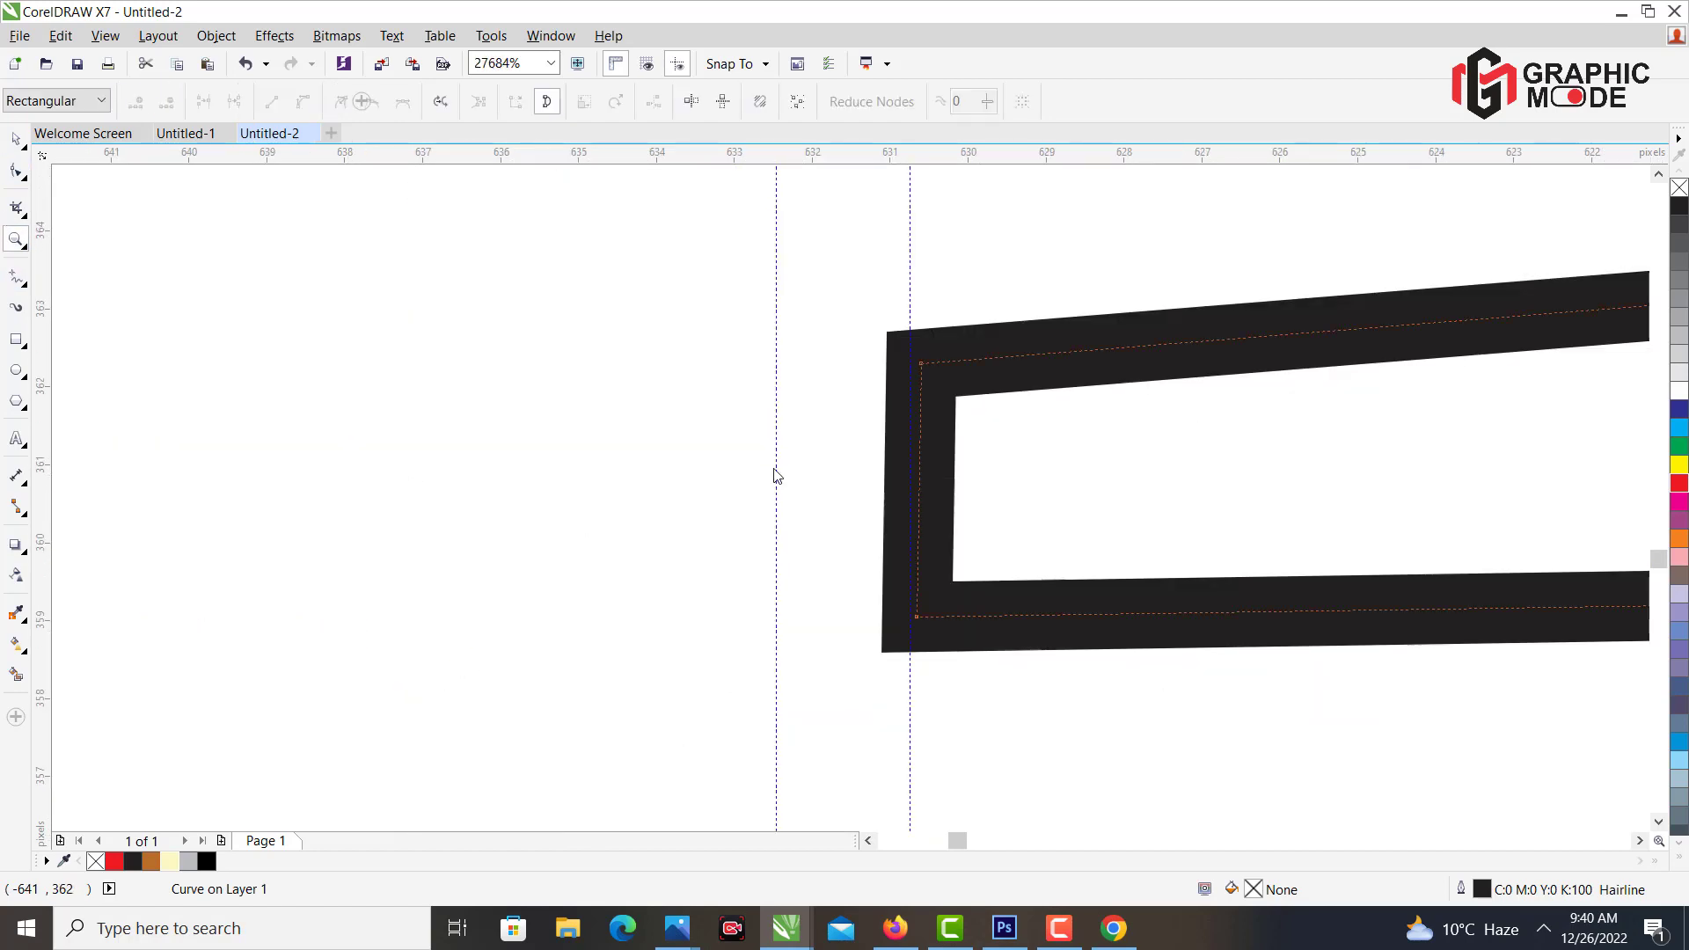
click(919, 497)
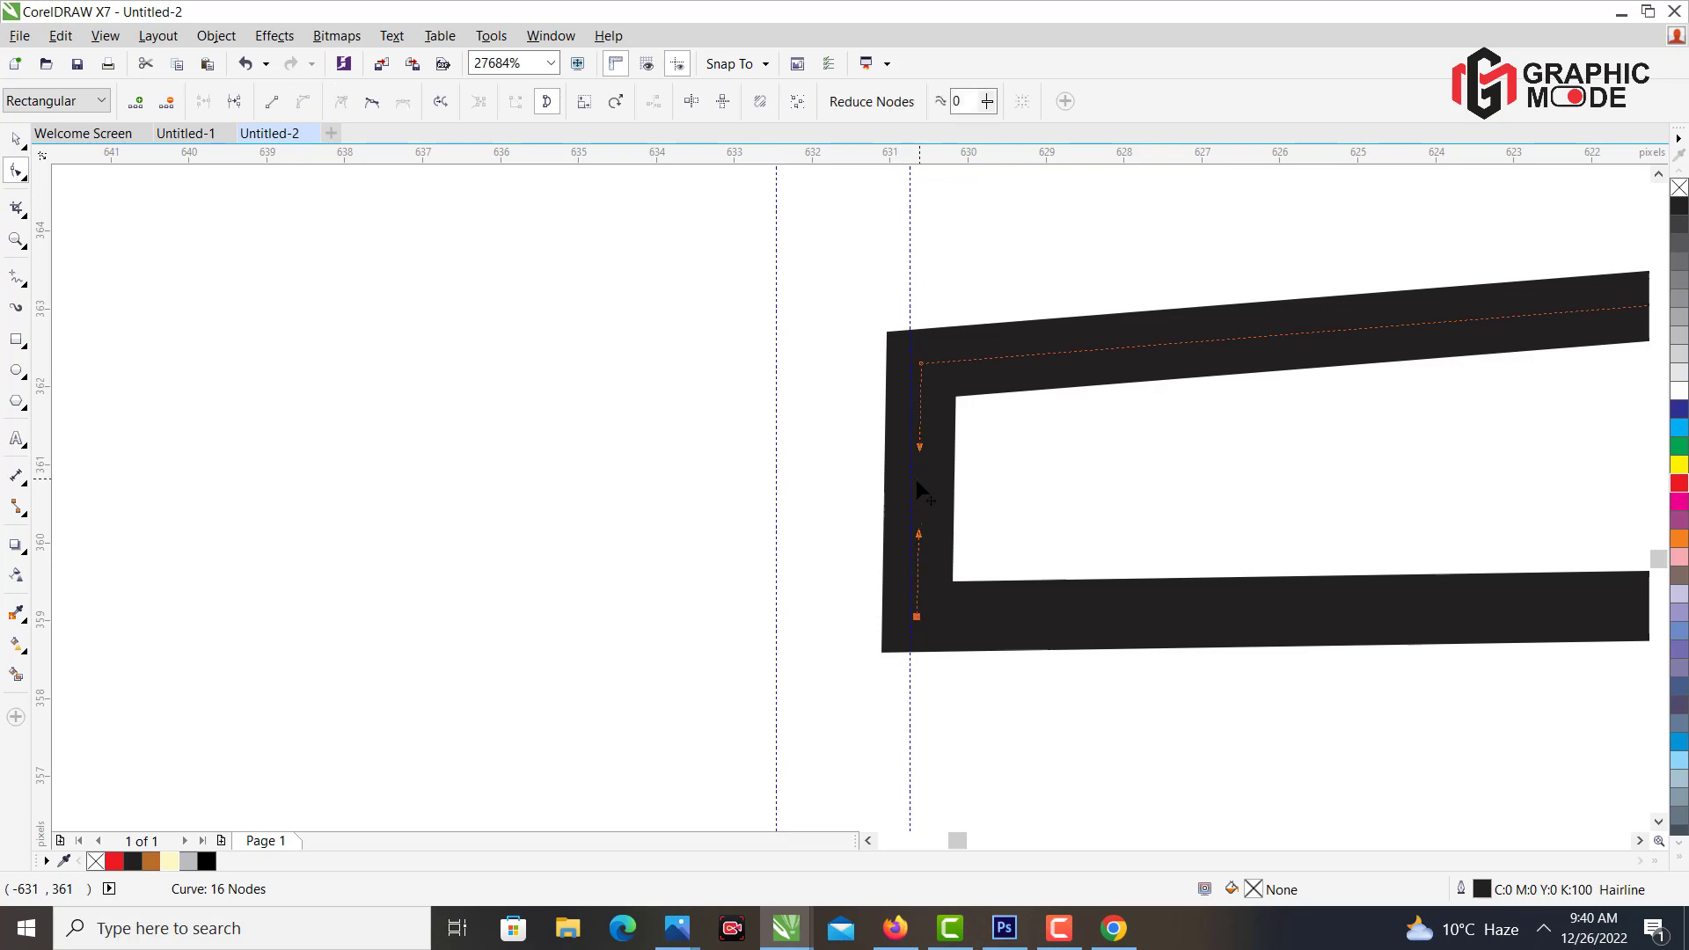
drag(919, 479, 834, 475)
click(921, 364)
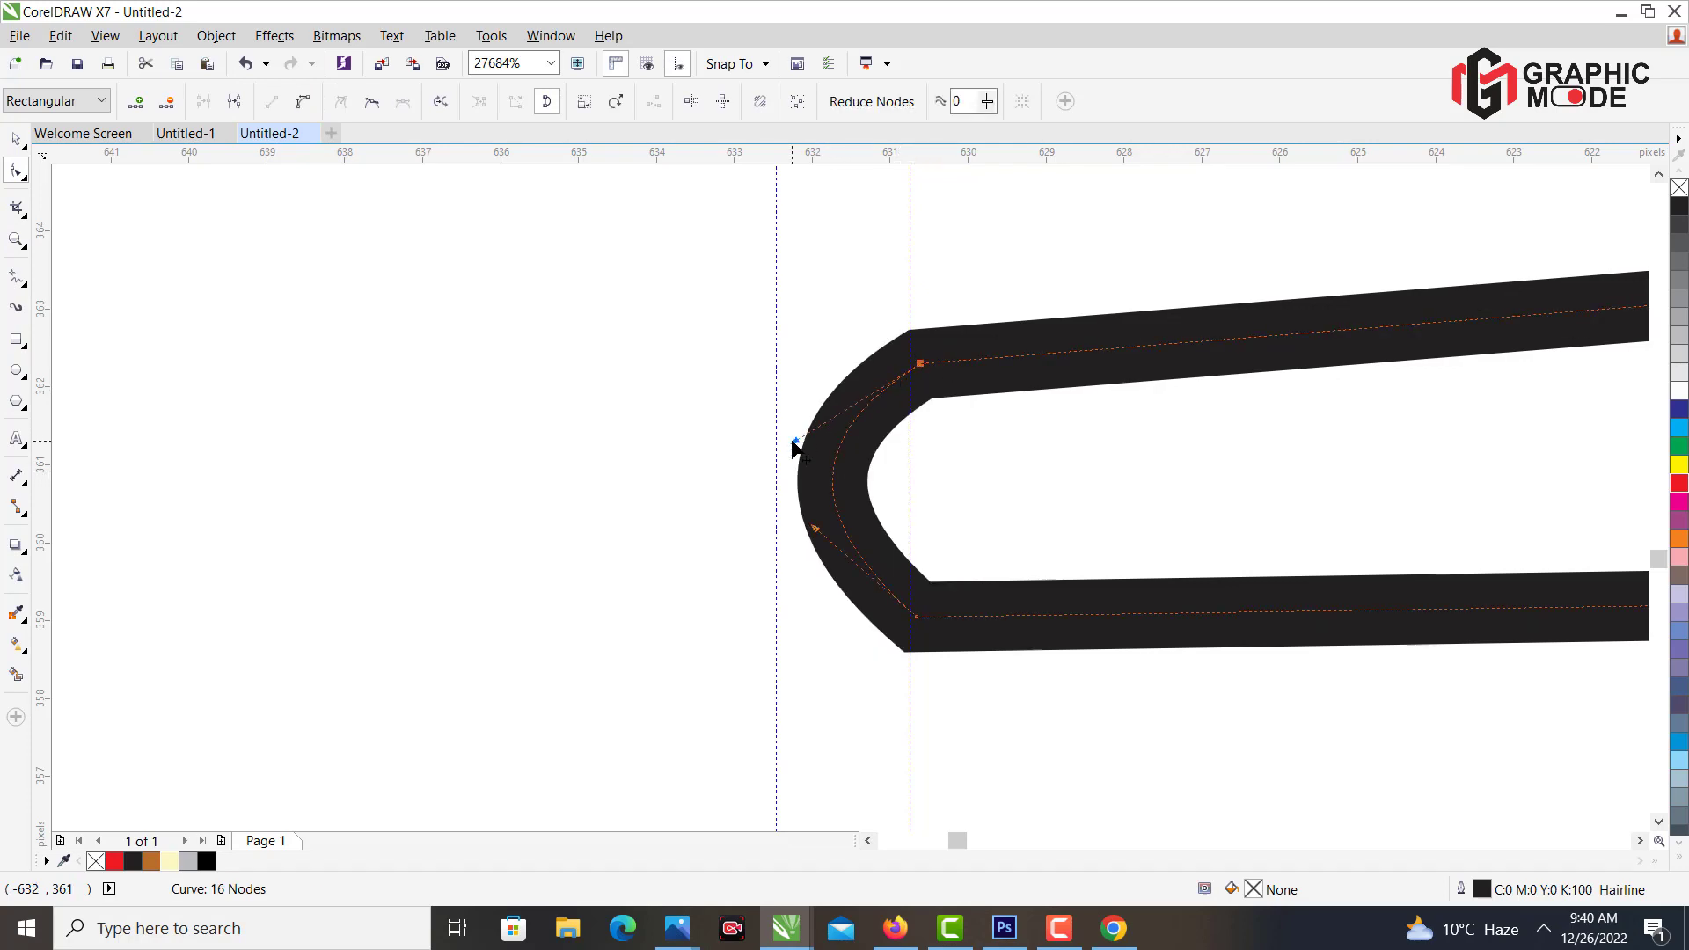
drag(749, 407, 727, 398)
drag(814, 528, 796, 597)
click(687, 514)
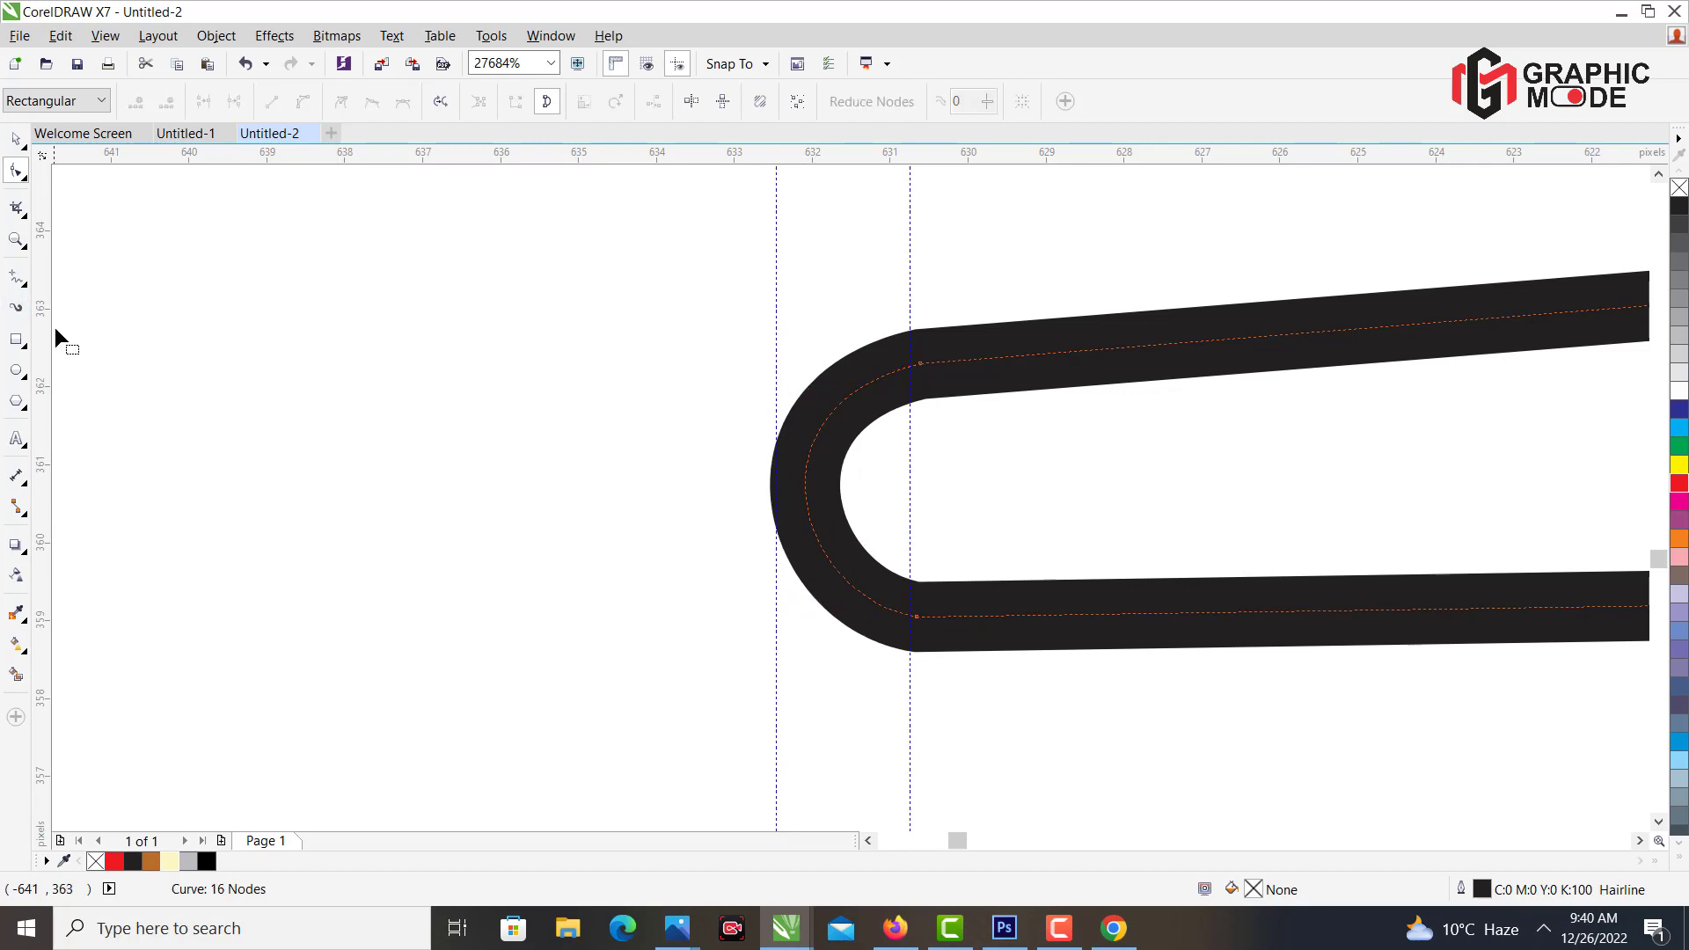
click(16, 240)
scroll(352, 624, down, 4)
click(148, 103)
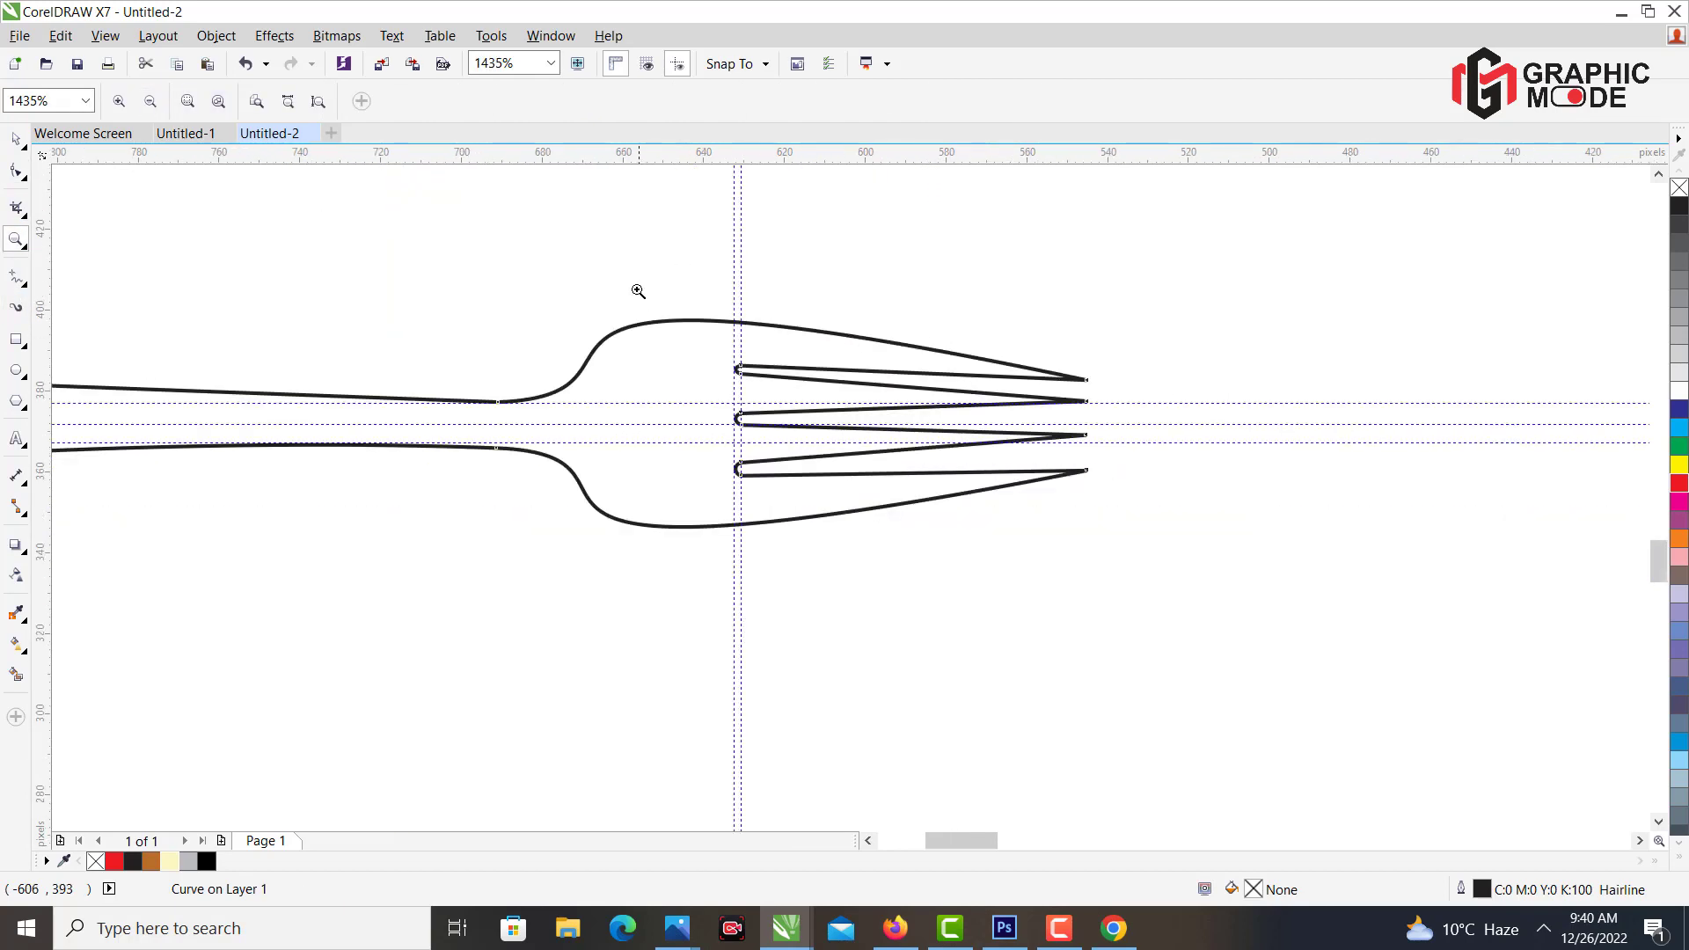
drag(538, 261, 1226, 616)
click(16, 172)
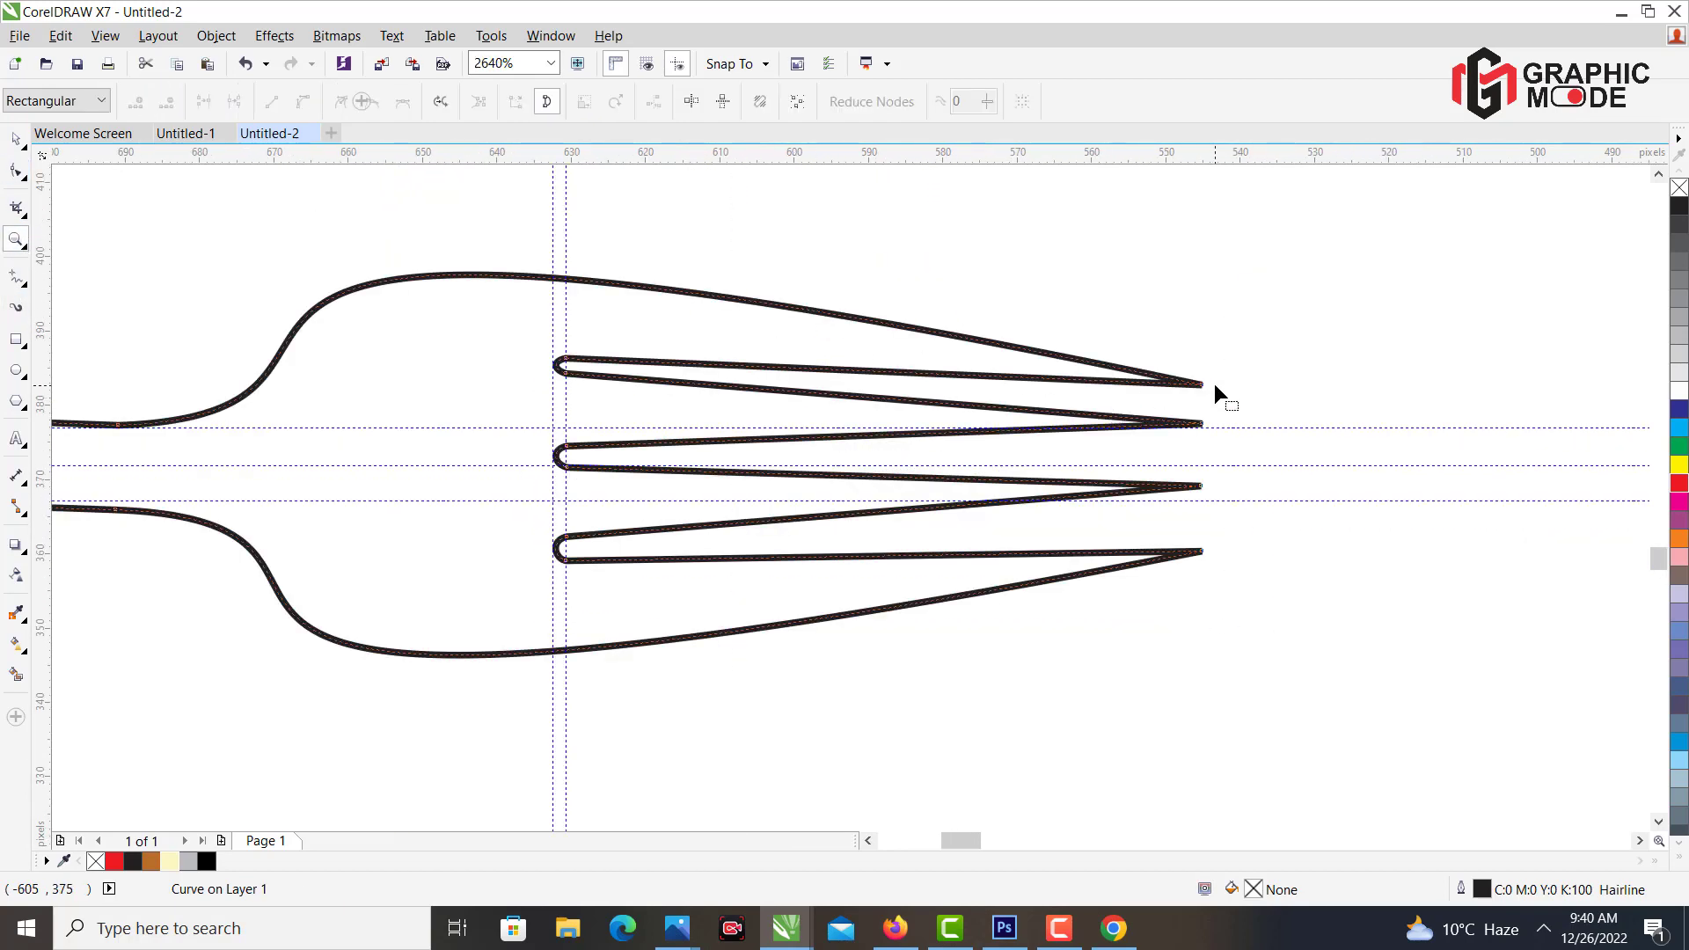
click(1202, 383)
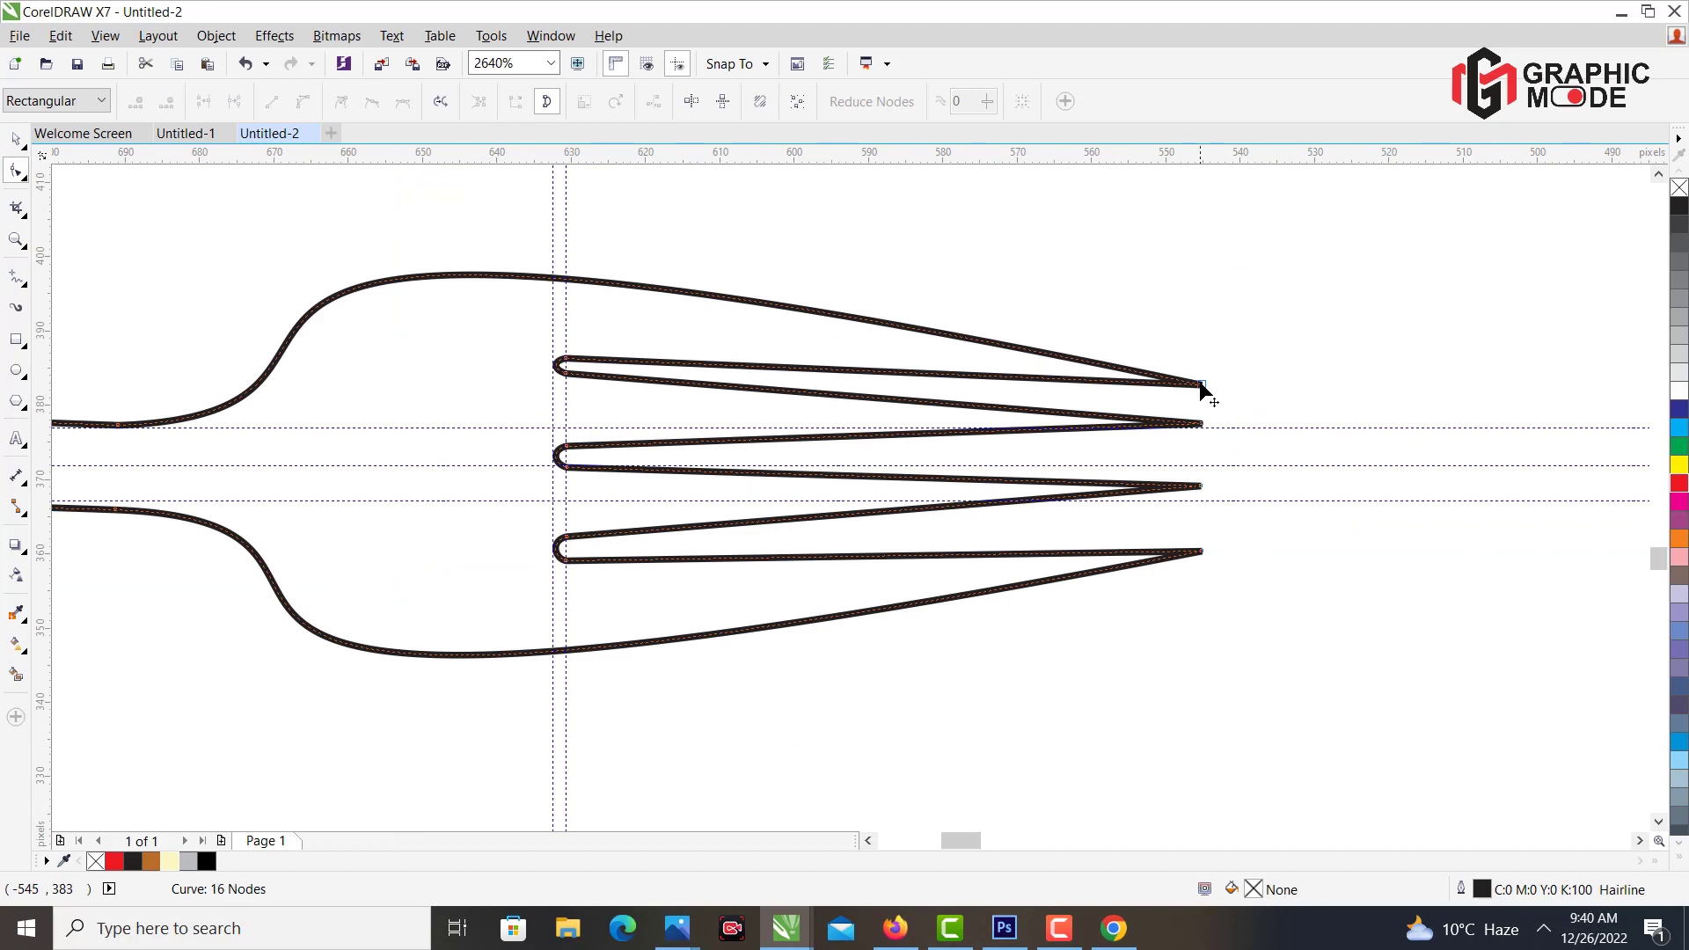
Delete the vertical and horizontal guidelines crossing the fork.
click(14, 240)
click(152, 102)
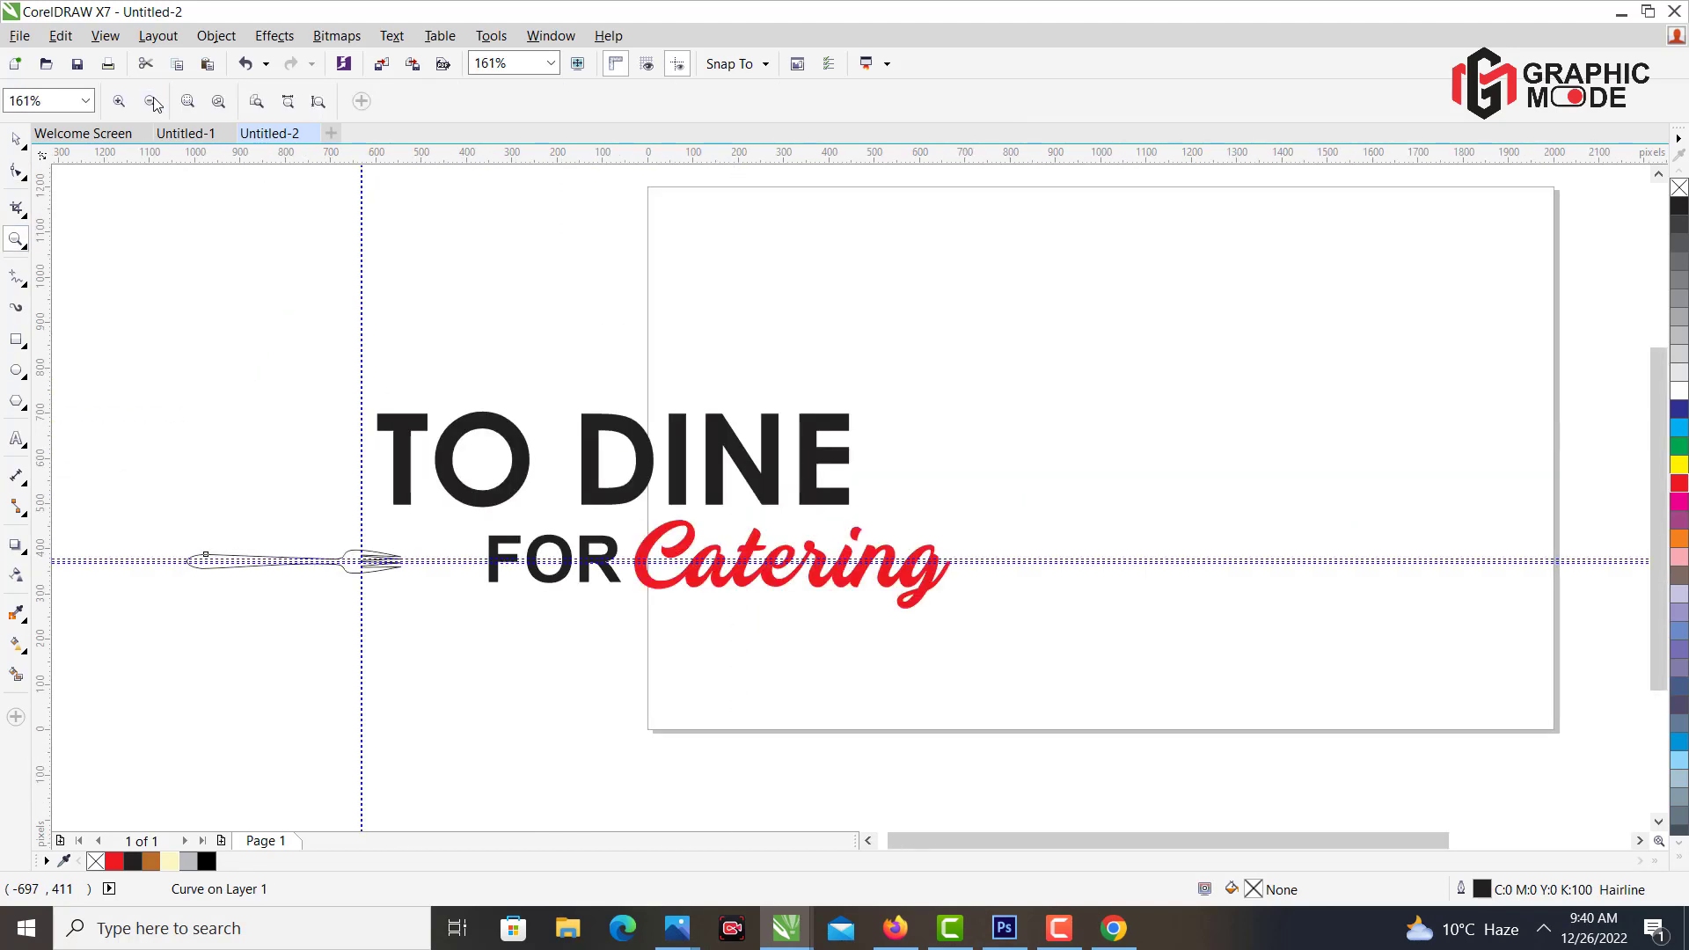
click(16, 141)
click(321, 479)
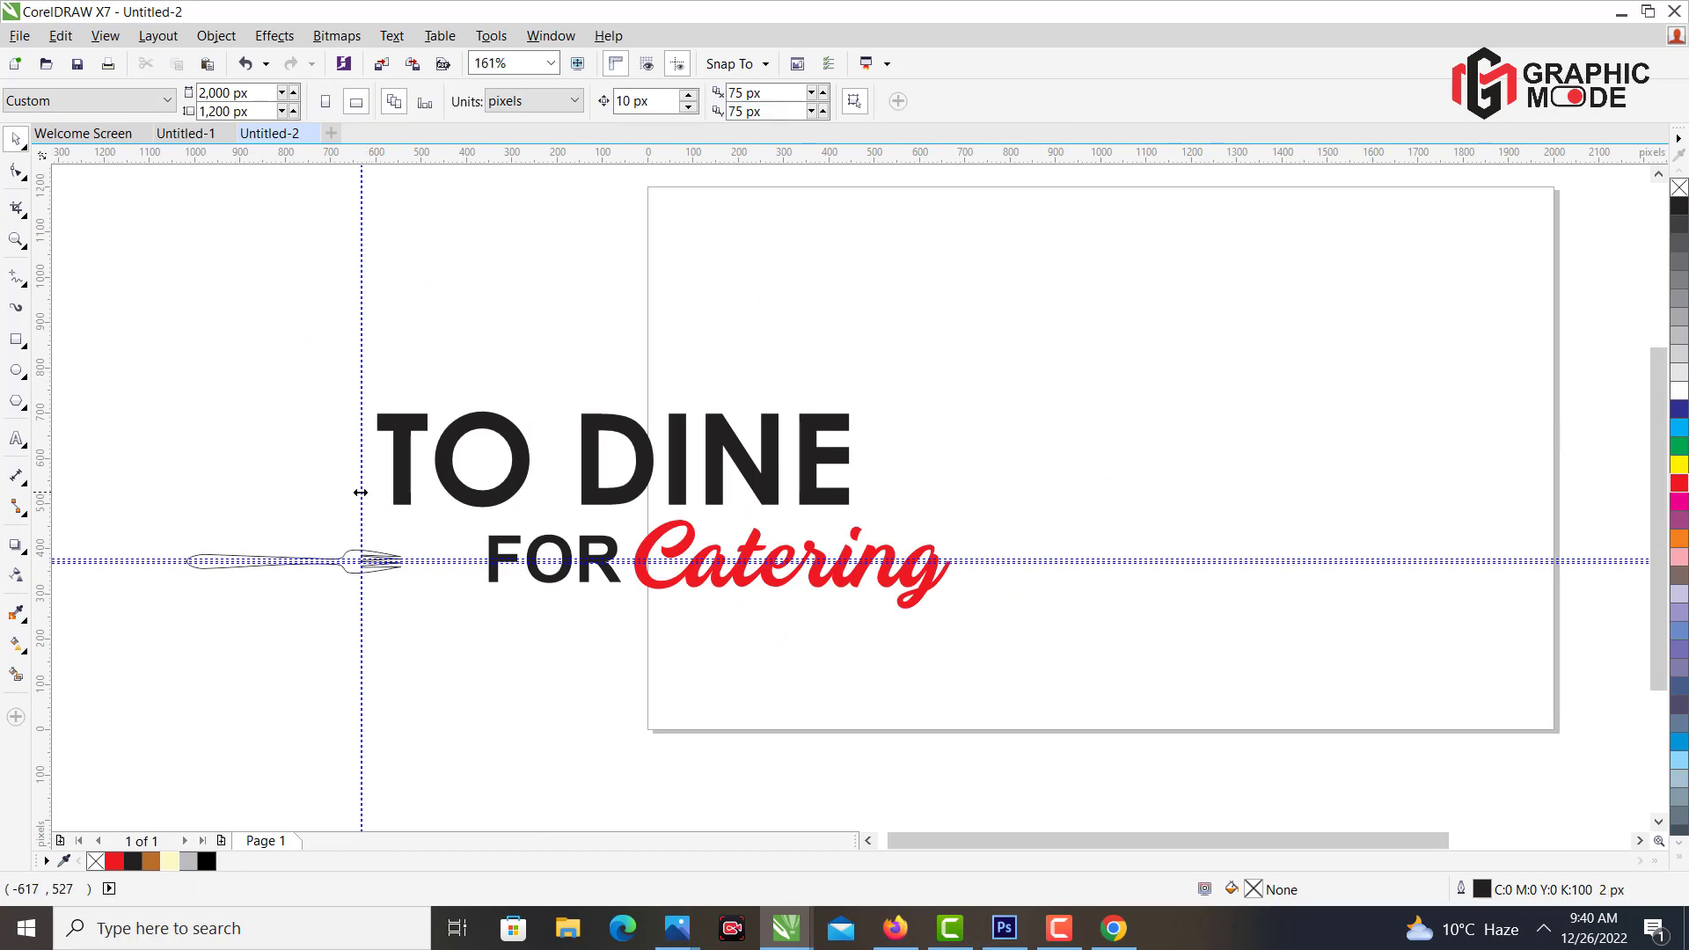
click(361, 491)
key(Delete)
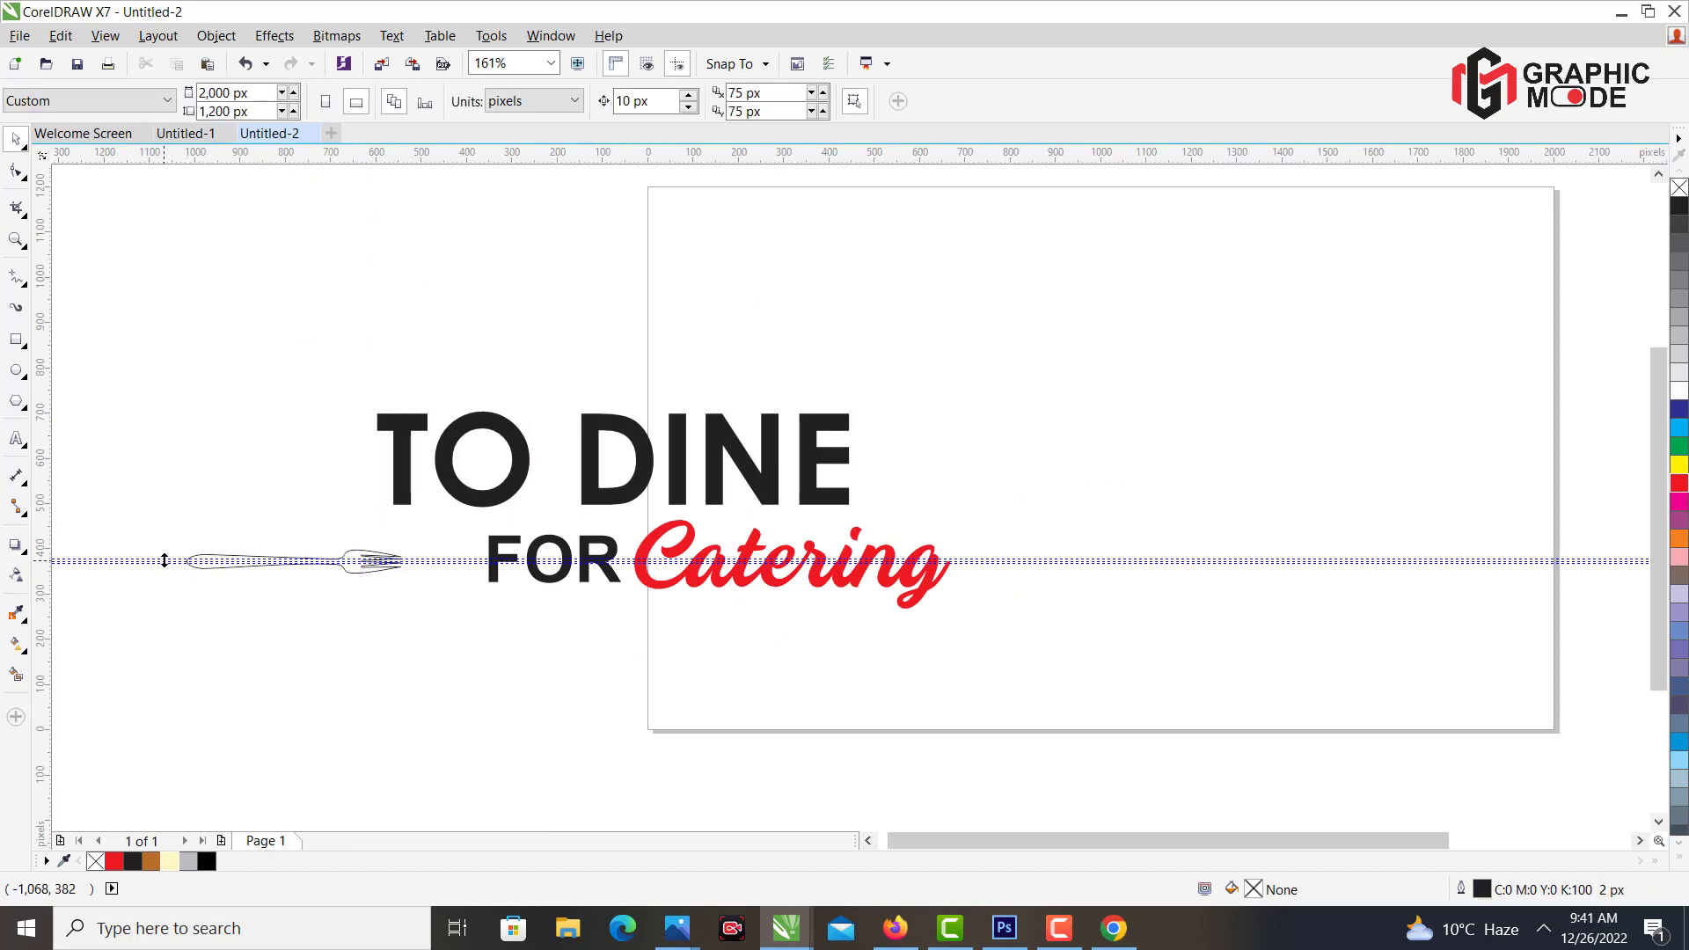
drag(163, 560, 167, 565)
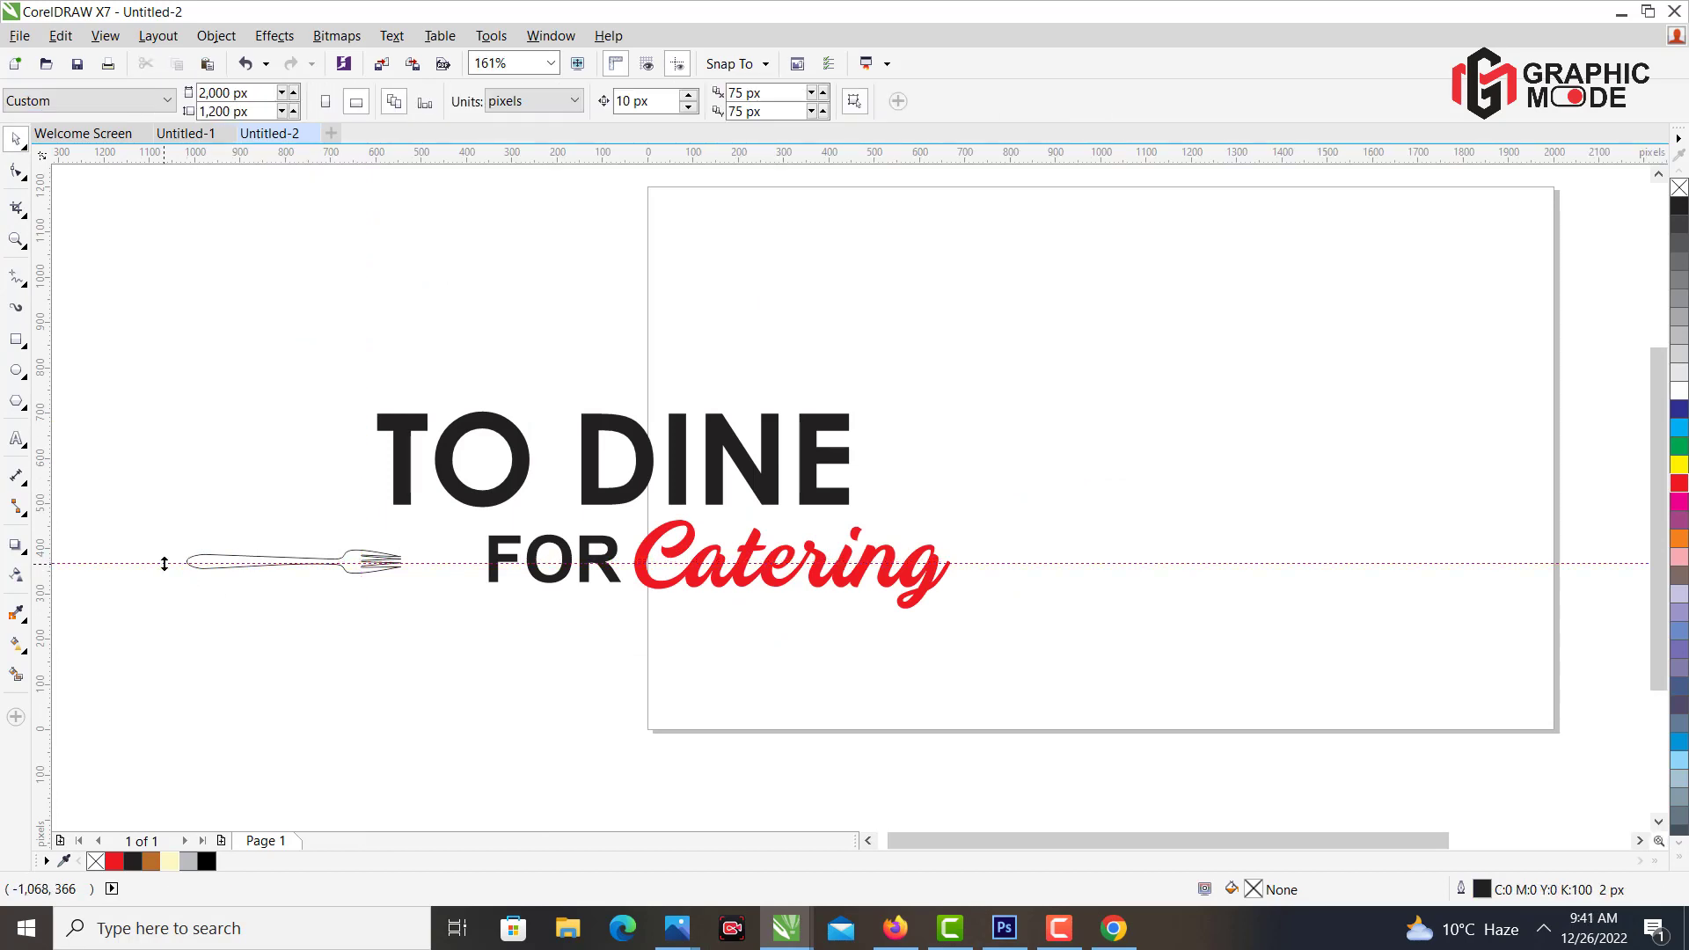
click(164, 563)
key(Delete)
Fill the fork with black and remove its outline.
click(245, 564)
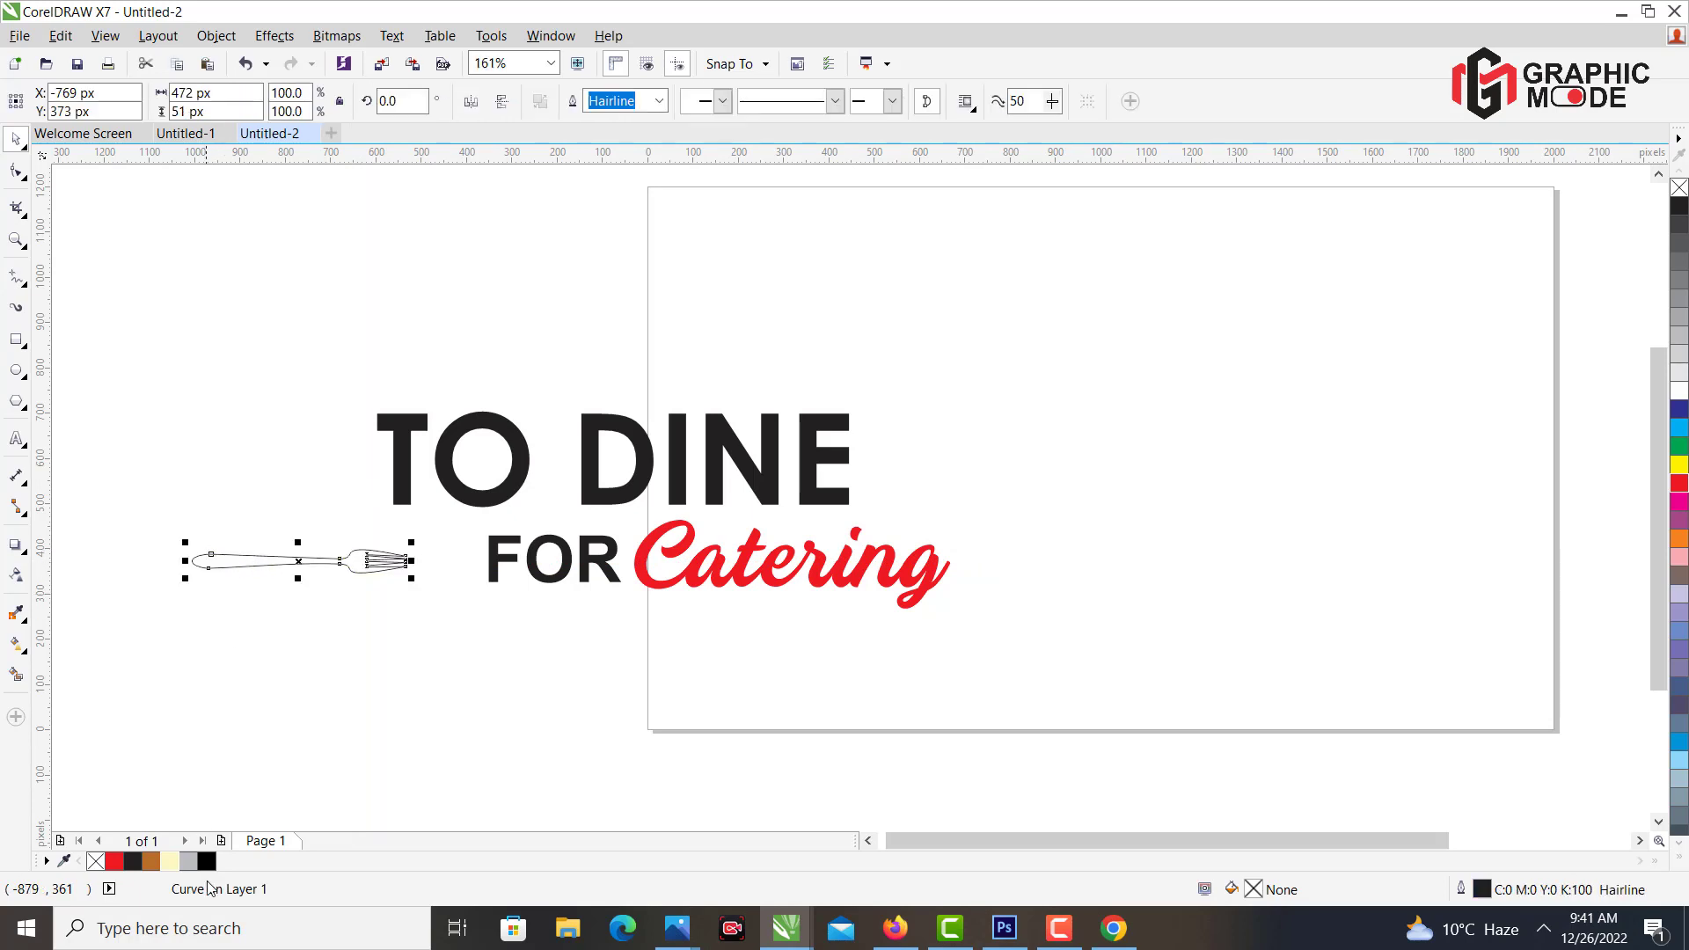
click(205, 861)
click(261, 743)
click(264, 561)
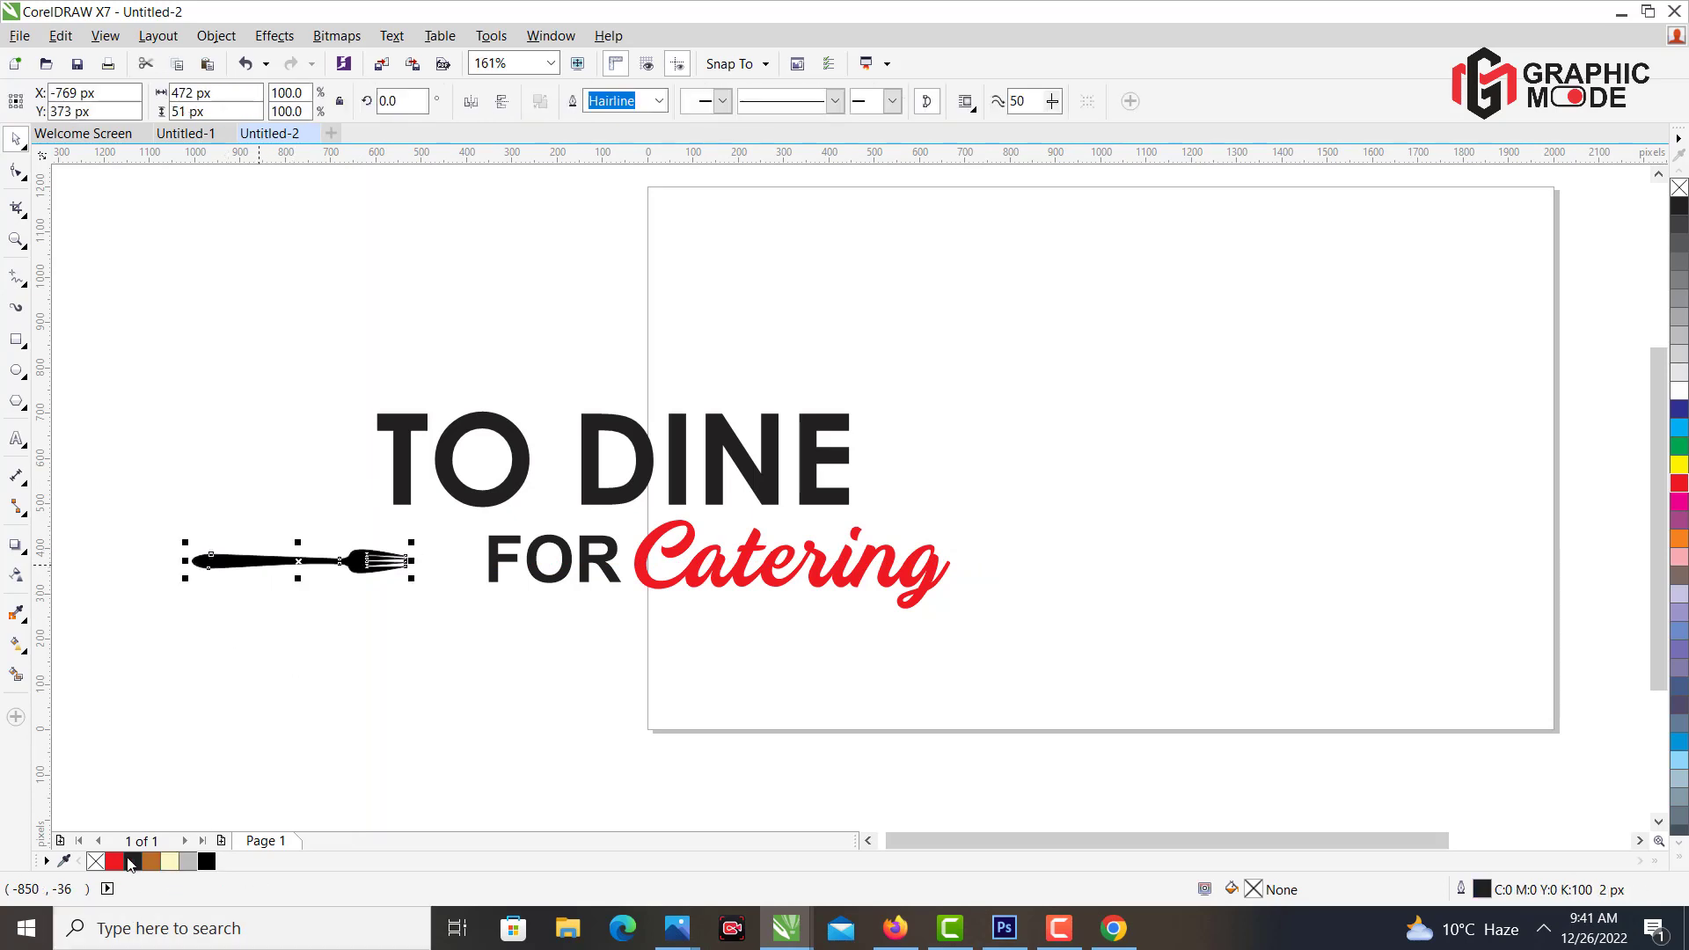
right_click(95, 861)
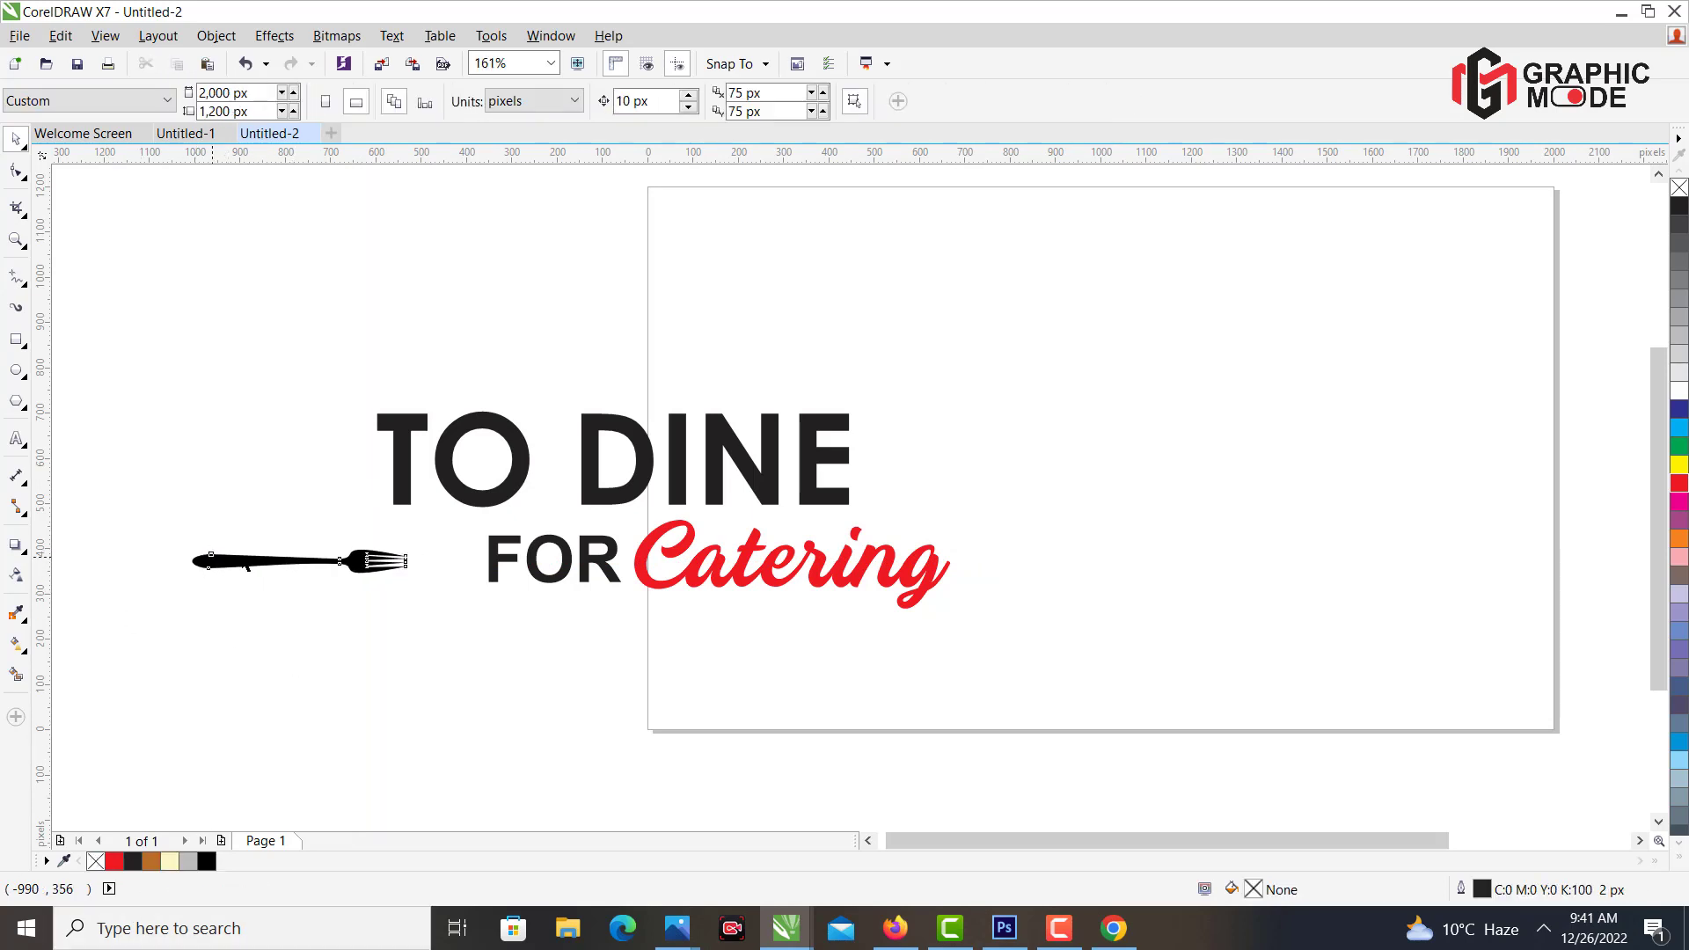
Add a node on the top tine's upper edge near its point and move it next to the tip node.
click(243, 561)
click(16, 239)
drag(388, 547, 408, 580)
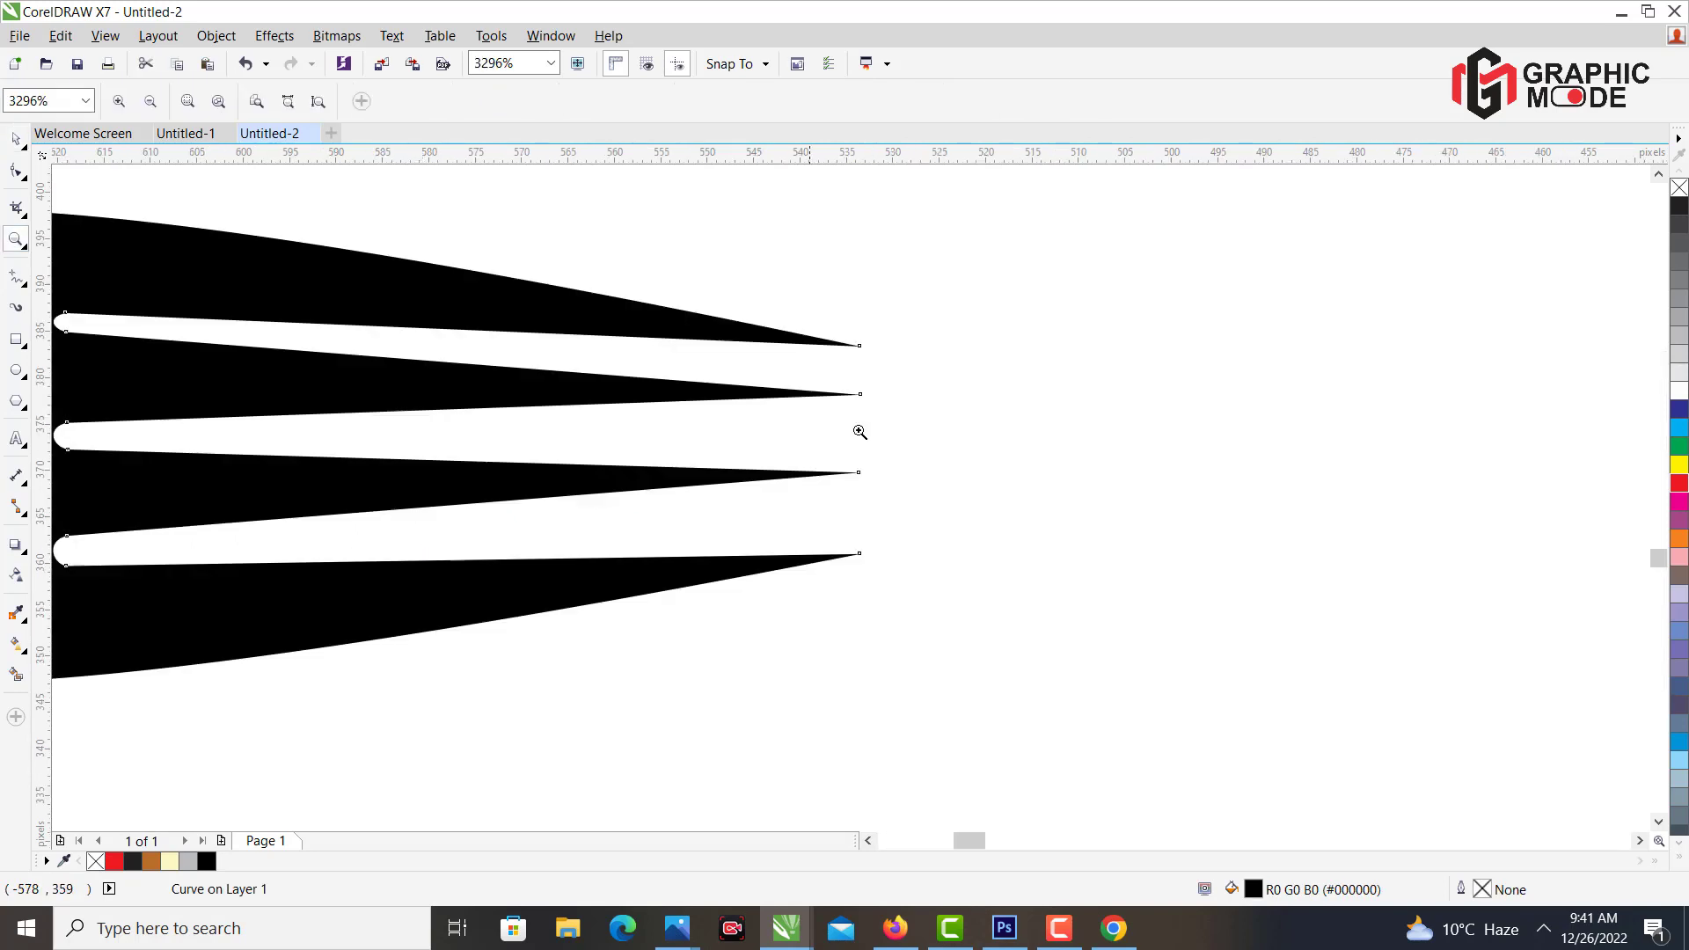
drag(717, 278, 940, 587)
key(F10)
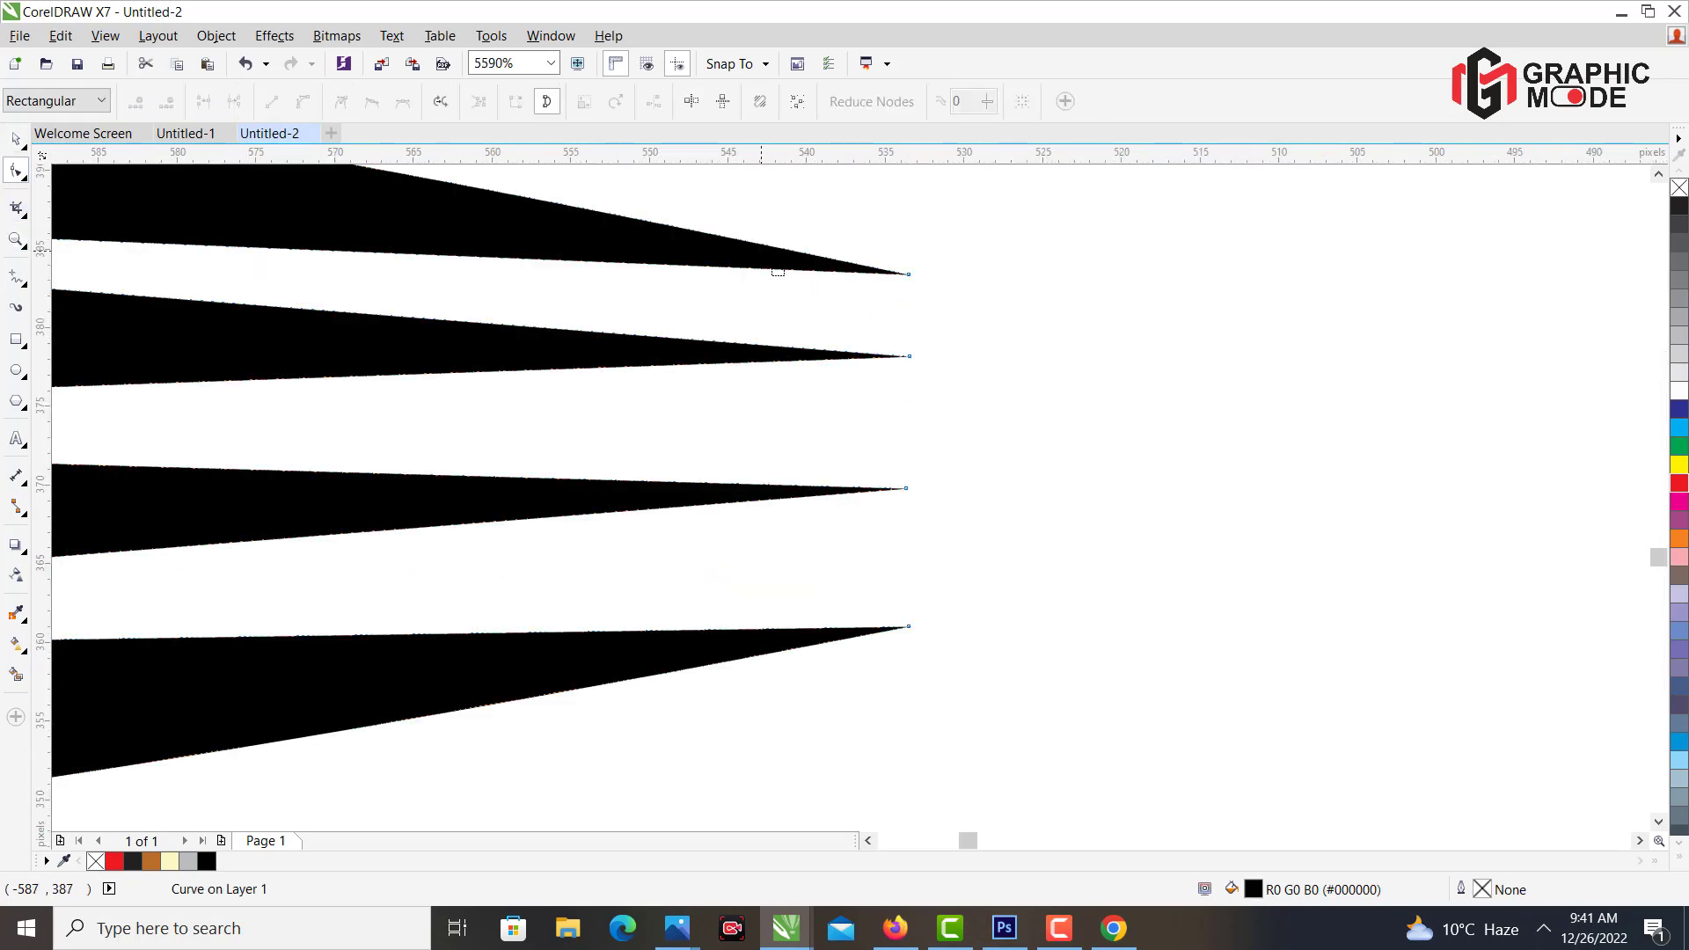
double_click(862, 275)
drag(868, 272, 909, 275)
Try converting the top tine's segment beside the tip node to a straight line, and undo it.
right_click(910, 277)
click(966, 335)
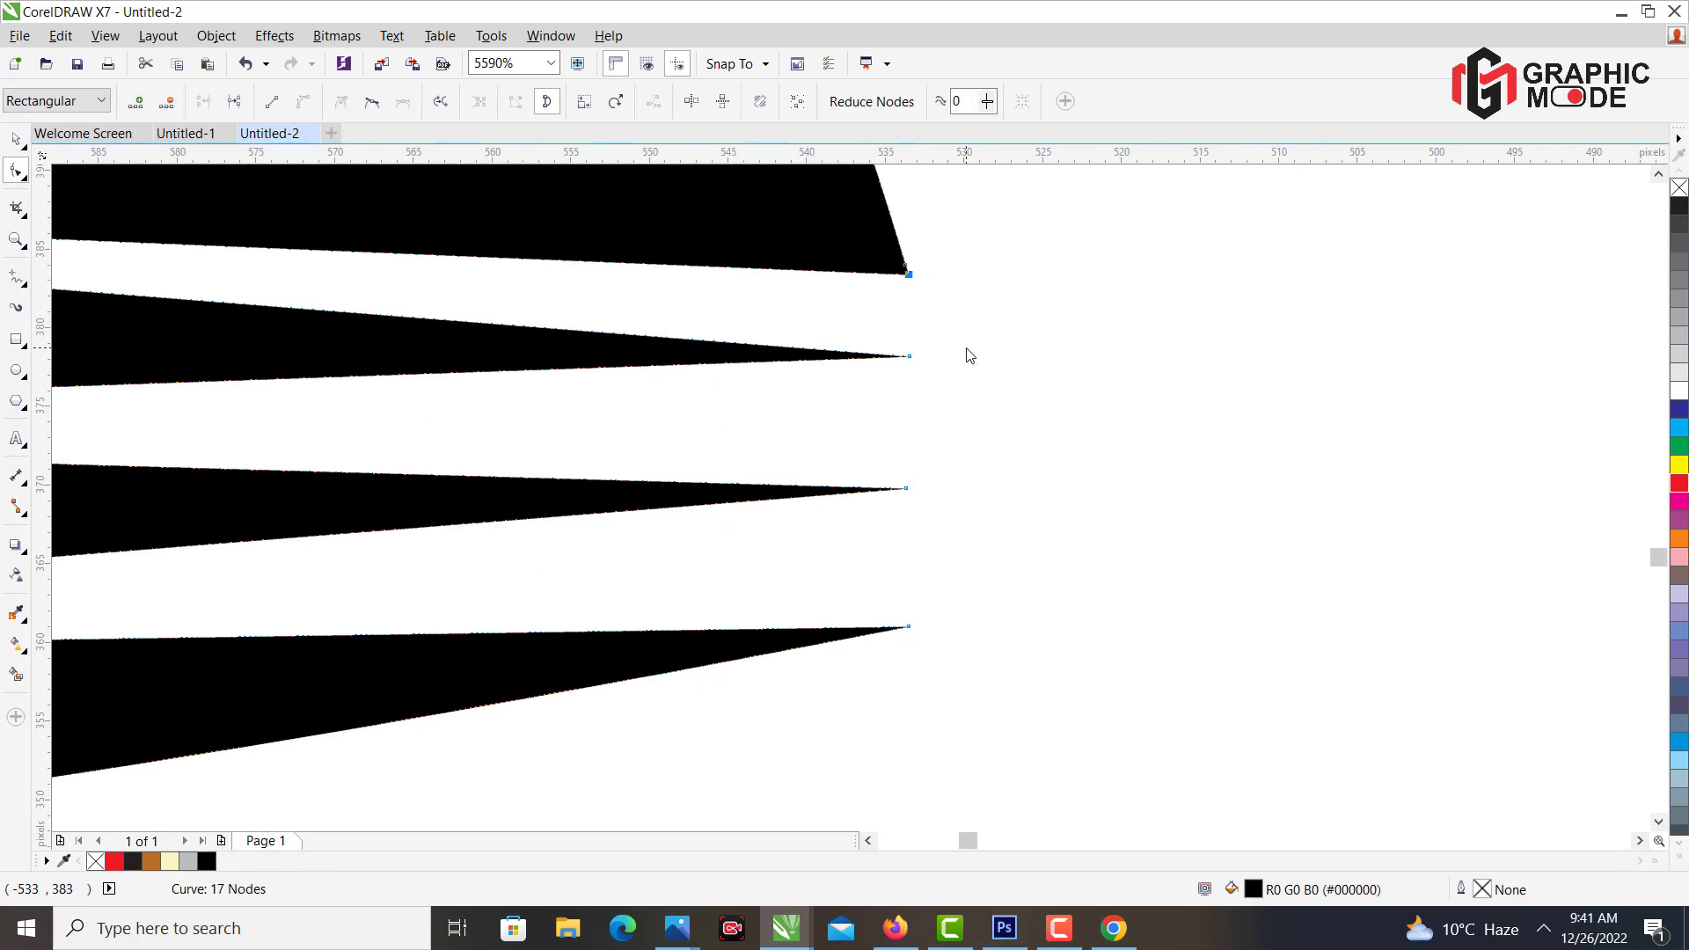
key(ctrl+z)
right_click(908, 271)
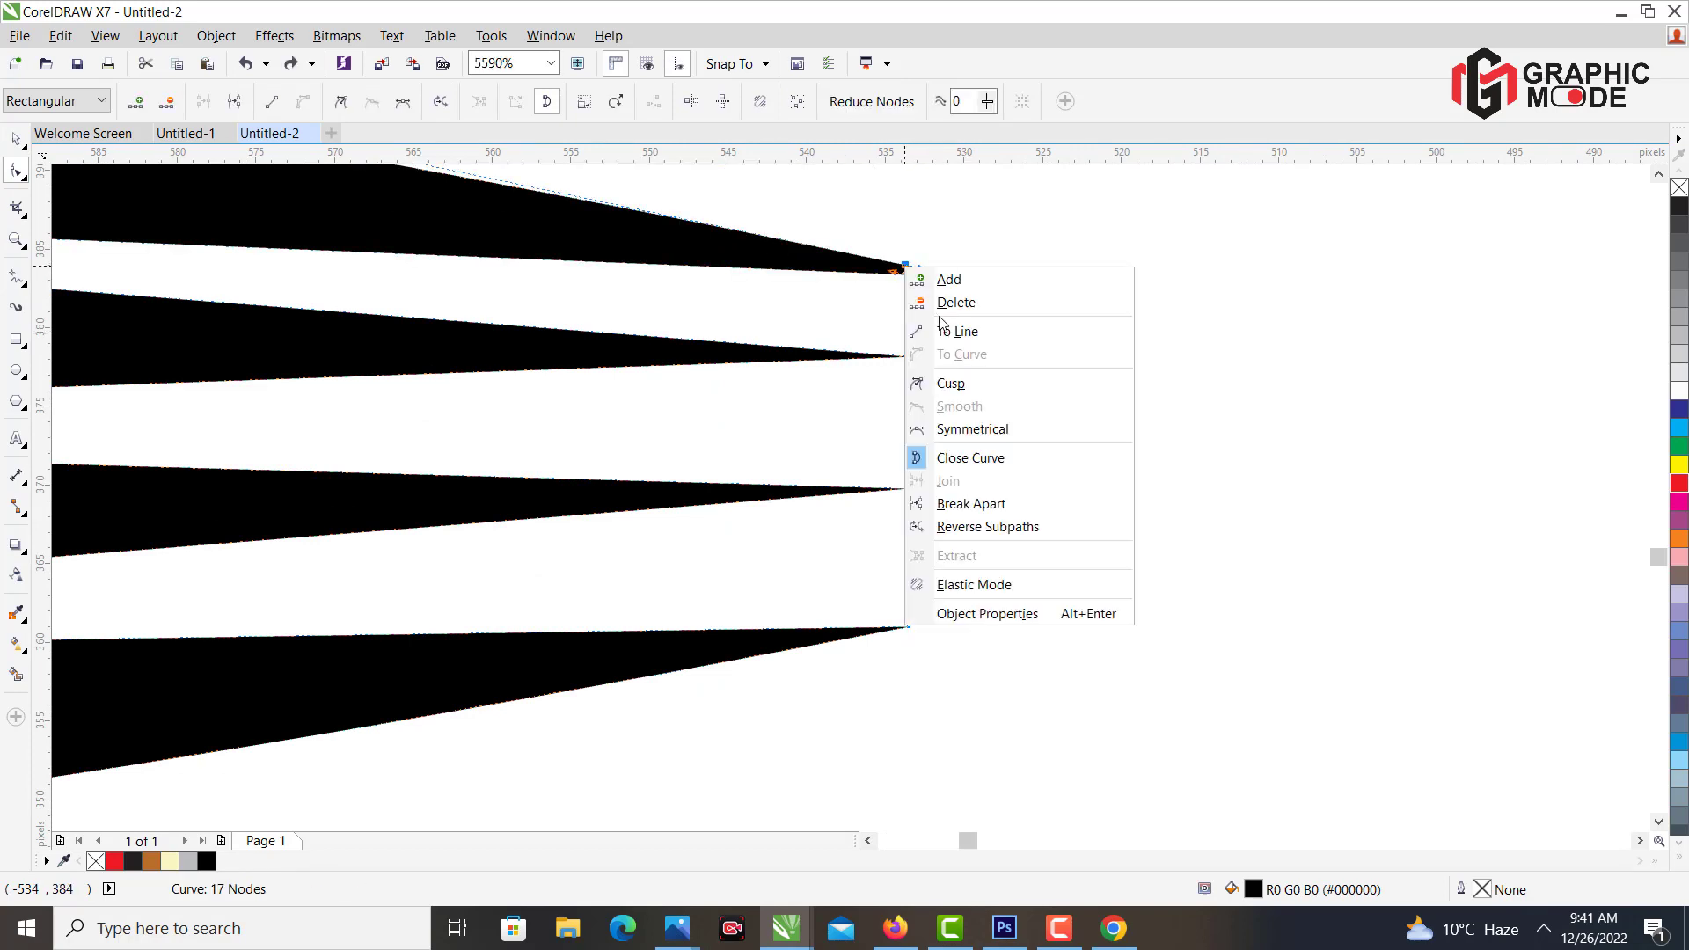
click(949, 337)
key(ctrl+z)
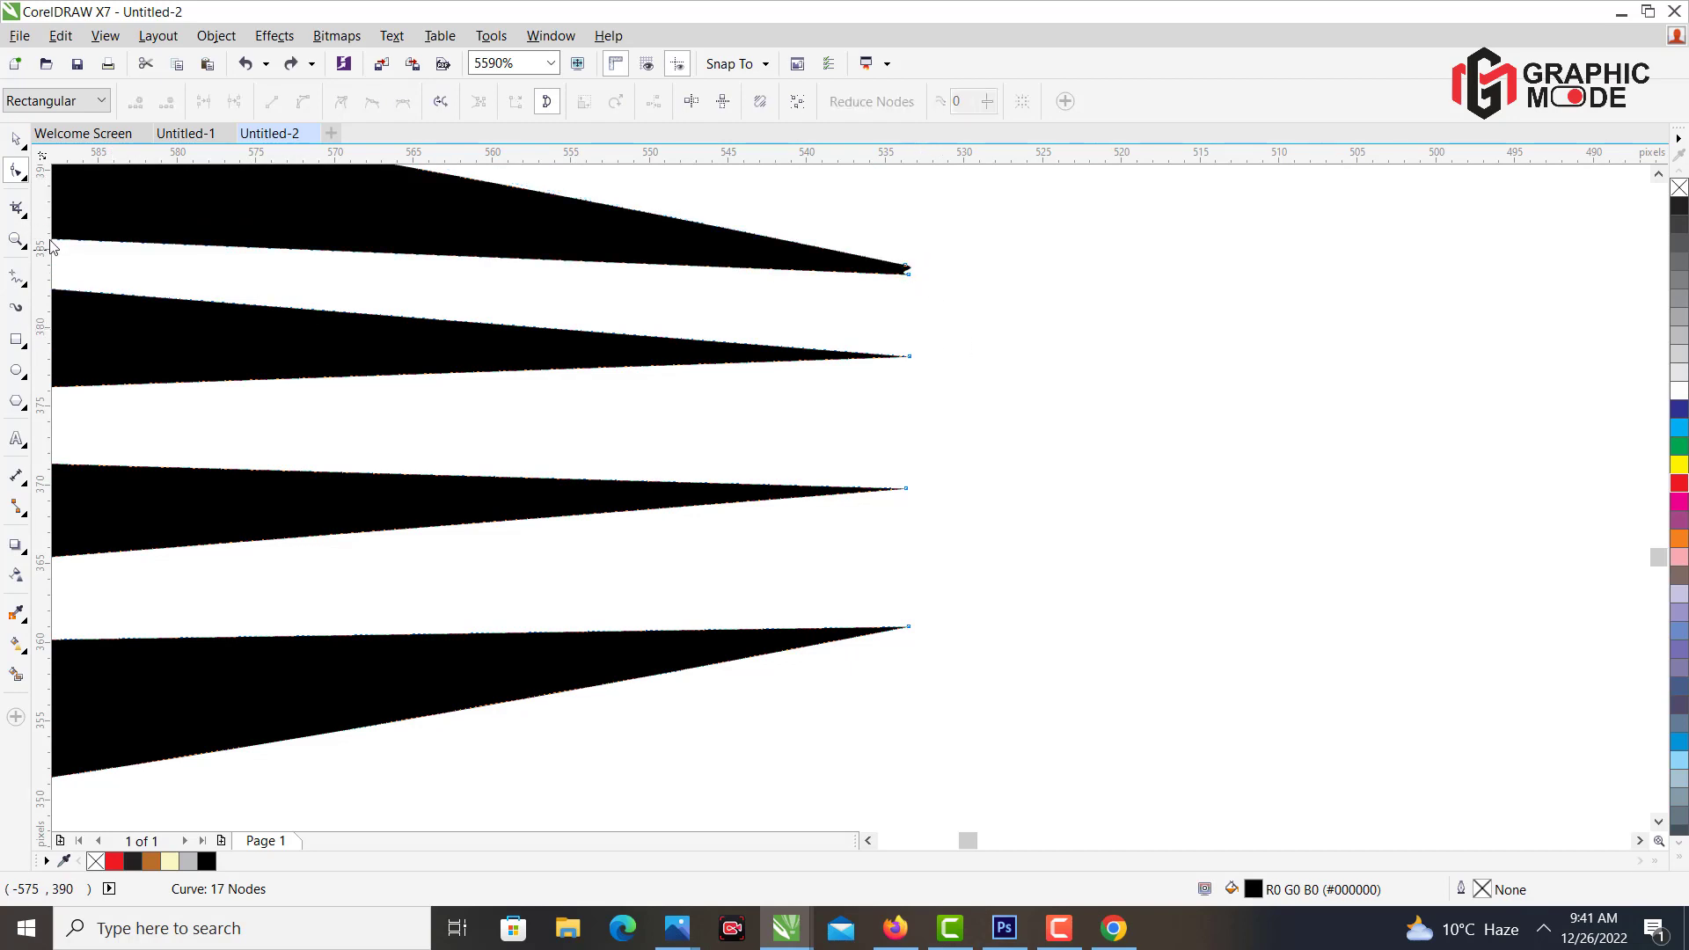
Pull the curve handle of the top tine's lower tip node outward so the end bulges into a rounded tip.
drag(879, 239, 951, 303)
click(15, 170)
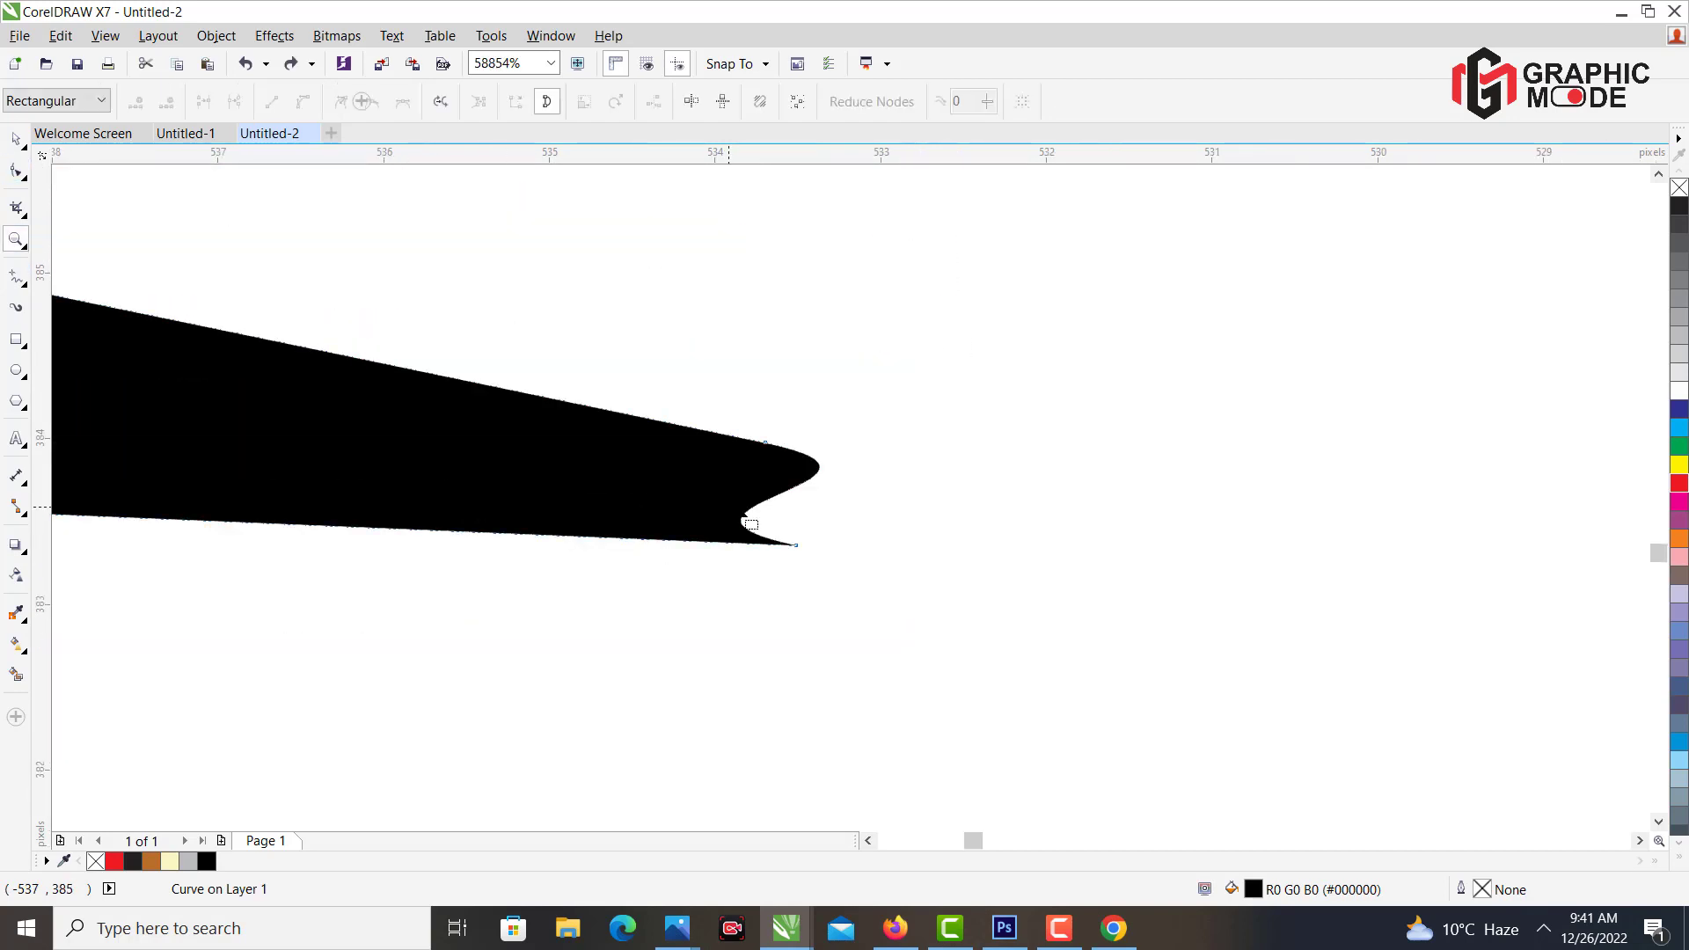
click(793, 545)
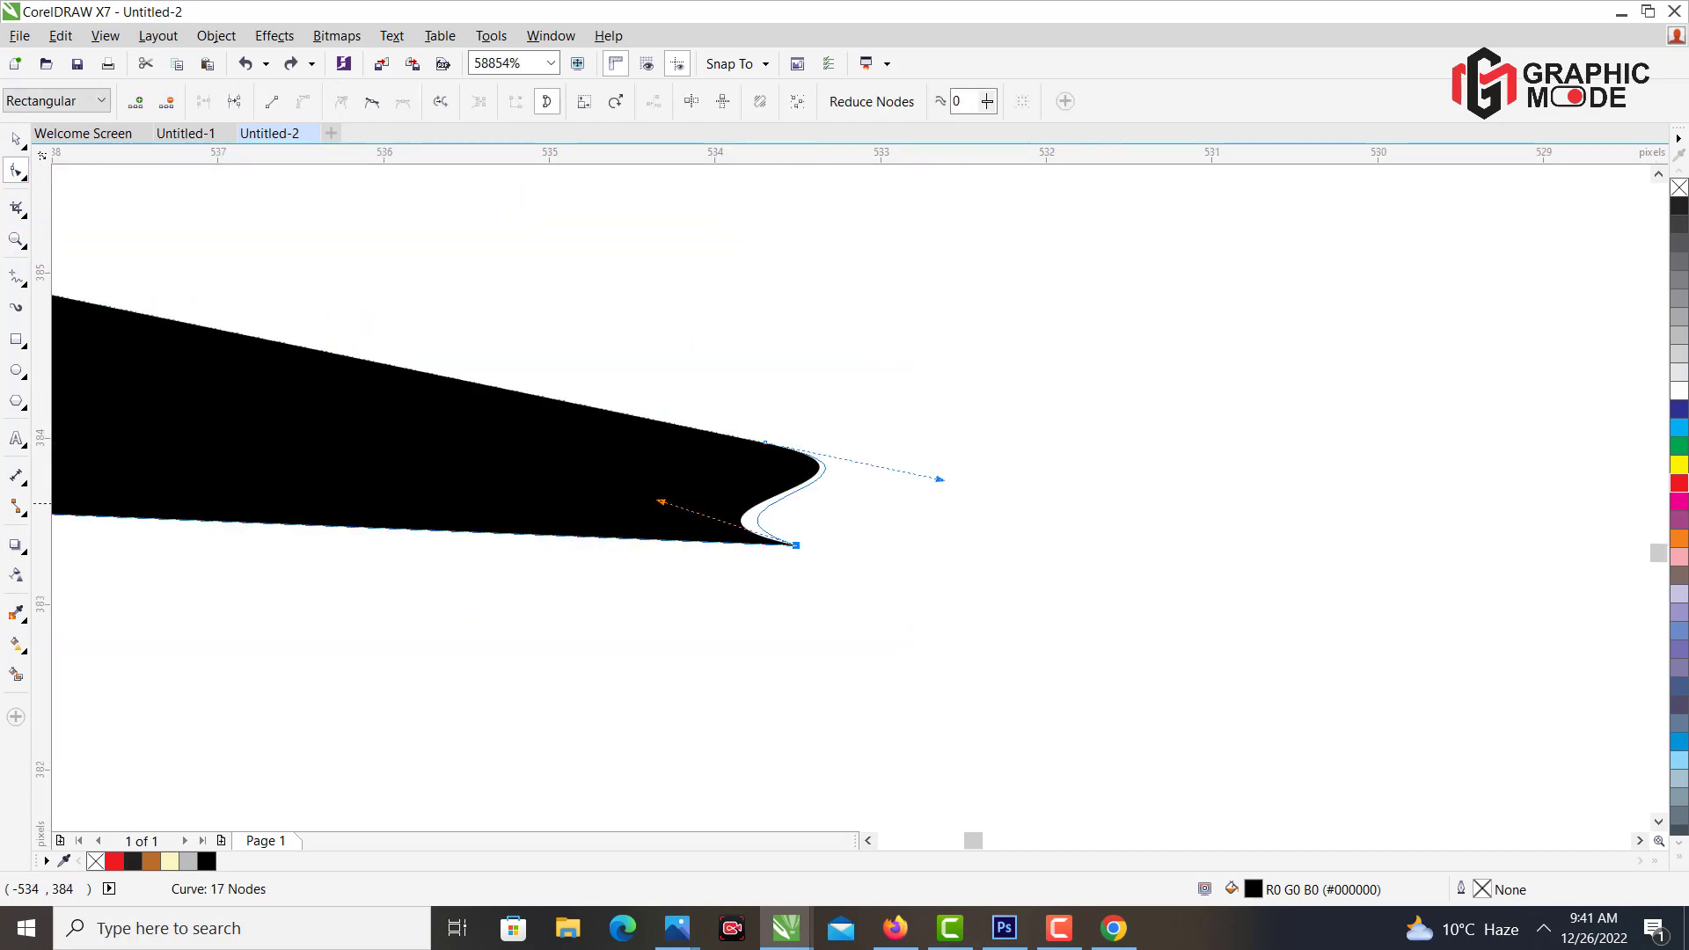
drag(661, 501, 814, 543)
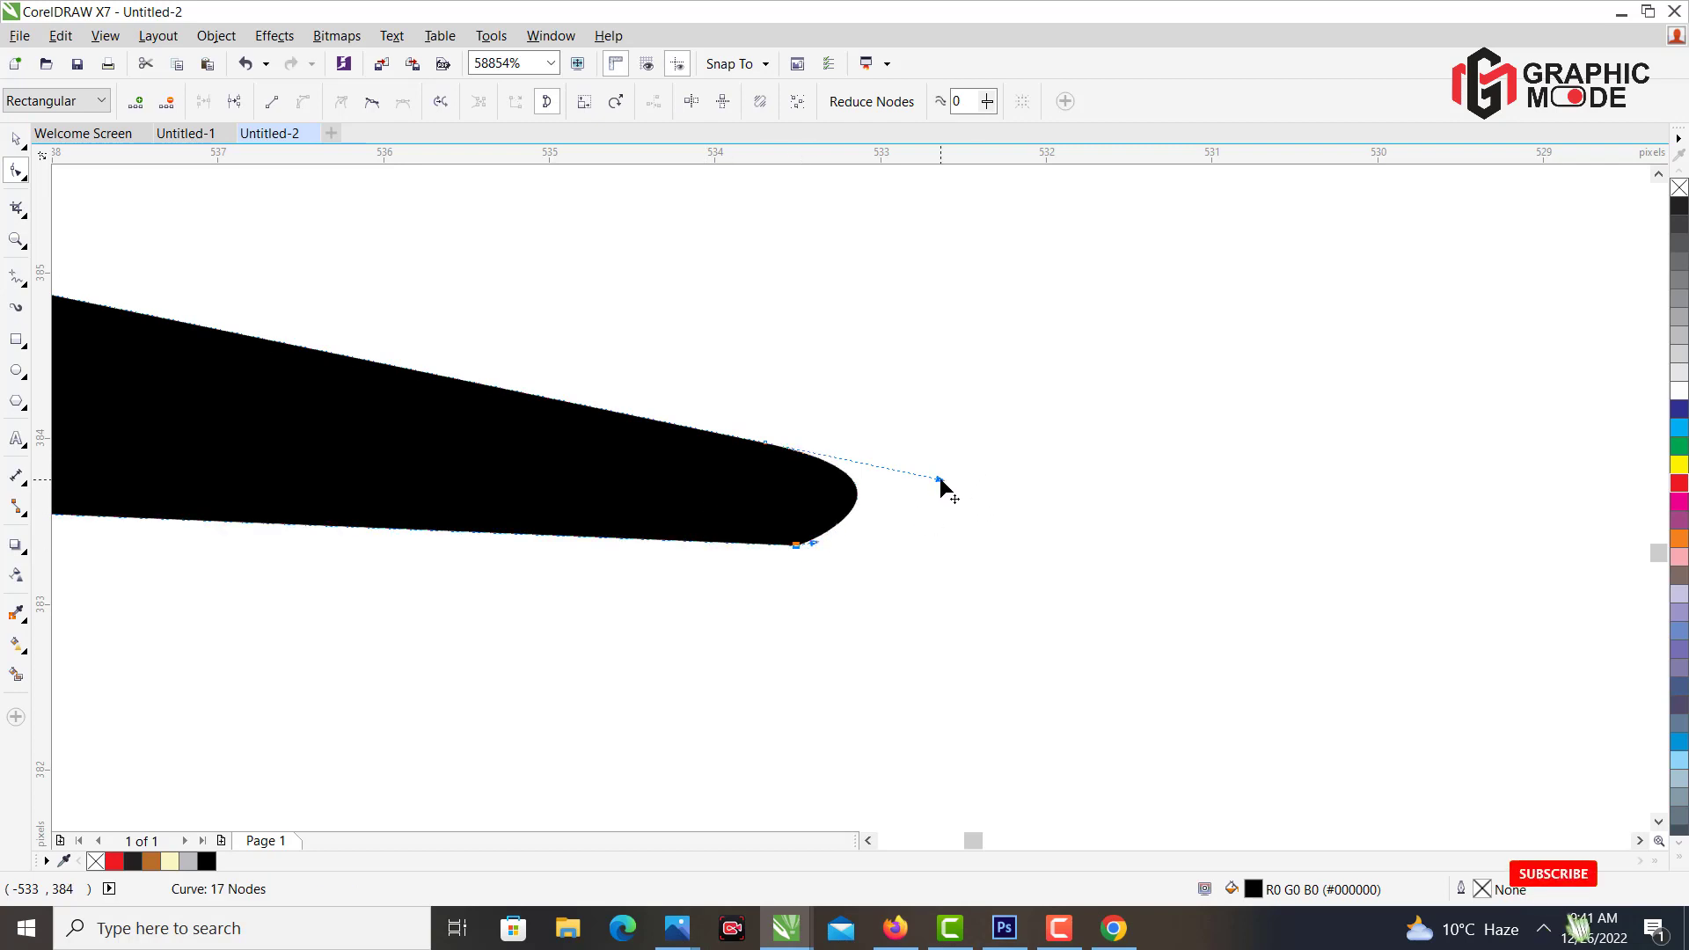
drag(941, 480, 933, 487)
key(ctrl+z)
Add a node where the top tine's tip curve starts and adjust both curve handles to smooth the rounding.
click(764, 442)
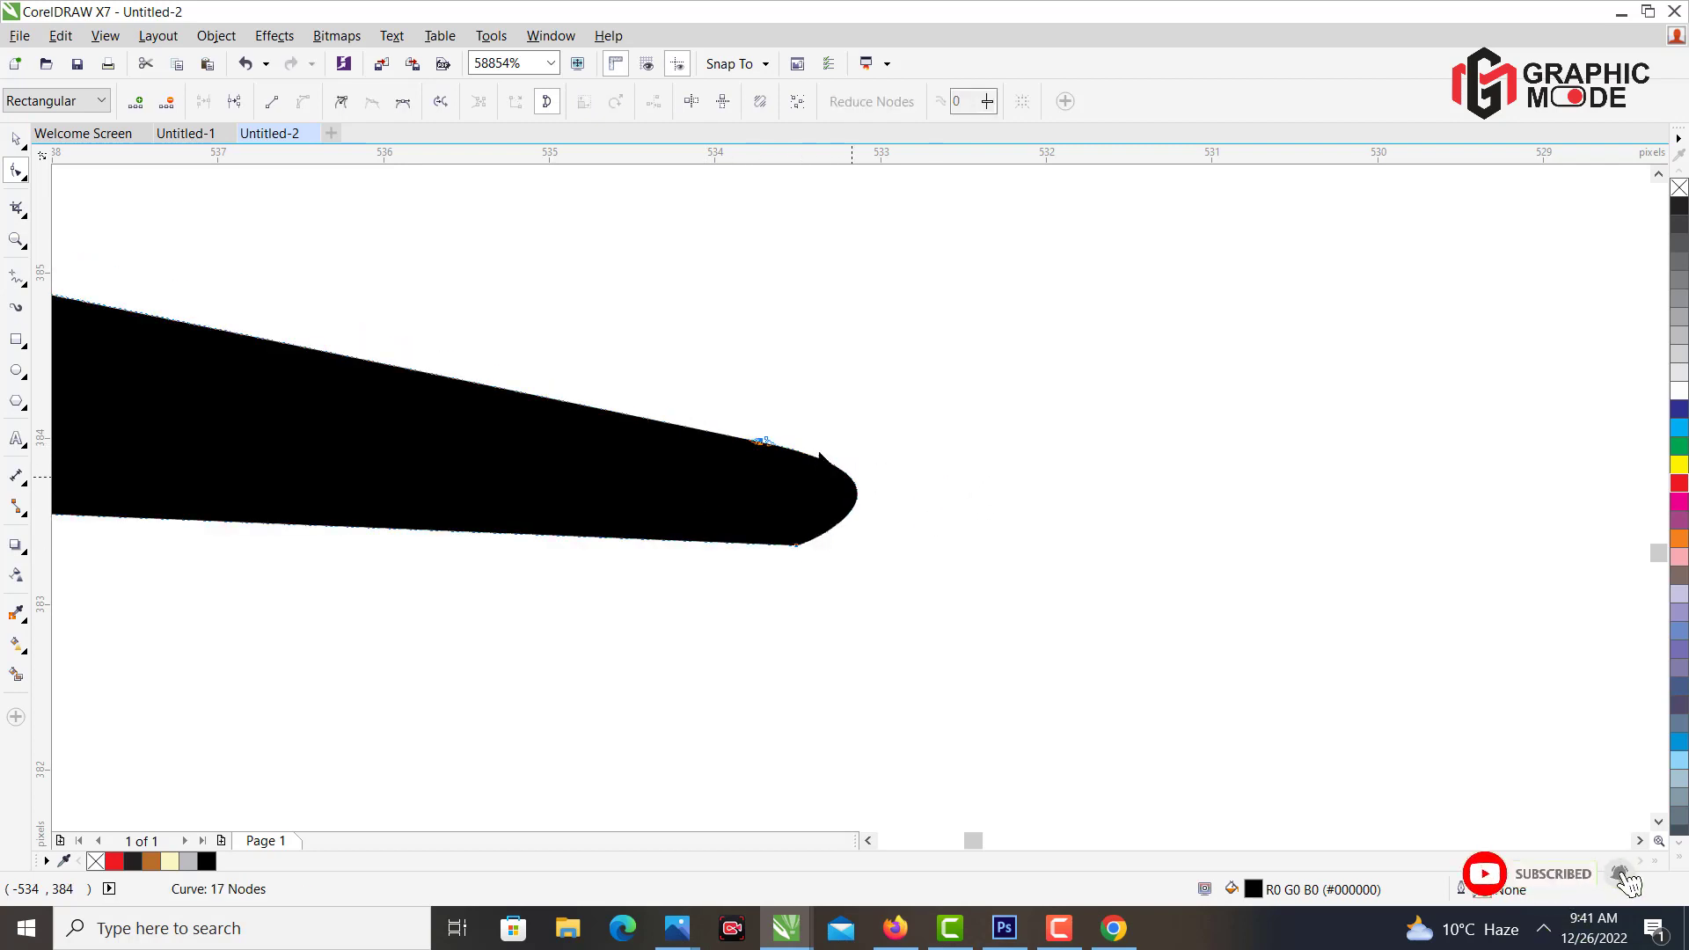
double_click(763, 442)
drag(940, 481, 939, 492)
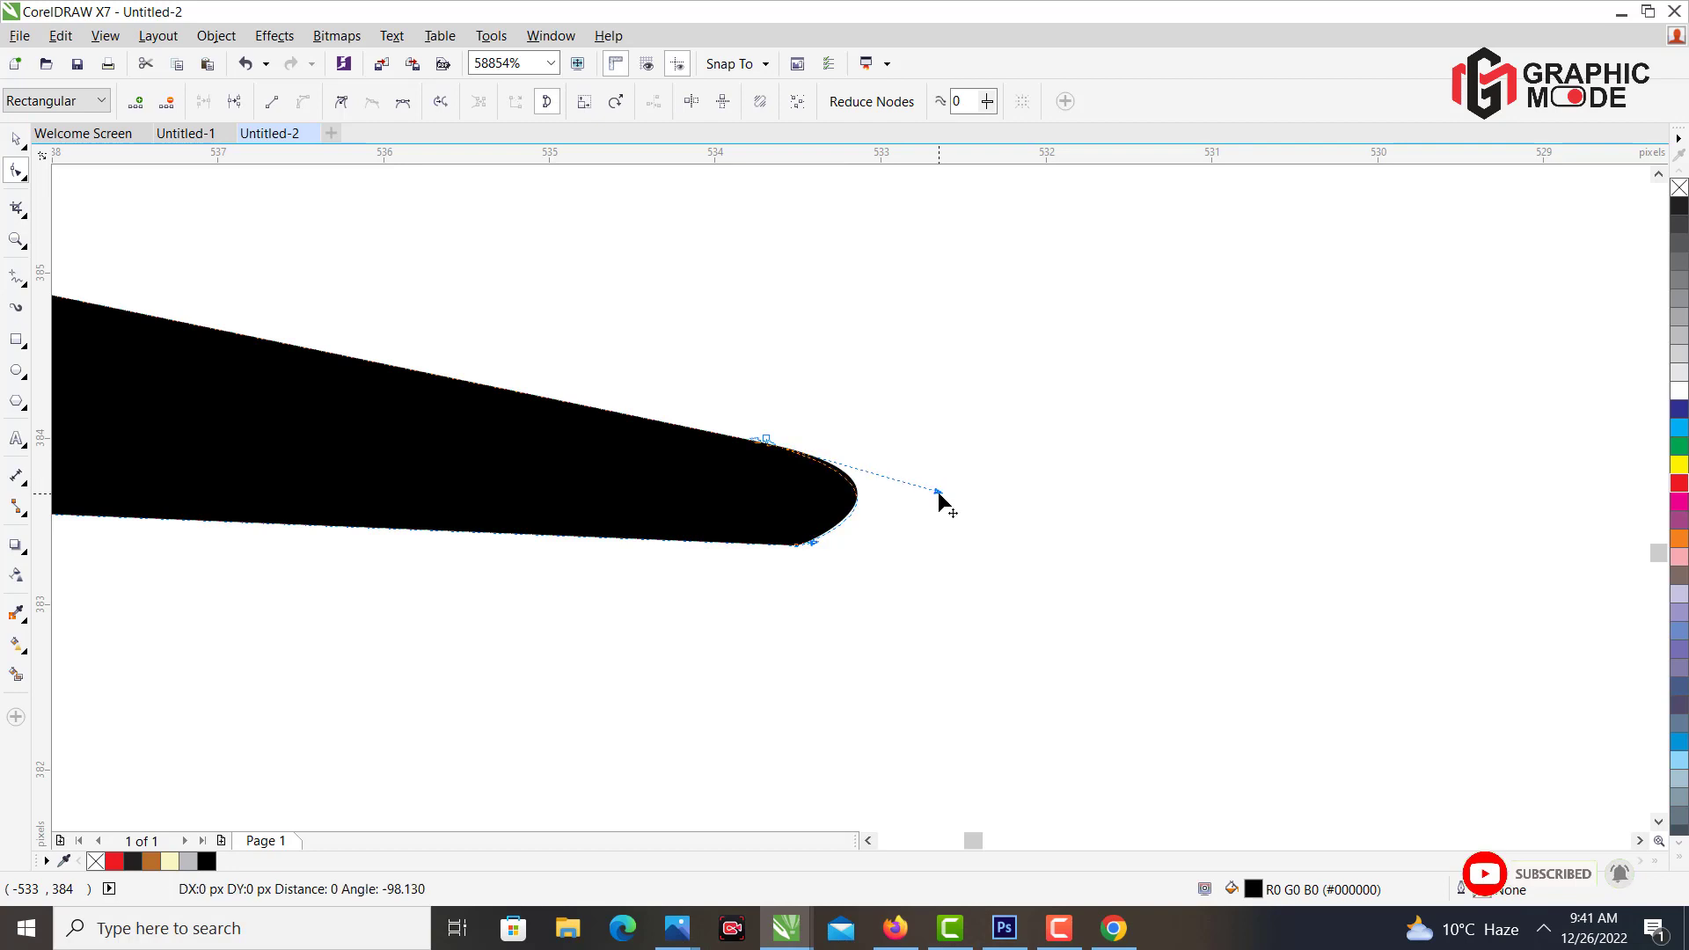
click(795, 545)
drag(813, 543, 822, 547)
drag(906, 570, 953, 634)
Add a node near the second tine's point and move it just below the tip node to blunt the end.
key(z)
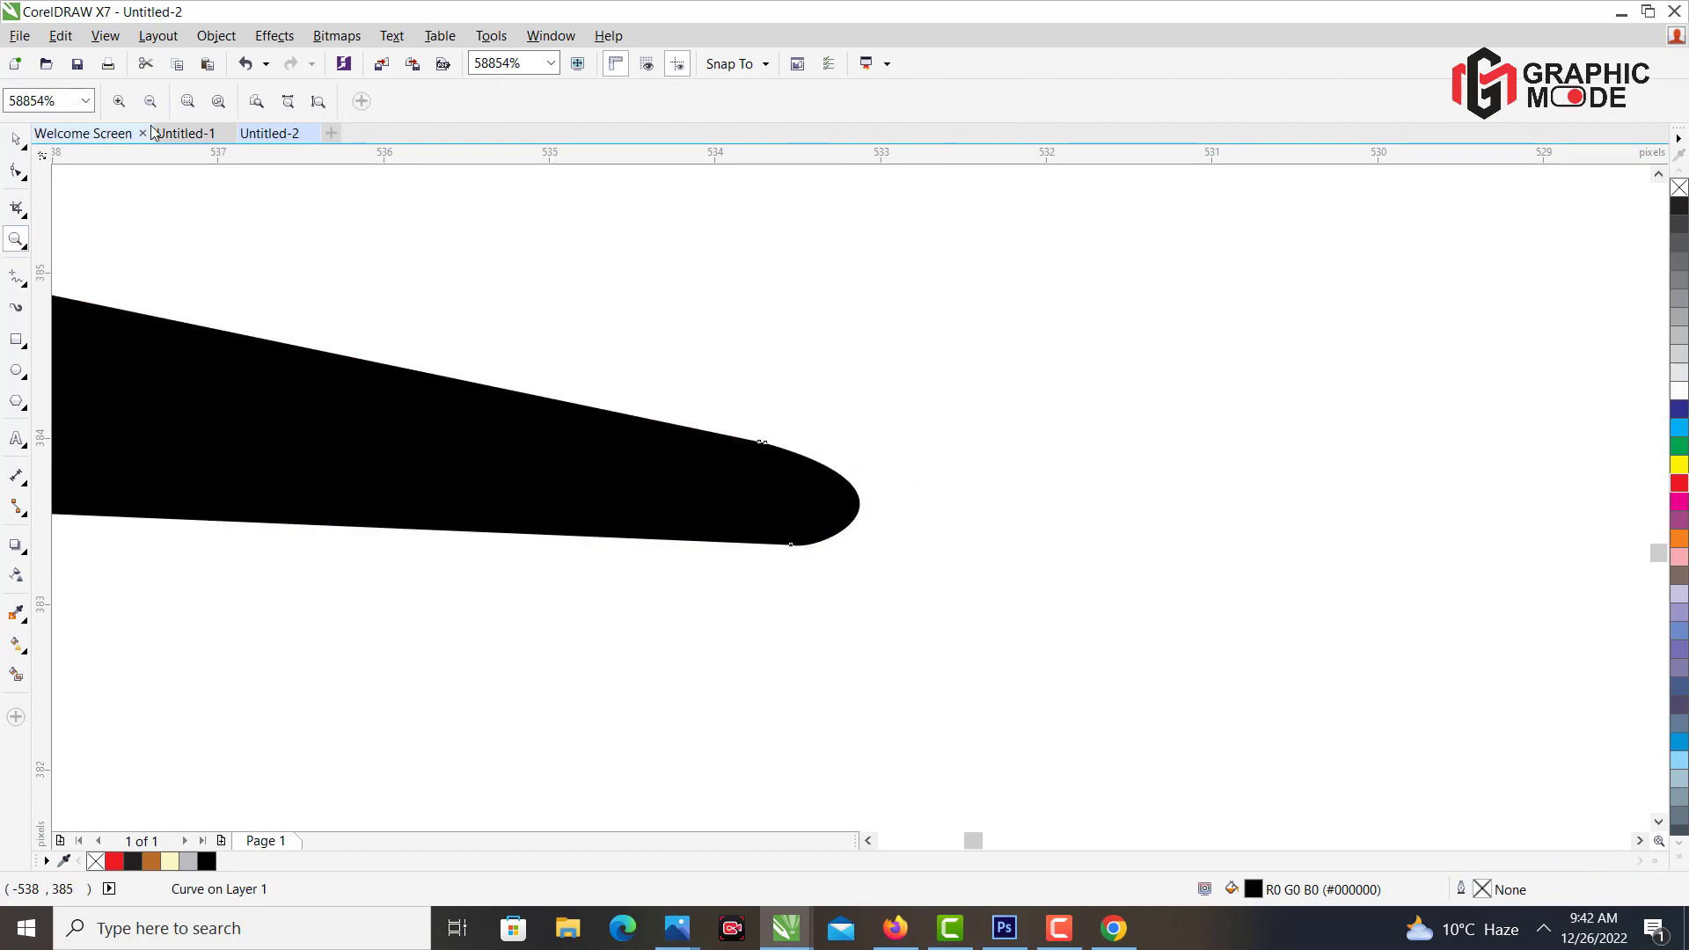
click(151, 106)
drag(939, 390, 939, 390)
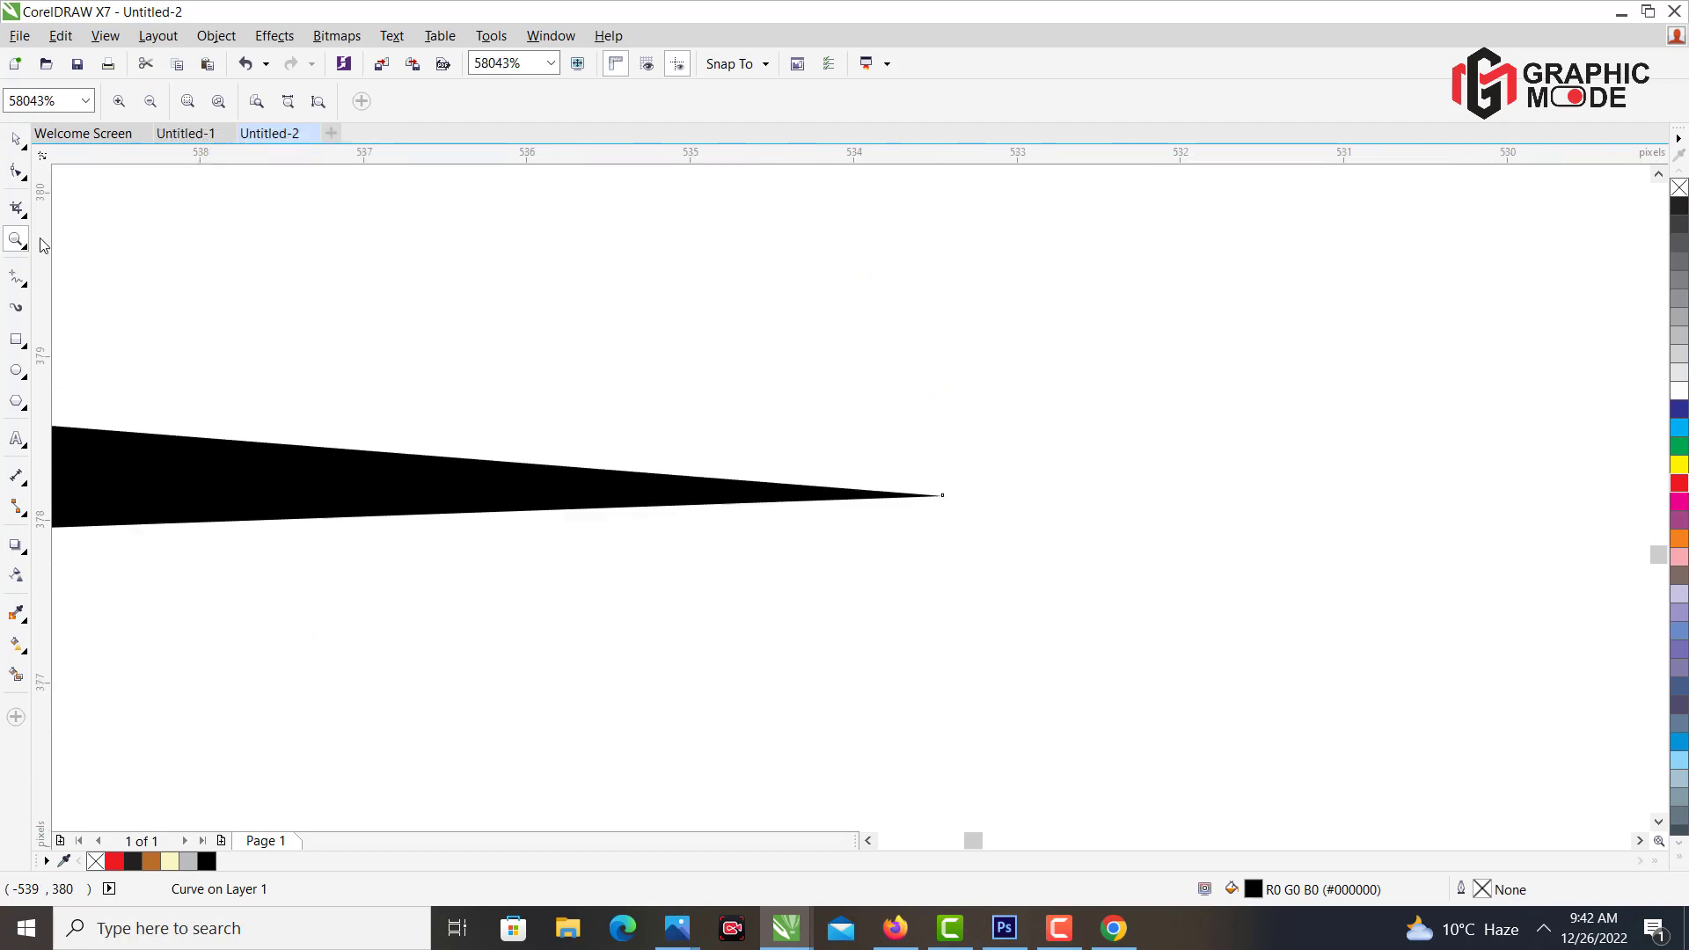
key(F10)
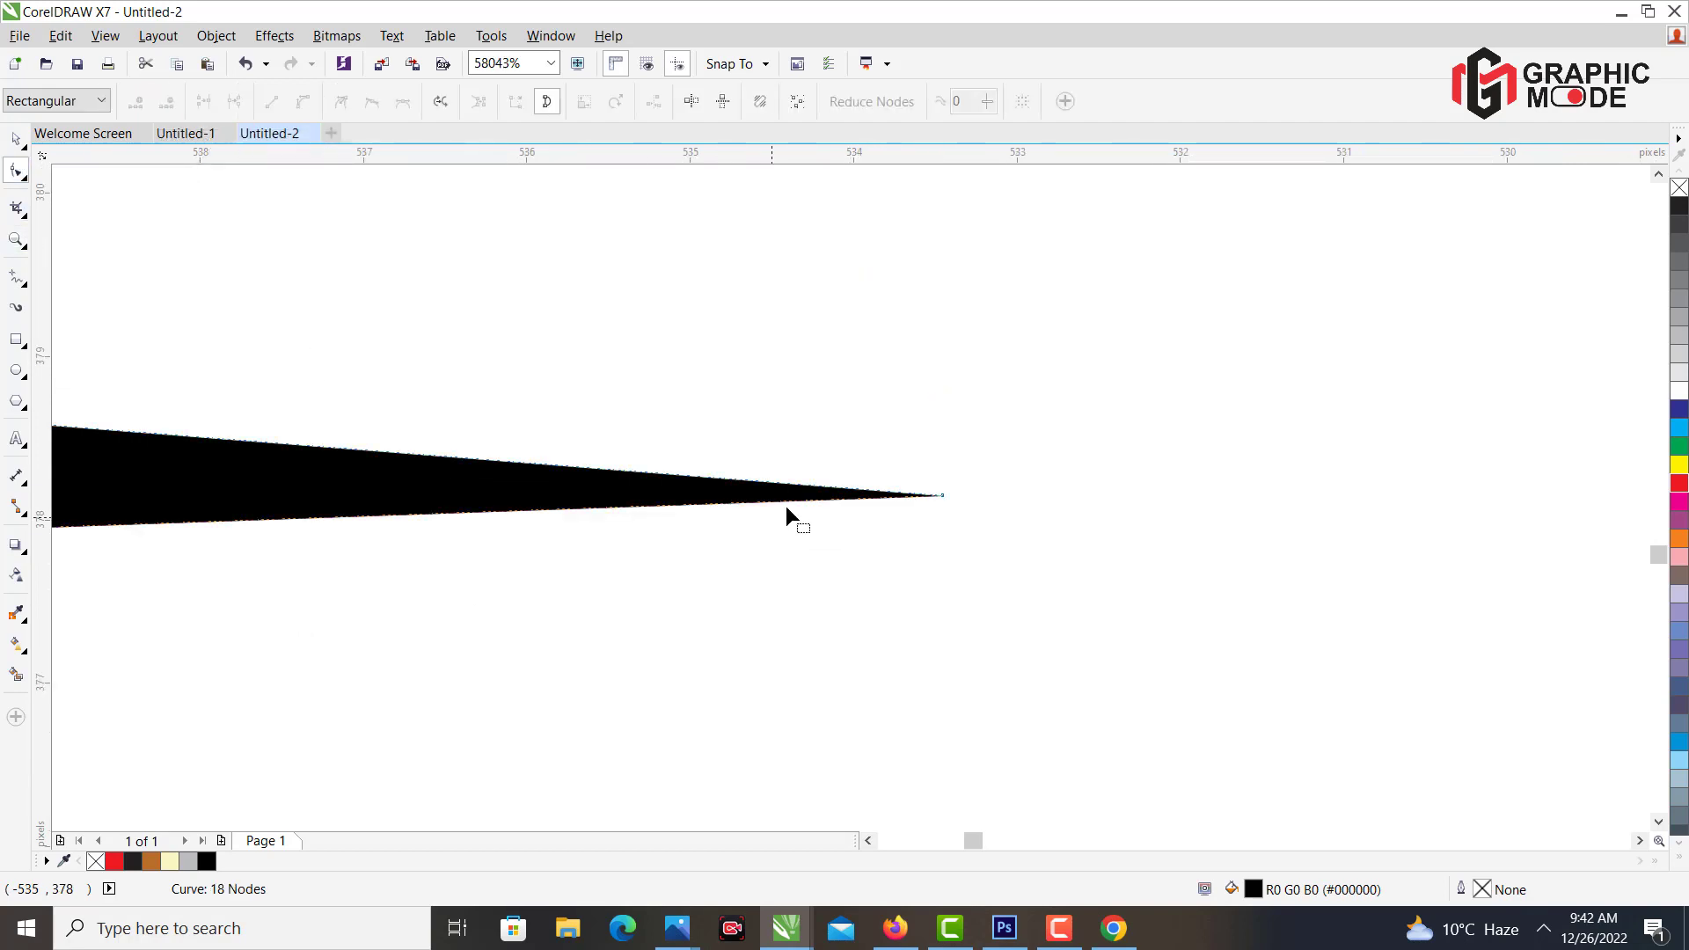
double_click(843, 489)
drag(843, 488, 931, 532)
Align the second tine's lower end node under the upper one and bow the end segment outward into a curve.
click(15, 239)
key(F10)
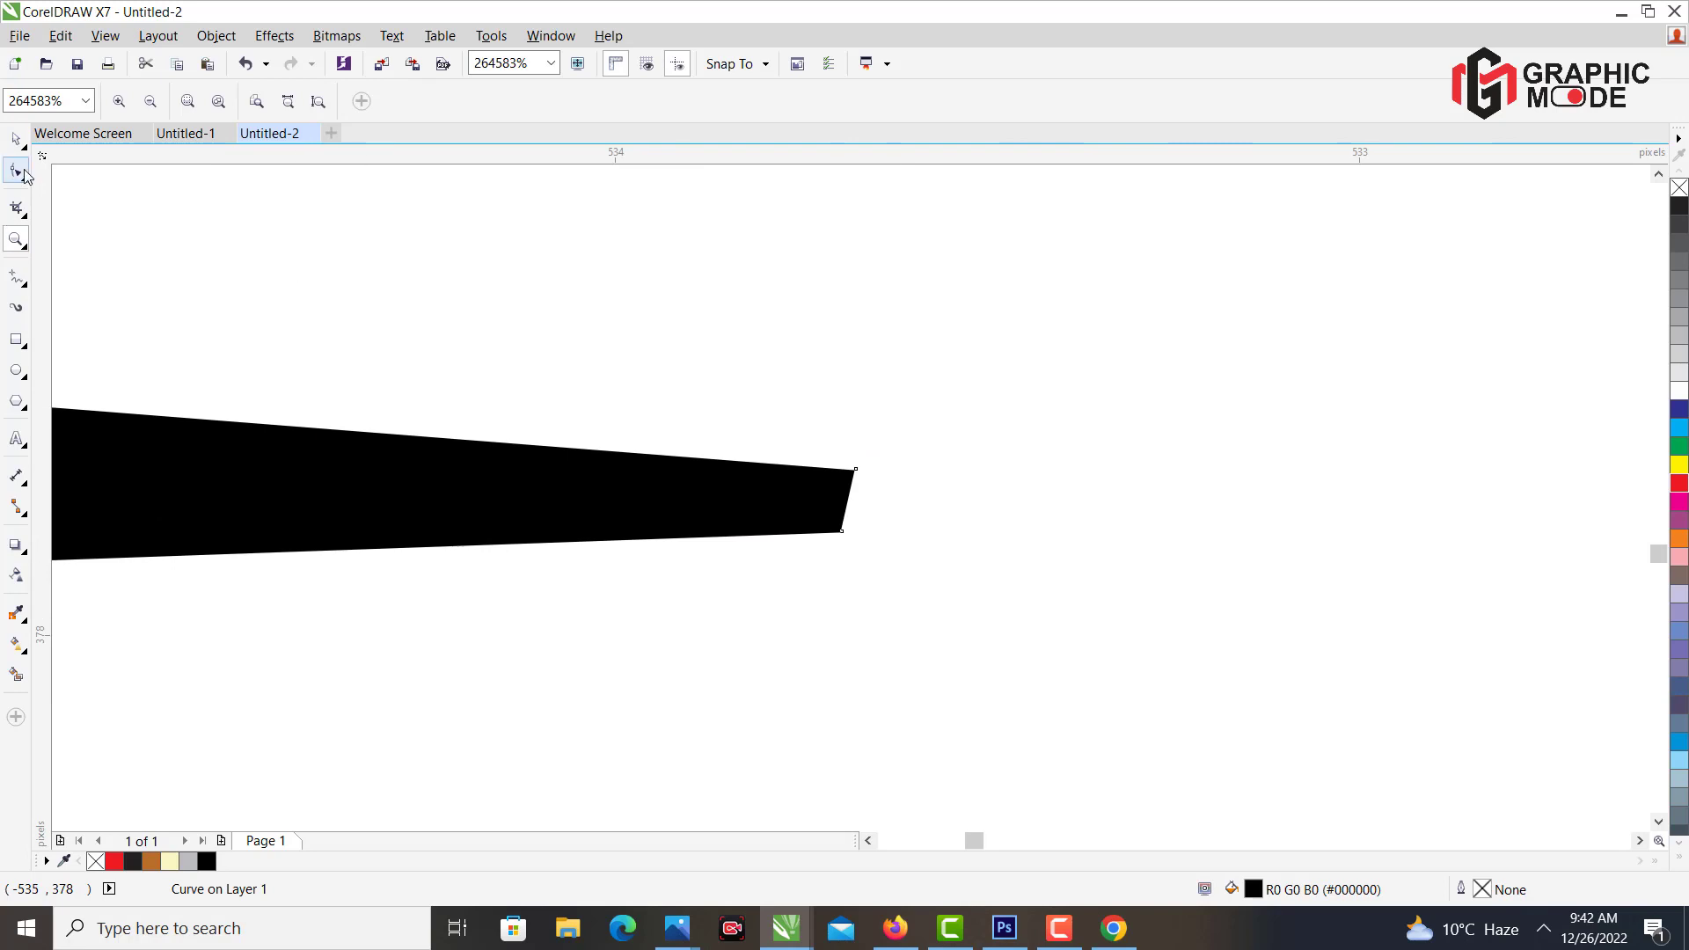
click(855, 531)
drag(854, 533, 855, 532)
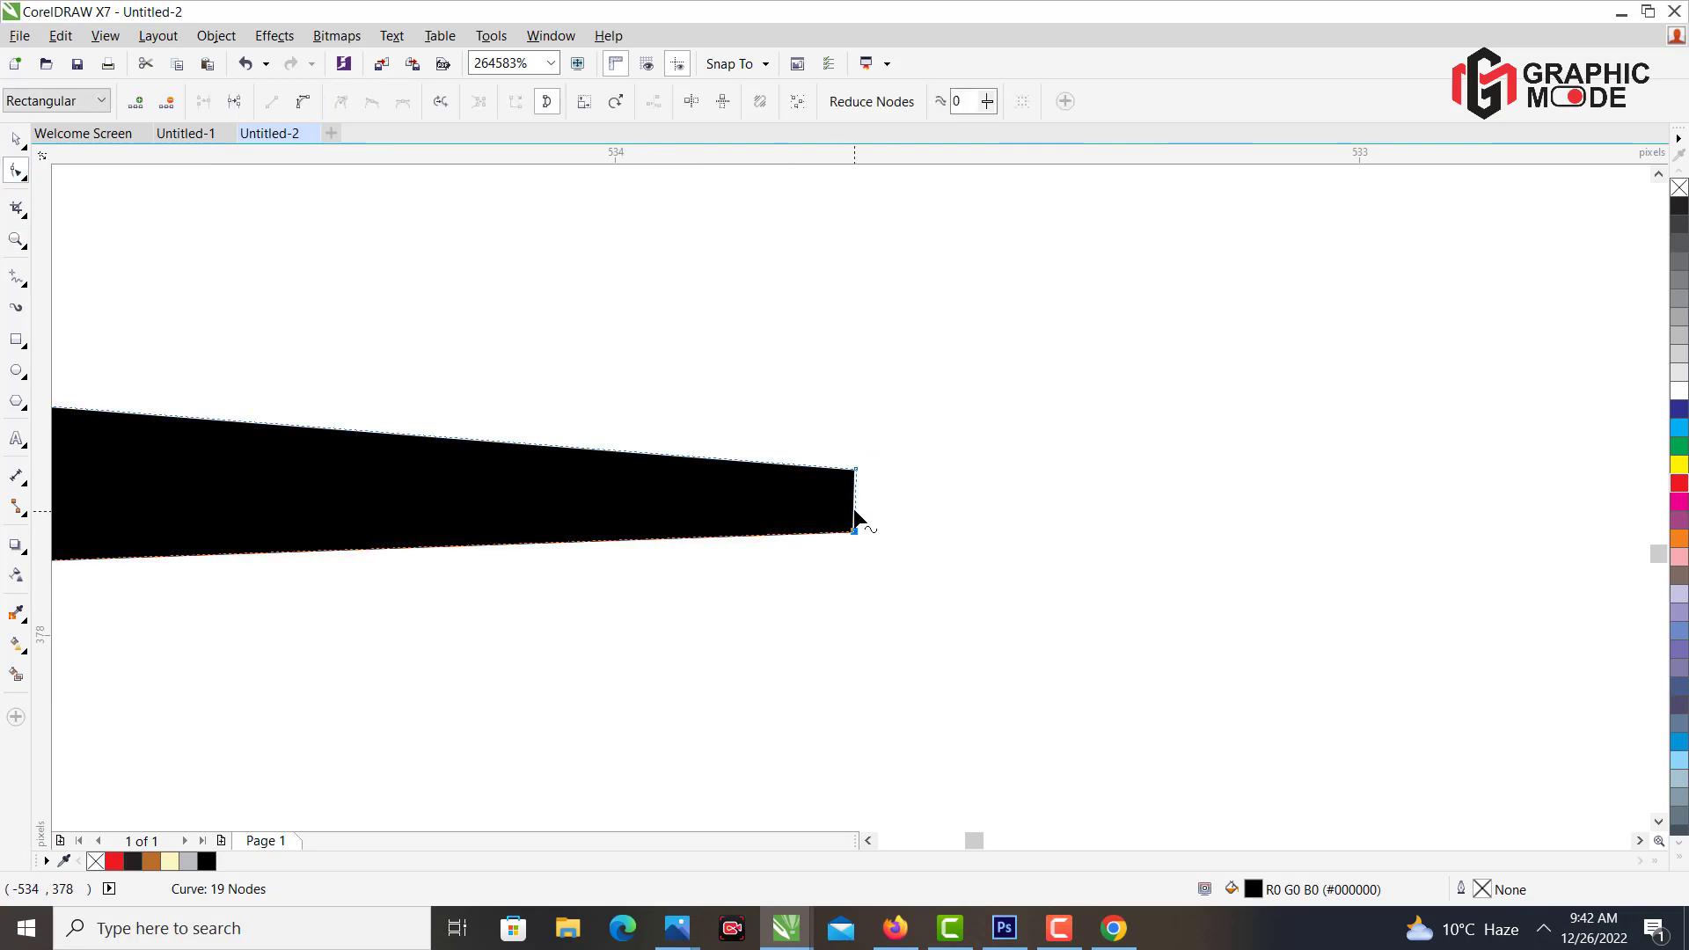
click(550, 333)
click(856, 509)
drag(855, 510, 881, 503)
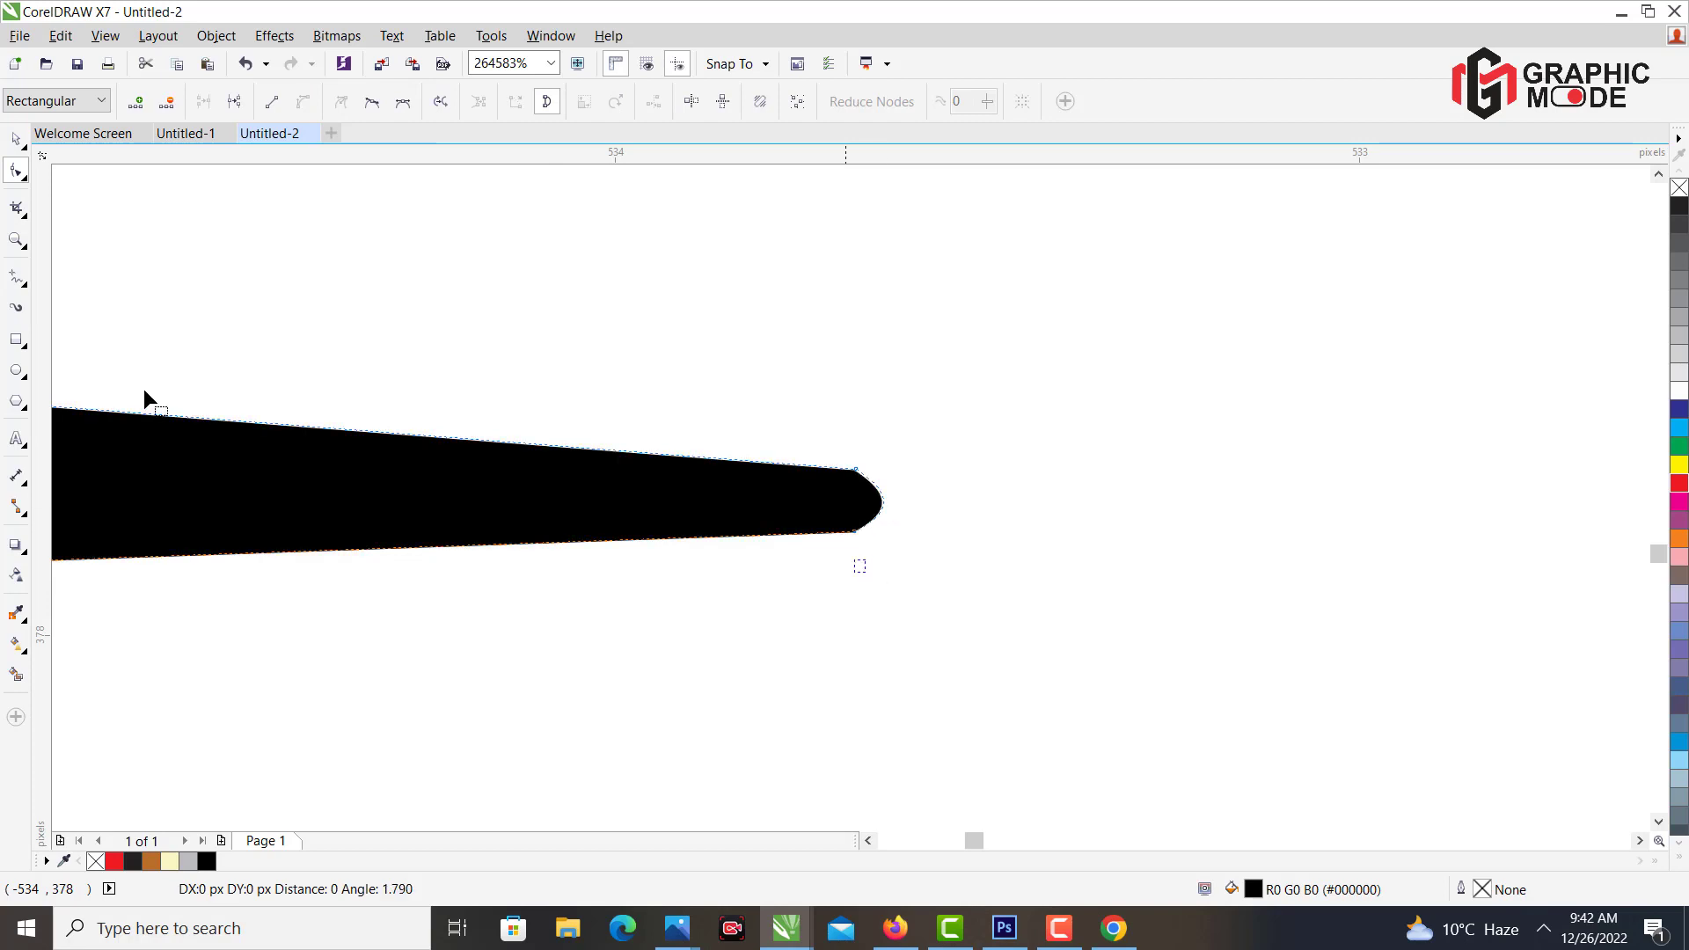
Add a node near the third tine's point, square off the end, and convert the end segment to a rounded curve.
click(16, 238)
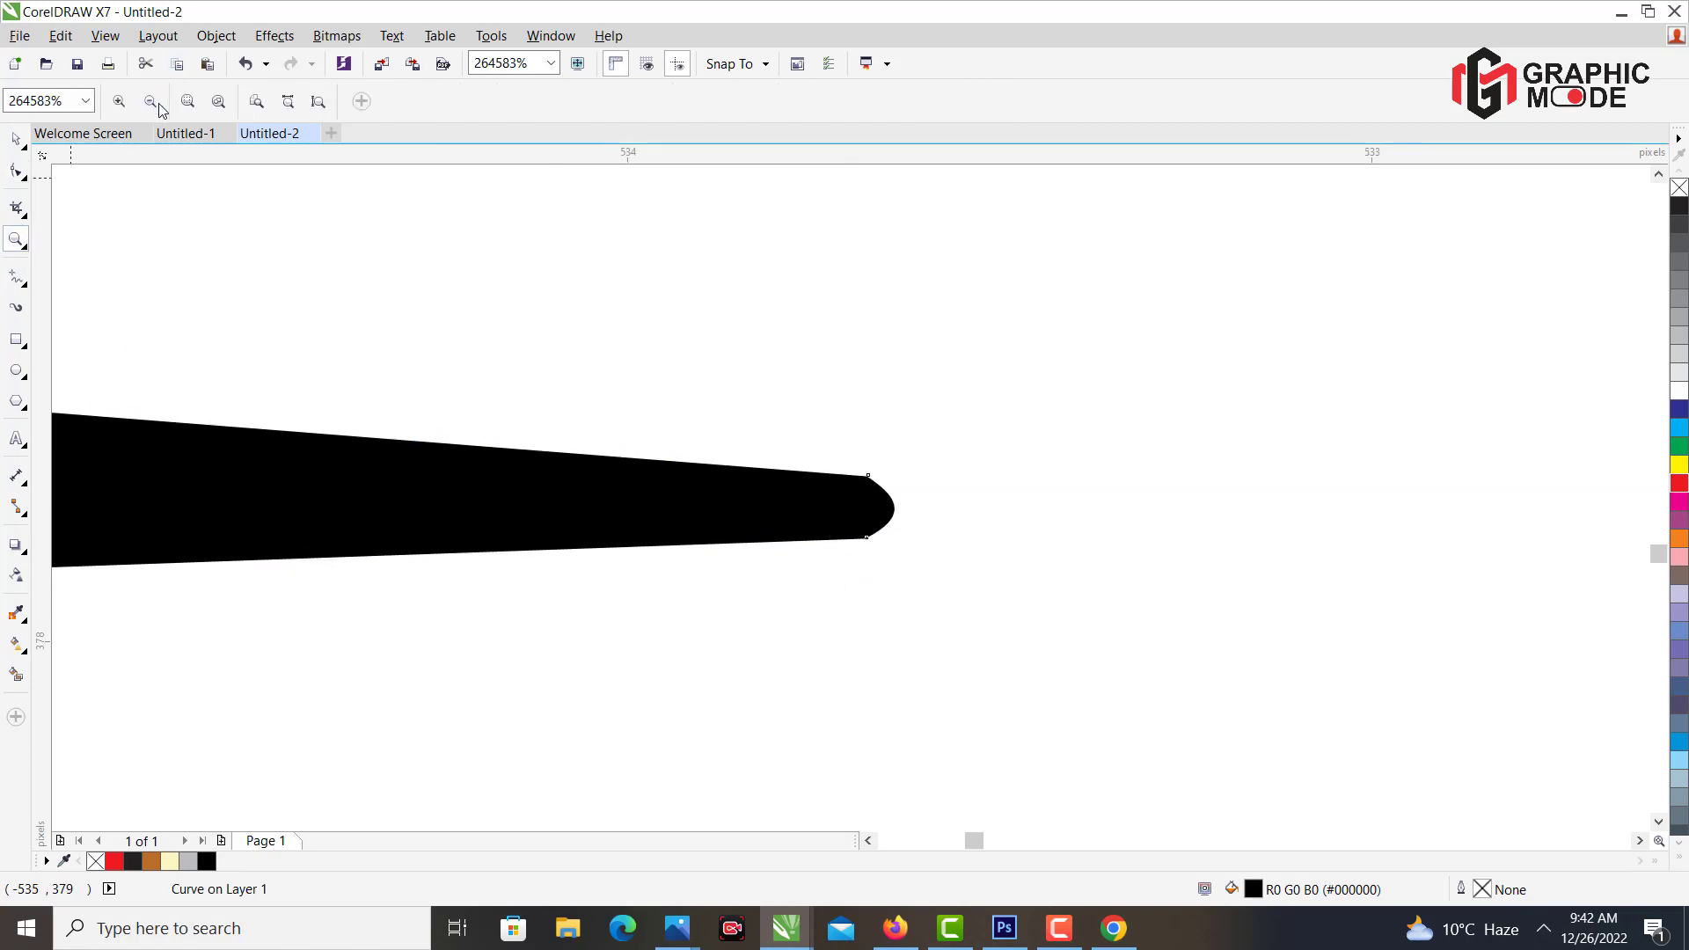
click(152, 102)
click(151, 102)
drag(878, 477, 934, 509)
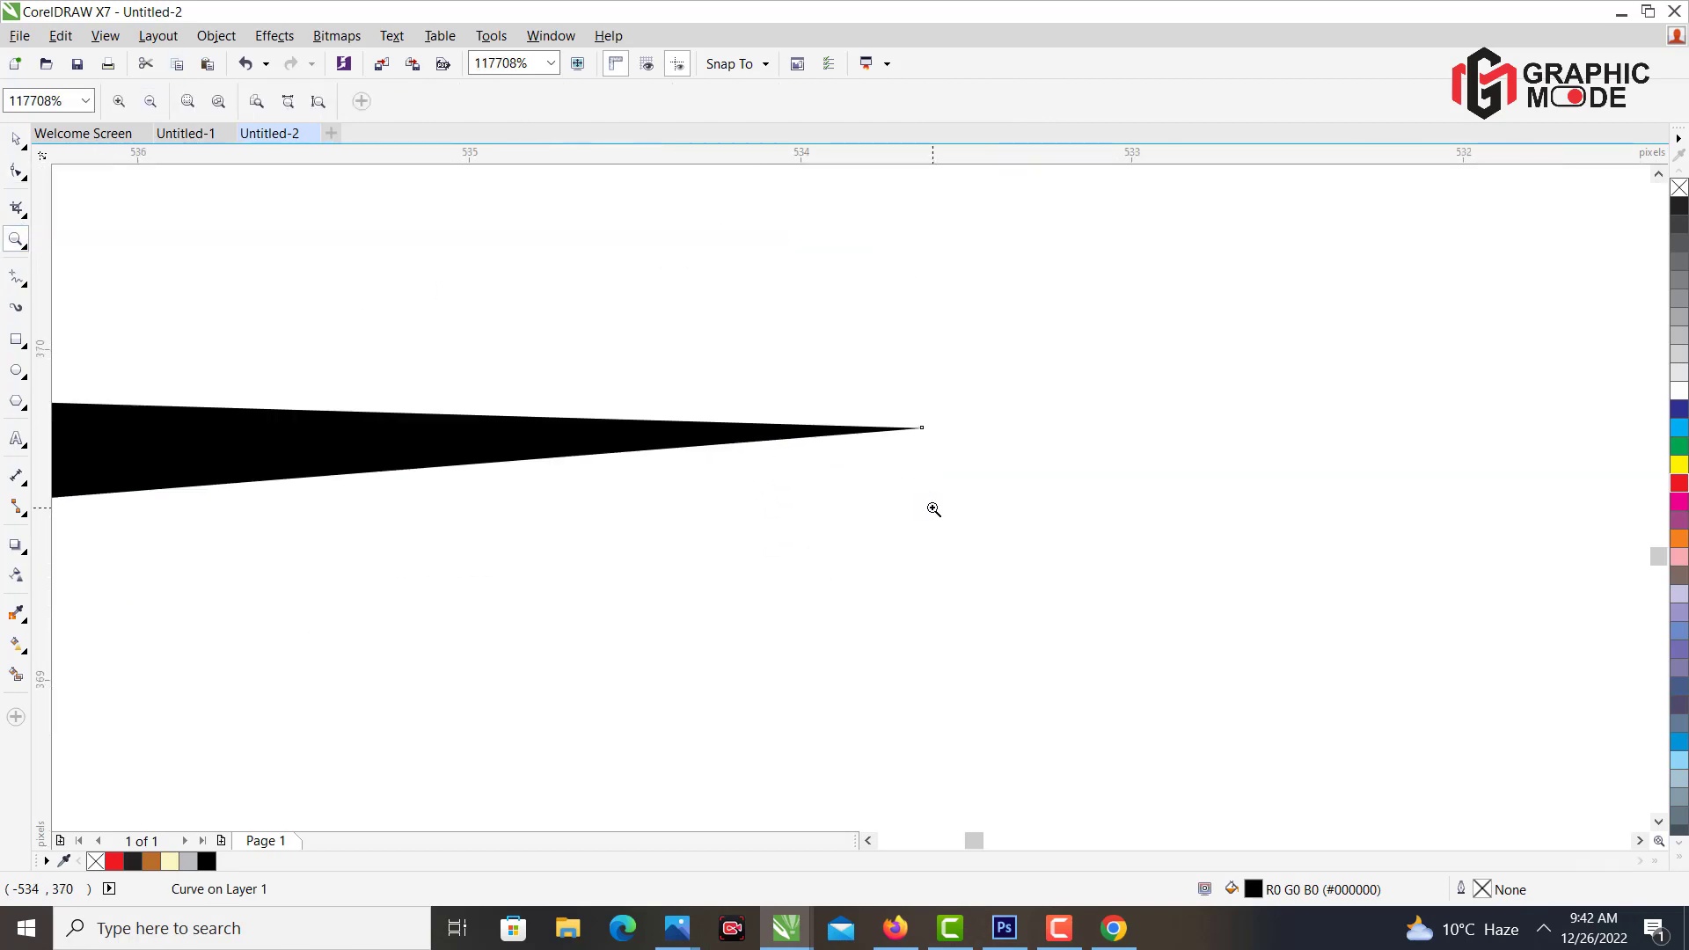
scroll(1028, 507, up, 2)
click(16, 170)
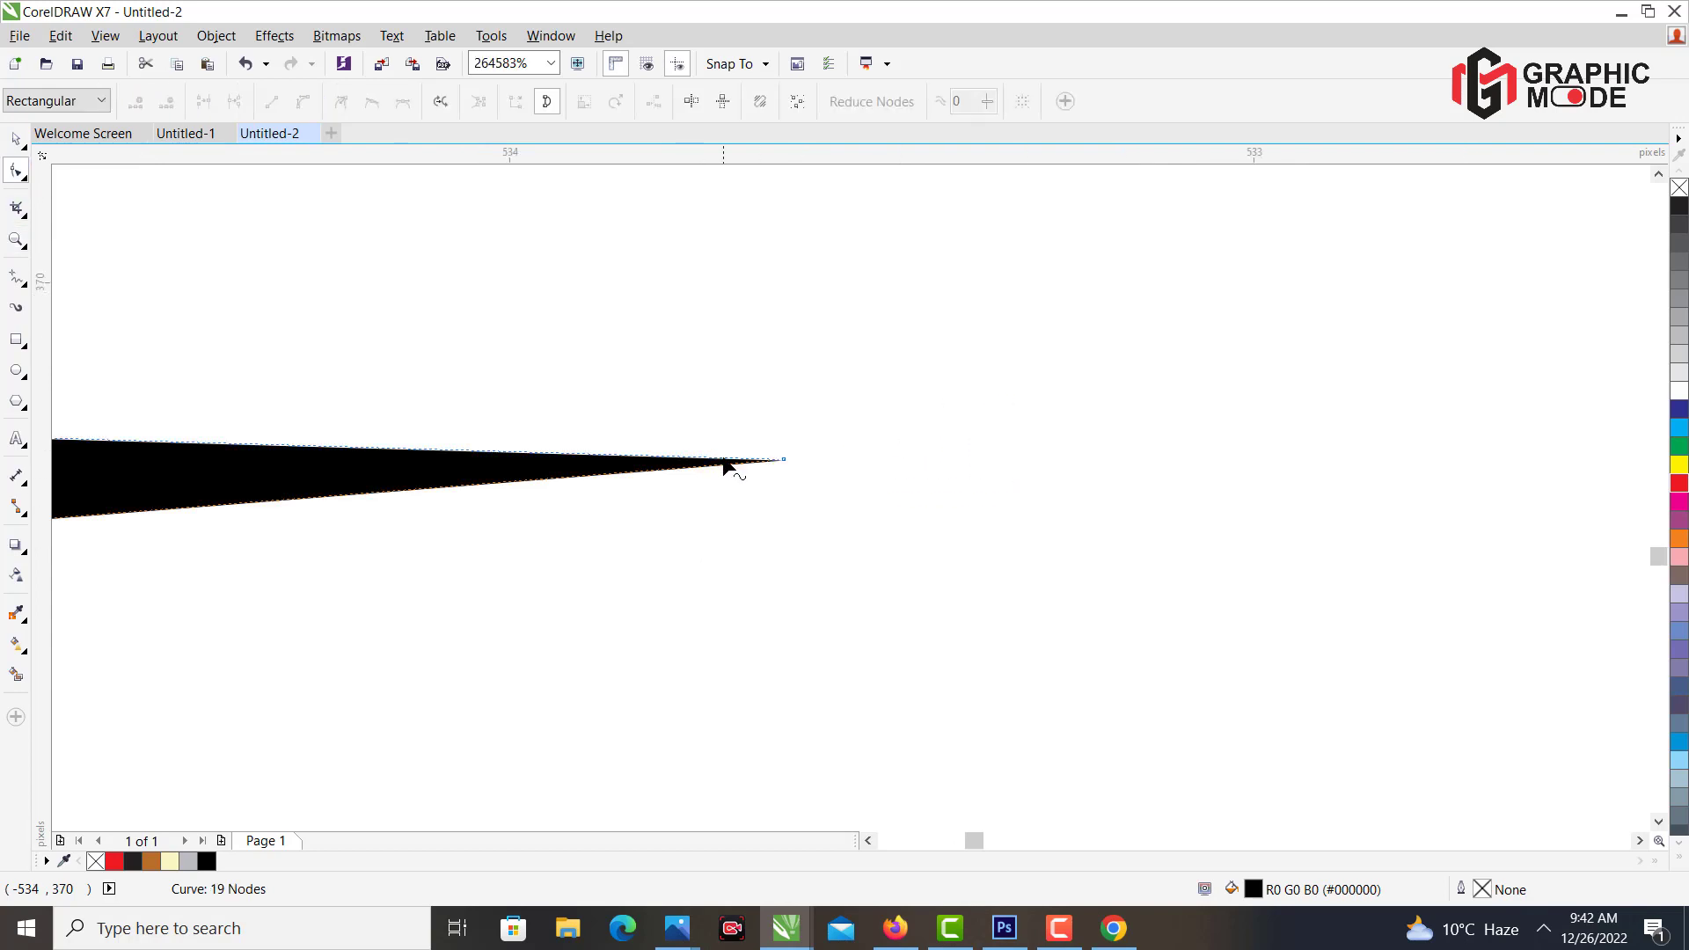
double_click(727, 458)
drag(729, 460, 774, 453)
click(763, 459)
click(303, 101)
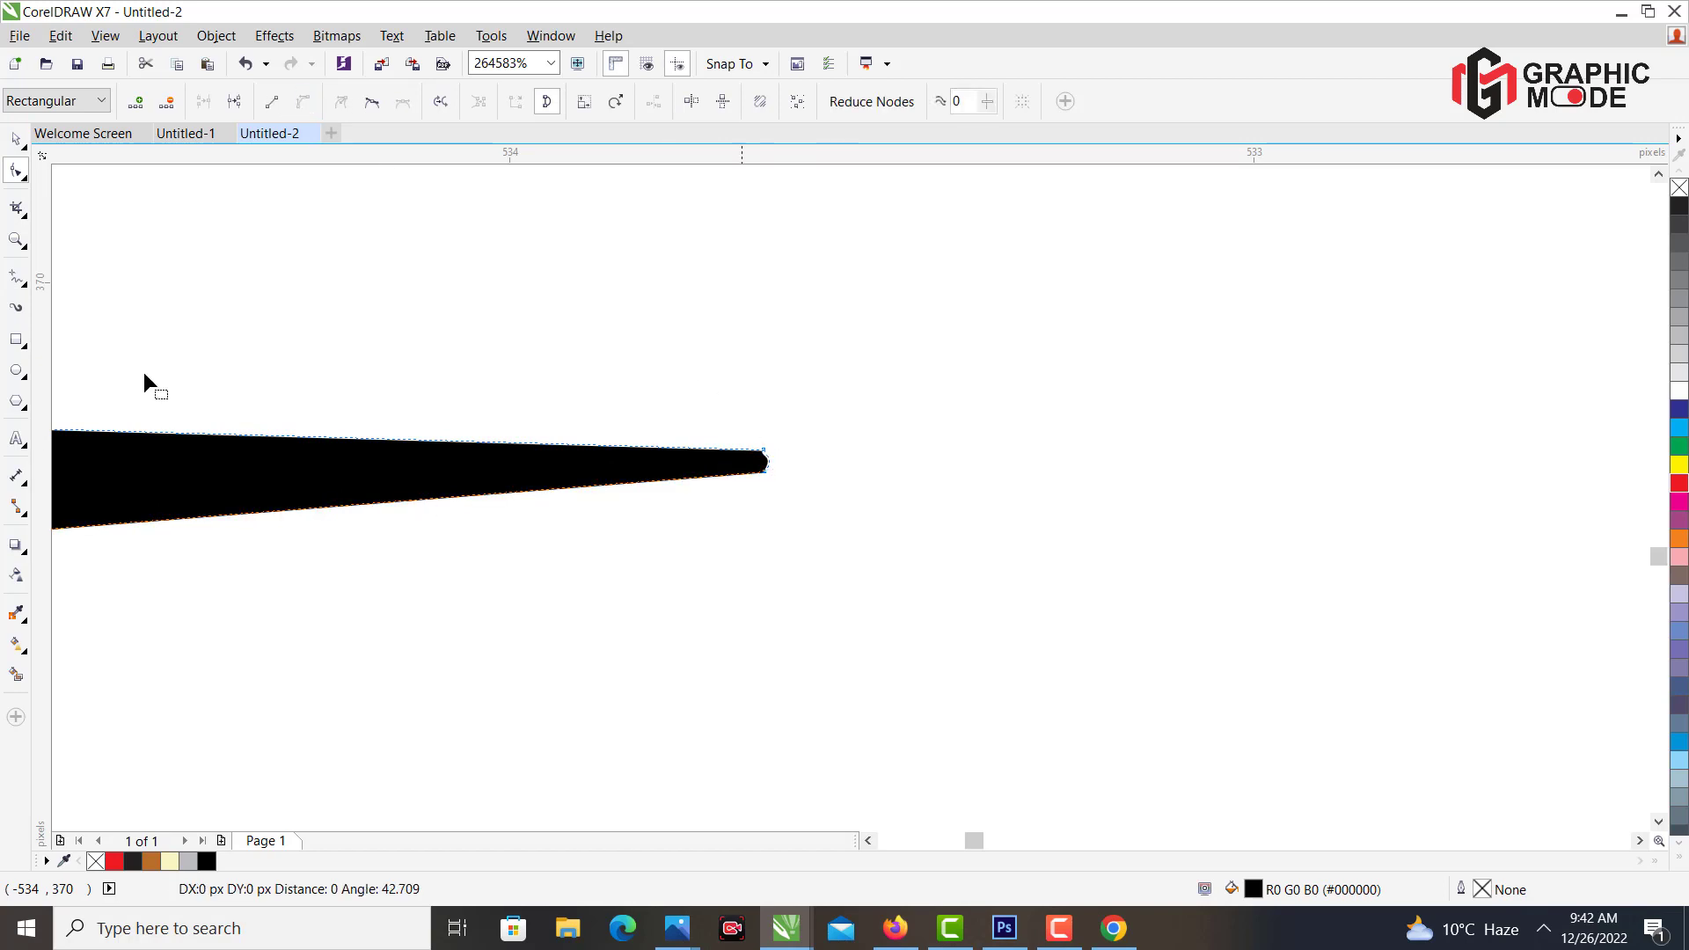
Widen the third tine's end by repositioning its end nodes and stretch the tip curve further outward.
click(16, 240)
click(152, 102)
click(152, 102)
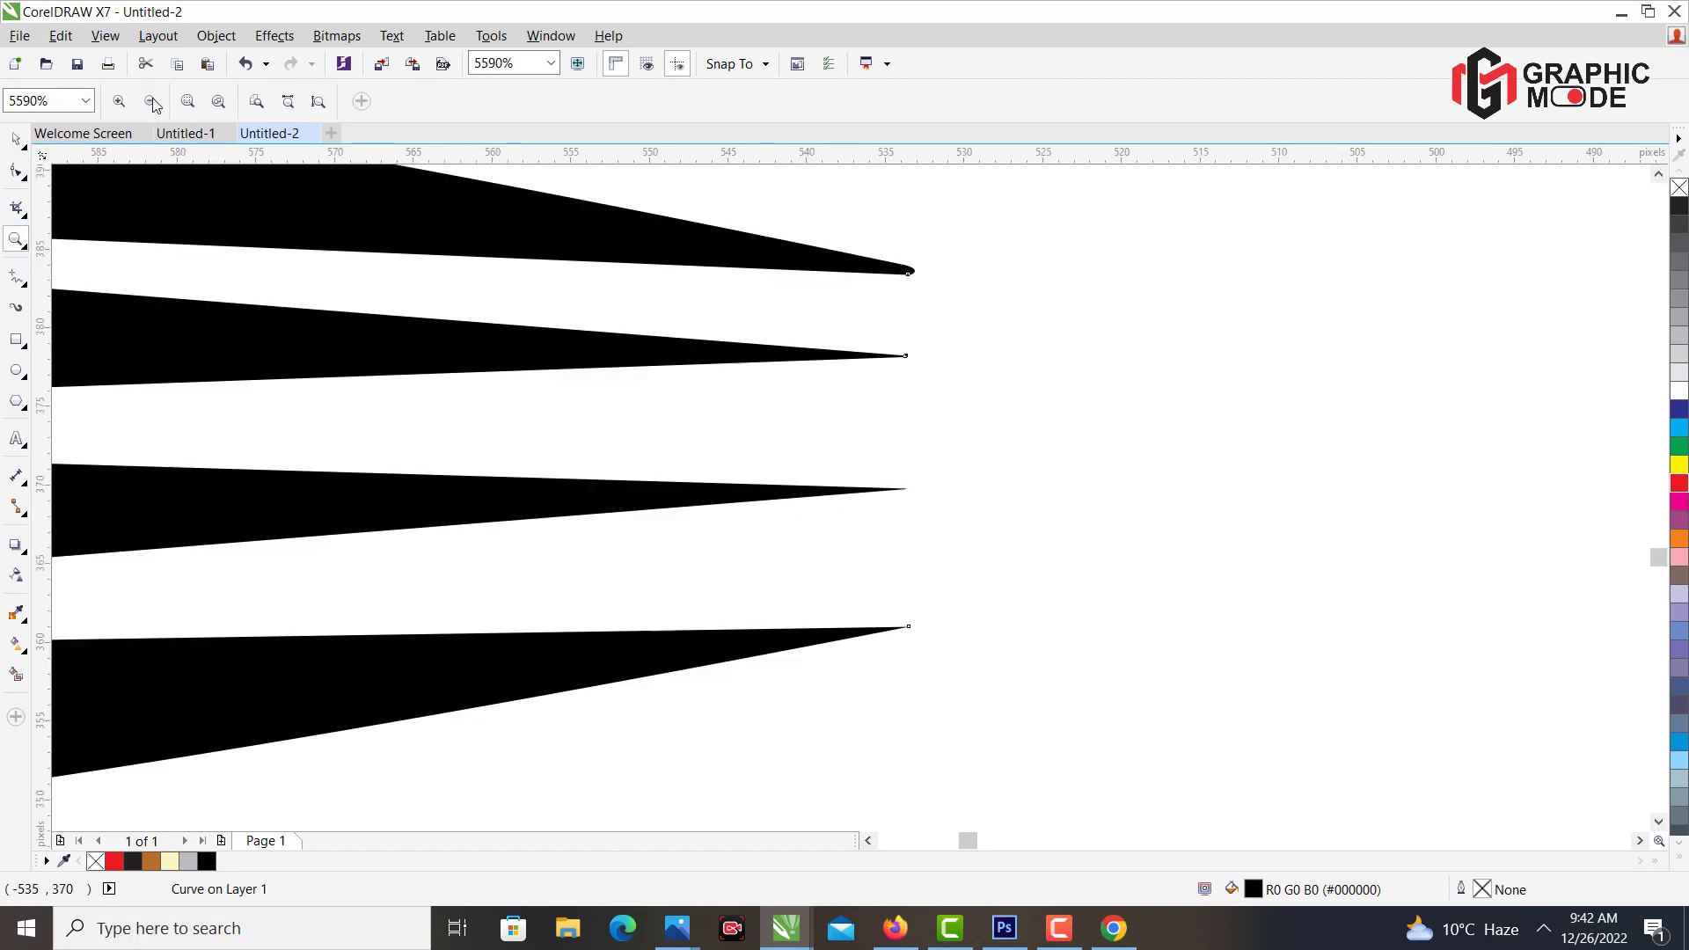
drag(894, 470, 919, 506)
drag(819, 499, 874, 556)
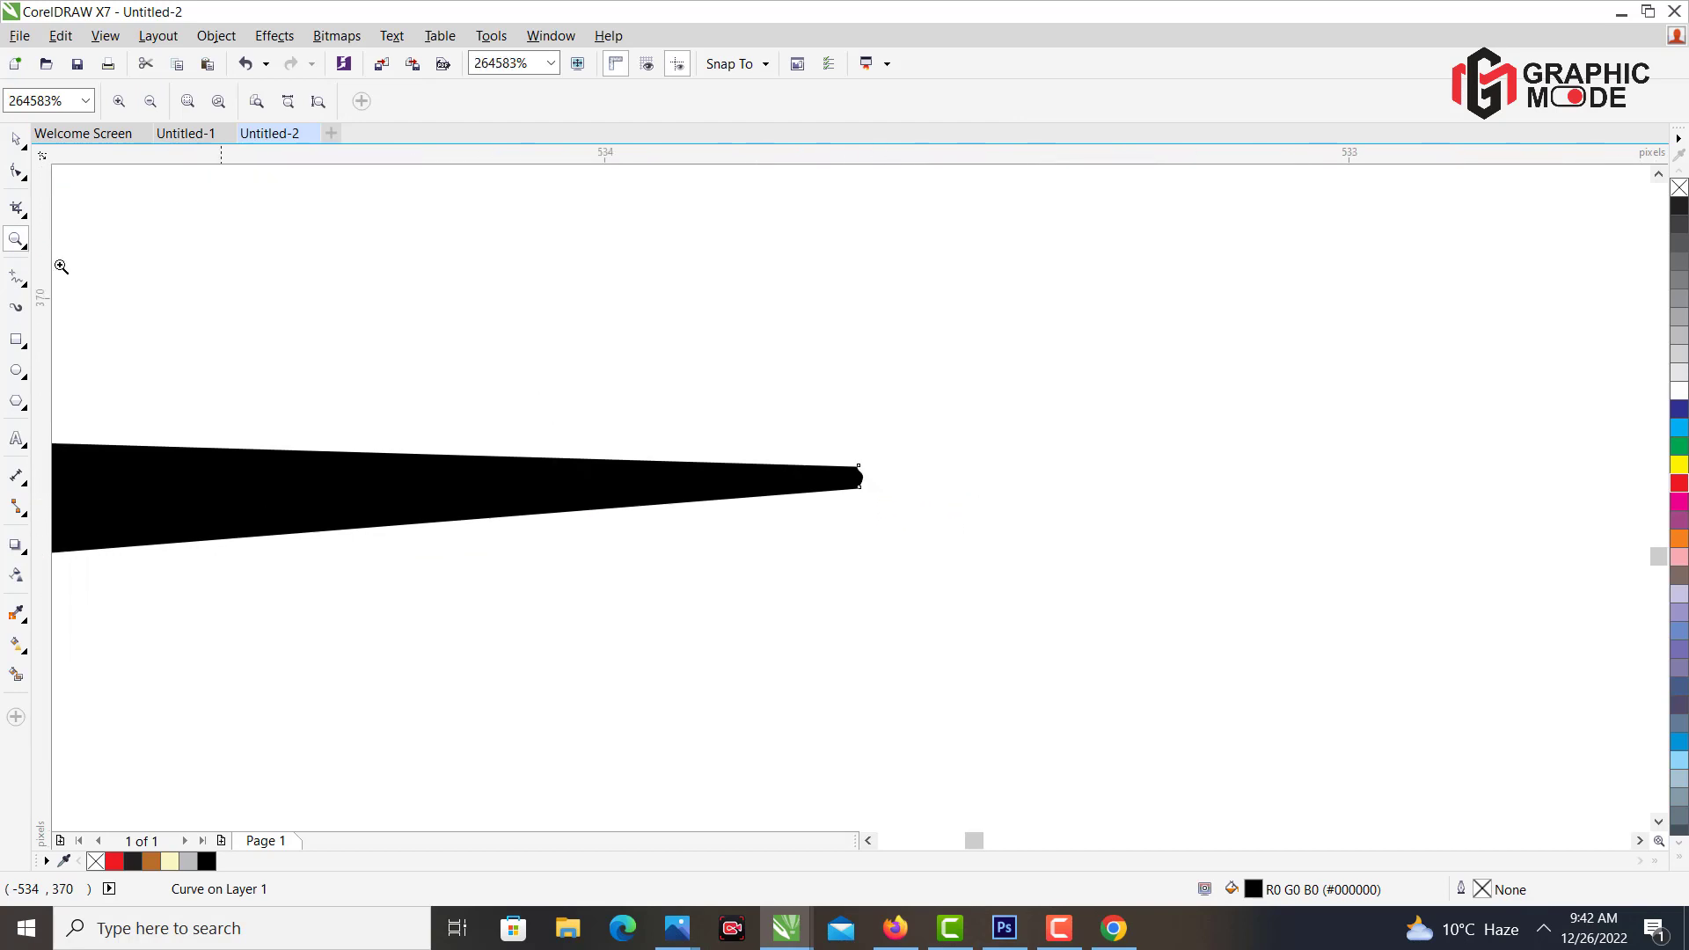
click(16, 172)
mouse_move(859, 490)
mouse_down()
mouse_move(860, 513)
mouse_move(841, 511)
mouse_move(947, 492)
mouse_move(845, 466)
mouse_up()
click(886, 579)
Add a node on the lowest tine's lower edge near its point and round the tip outward with a curve.
click(16, 240)
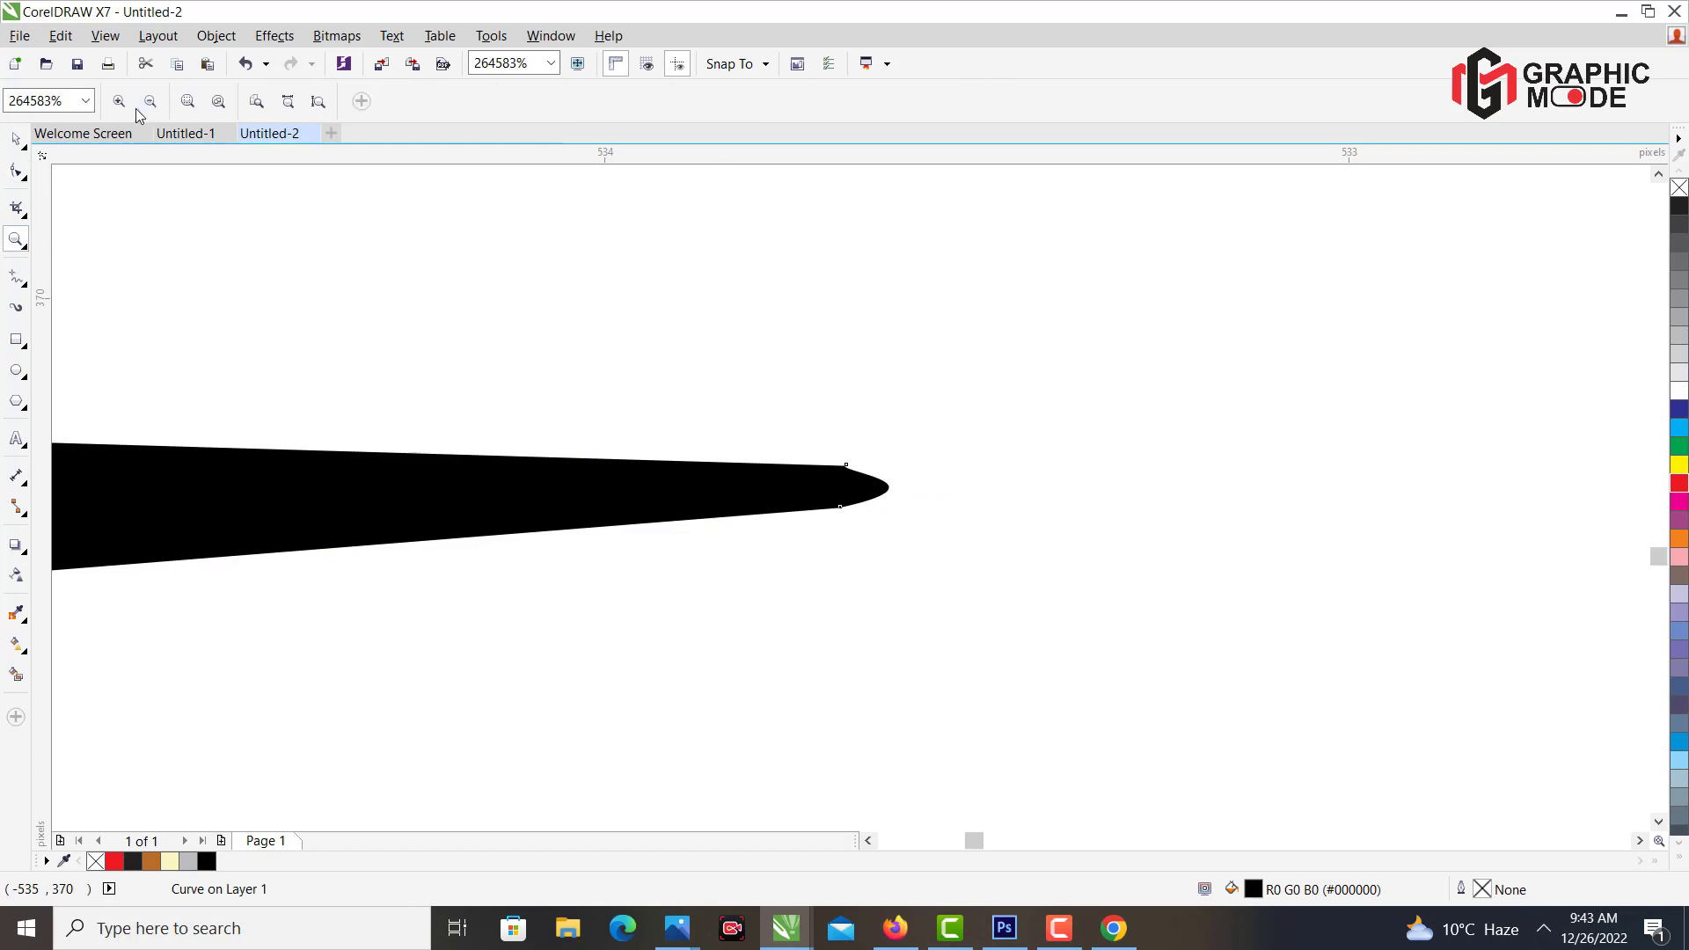
click(154, 103)
click(154, 104)
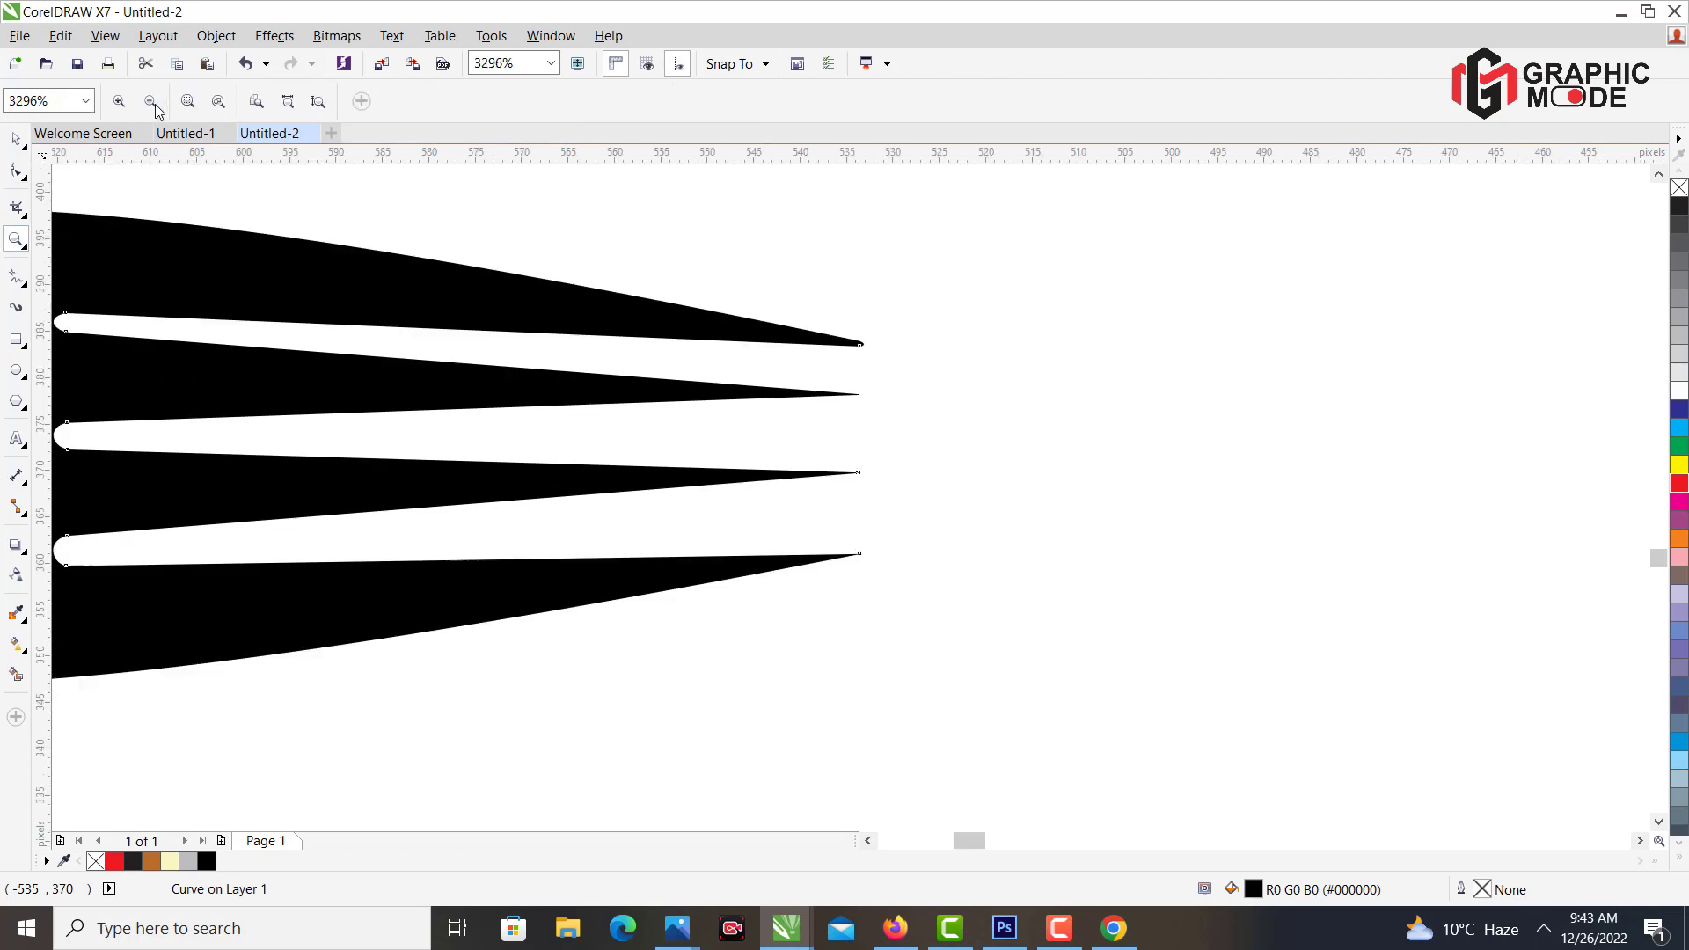
click(876, 563)
drag(664, 388, 883, 540)
key(F10)
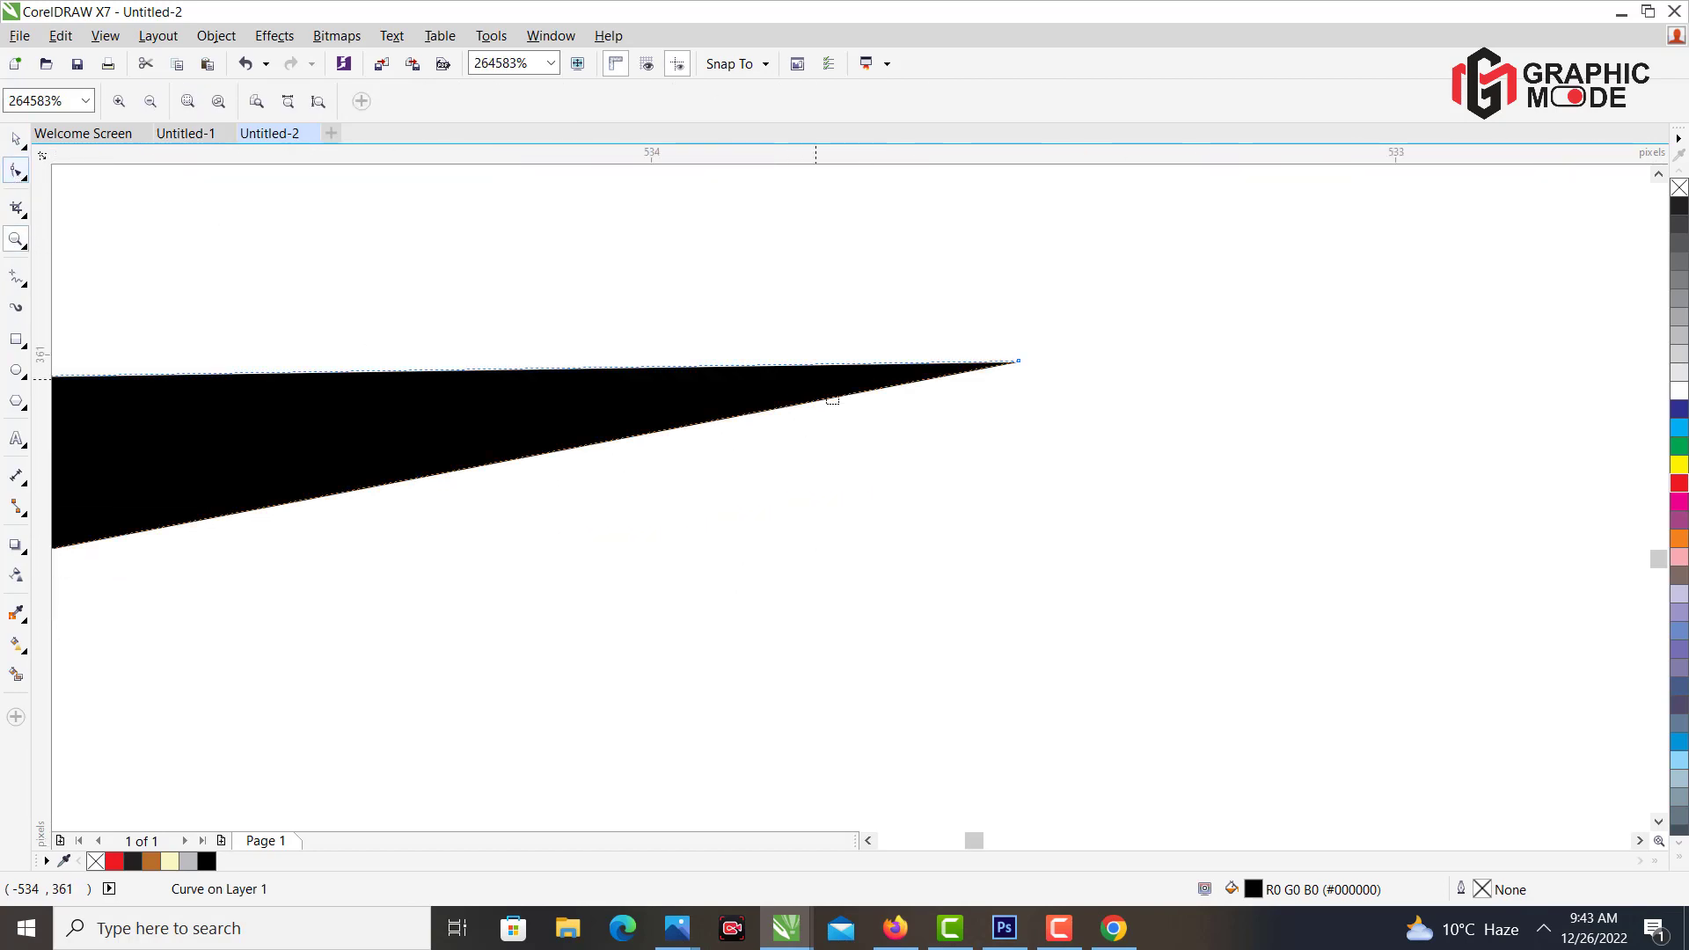
double_click(910, 383)
drag(910, 382, 1092, 378)
Move the fork up against the start of FOR and narrow it to about 404 px.
click(16, 239)
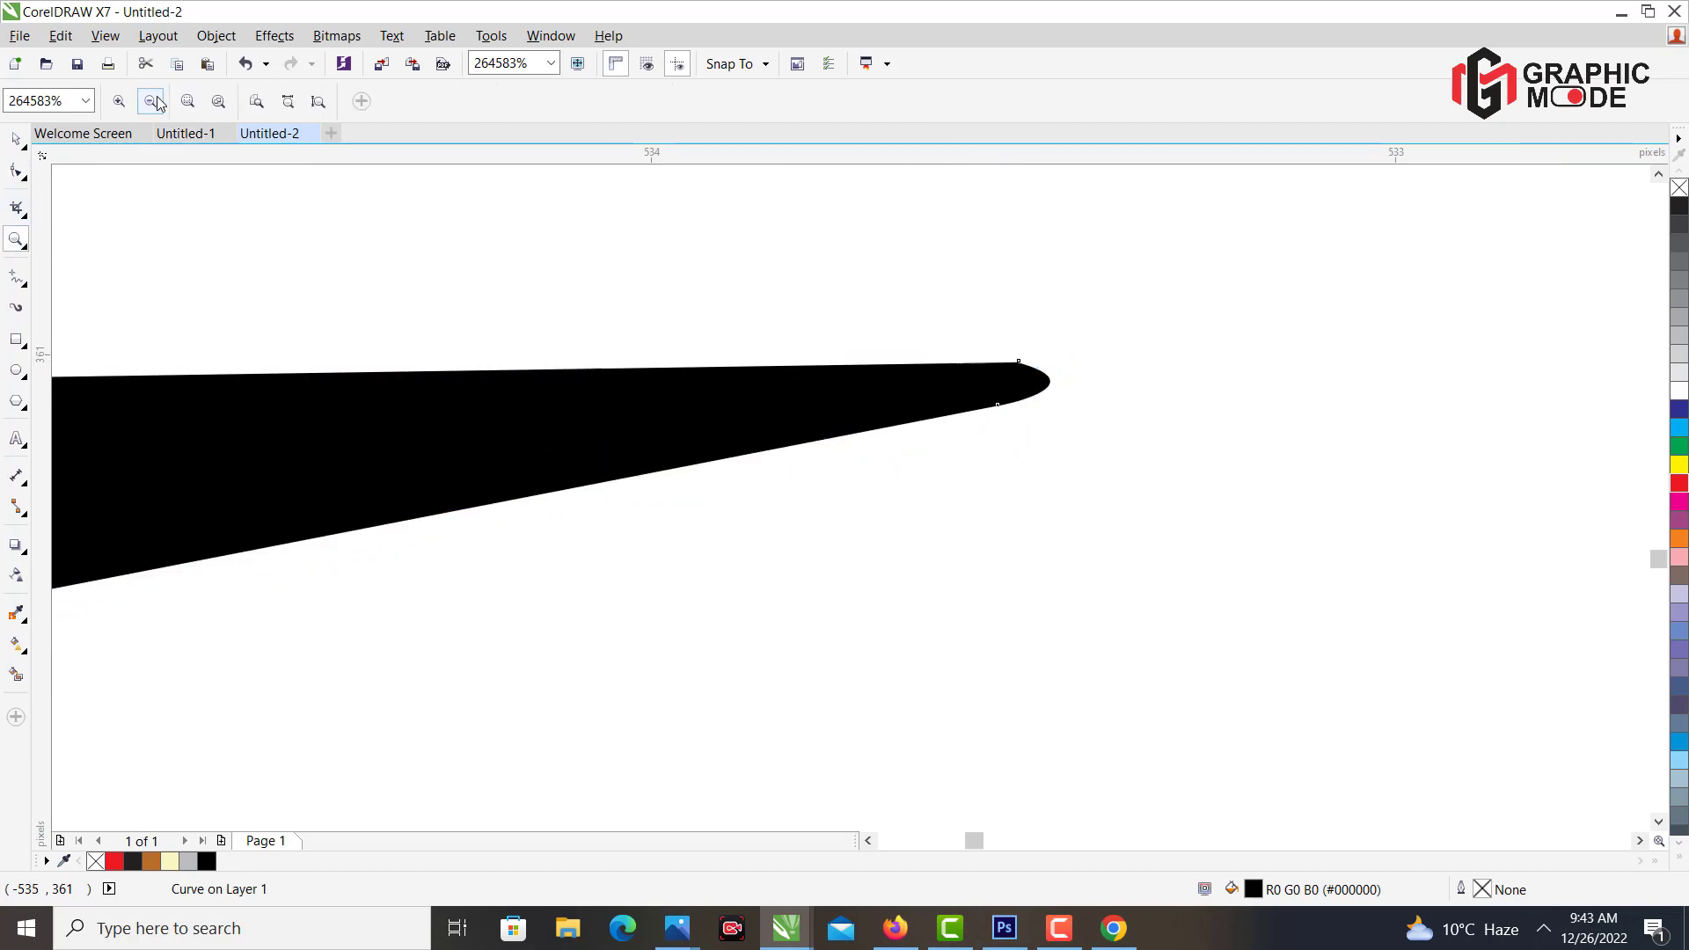
click(153, 101)
click(153, 102)
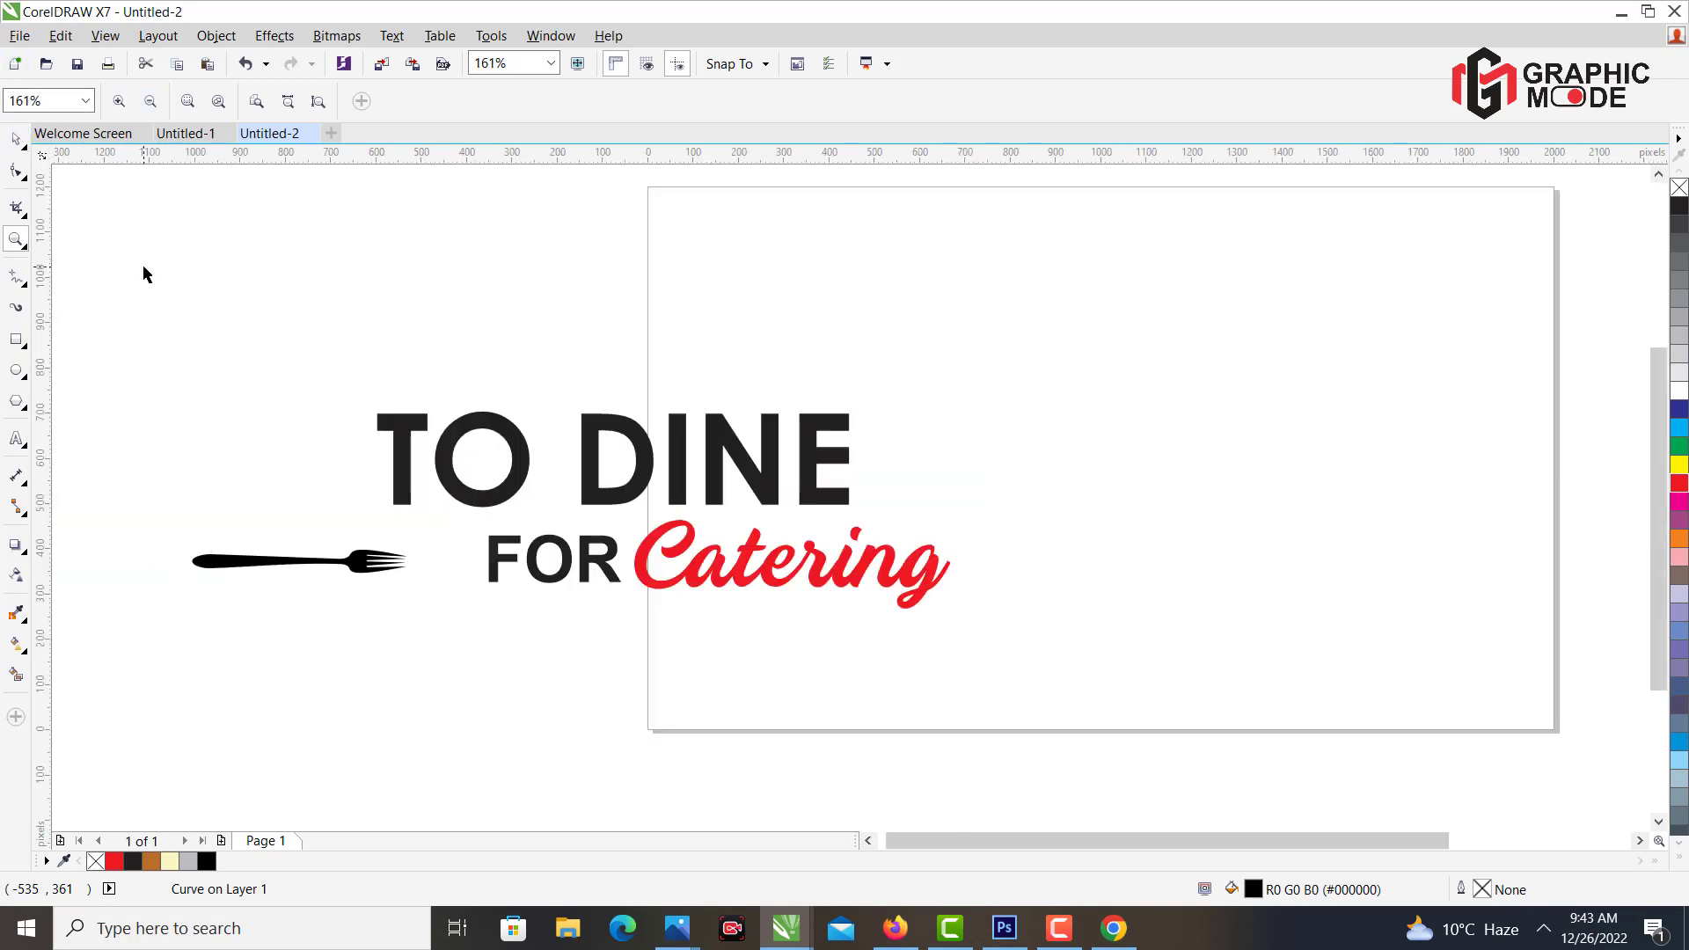
key(space)
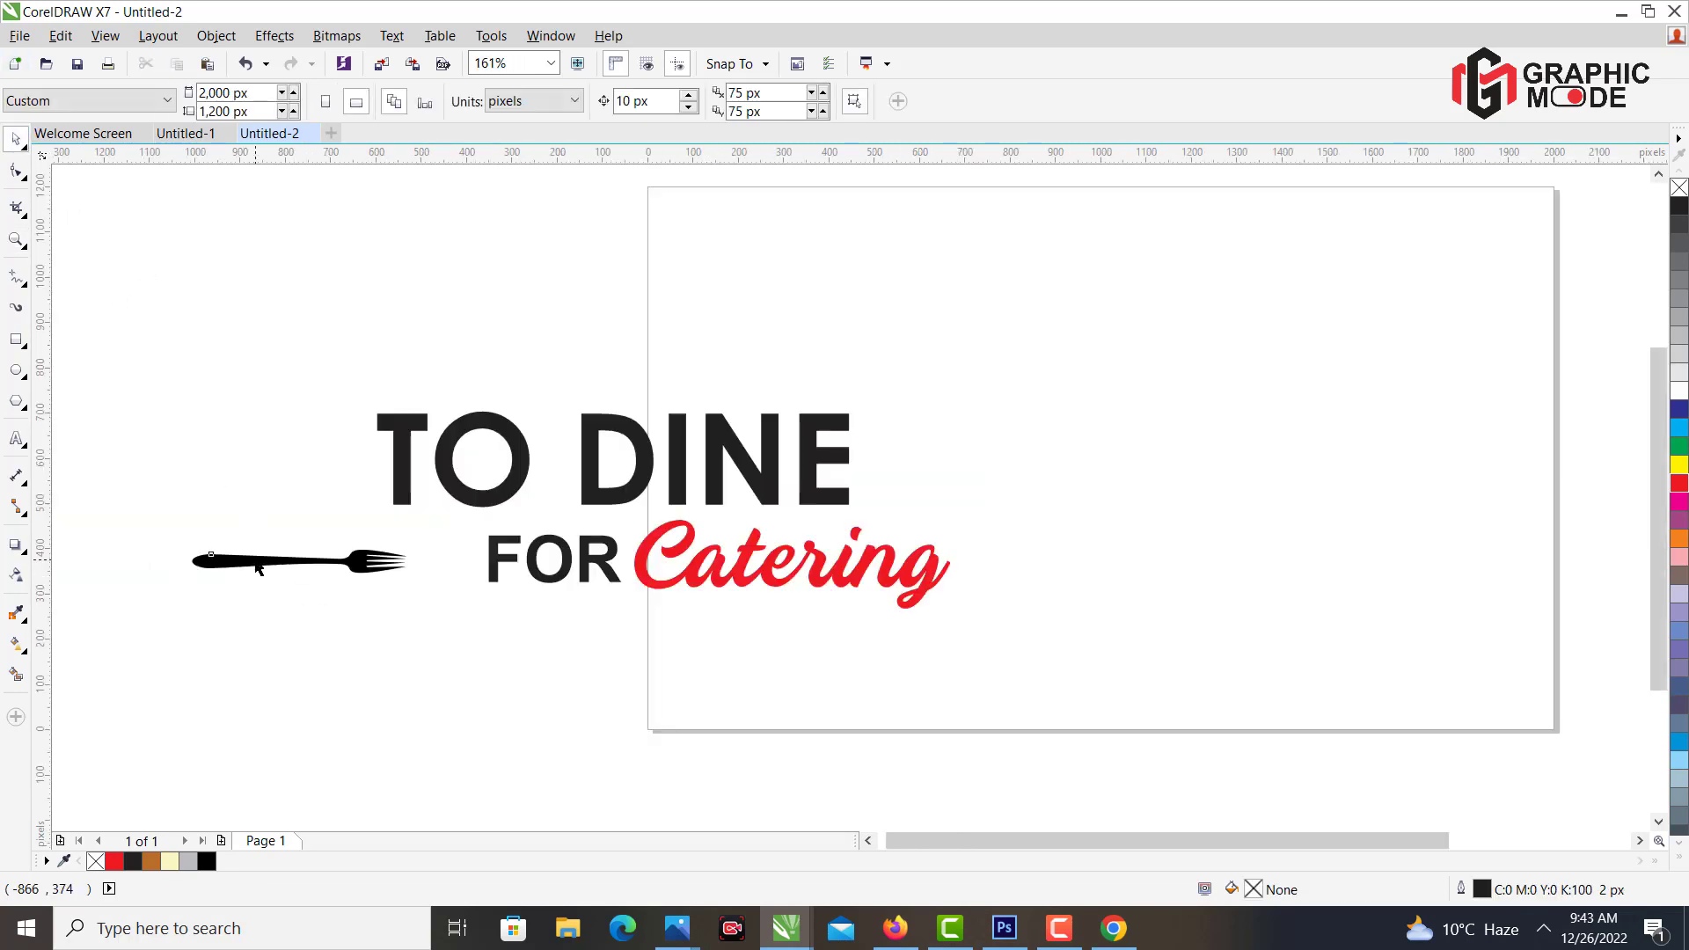
drag(258, 568, 331, 564)
click(340, 627)
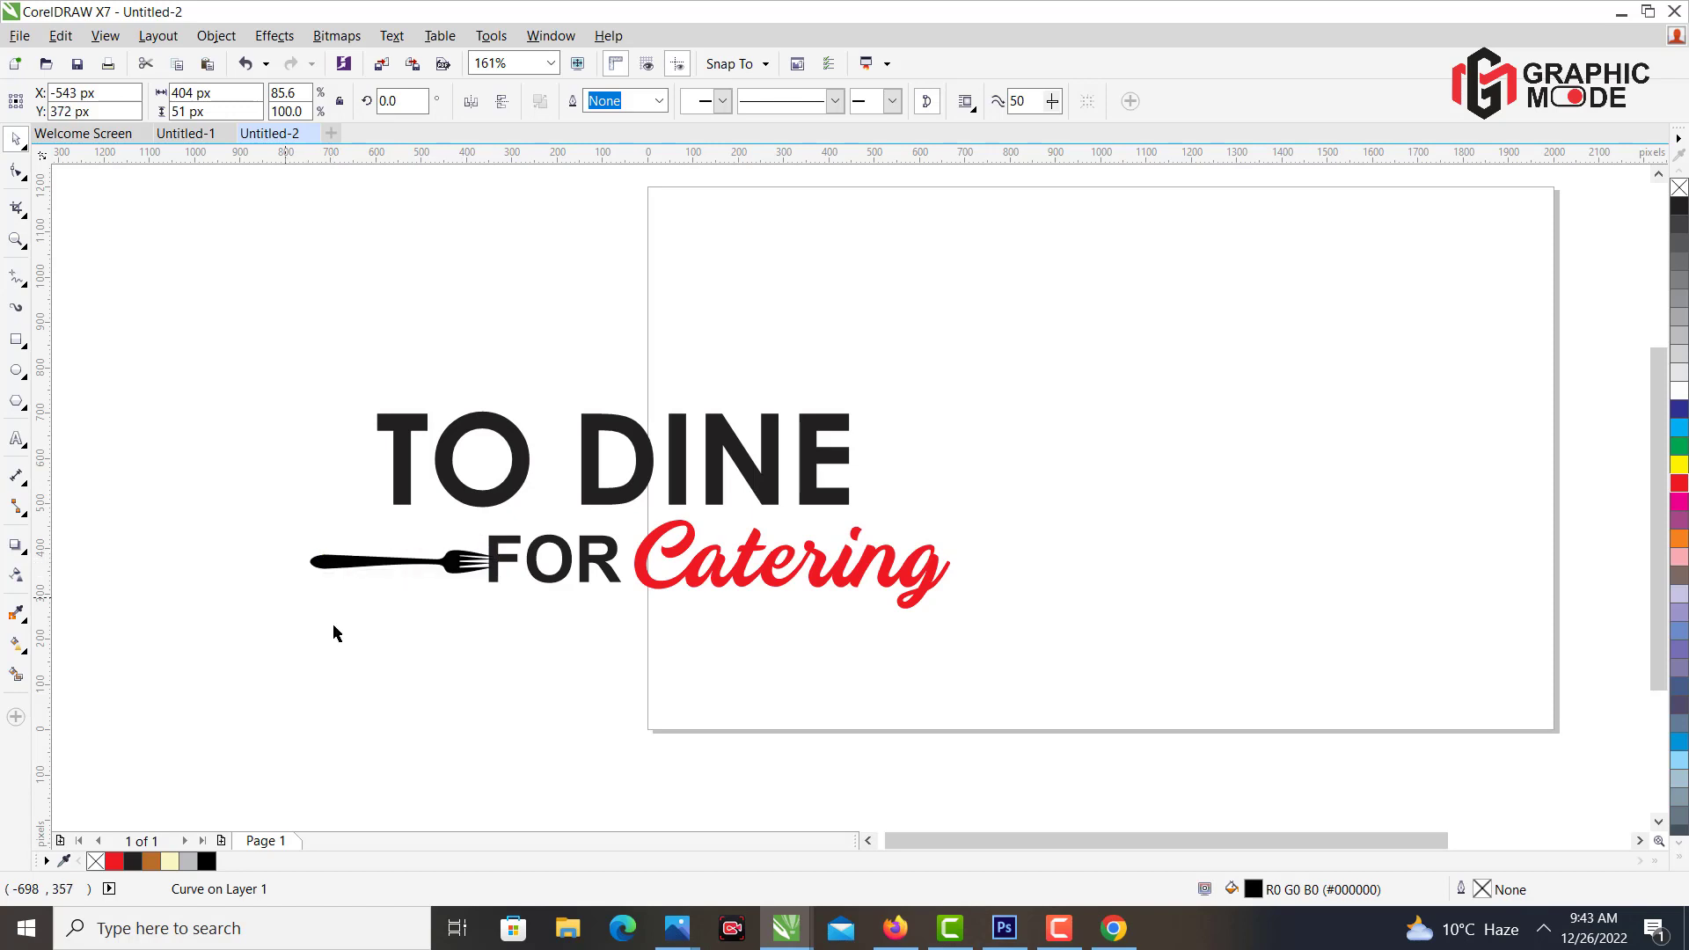
click(332, 623)
Select the fork, FOR and Catering together and move them slightly up toward TO DINE.
drag(230, 670, 925, 517)
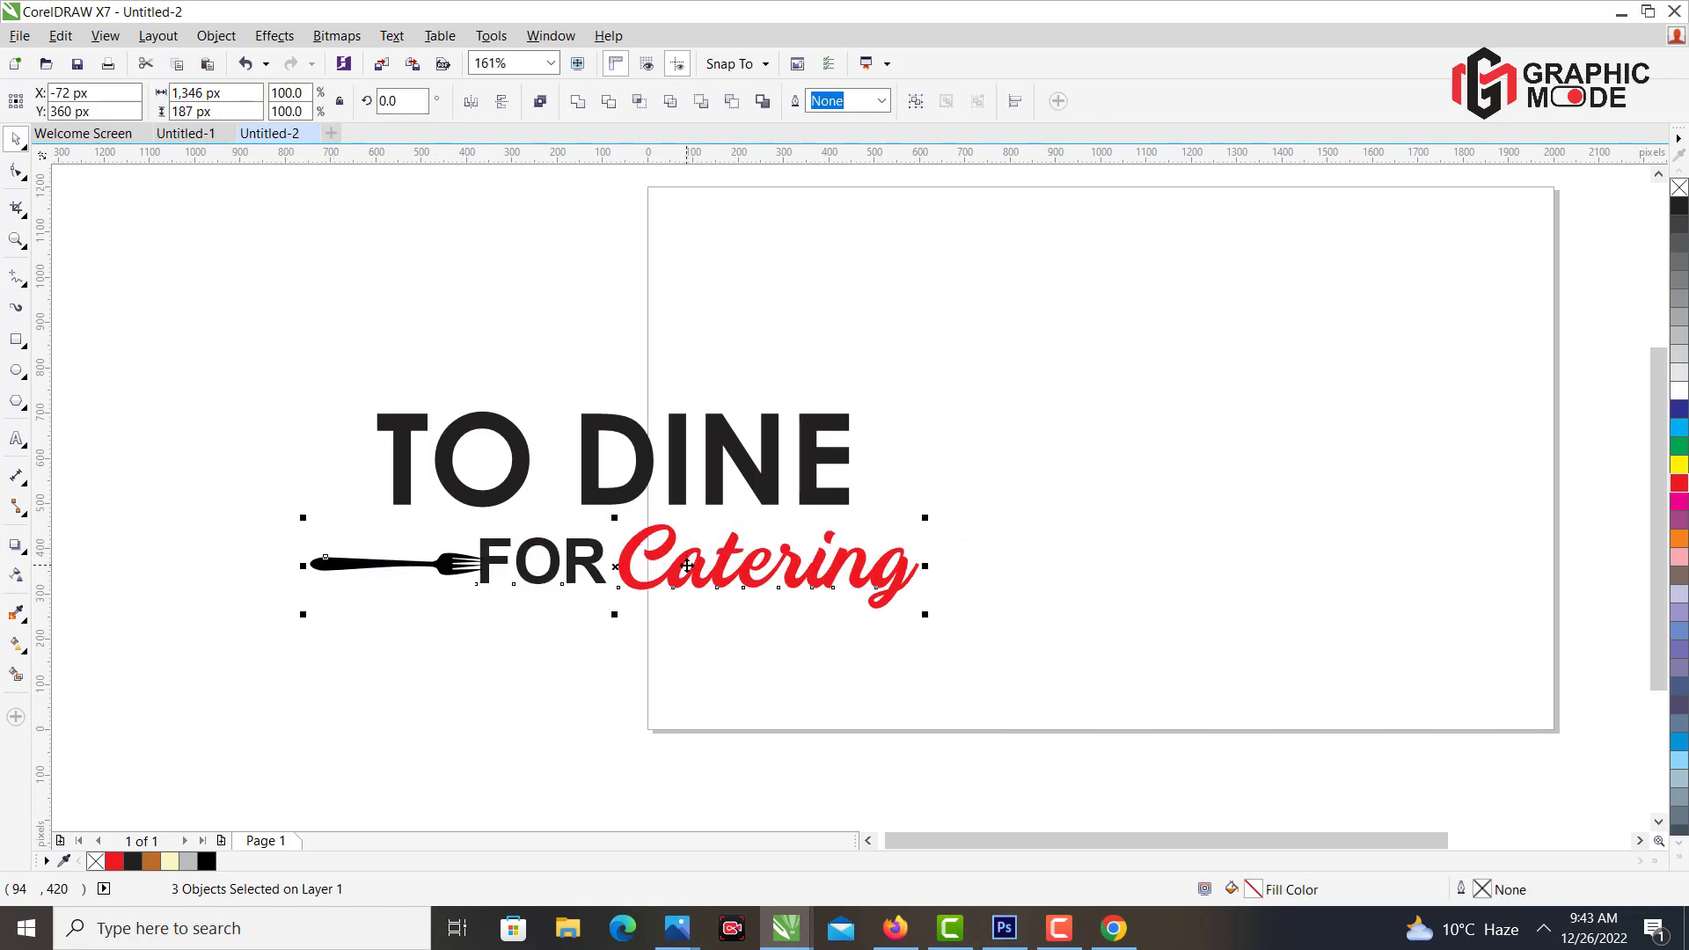
drag(691, 547, 692, 537)
click(720, 642)
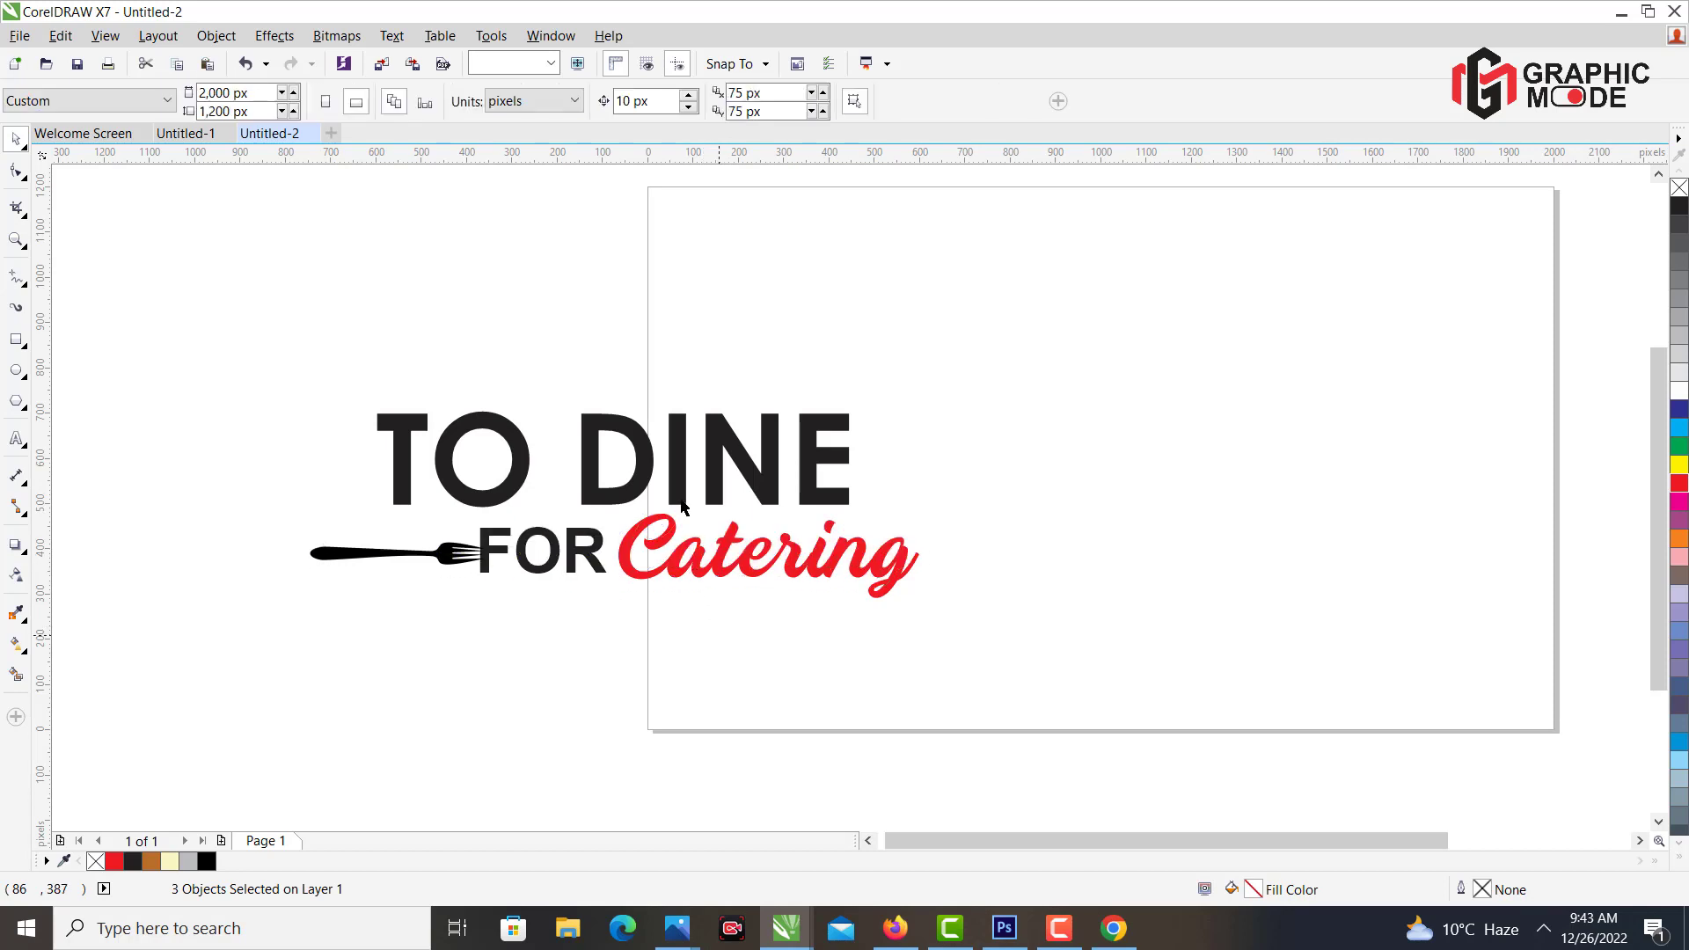
Widen the letter spacing of the TO DINE text with the Shape tool.
click(682, 501)
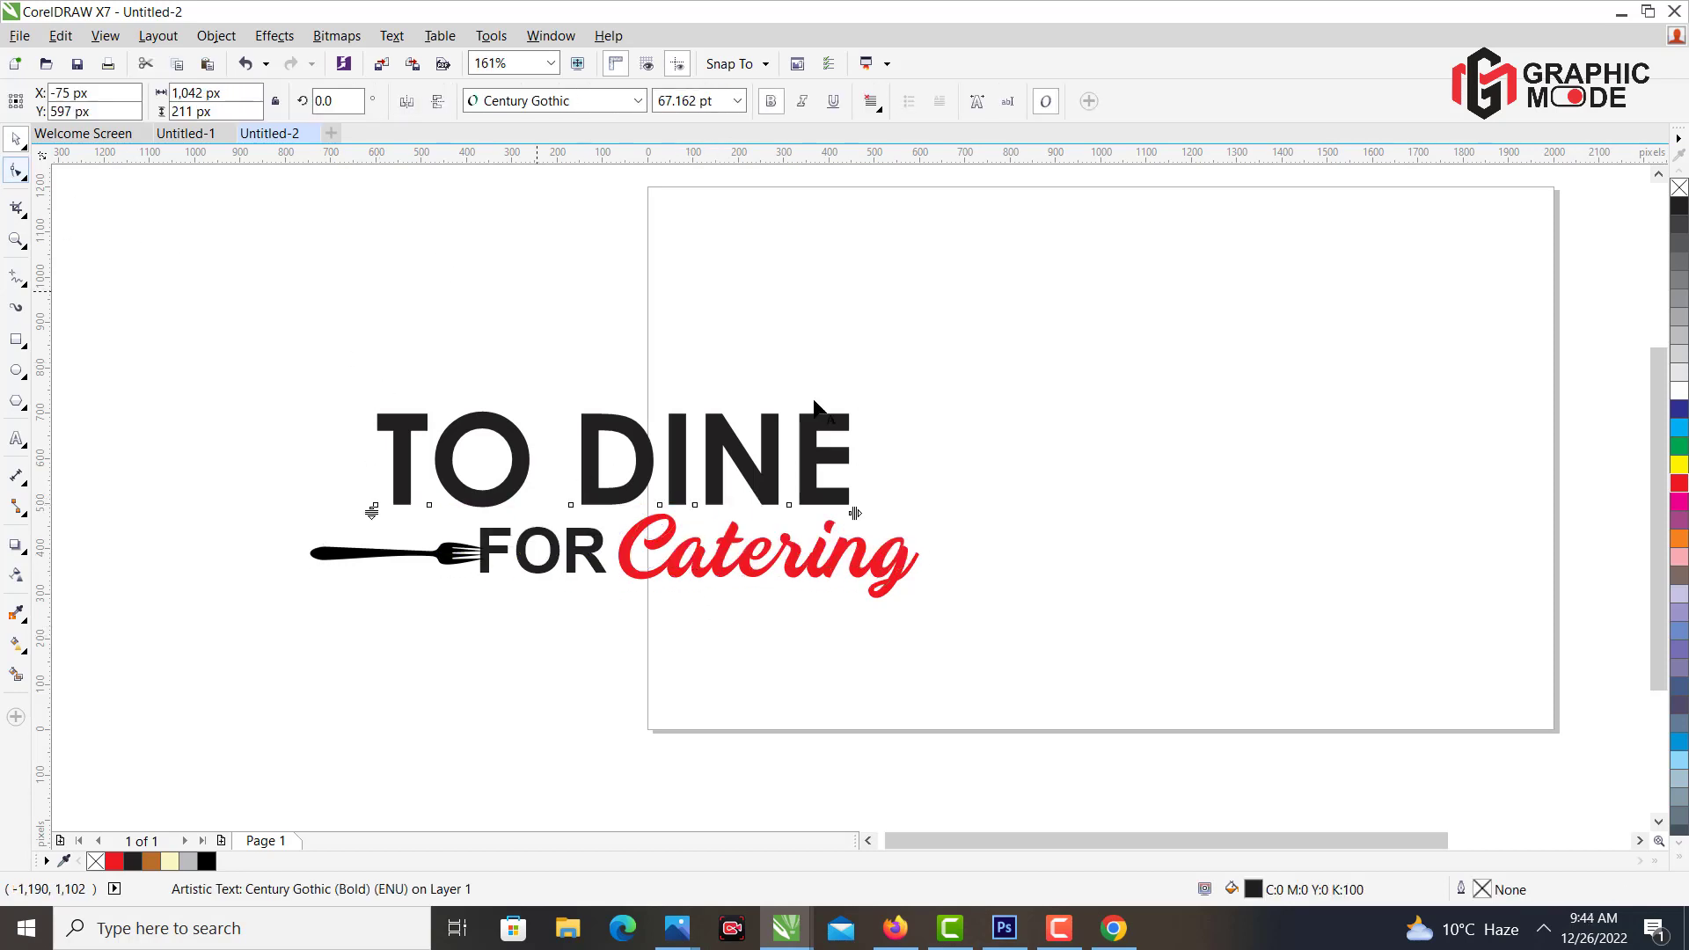
key(F10)
drag(862, 514, 906, 509)
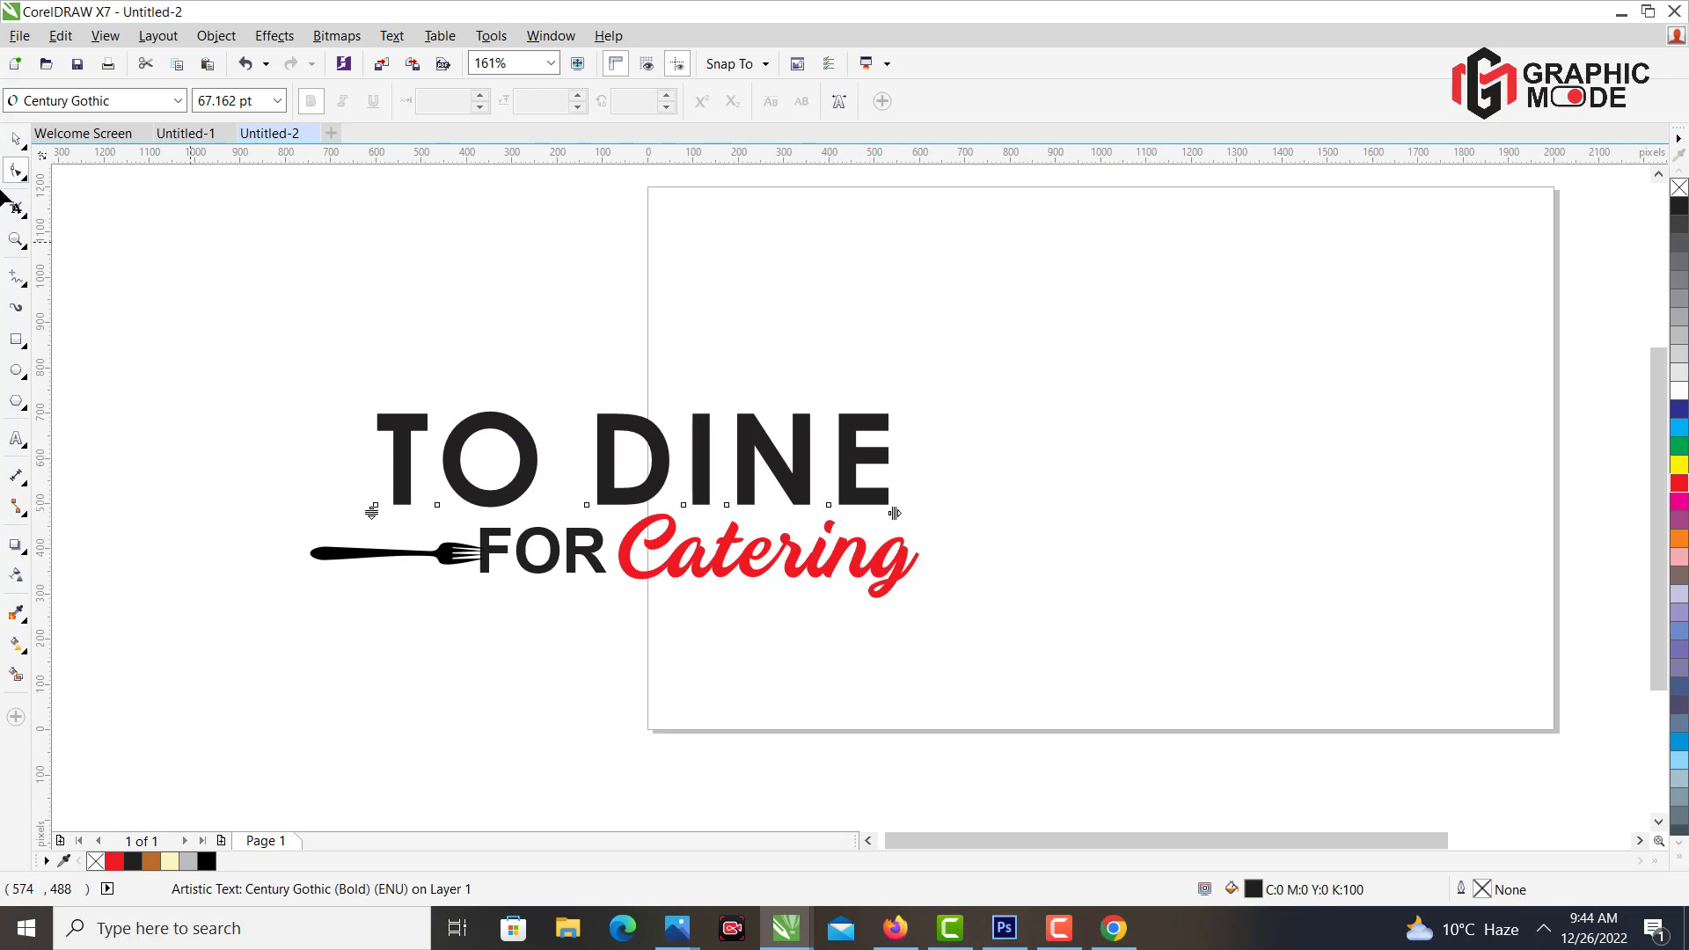
Align the start of TO DINE with the fork's handle end and enlarge the text to about 1,167 px wide.
key(space)
drag(523, 440, 469, 432)
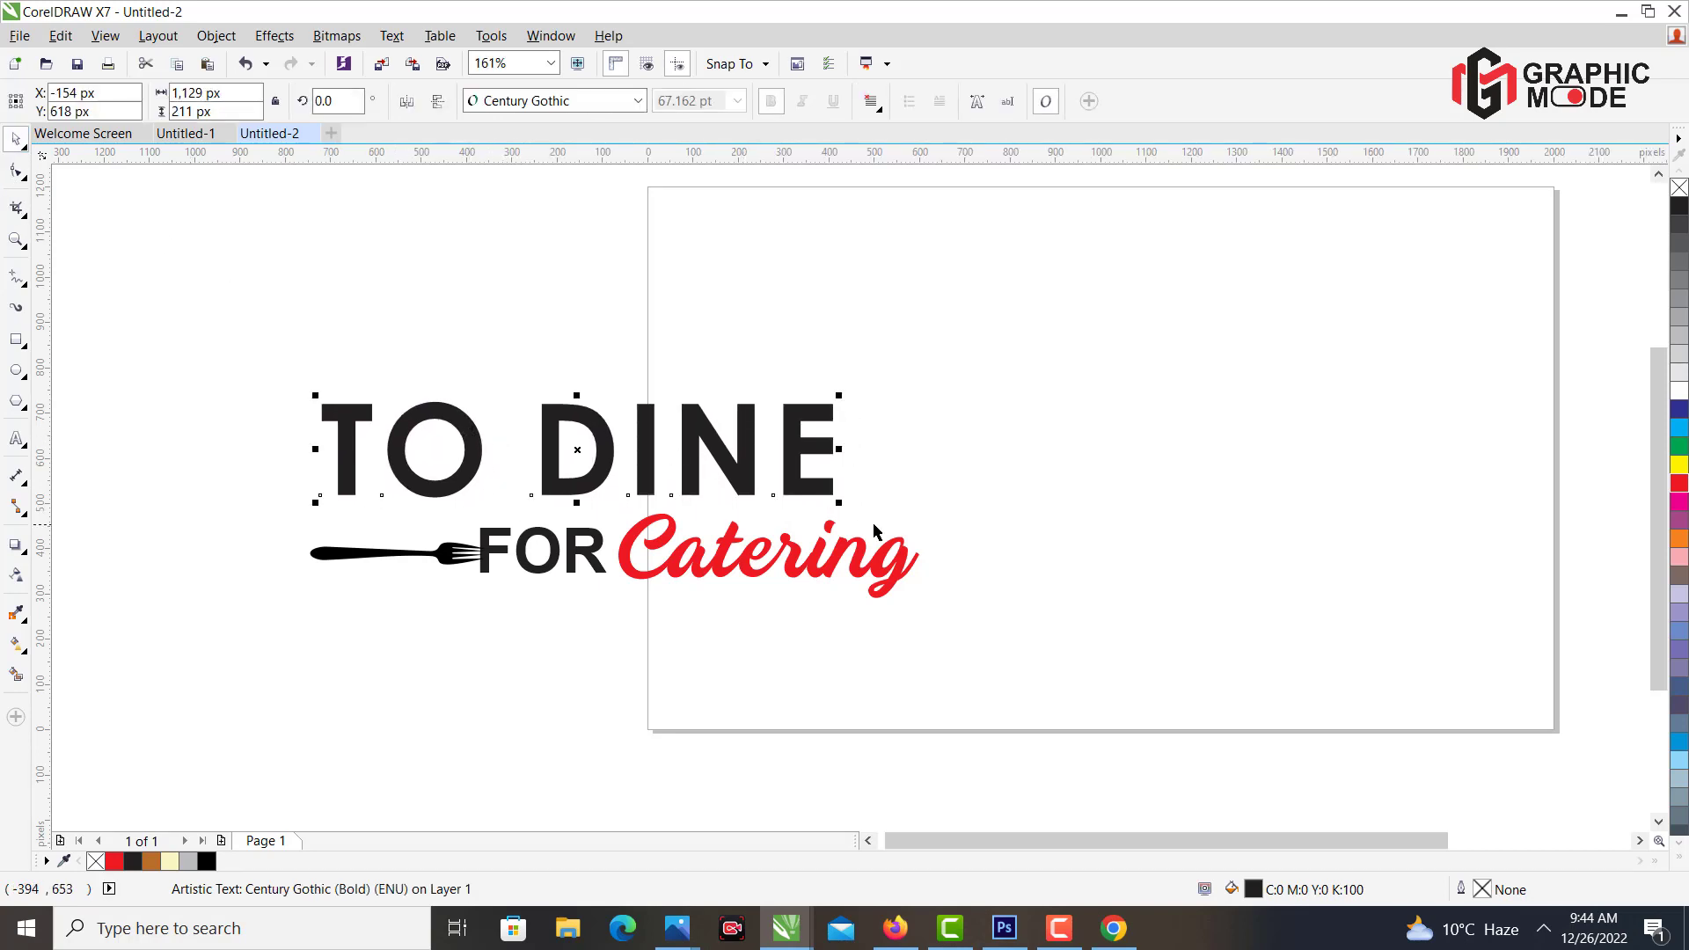
drag(842, 506, 868, 503)
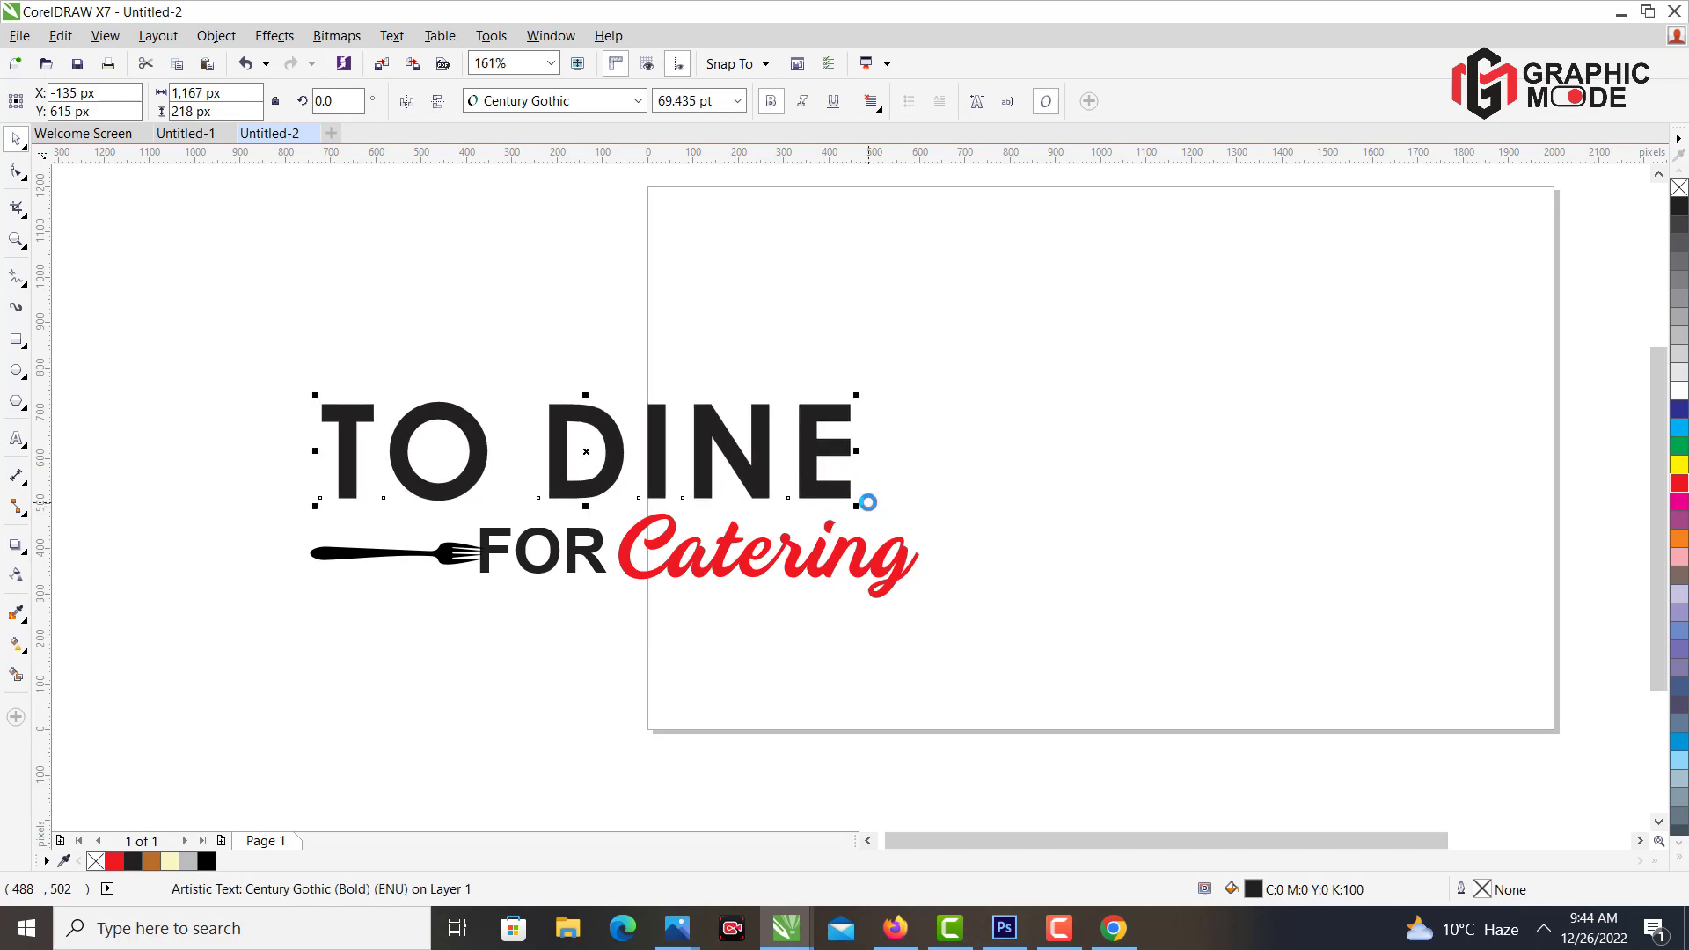
click(1223, 471)
Select the whole logo and move it onto the page.
drag(262, 360, 837, 753)
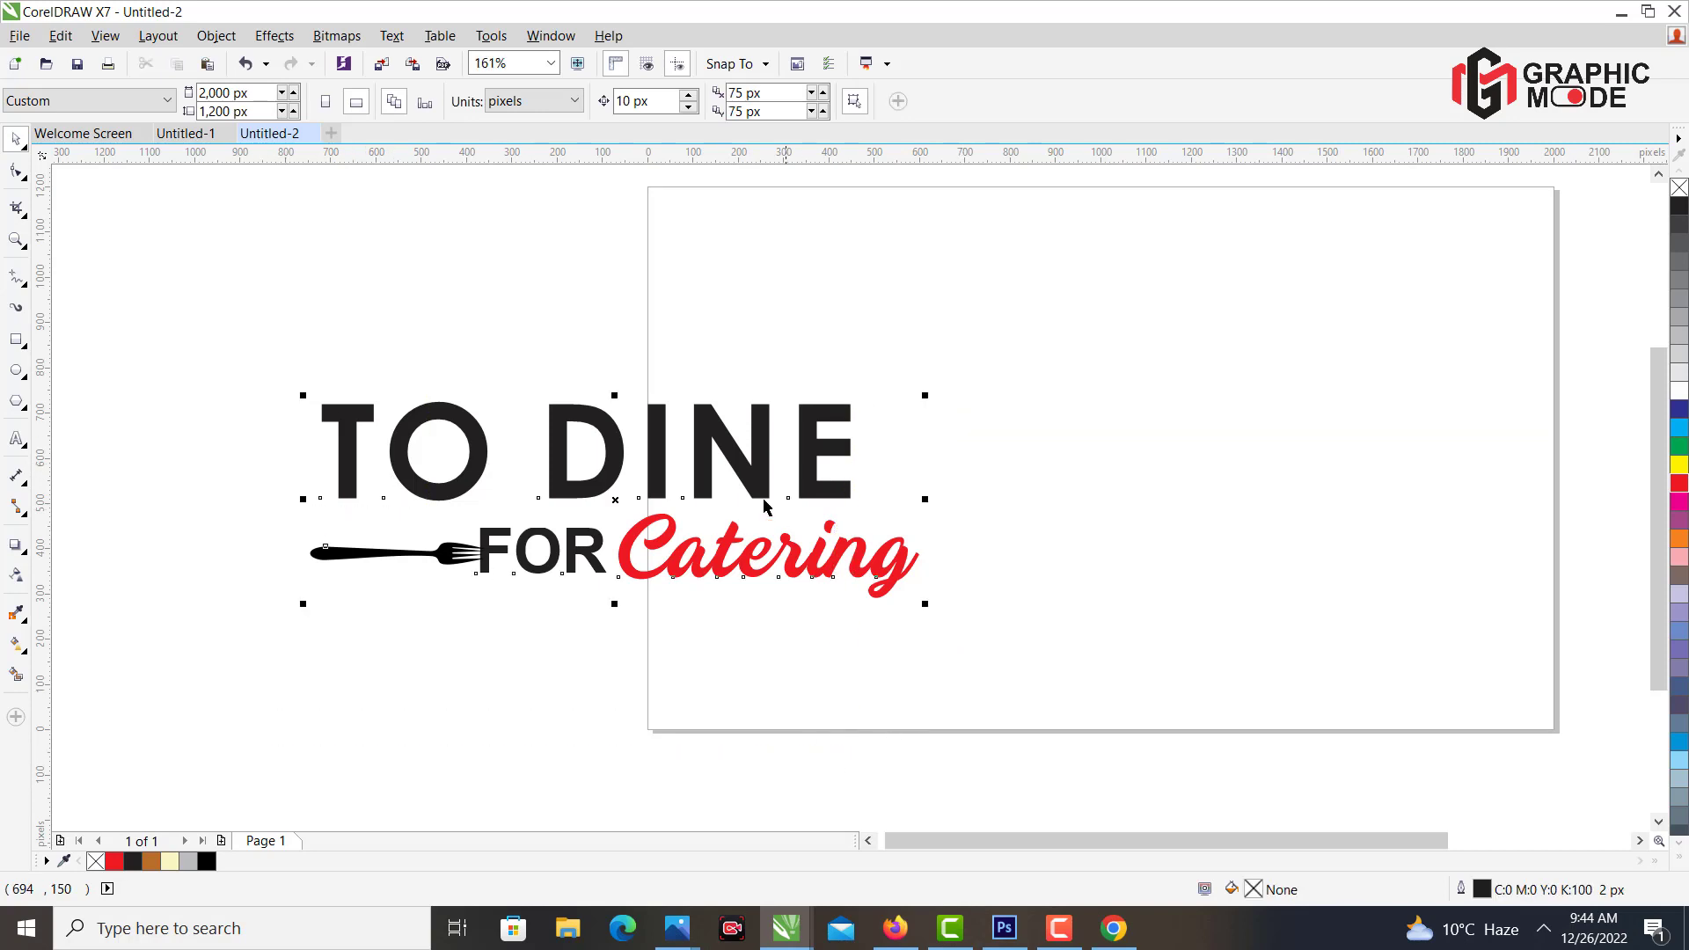
drag(743, 484, 1244, 514)
click(136, 479)
key(z)
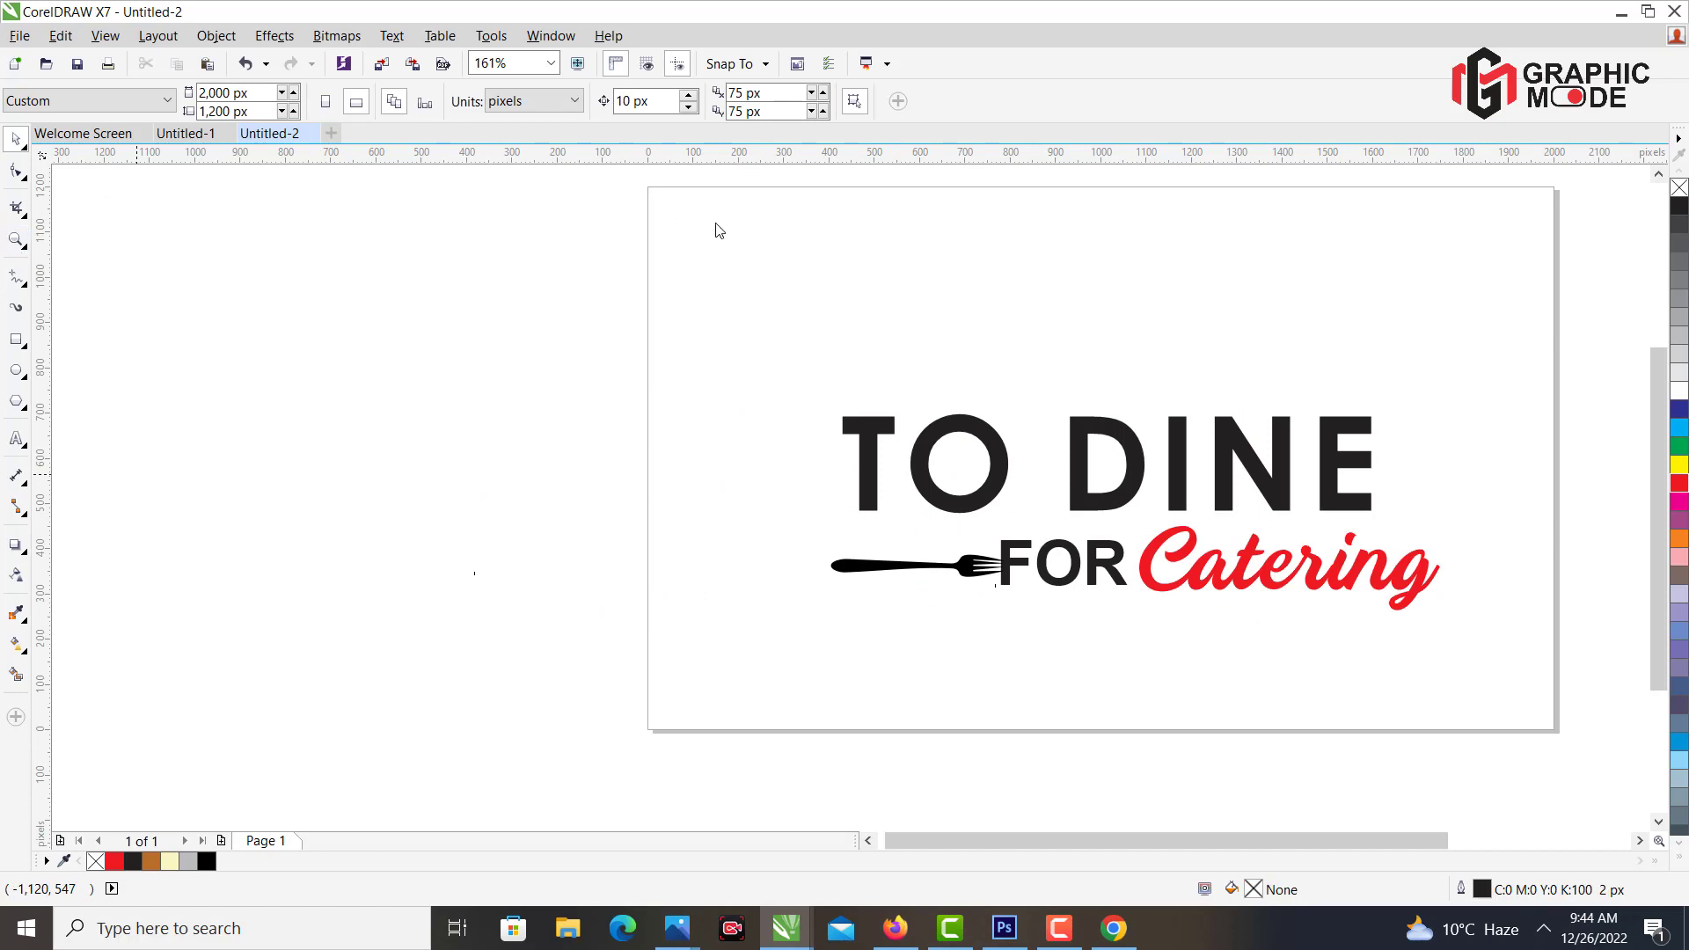
Draw a tall rectangle about 100 by 606 px beside TO DINE, convert it to curves and delete its upper-left node.
drag(638, 187, 1589, 711)
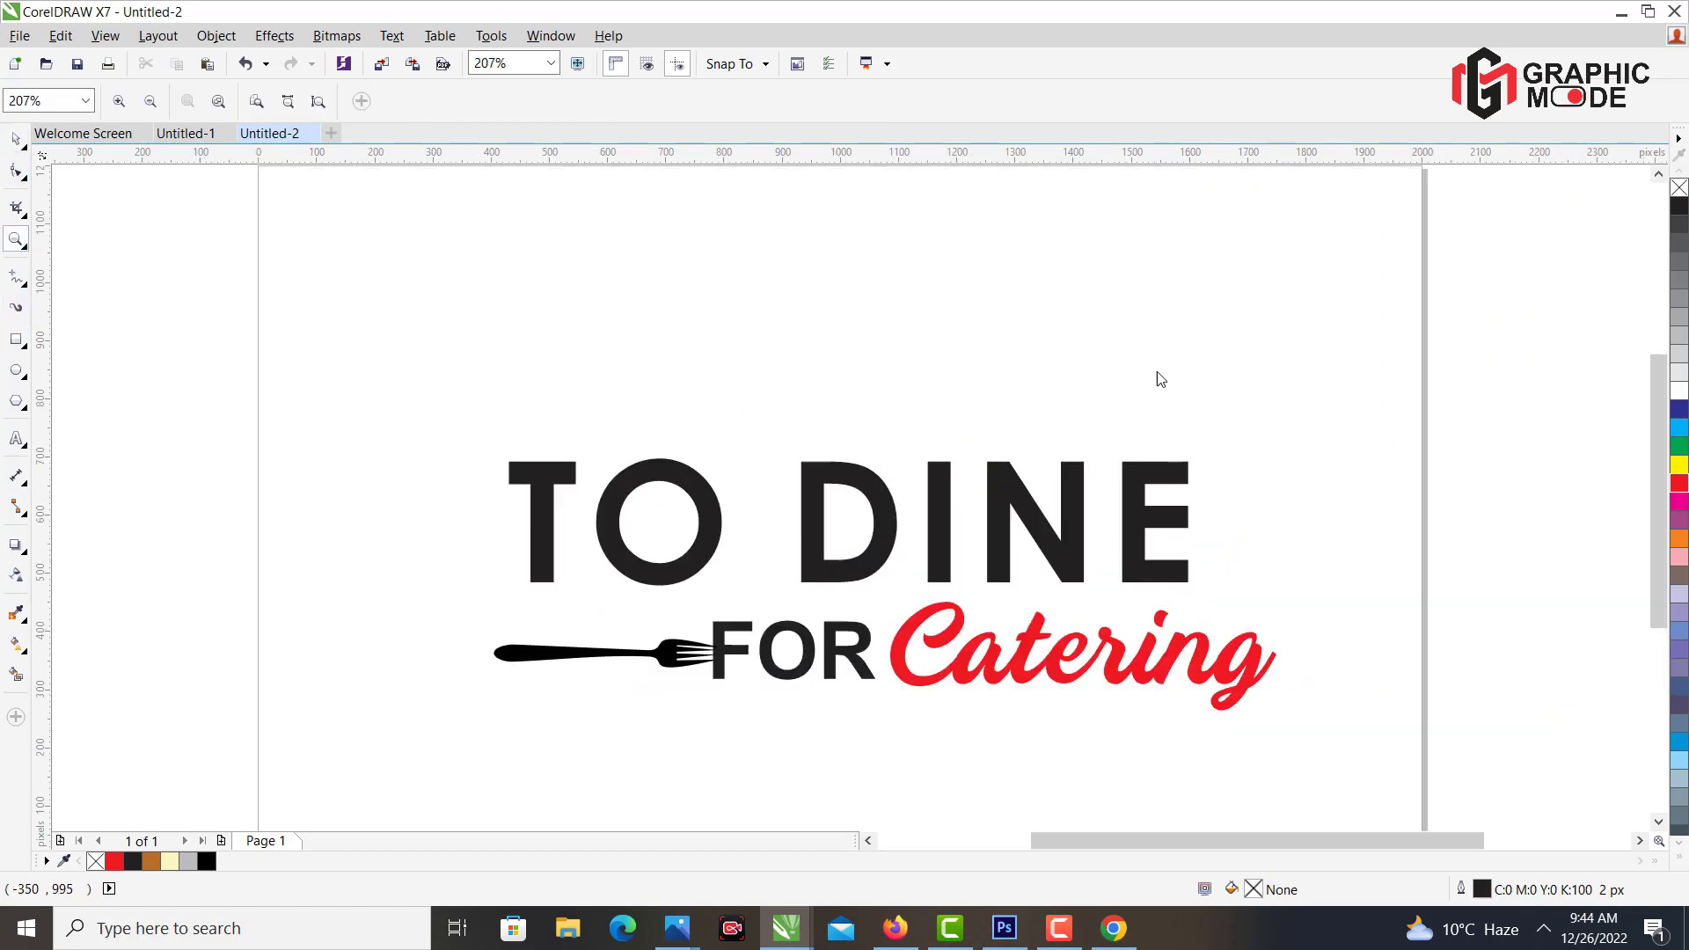
key(F6)
drag(1247, 252, 1304, 605)
key(F10)
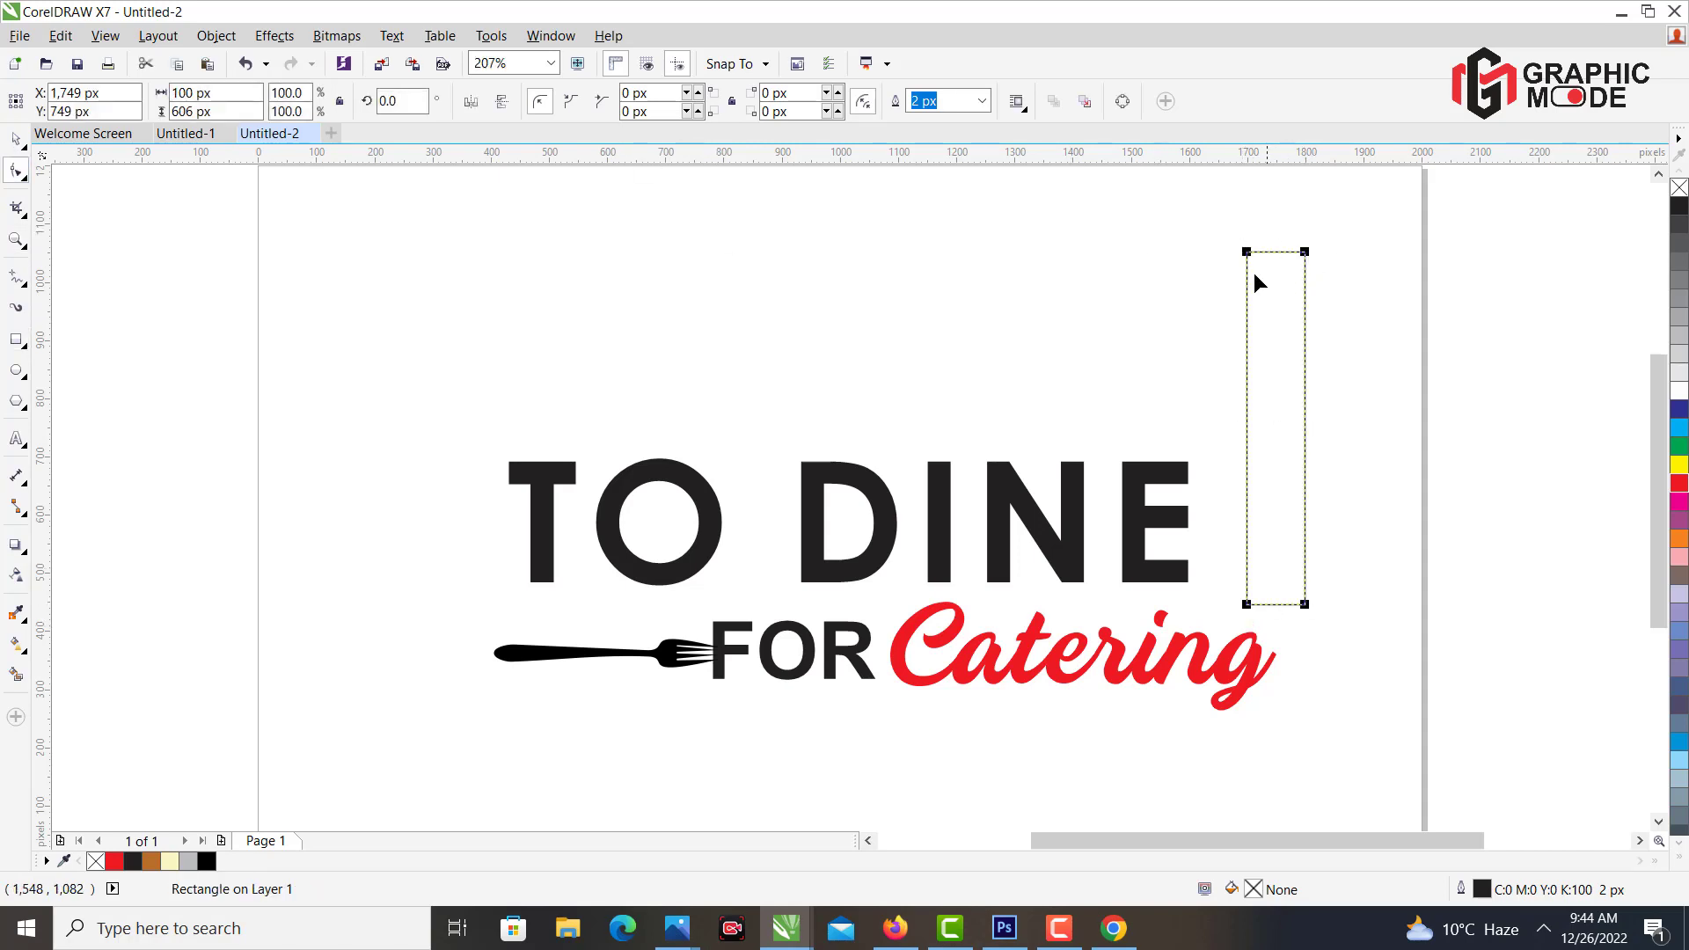
key(ctrl+q)
click(1247, 254)
key(Delete)
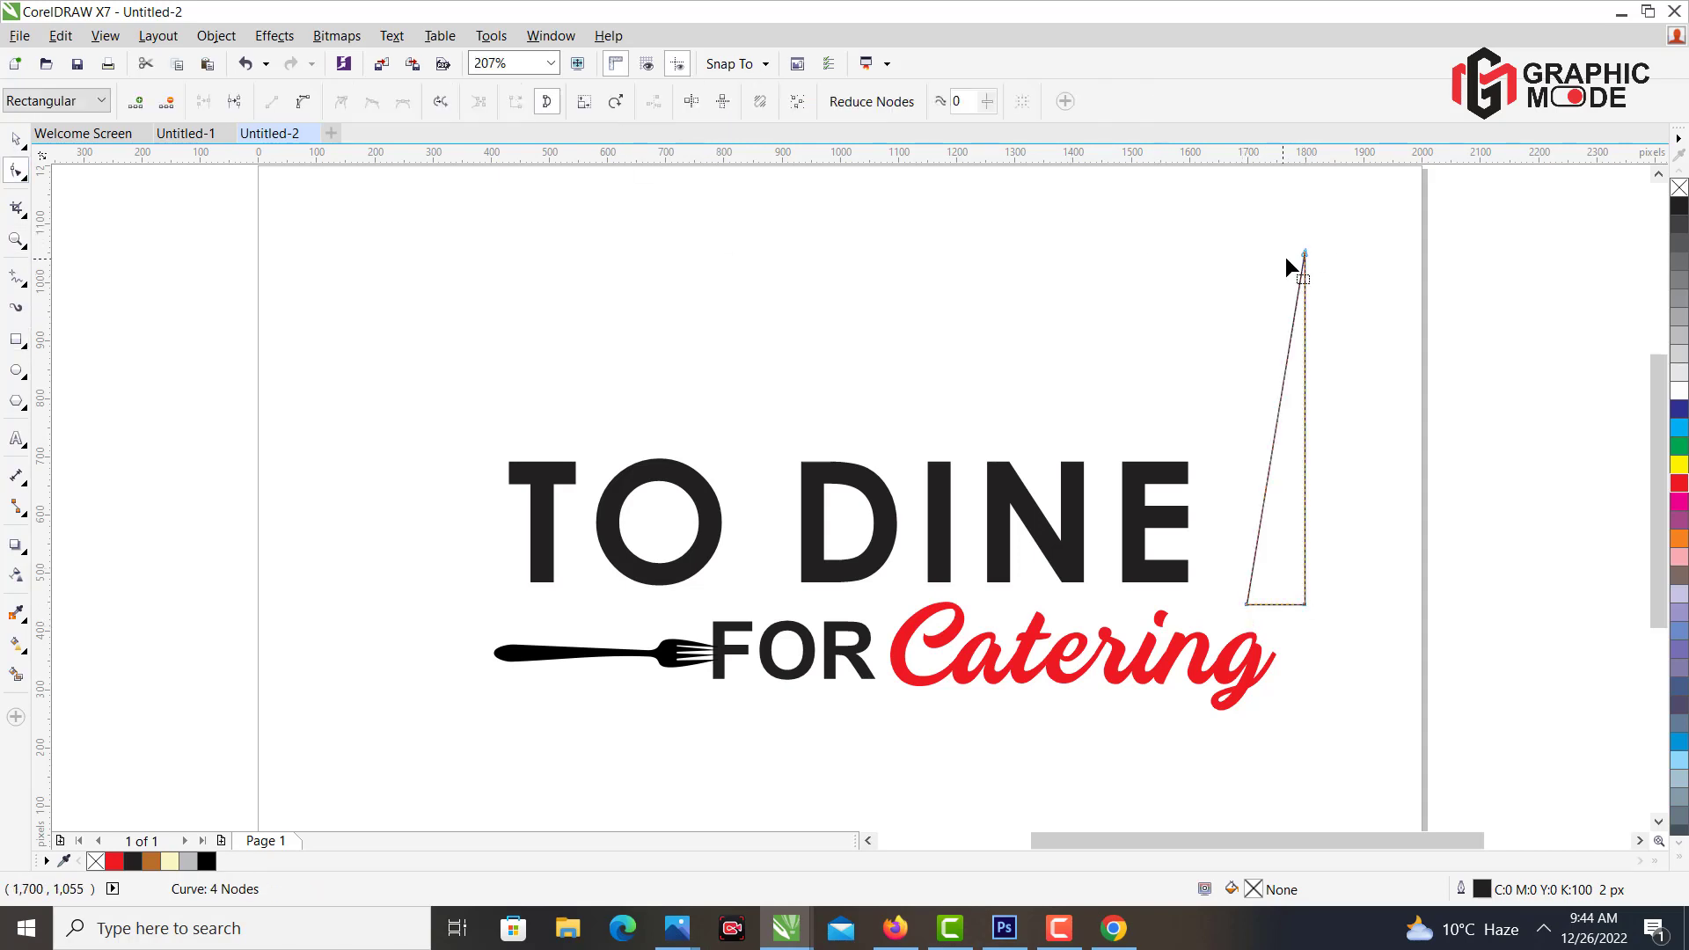
Move the shape's top node far left above TO DINE and bend its outer edge into an arc ending vertically.
mouse_move(1305, 255)
mouse_down()
mouse_move(657, 297)
mouse_move(622, 339)
mouse_move(533, 265)
mouse_up()
click(949, 447)
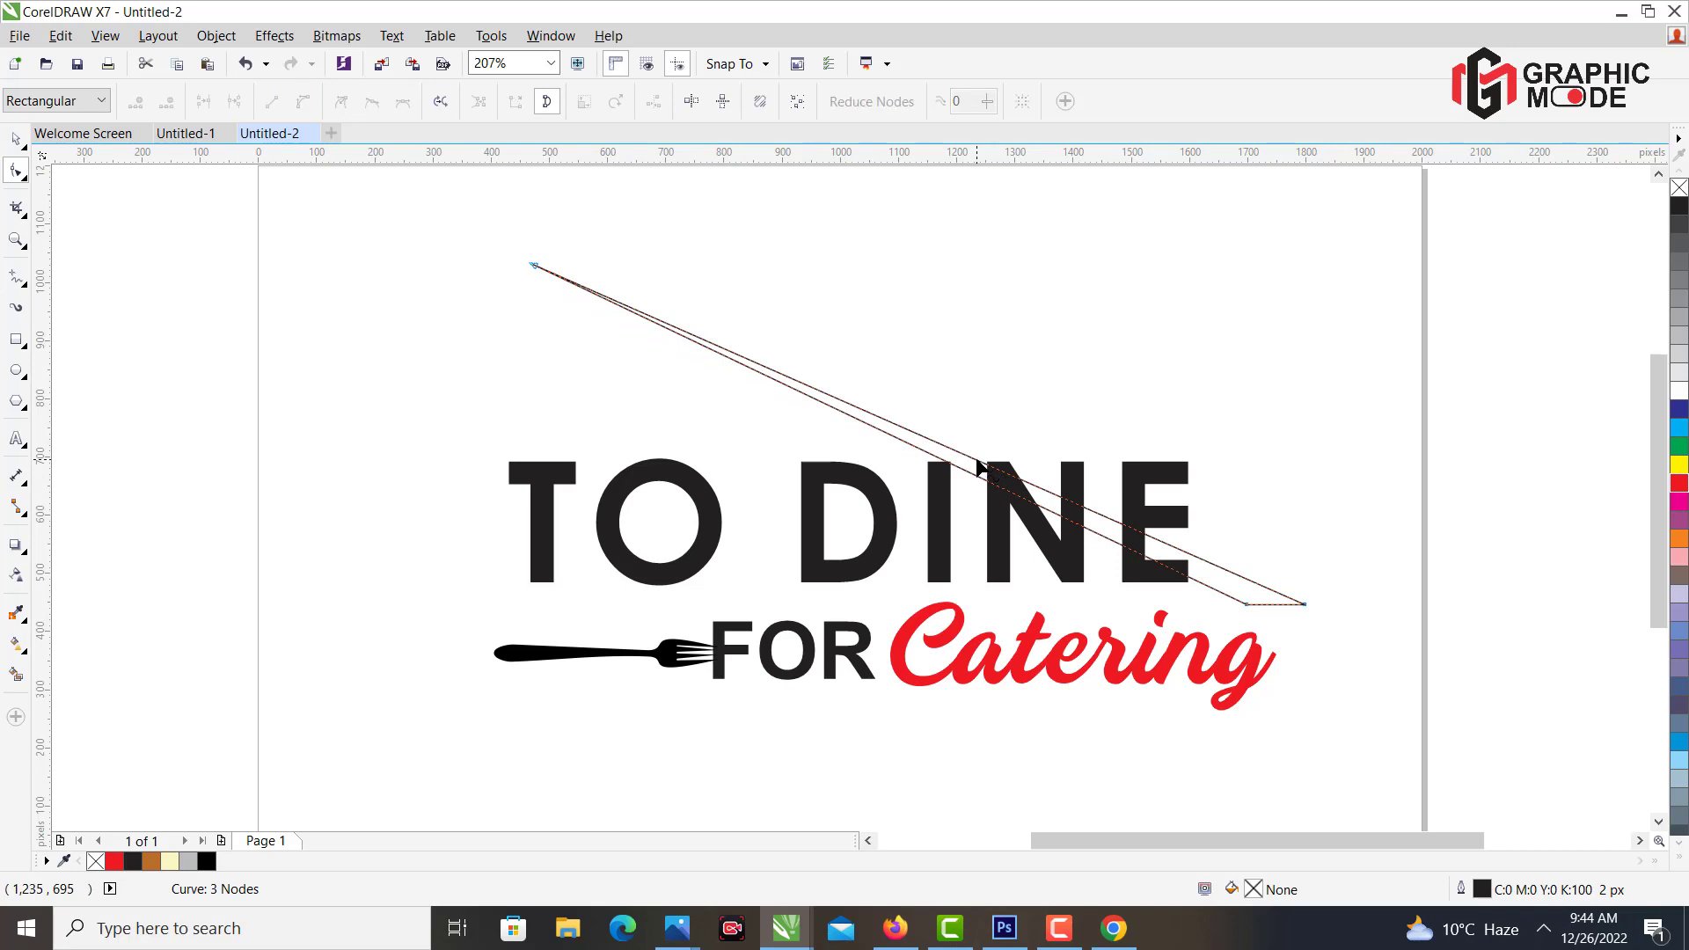
drag(968, 453, 1068, 277)
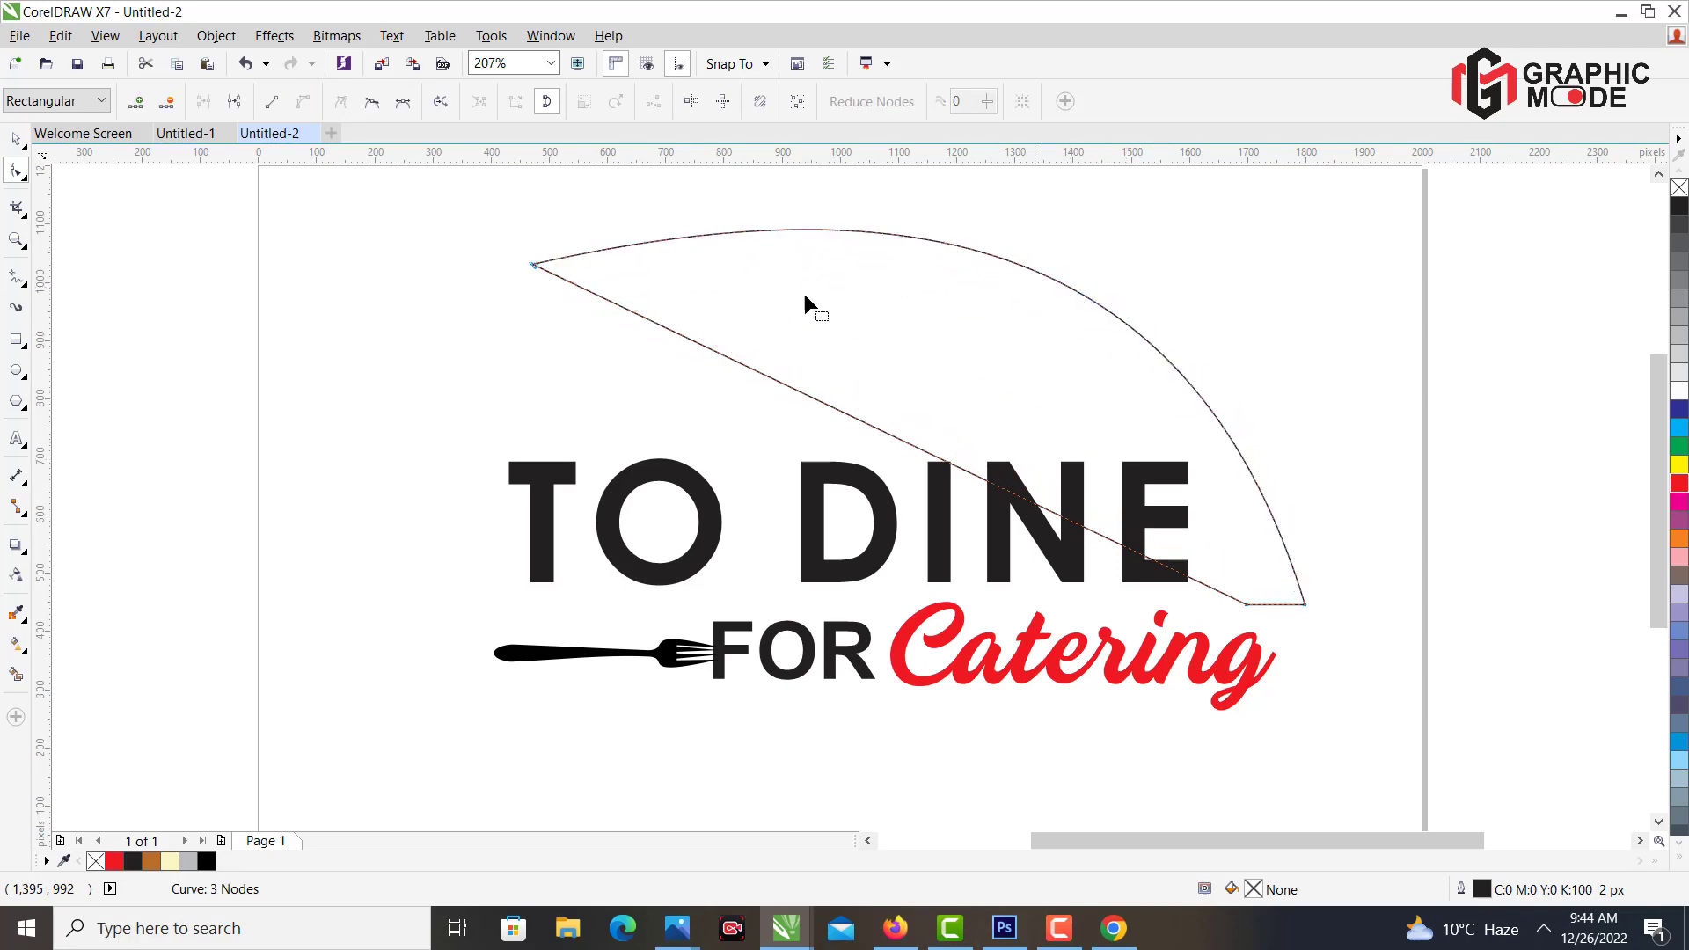
drag(536, 273, 642, 273)
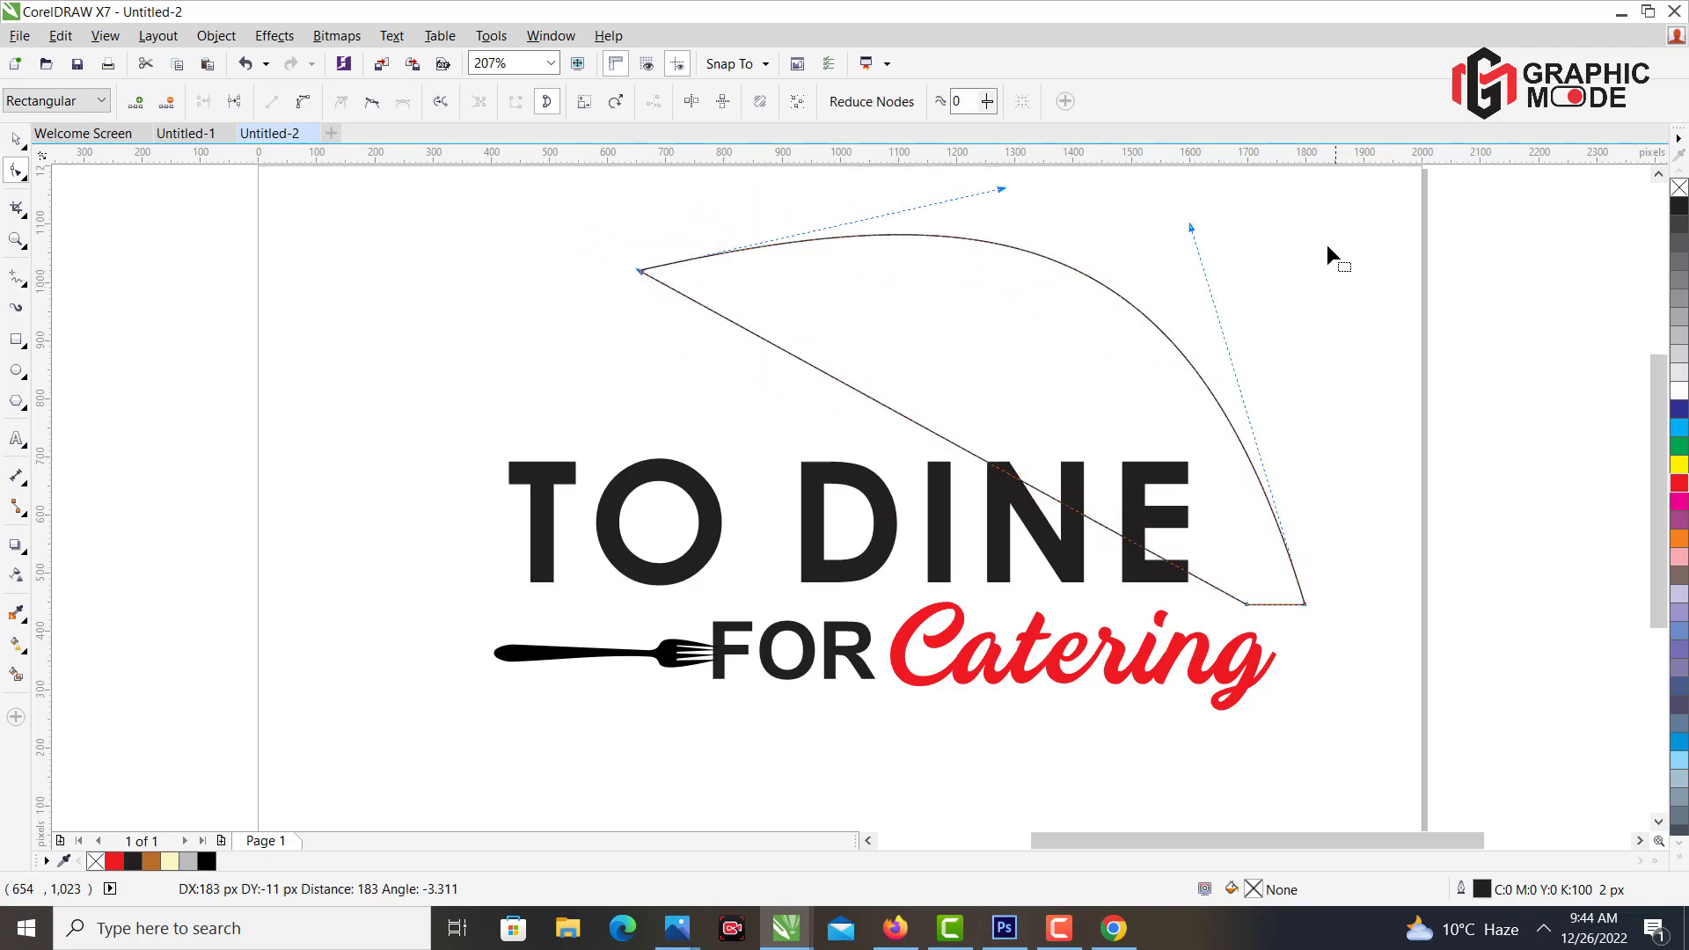
drag(1192, 228, 1305, 335)
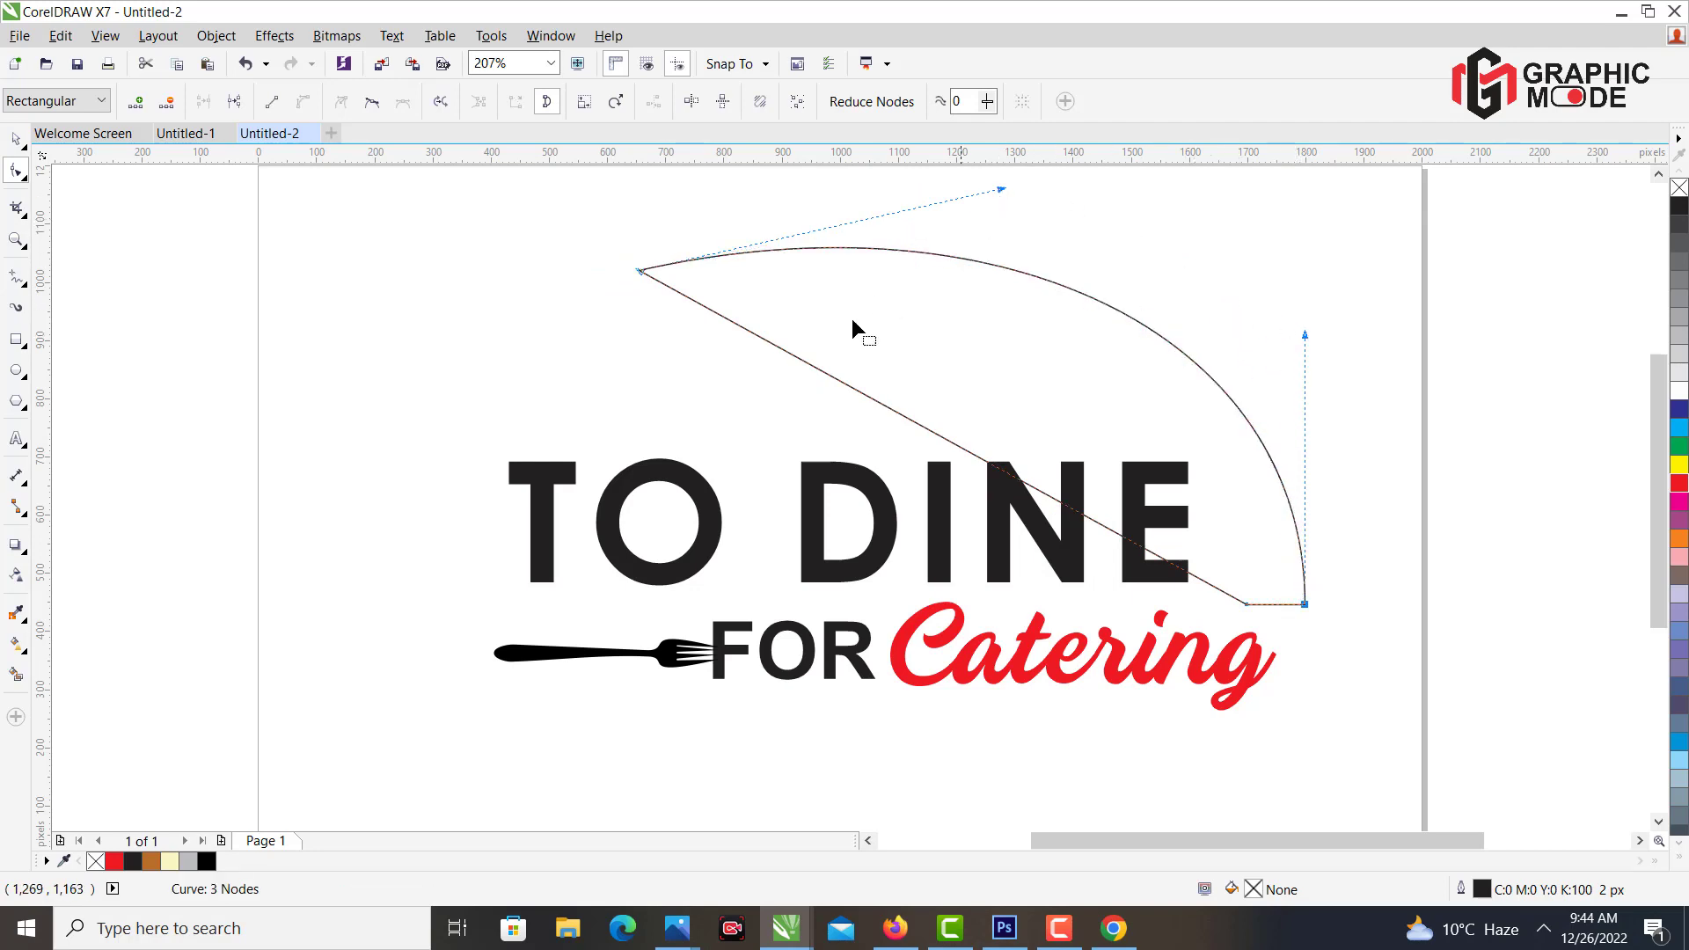
Convert the shape's straight inner edge to a curve and bend it parallel to the outer arc.
click(861, 393)
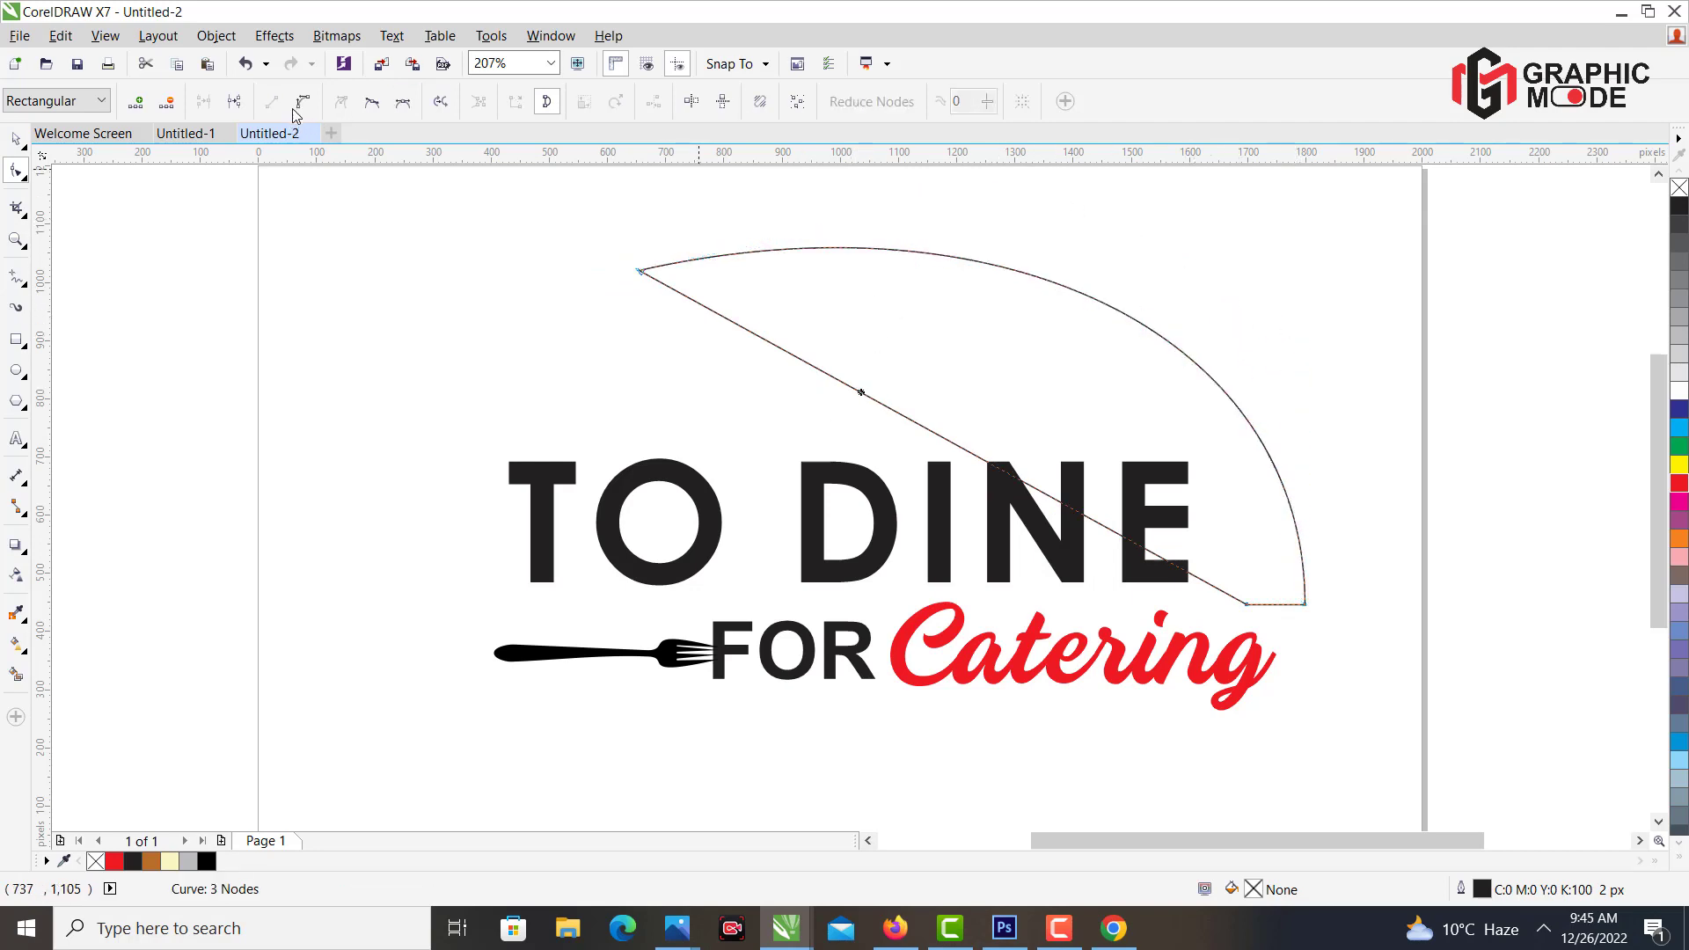
click(300, 104)
drag(893, 413, 1065, 337)
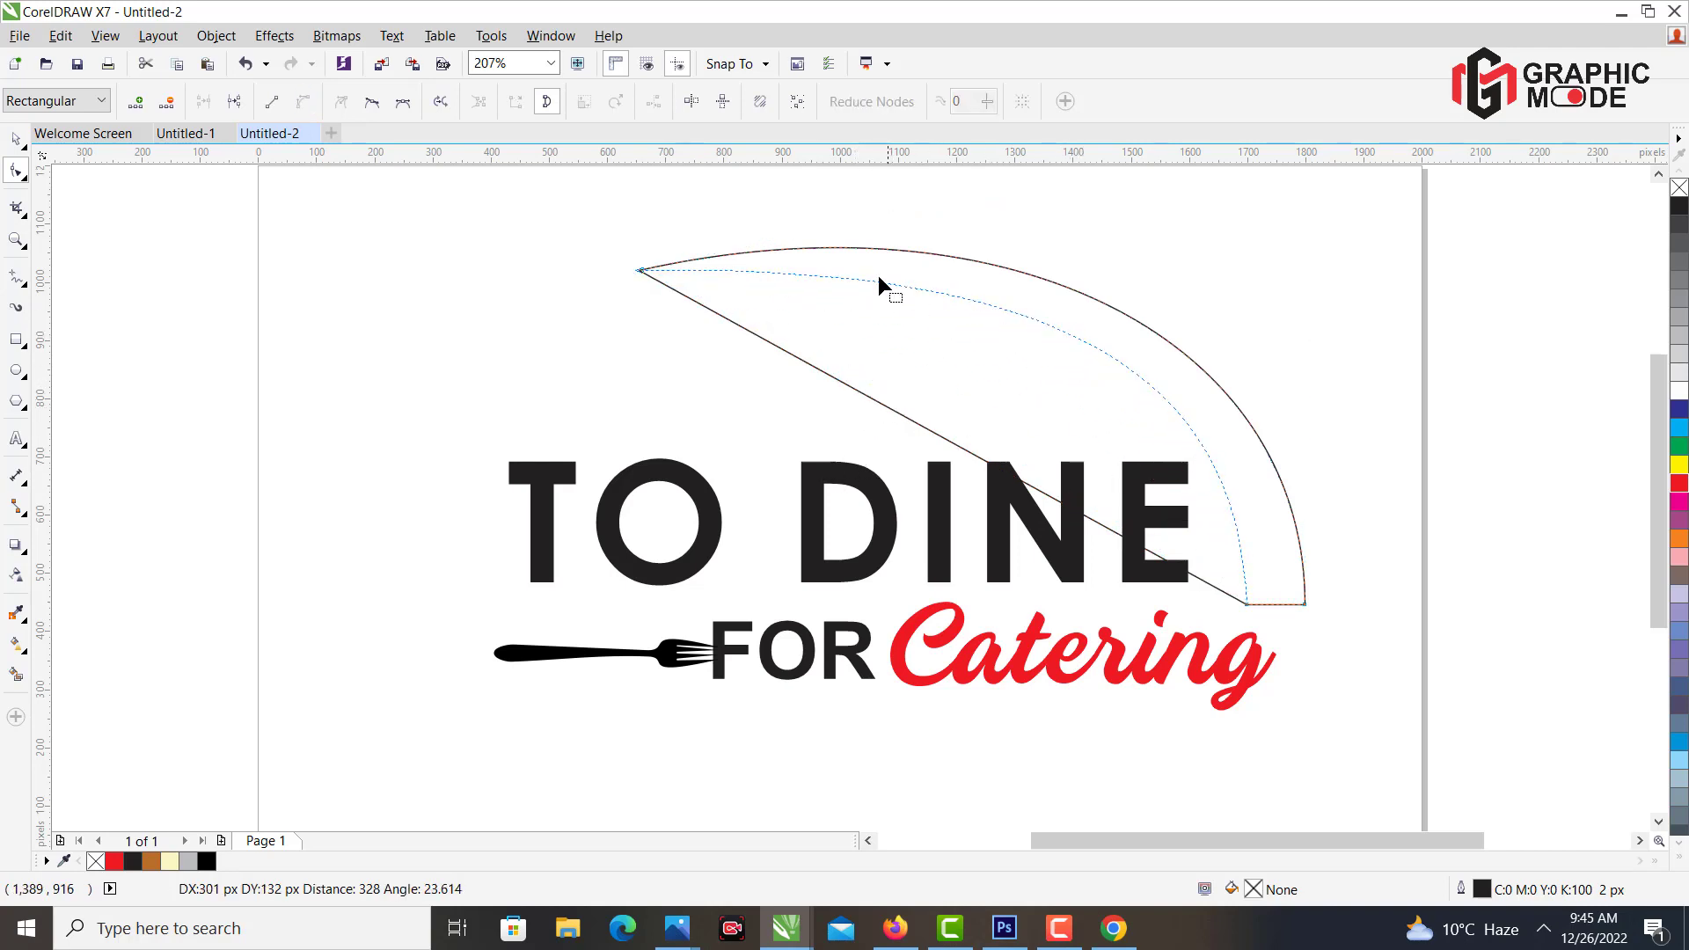
Slim the arc toward its pointed tip by lowering and pulling in the curve handles of its outer edge.
click(640, 269)
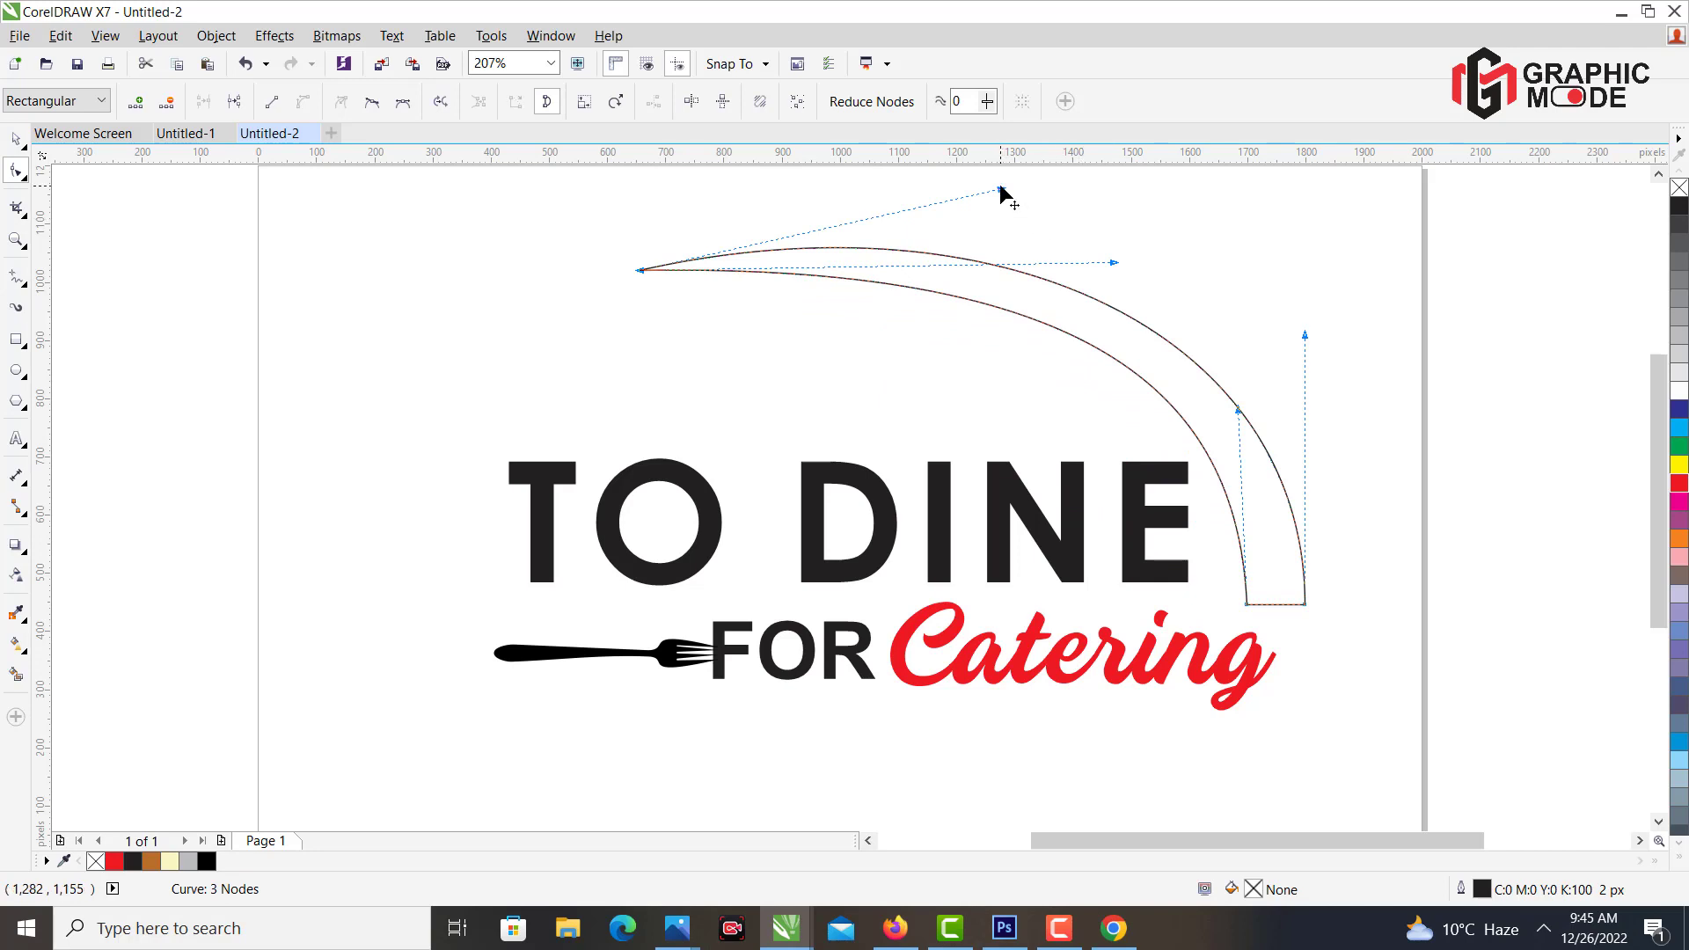
drag(1001, 190, 1047, 241)
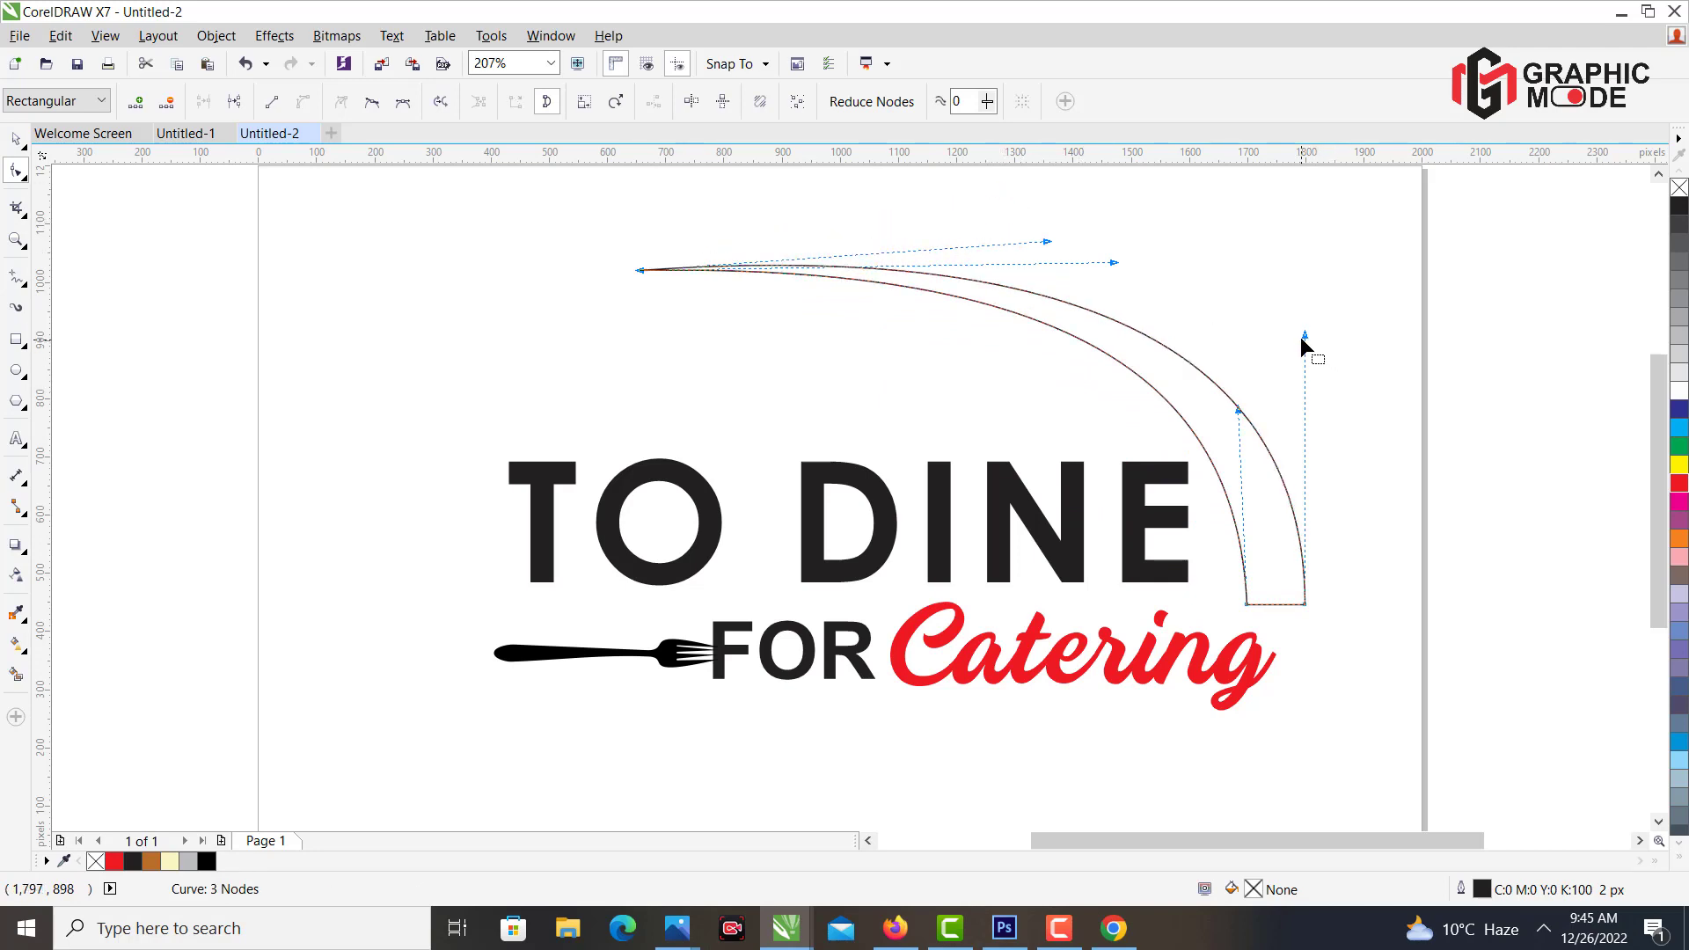
drag(1305, 335, 1267, 322)
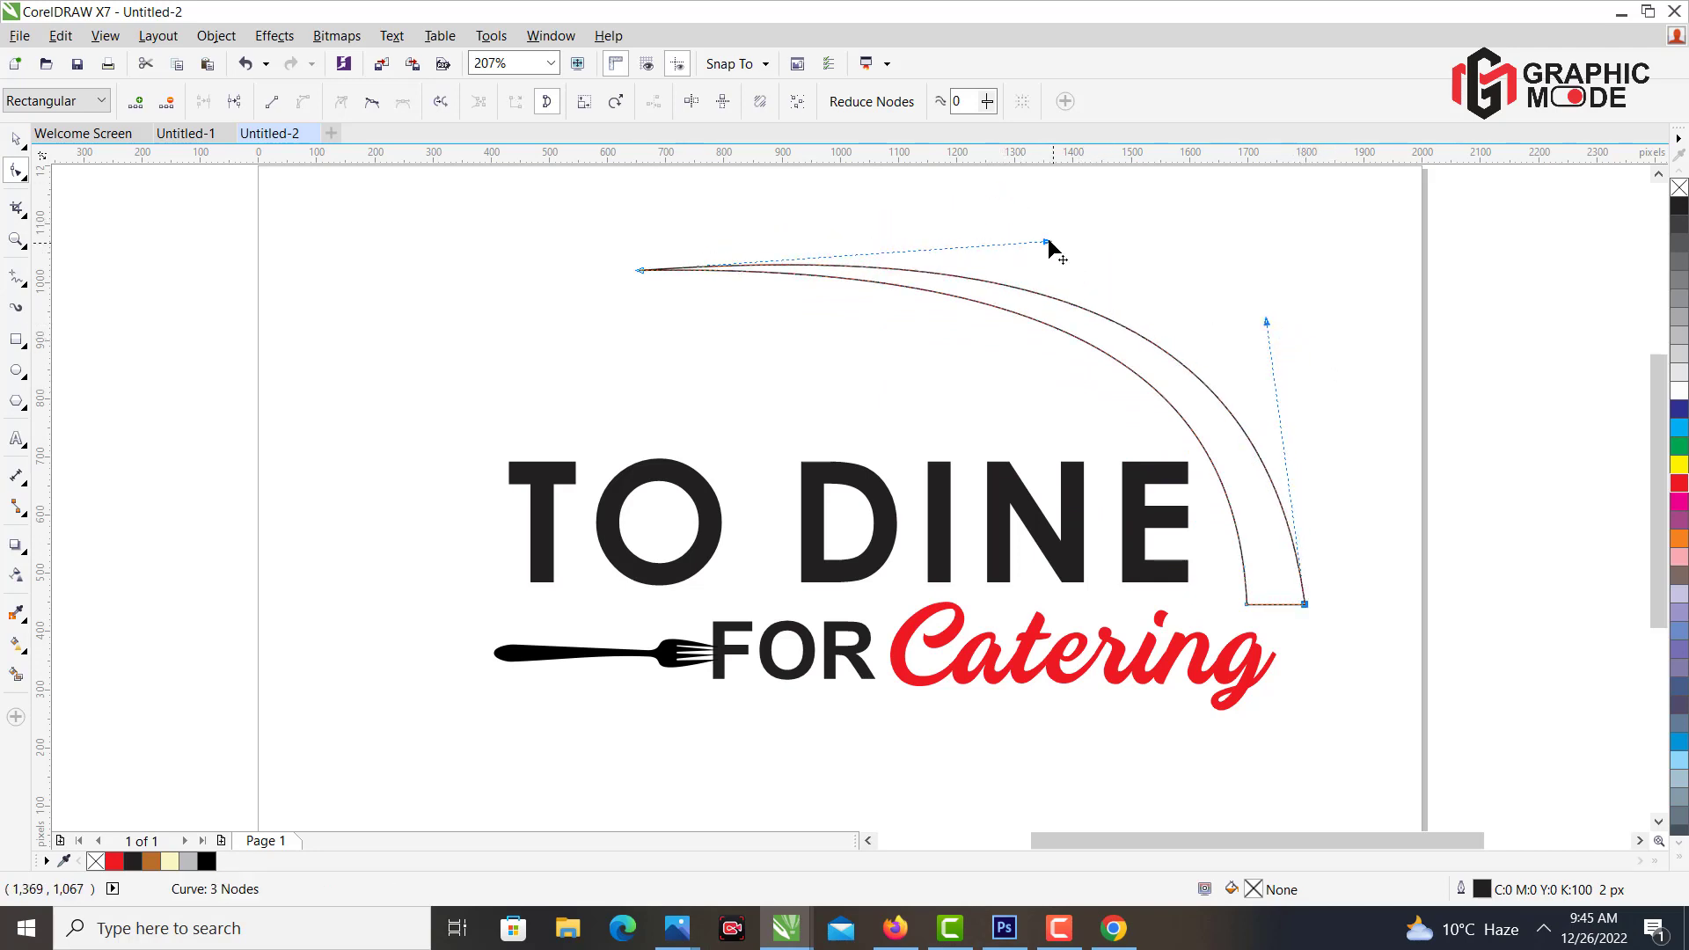
drag(1047, 242, 1022, 234)
click(1177, 256)
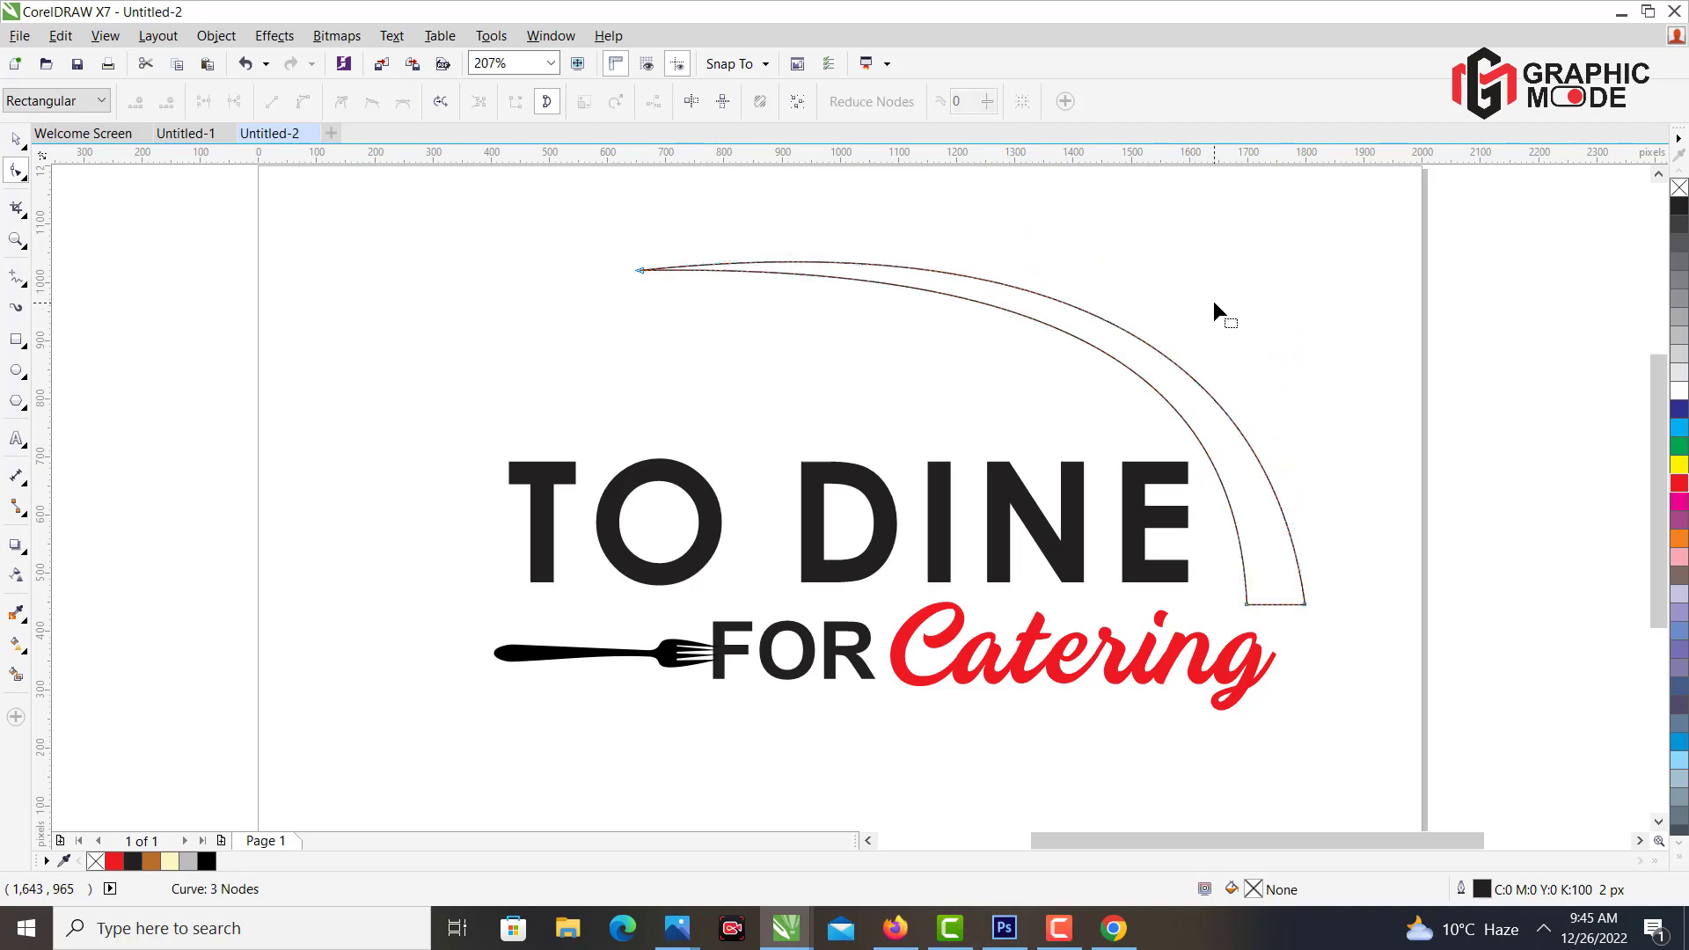
Raise the arc's pointed tip by about 47 px and fine-tune the curve handles at both nodes of its wide end.
drag(640, 270, 642, 243)
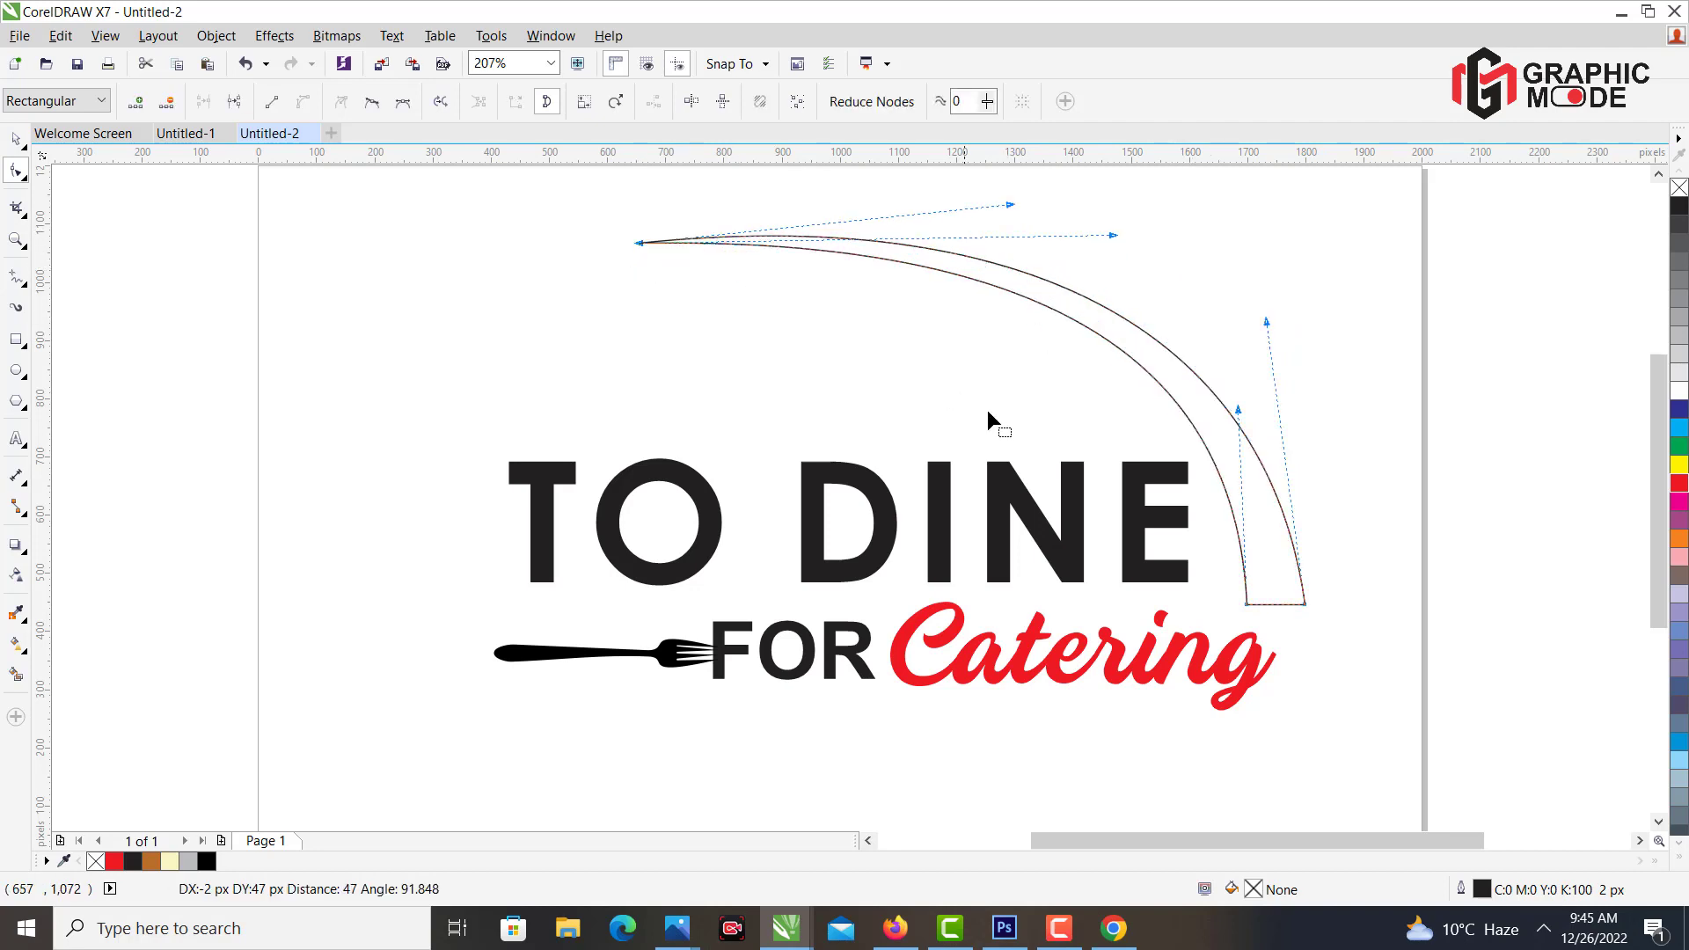
drag(1239, 414, 1242, 432)
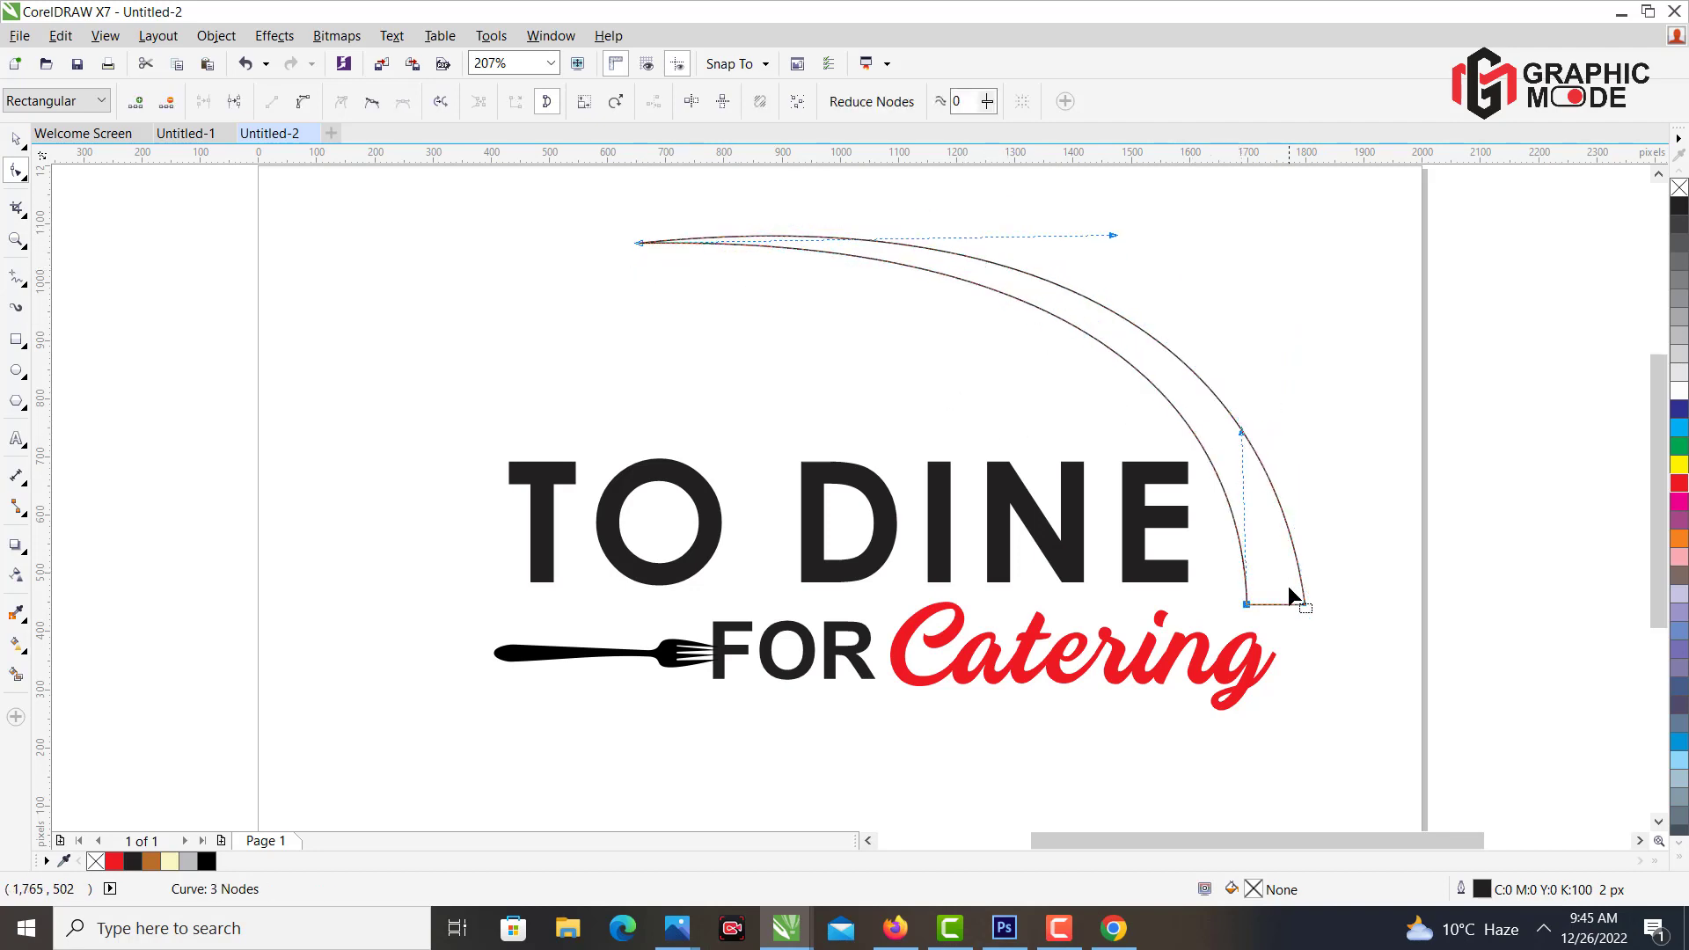
click(1306, 607)
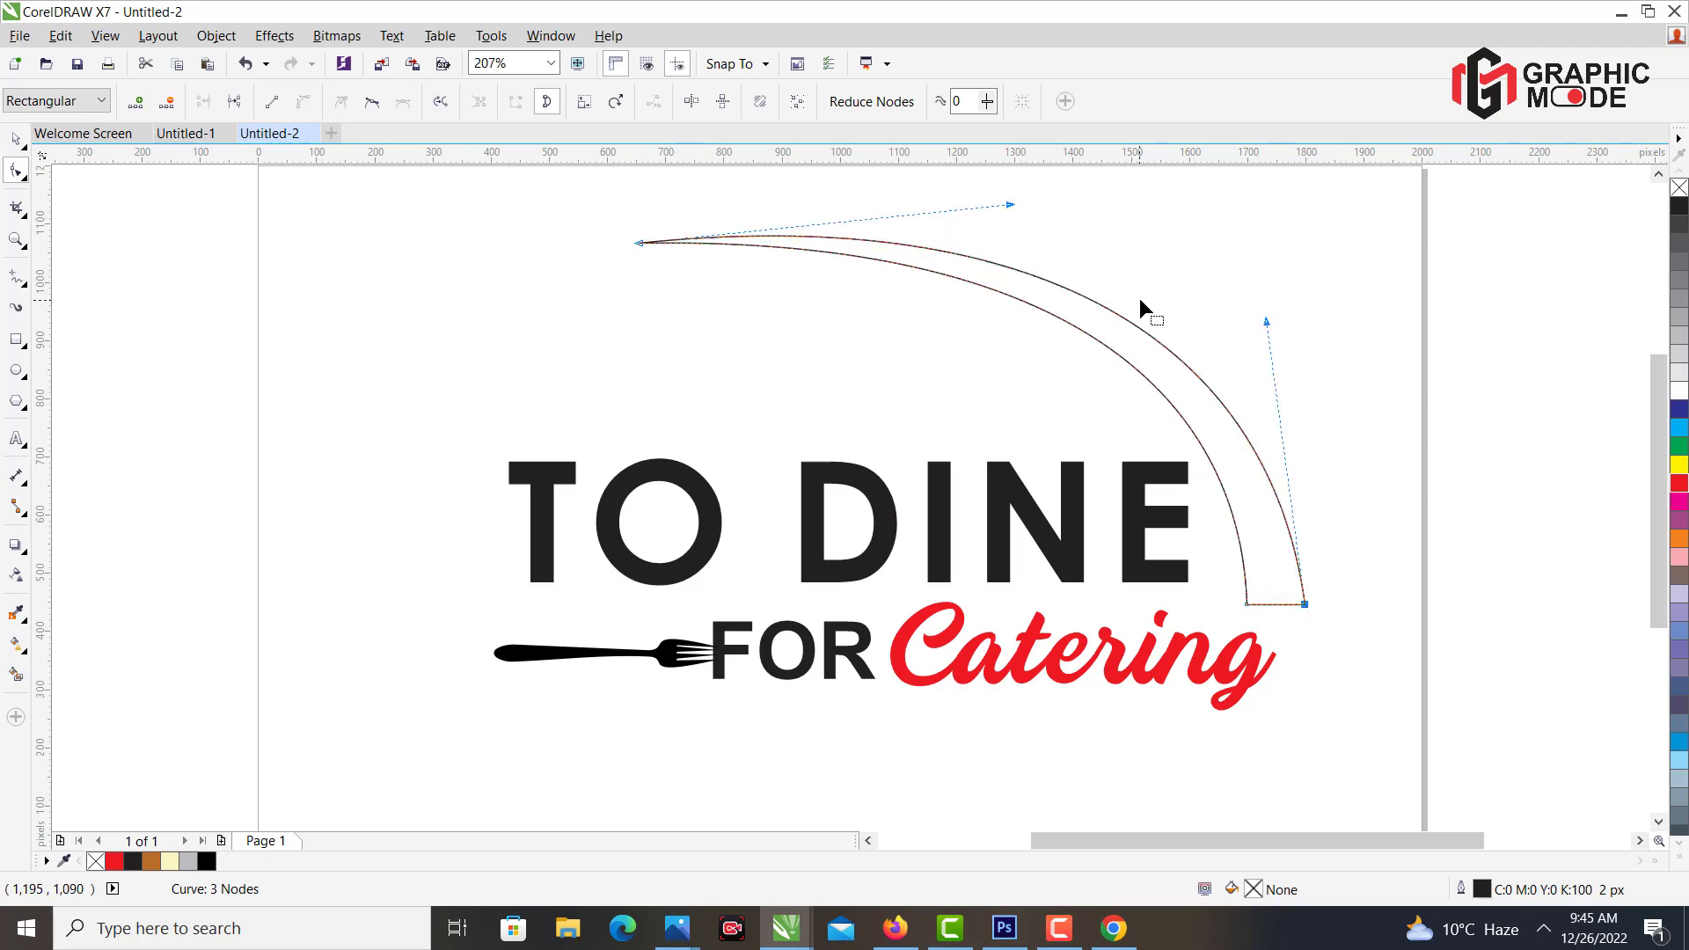
click(1267, 333)
click(1307, 605)
drag(1265, 319, 1275, 313)
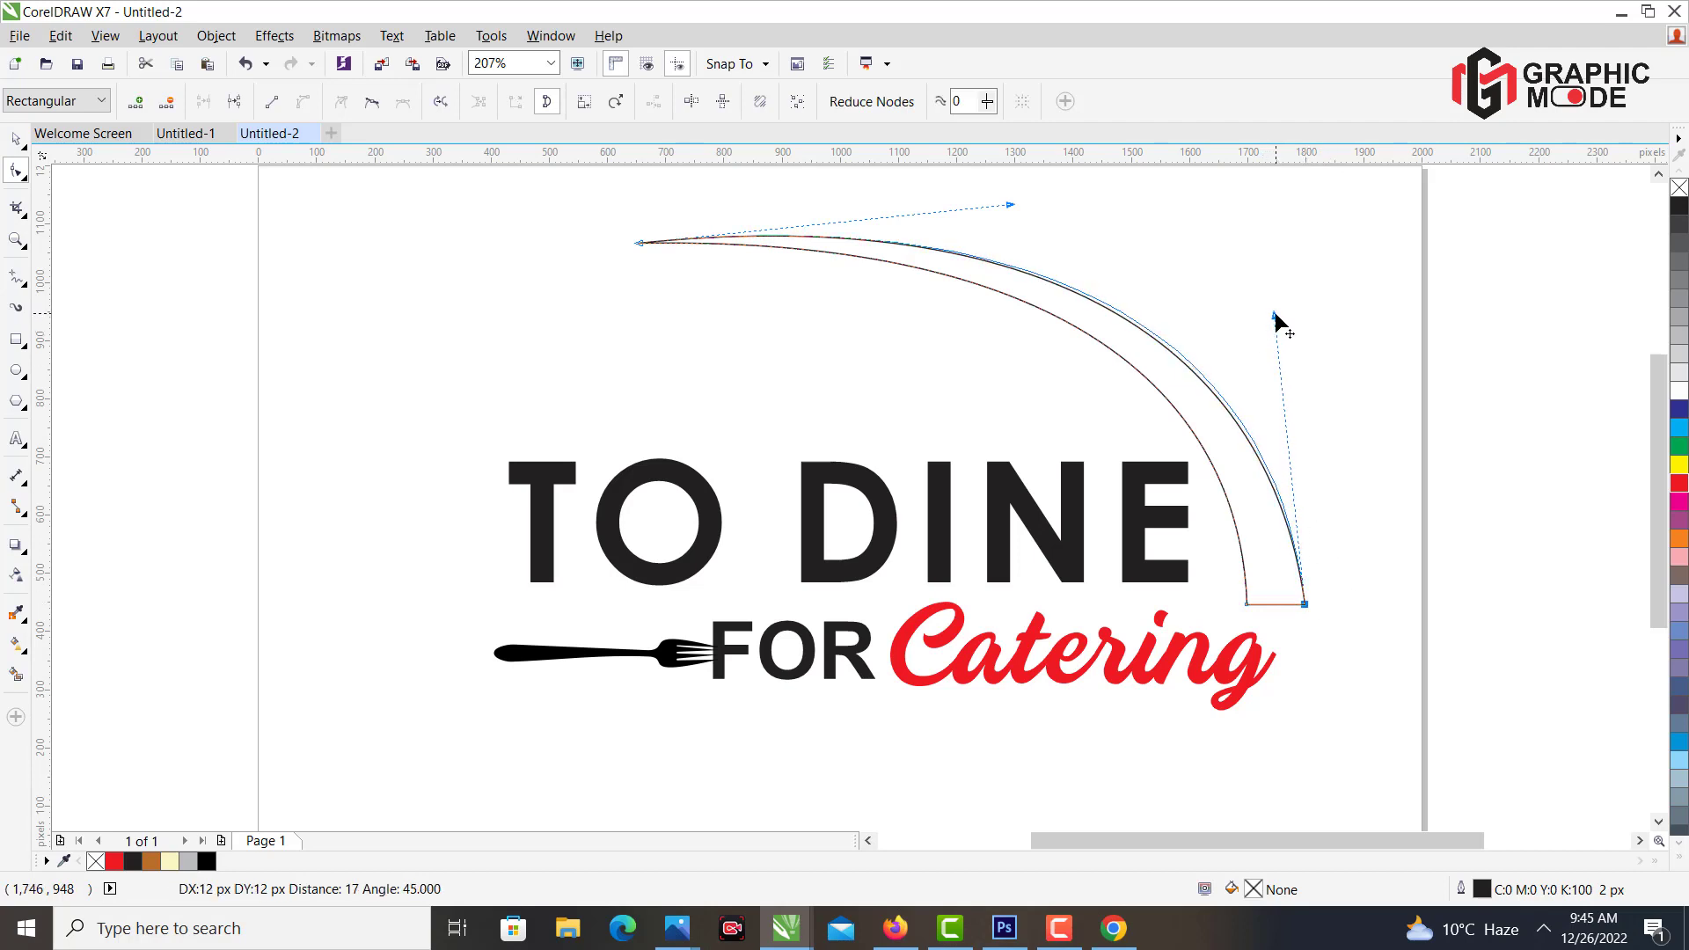
click(1374, 477)
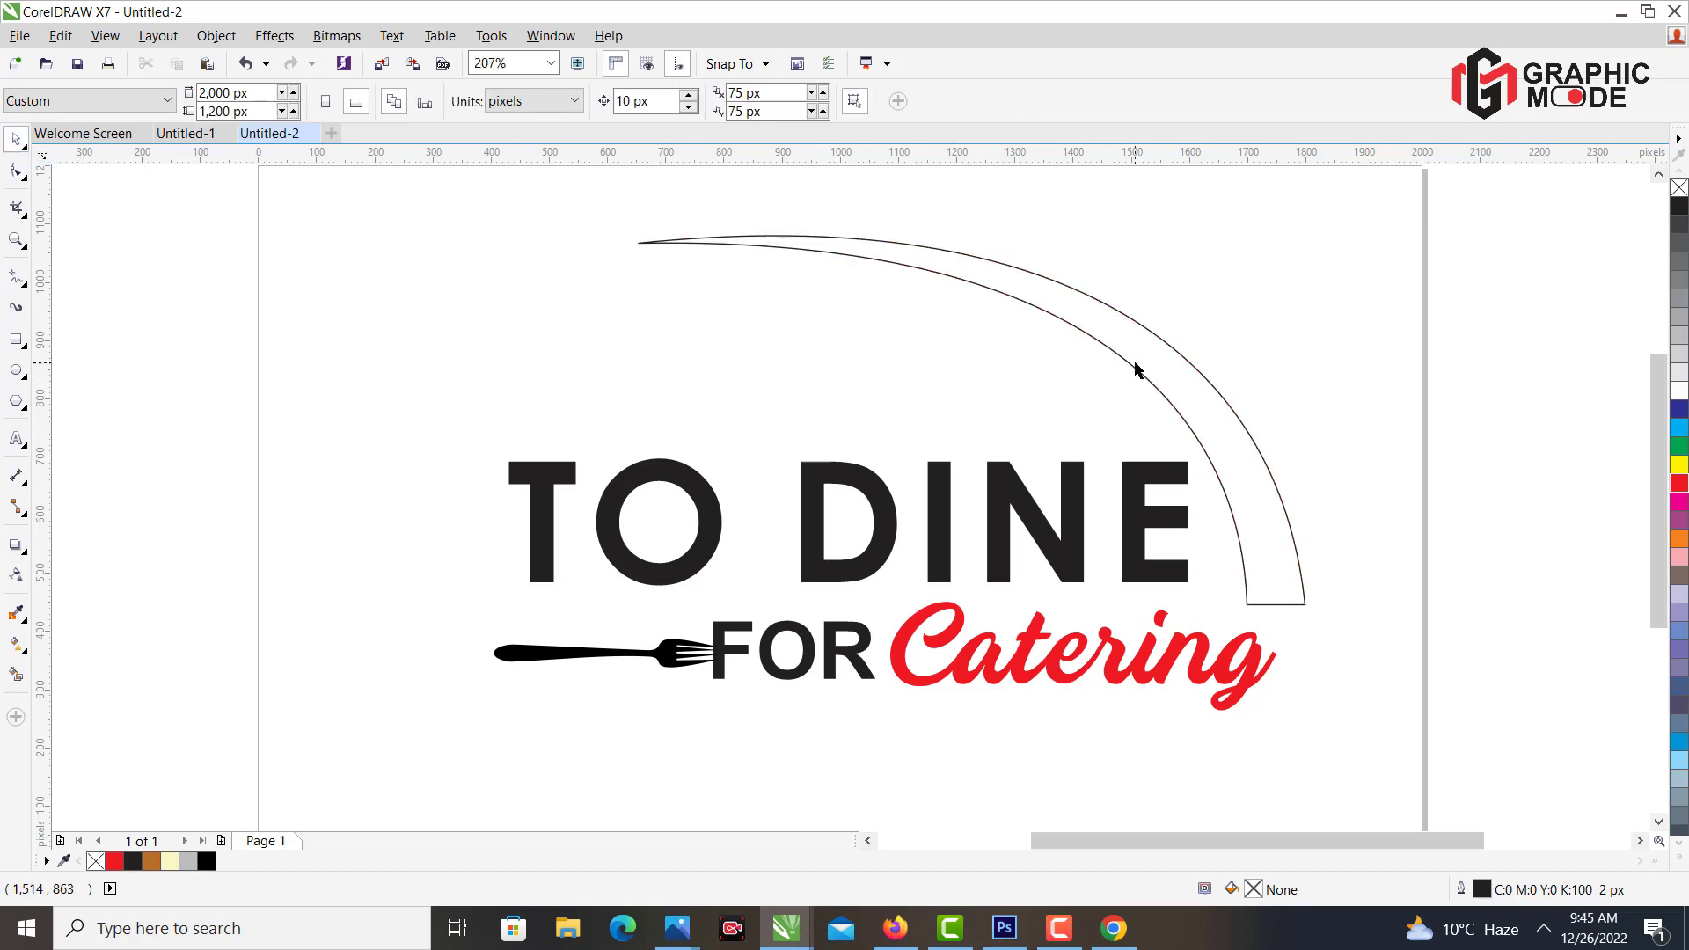
Fill the arc with black (K:100) and move it slightly down and right.
click(1155, 384)
drag(1176, 377, 1198, 397)
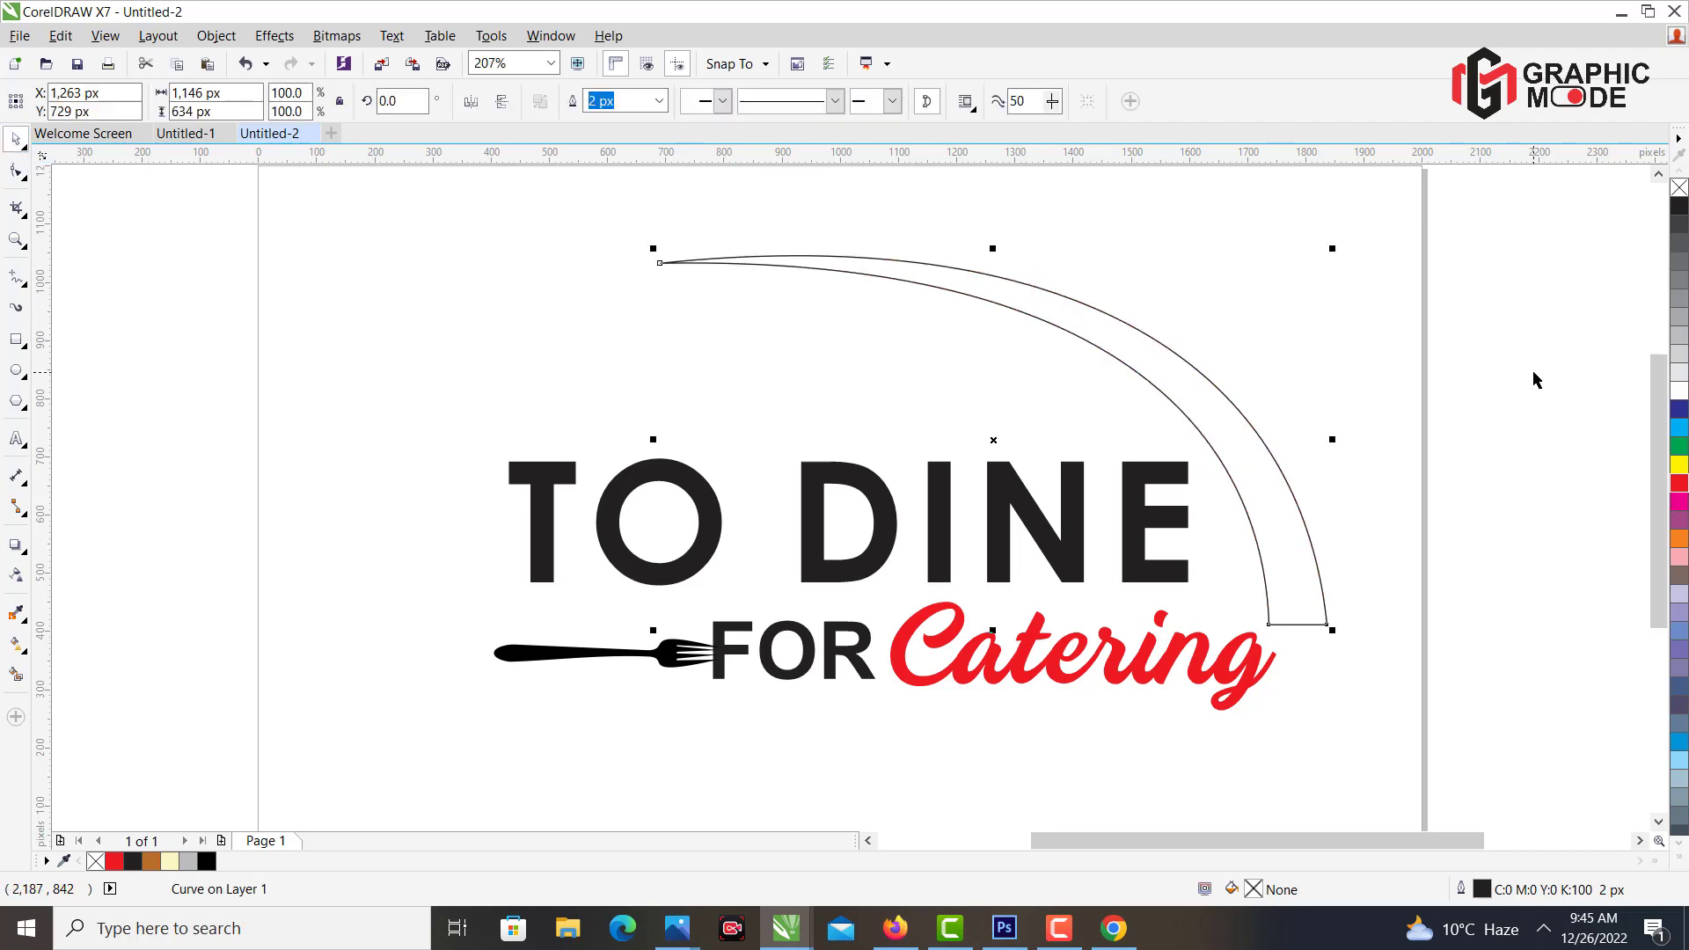
click(1680, 206)
drag(1265, 528, 1247, 626)
Select the fork, FOR and Catering together and shift them right so Catering sits under the arc's wide end.
drag(385, 725, 1246, 598)
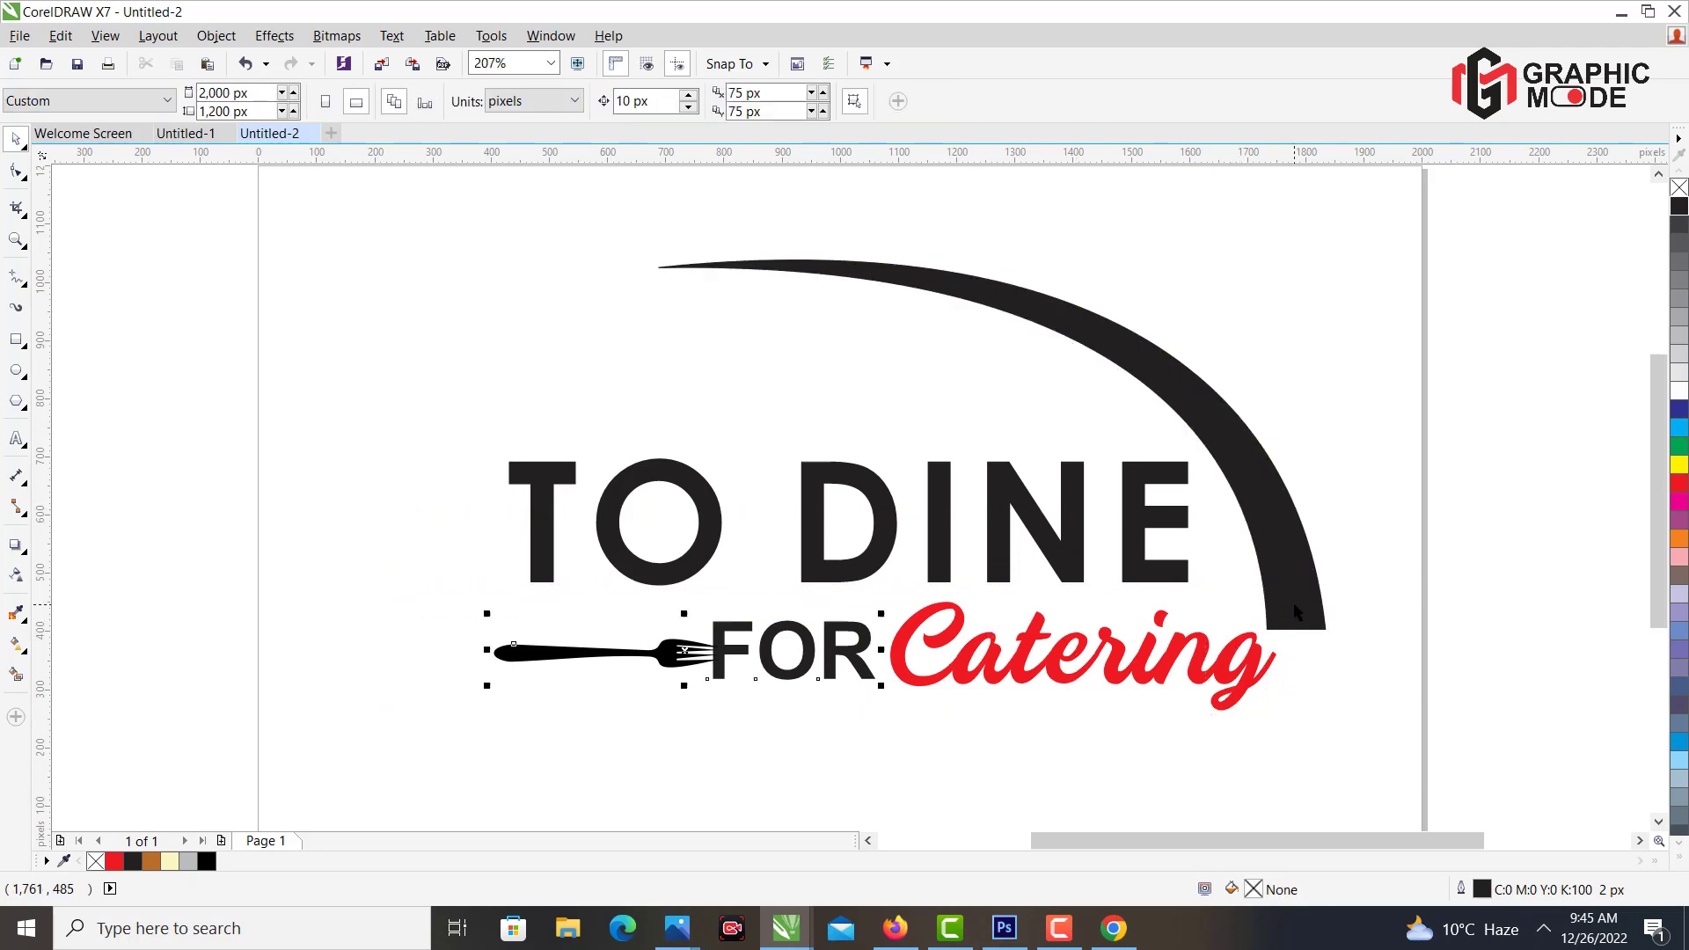
shift+click(971, 680)
drag(970, 681, 973, 675)
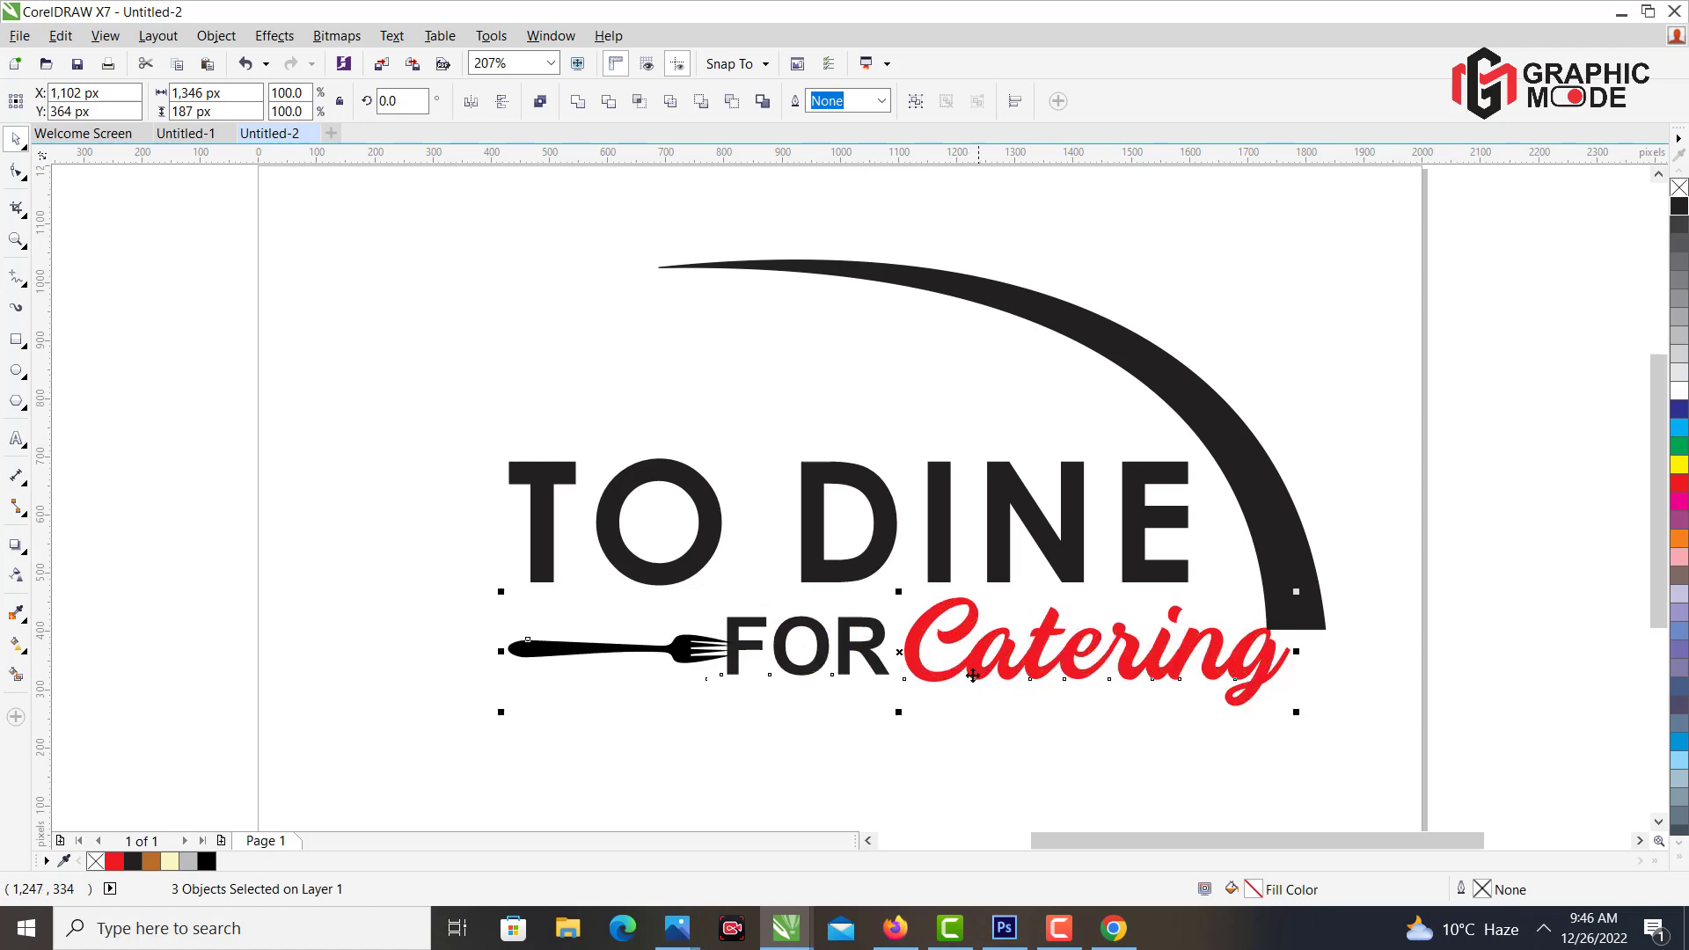
key(Right)
key(Right)
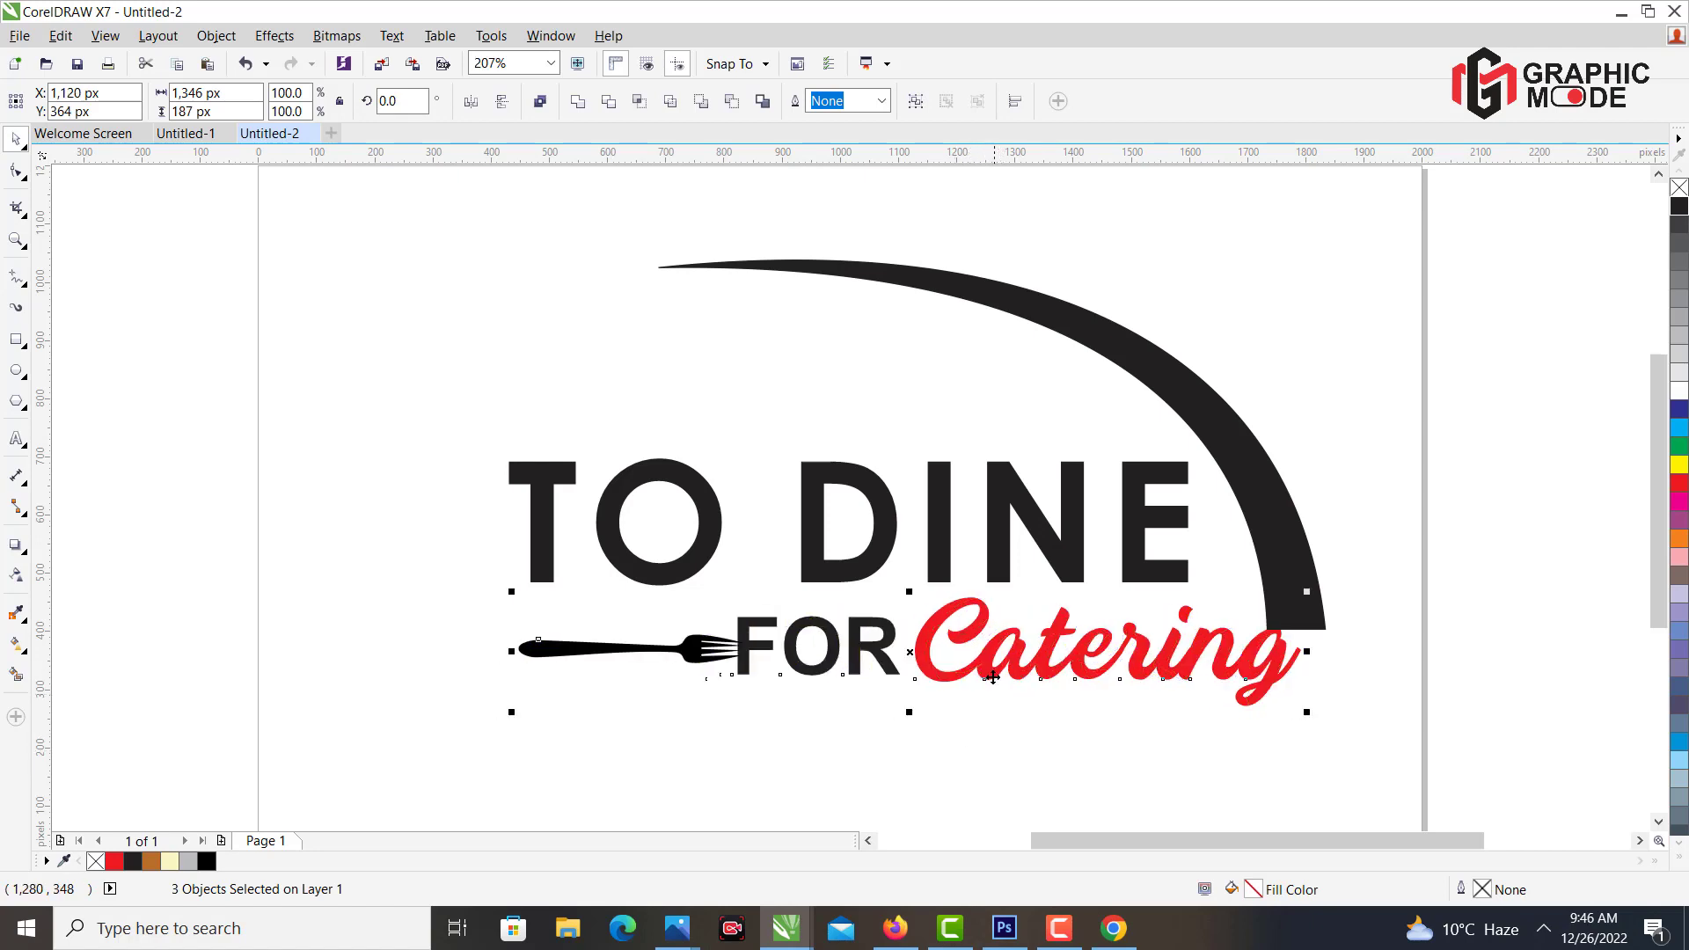
drag(1018, 662, 1023, 668)
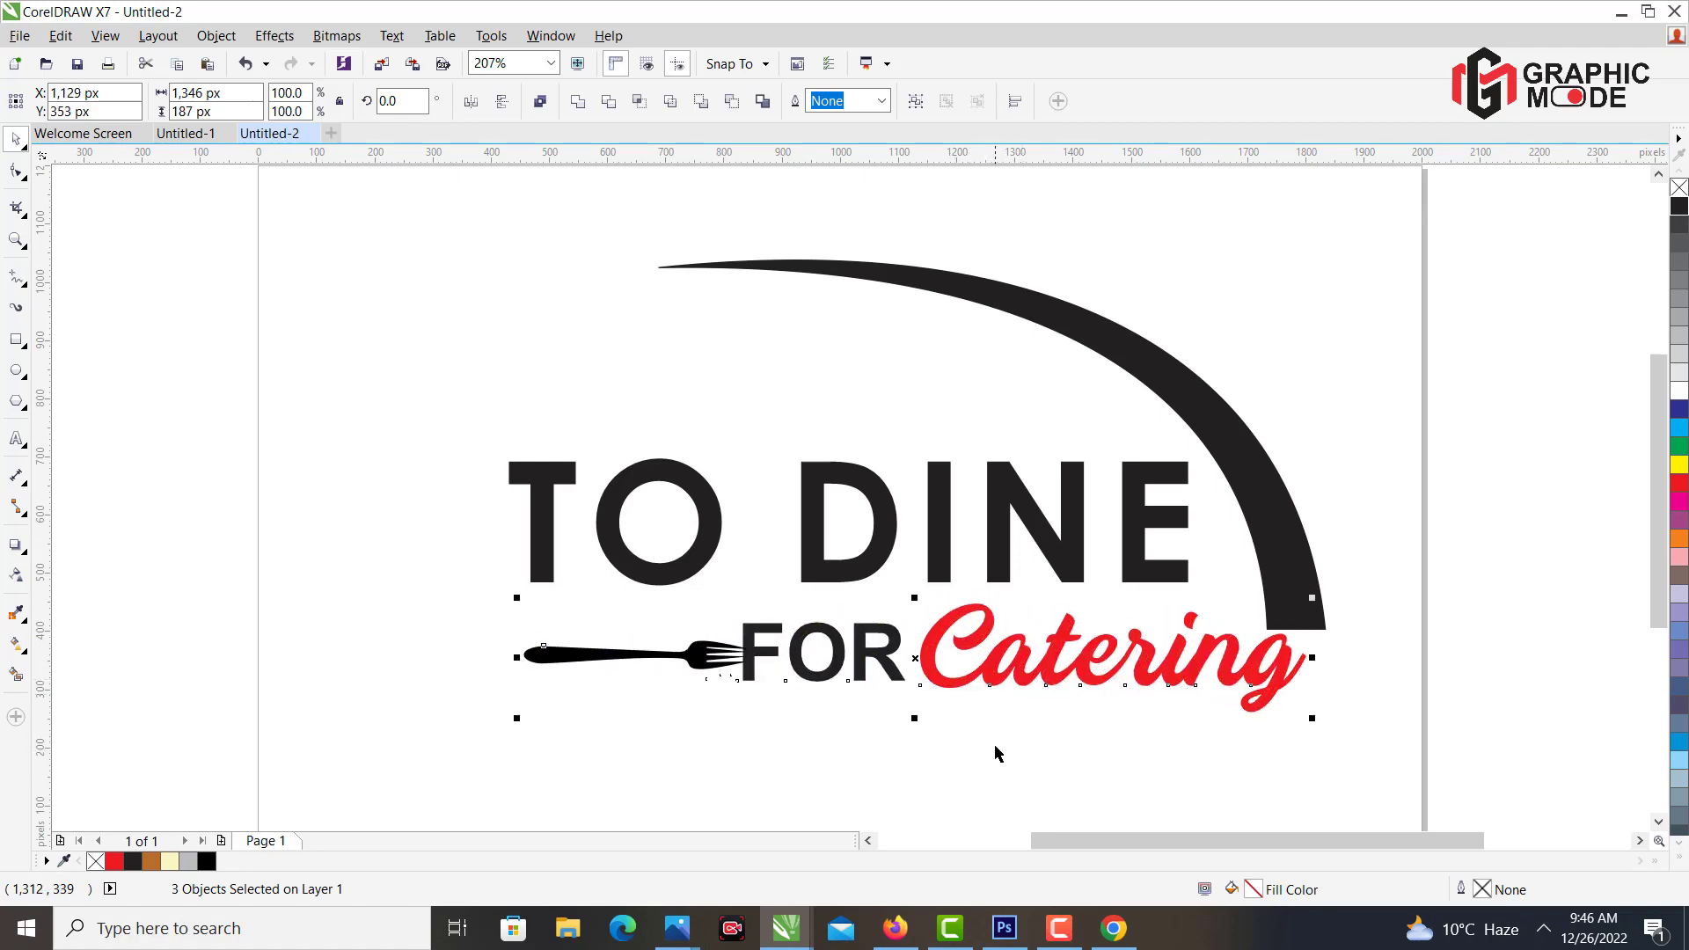
Move the black arc slightly up and left, then adjust its curve handles and raise its pointed tip a little.
drag(1320, 542, 1306, 533)
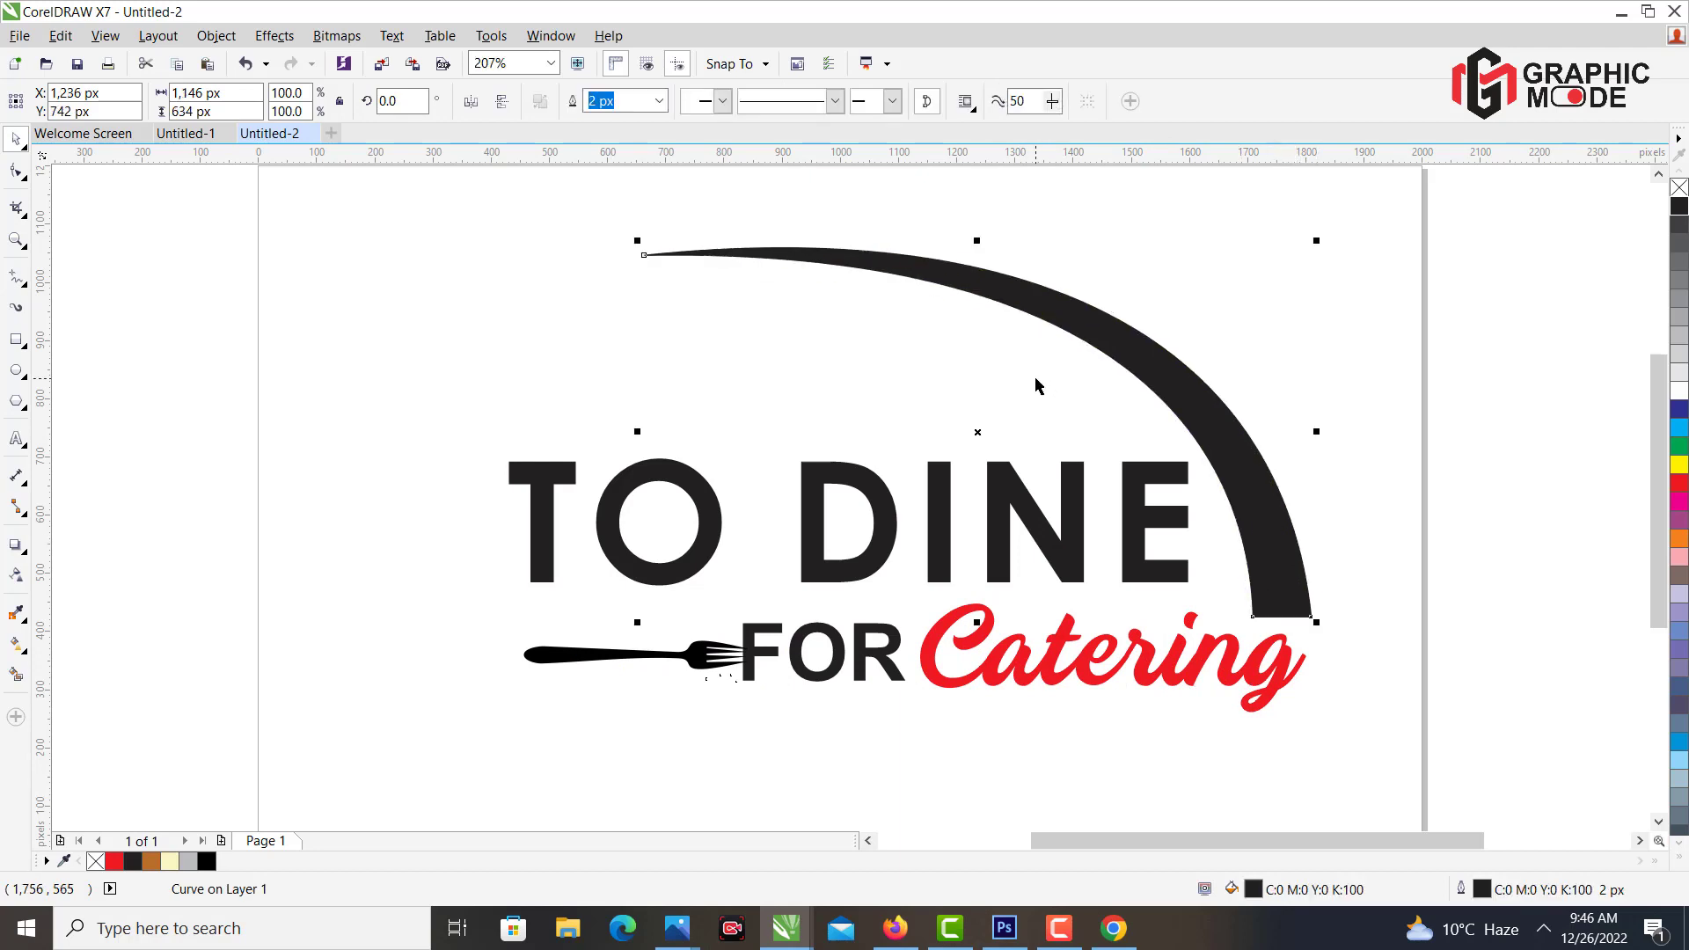
click(16, 170)
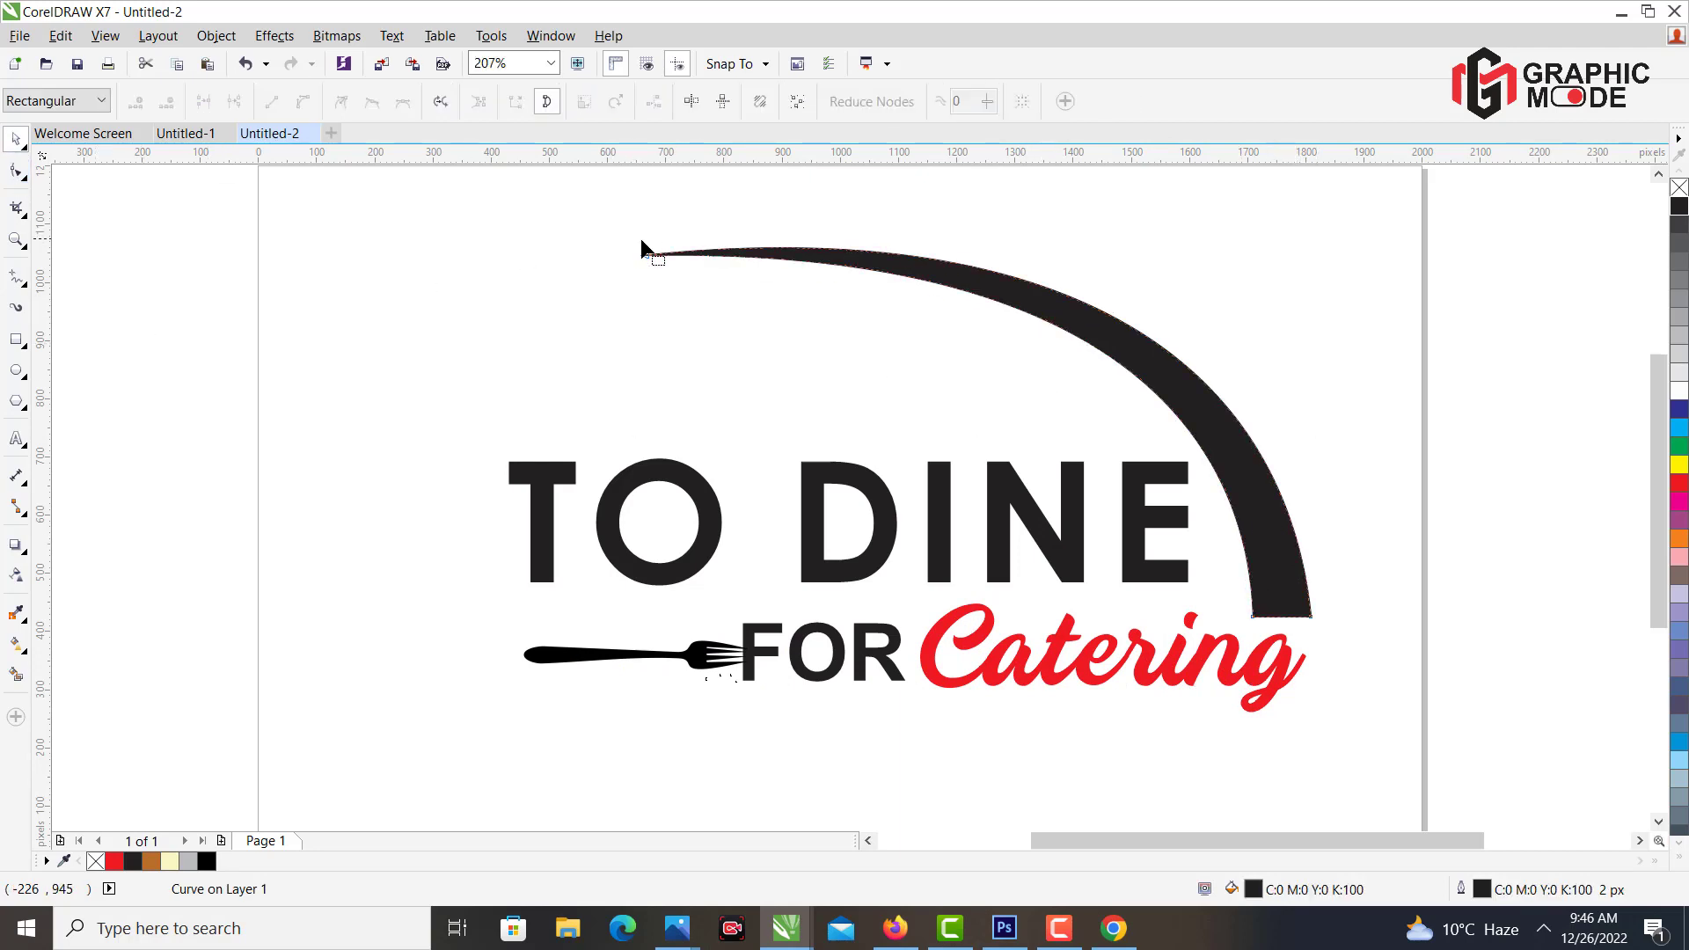
click(646, 254)
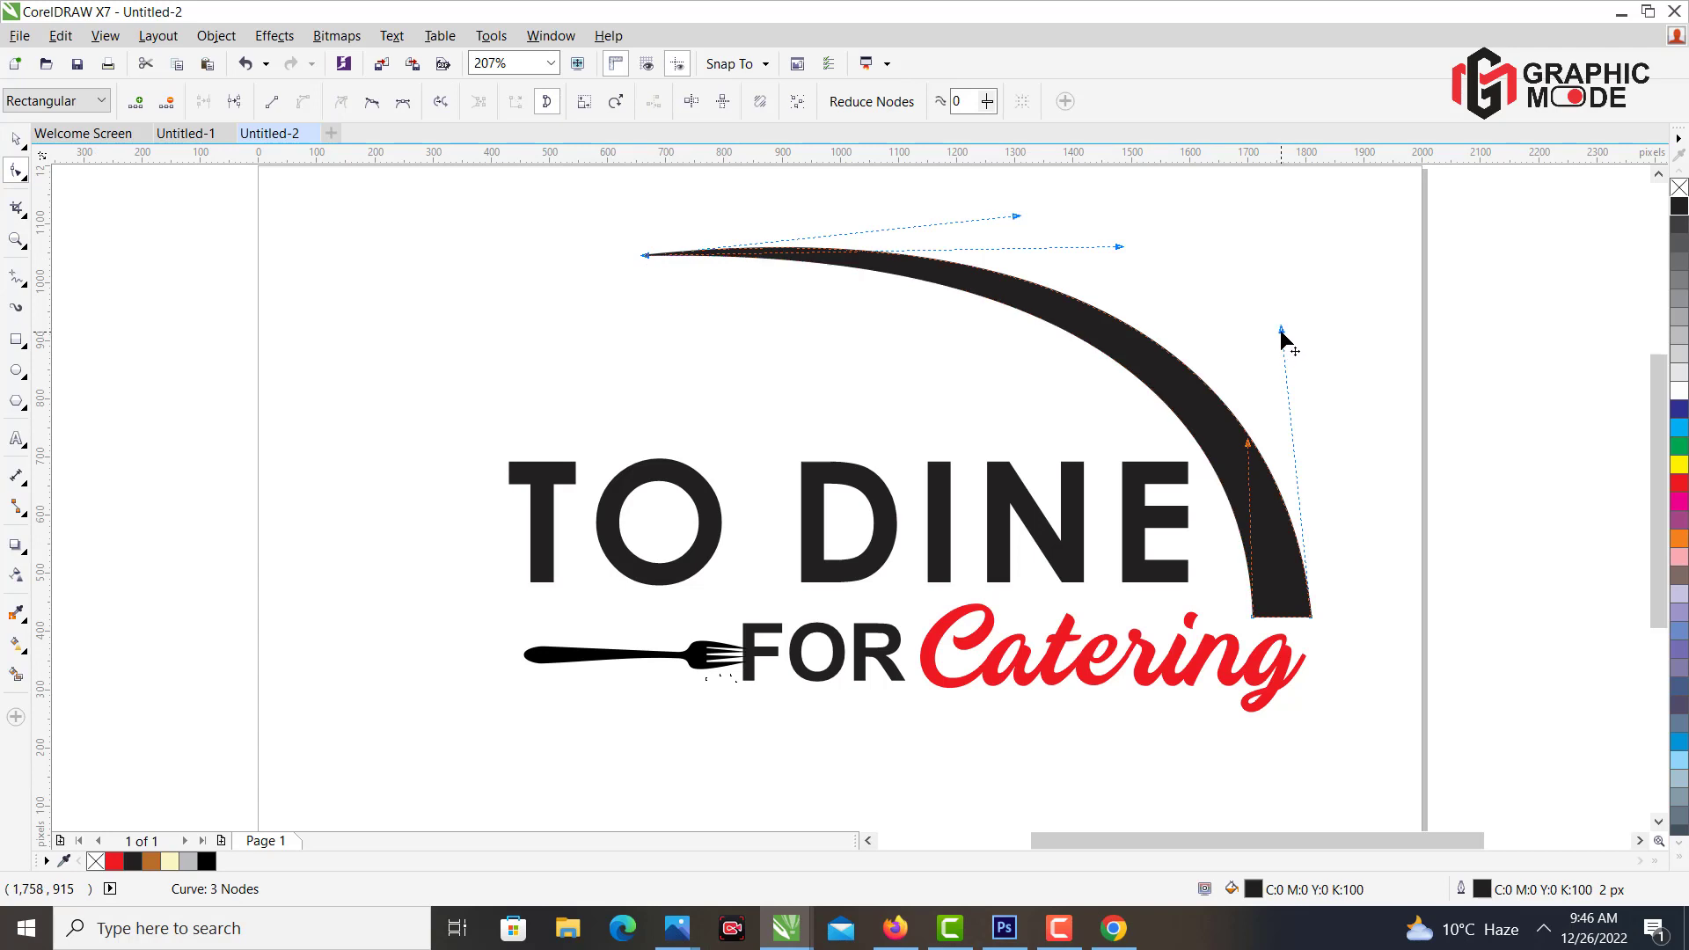
drag(1280, 332, 1277, 340)
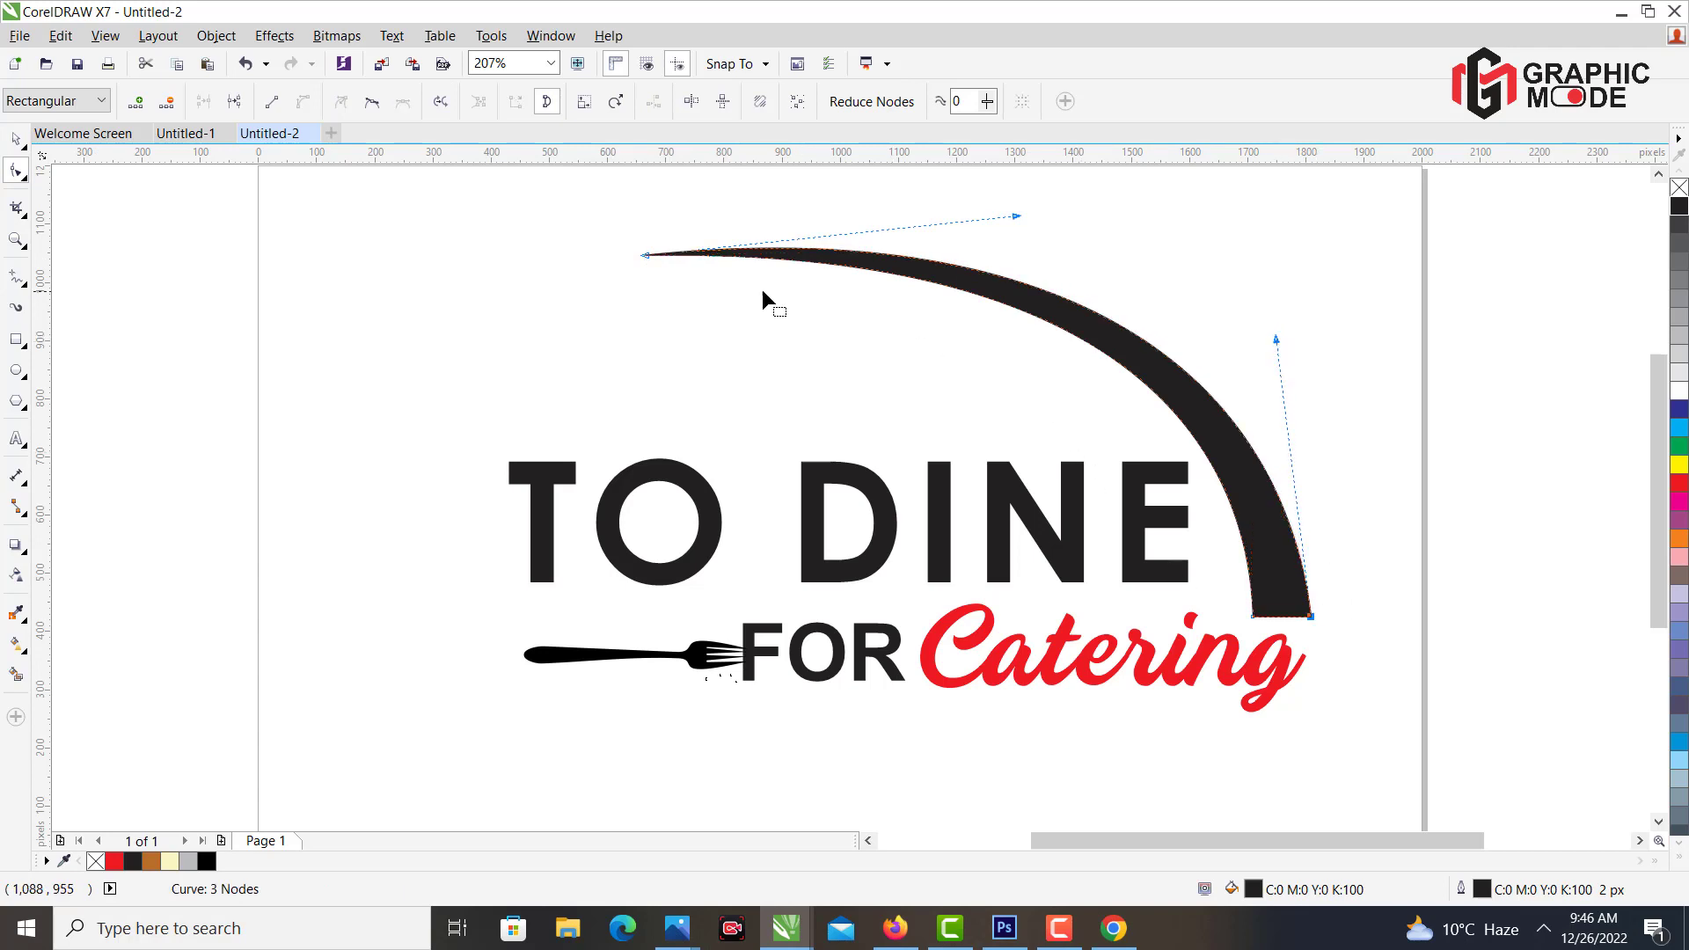
click(1252, 616)
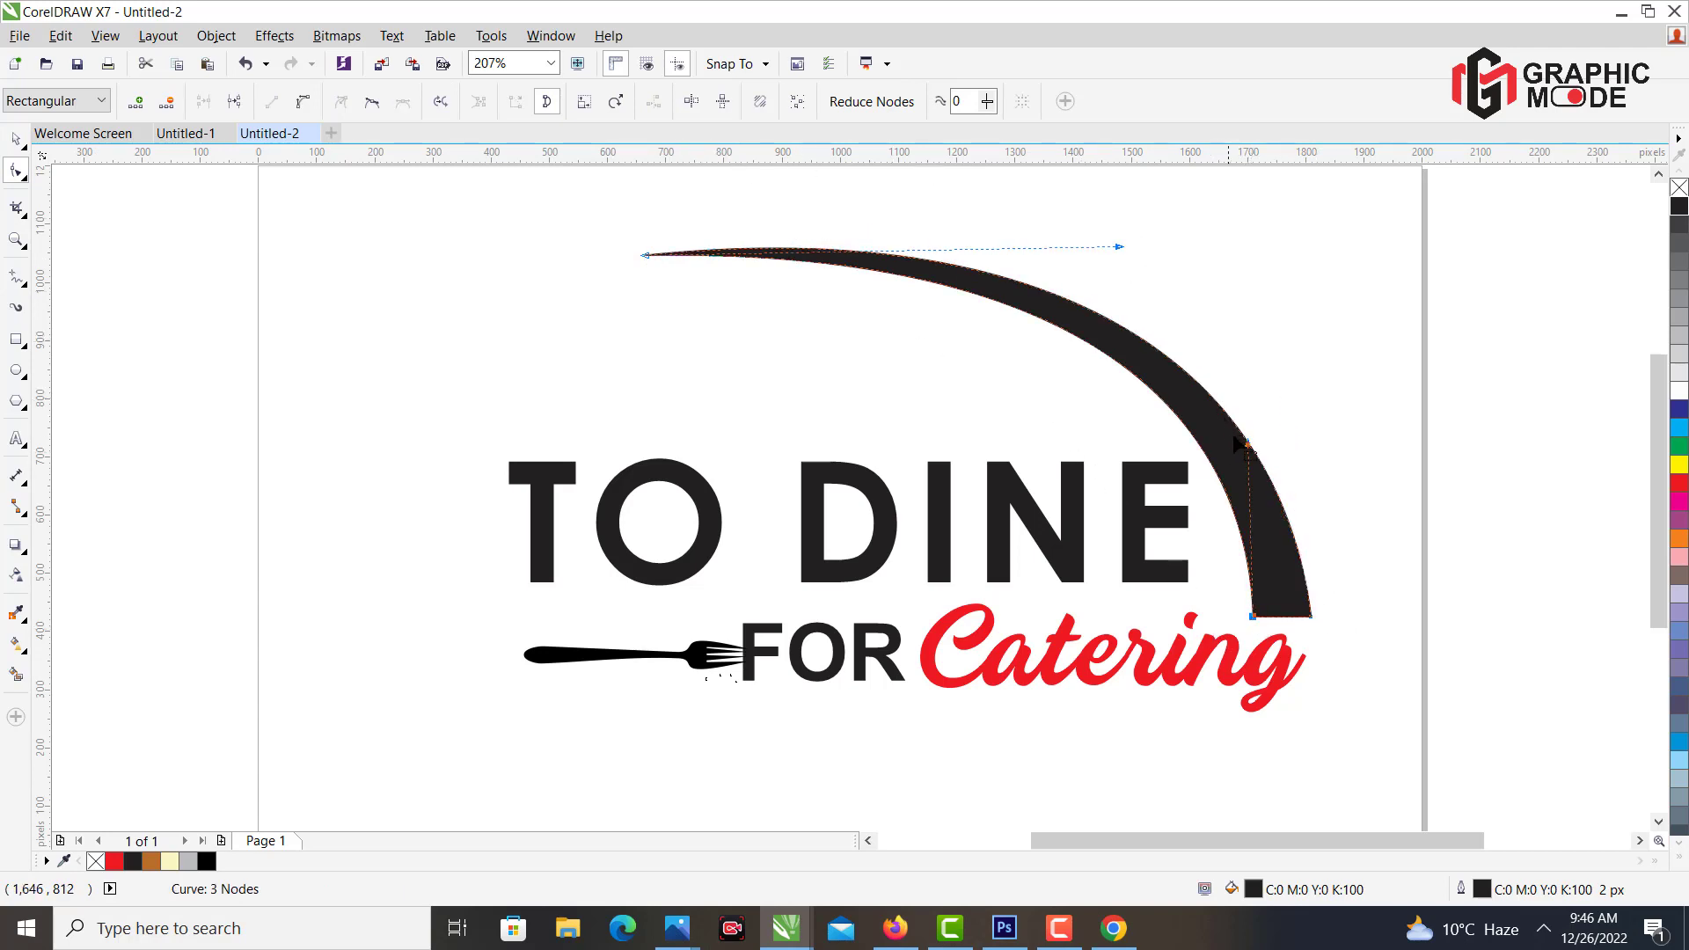
drag(1249, 445, 1243, 457)
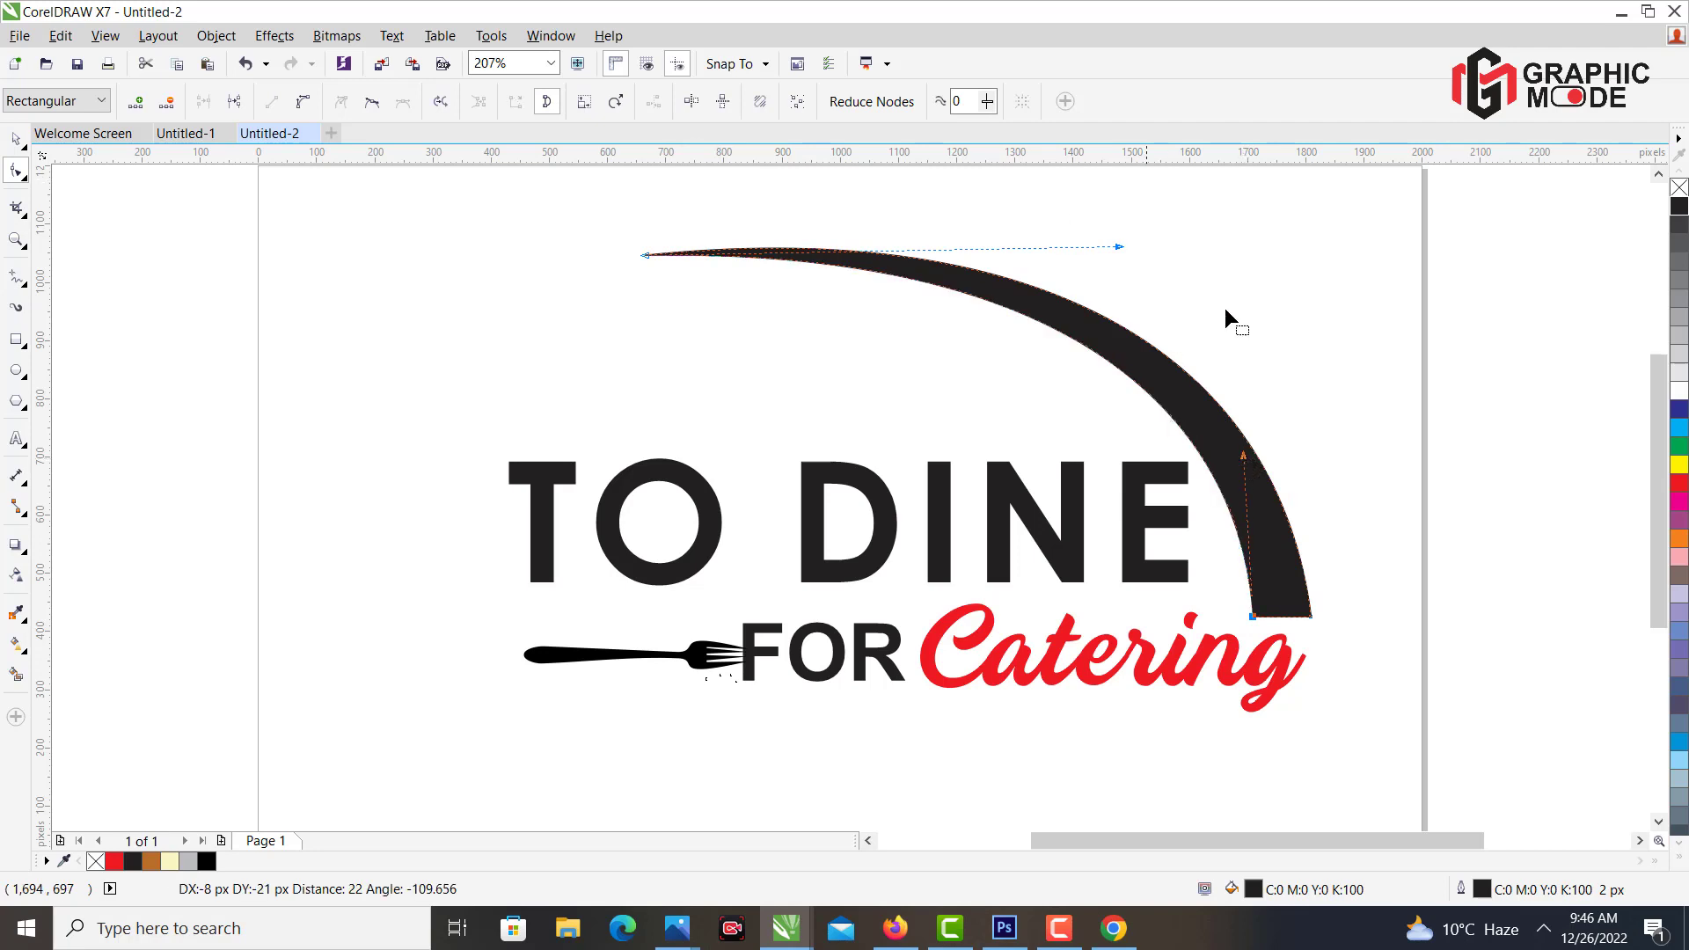
click(1225, 308)
drag(644, 253, 639, 236)
Draw a black-filled rectangle about 73 px wide standing on the arc and shorten it to about 118 px tall.
drag(1659, 532, 1659, 489)
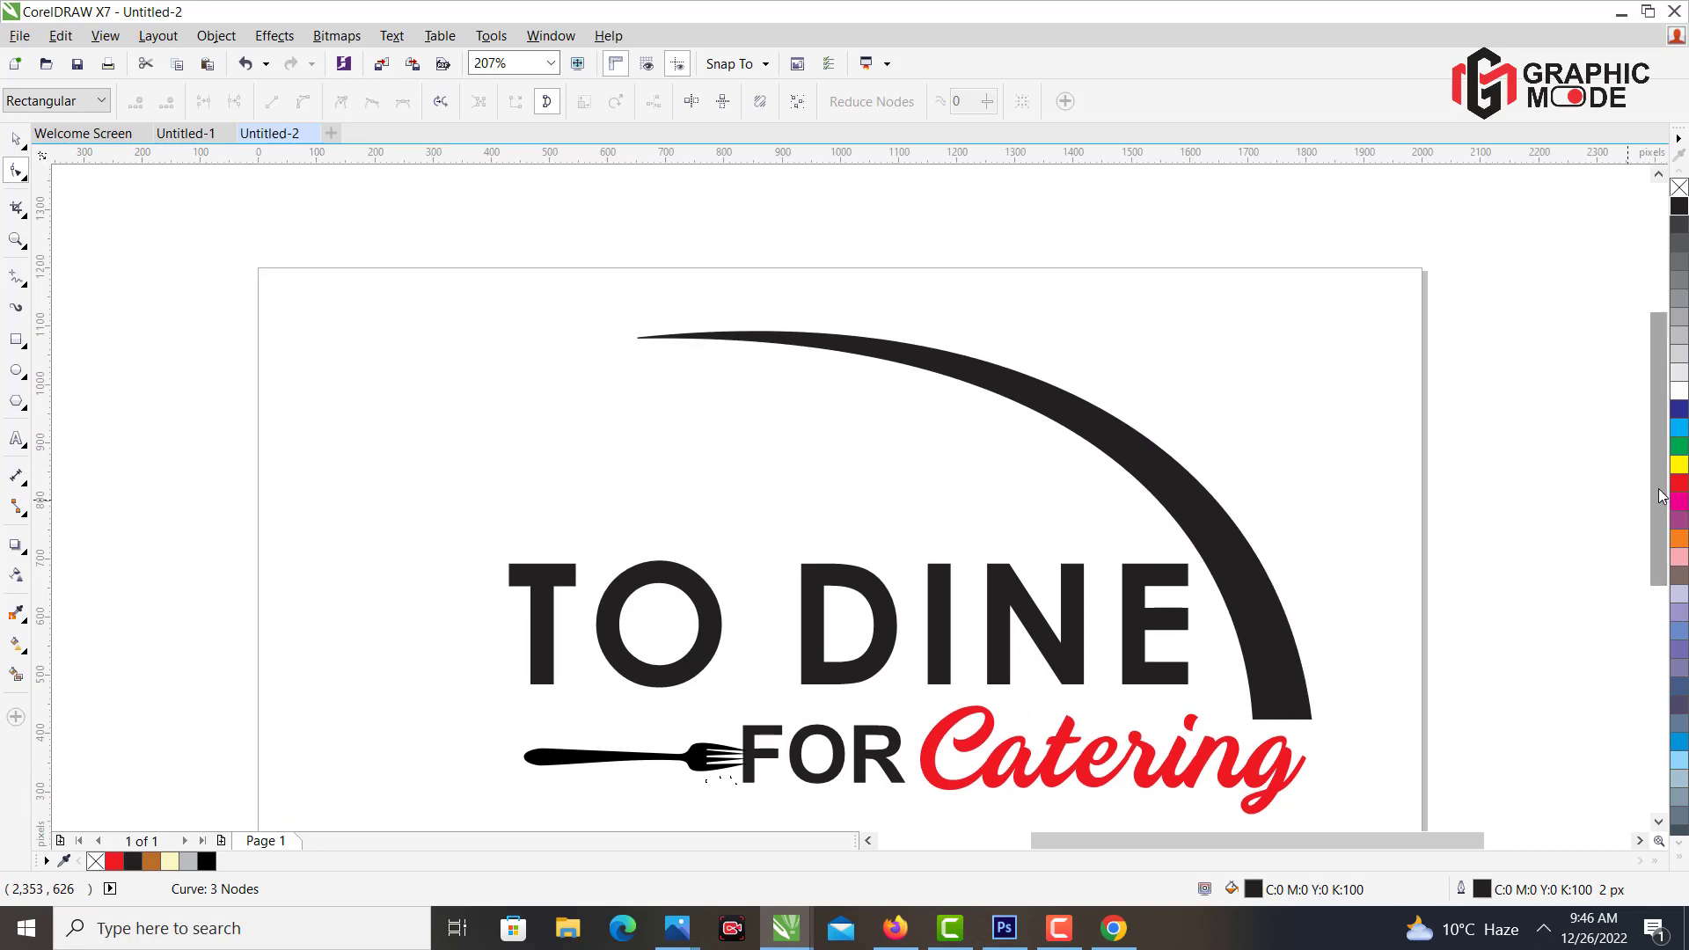
click(16, 341)
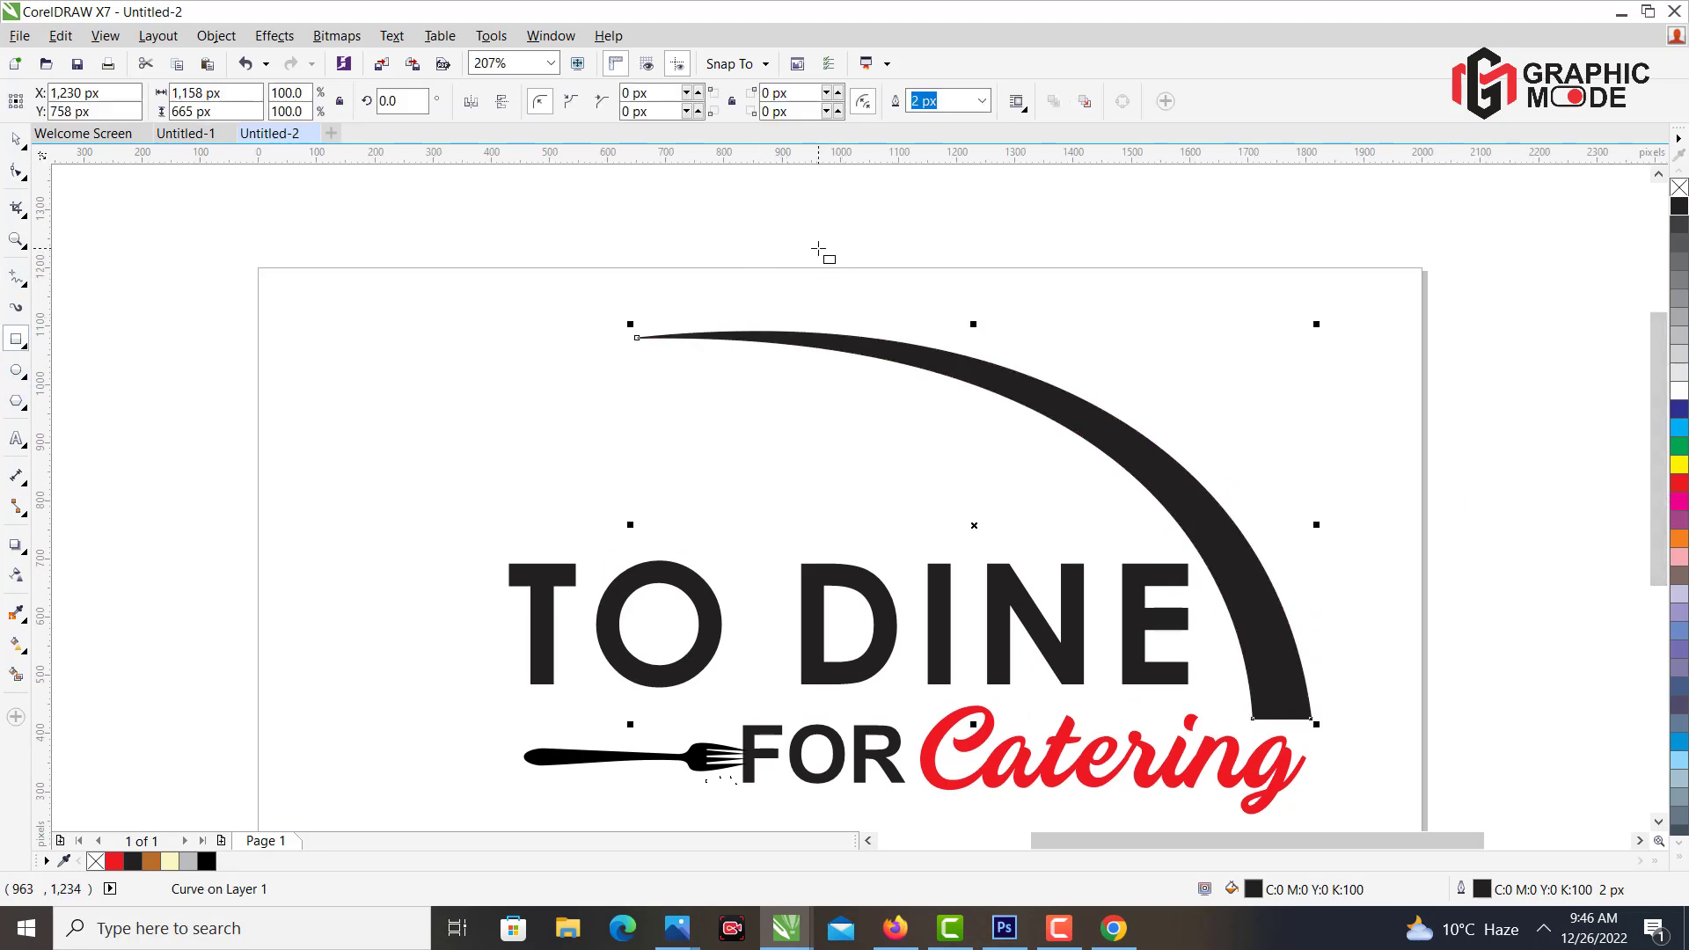
drag(818, 249, 849, 315)
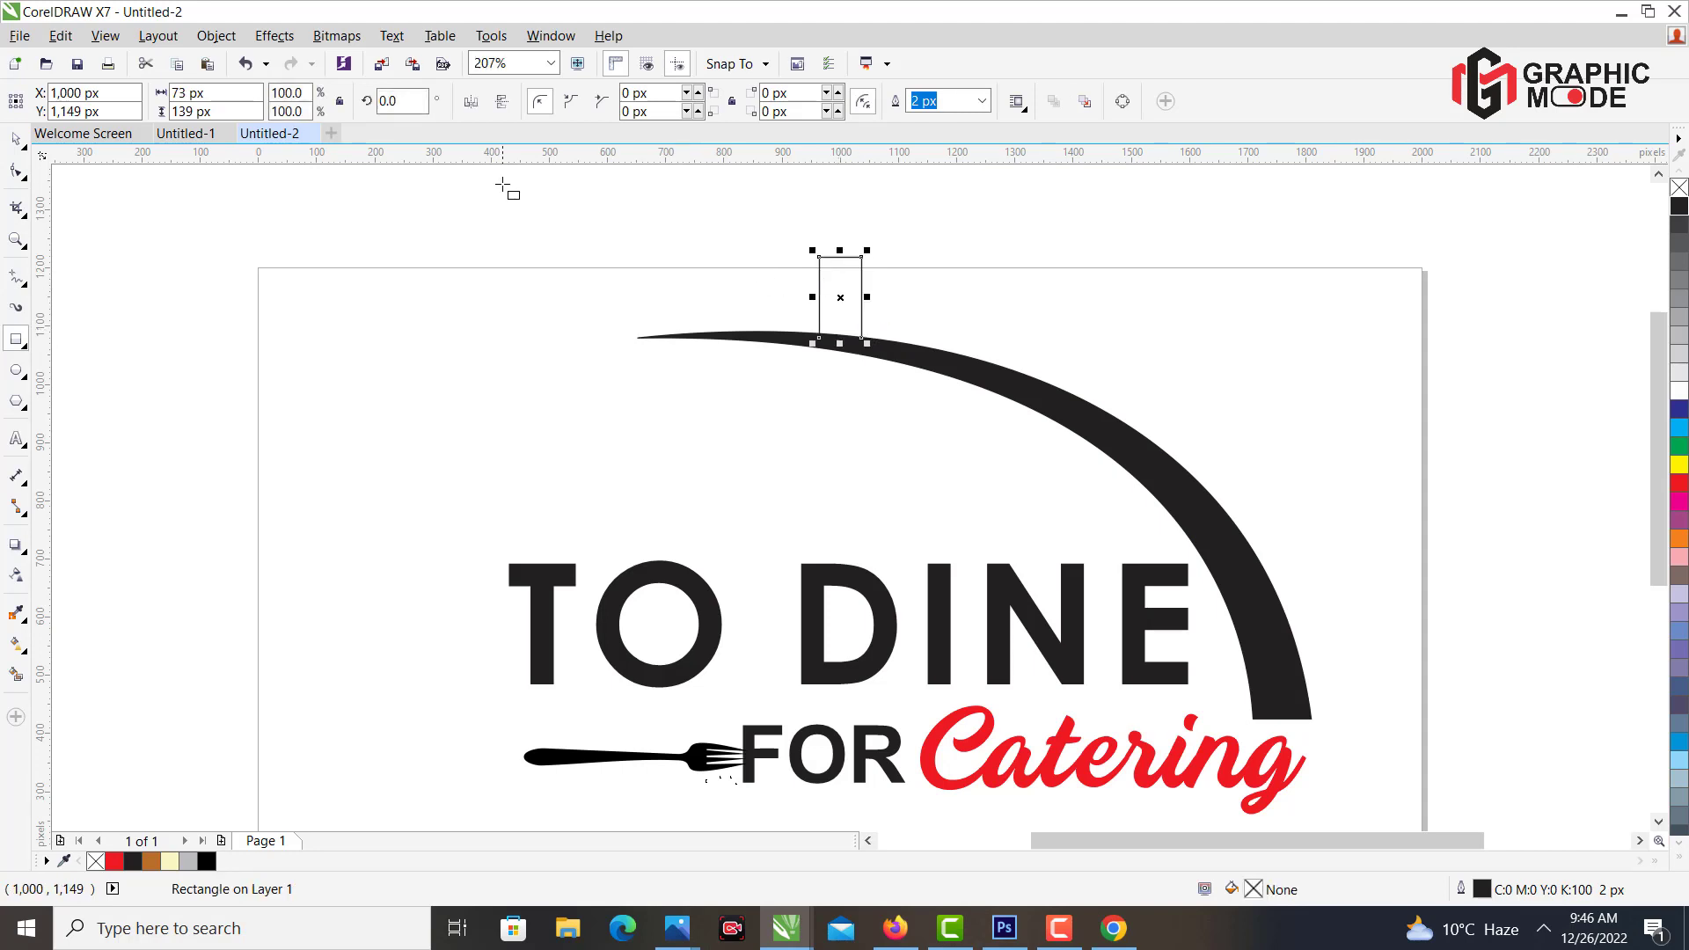
click(211, 866)
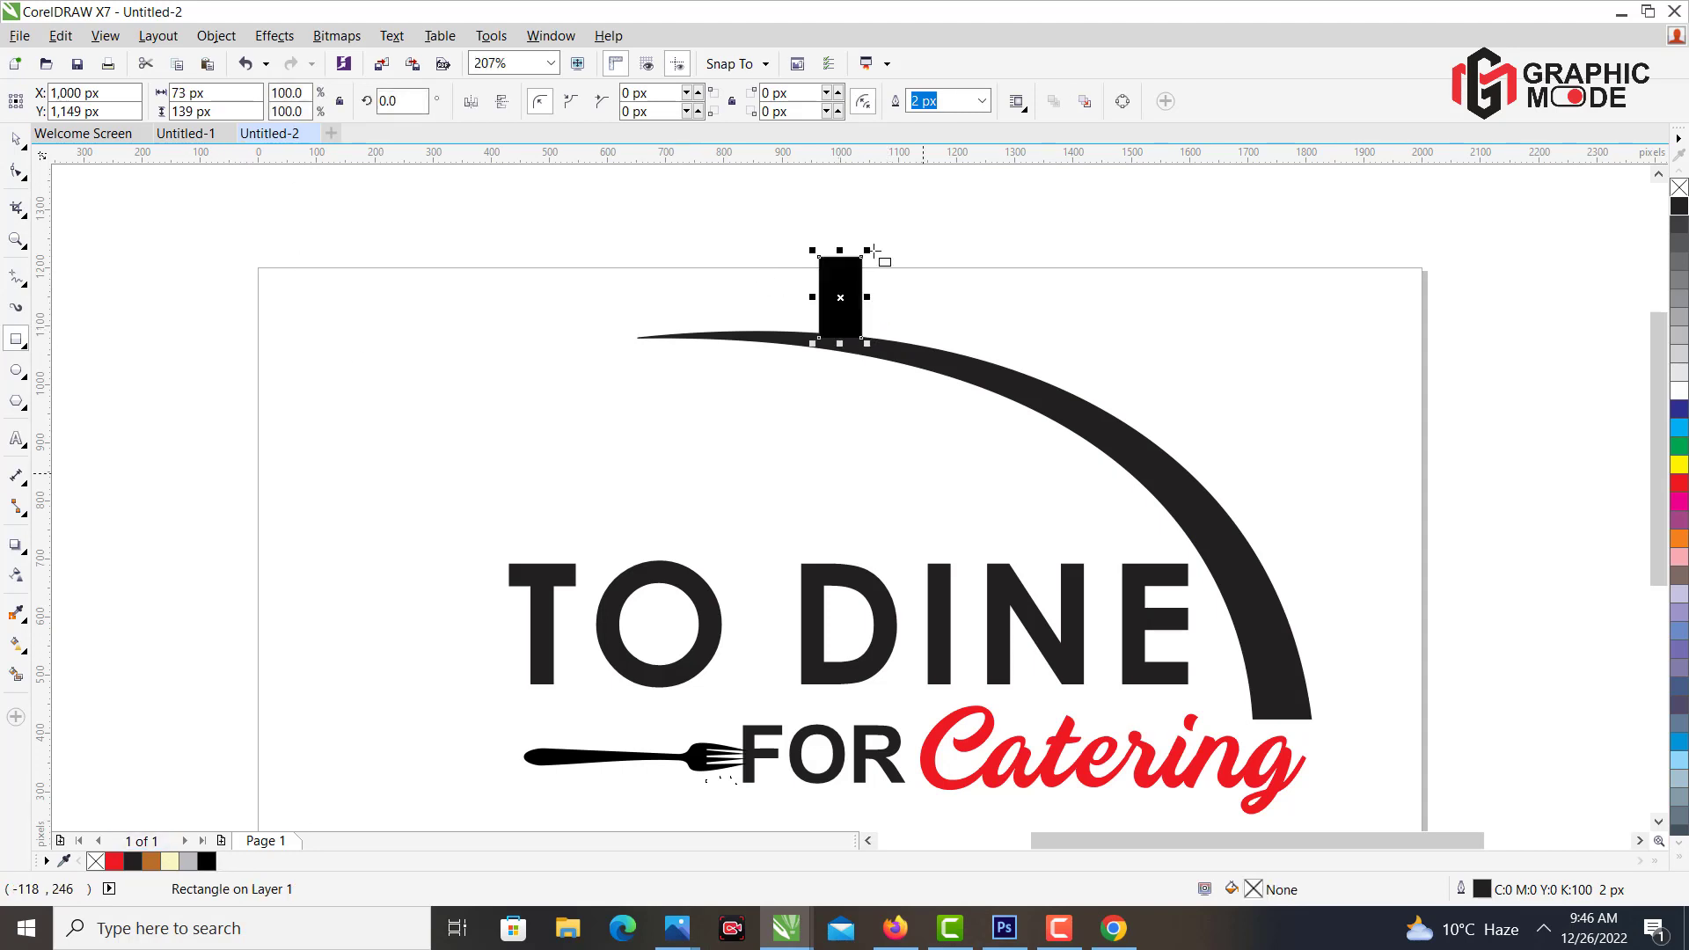
drag(841, 254, 841, 269)
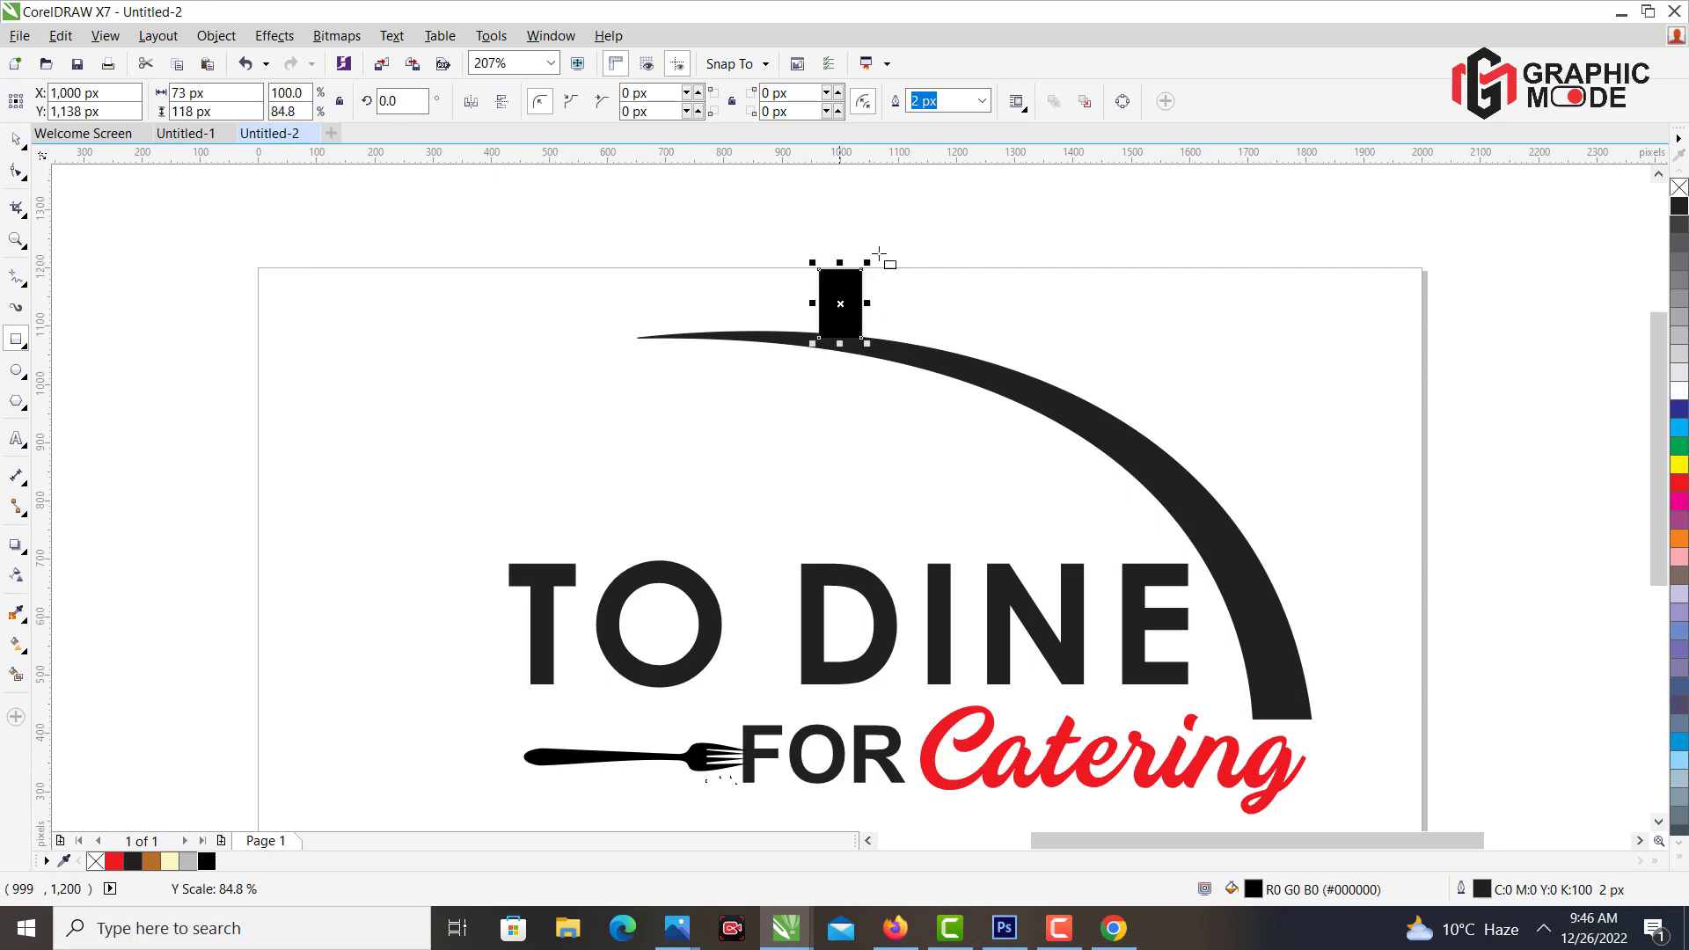
Draw a small rectangle about 39 by 14 px to the right of the black block above the arc.
drag(952, 260, 995, 286)
click(16, 136)
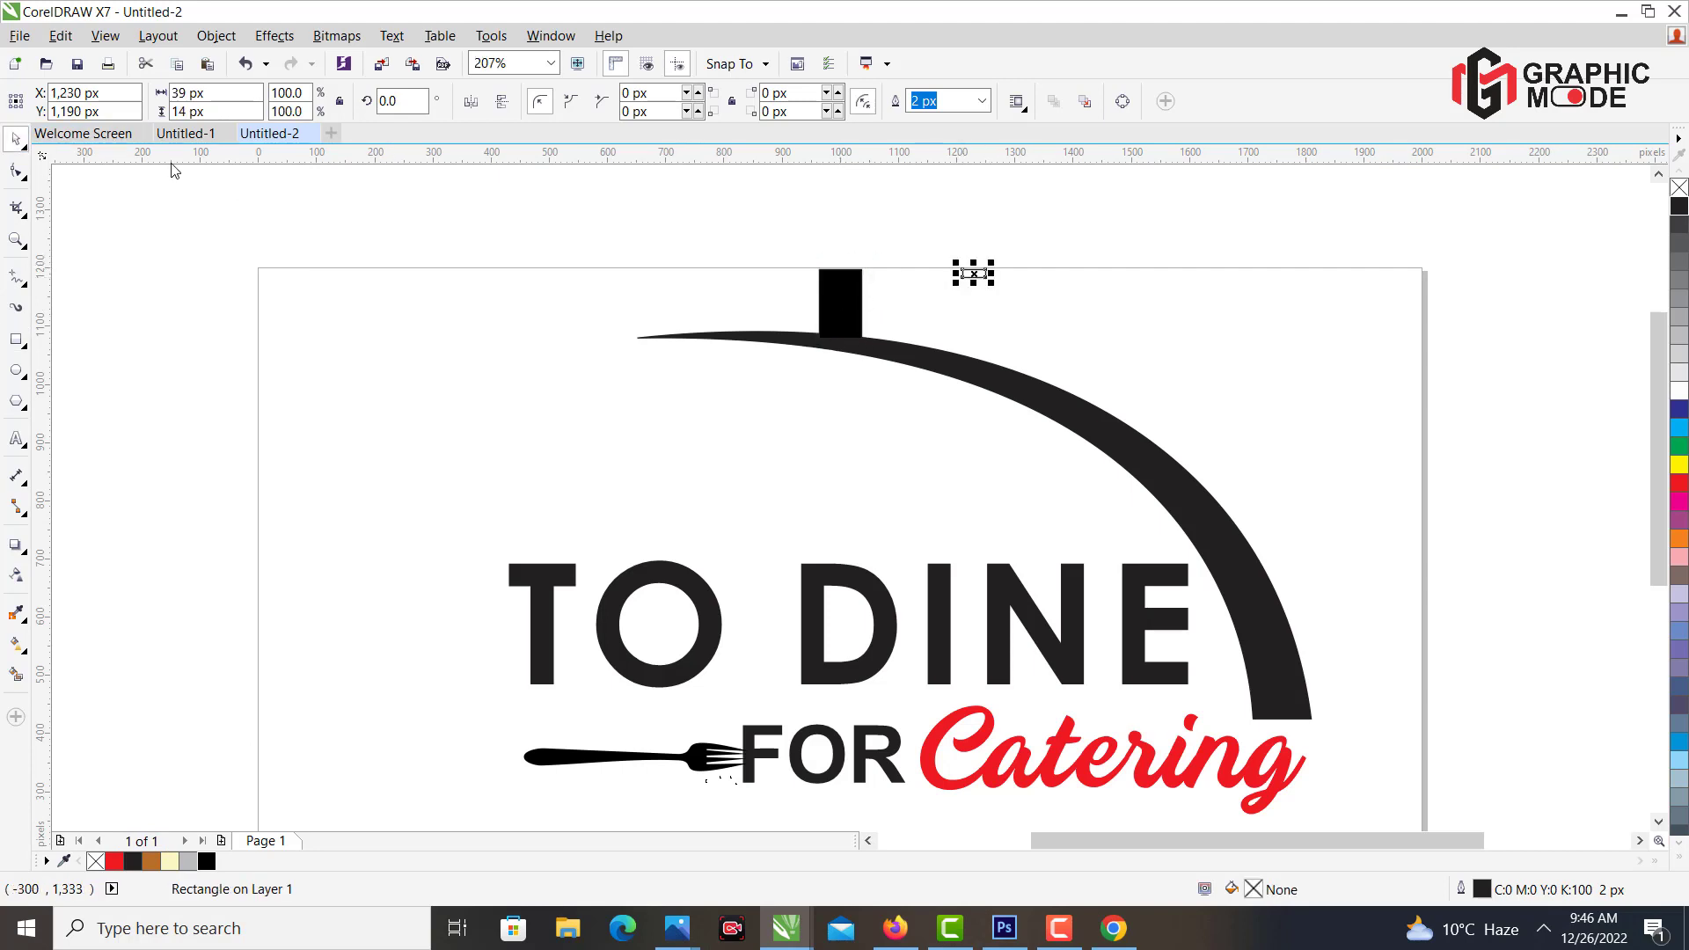
Delete the small rectangle to the right of the black block.
click(337, 220)
click(985, 276)
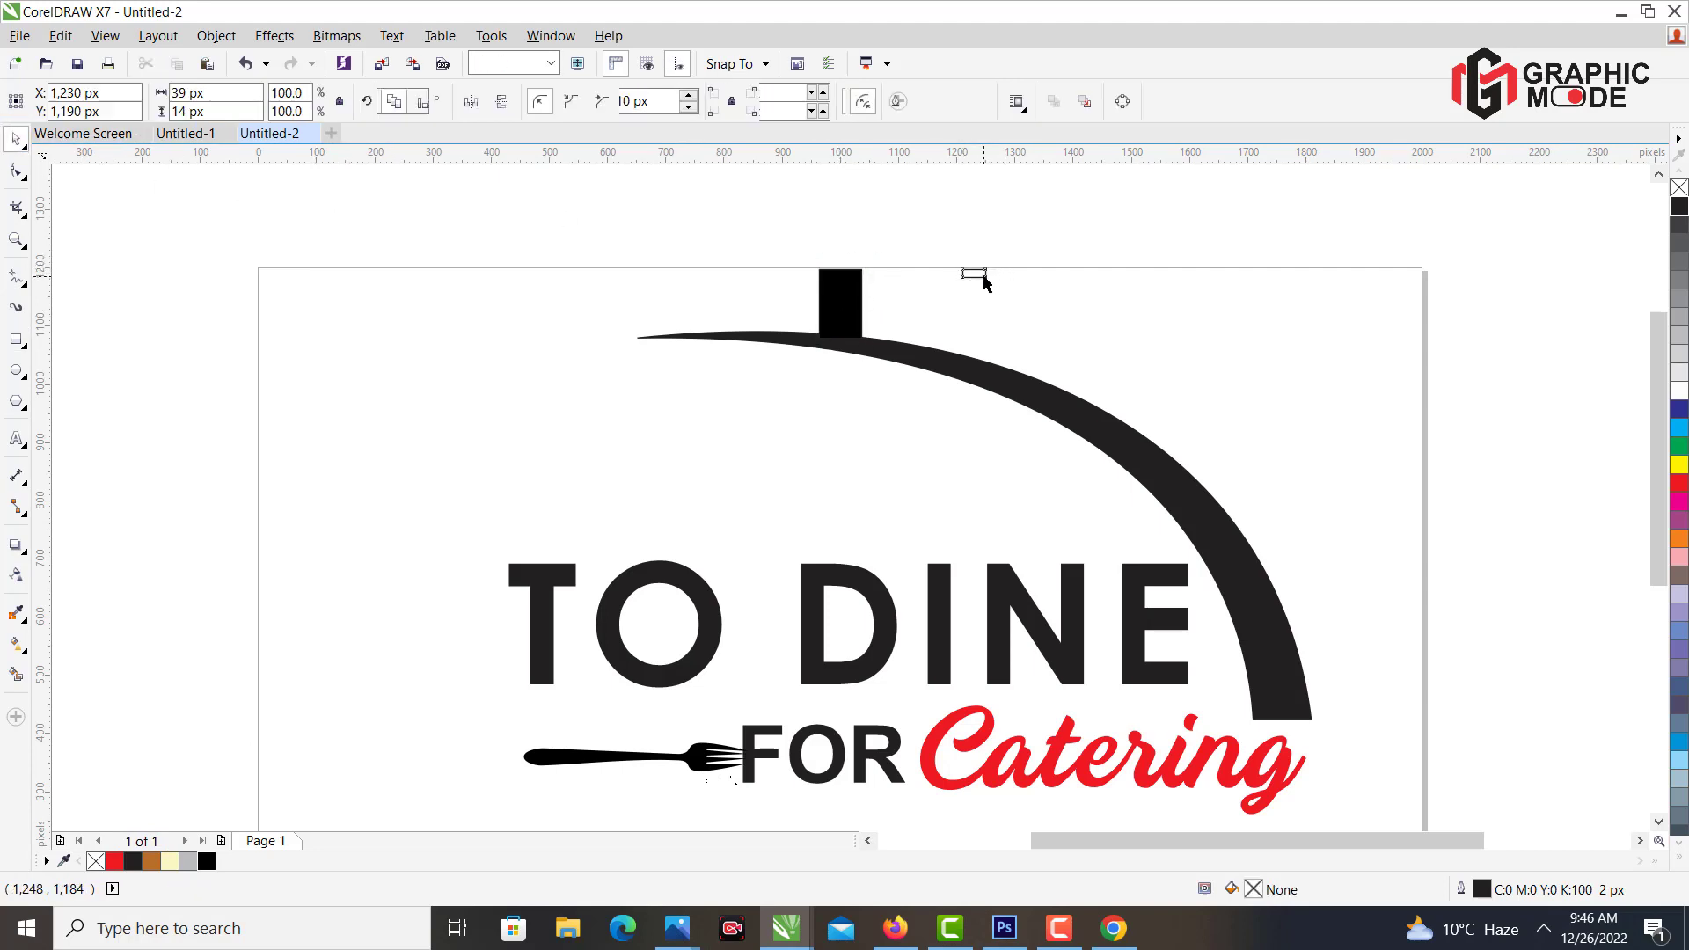
key(Delete)
Draw three overlapping ellipses, each about 148 by 118 px, in a cloud-like cluster near the page's upper-left corner.
click(16, 369)
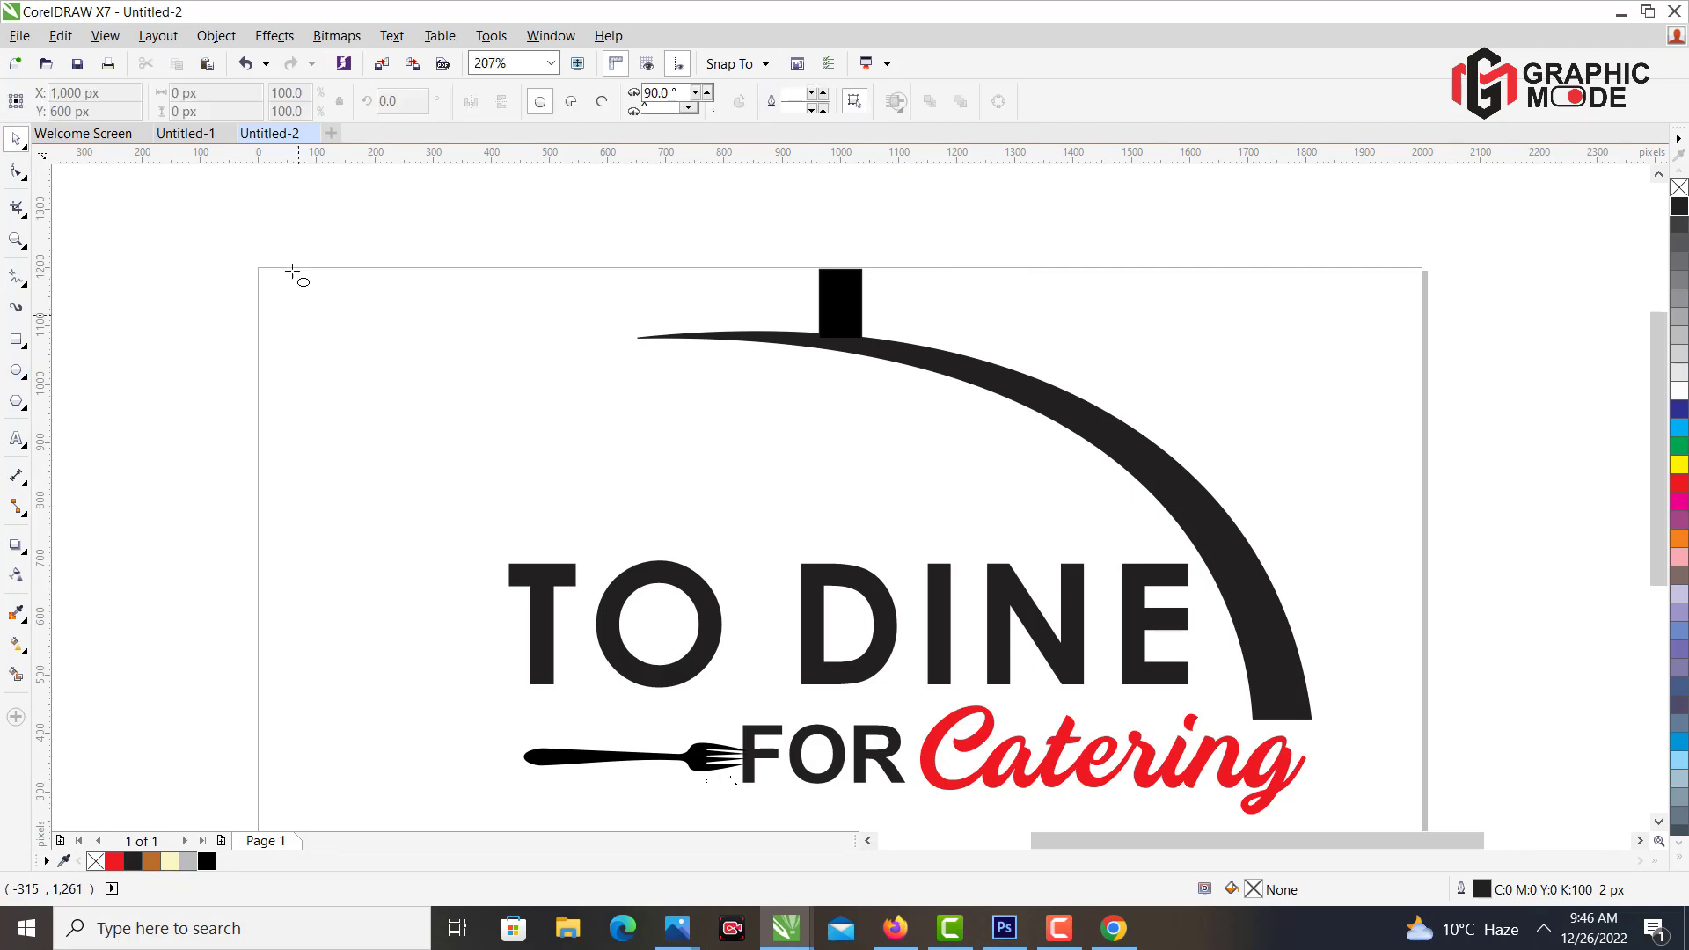
mouse_move(292, 247)
mouse_down()
mouse_move(347, 282)
mouse_move(328, 293)
mouse_move(341, 287)
mouse_move(272, 257)
mouse_move(257, 282)
mouse_move(339, 278)
mouse_move(243, 305)
mouse_up()
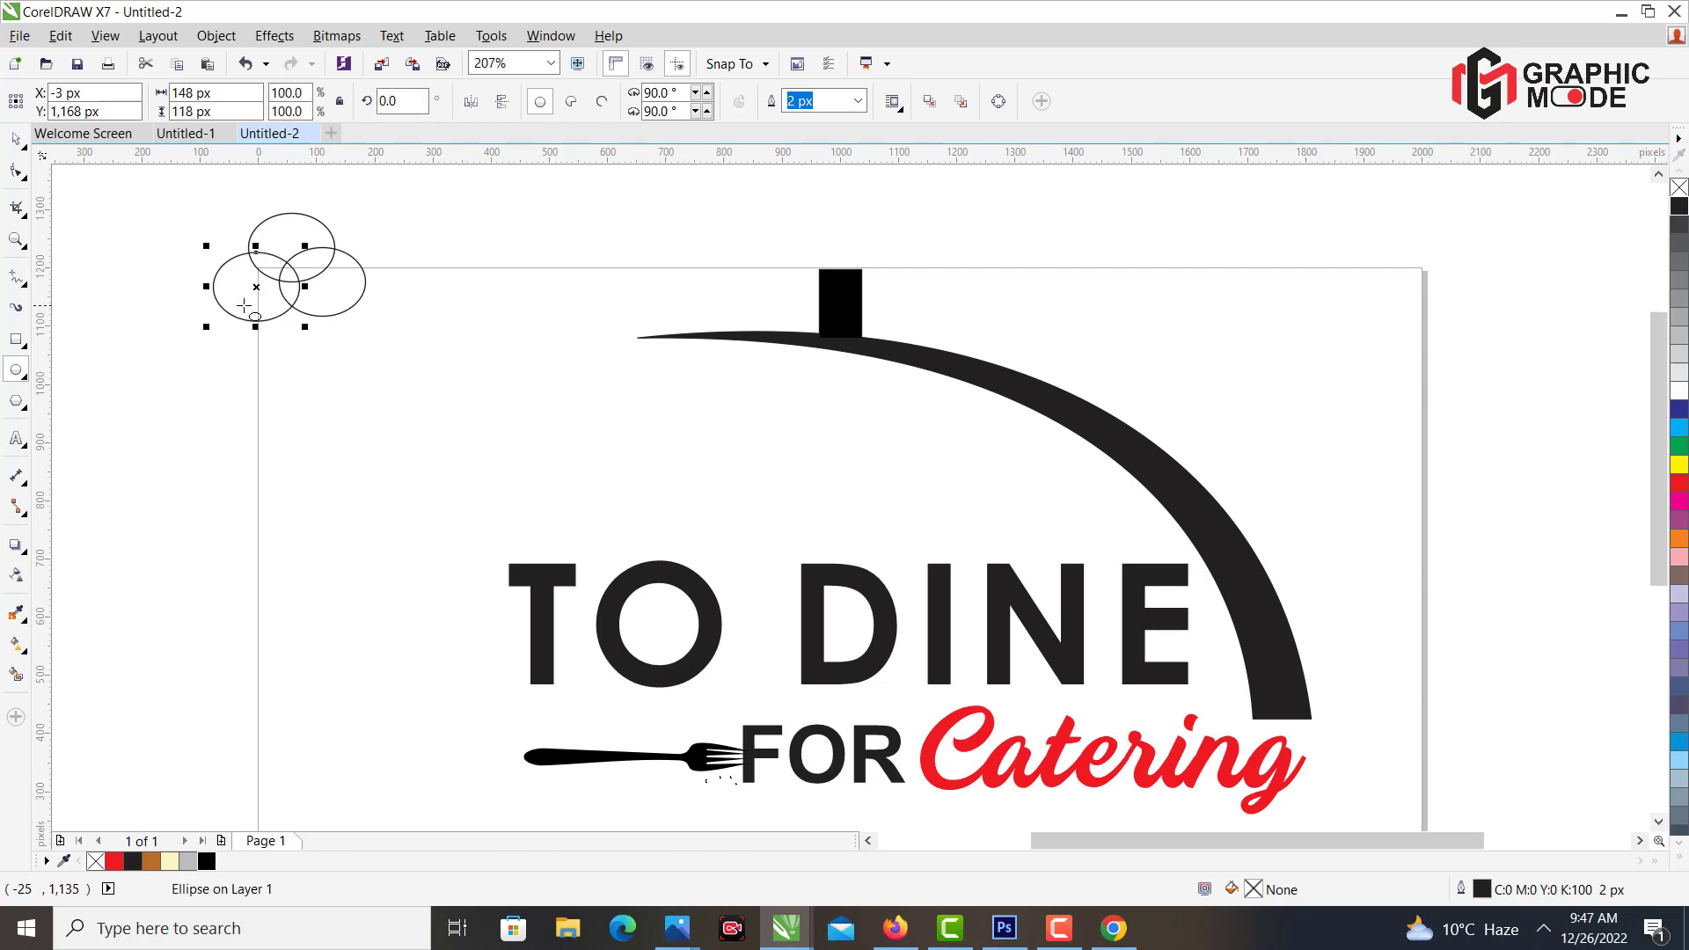
click(346, 310)
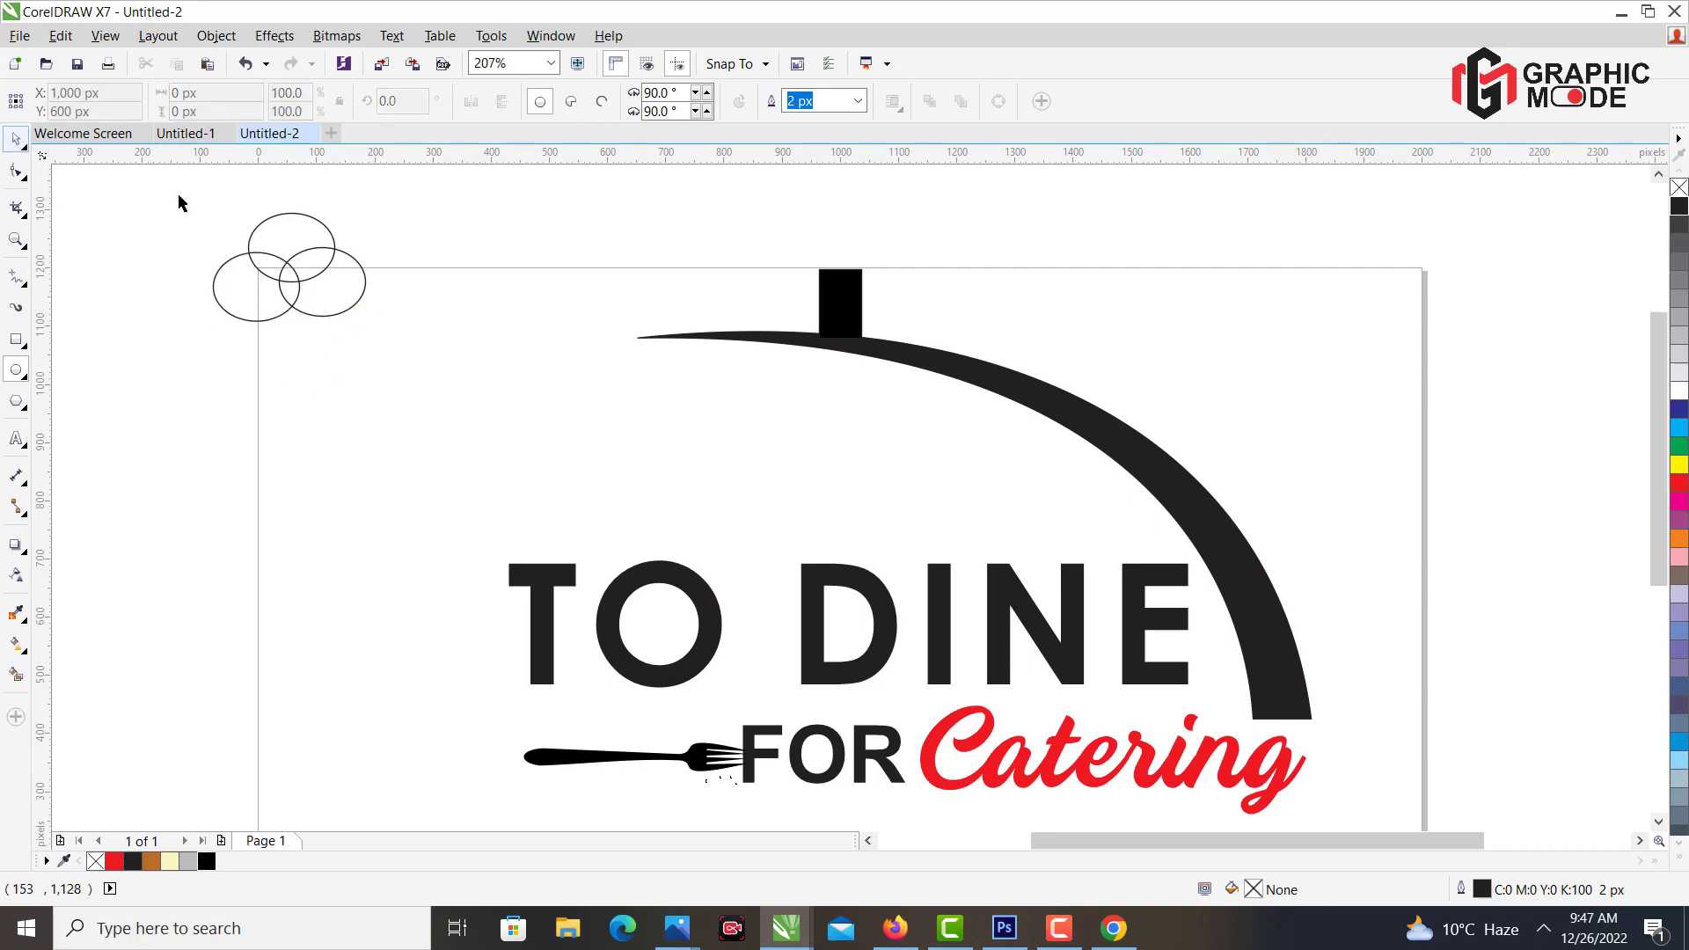
Fill the three ellipses with black, remove their outlines and weld them into one cloud shape.
key(space)
drag(178, 195, 446, 367)
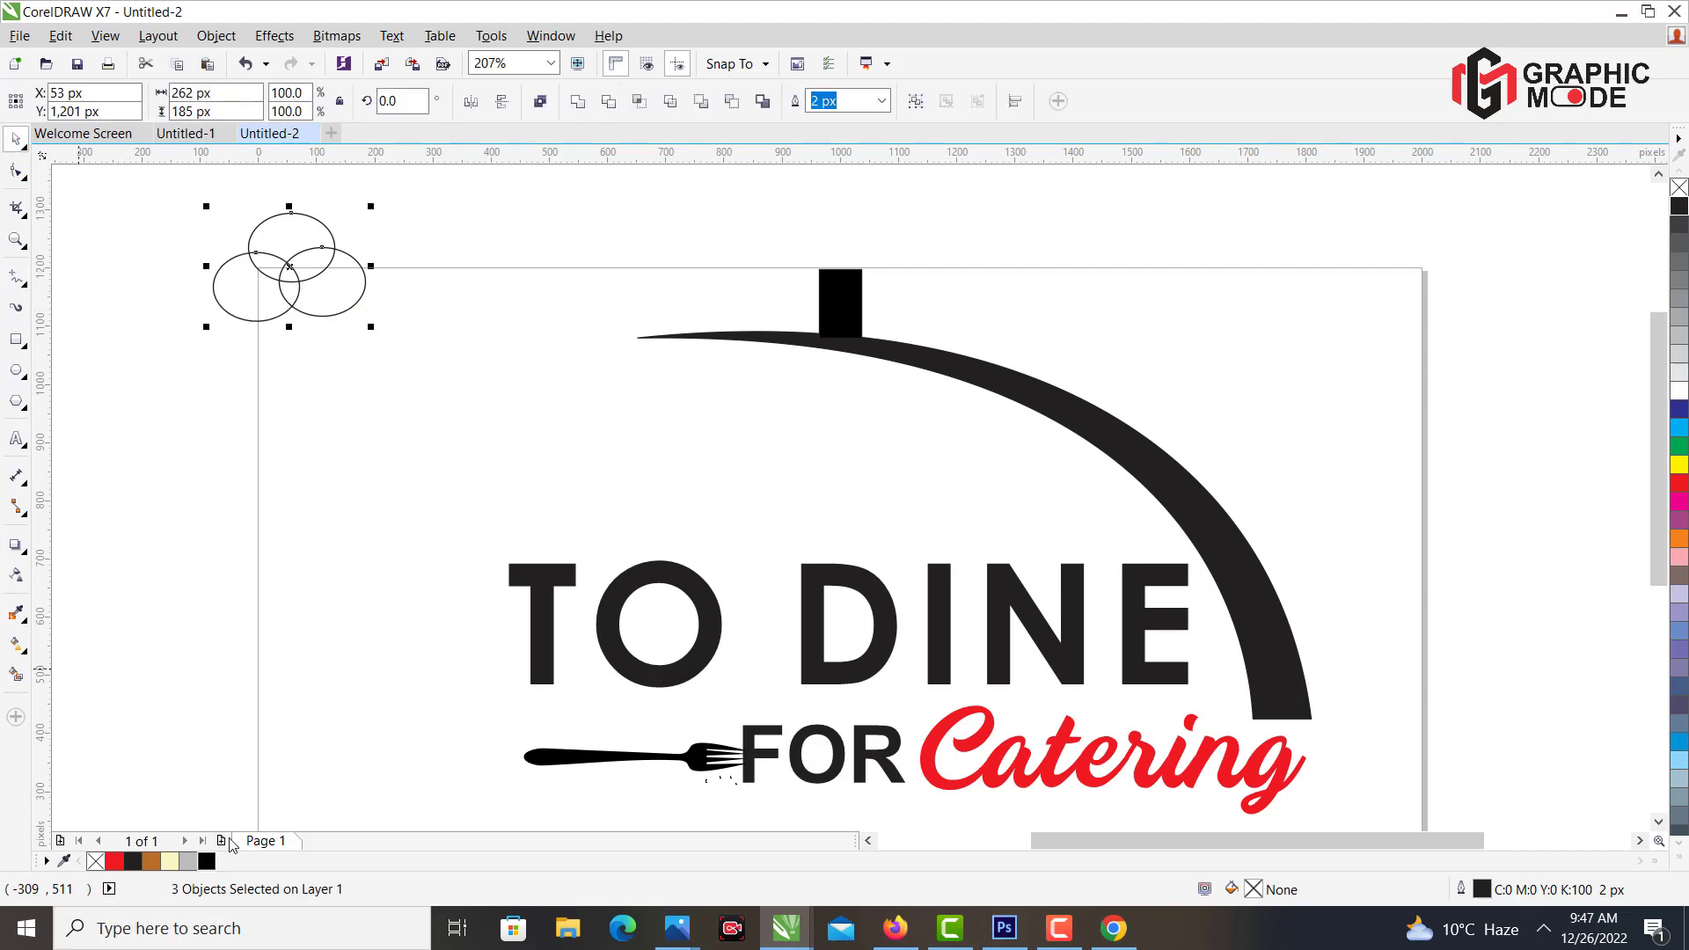
click(206, 861)
right_click(1679, 190)
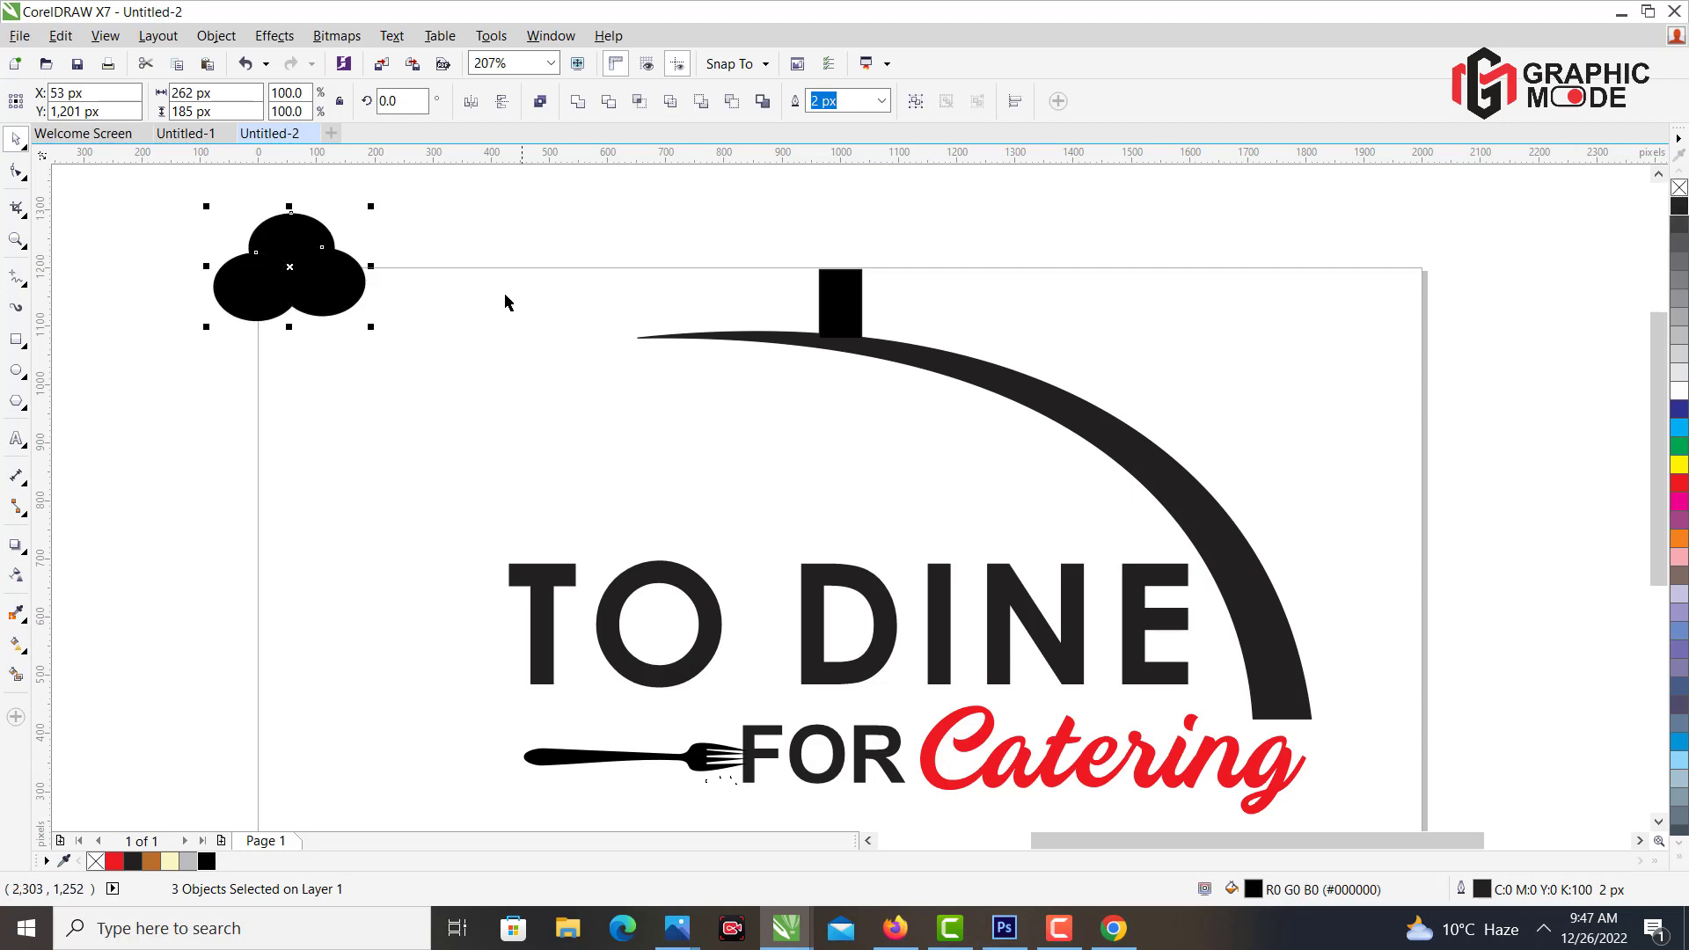
click(576, 102)
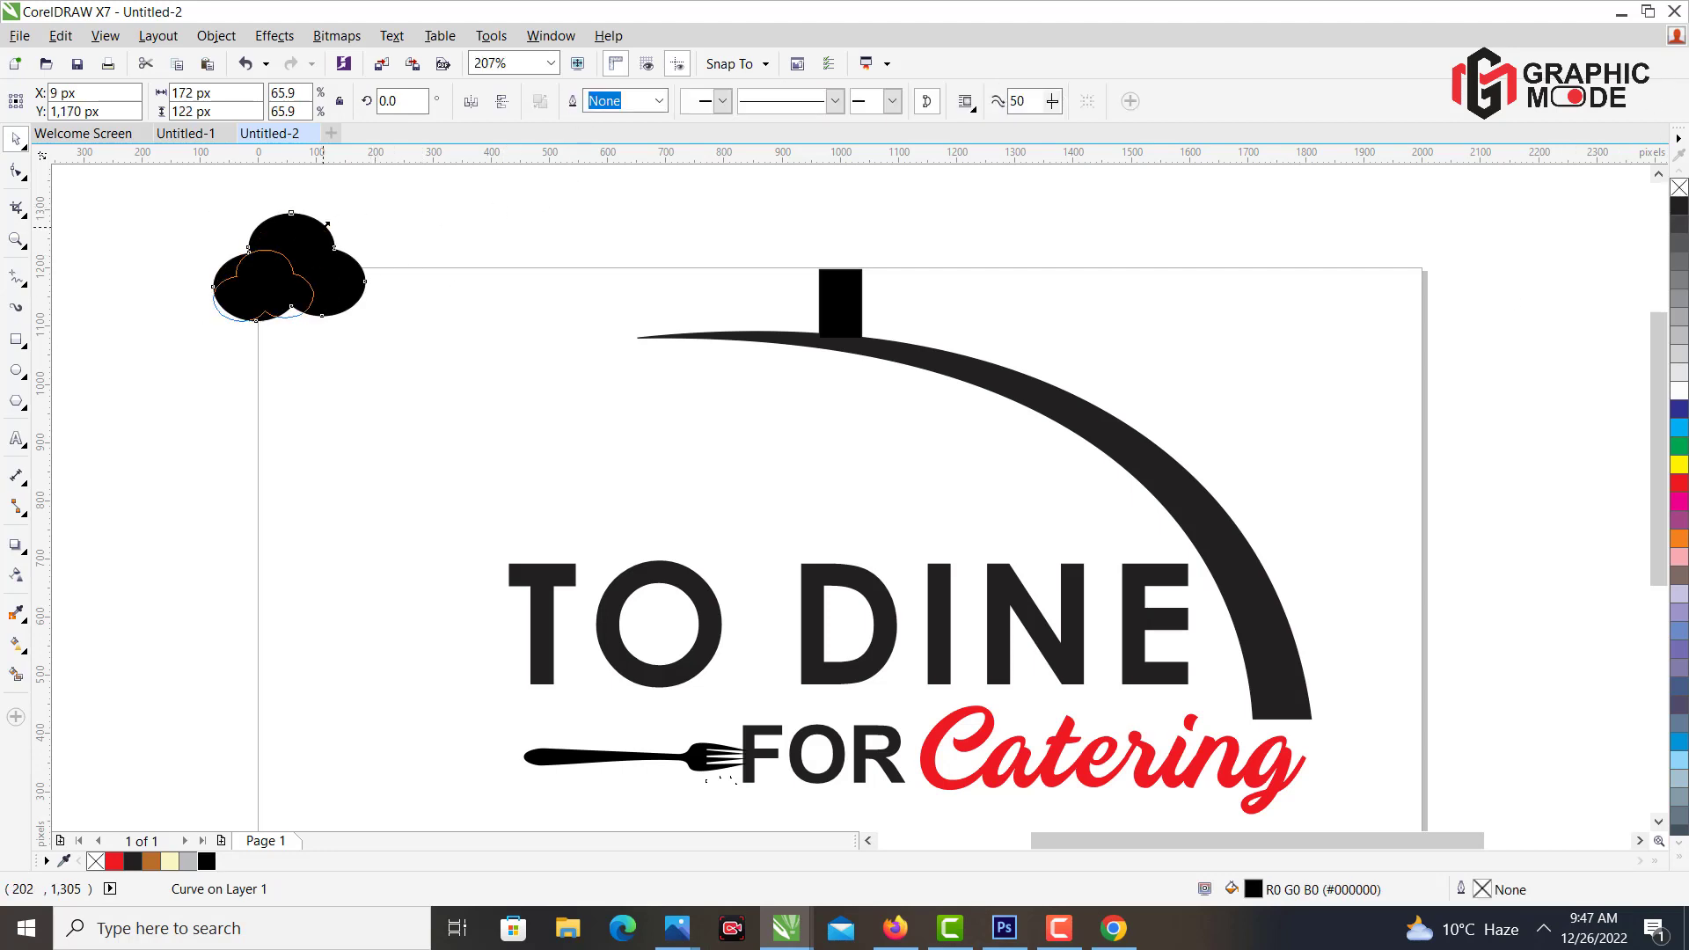
Shrink the cloud shape to about 172 by 122 px and place it on top of the black block.
click(820, 262)
drag(260, 277, 828, 252)
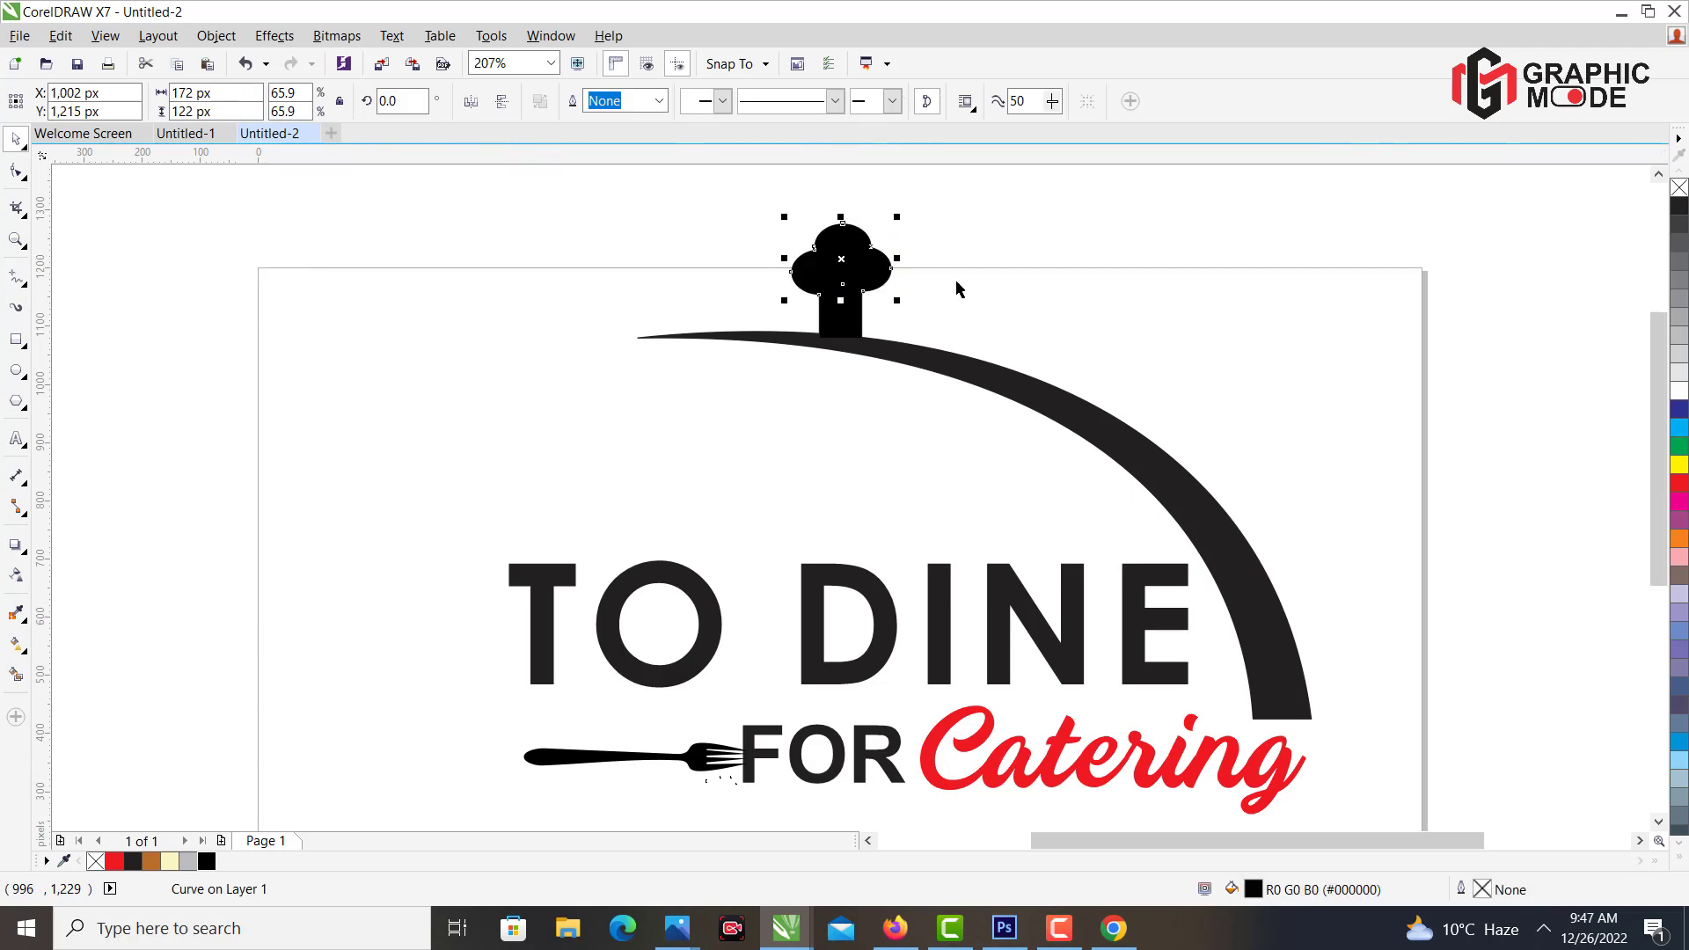
click(956, 265)
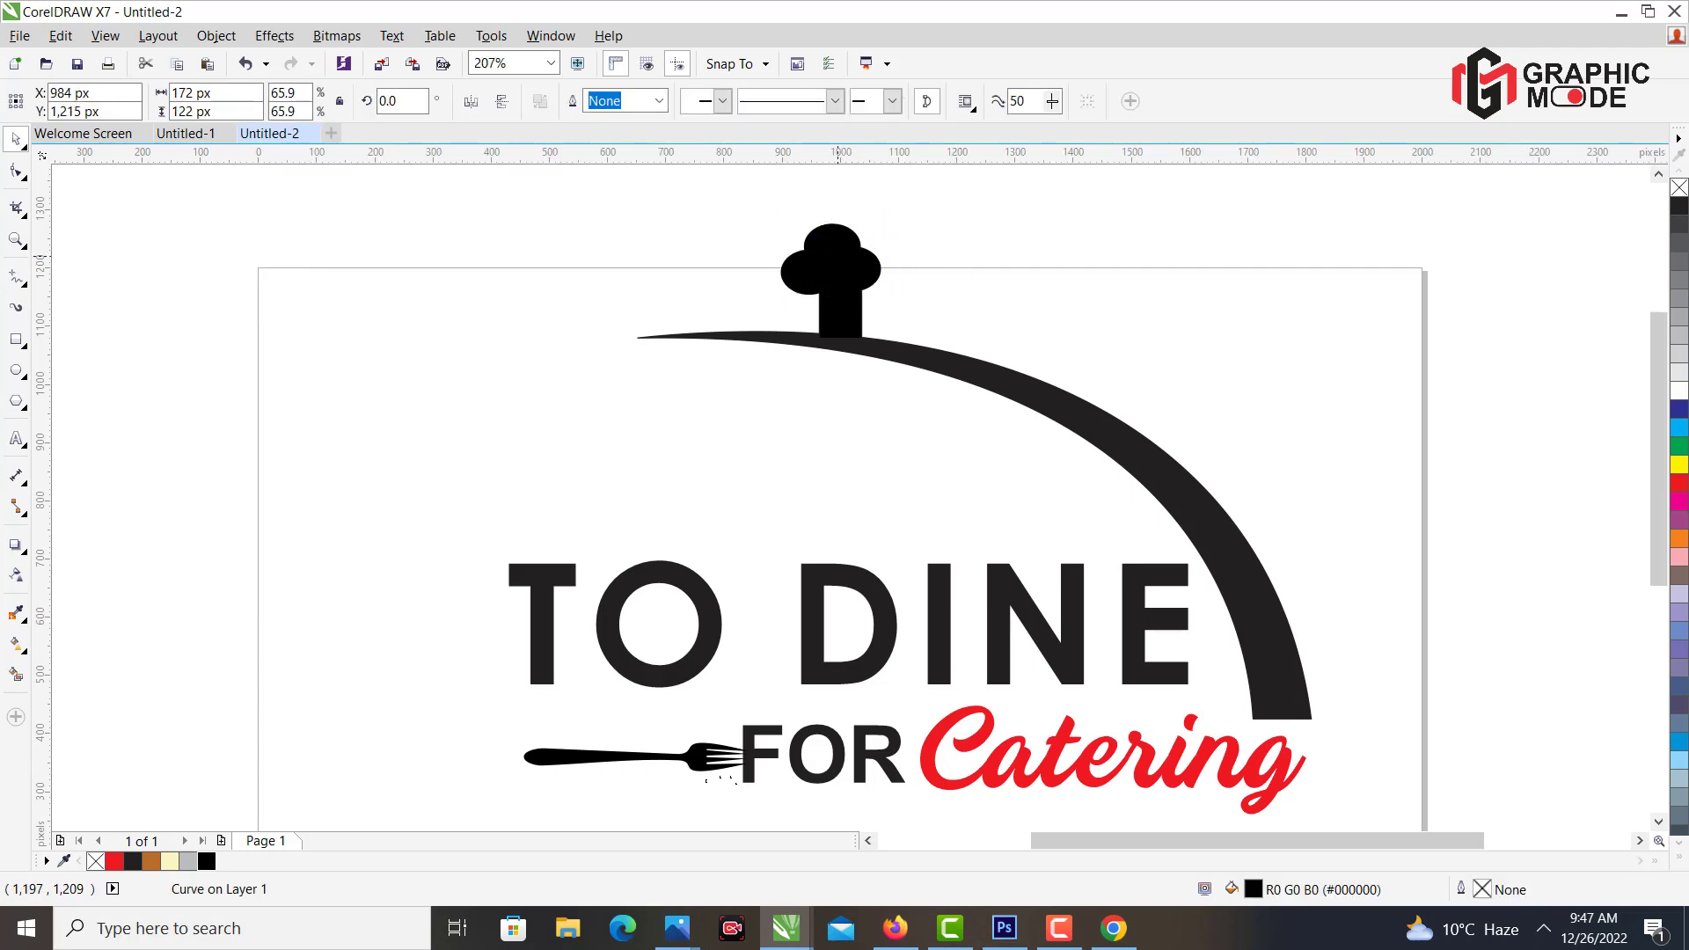
click(837, 256)
click(838, 257)
click(836, 236)
Fine-tune the cloud shape over the block by skewing it slightly to level its lobes and lowering it a little.
key(z)
drag(731, 185, 916, 366)
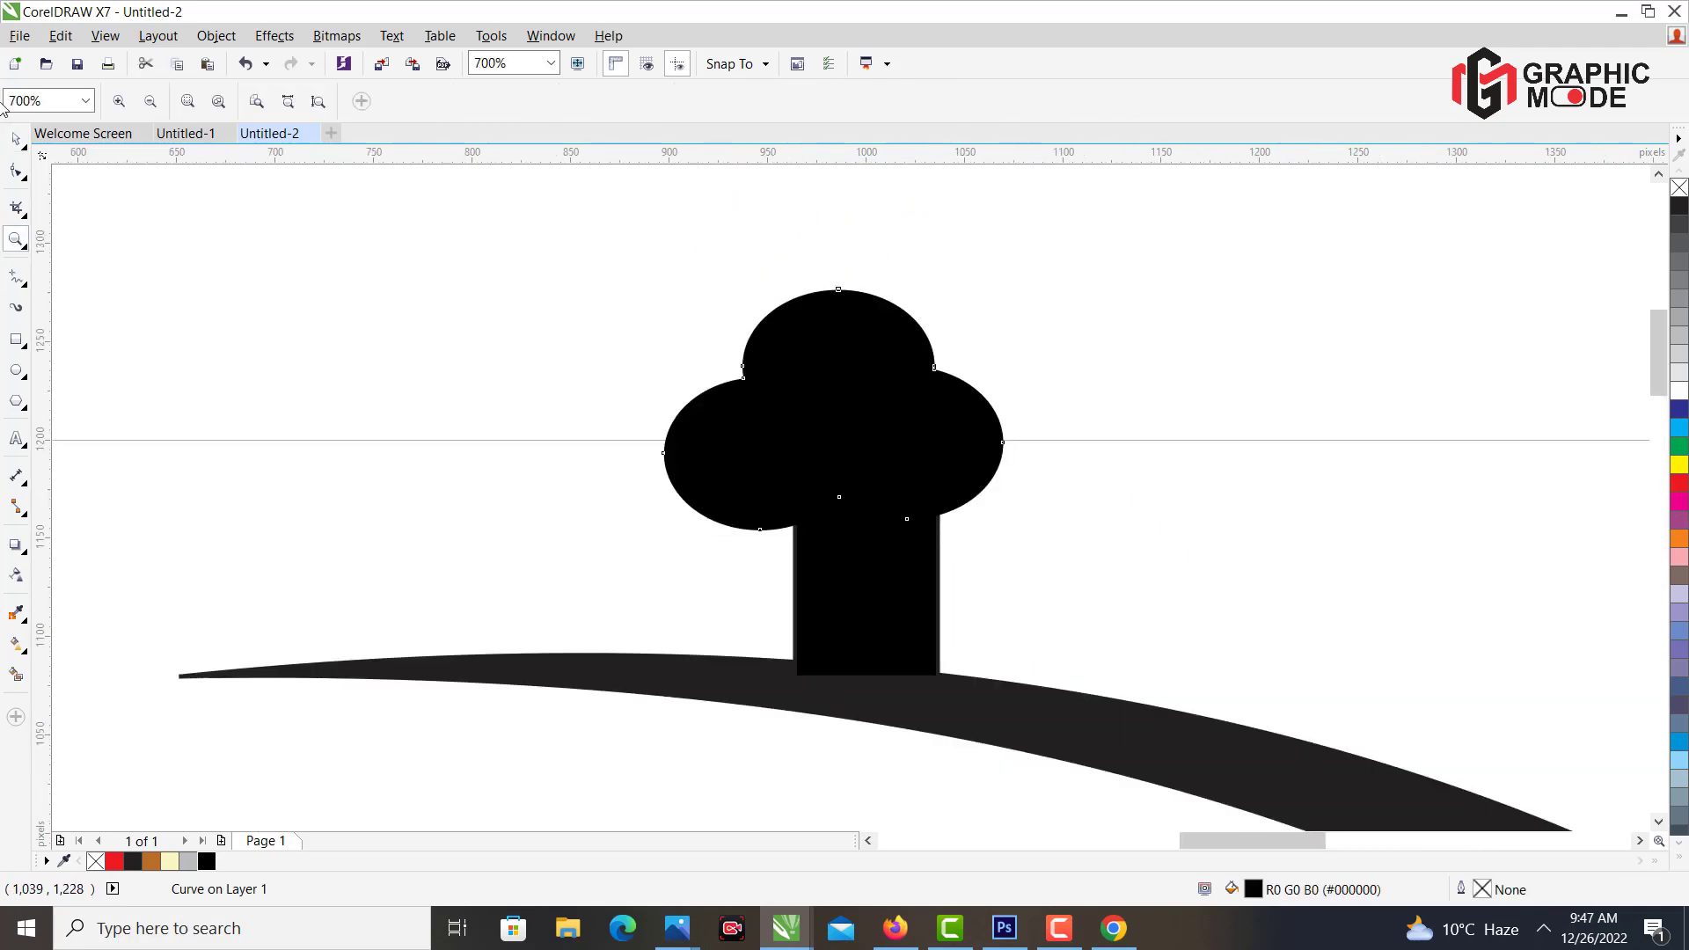
key(space)
drag(782, 404, 804, 414)
click(804, 415)
drag(857, 297, 864, 295)
key(ctrl+z)
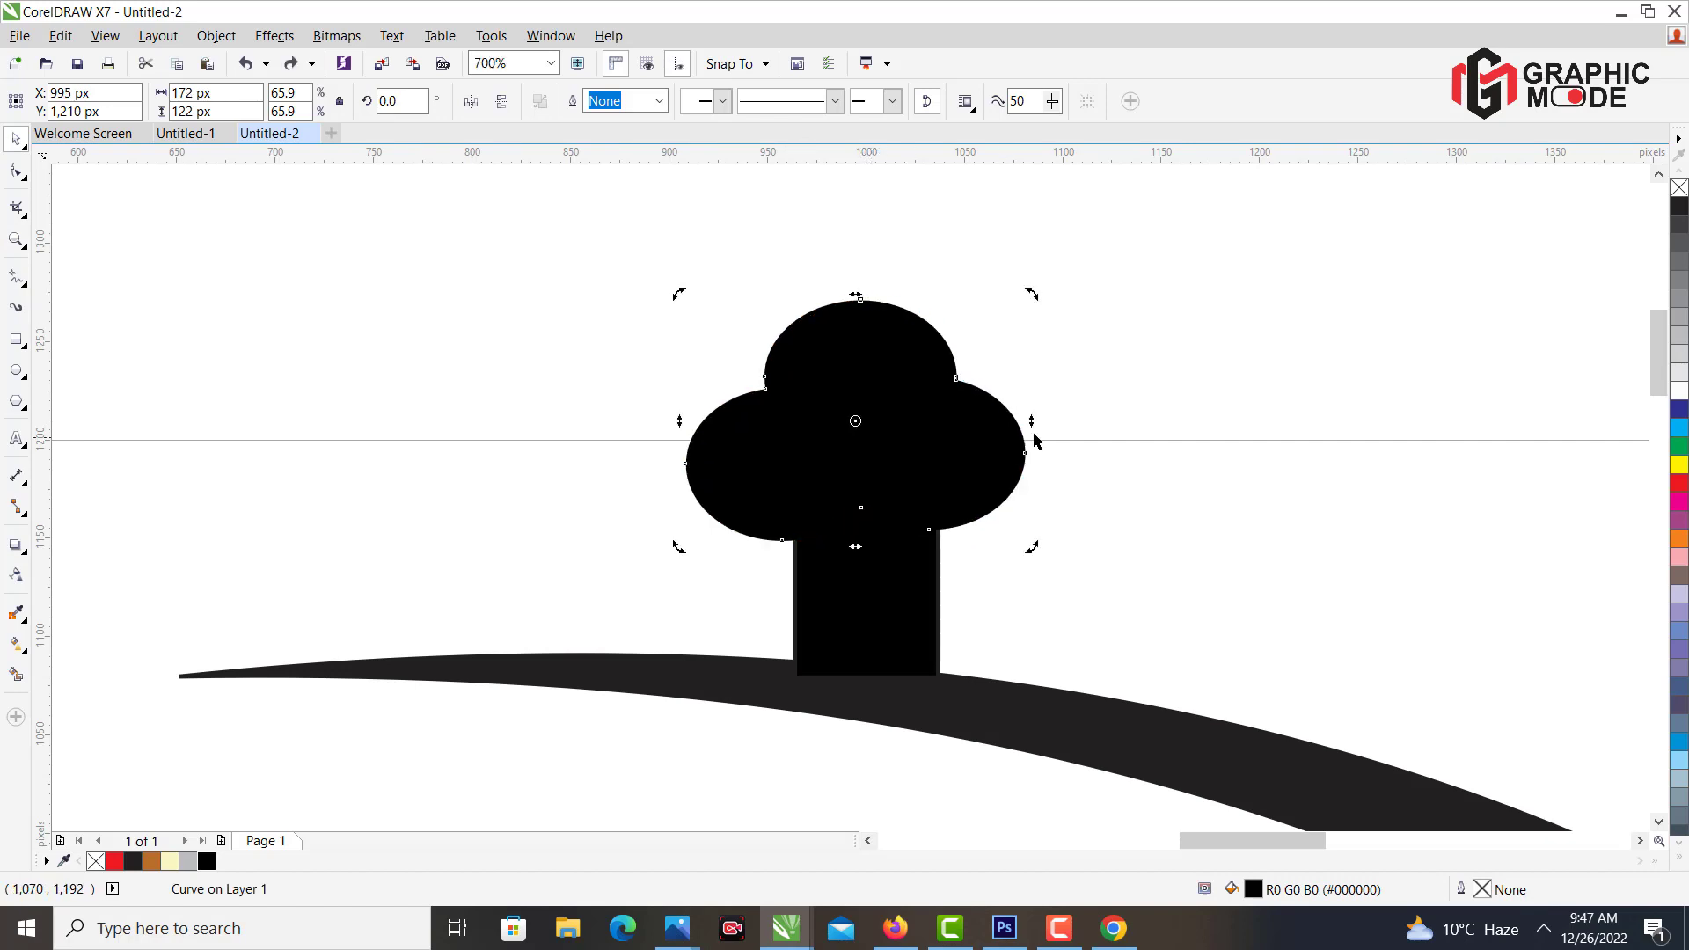
drag(1036, 424, 1037, 431)
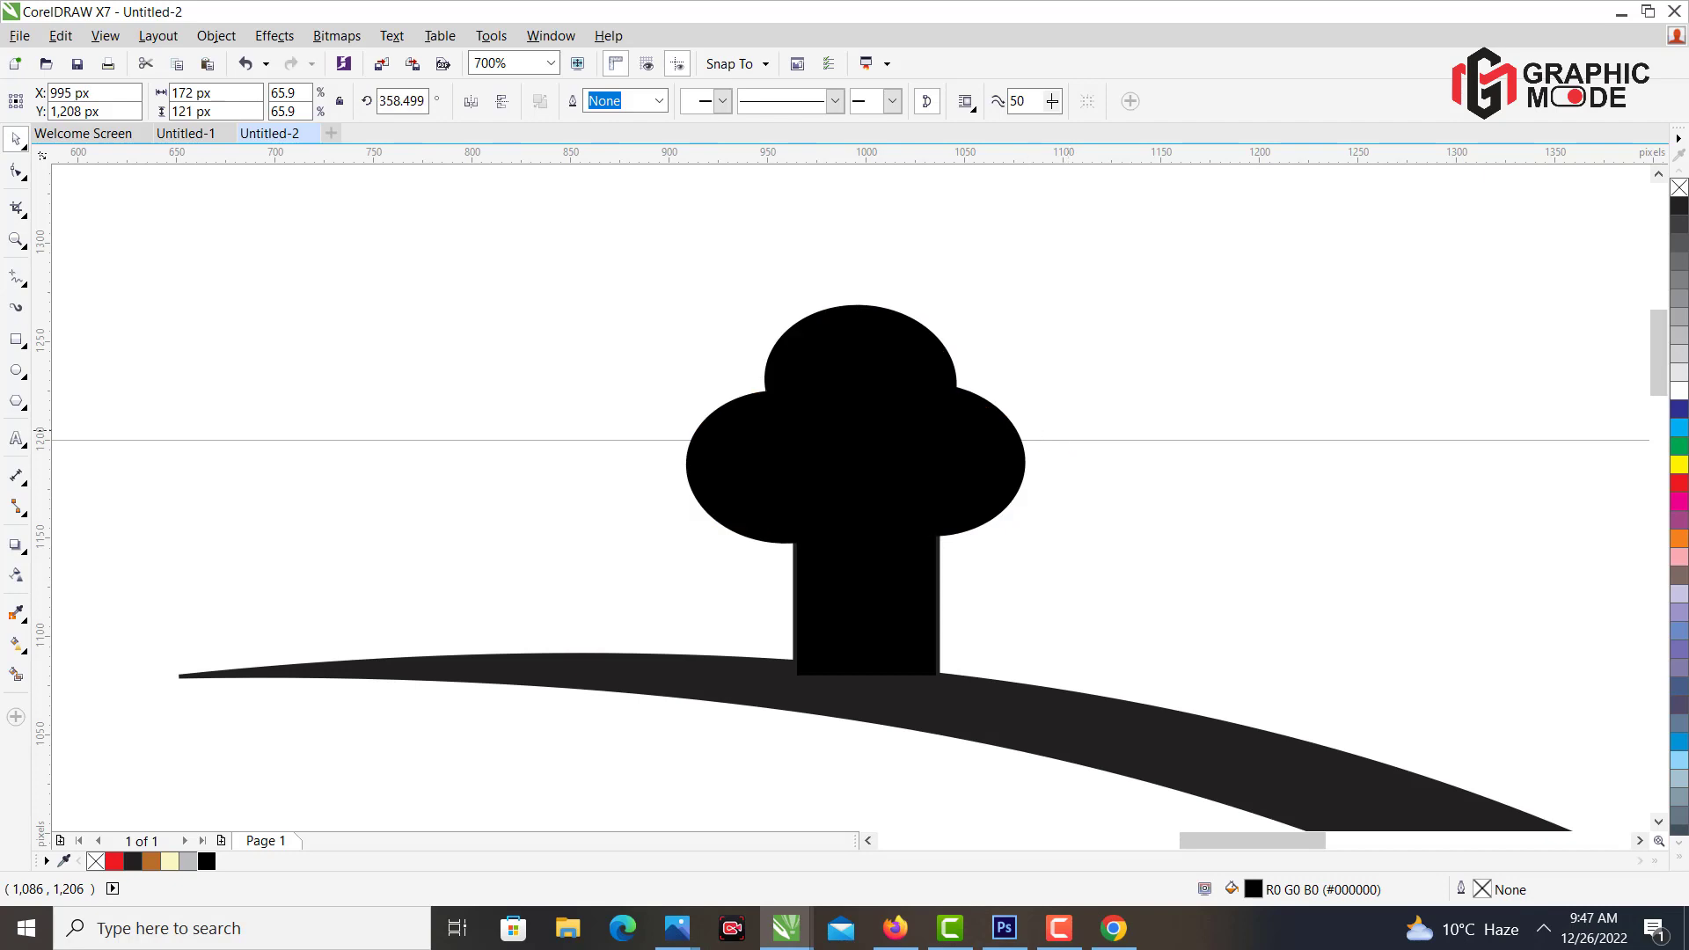
drag(872, 400, 874, 417)
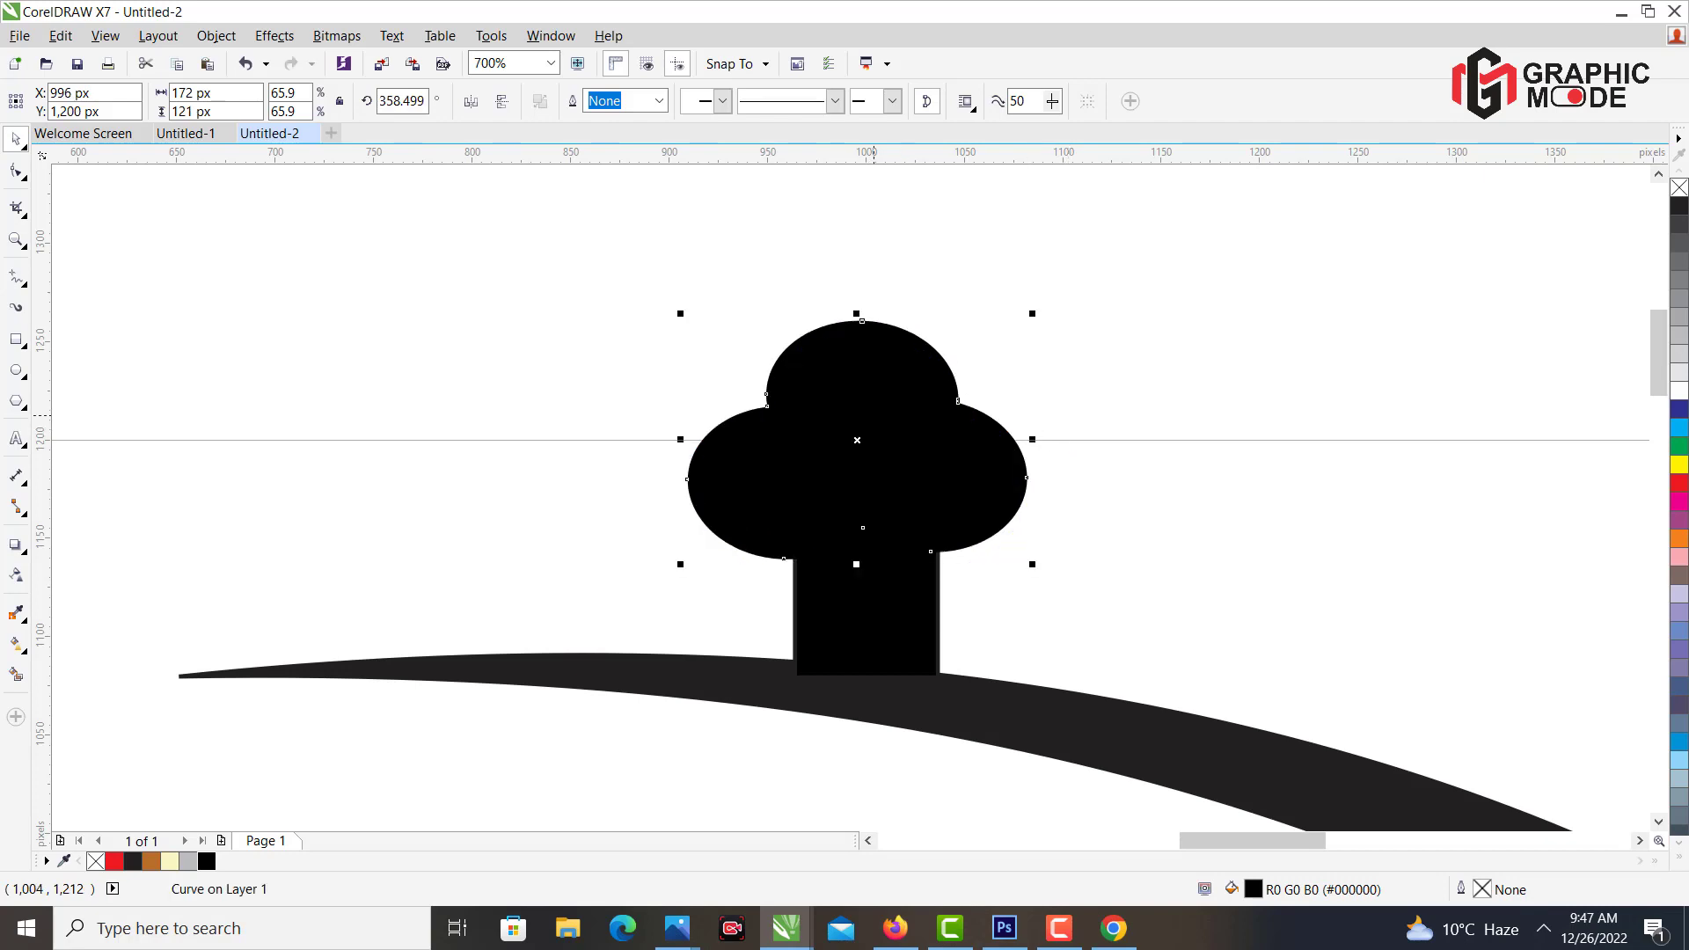
Select the cloud shape and the block together and mirror them horizontally.
click(1091, 586)
click(859, 458)
shift+click(867, 616)
key(c)
Fill the arc with the same black and remove the outlines from the block and the arc.
click(690, 660)
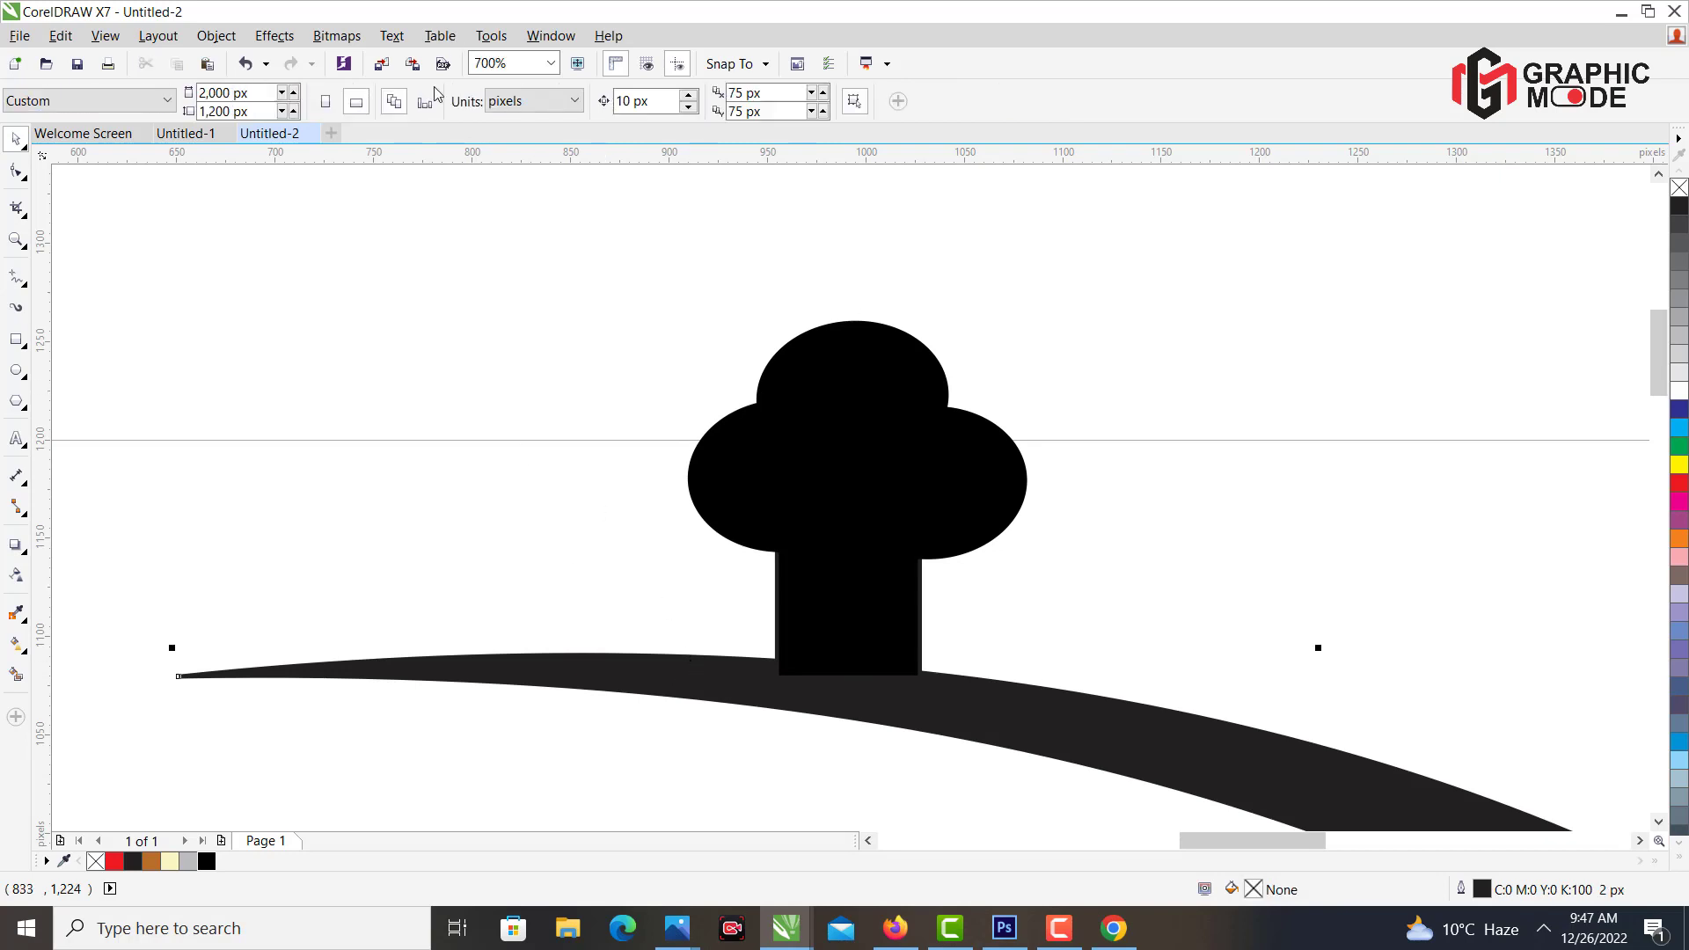
click(207, 862)
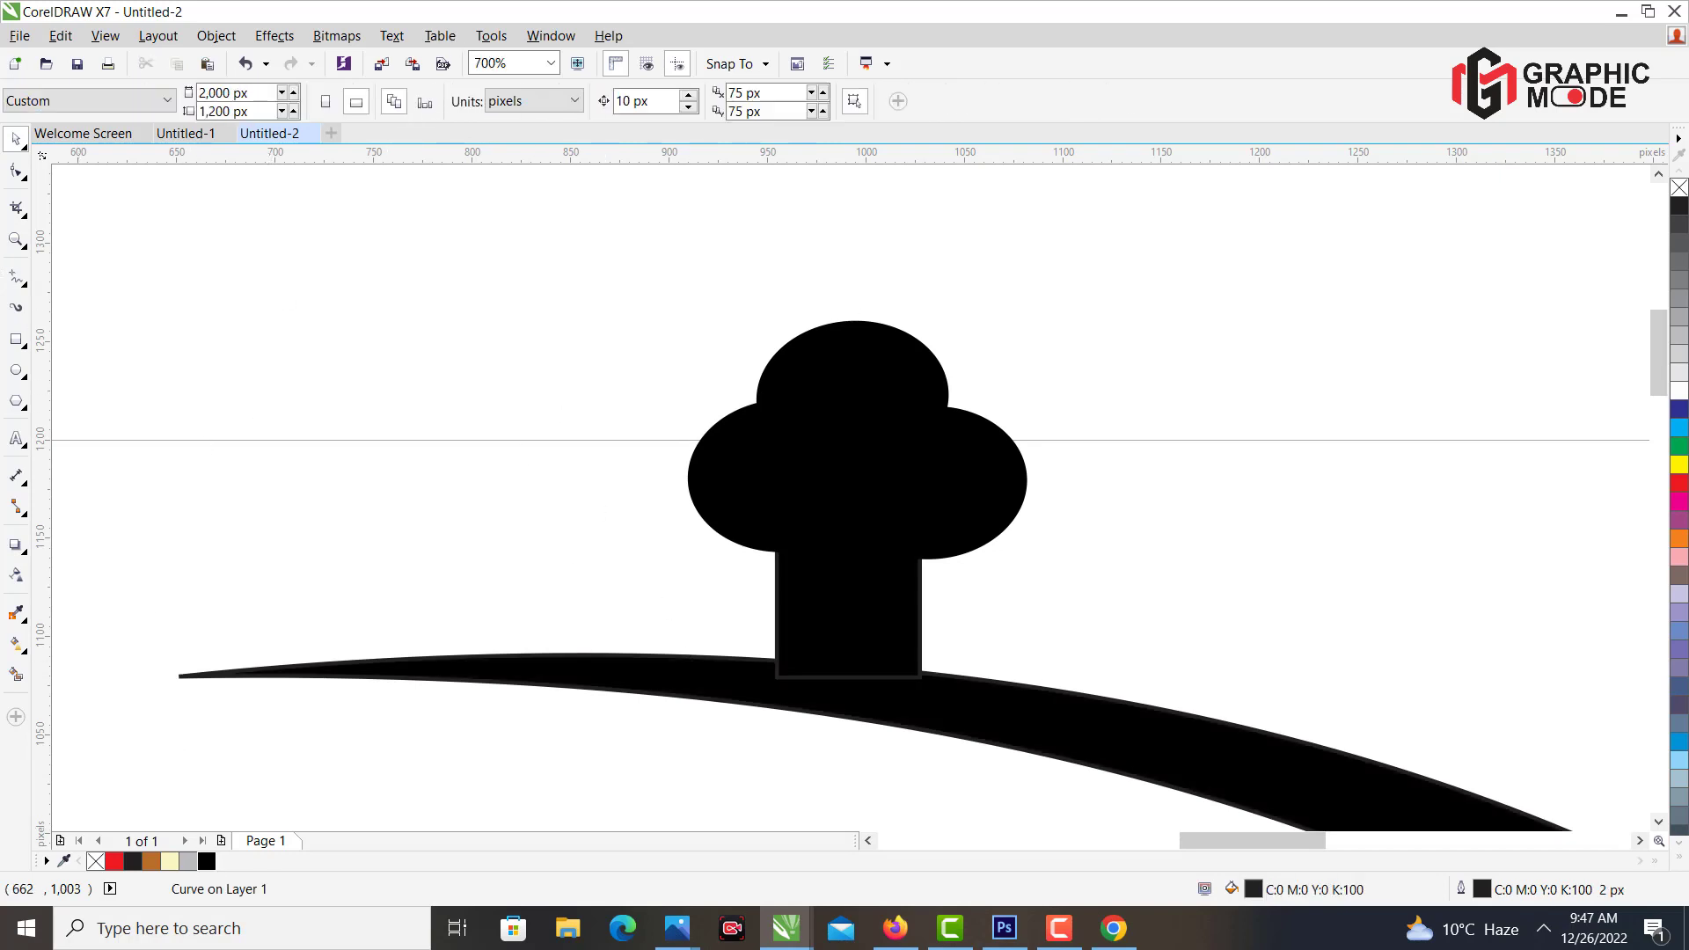
key(Tab)
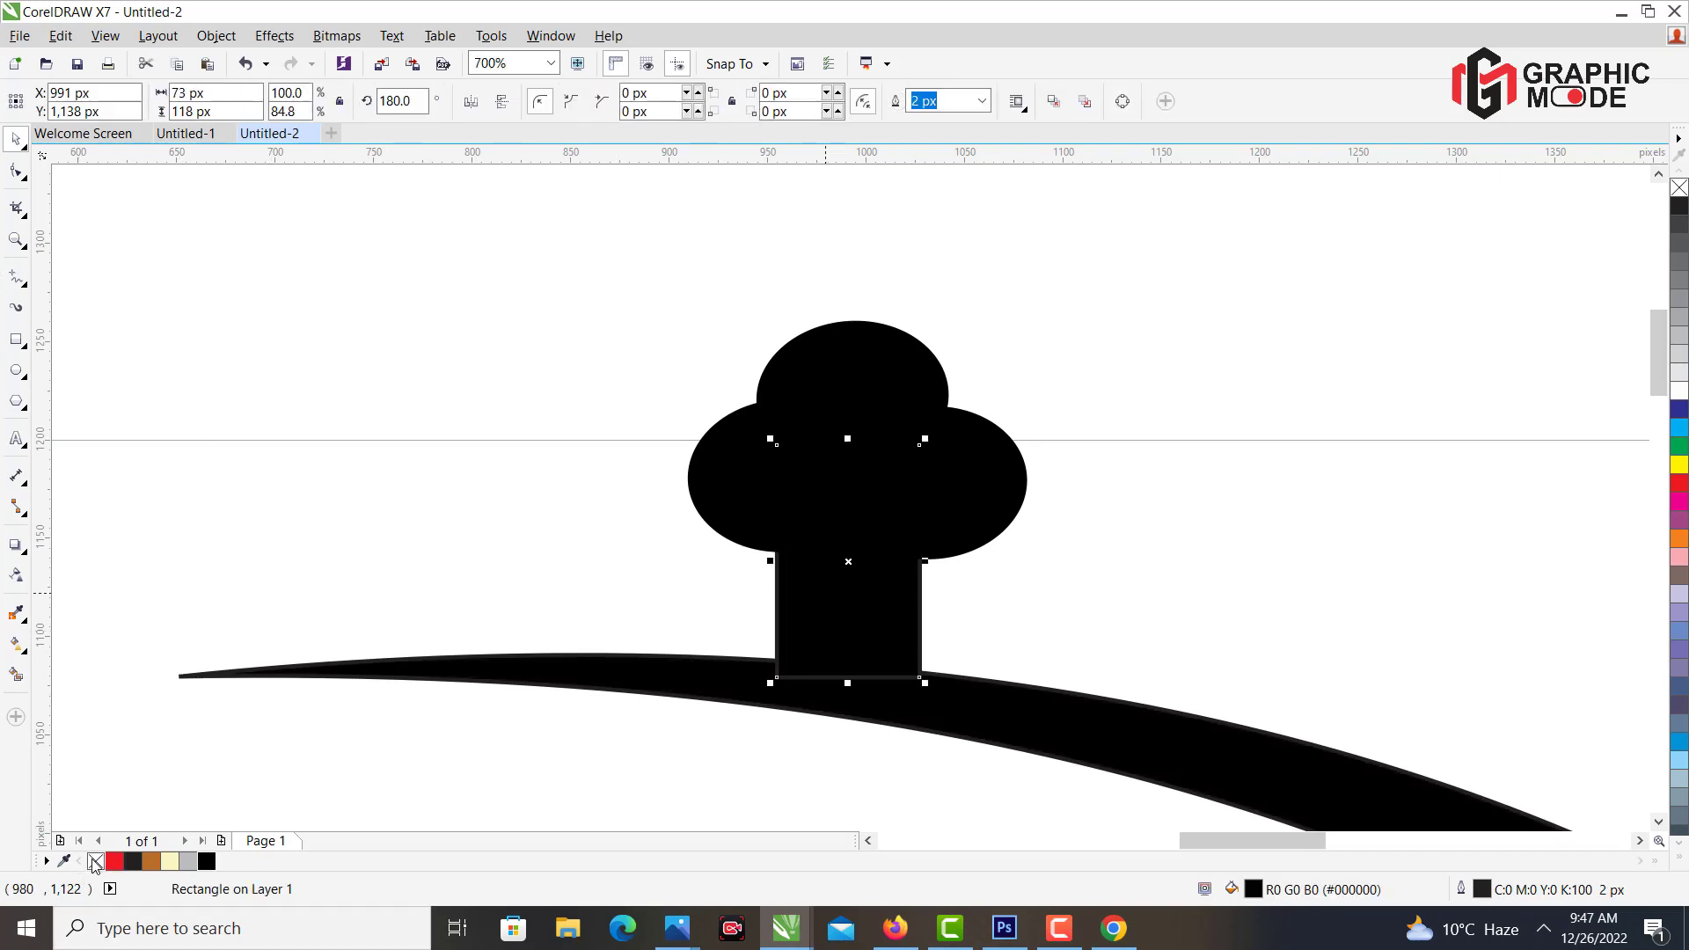
right_click(95, 863)
click(512, 678)
click(439, 671)
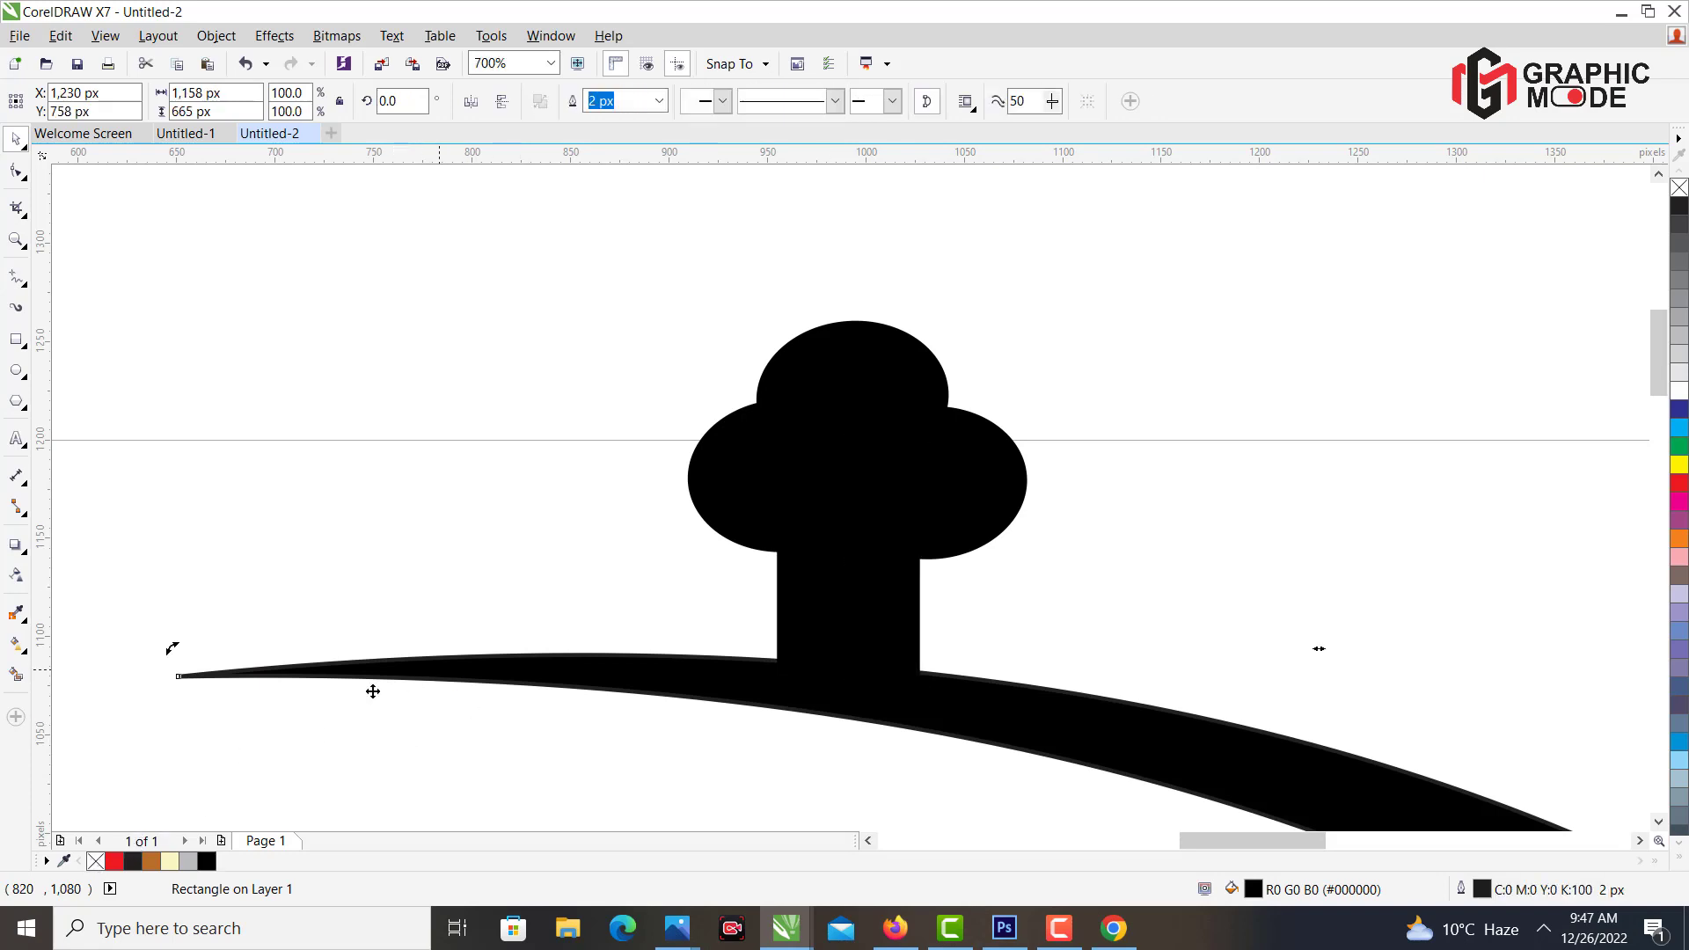
right_click(95, 864)
Weld the cloud shape, the block and the arc into a single black shape.
click(16, 238)
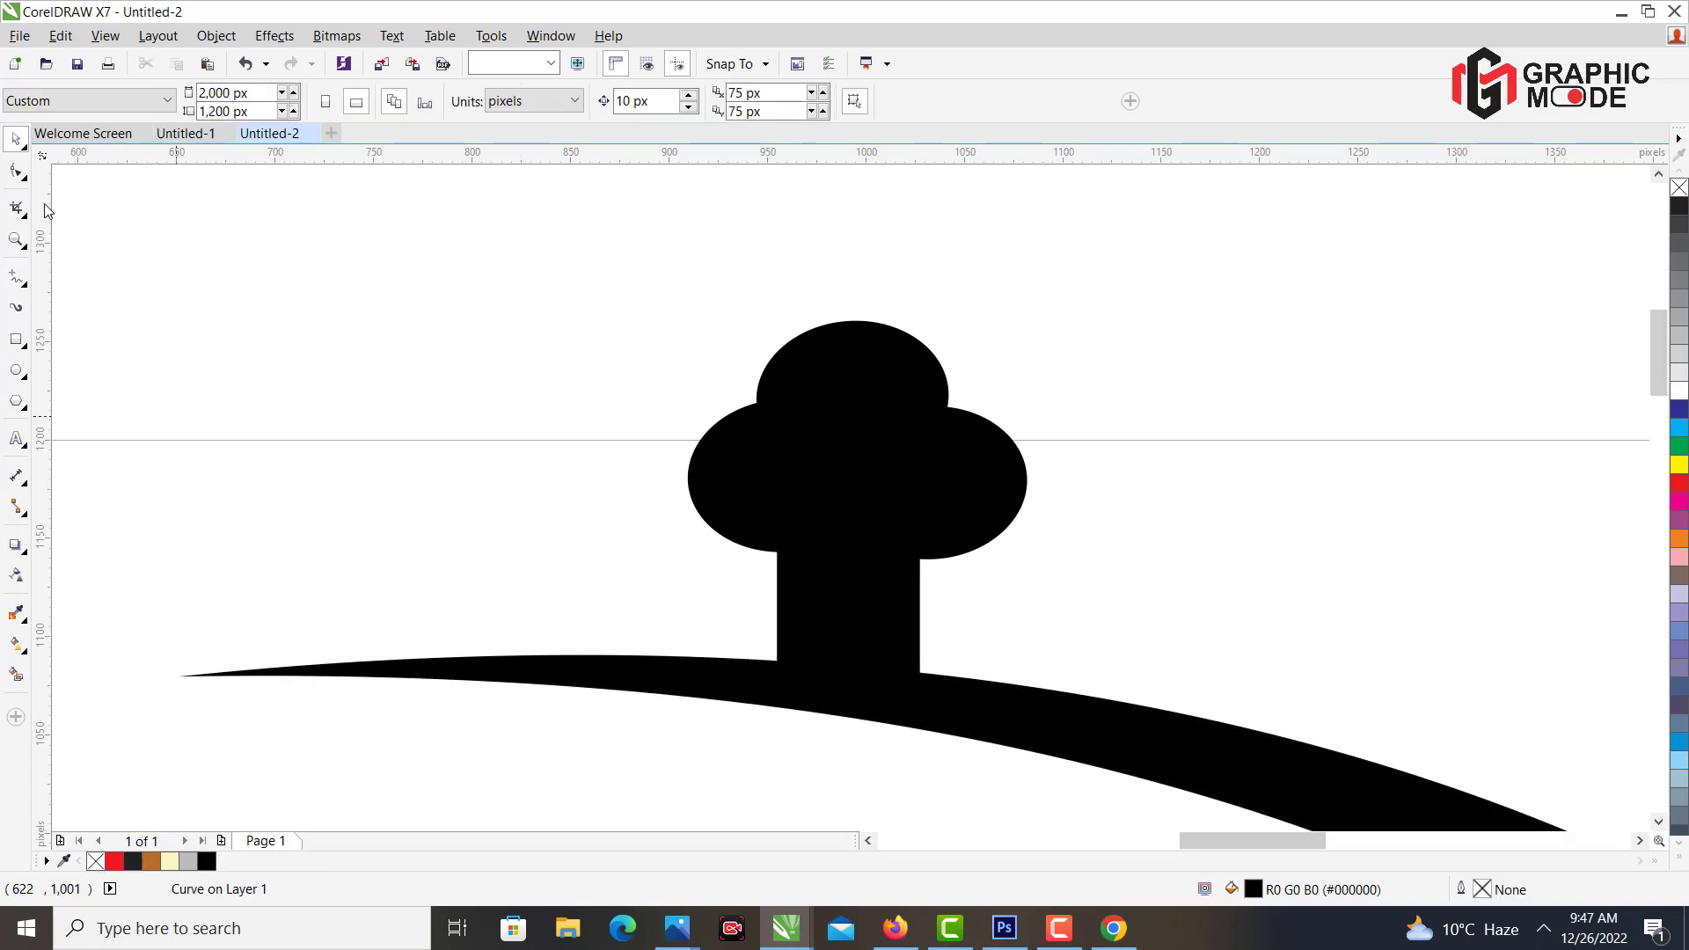
click(151, 109)
click(150, 108)
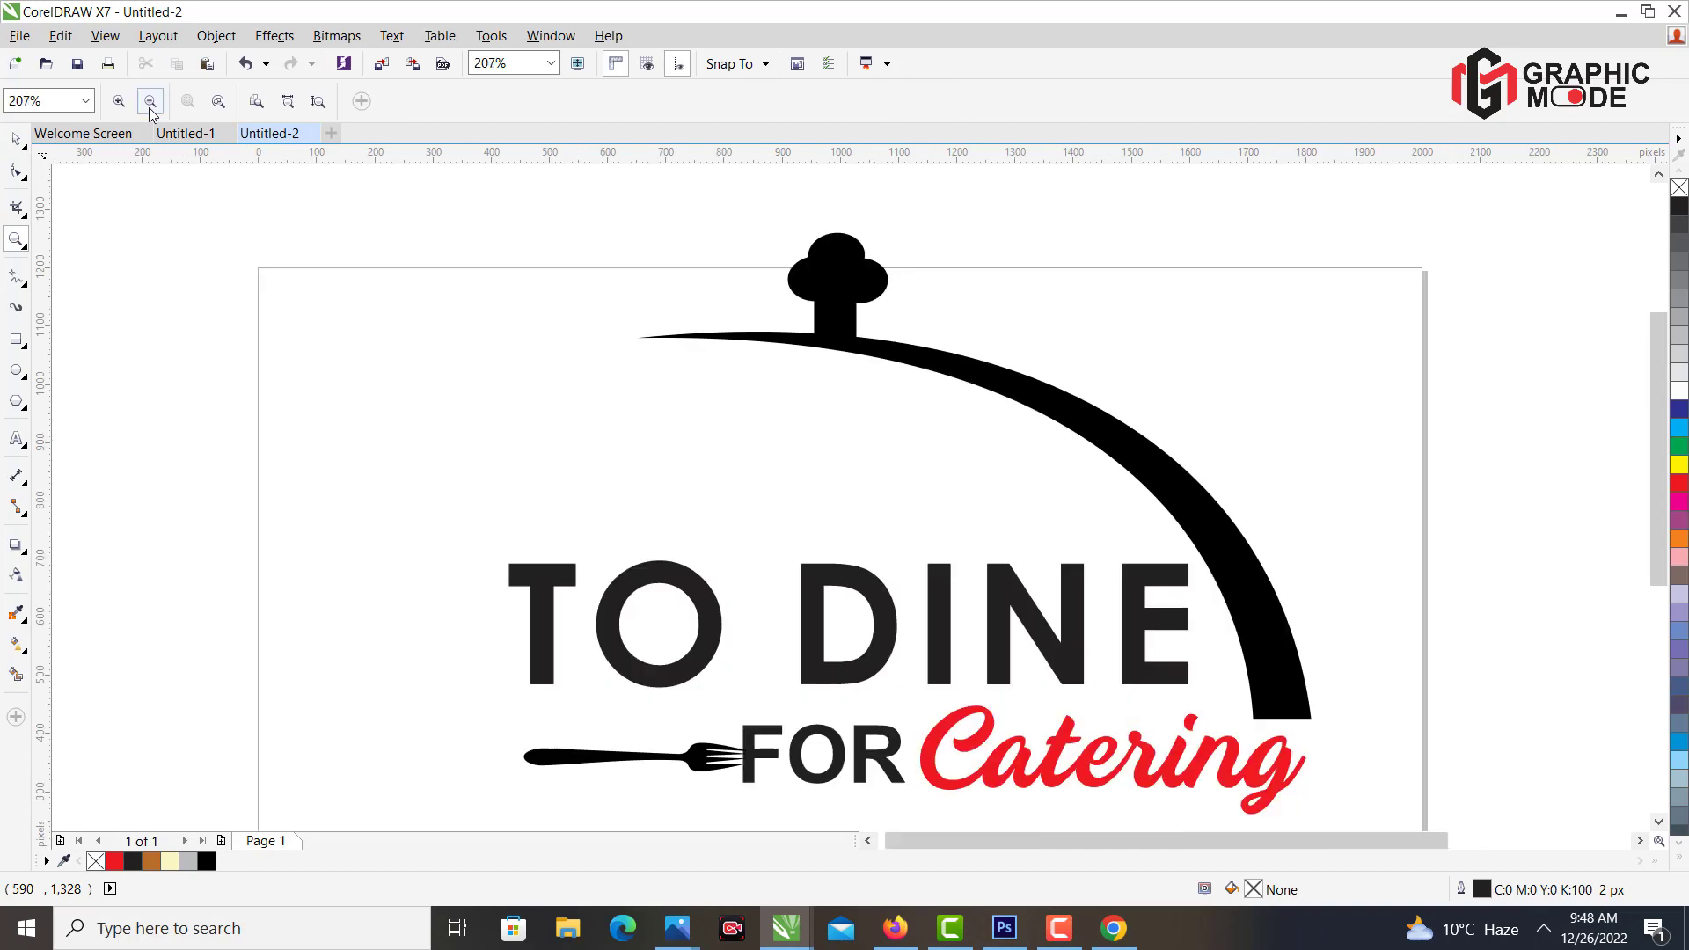
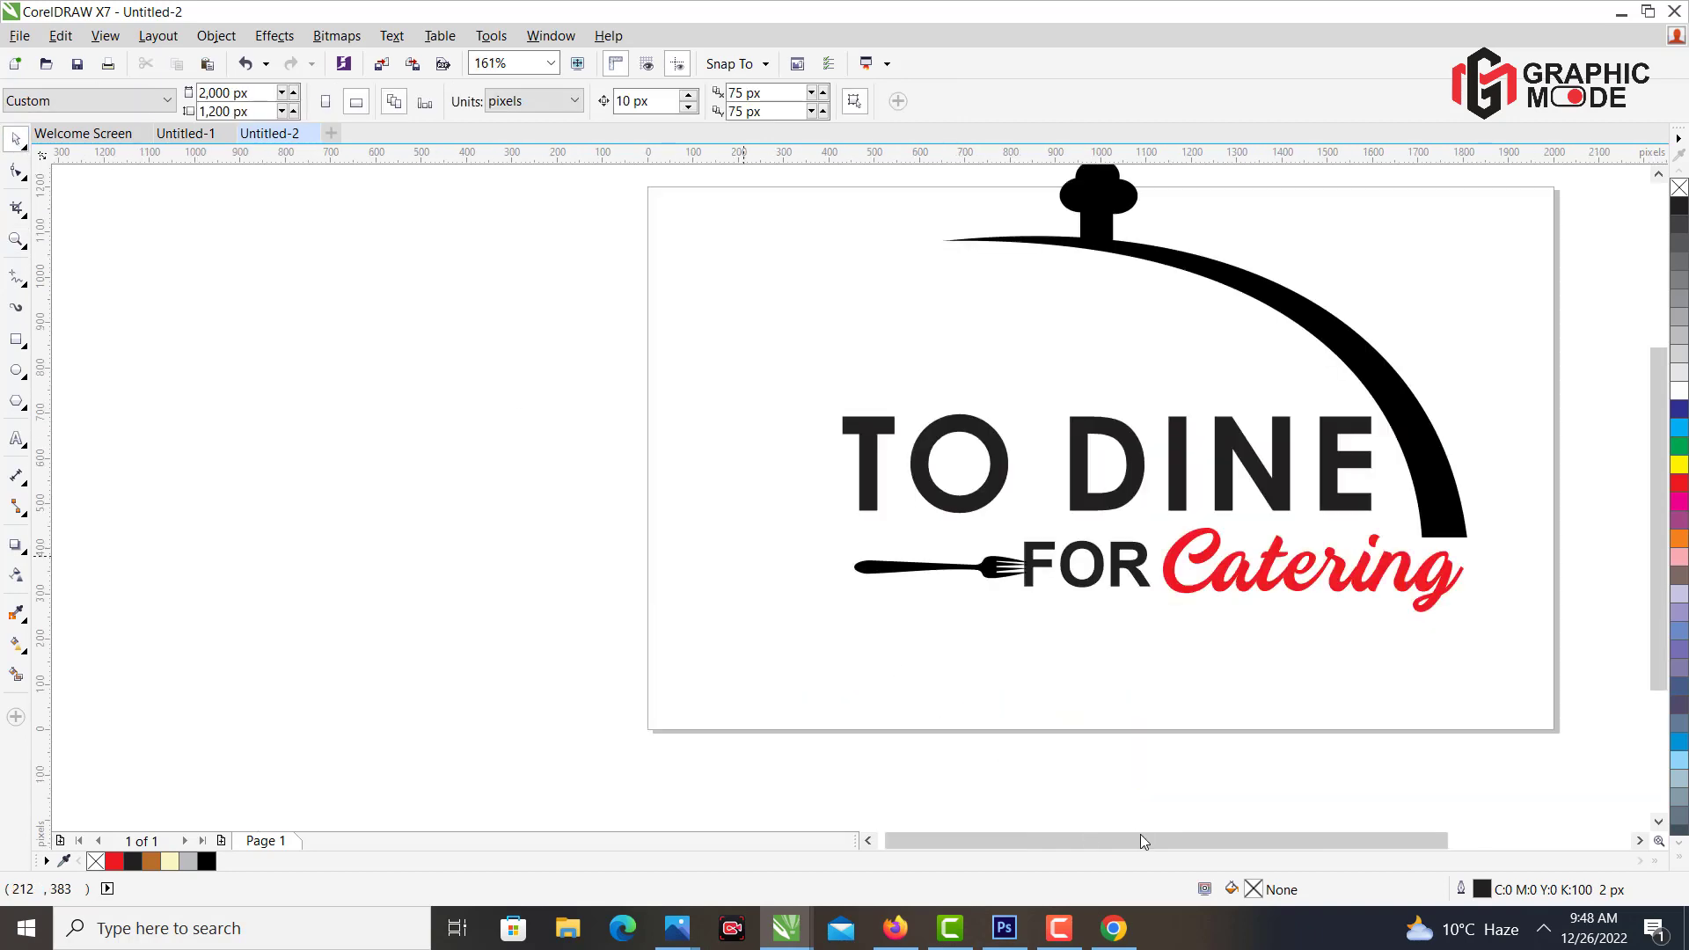
drag(1143, 841, 1307, 804)
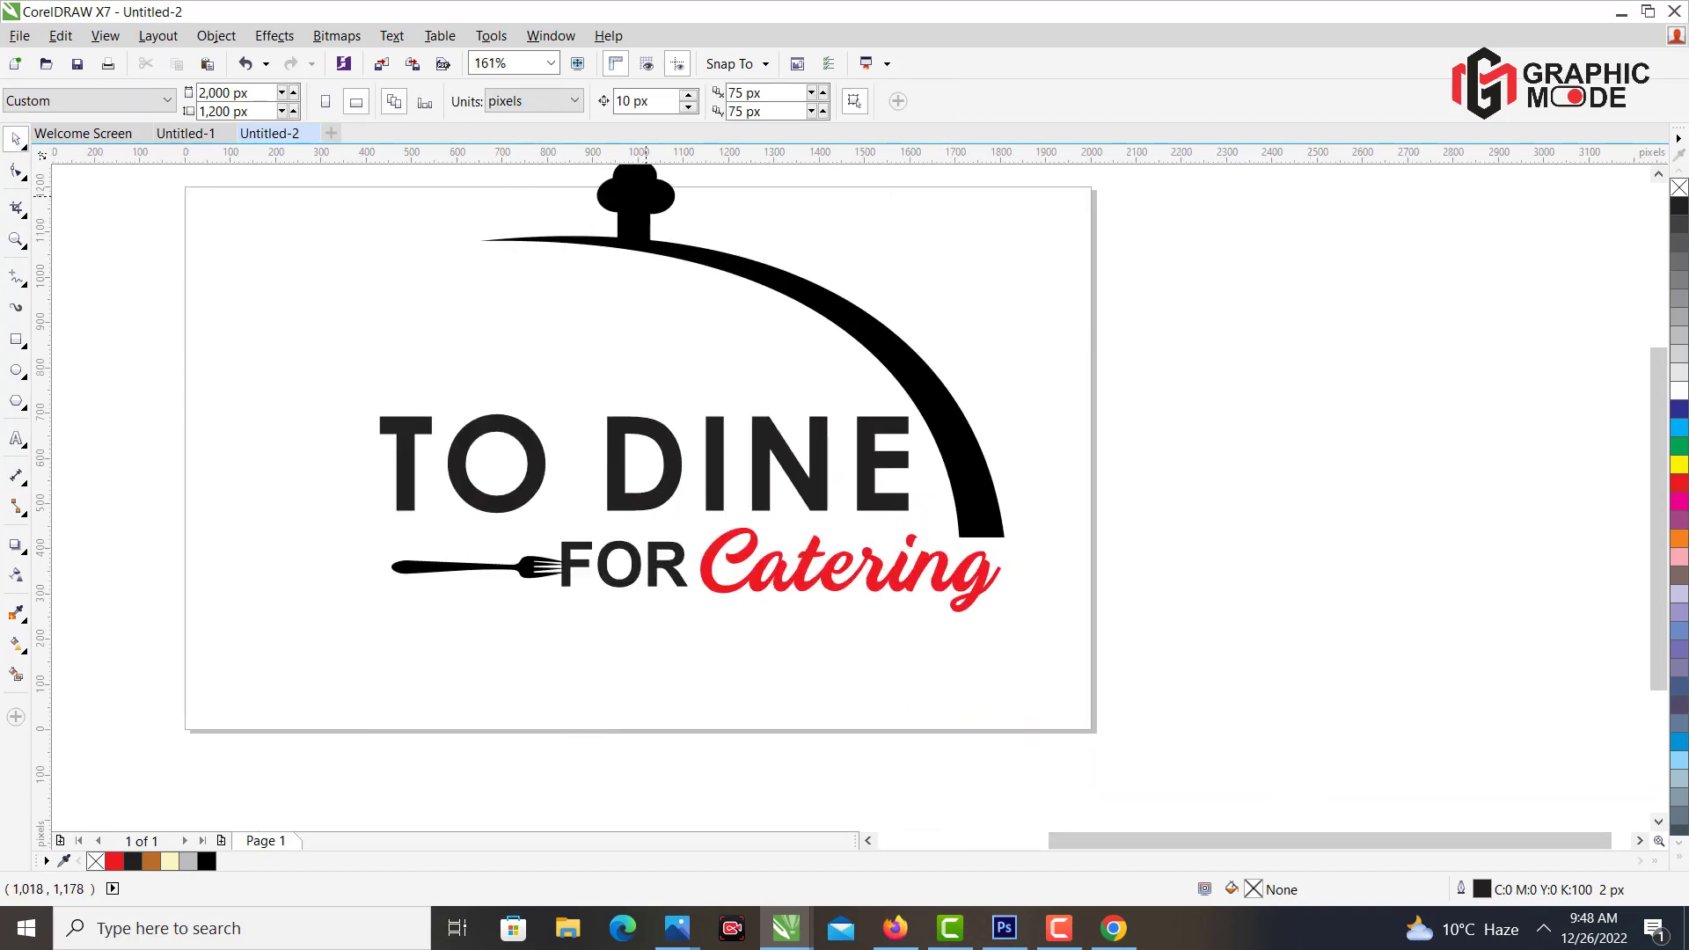
click(646, 195)
shift+click(820, 304)
click(649, 189)
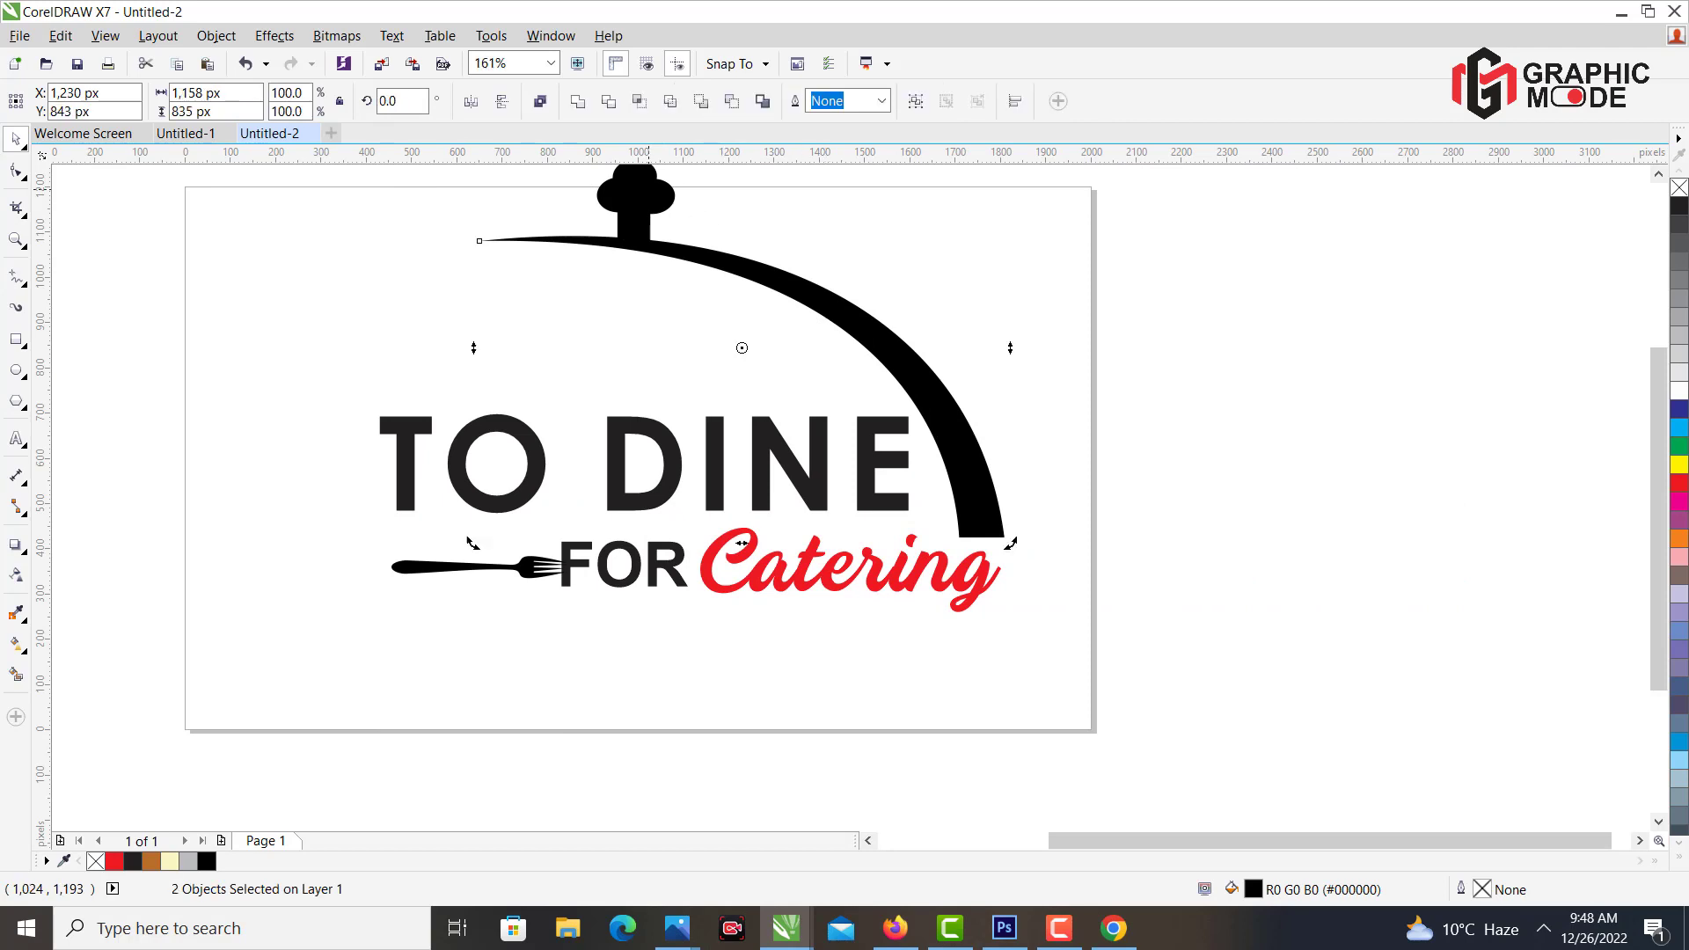
click(630, 233)
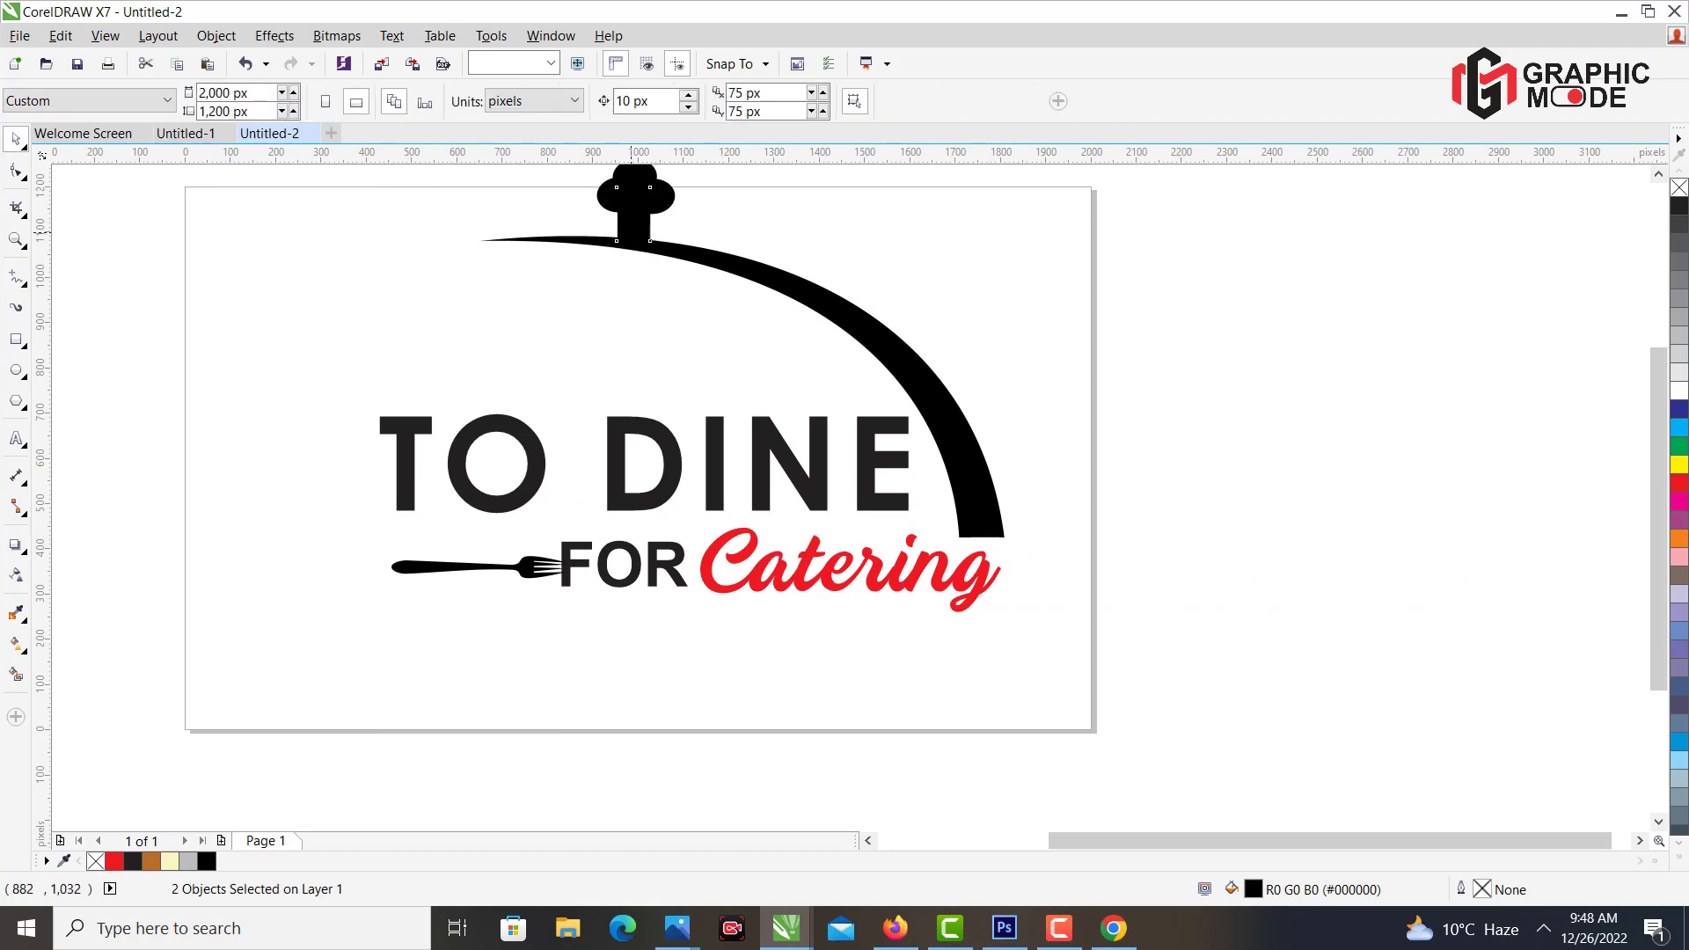
shift+click(736, 267)
click(579, 102)
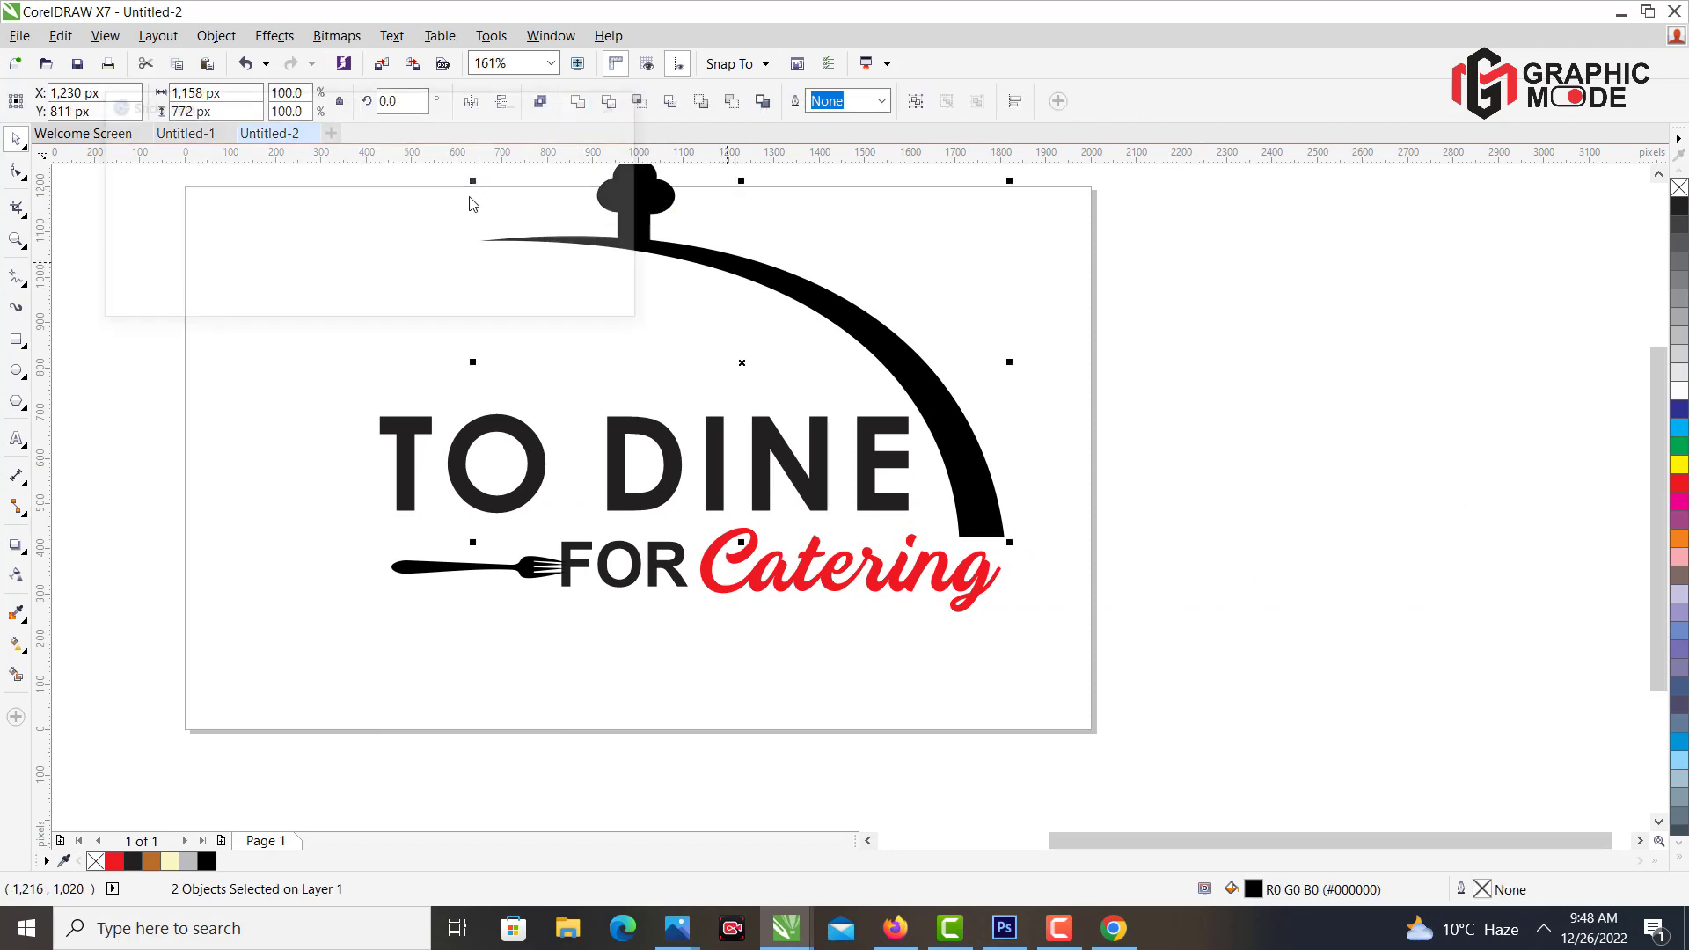
click(604, 106)
click(635, 195)
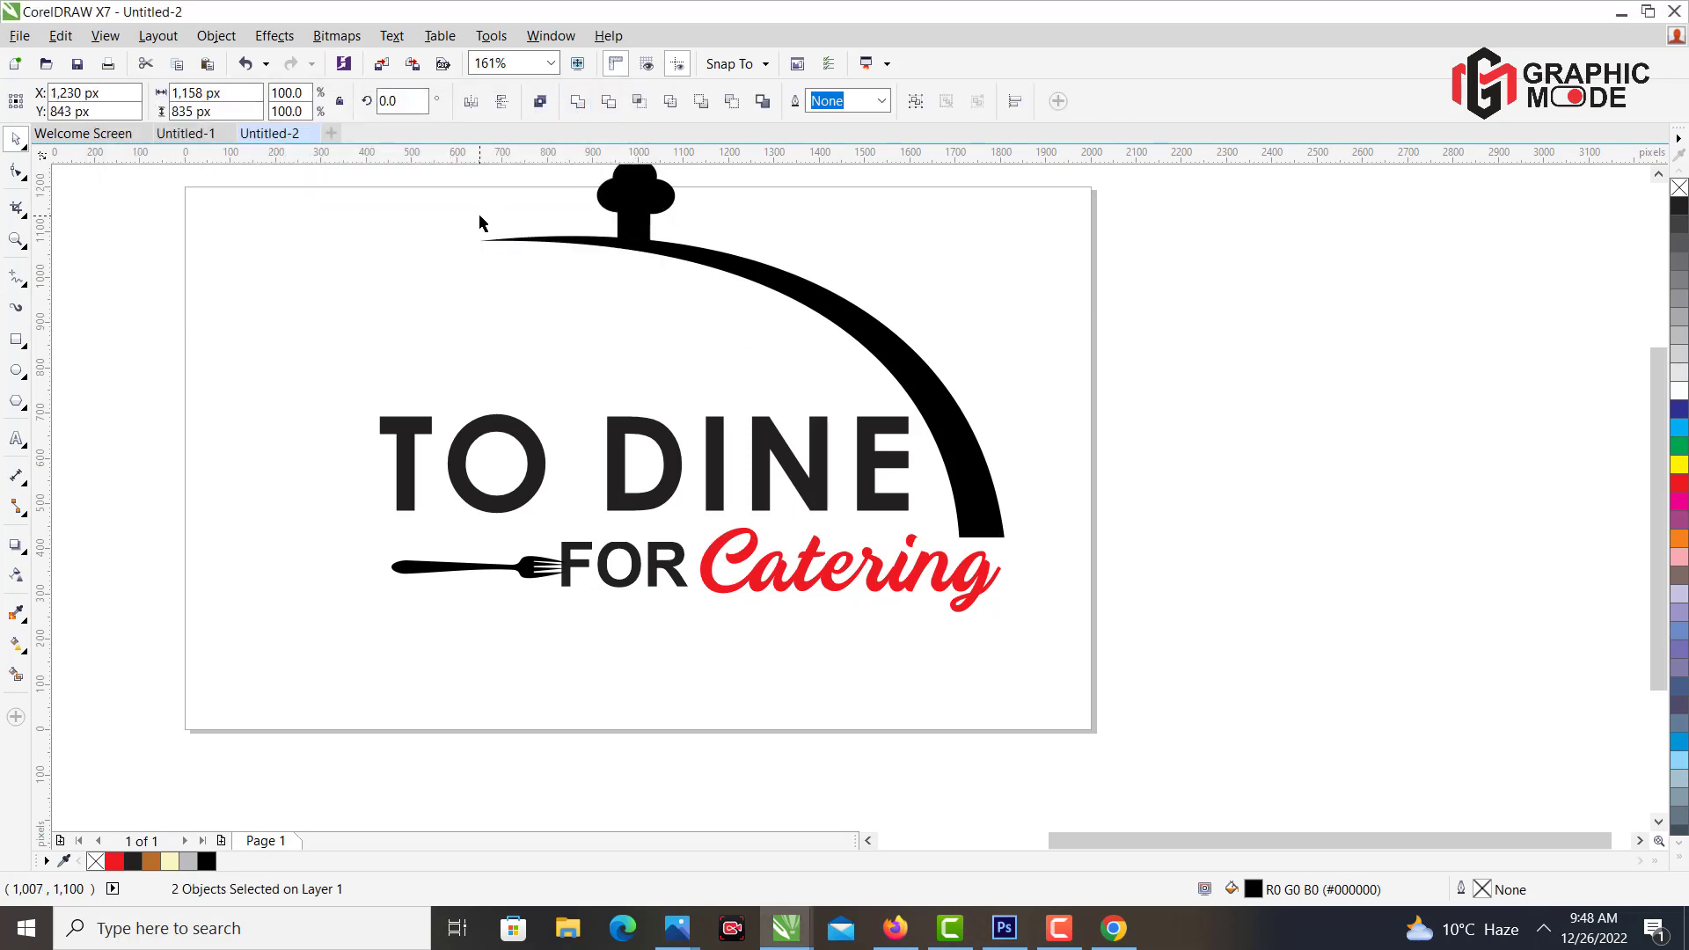
Move the welded arc shape right and down, and shift the fork, FOR and Catering slightly left and up.
drag(728, 268, 779, 311)
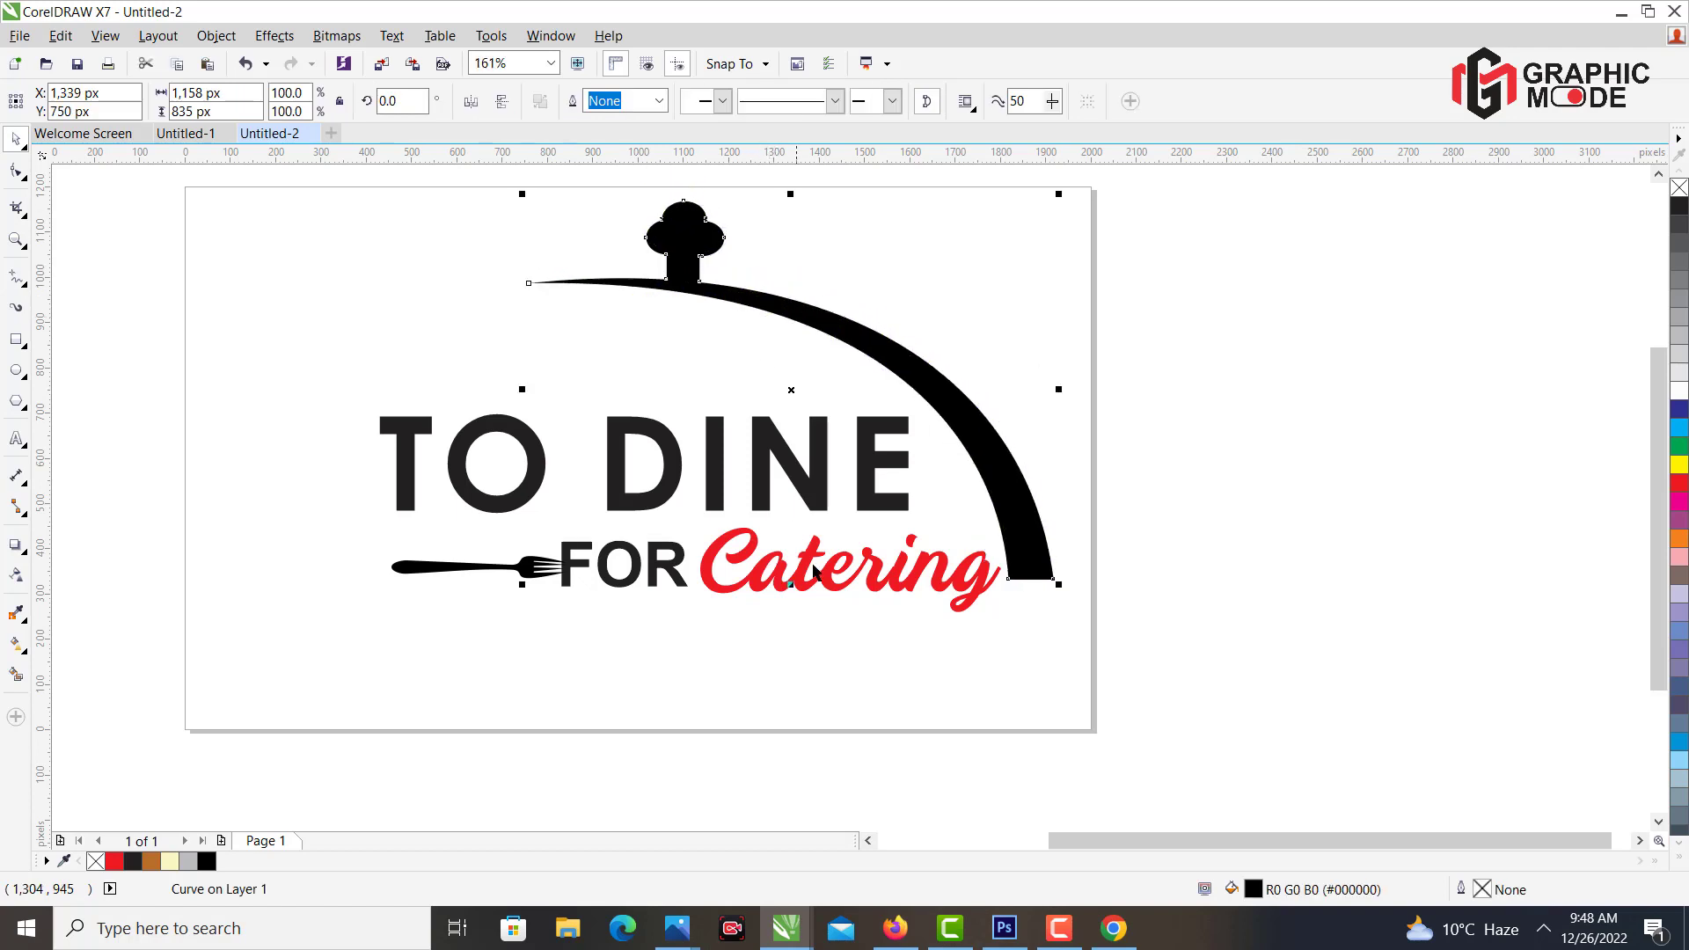
click(858, 576)
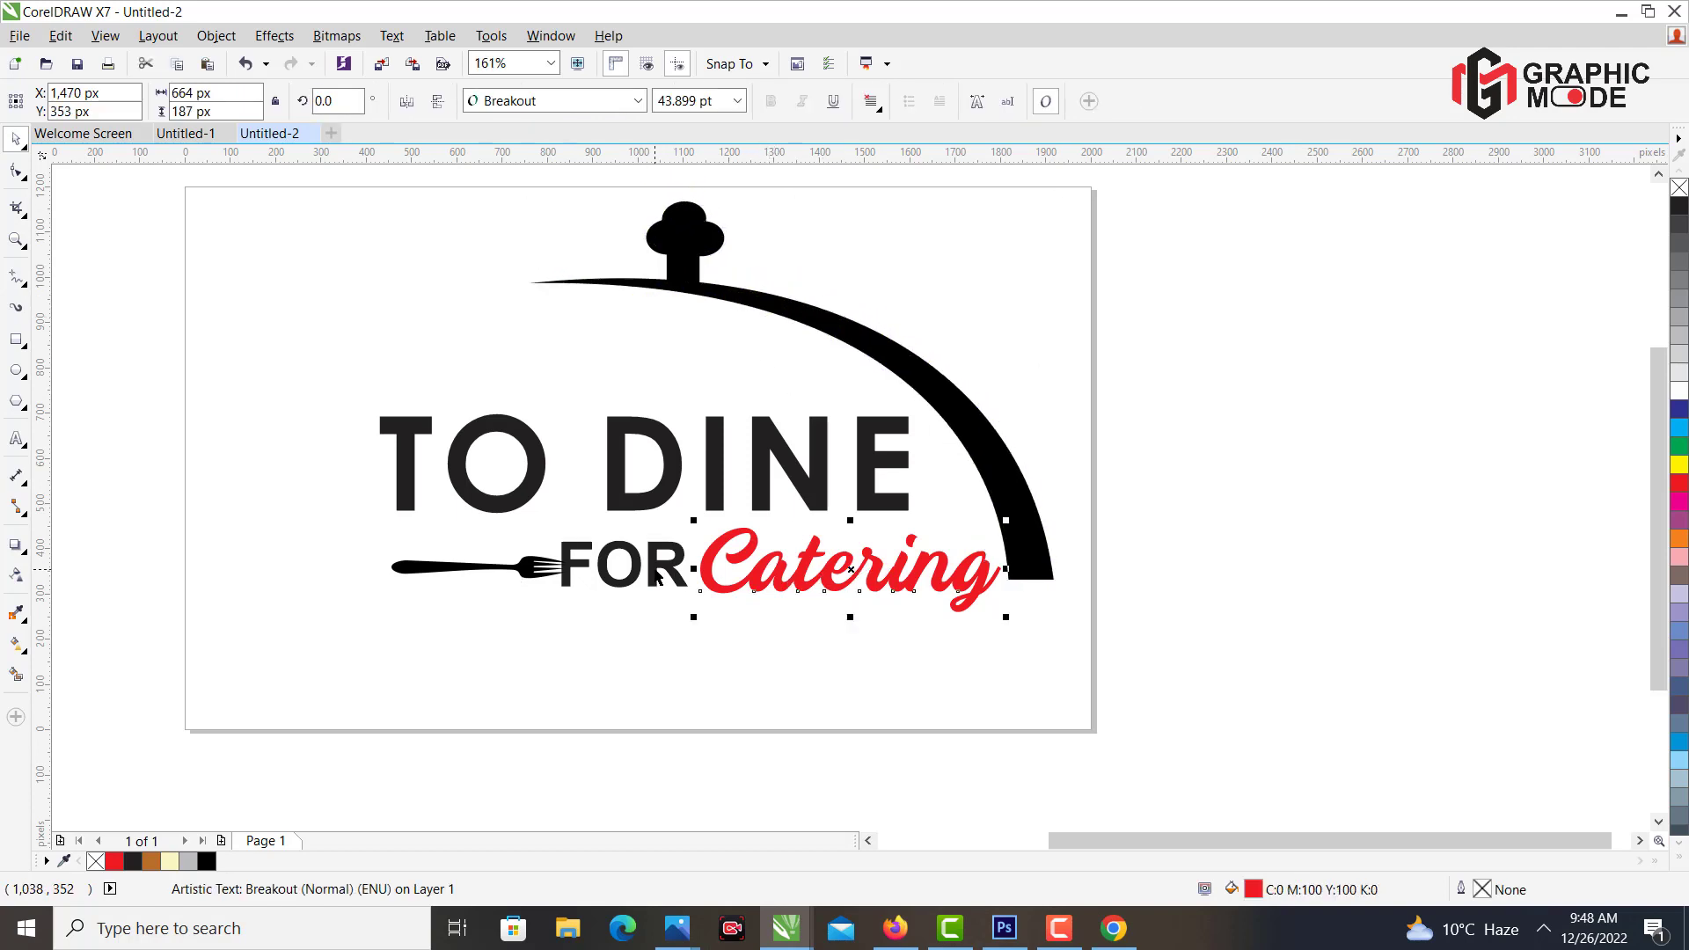
shift+click(555, 568)
drag(753, 548, 733, 541)
click(841, 754)
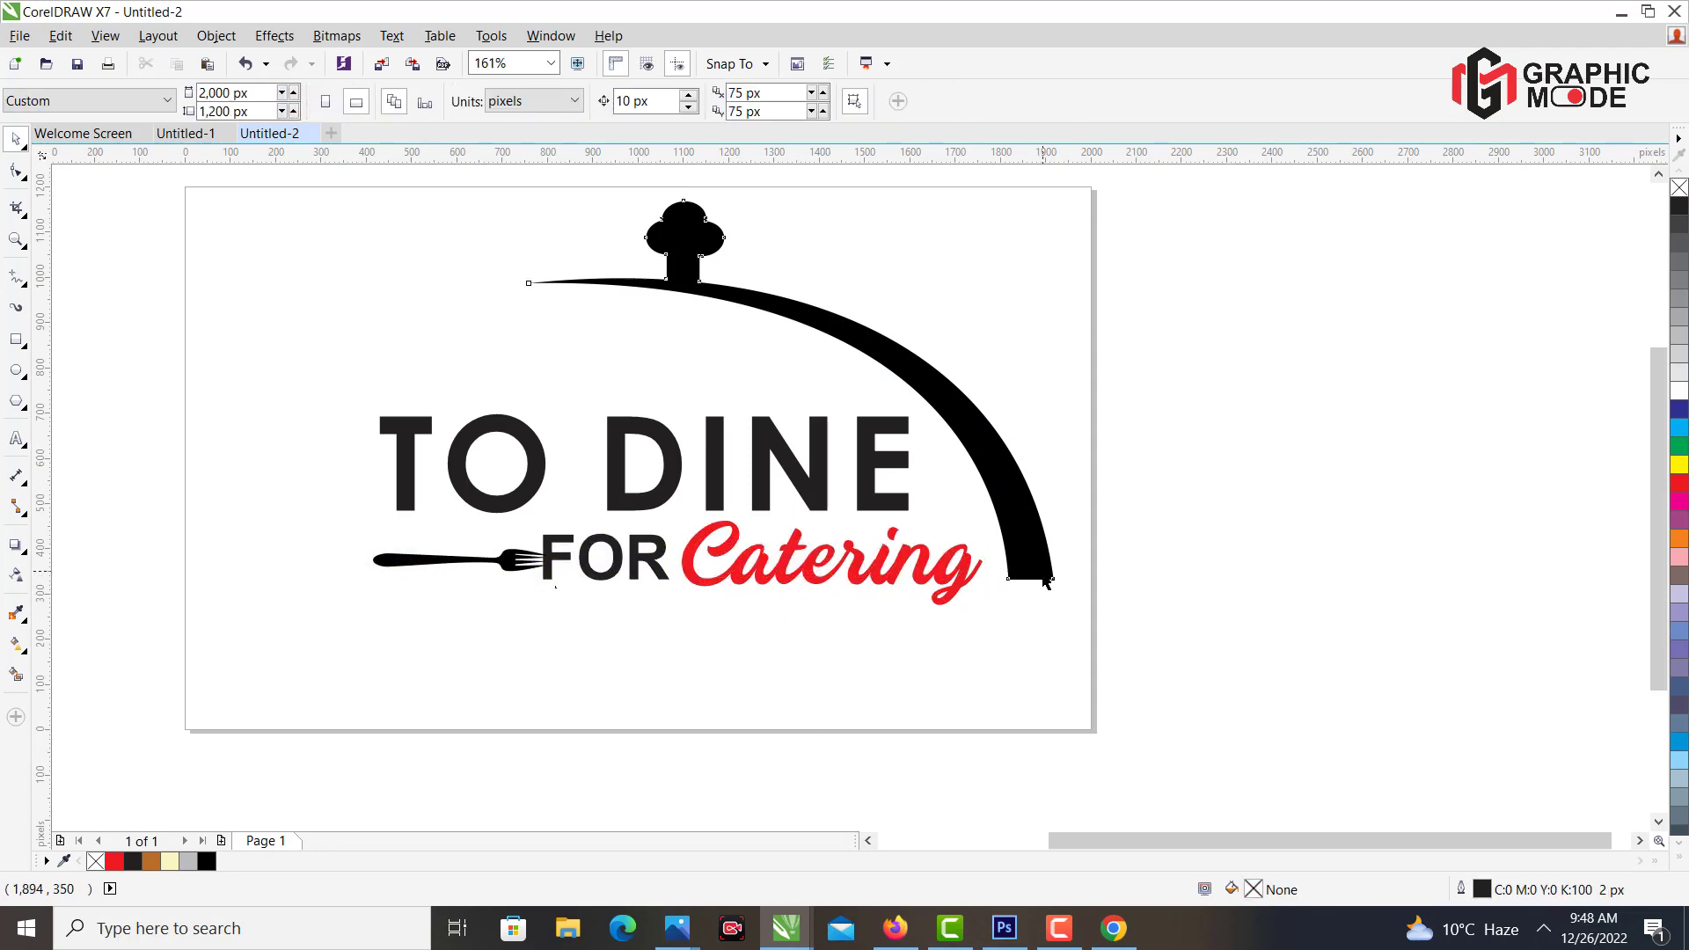
click(1044, 587)
drag(1043, 587, 1044, 602)
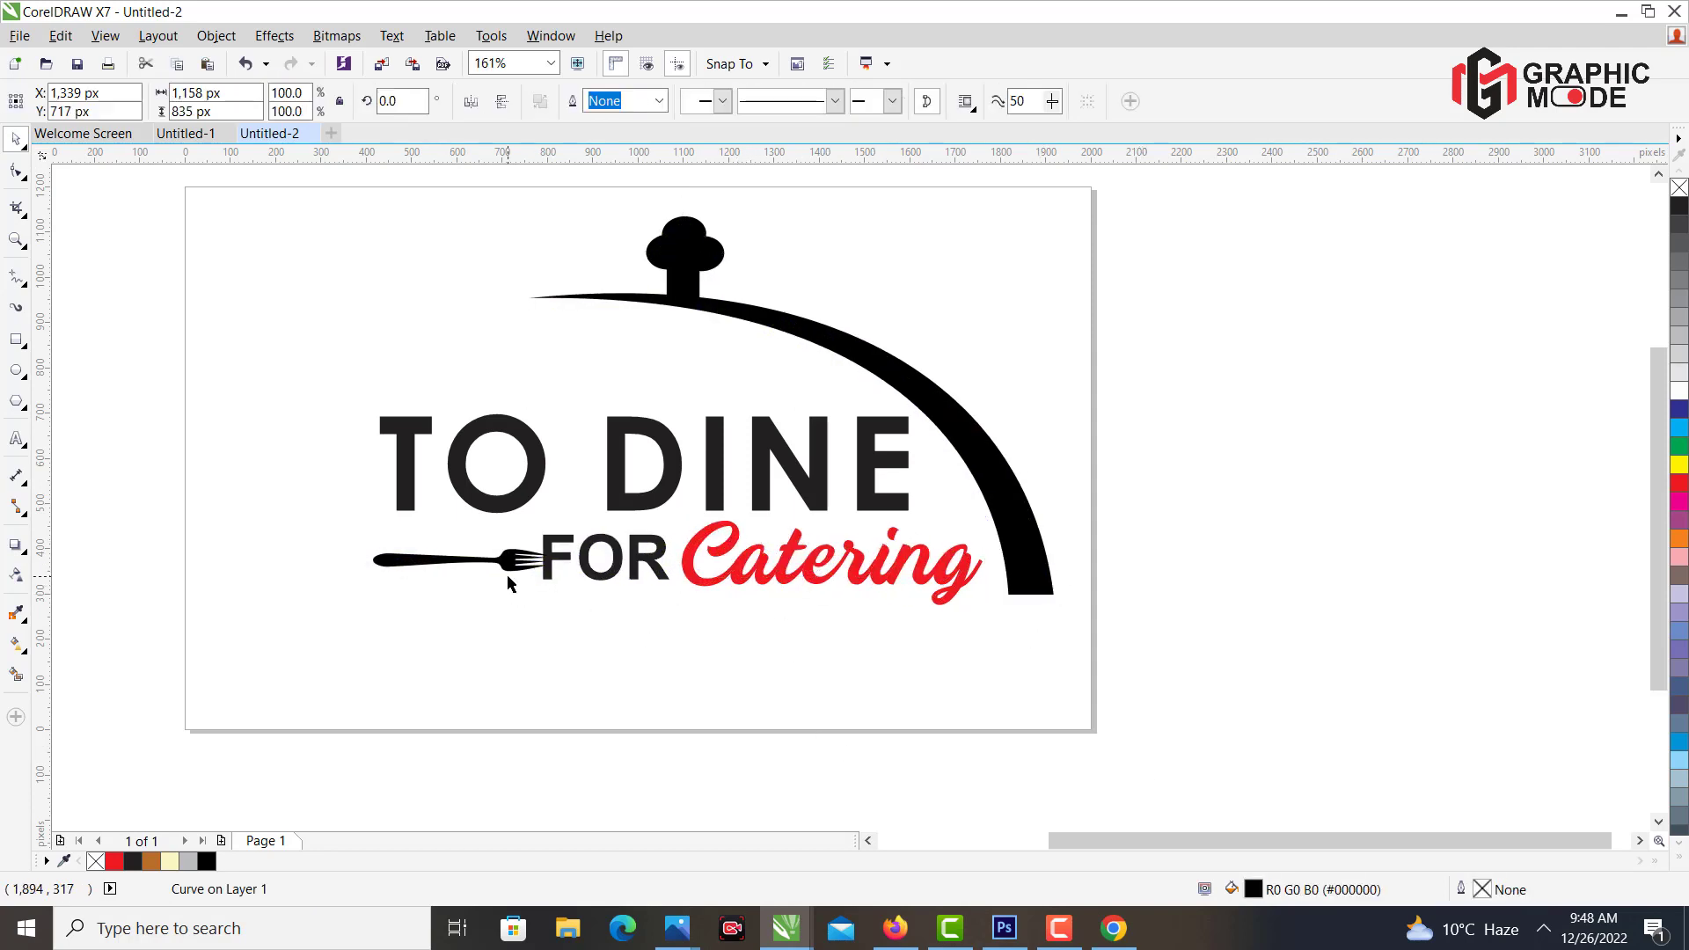
click(130, 382)
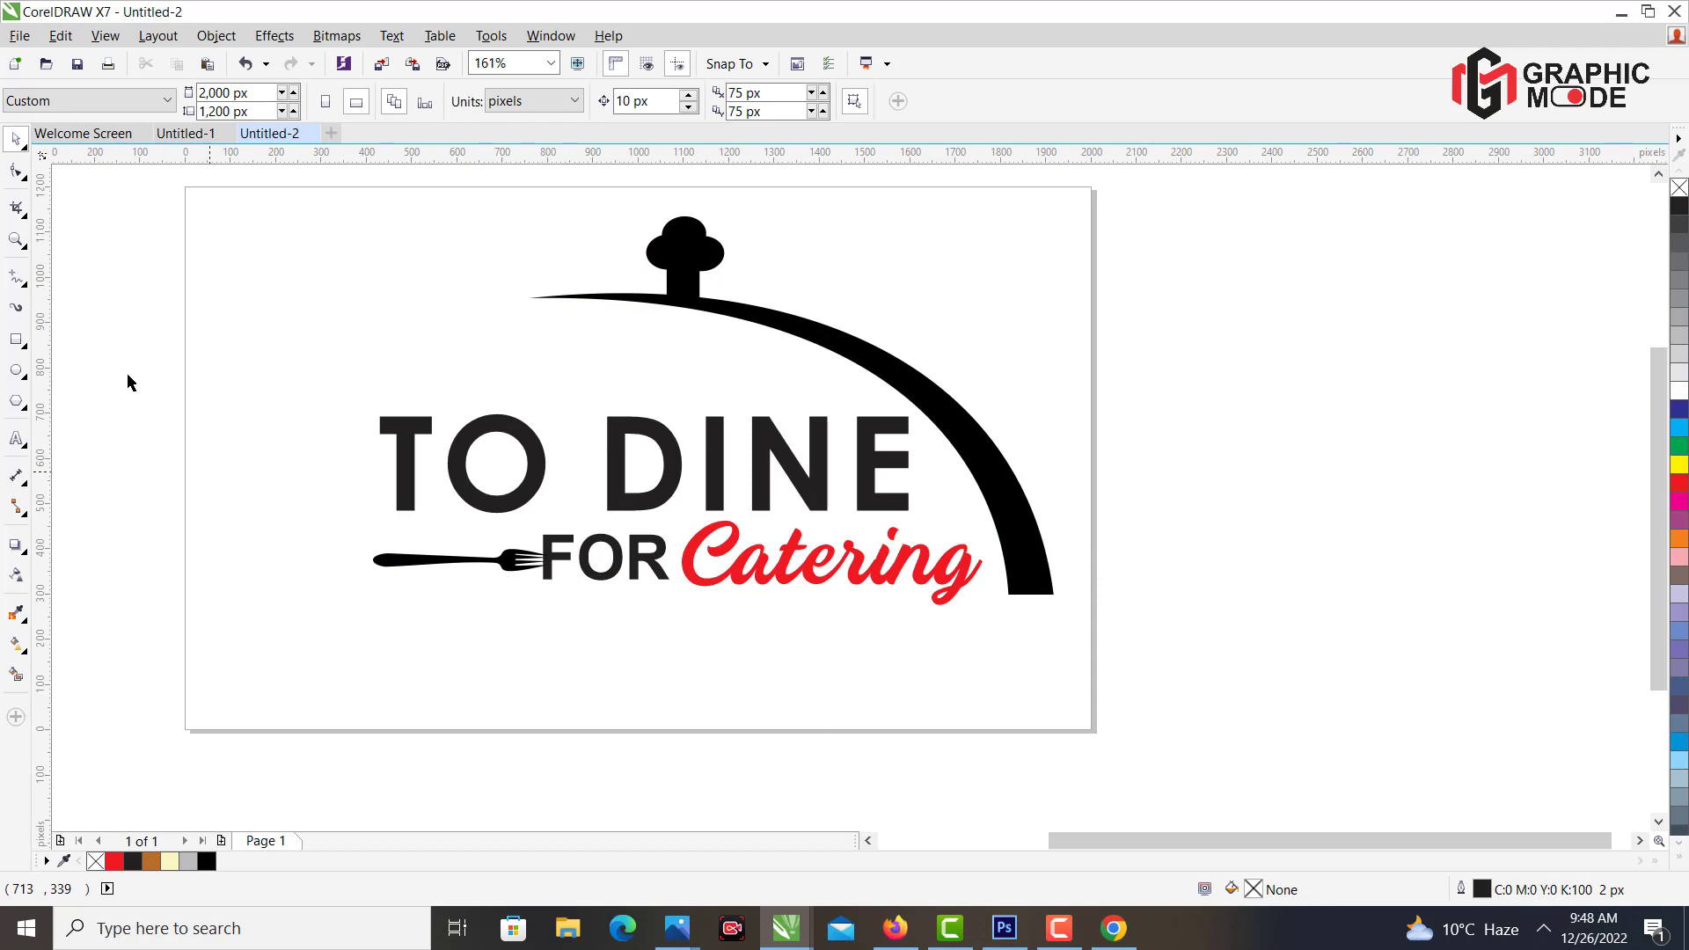
Select the whole logo and move it left and down towards the page's center.
click(16, 239)
scroll(778, 450, down, 2)
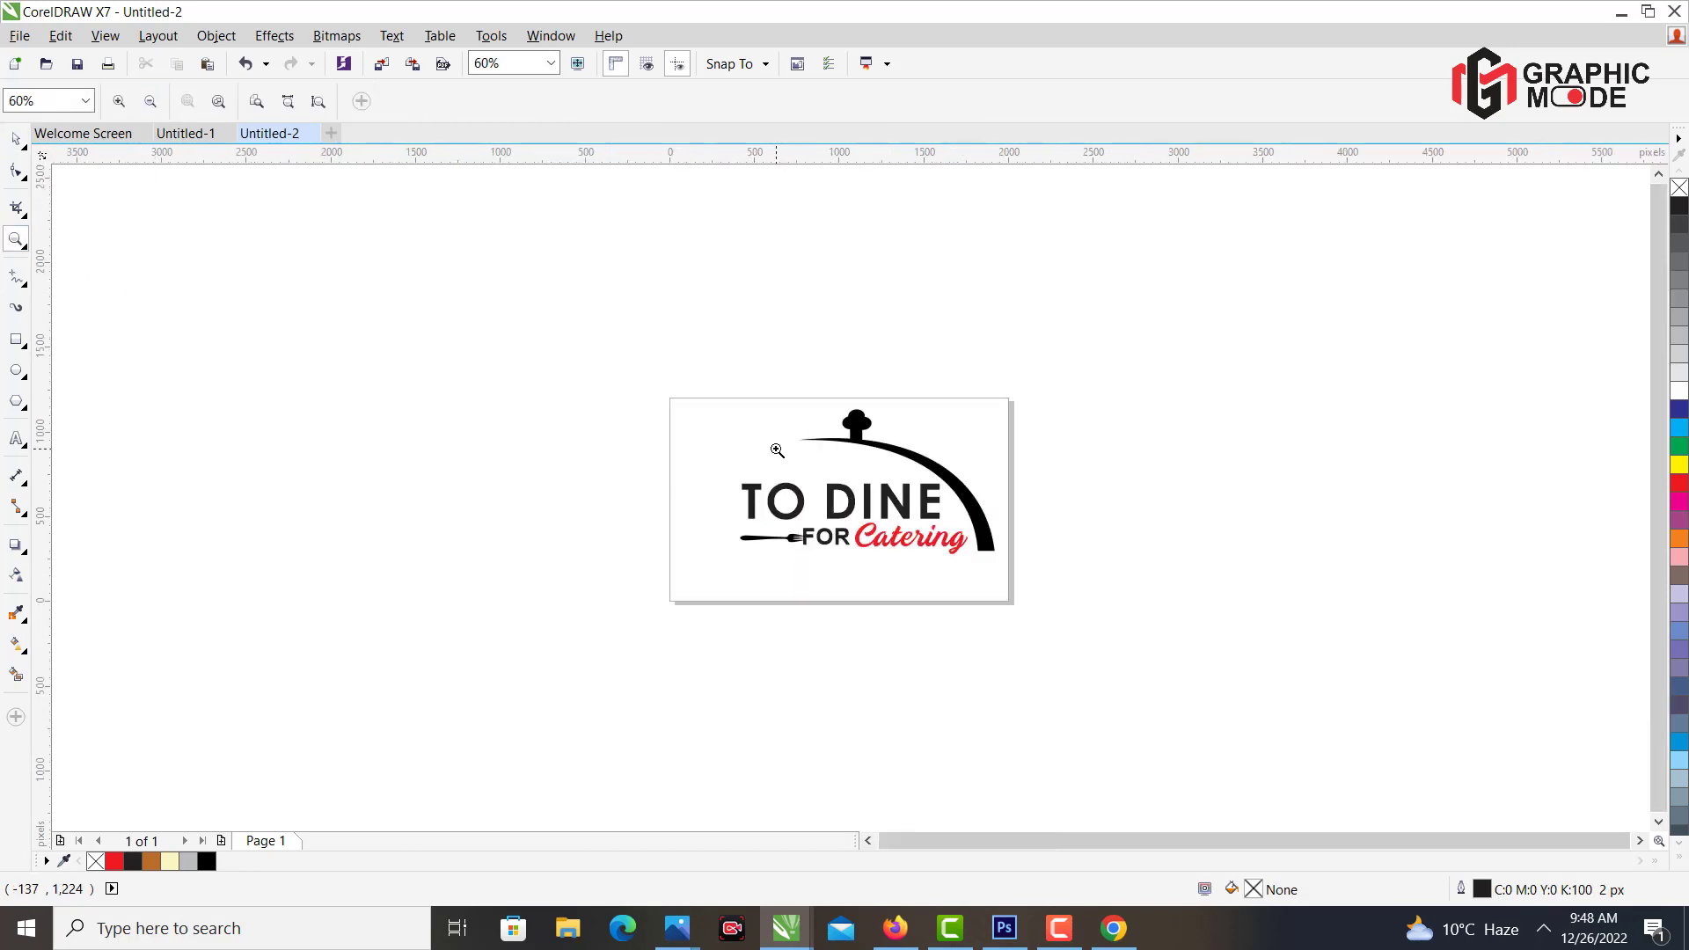
drag(697, 372, 1048, 640)
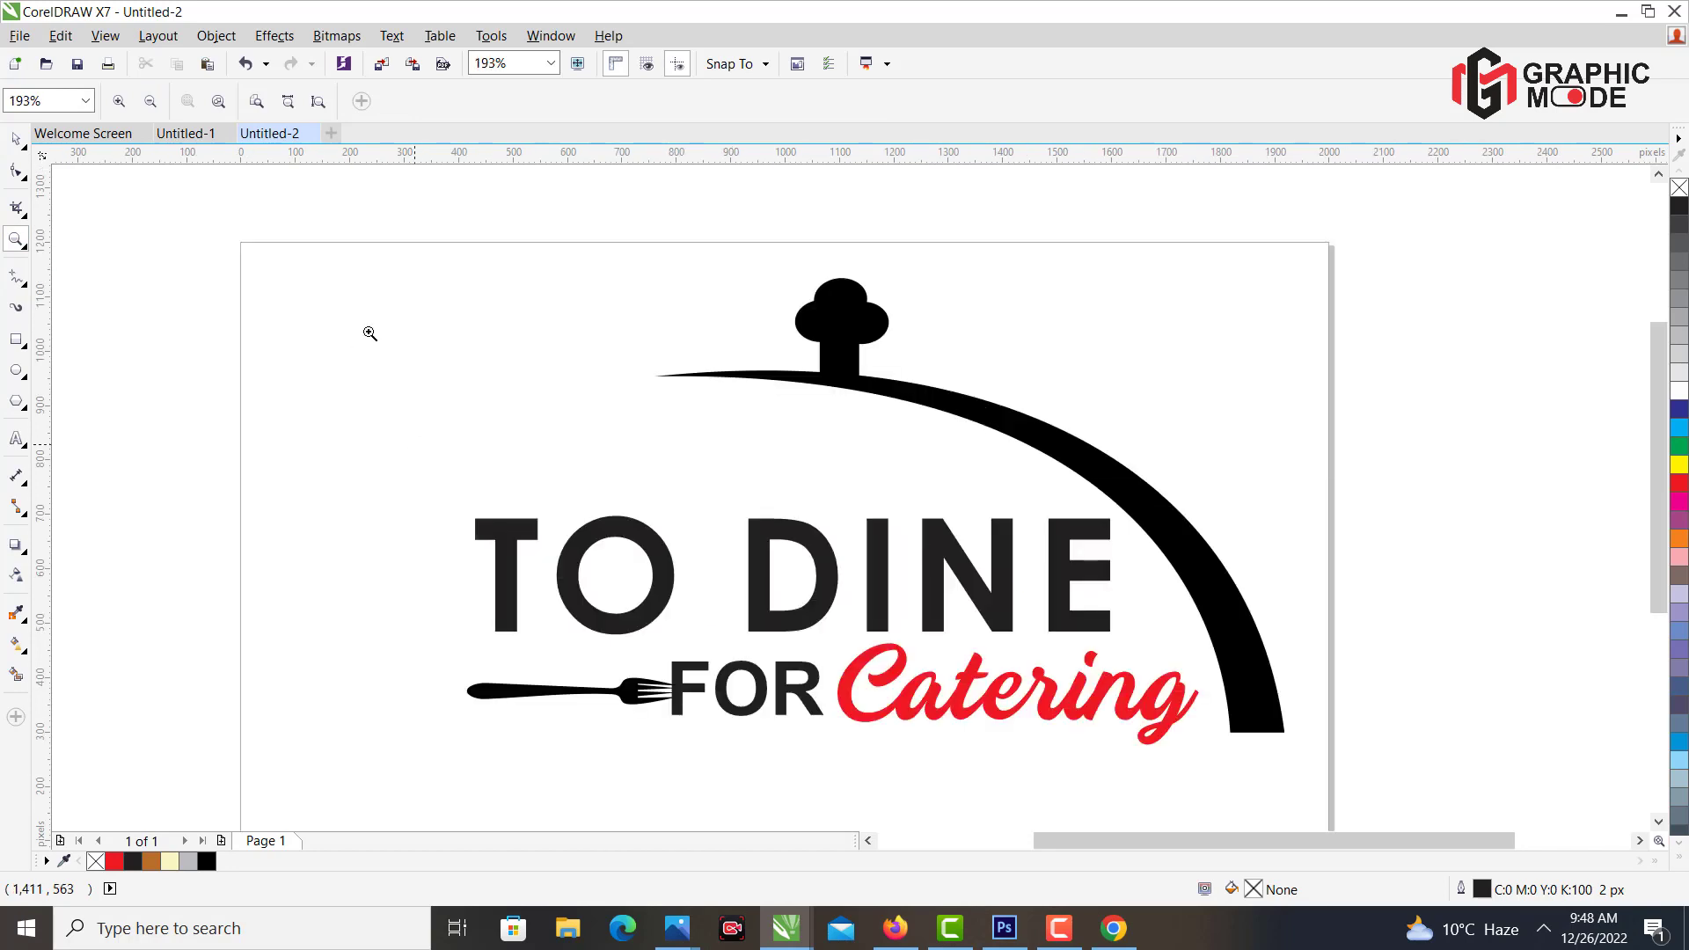
mouse_move(405, 286)
mouse_down()
mouse_move(820, 626)
mouse_move(763, 486)
mouse_up()
drag(373, 202, 1322, 786)
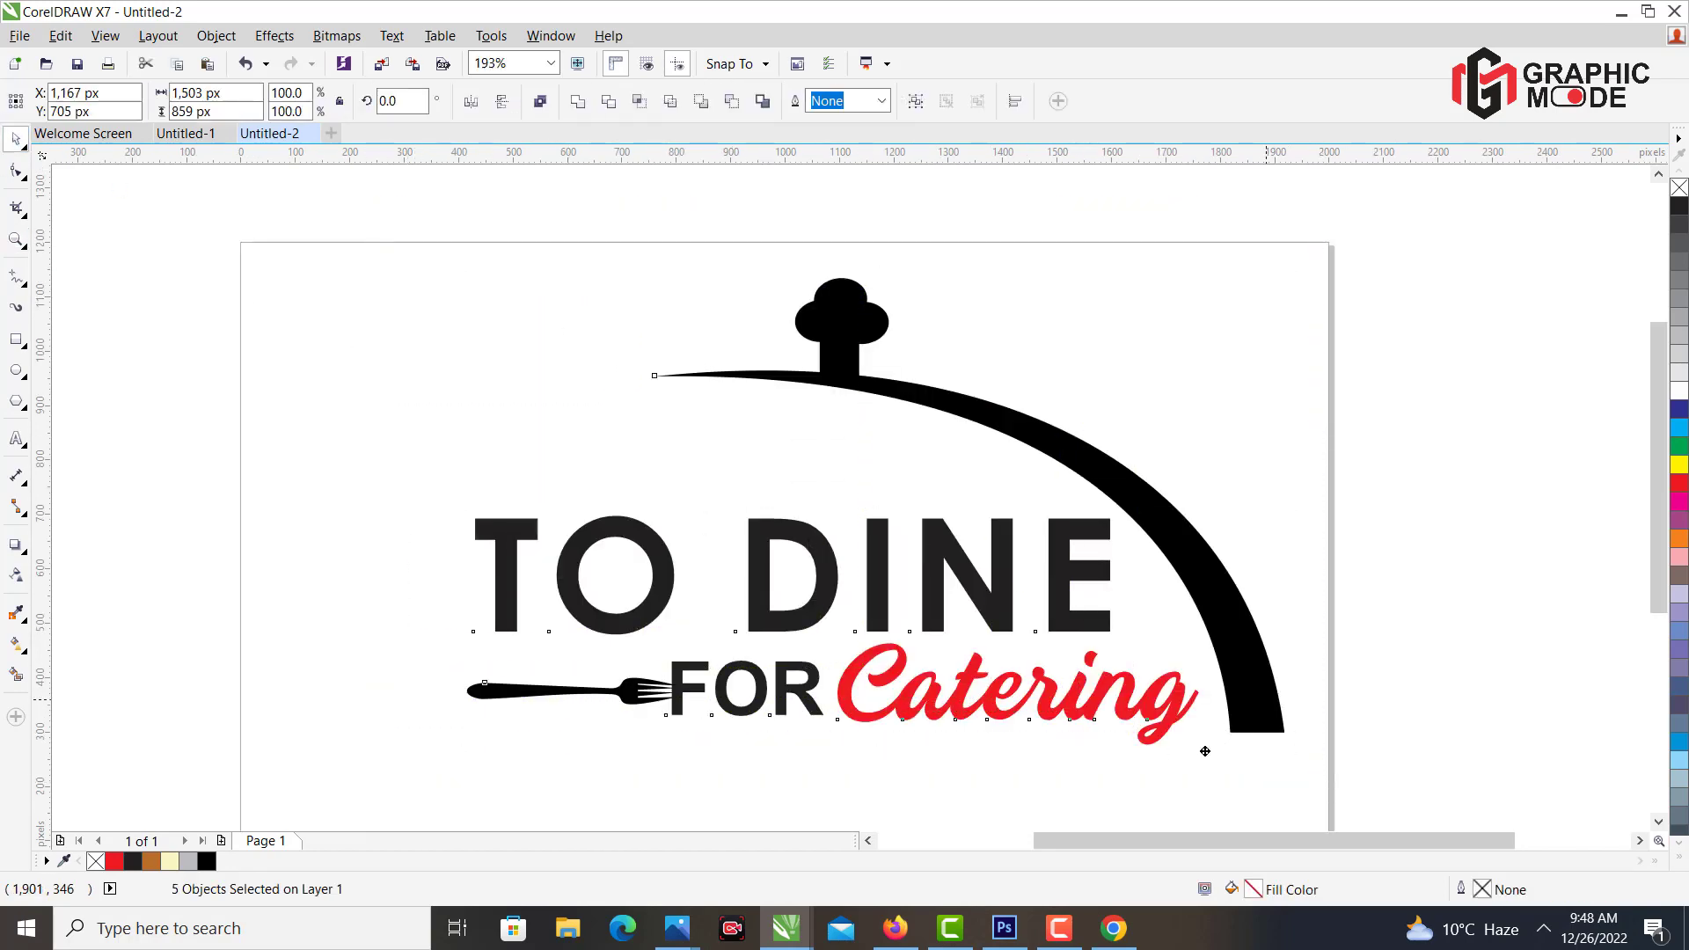
drag(1222, 736, 1126, 808)
Fill the TO DINE and FOR text with the same black as the arc.
click(962, 656)
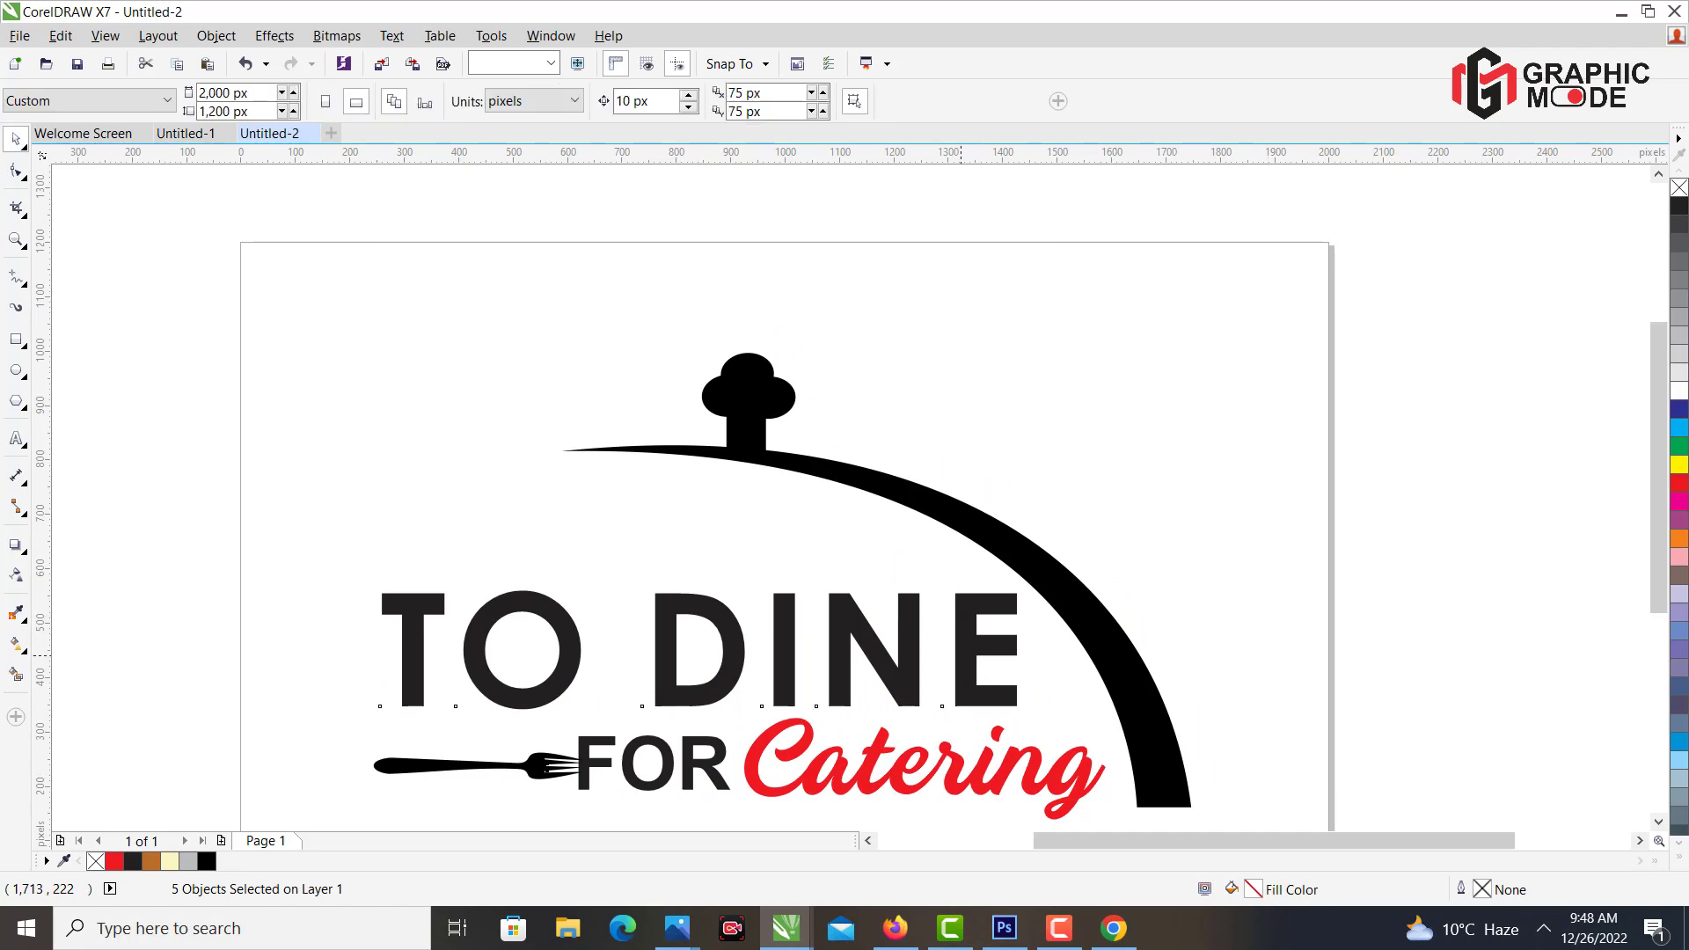
drag(300, 796, 756, 709)
click(209, 863)
click(269, 774)
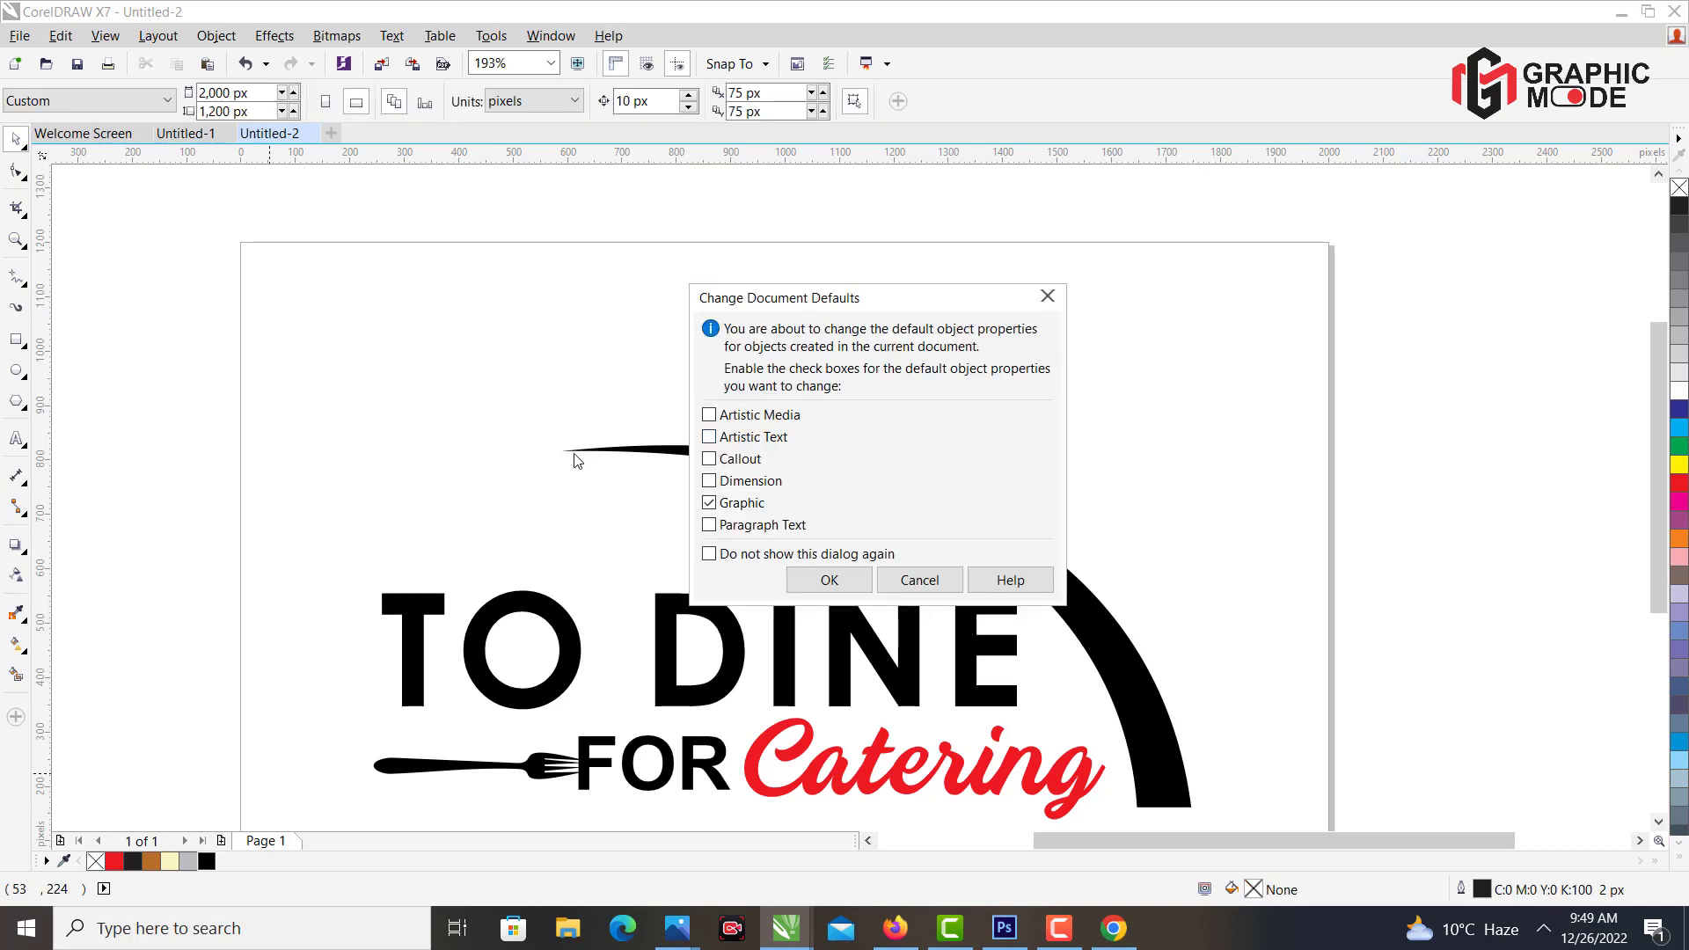
Accept the default graphic property change and stretch the arc shape leftwards to about 1,189 px wide.
click(829, 580)
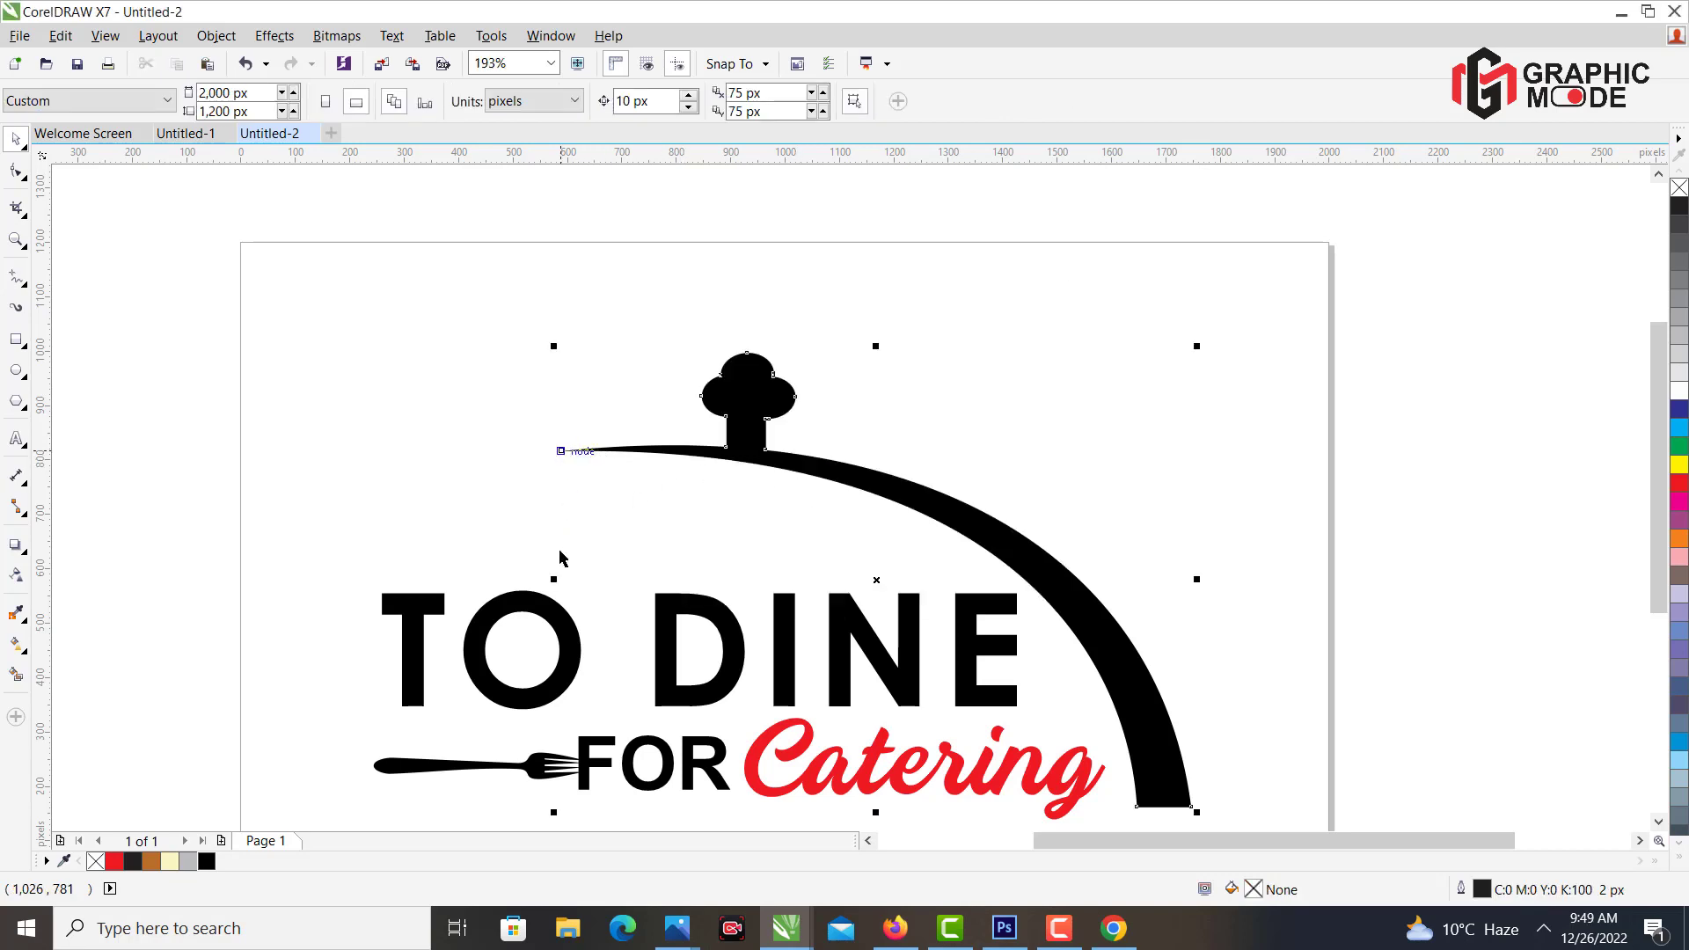
drag(553, 579, 537, 580)
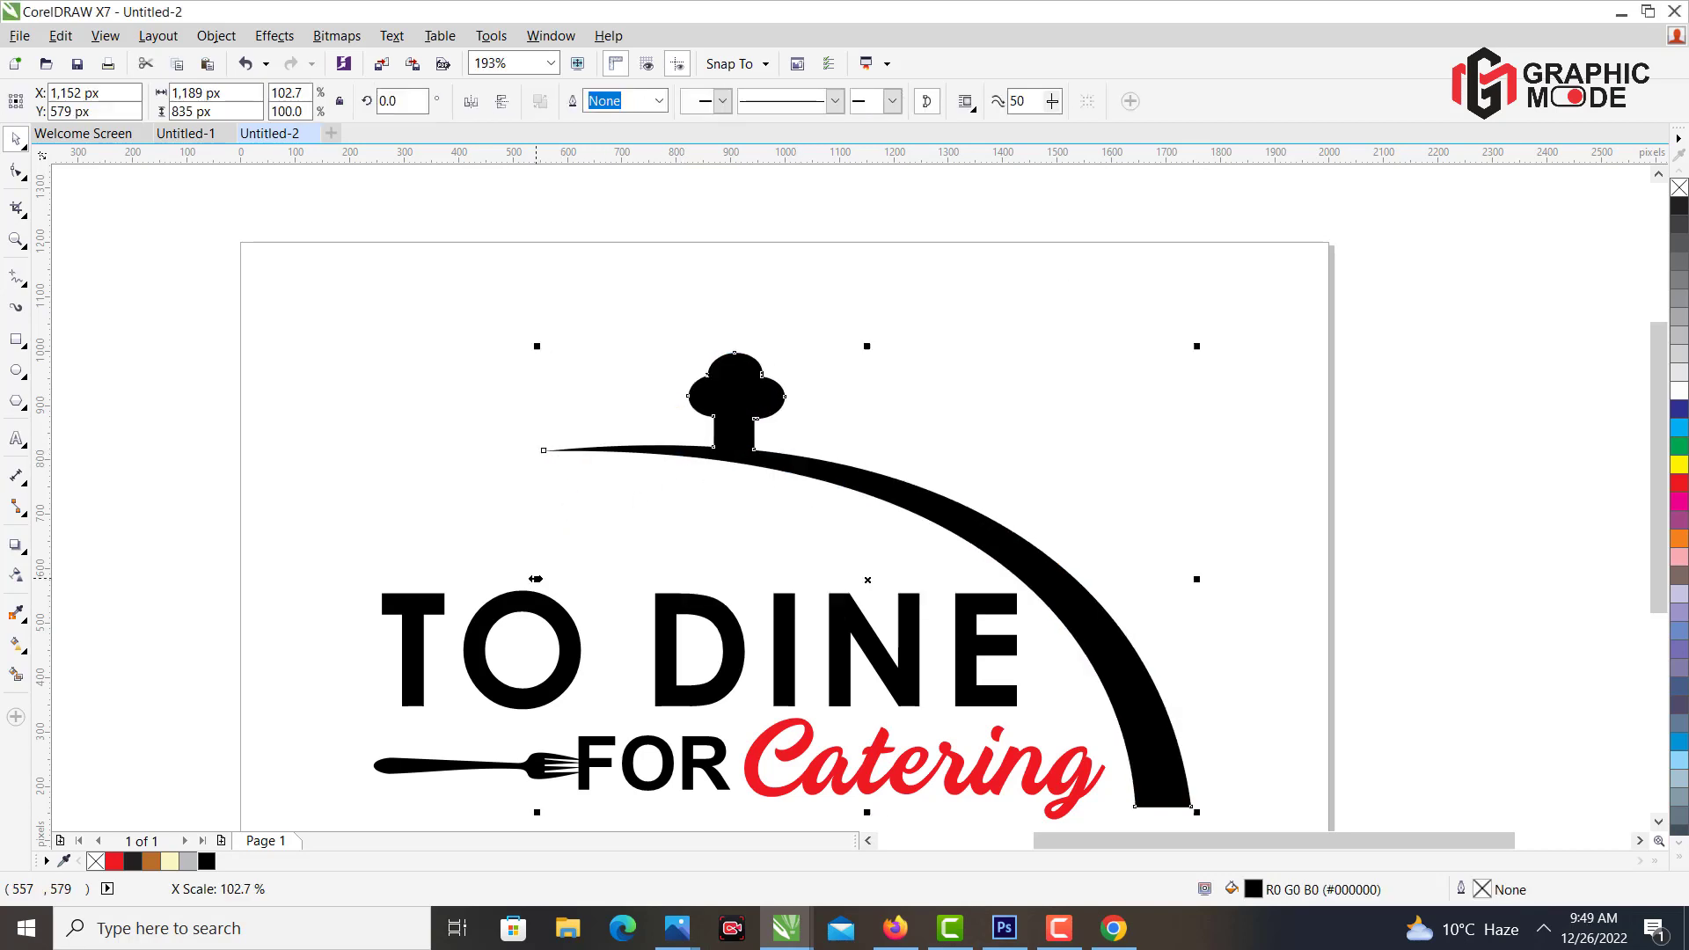
click(1388, 535)
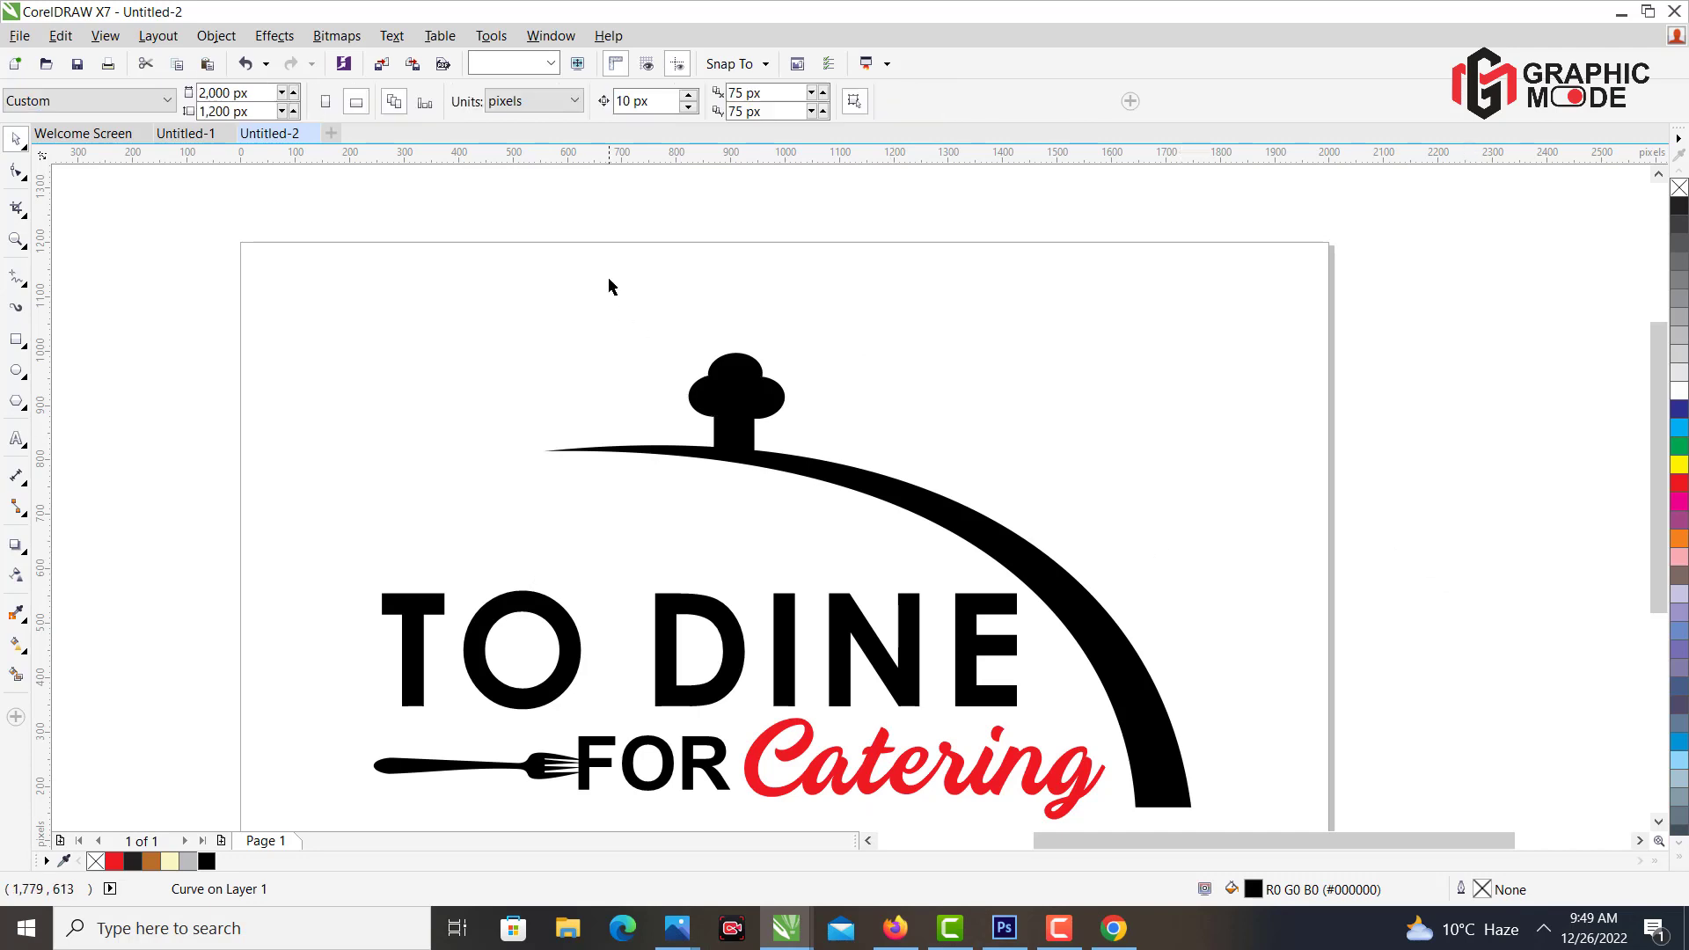
Draw a rectangle about 26 by 243 px above the arc's thin end and convert it to a curve with a pointed top.
click(16, 339)
drag(639, 247, 652, 377)
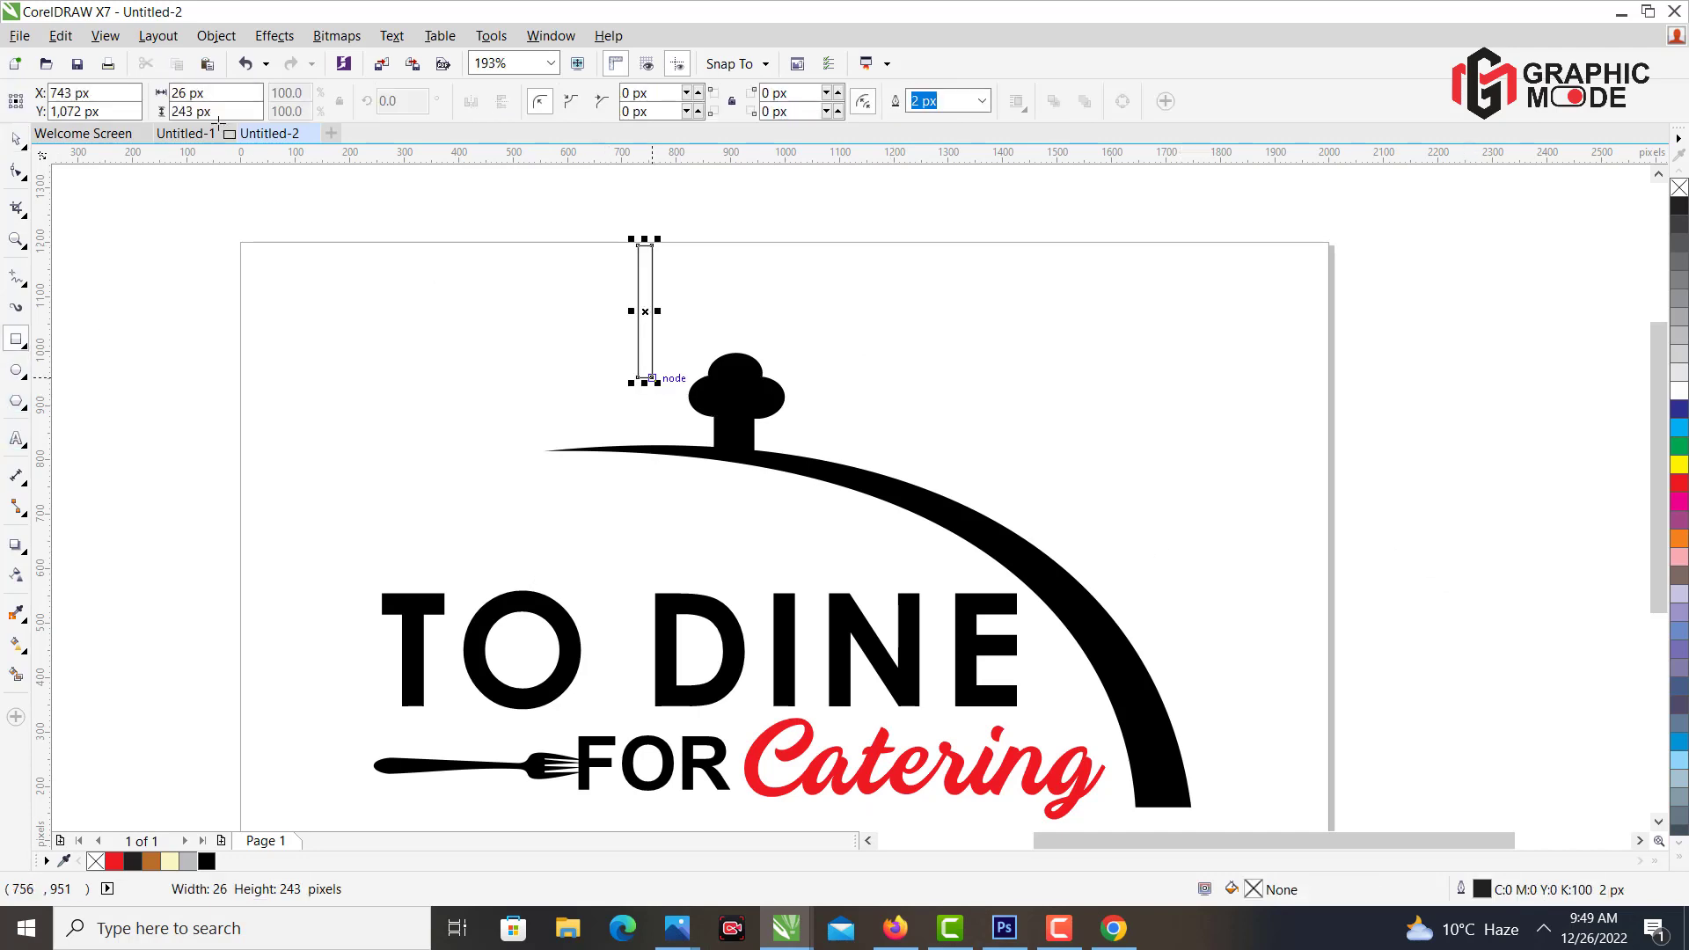
key(F10)
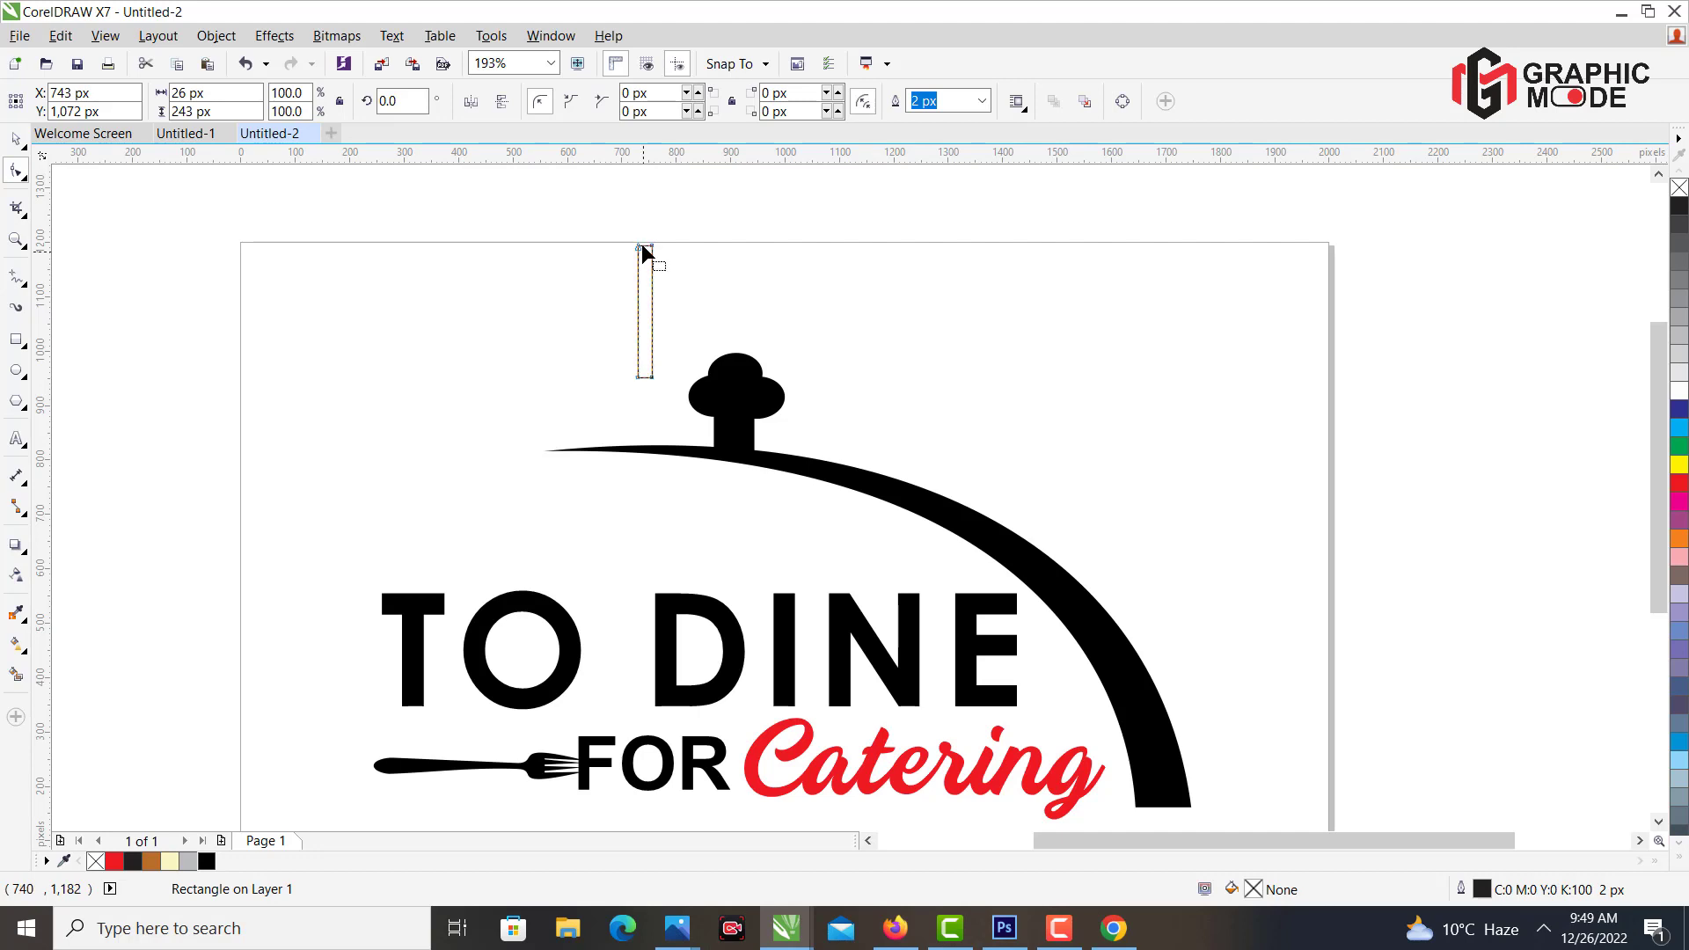
key(ctrl+q)
drag(641, 248, 651, 248)
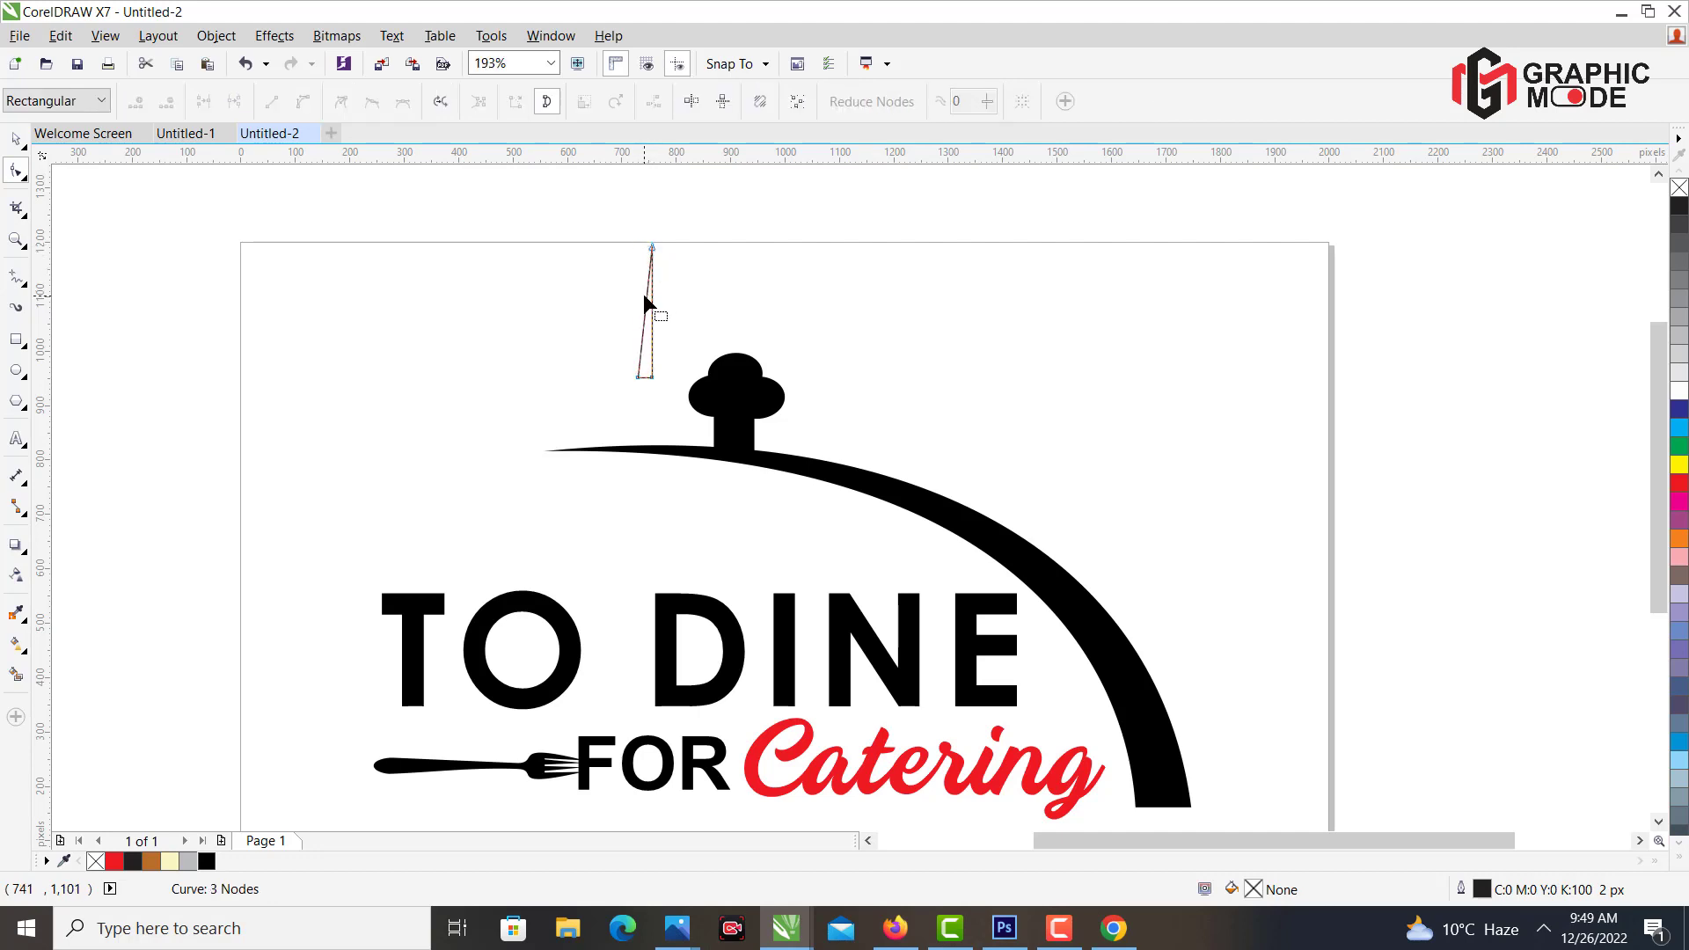
Remove the shape's lower corner node and bend both long sides into a wavy steam wisp with pointed ends.
click(644, 298)
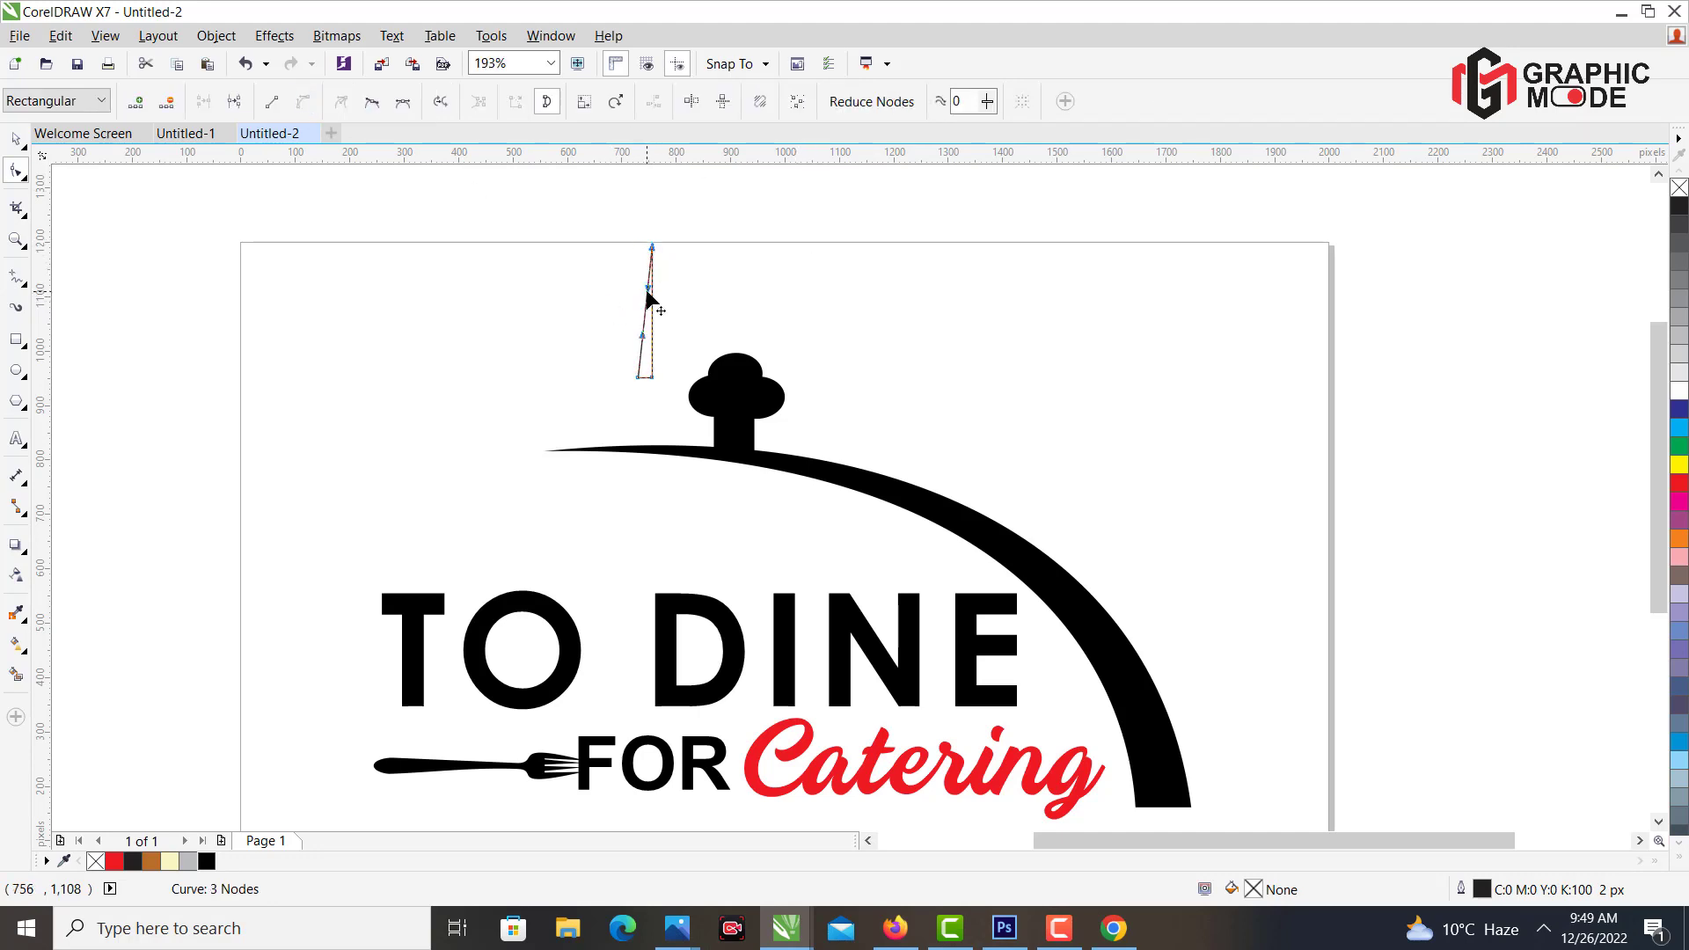
drag(647, 287, 615, 275)
double_click(653, 378)
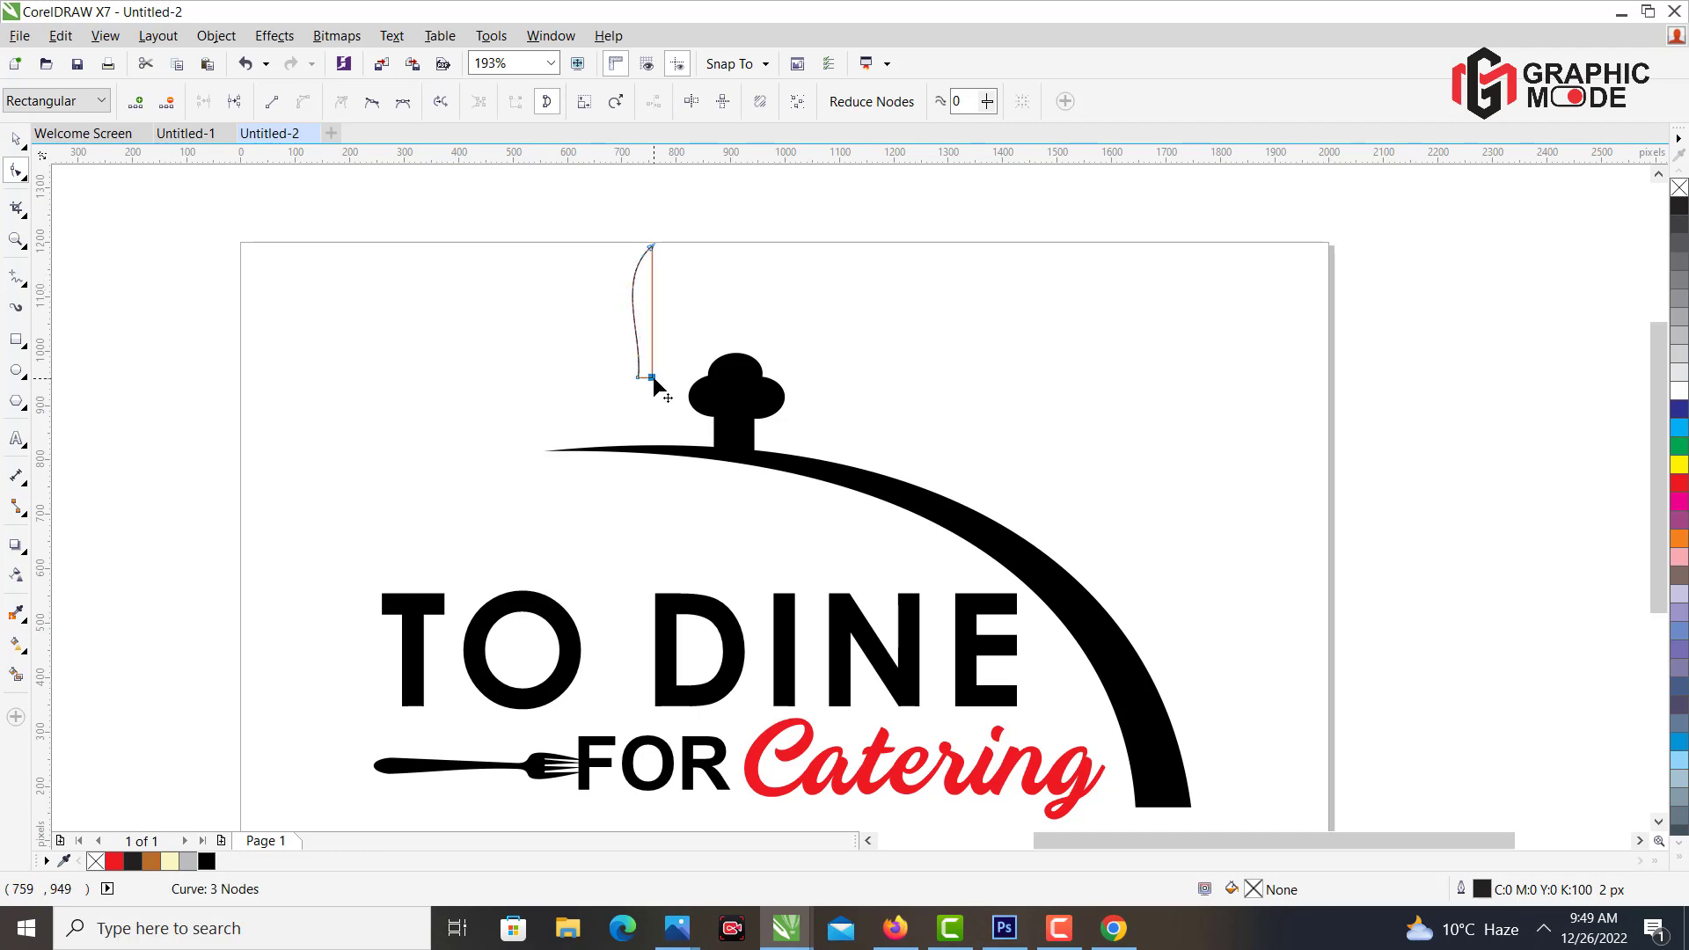
click(646, 292)
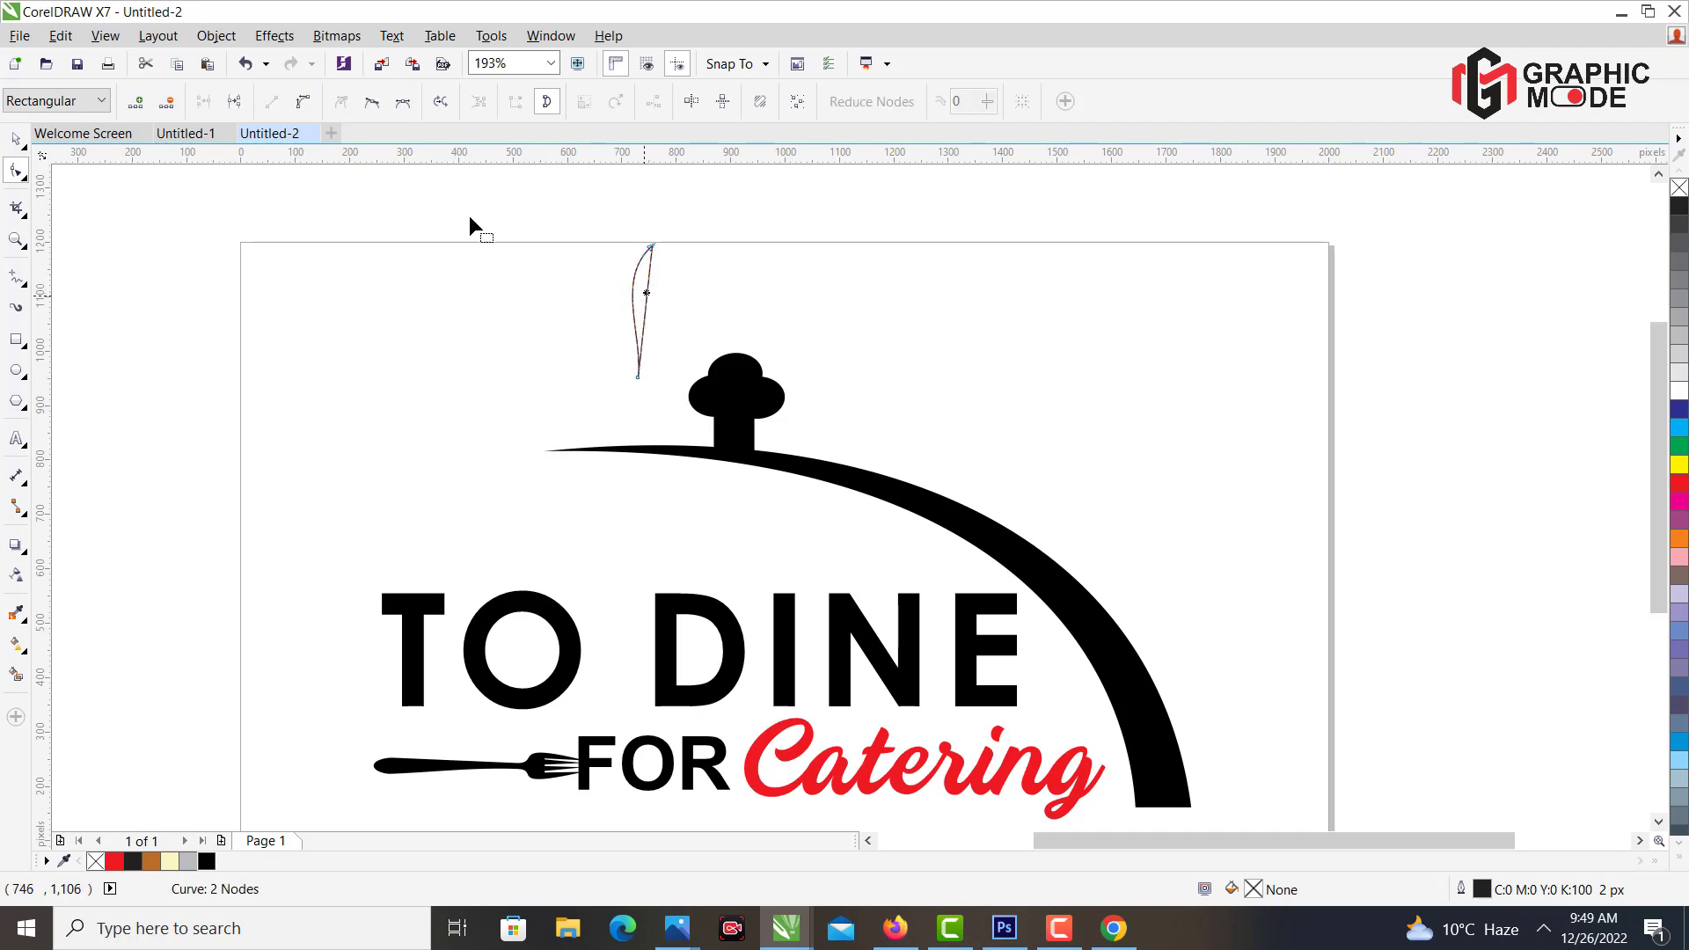
click(303, 101)
drag(649, 283, 664, 356)
click(658, 331)
click(638, 378)
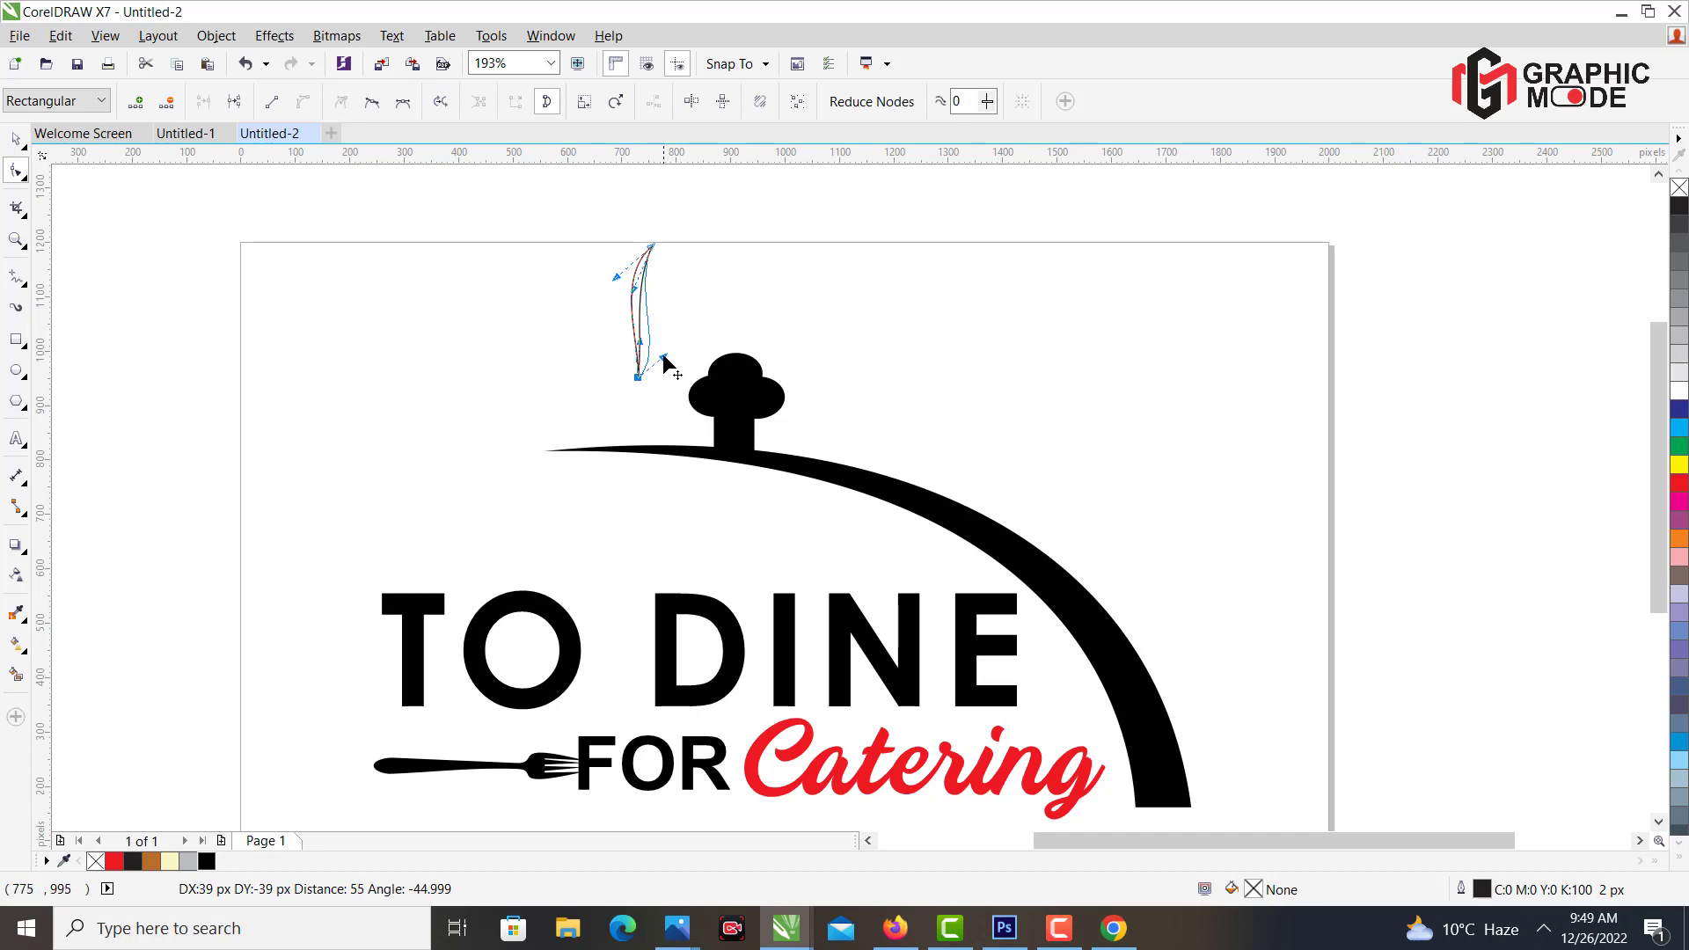
click(308, 201)
Fill the wisp red without an outline and duplicate it into three staggered steam wisps above the chef-hat shape.
key(space)
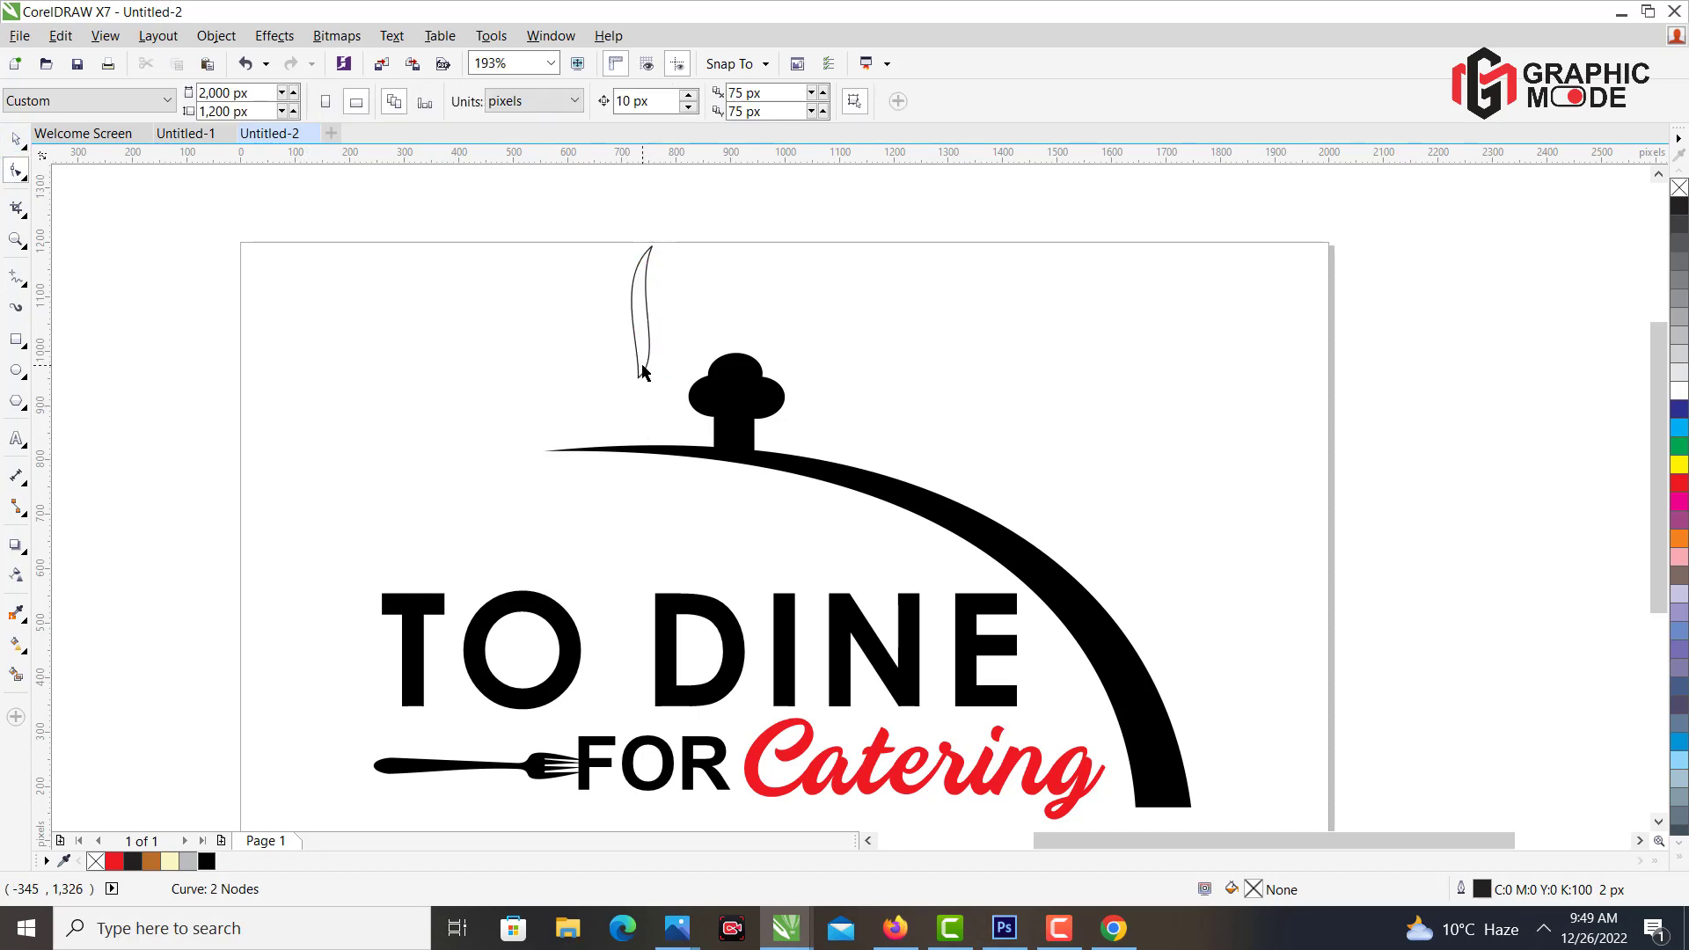
click(111, 866)
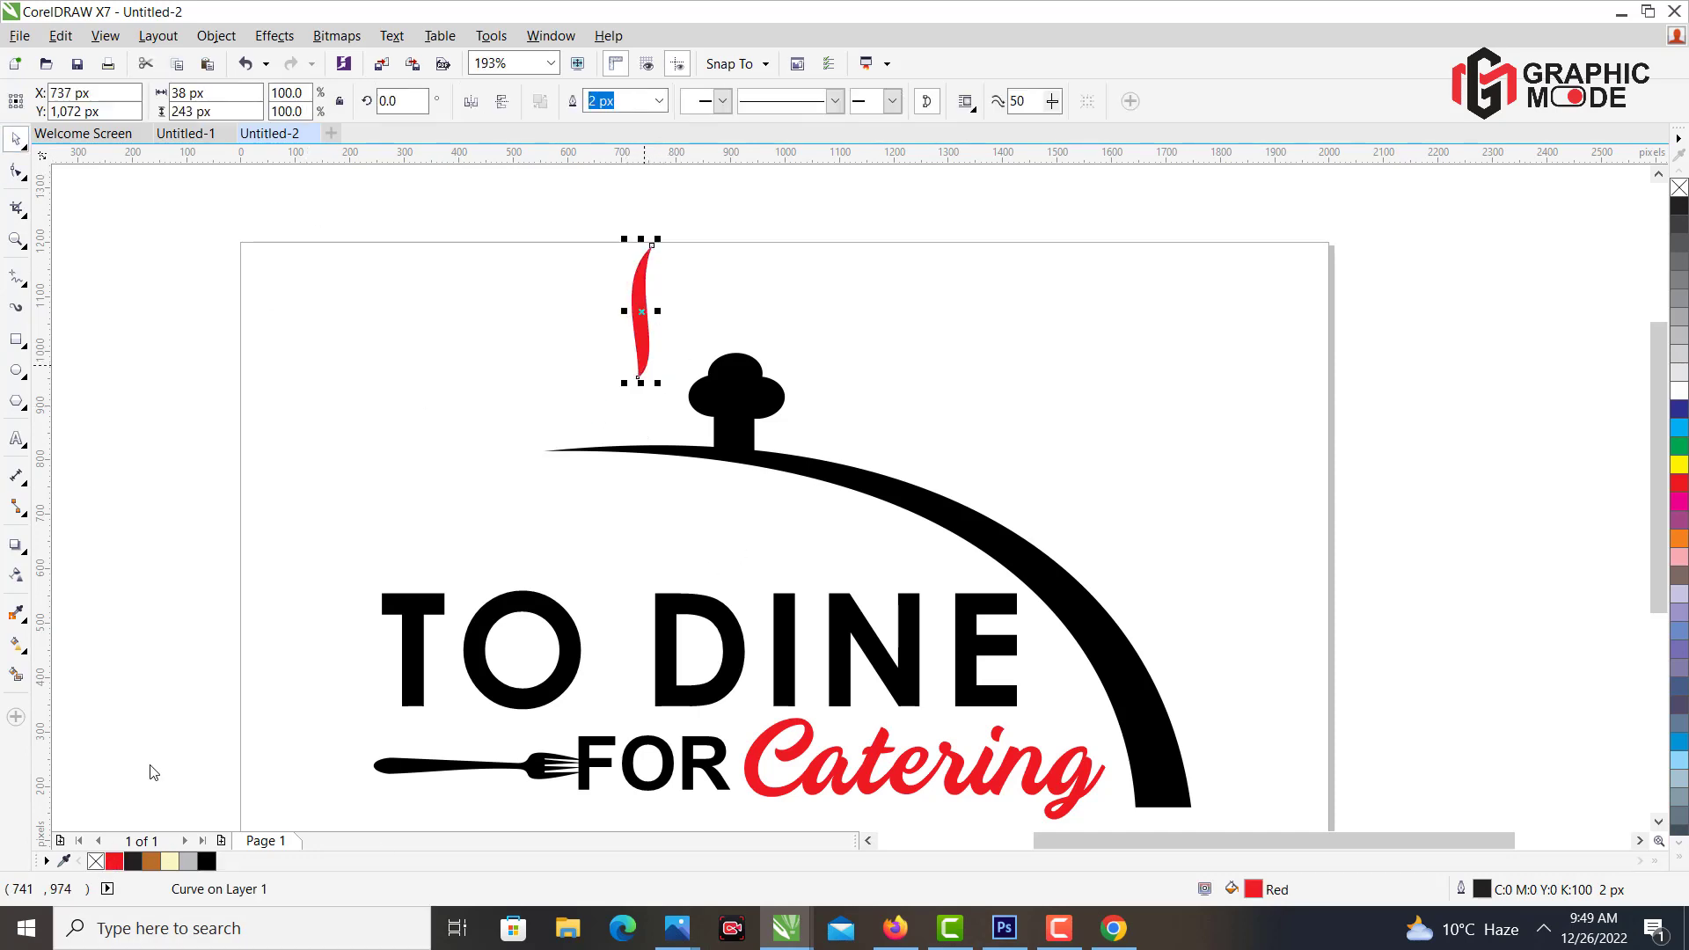
drag(640, 315, 779, 275)
right_click(716, 271)
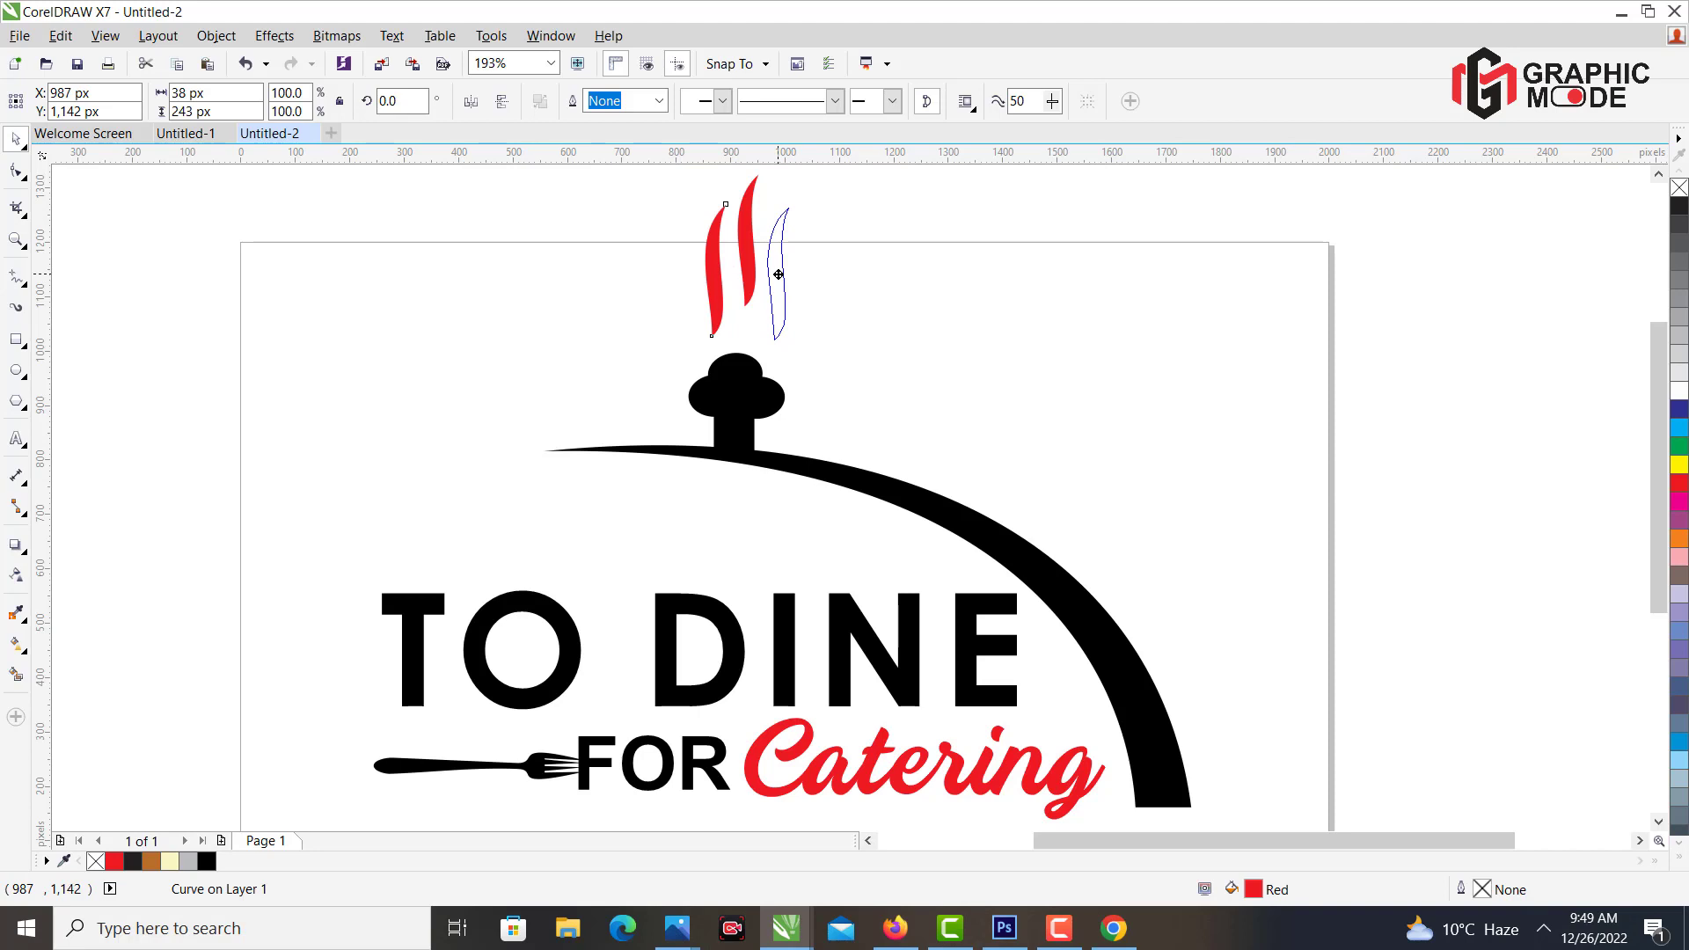
right_click(778, 274)
Select the three steam wisps and nudge them 20 px left to center them over the chef-hat shape.
drag(597, 367, 862, 238)
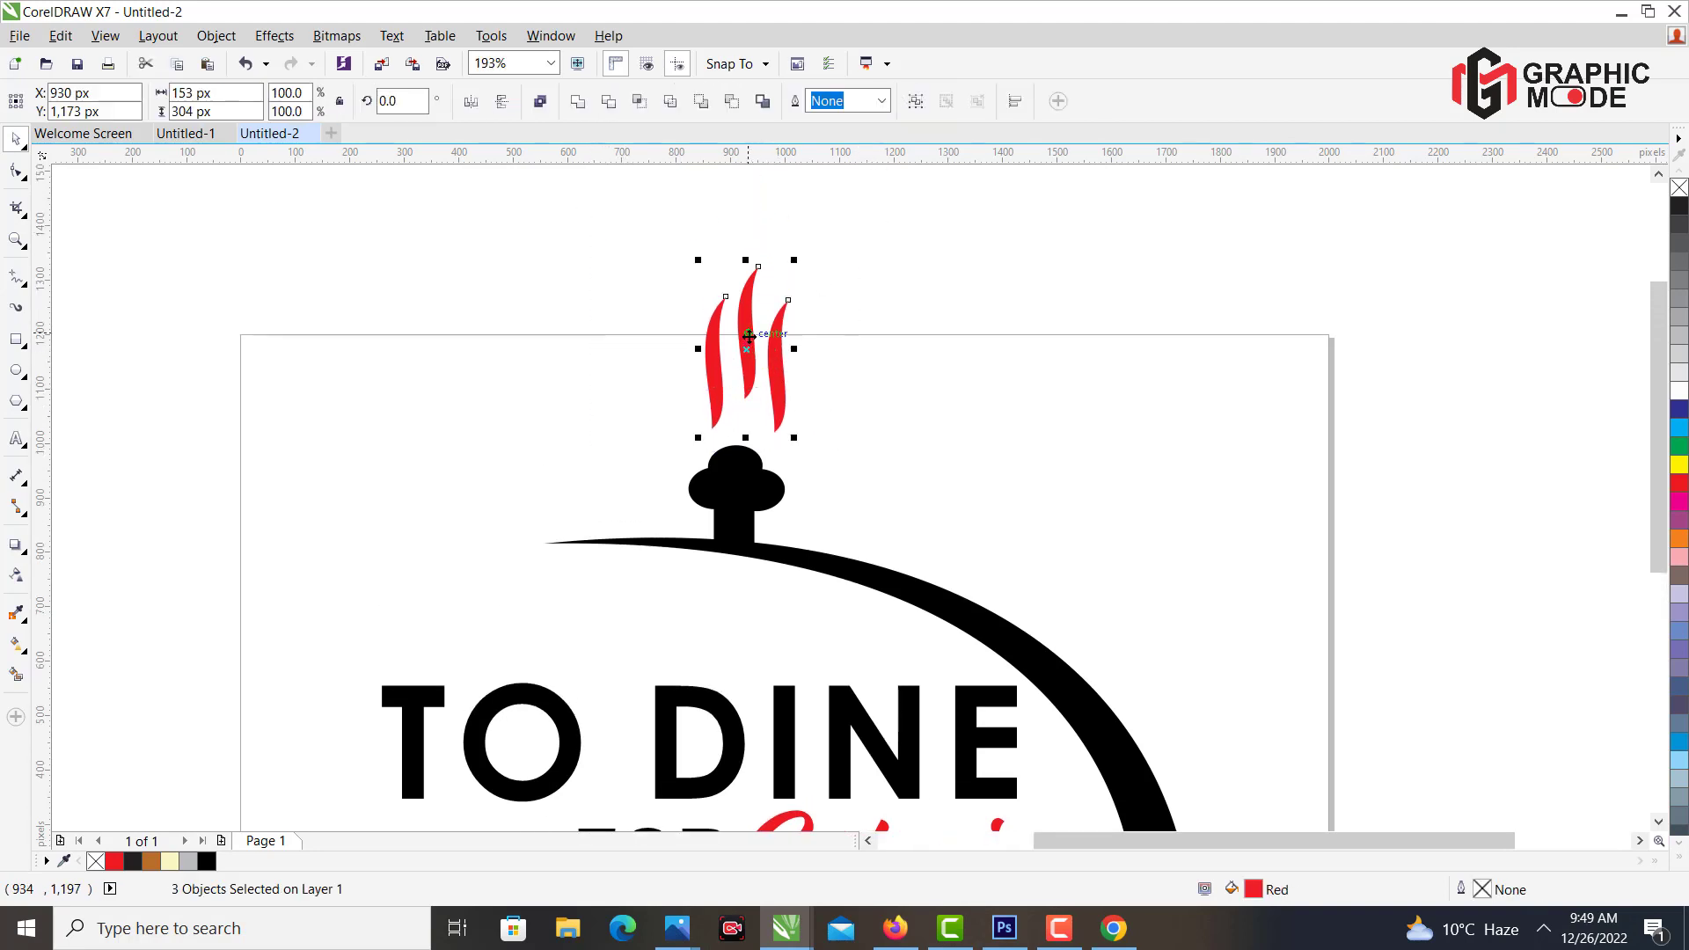
key(Left)
key(Left)
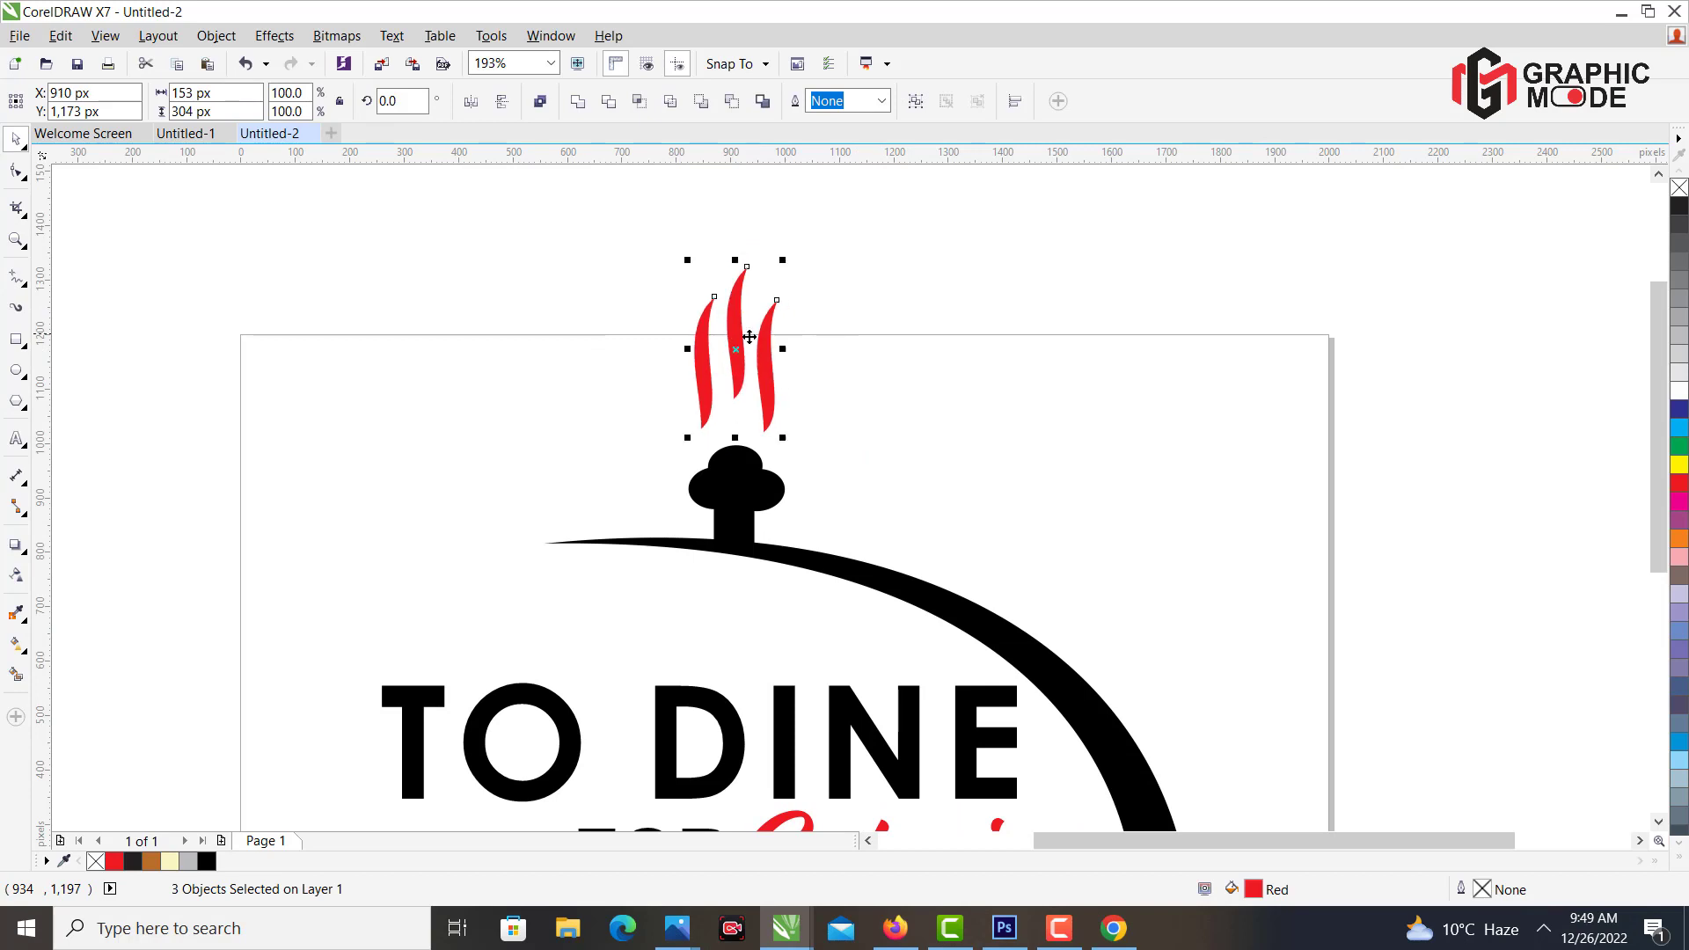
click(910, 400)
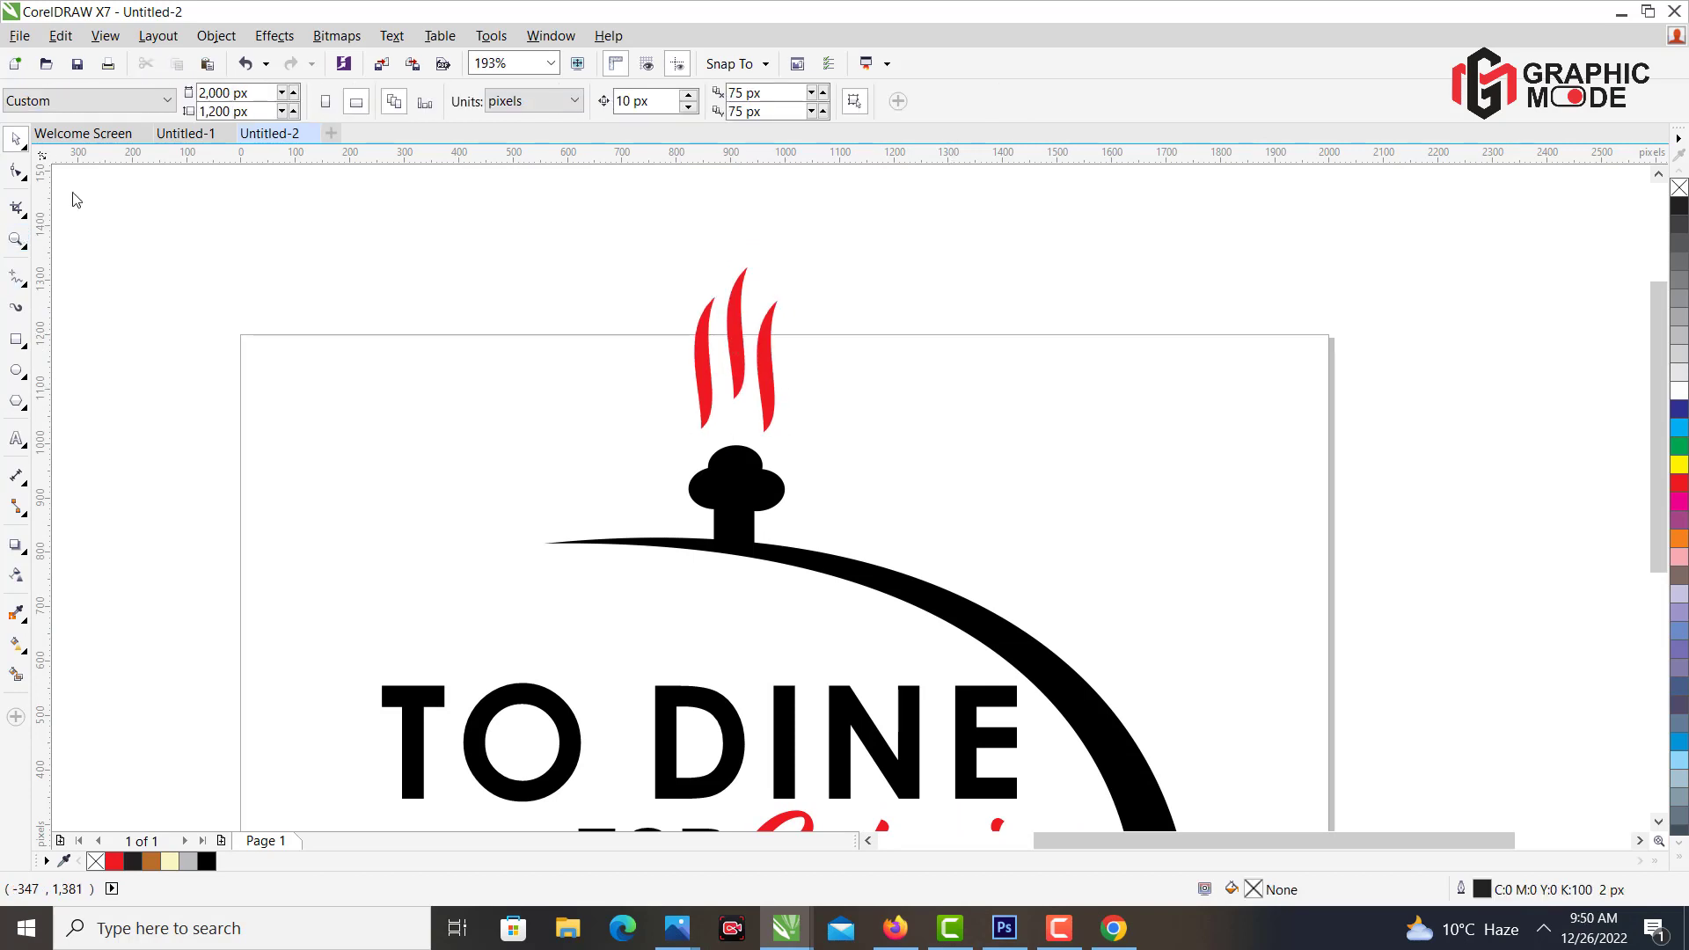
Scale the two outer steam wisps down to about 210 px high and nudge them left around the middle wisp.
click(16, 241)
click(150, 101)
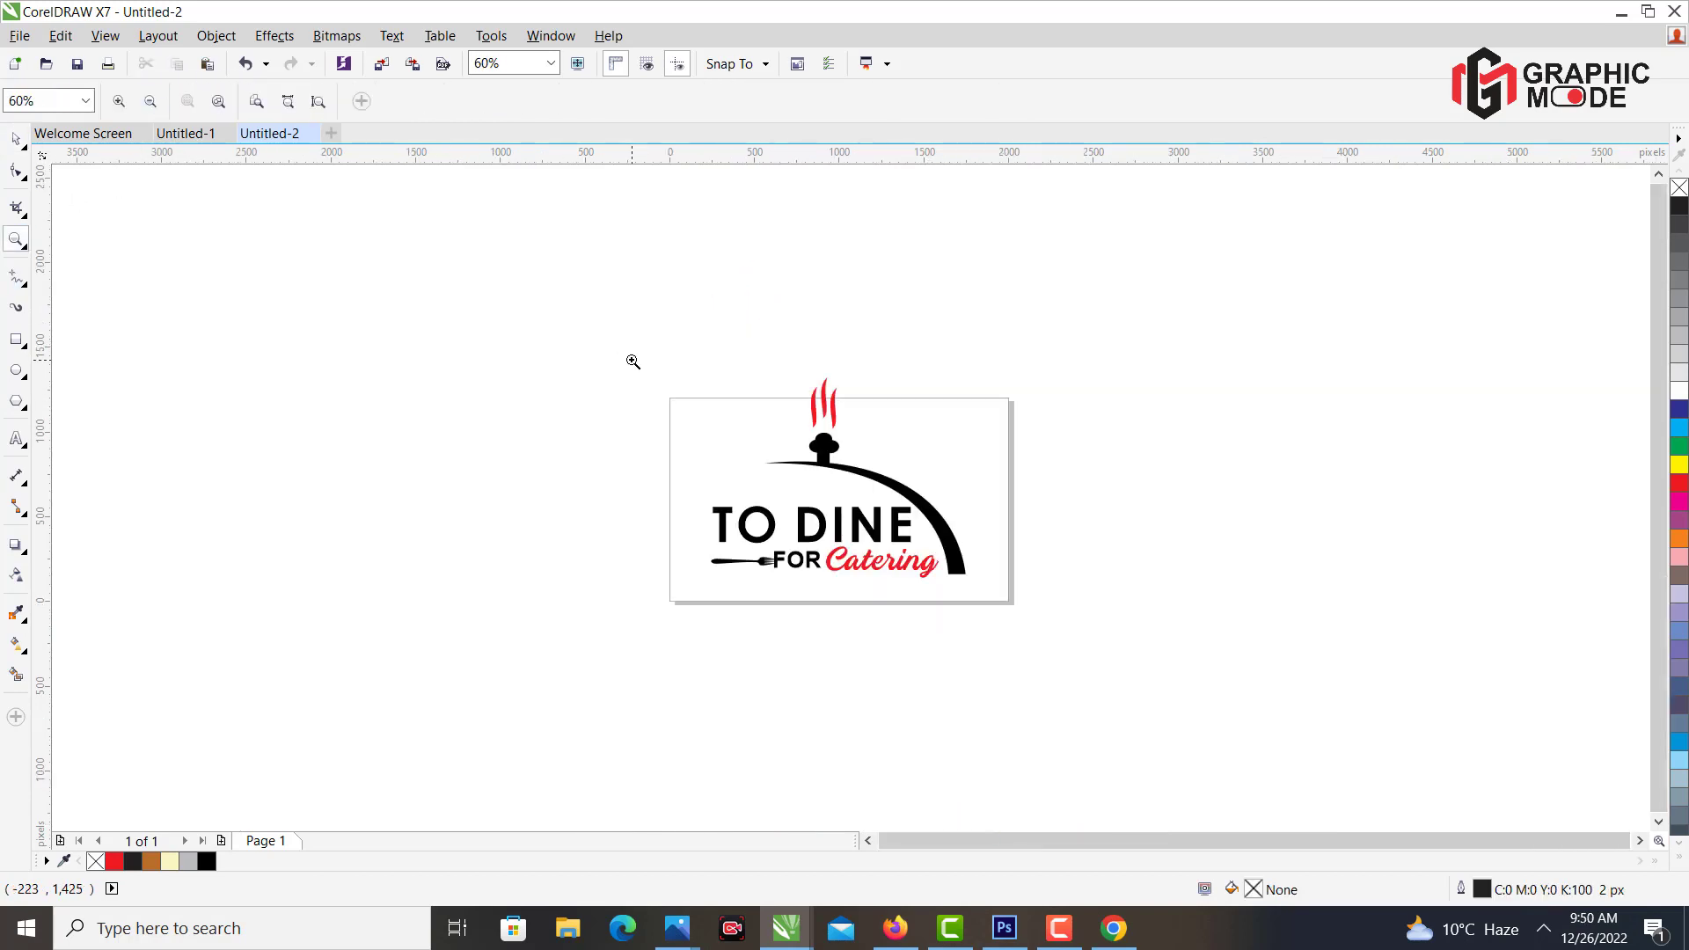
drag(647, 346, 1045, 642)
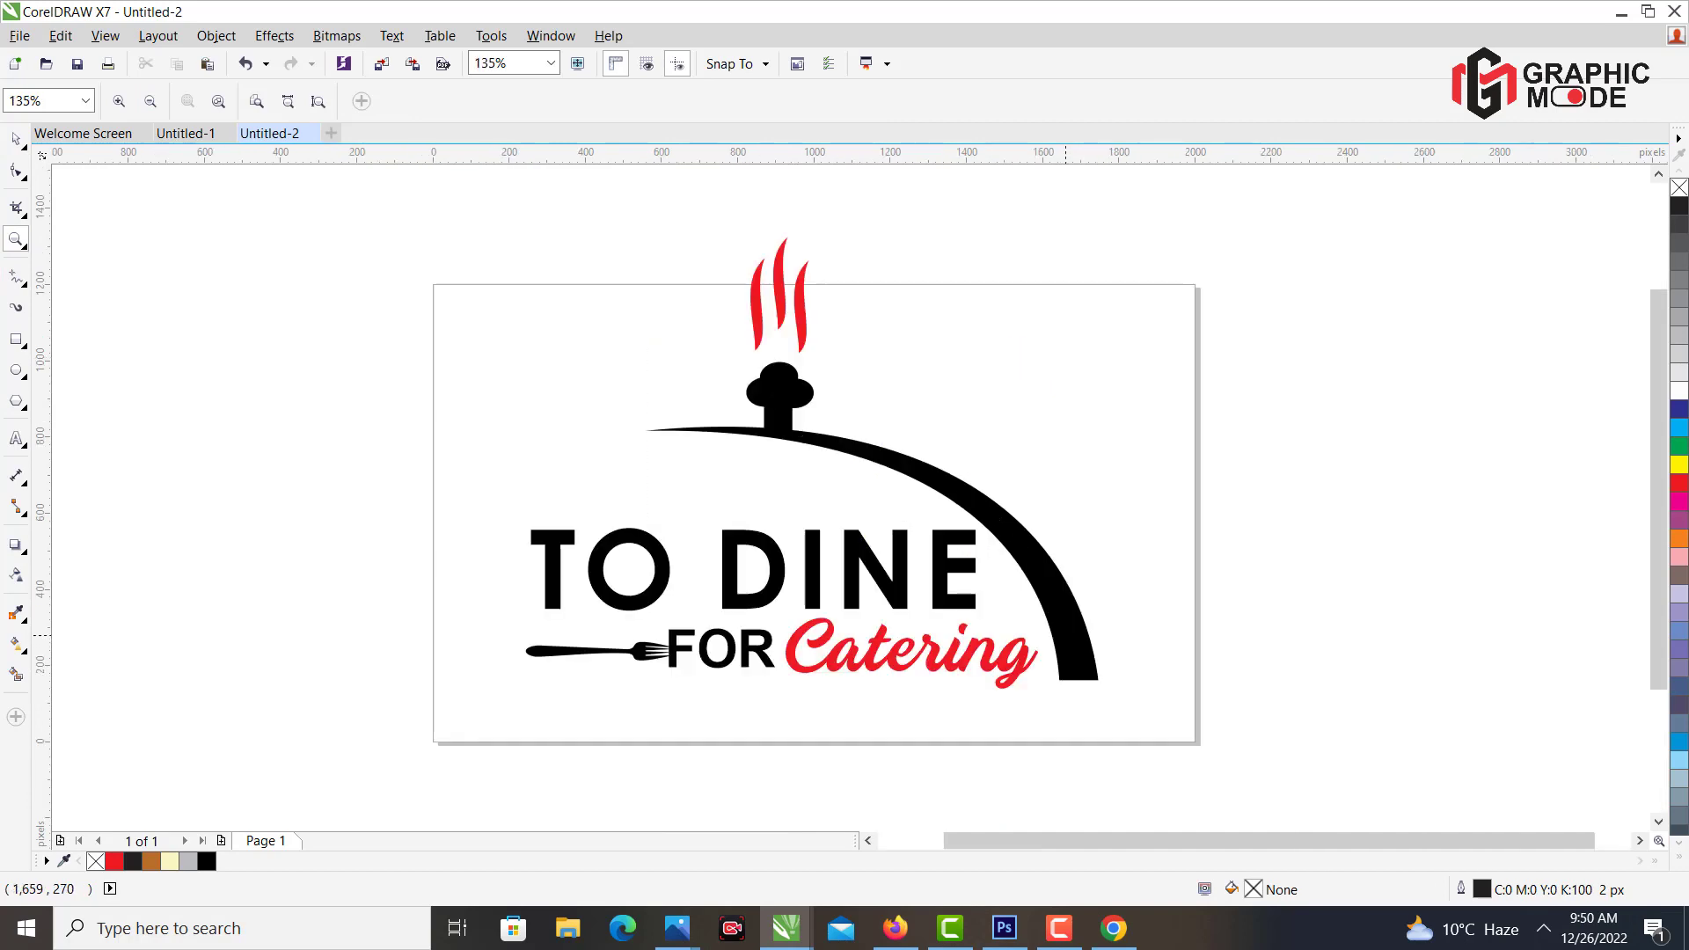
click(15, 141)
click(754, 331)
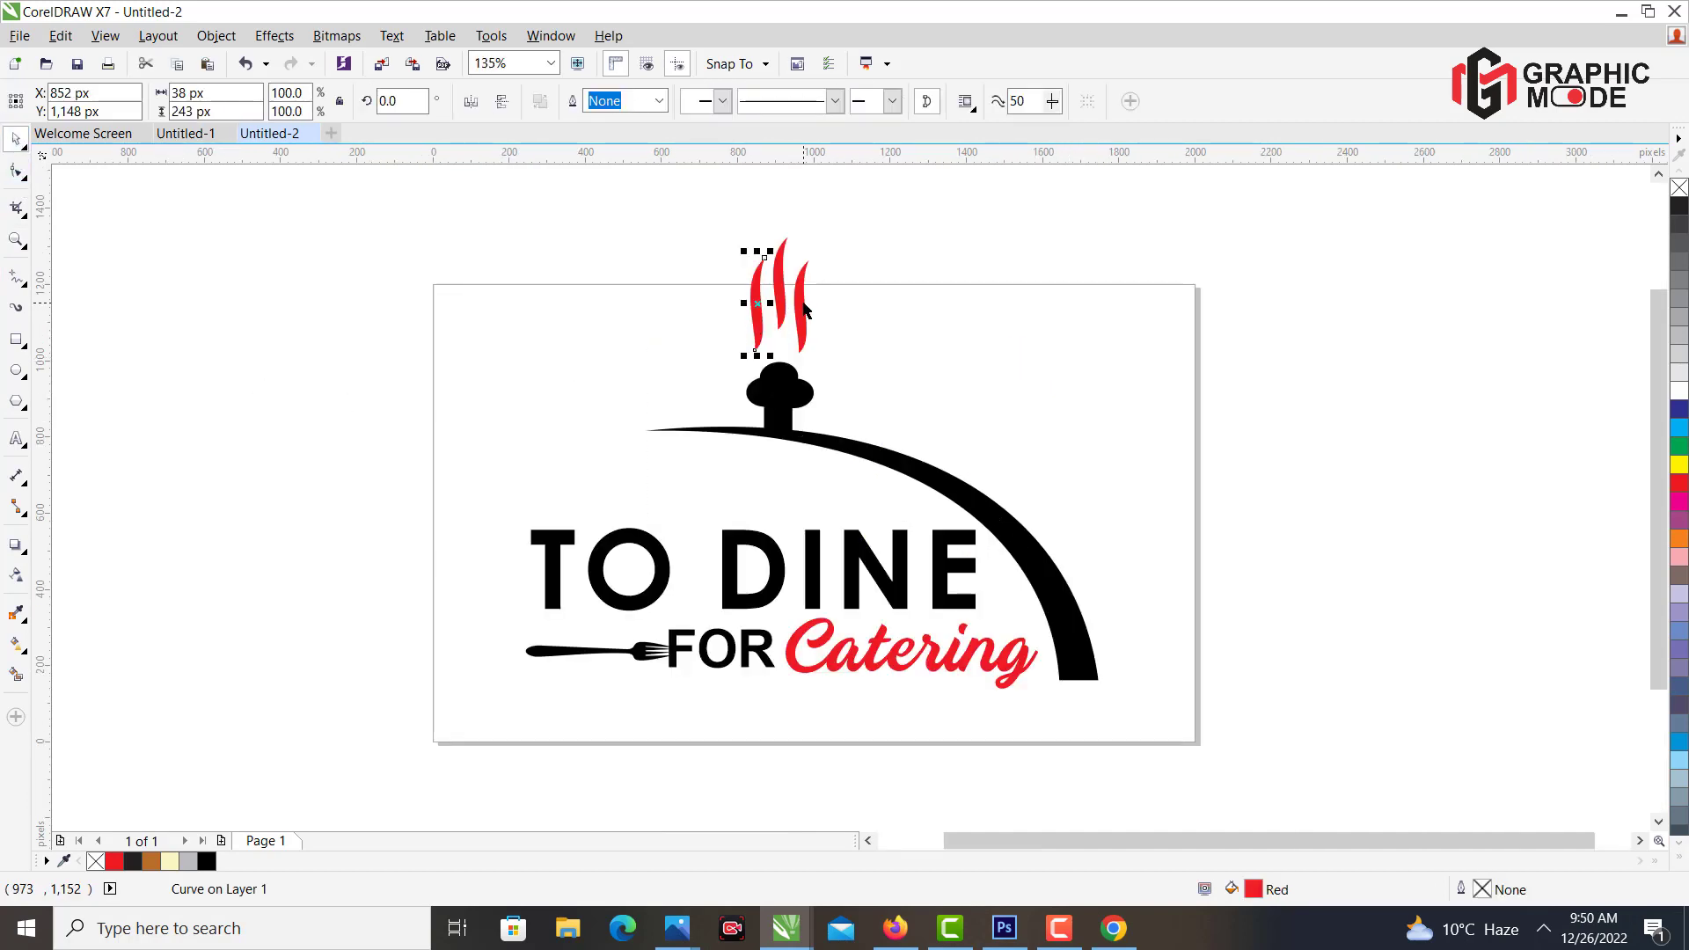
shift+click(806, 307)
drag(810, 264, 843, 292)
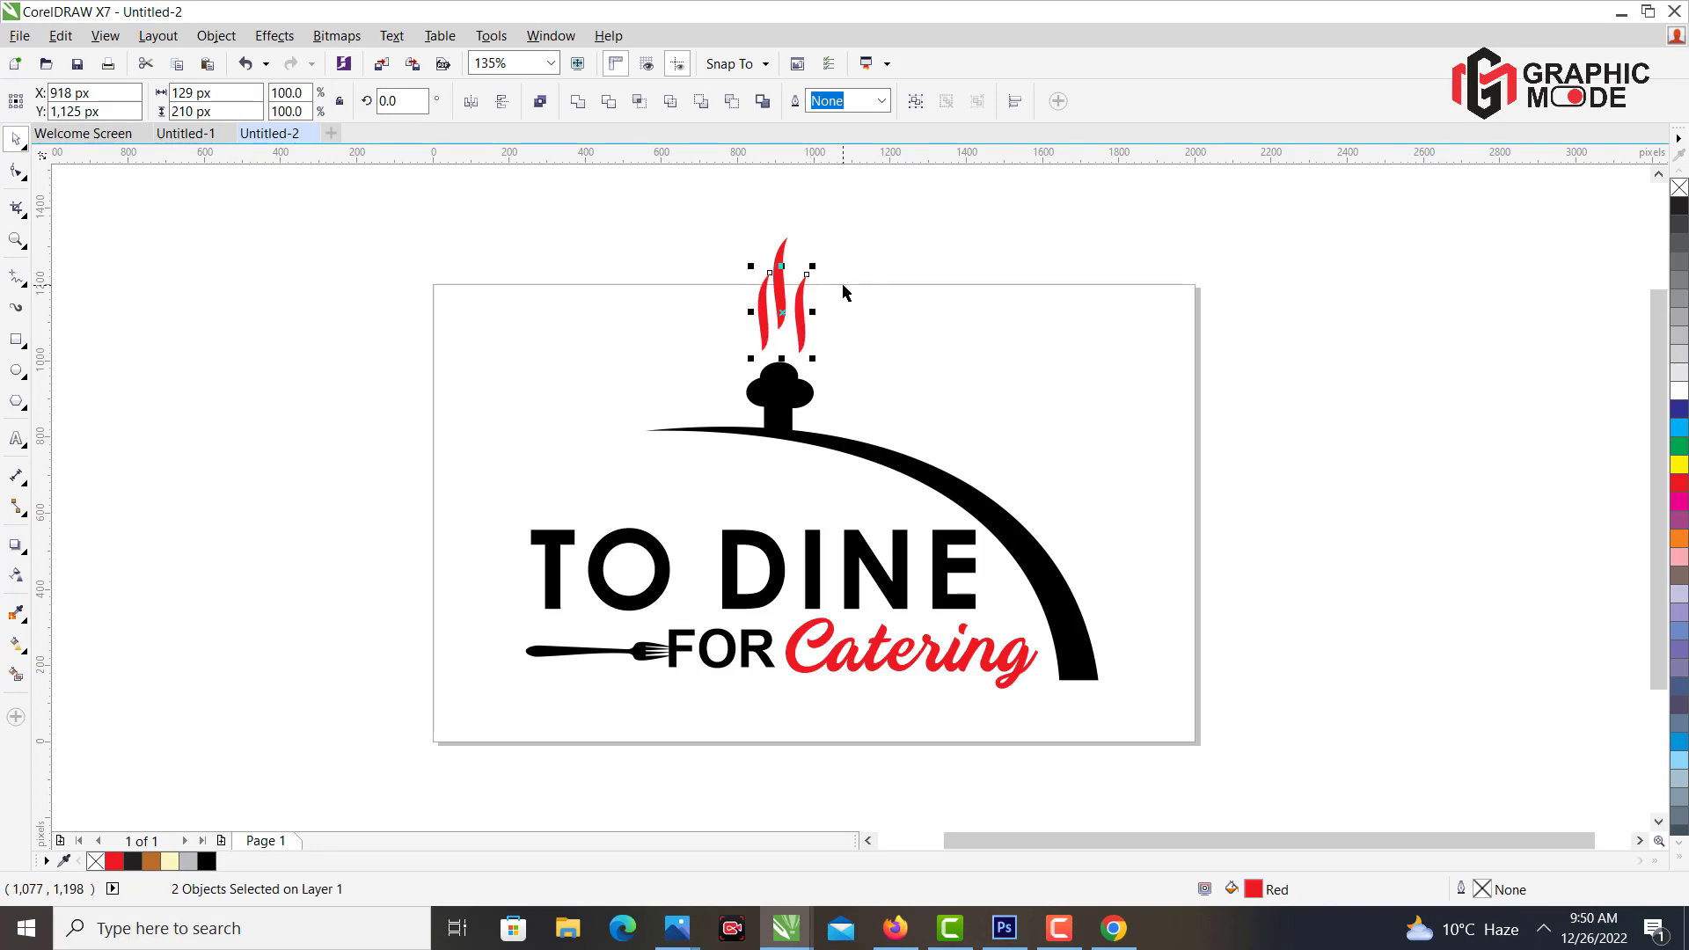
key(Left)
click(925, 288)
Select the whole logo and scale it down to sit near the middle of the page.
drag(656, 207, 883, 381)
drag(461, 173, 1148, 748)
drag(1105, 230, 977, 286)
Select the TO DINE, FOR and Catering text with the fork and nudge them slightly down.
drag(544, 615, 971, 476)
key(Down)
key(Down)
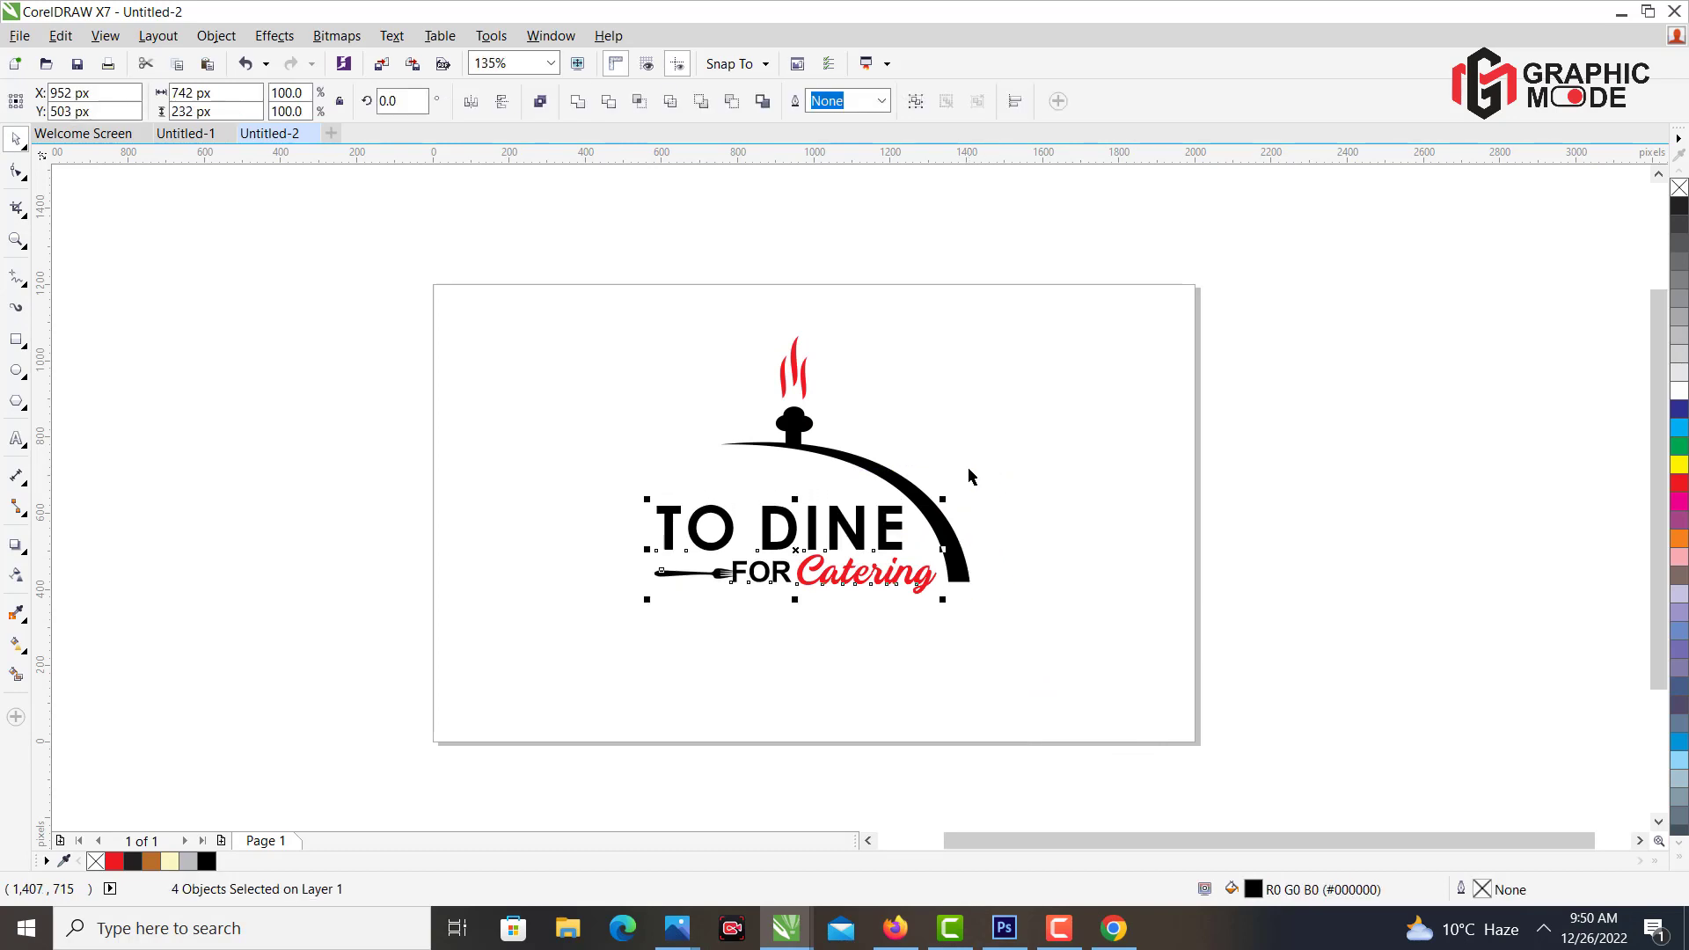
click(283, 393)
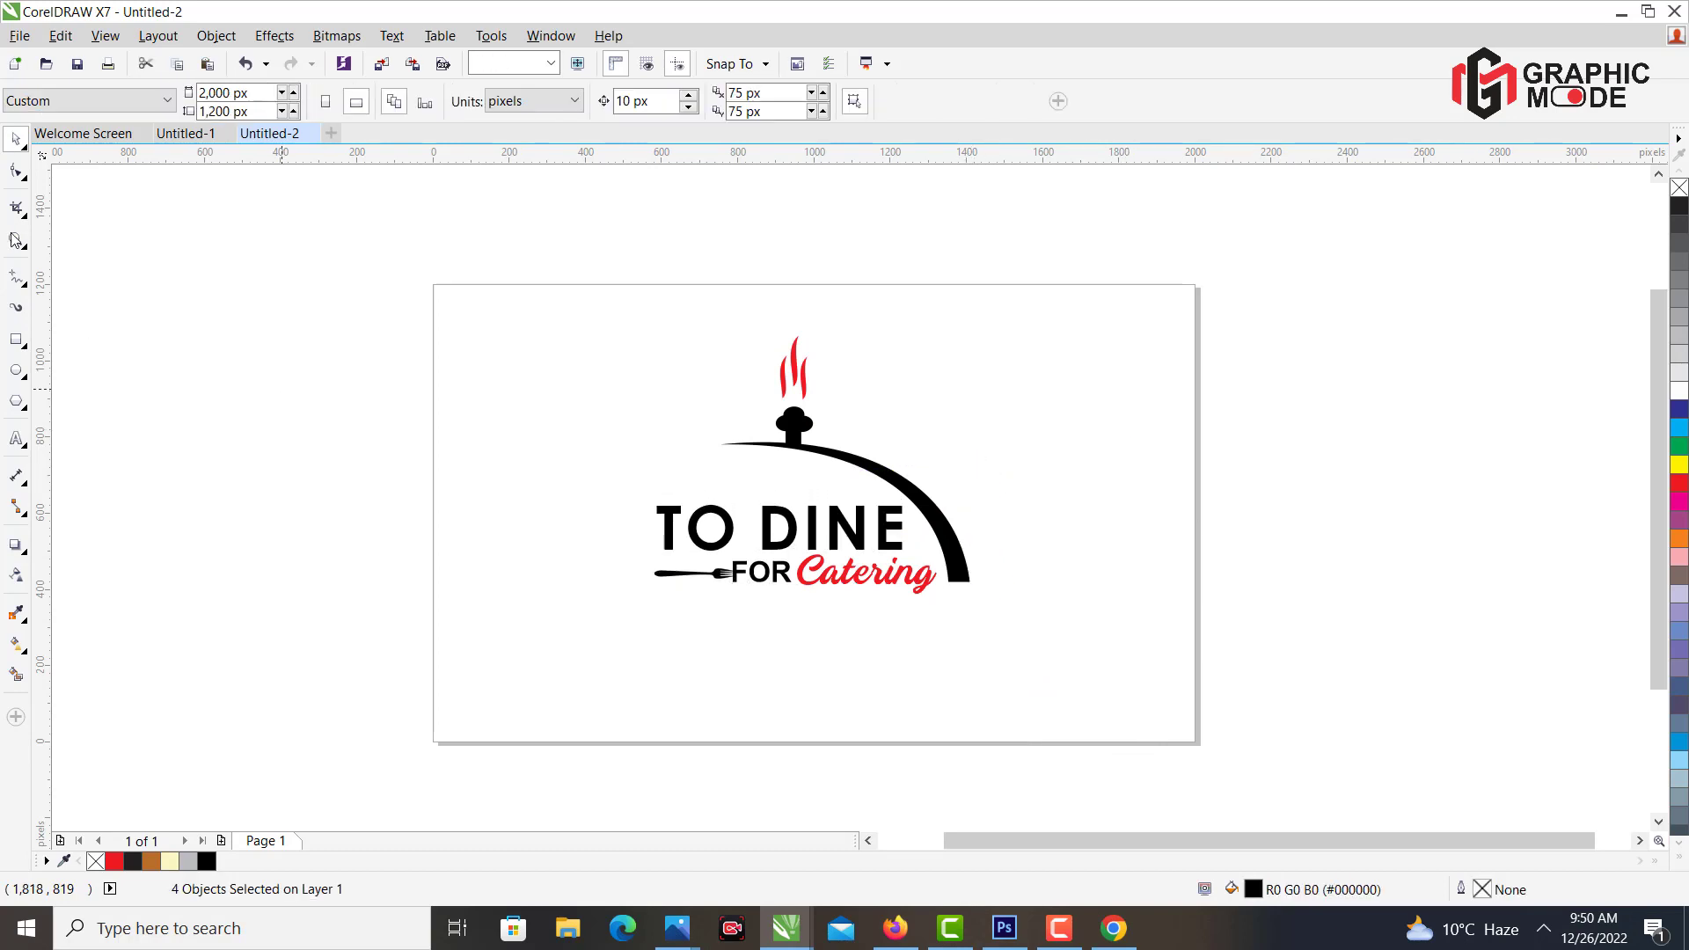
Fill the arc shape, the TO DINE and FOR text, and the fork with 60% Black.
click(15, 238)
key(space)
click(948, 538)
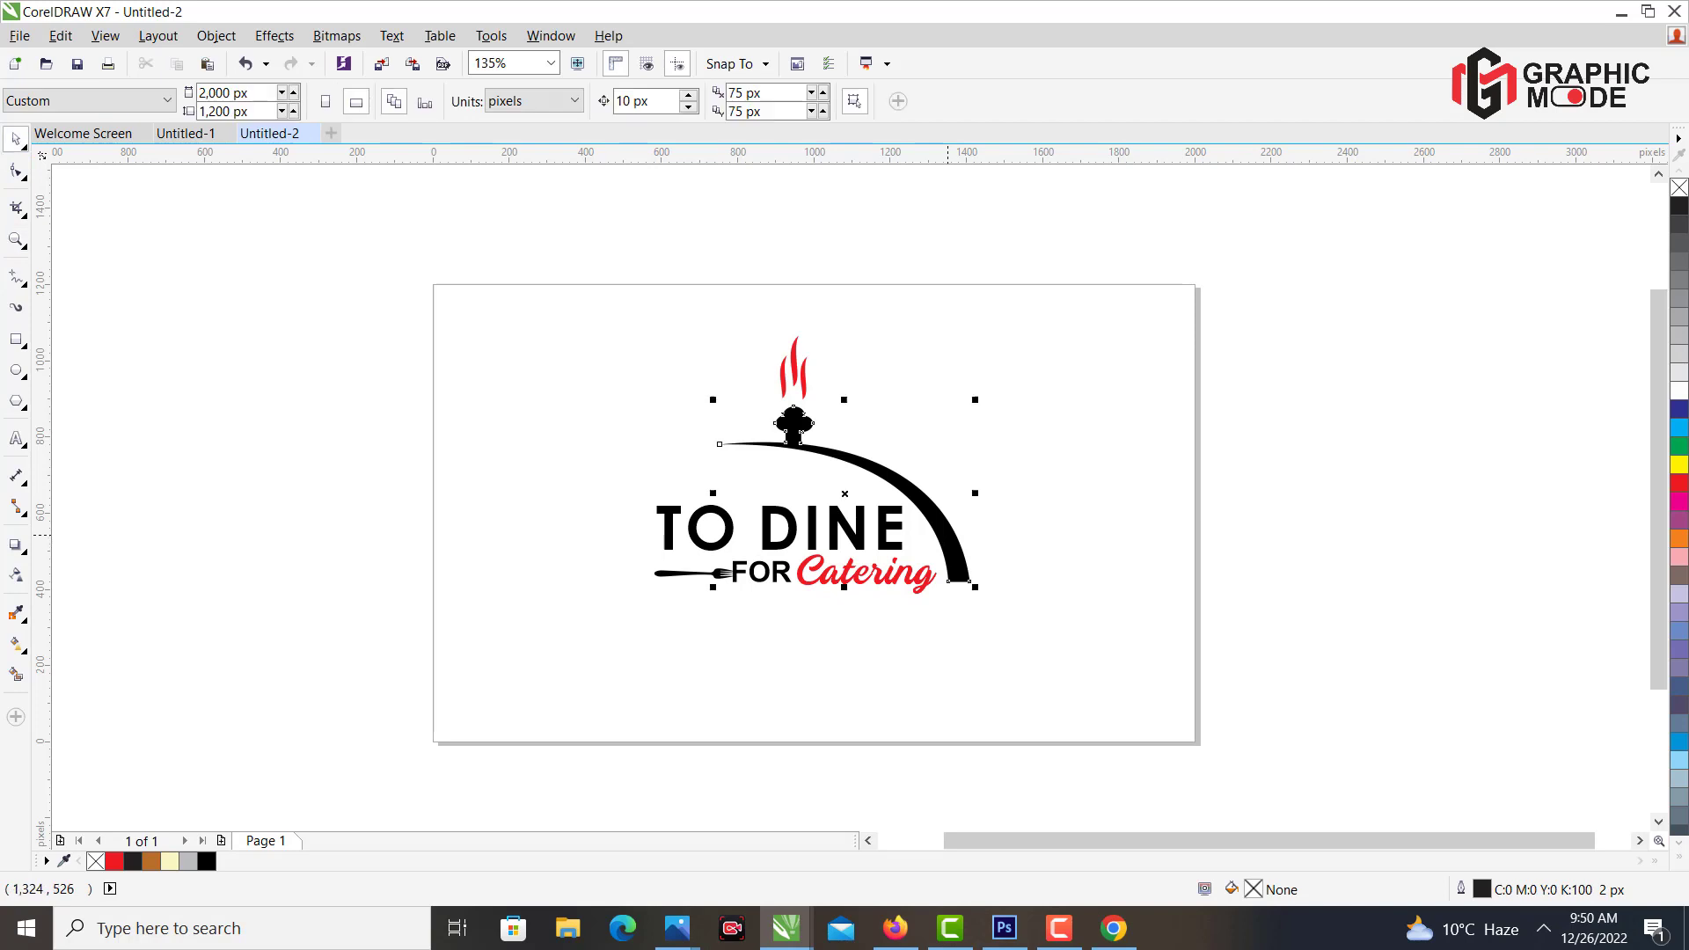
click(1680, 280)
drag(559, 494, 932, 554)
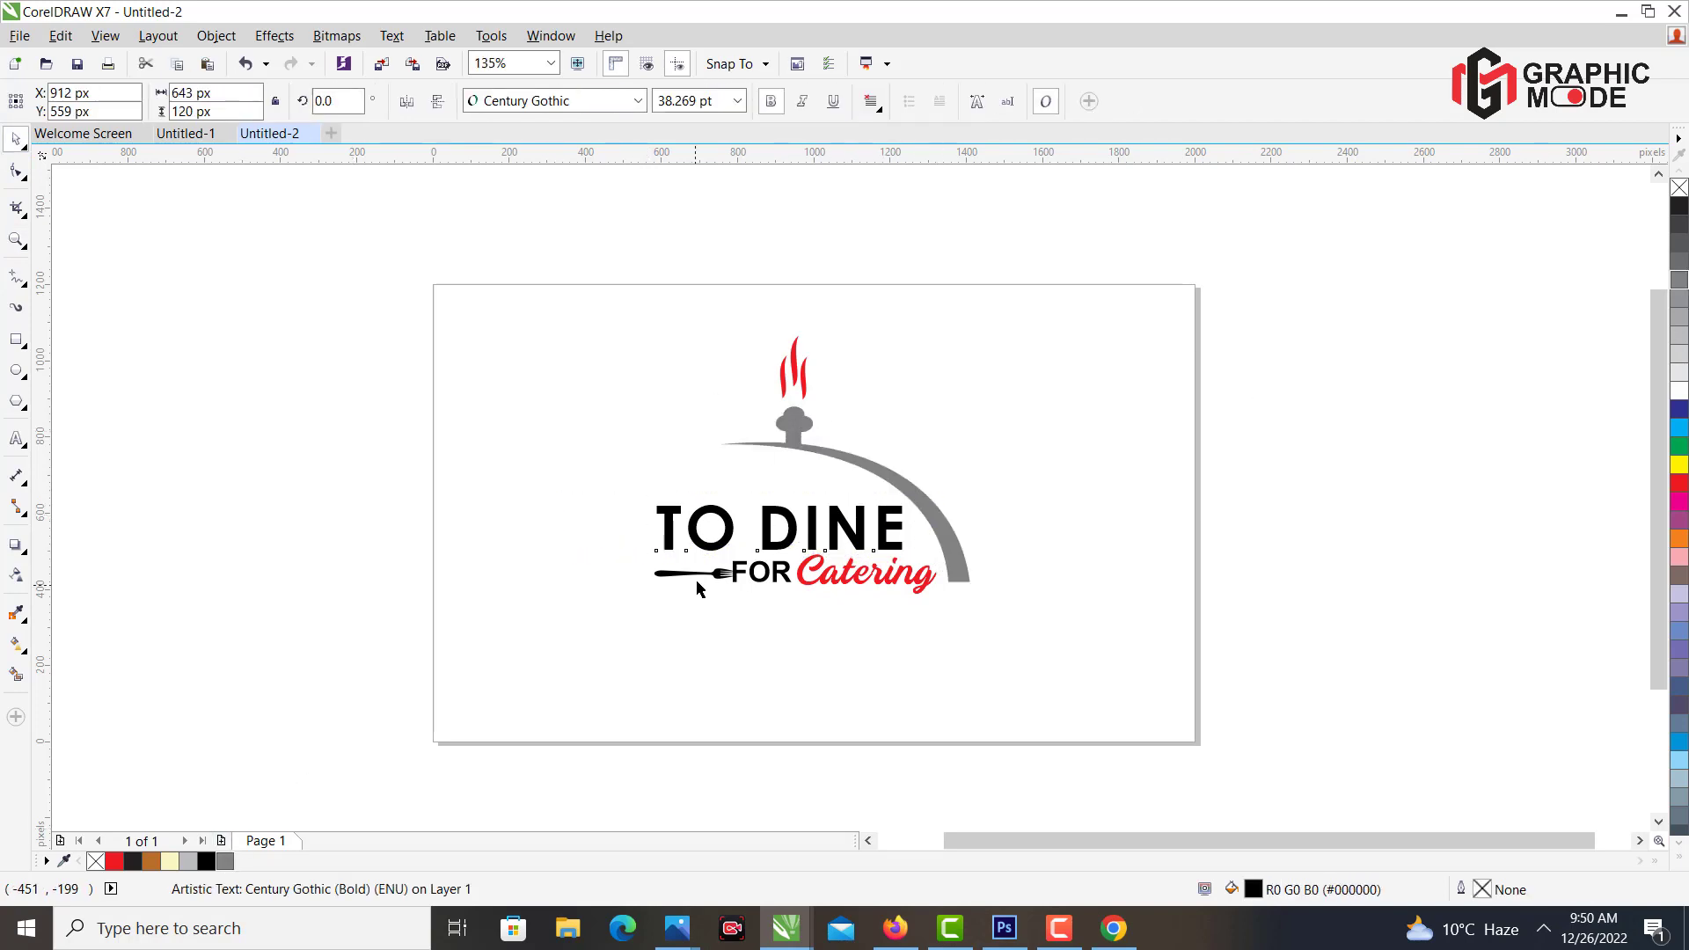
drag(603, 608, 797, 559)
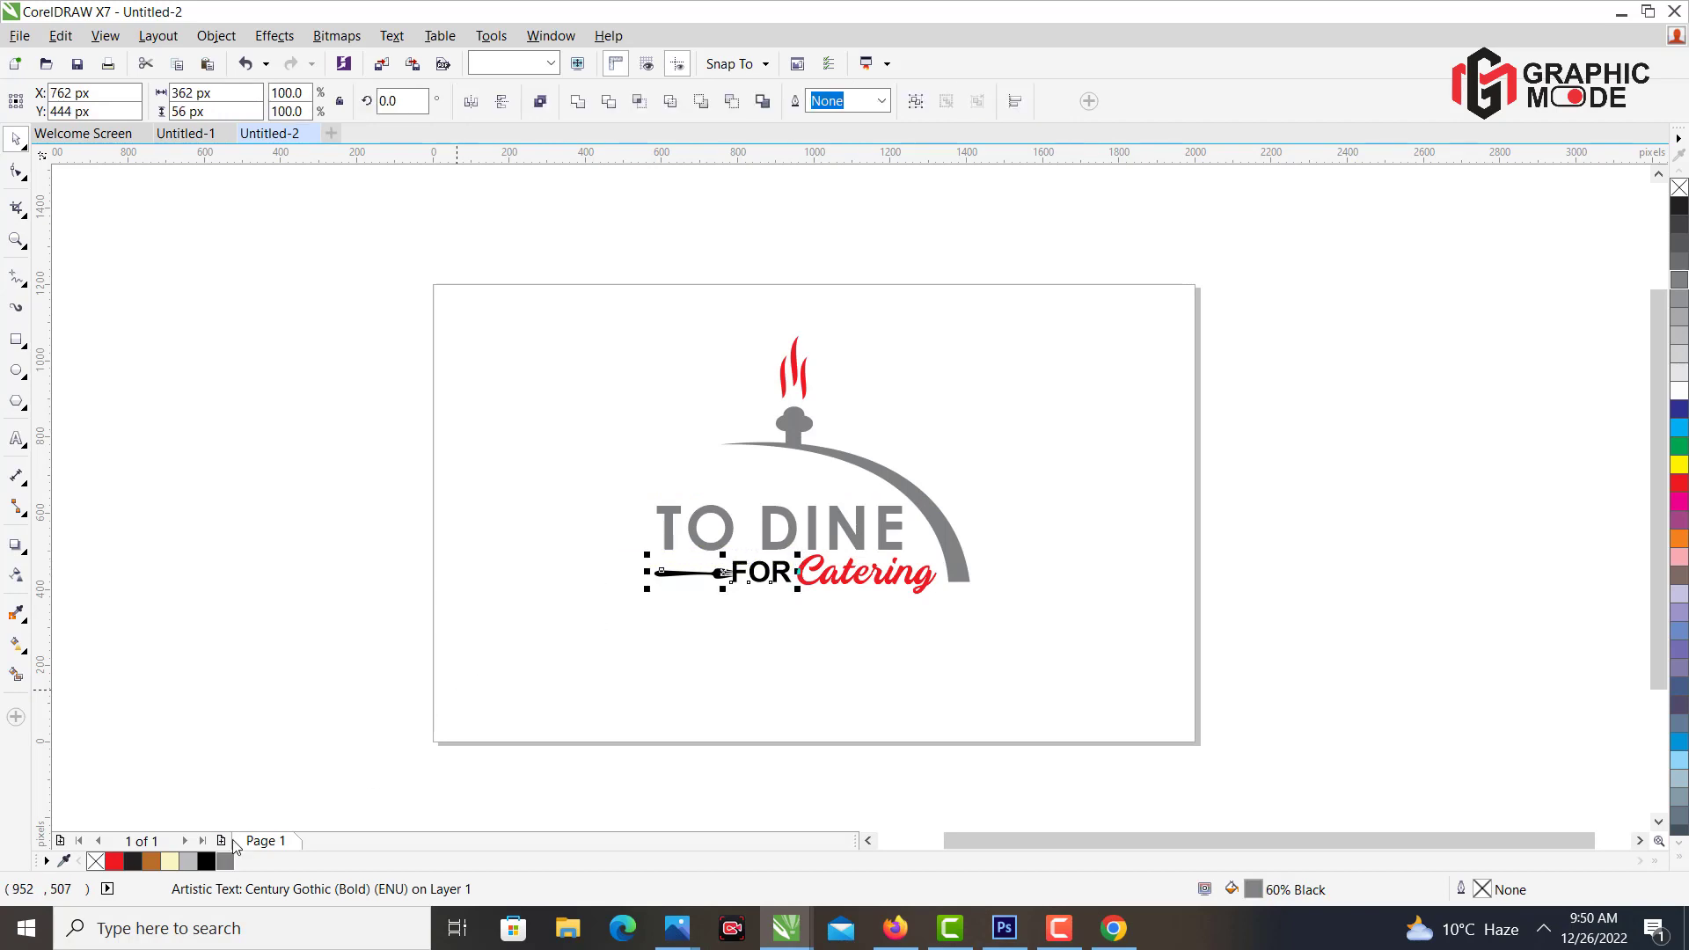
click(226, 861)
click(71, 476)
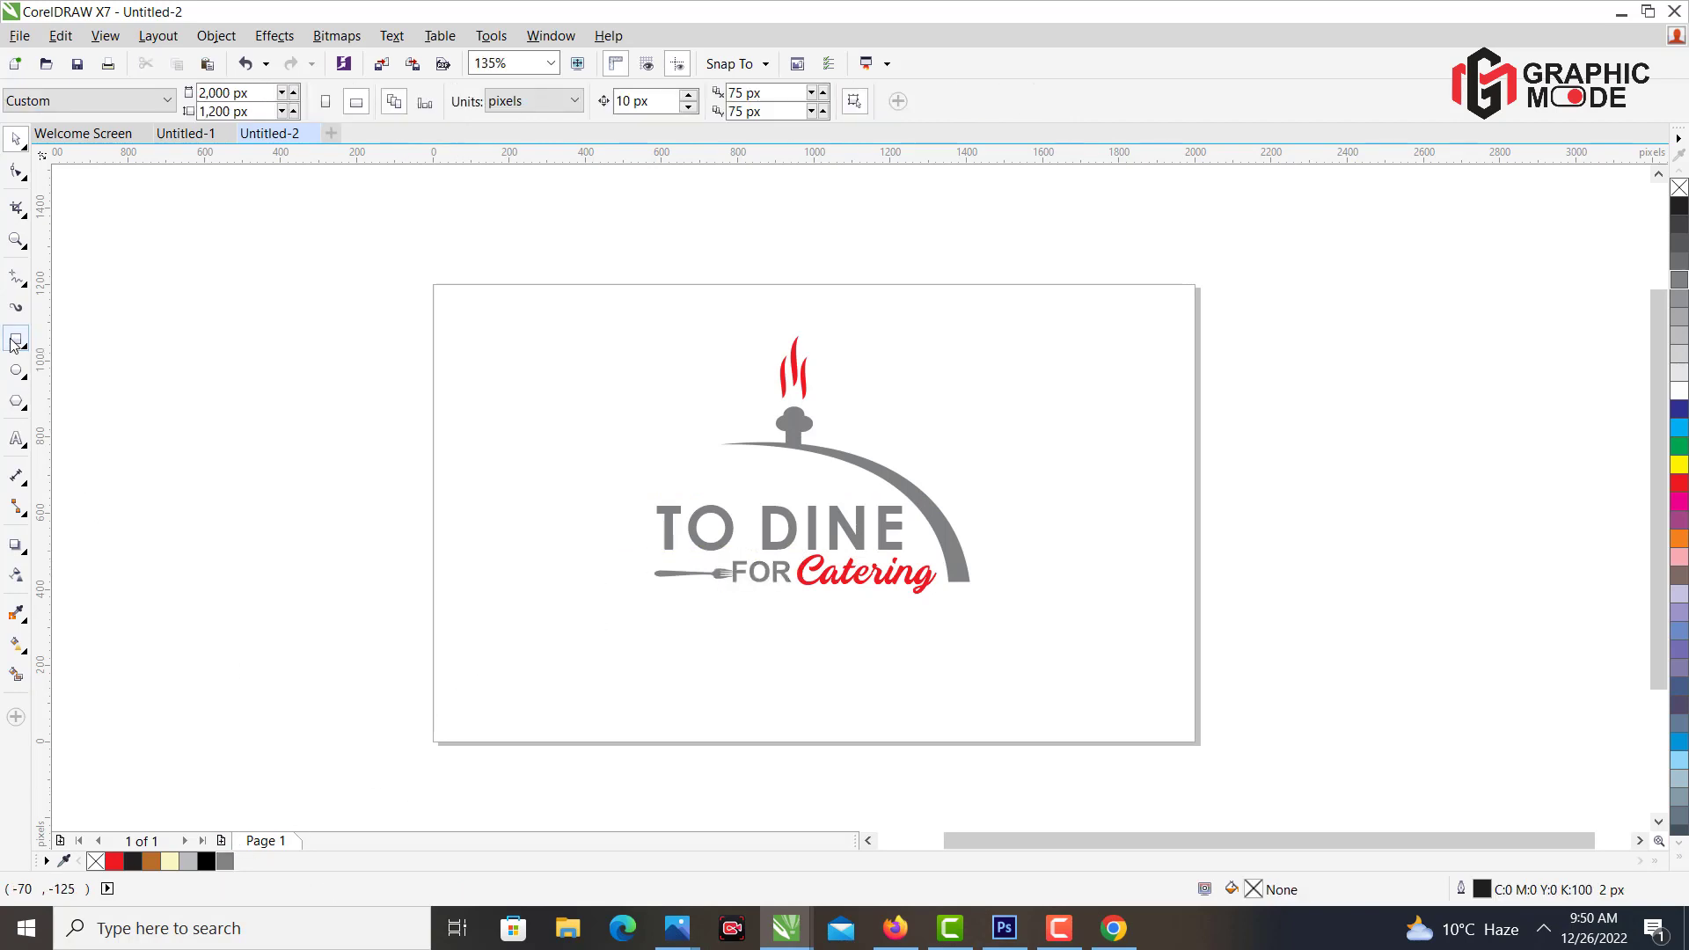
Add a page-sized rectangle behind the logo and fill it black.
double_click(12, 343)
key(z)
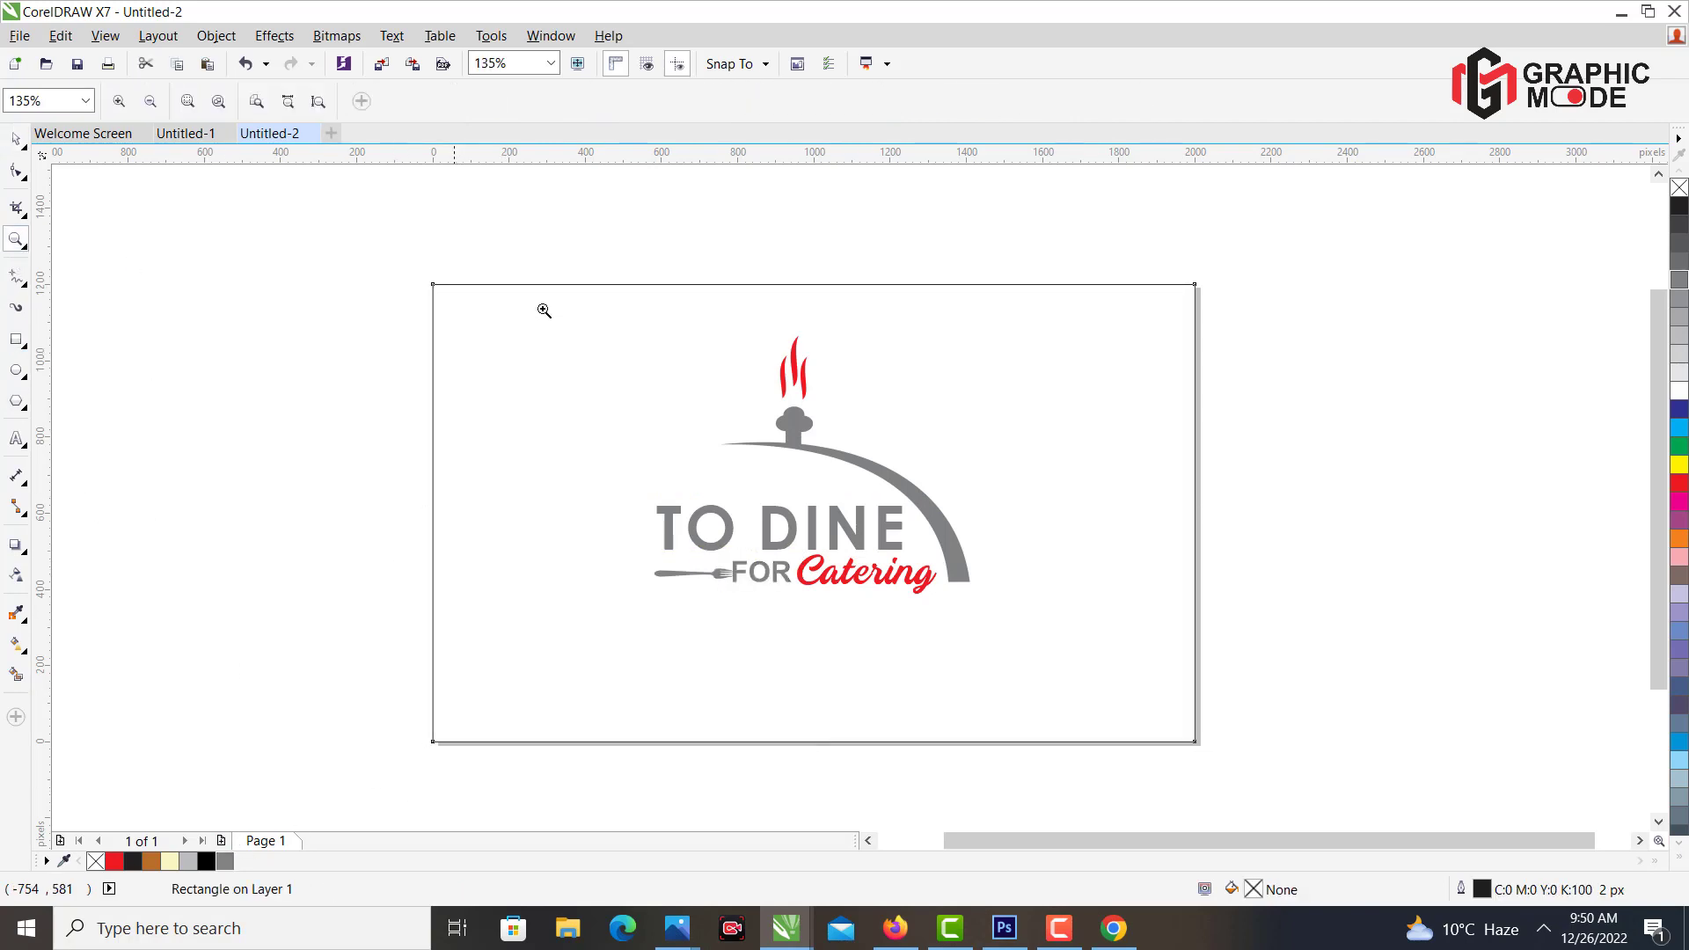
drag(584, 278, 1102, 706)
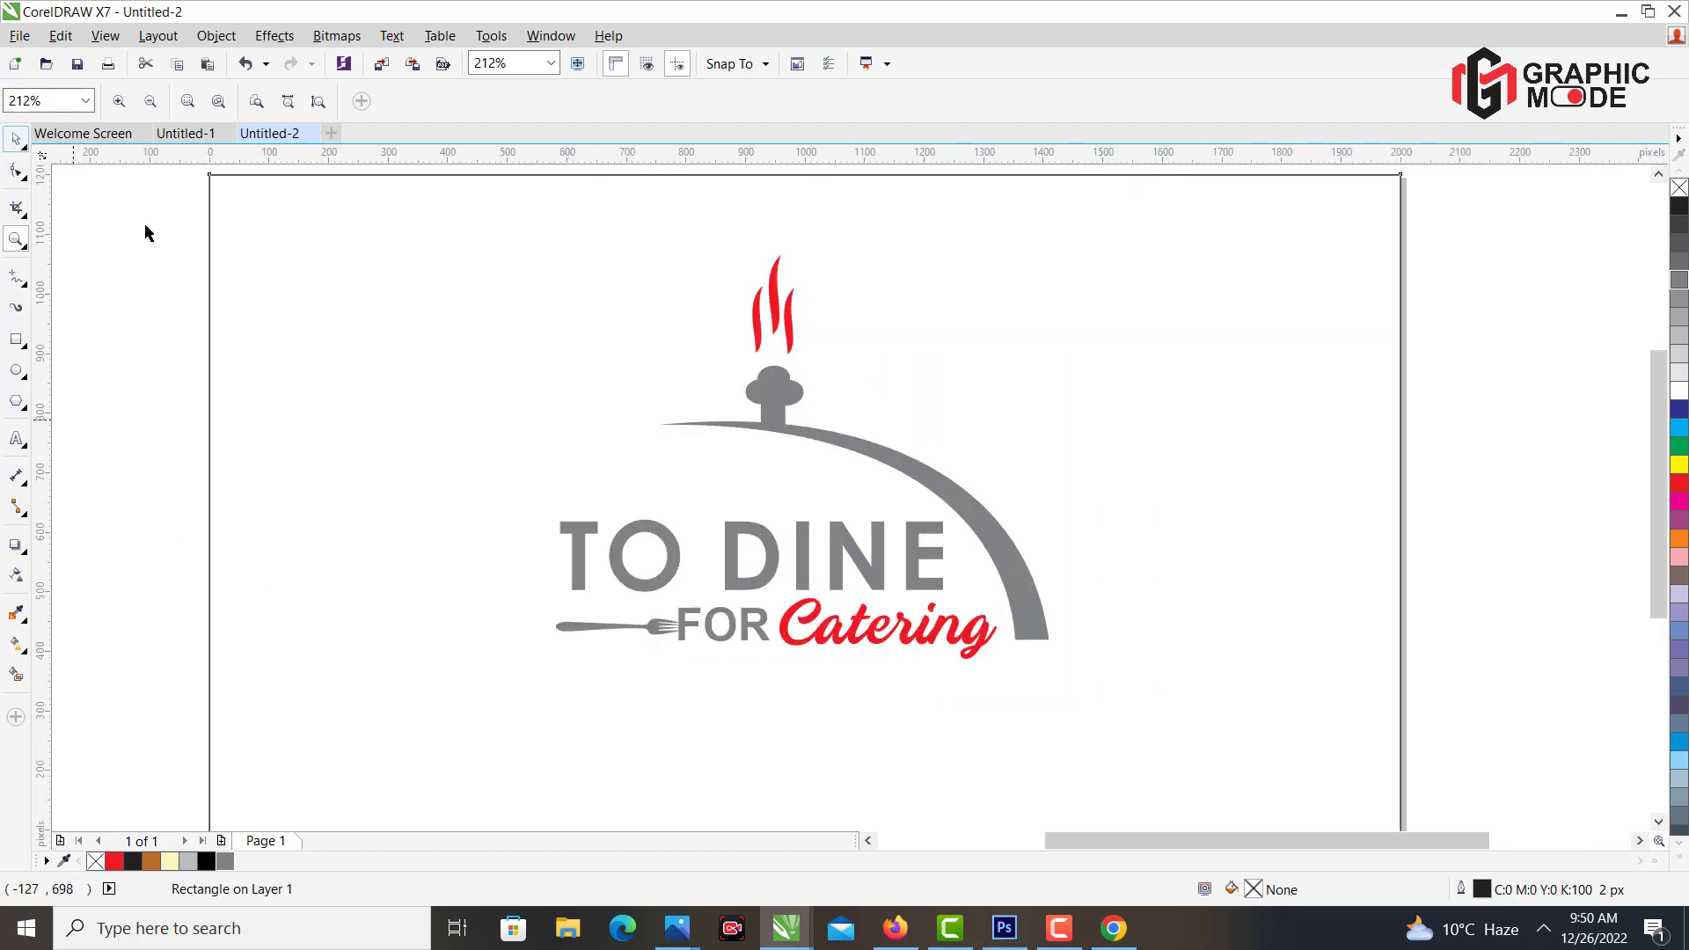
click(15, 139)
click(207, 861)
click(76, 651)
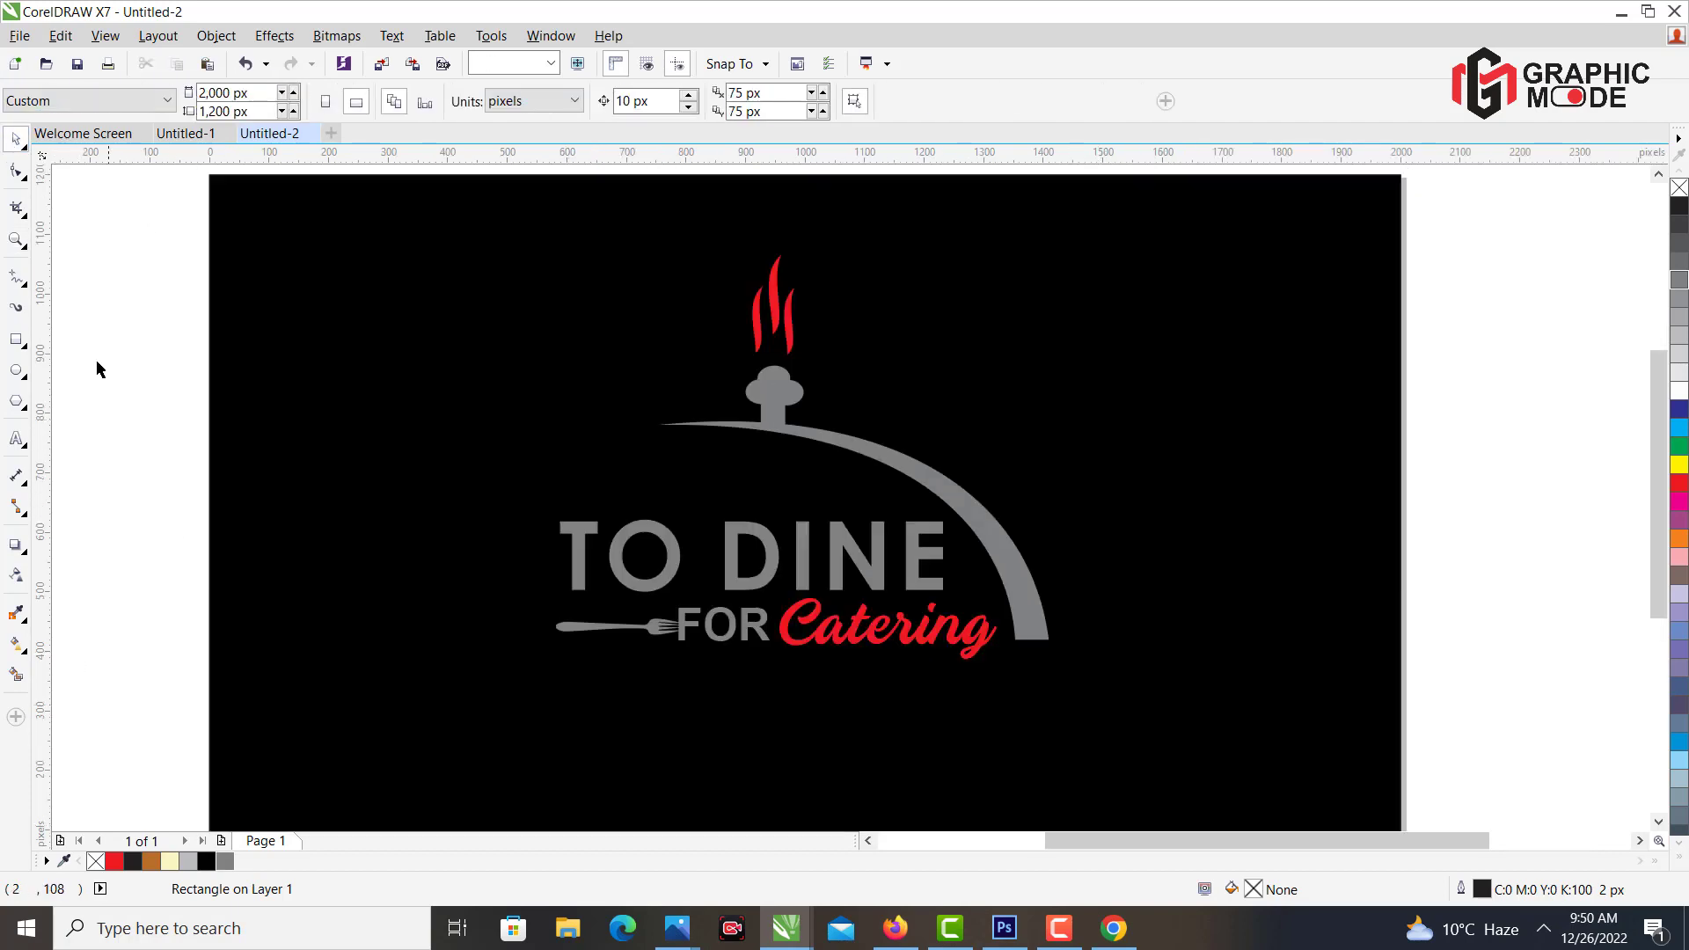
Apply an interactive fountain fill to the TO DINE text, running downwards from 60% Black to white.
click(17, 644)
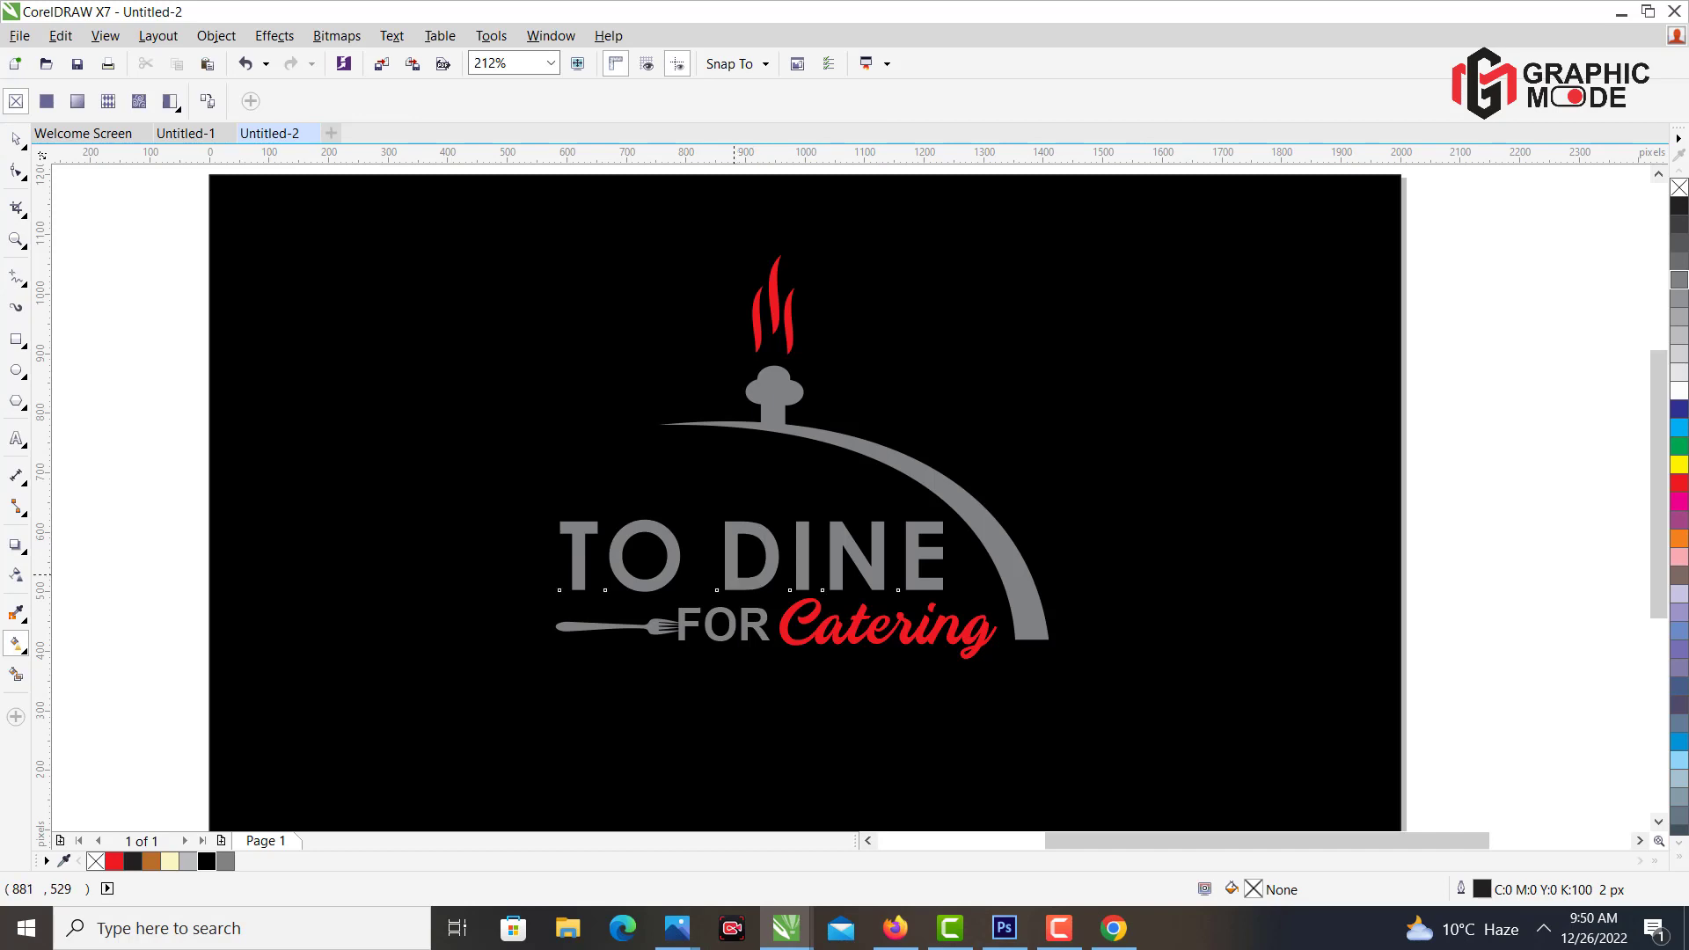
click(755, 531)
drag(750, 520, 744, 591)
click(746, 587)
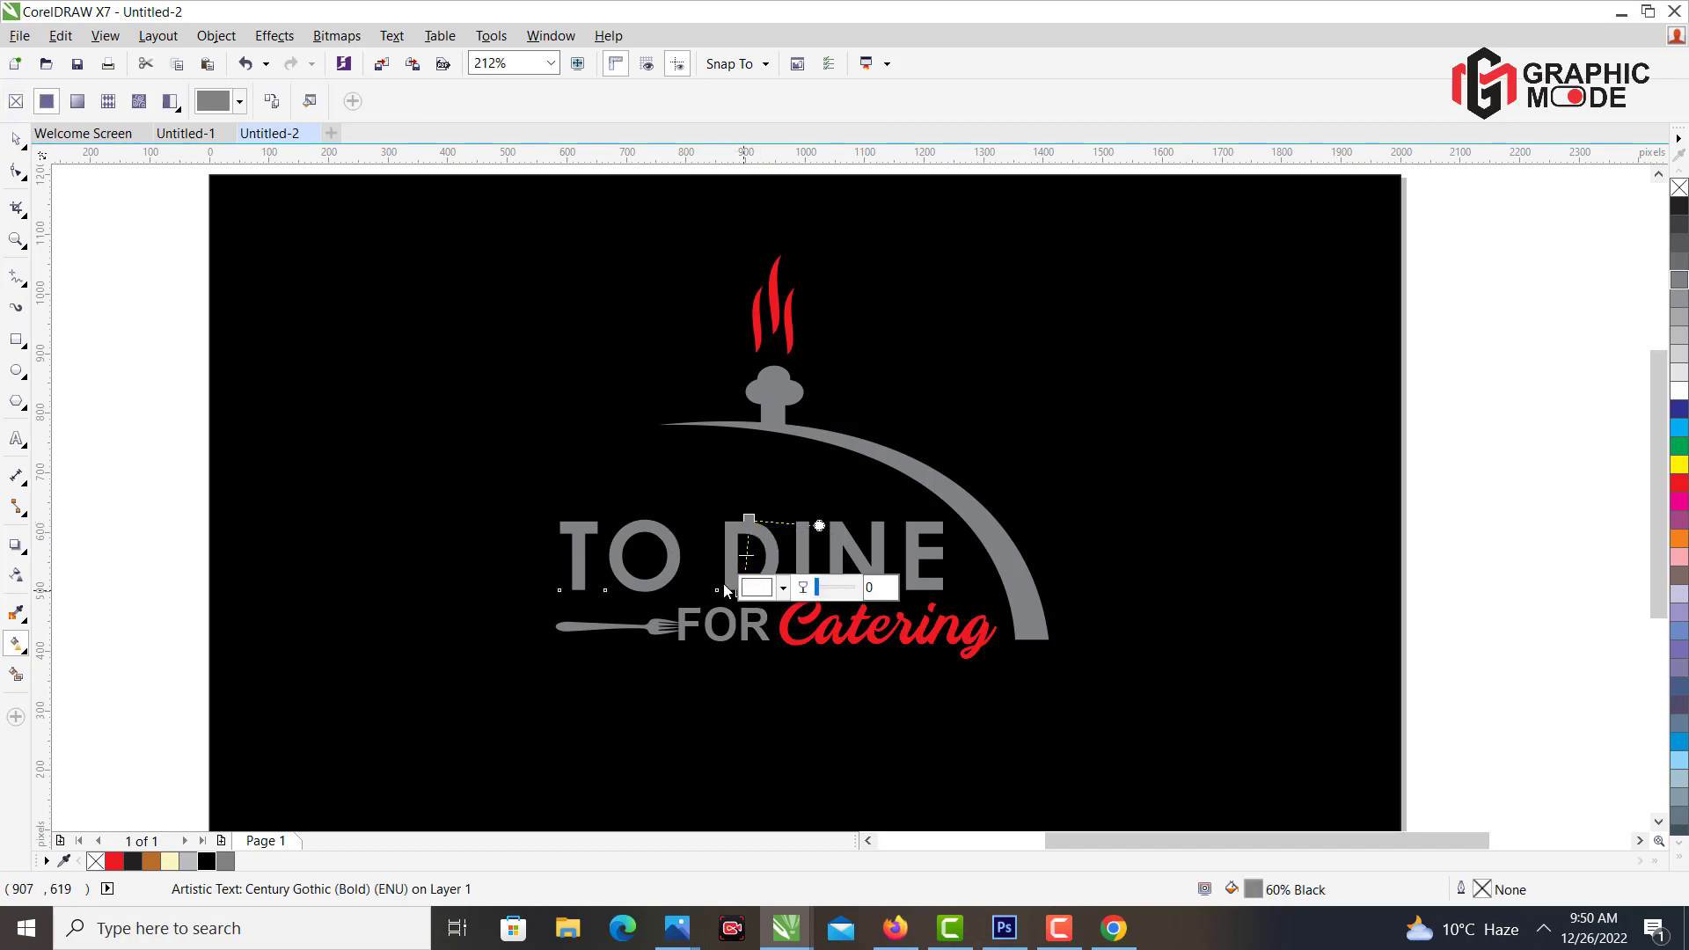
click(715, 571)
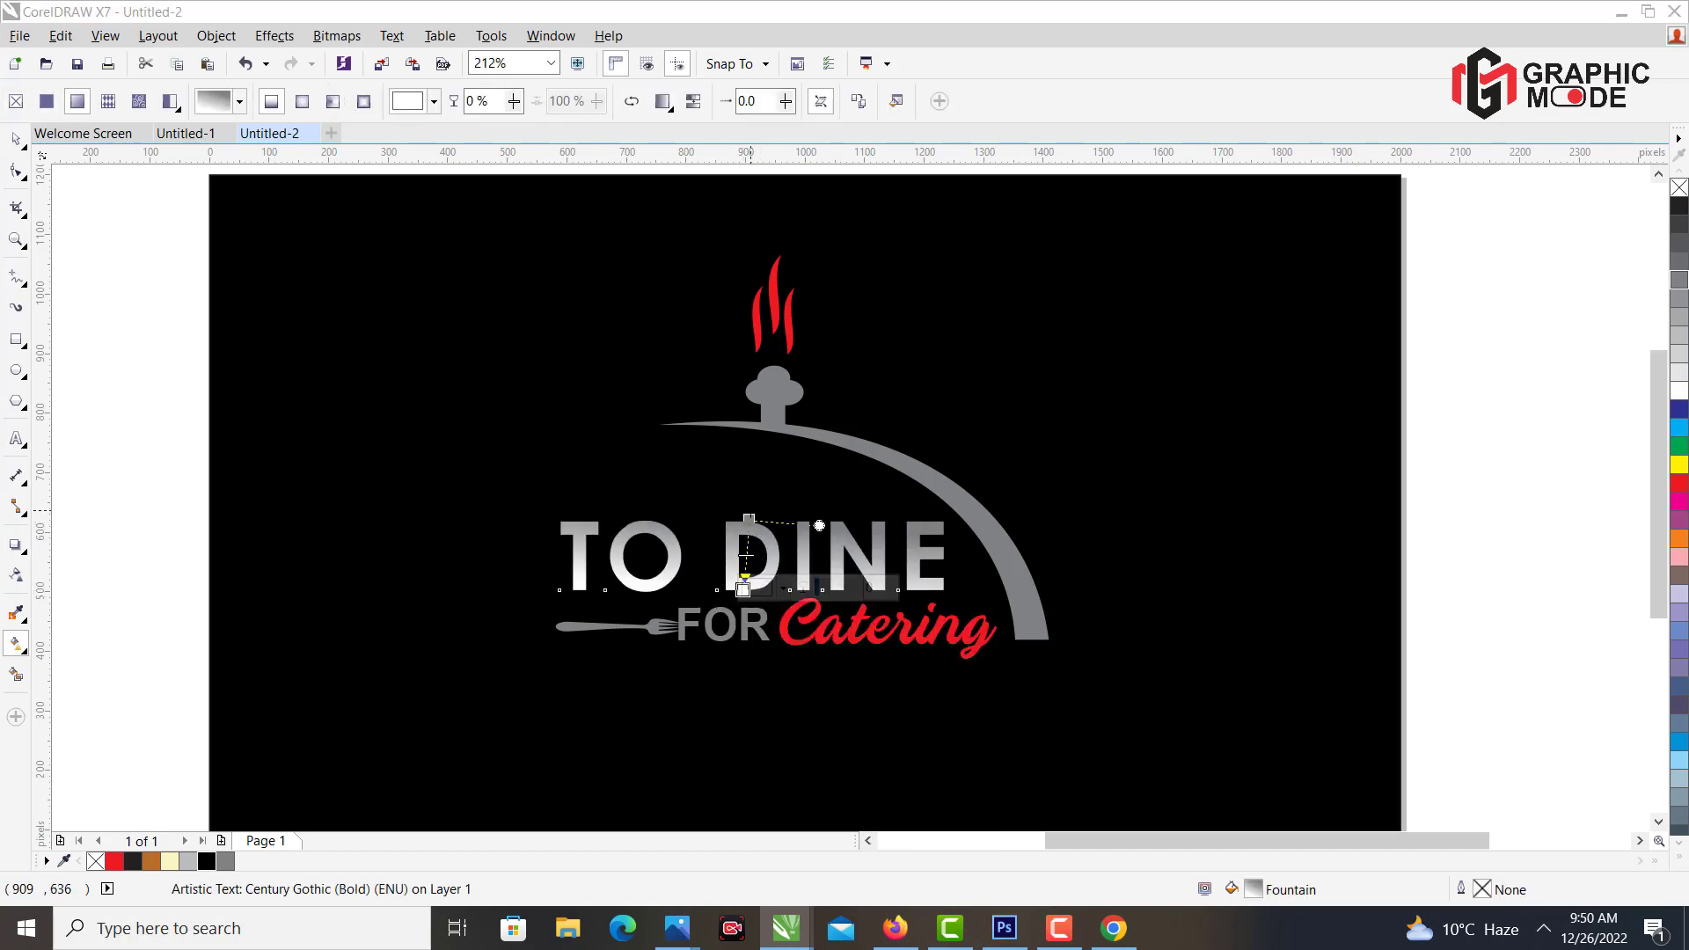
Straighten the TO DINE fountain fill vertically and set both its end colors to brown.
drag(749, 519, 740, 523)
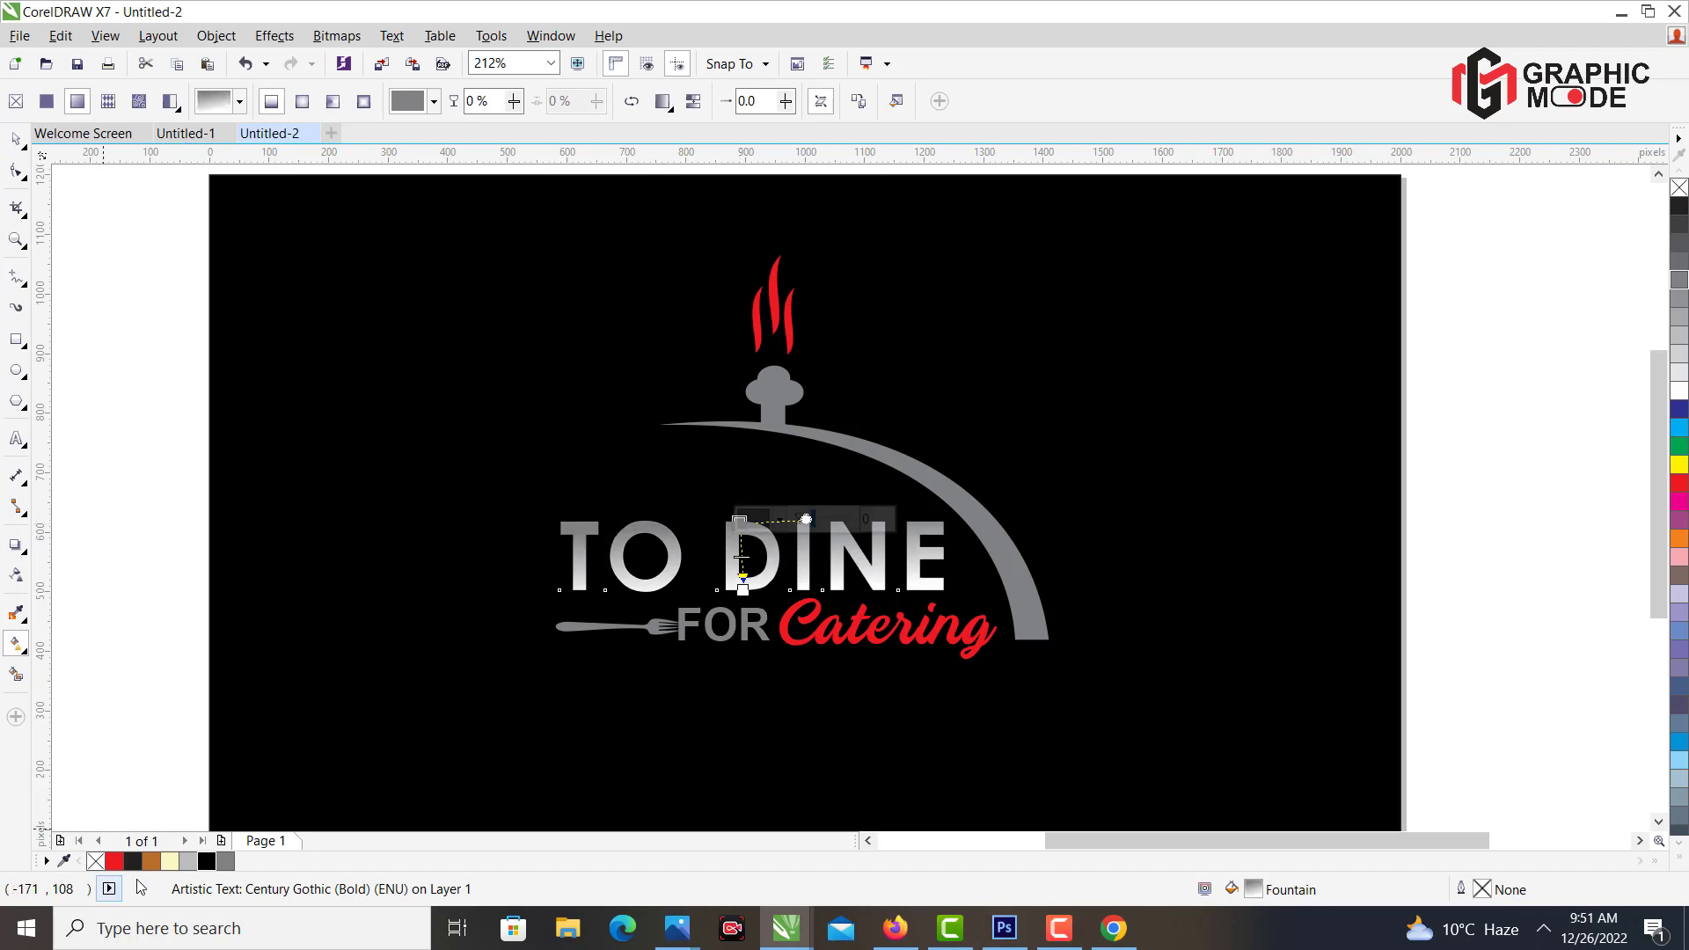
drag(731, 601, 742, 590)
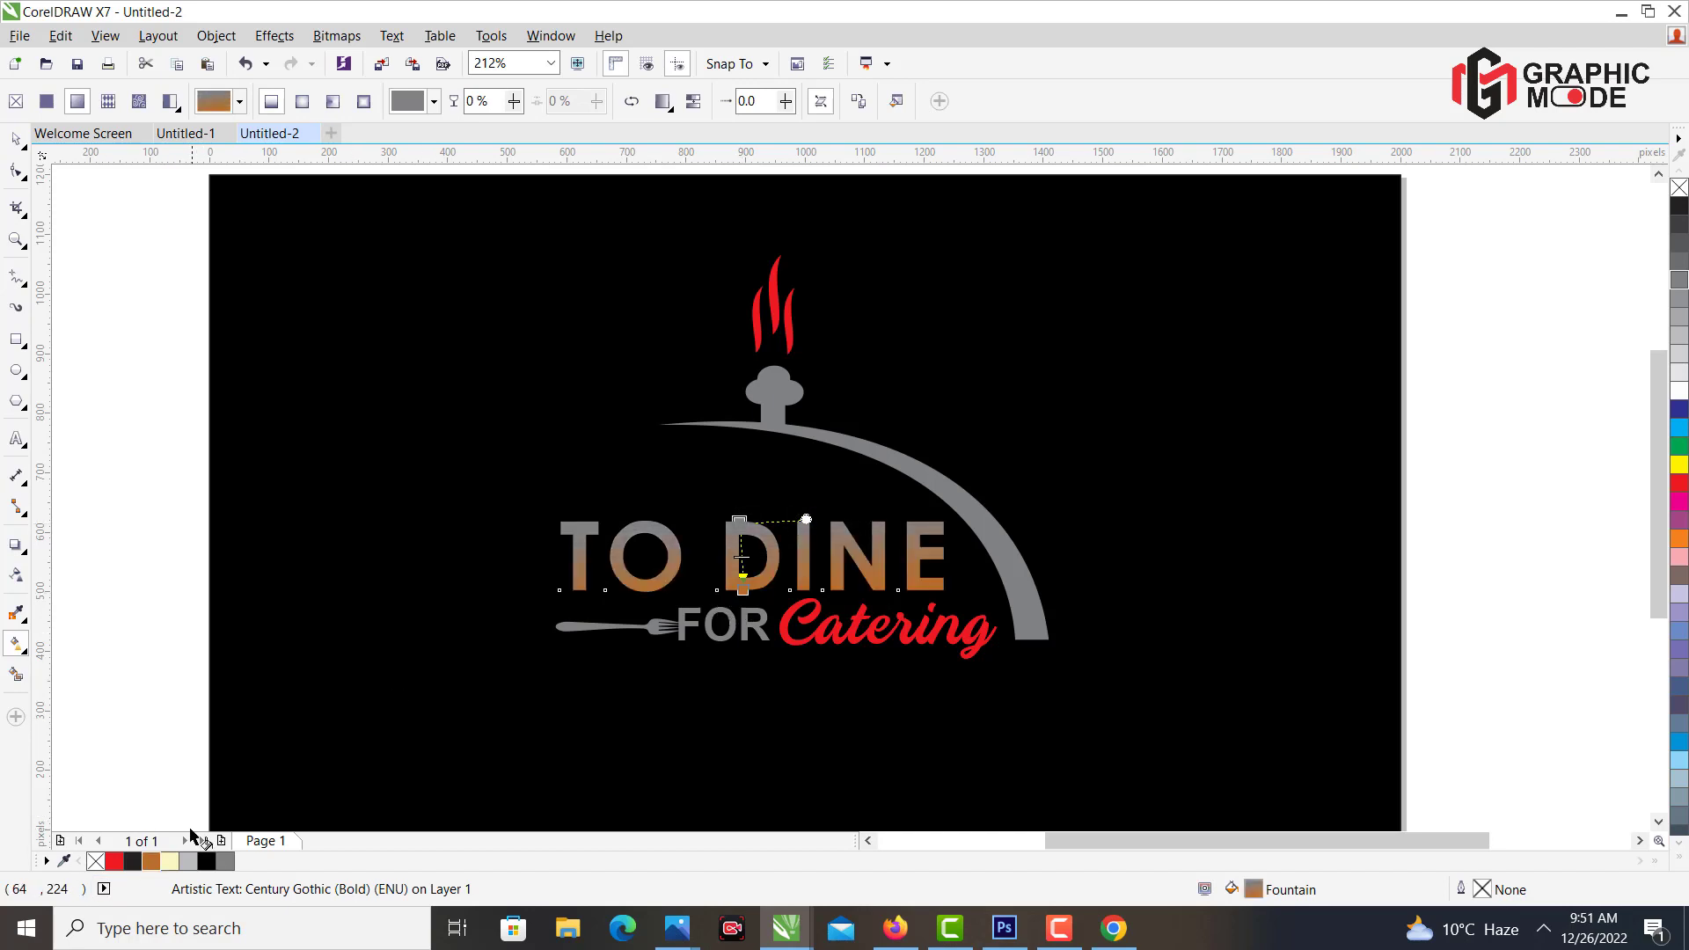
drag(740, 527, 739, 524)
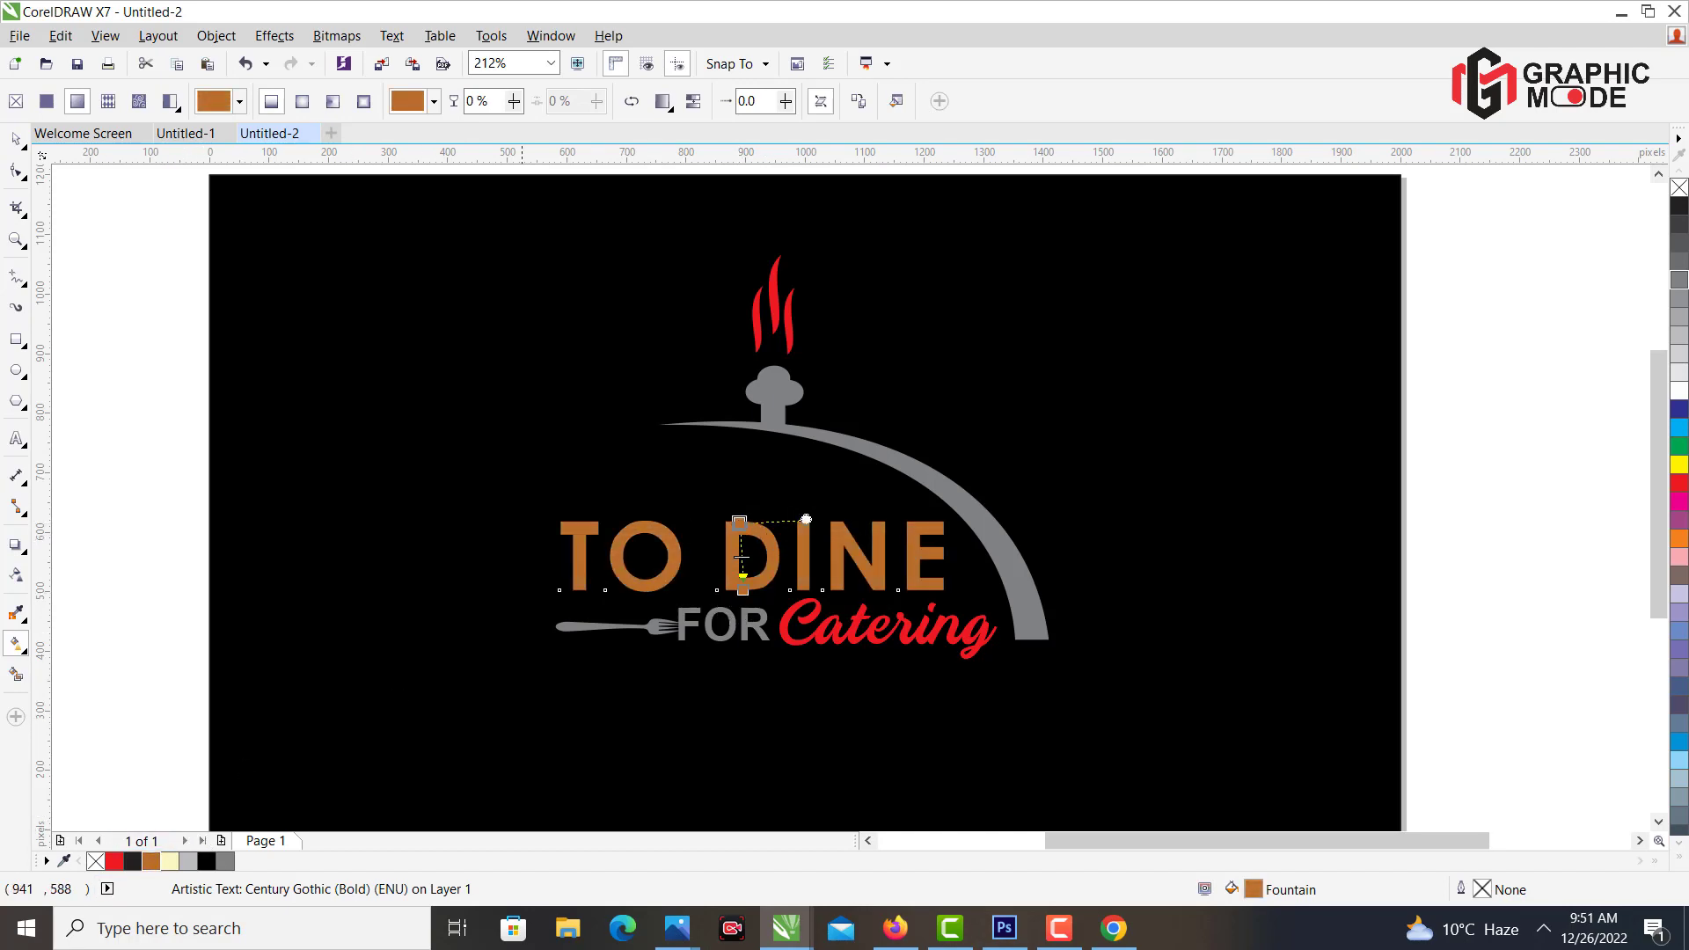
Add a cream middle color to the TO DINE fountain fill and copy the gradient to the FOR text.
drag(169, 861, 741, 551)
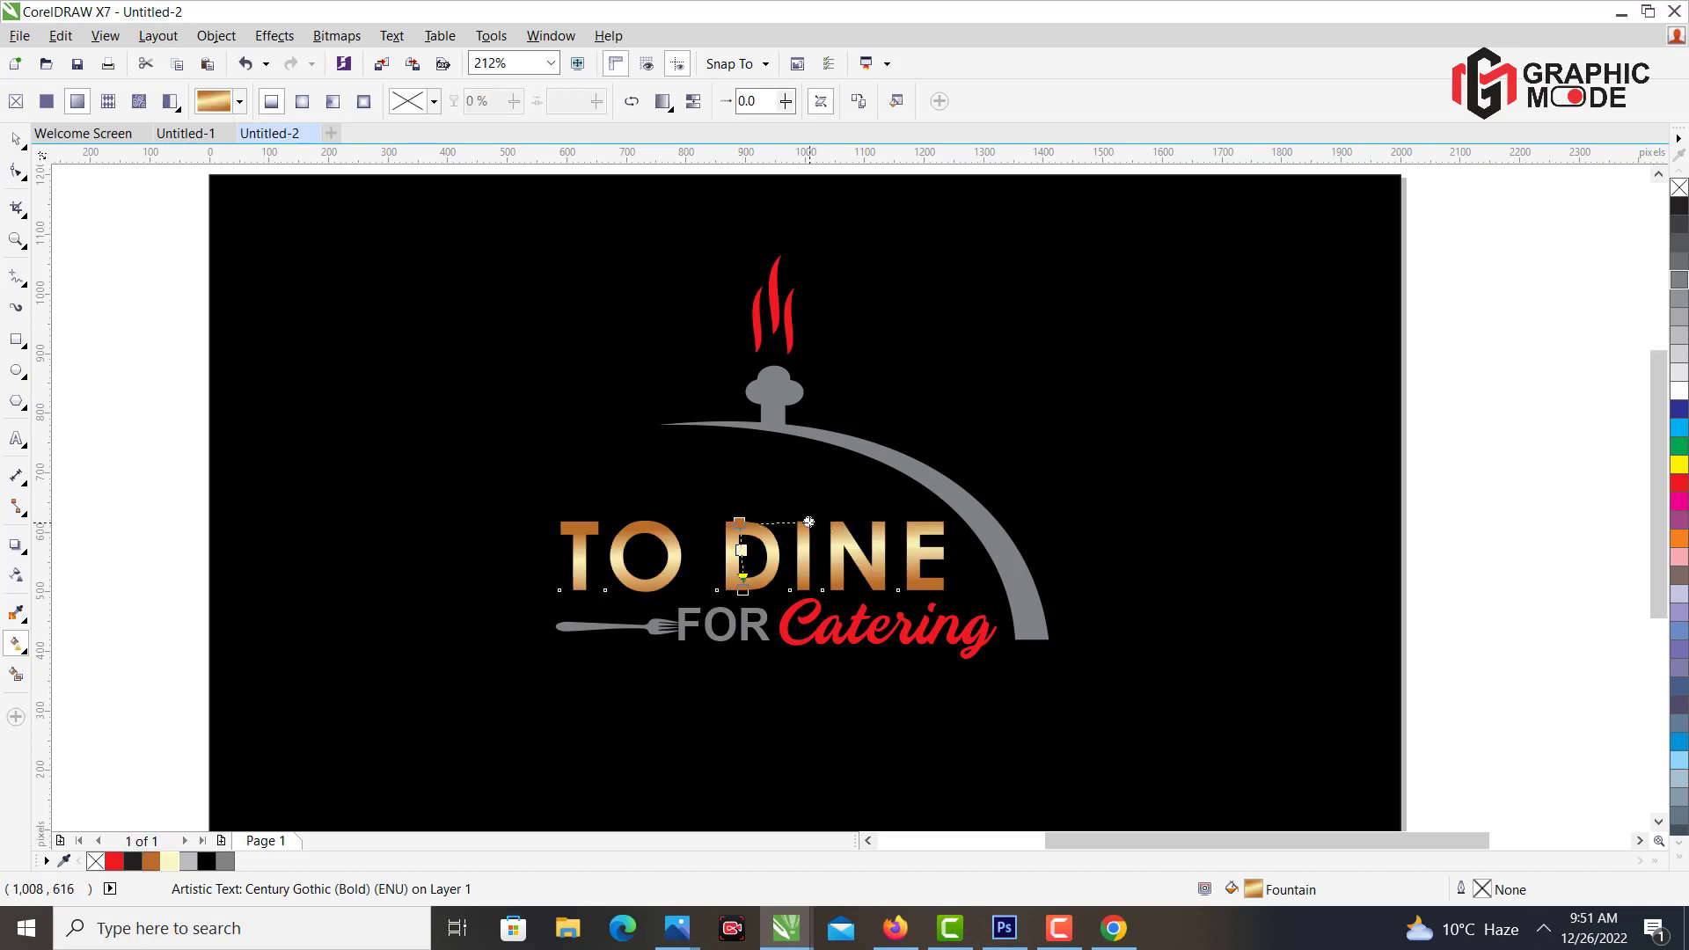
click(744, 579)
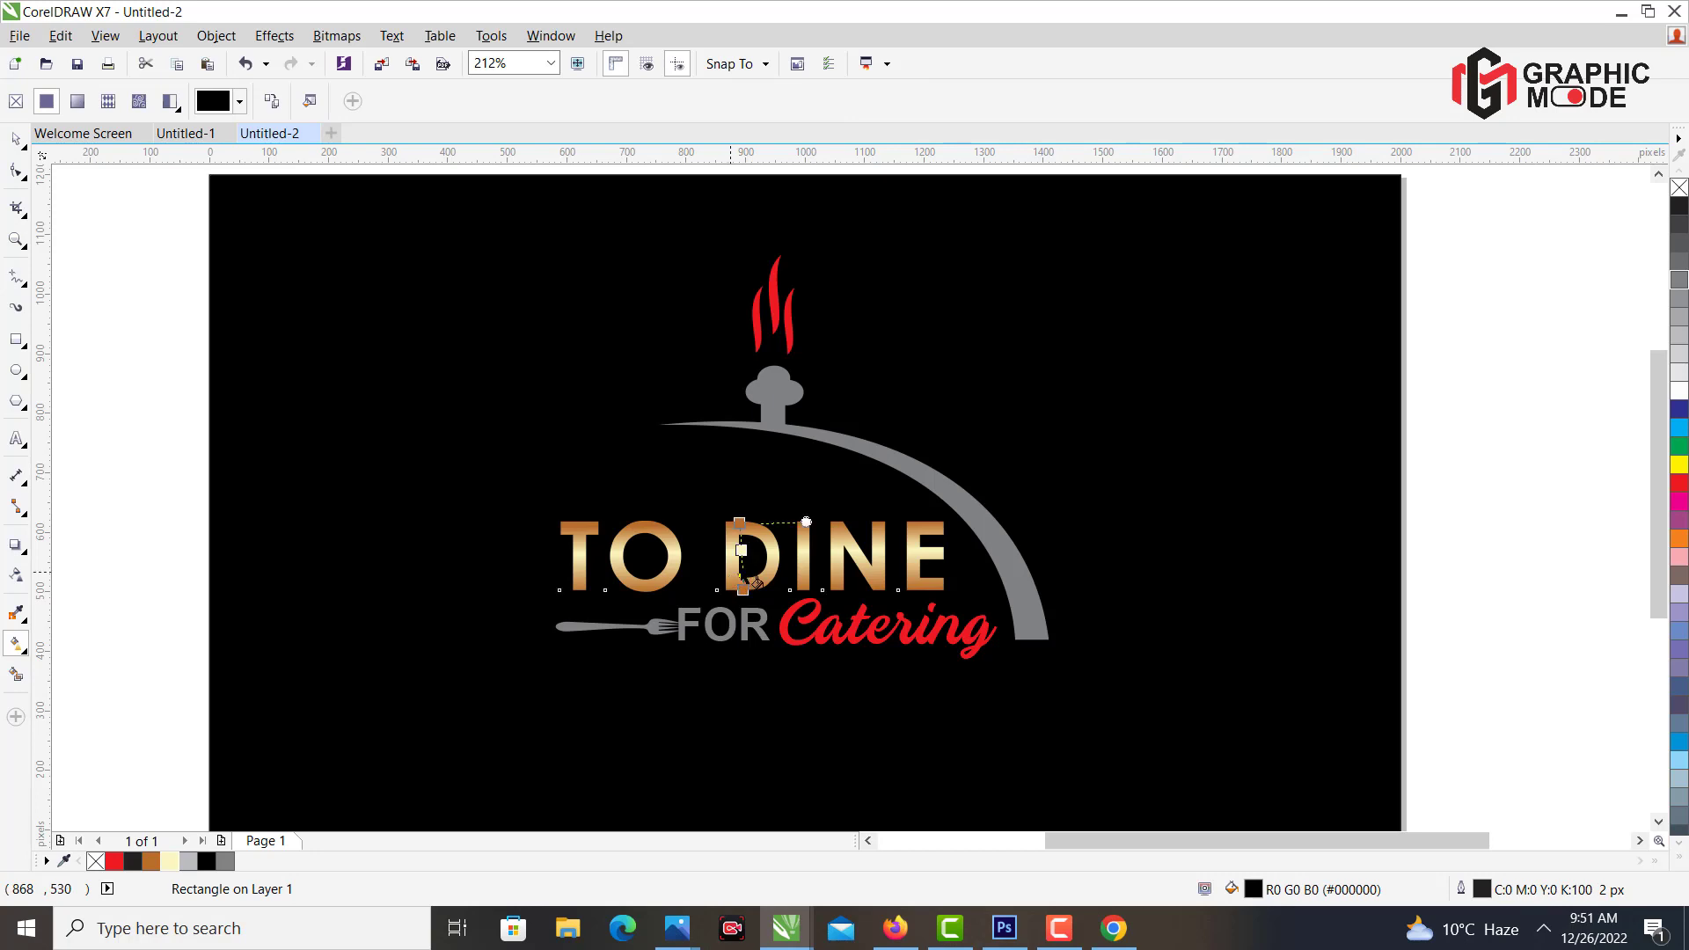
click(744, 579)
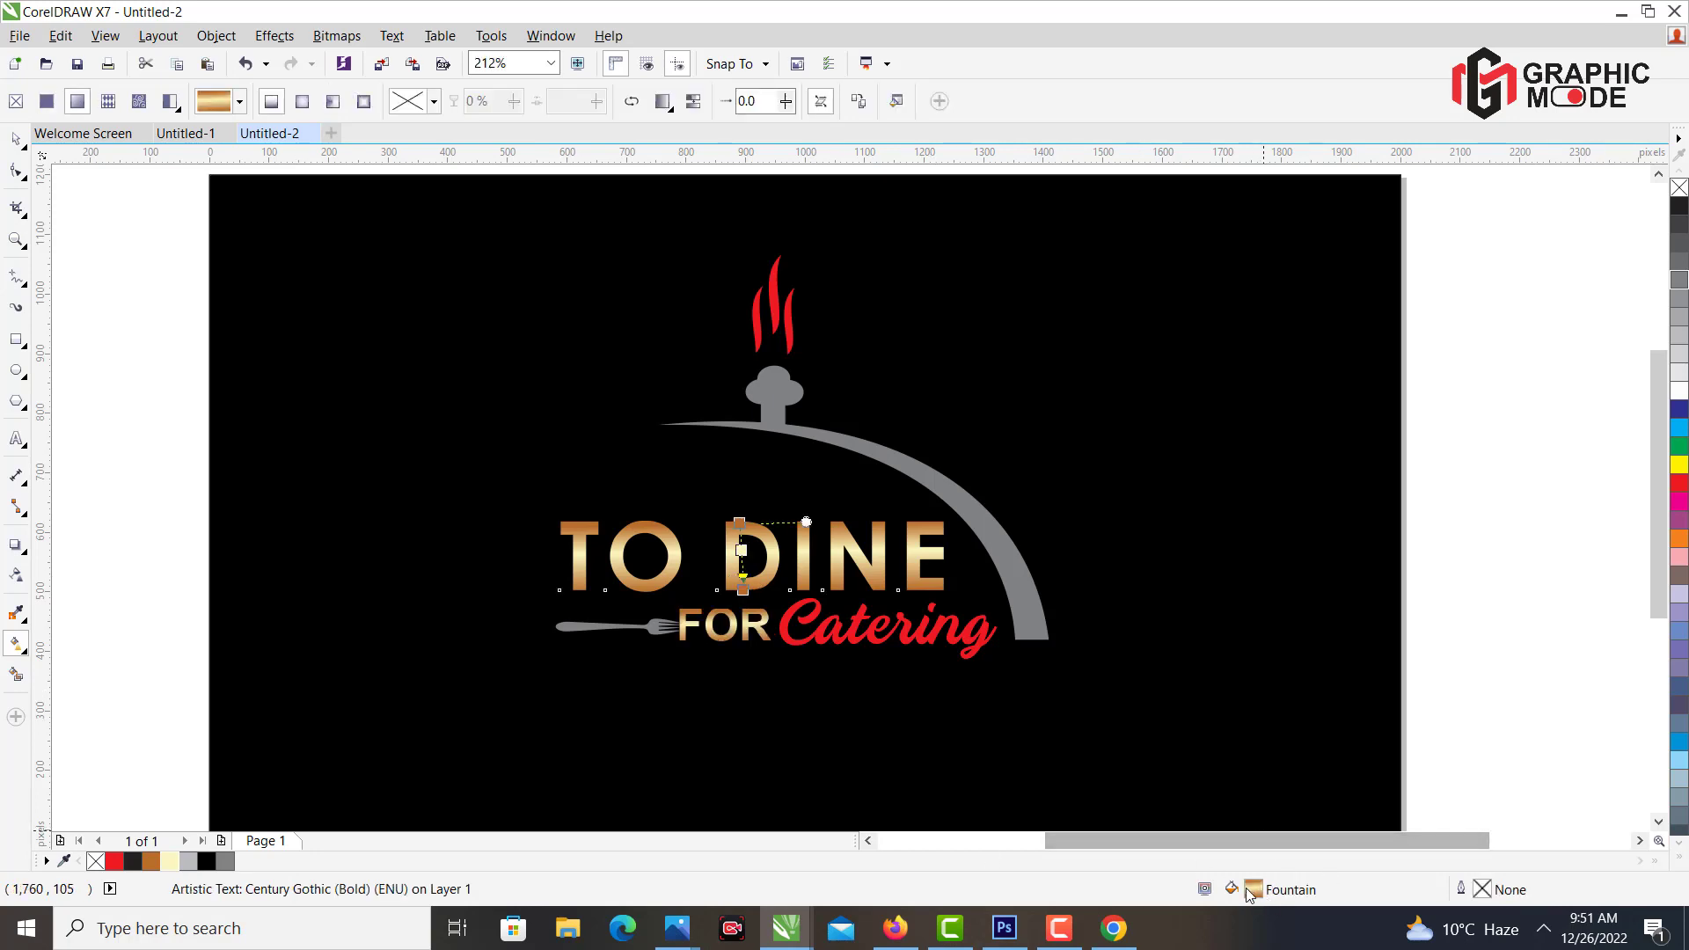
Copy the brown-and-cream gradient to the fork and the arc shape, and shift the start of the arc's gradient slightly.
drag(569, 626, 572, 628)
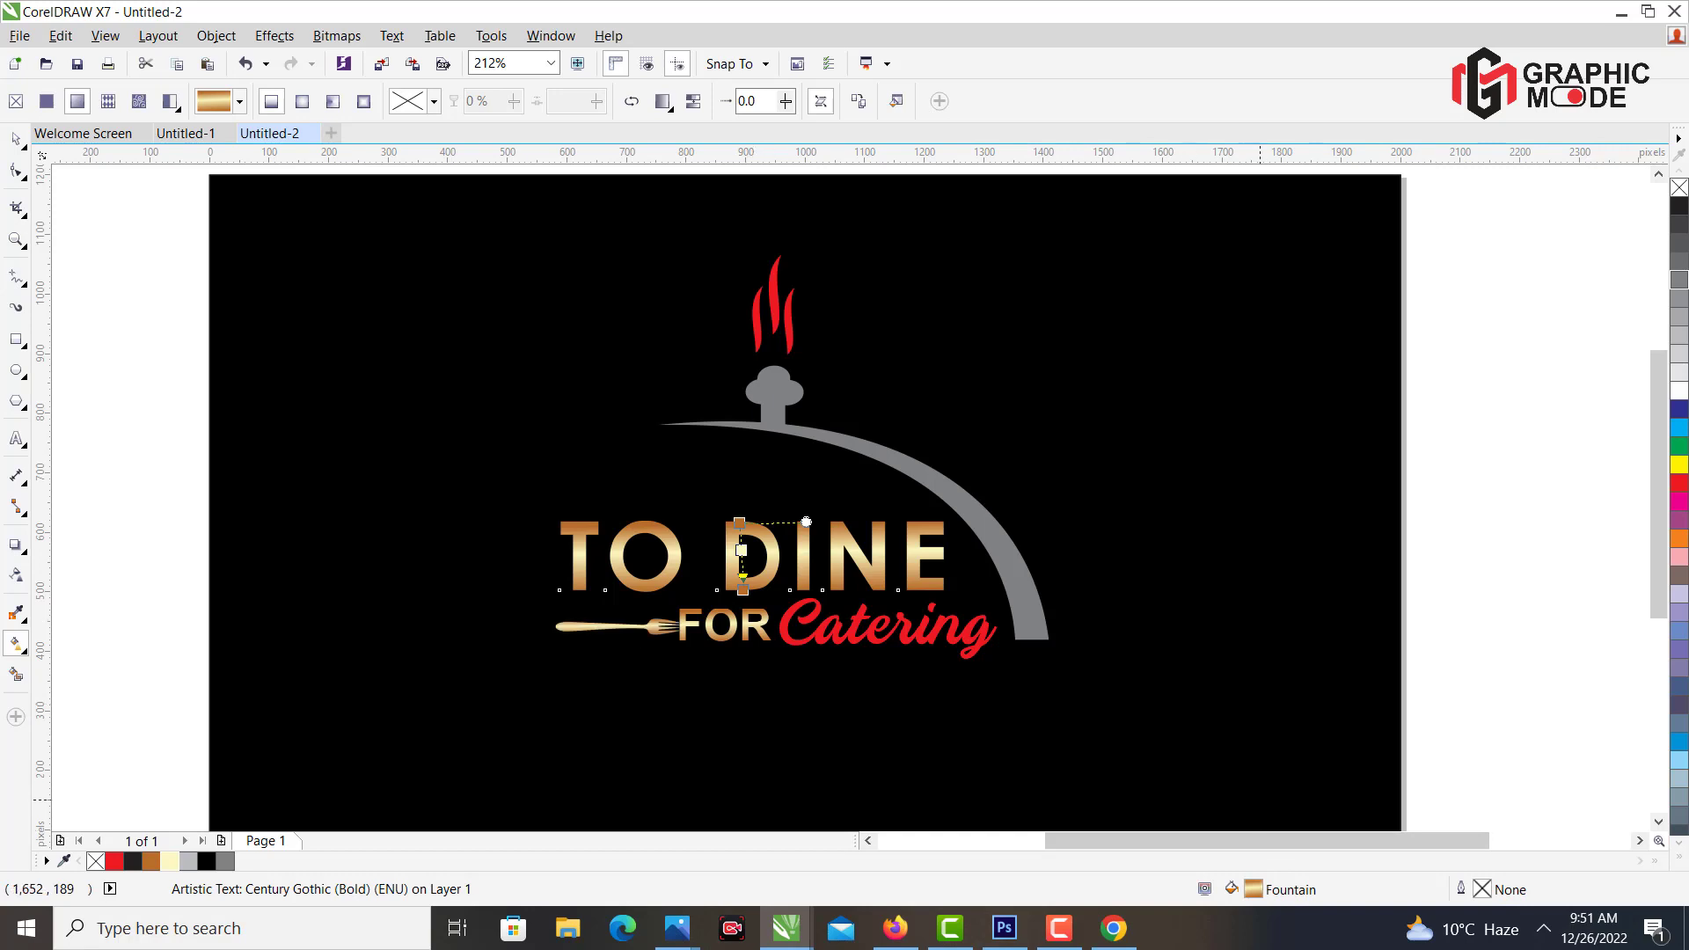
click(1017, 589)
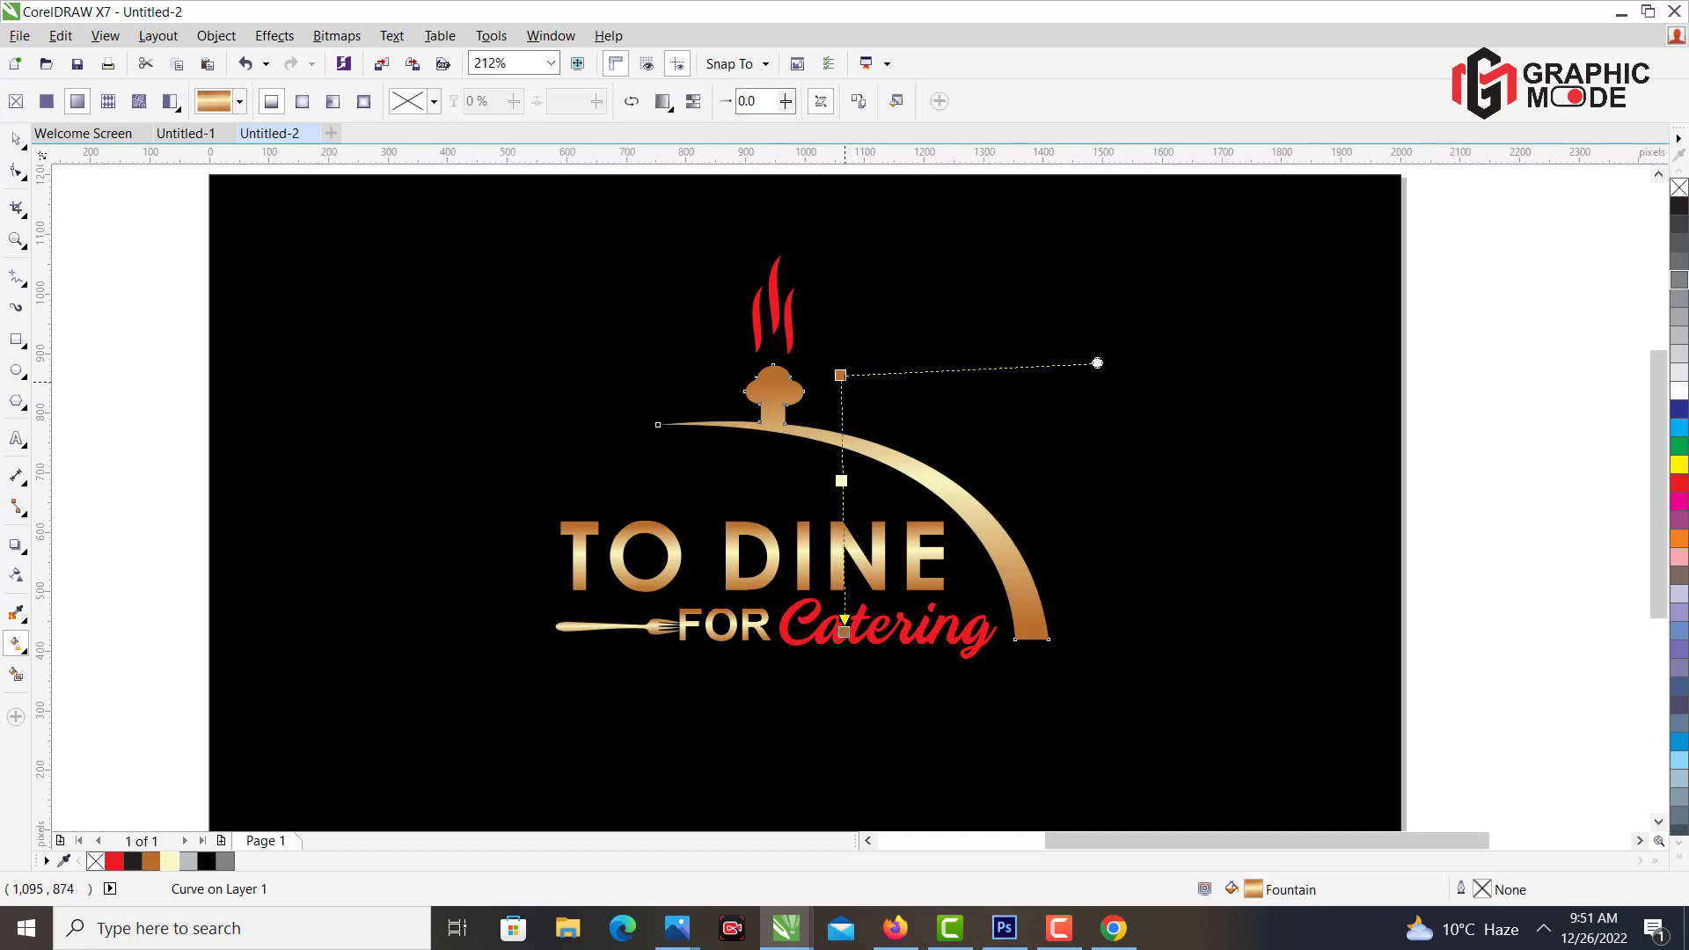
drag(840, 375, 828, 381)
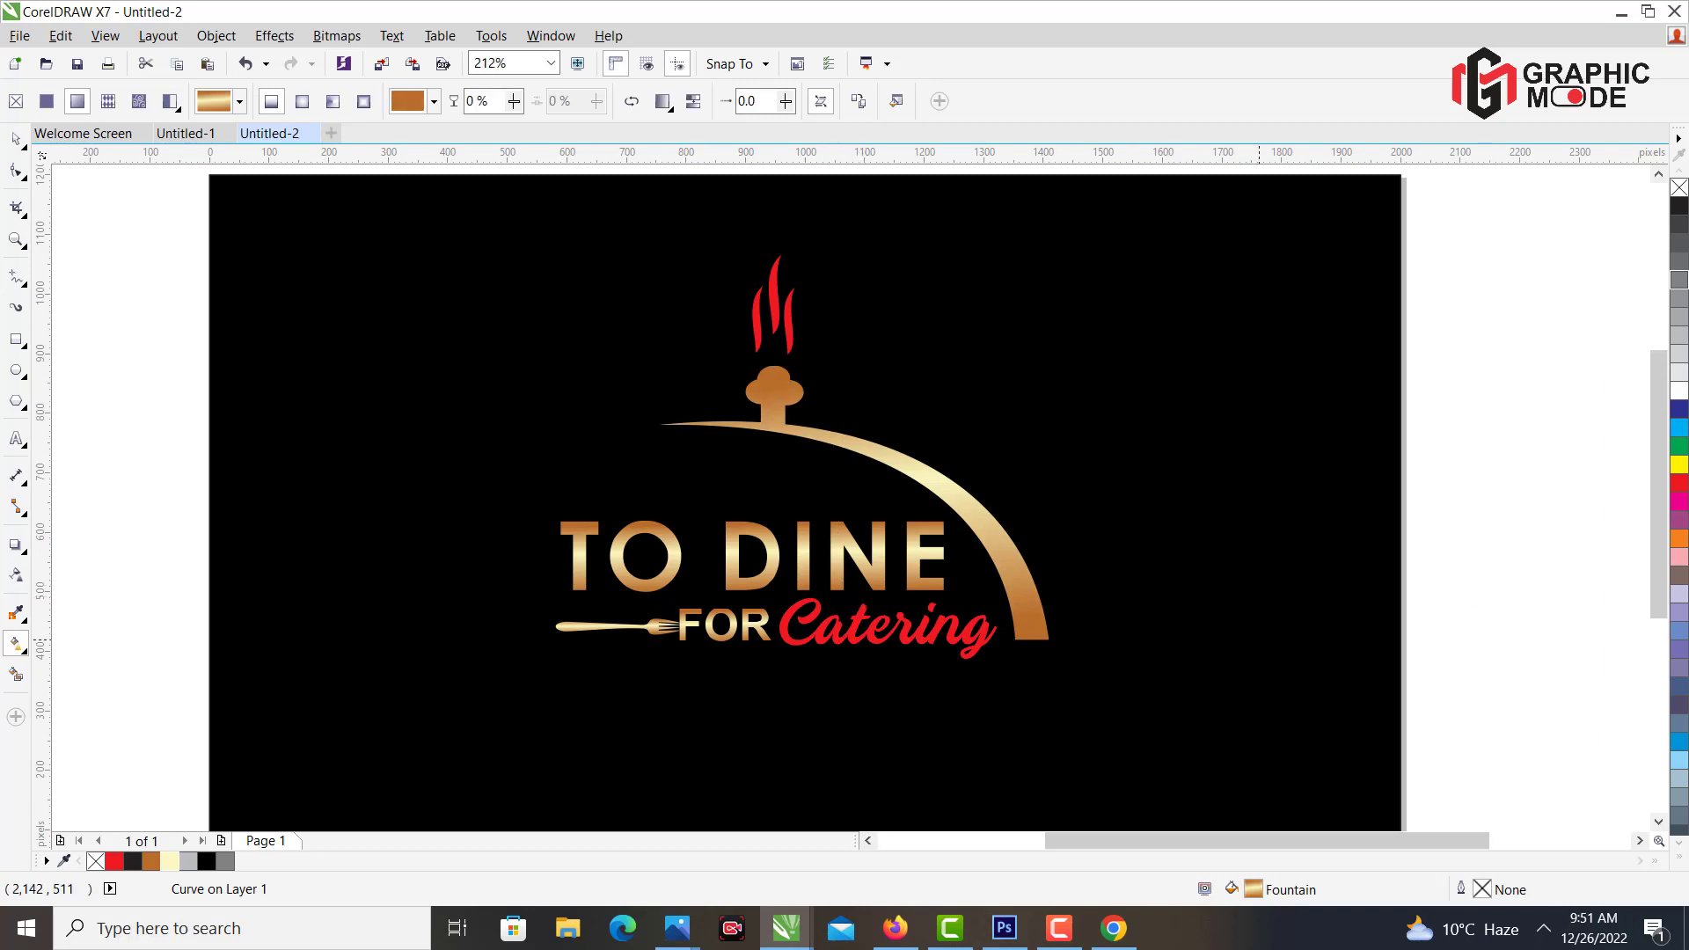
Sample the light gold from the arc's gradient with the Color Eyedropper and apply it to the arc's outline.
click(15, 613)
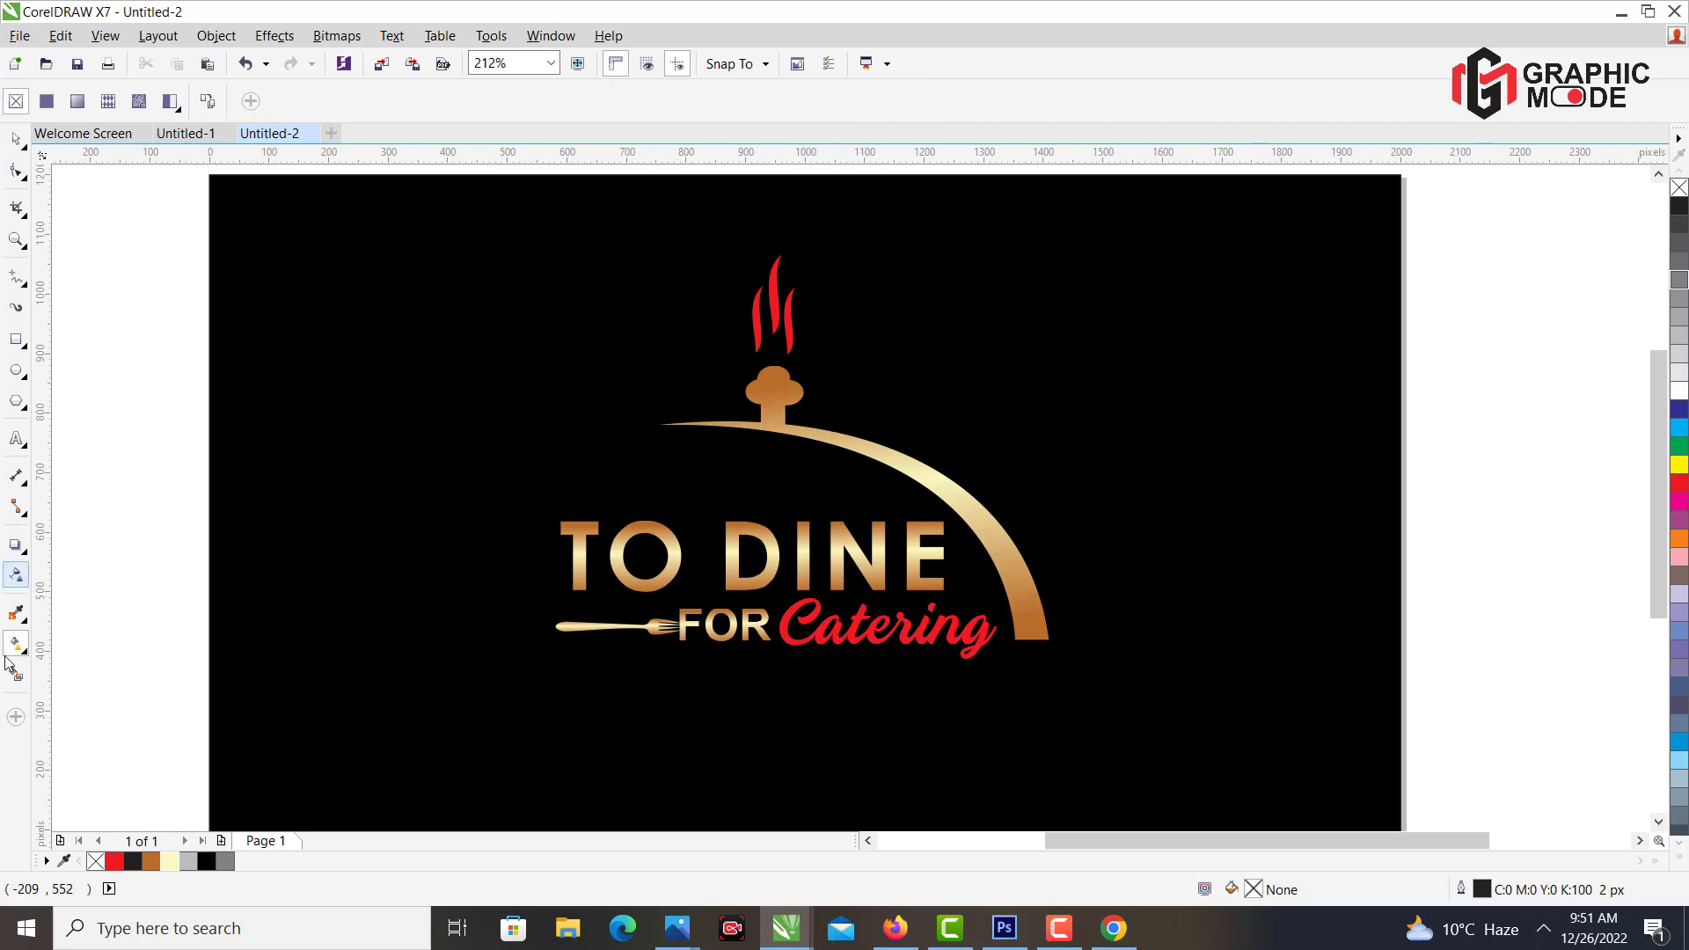
click(968, 507)
click(949, 513)
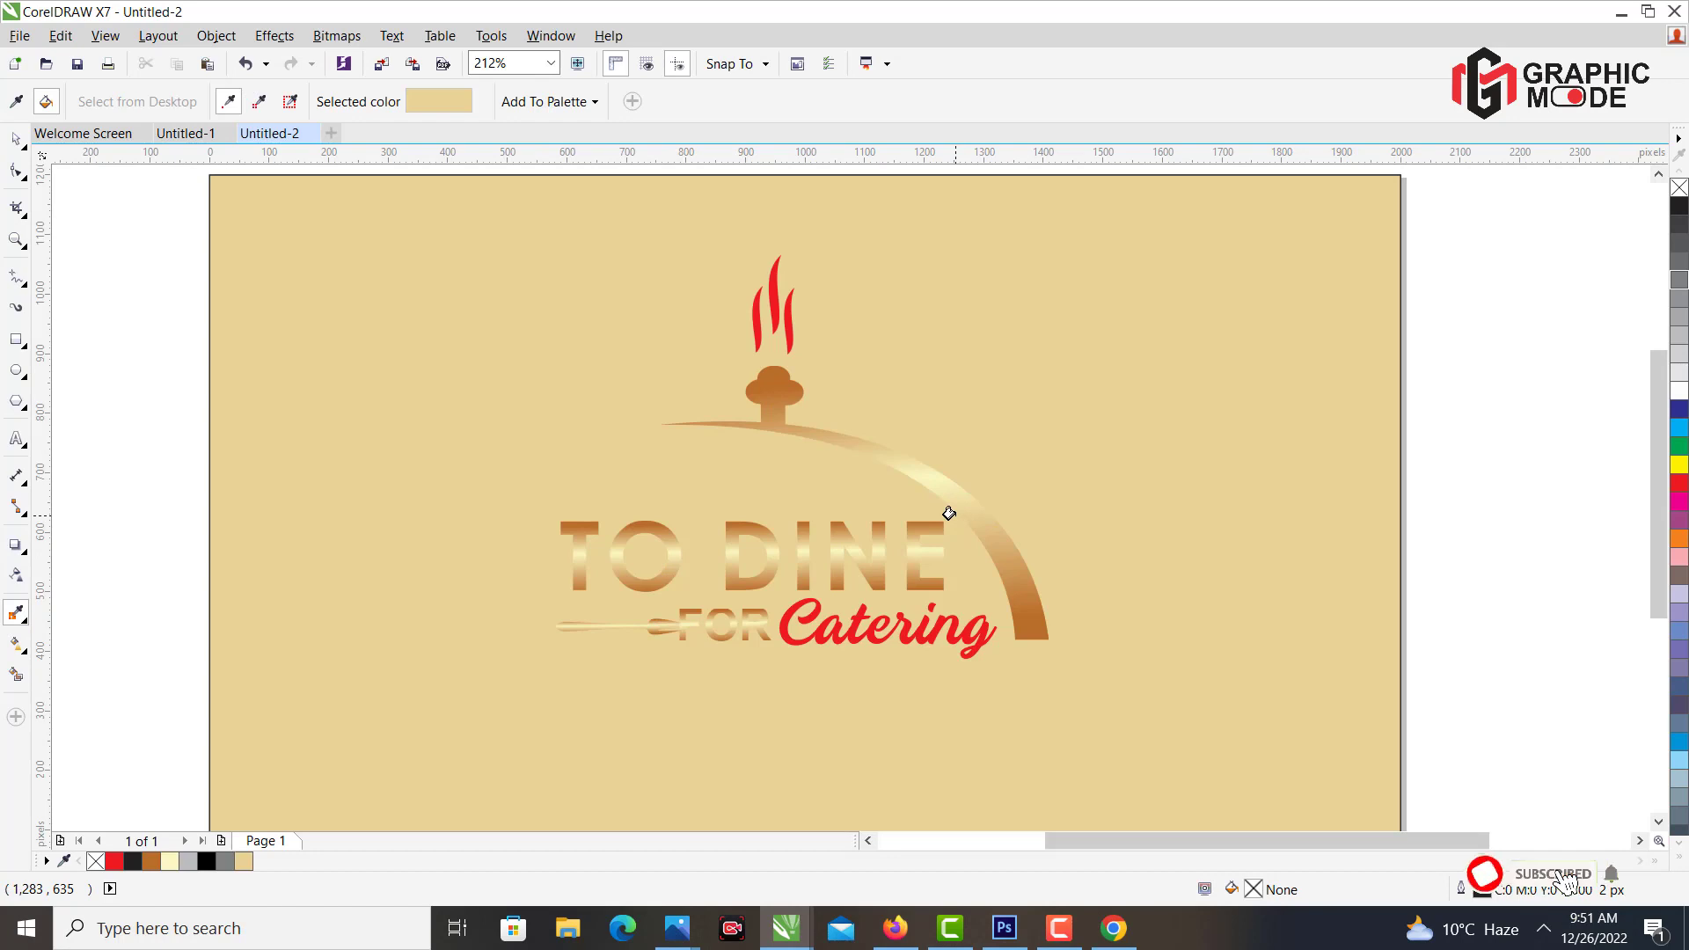
key(ctrl+z)
click(950, 511)
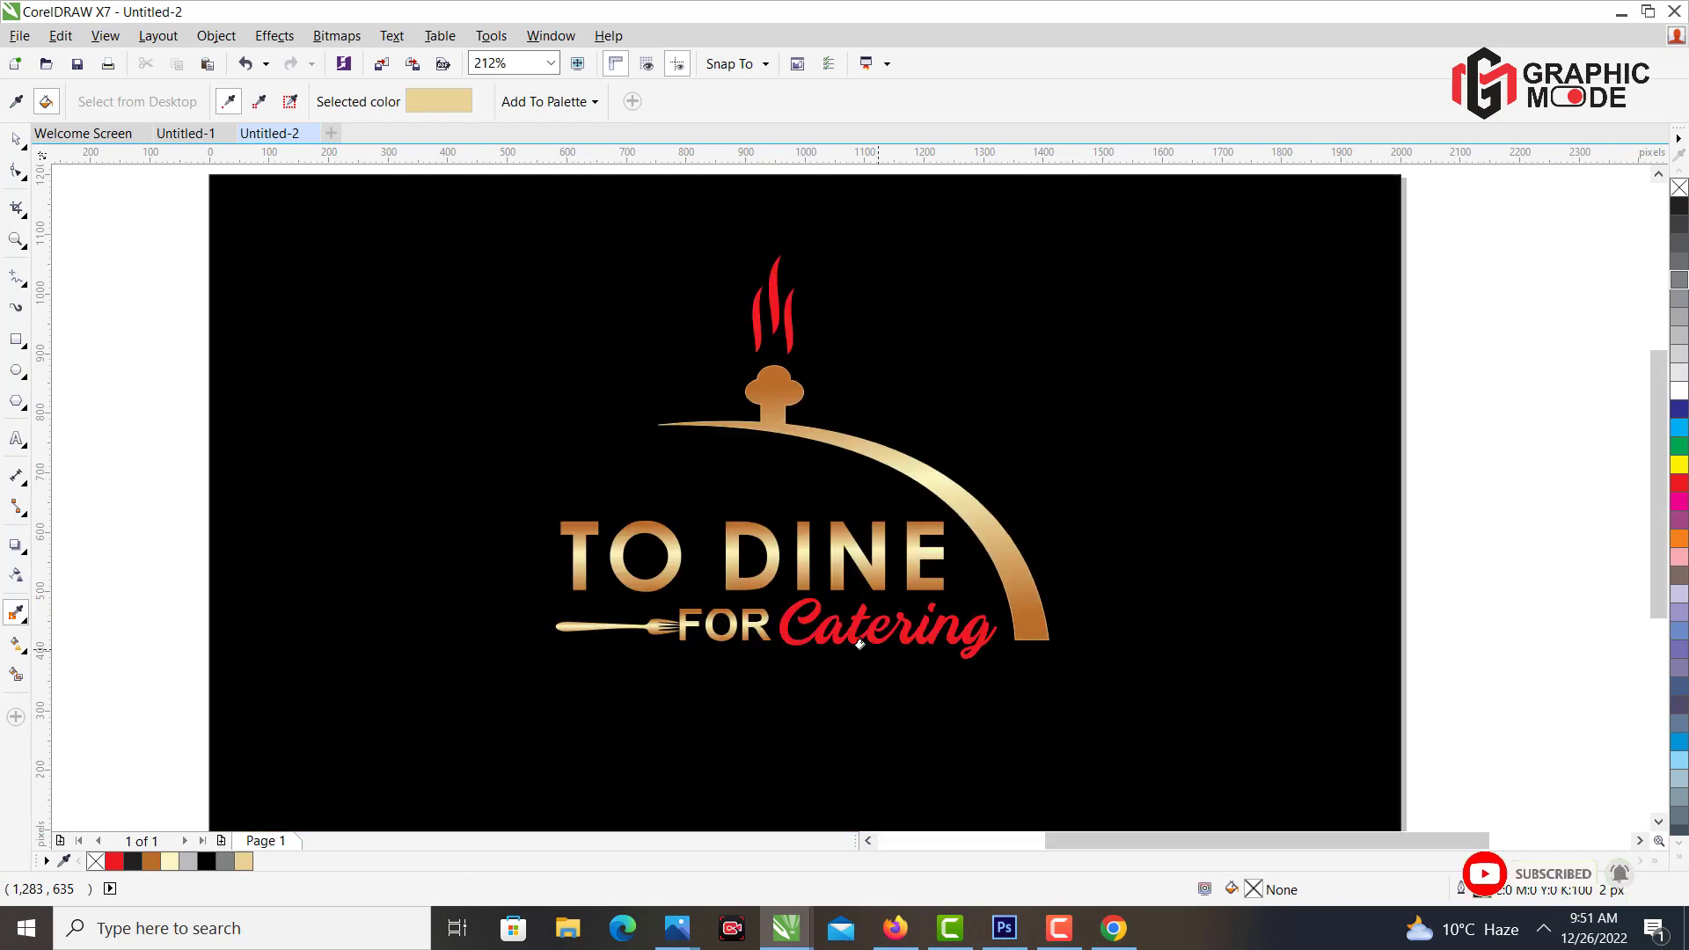
Apply the sampled light gold to the outlines of the TO DINE and FOR text, undoing any accidental background fill.
click(725, 589)
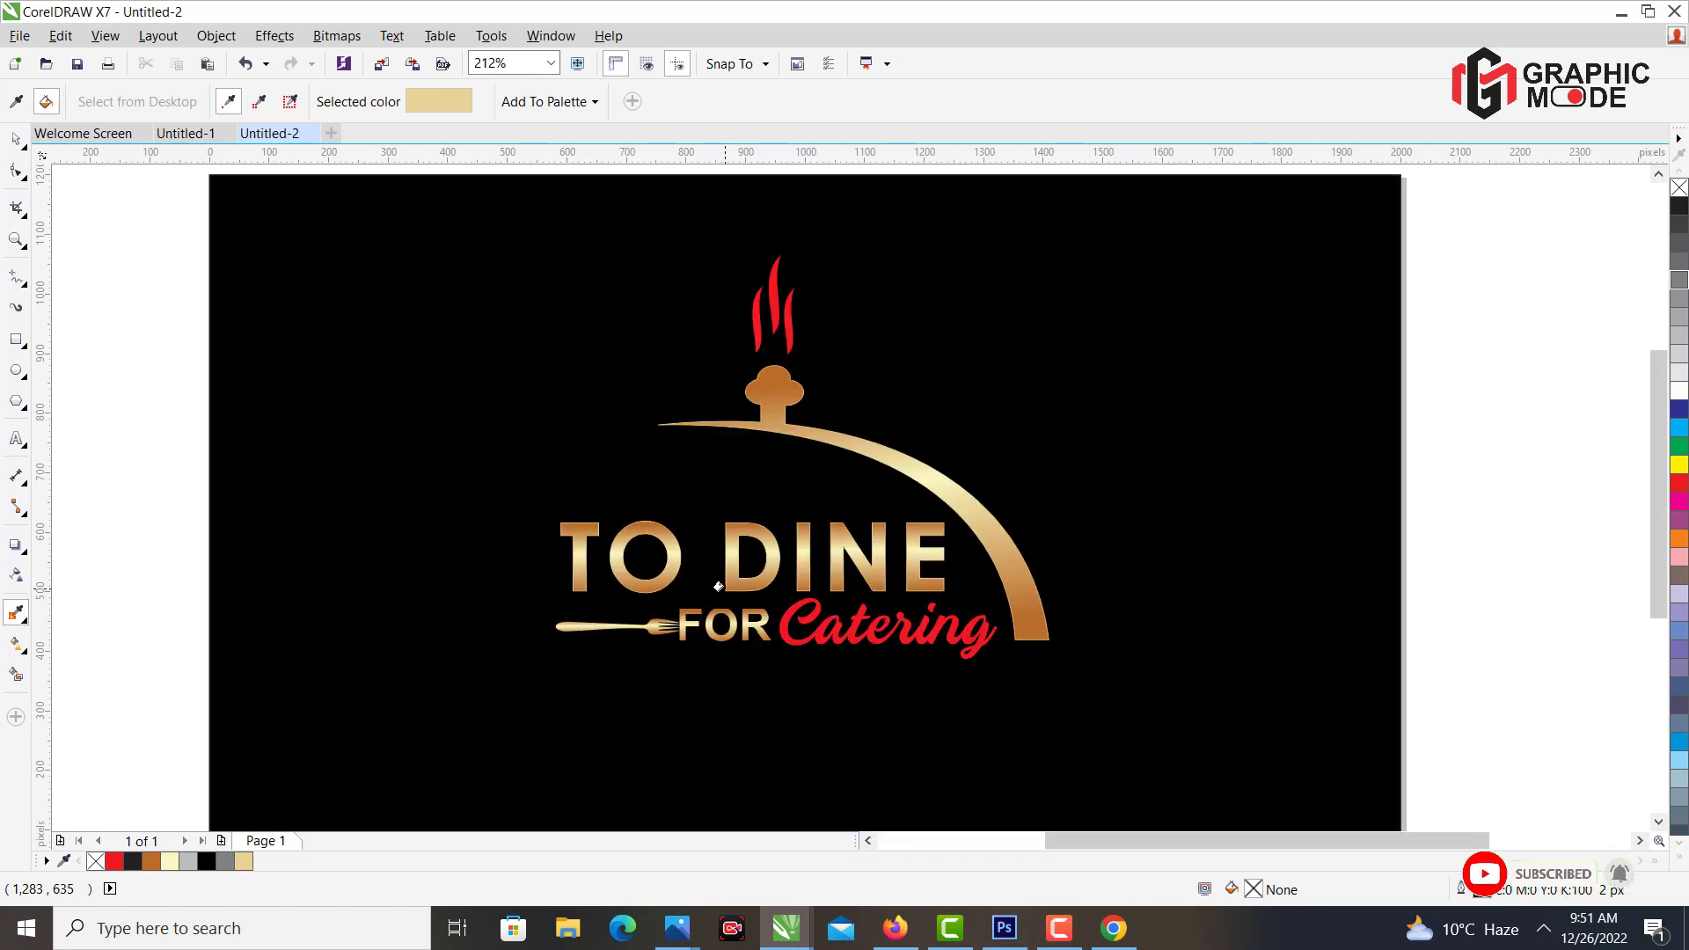
click(680, 631)
click(612, 628)
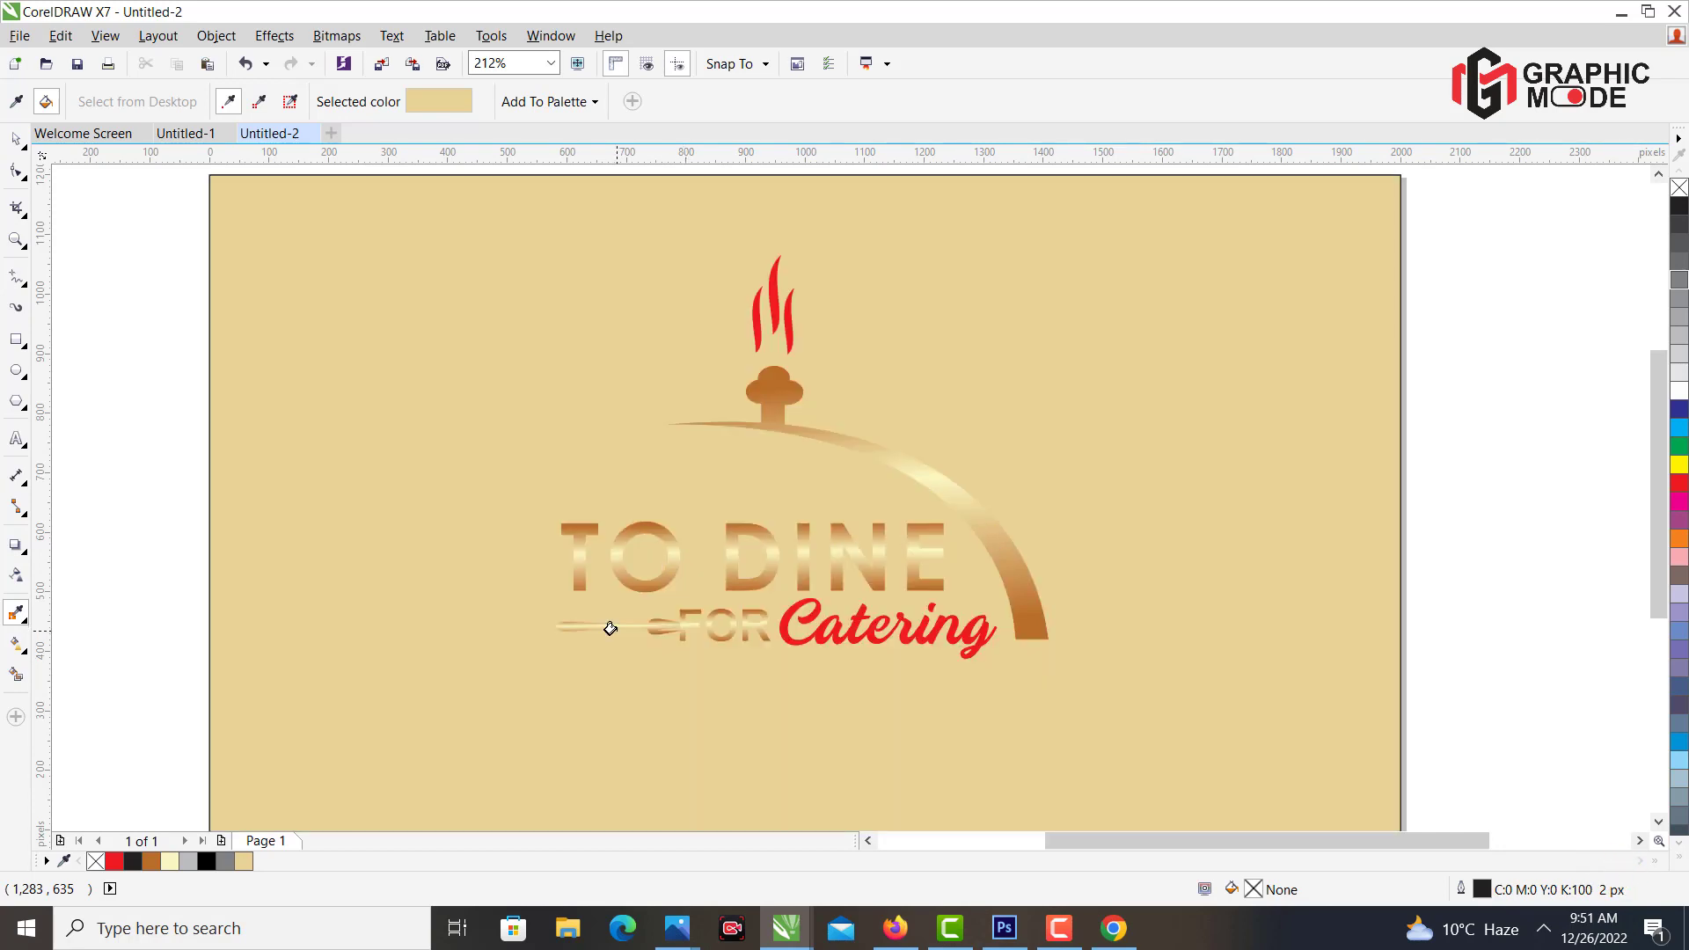
key(ctrl+z)
key(space)
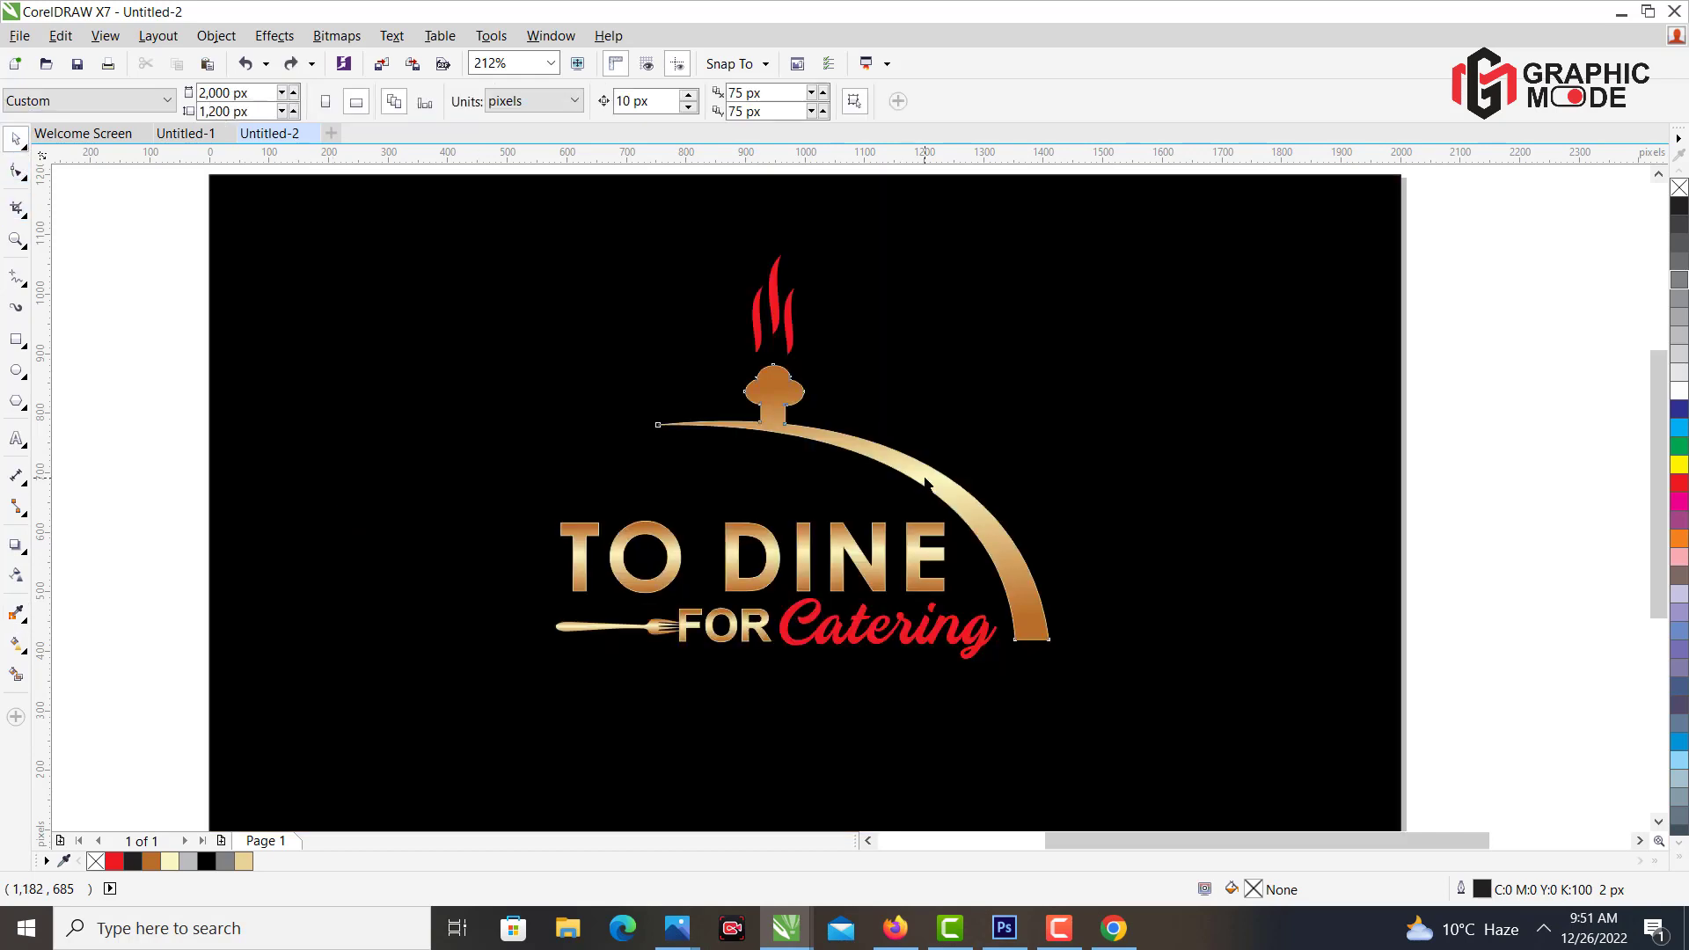
Try outline widths of 2 px and 5 px on the arc shape, and settle on 3 px.
click(924, 482)
click(658, 101)
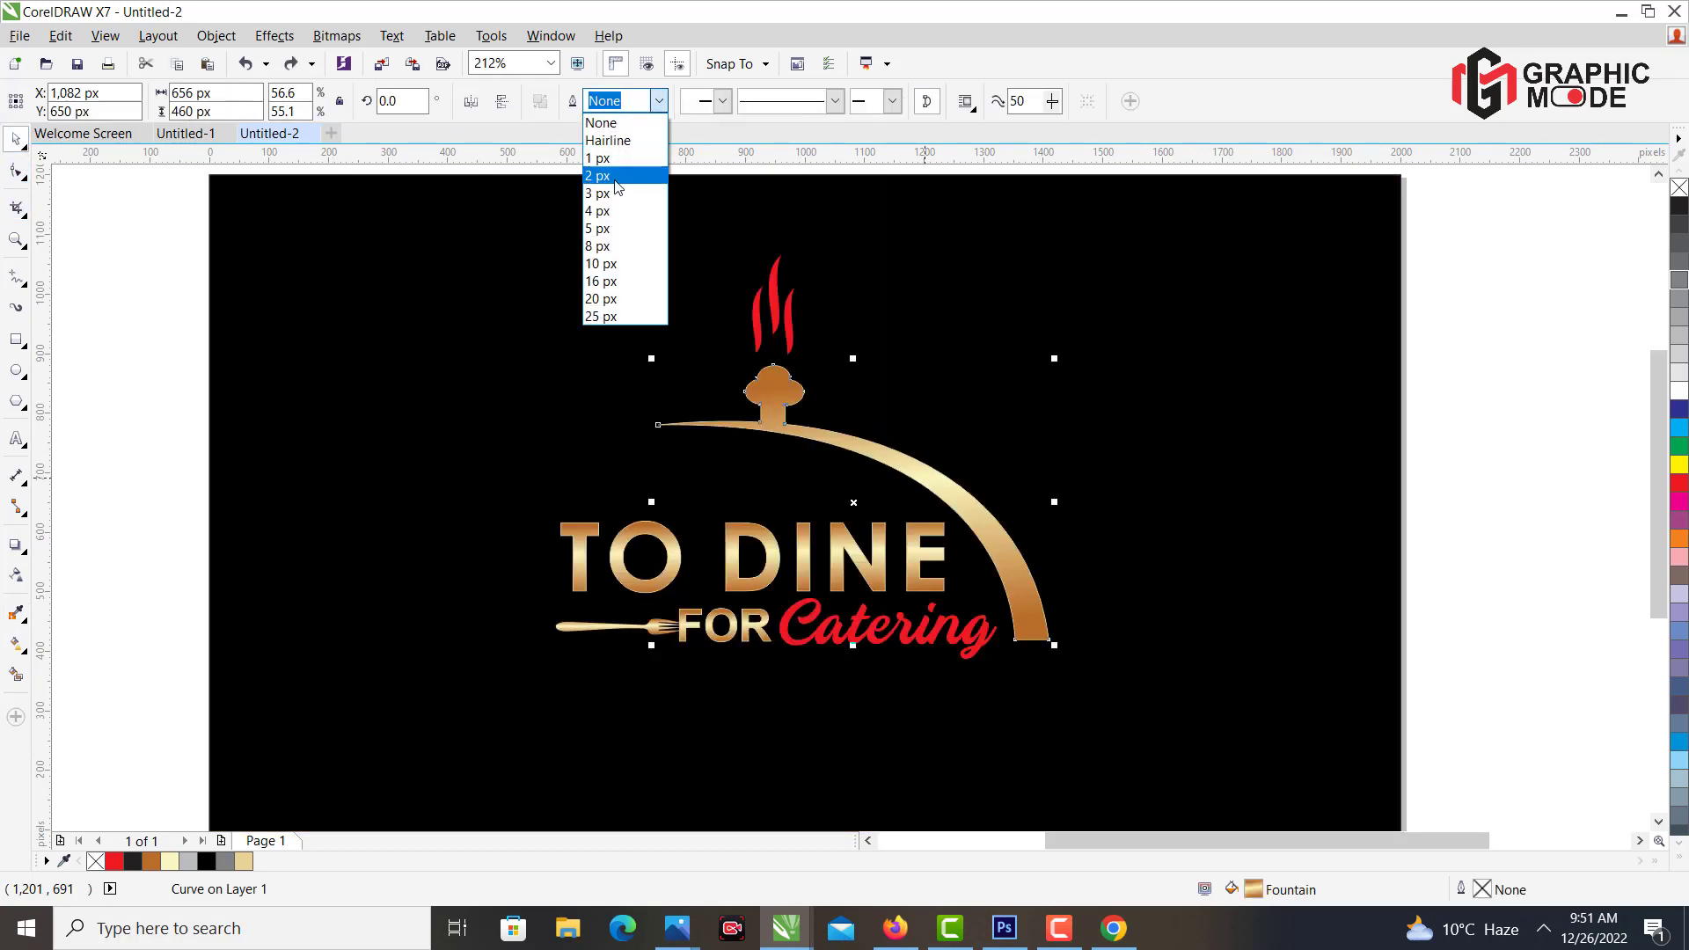
click(607, 176)
click(658, 102)
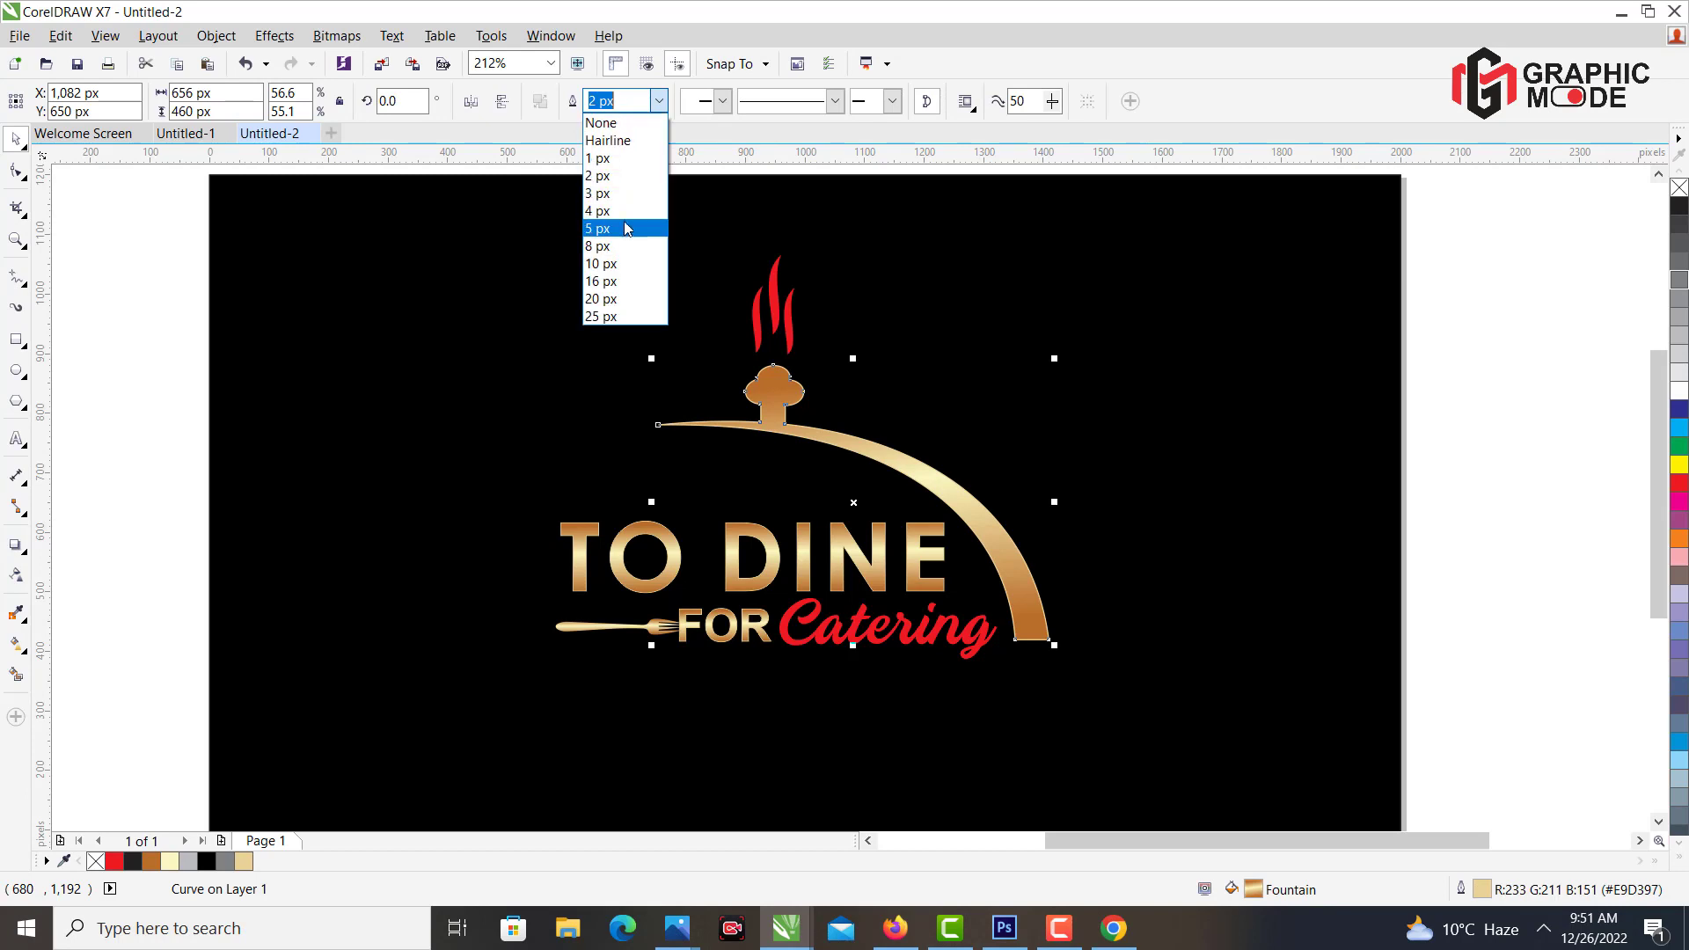
click(619, 230)
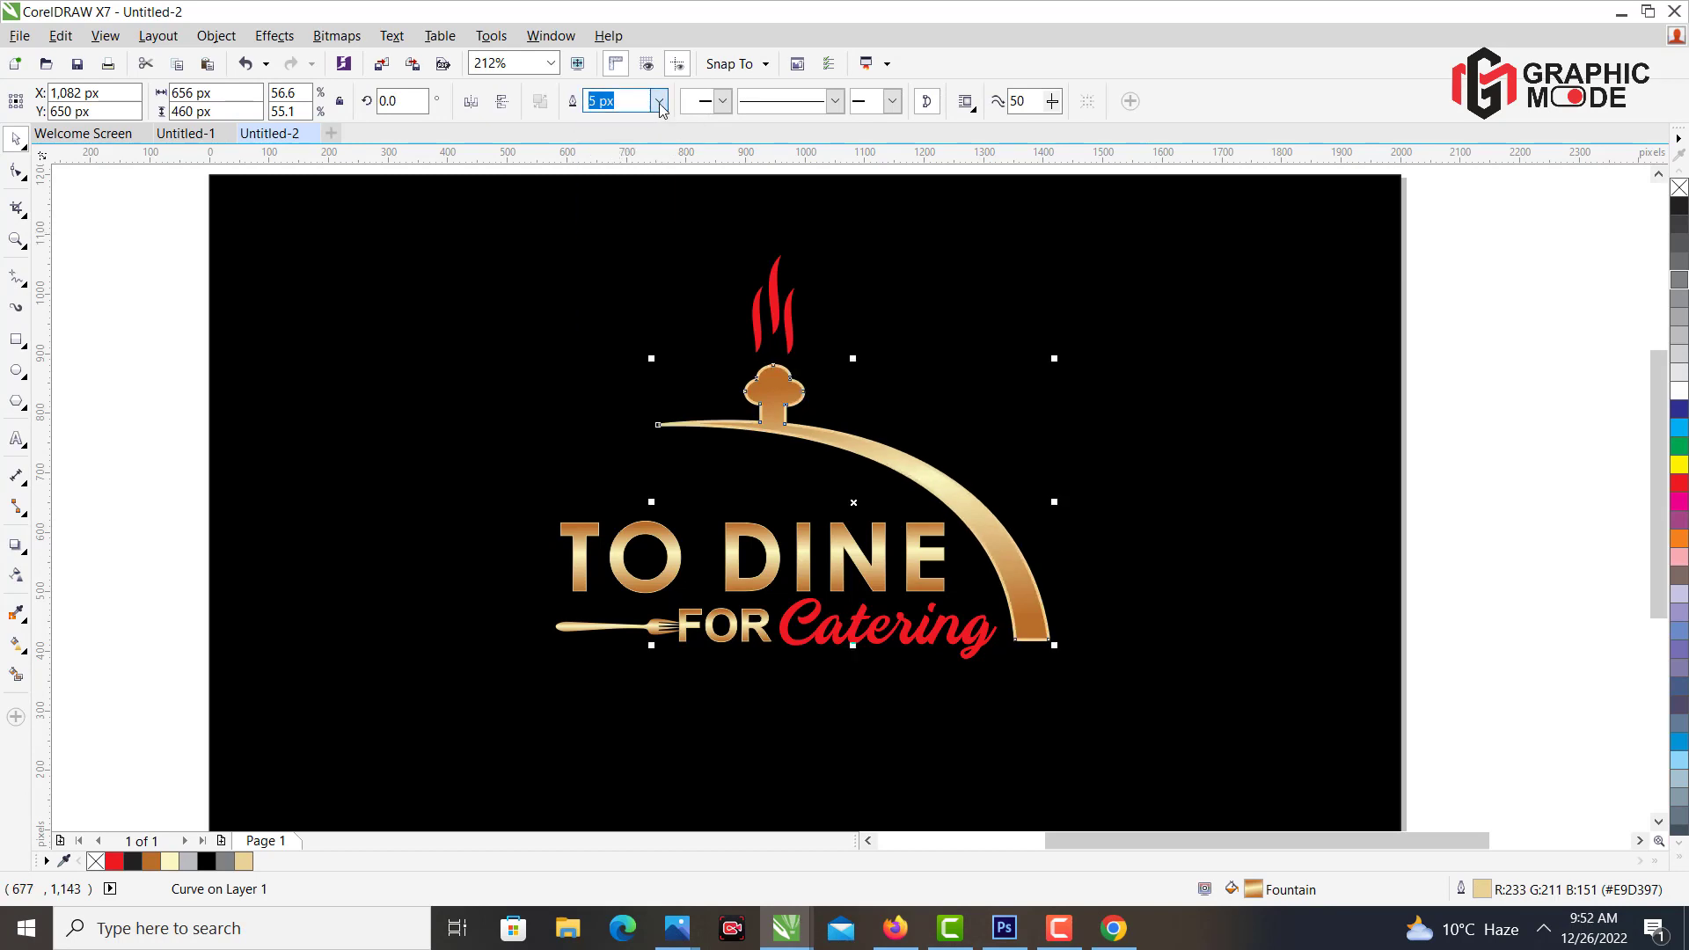
click(658, 102)
click(620, 197)
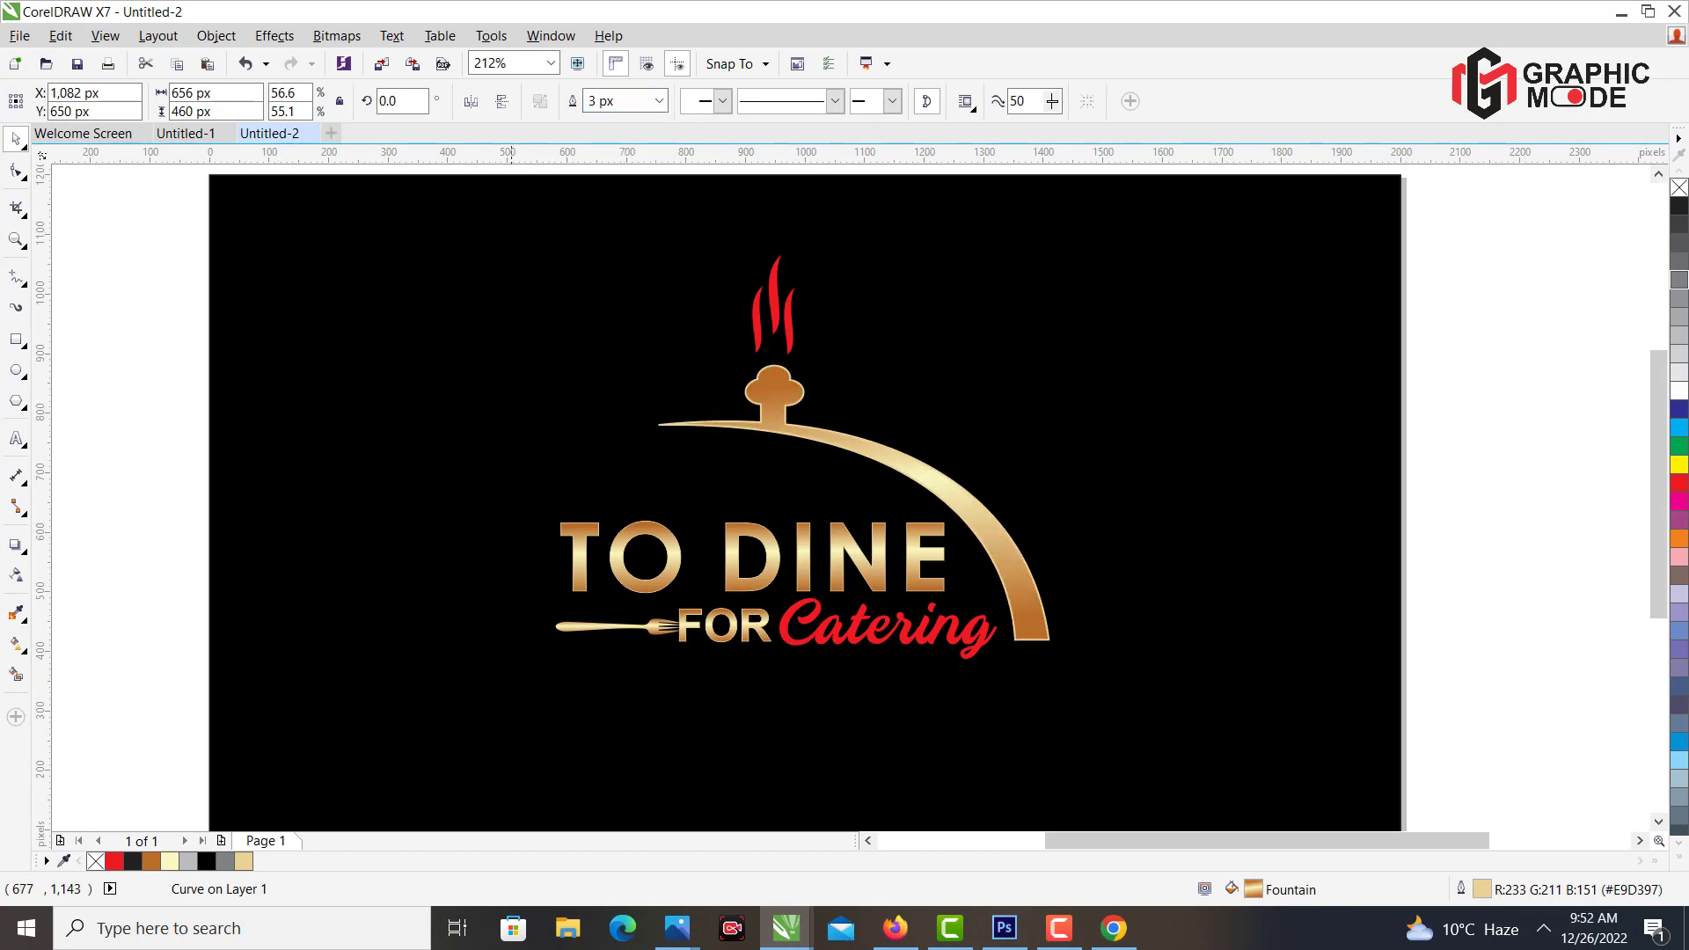
Convert the TO DINE text to curves and set its outline width to 3 px.
click(580, 557)
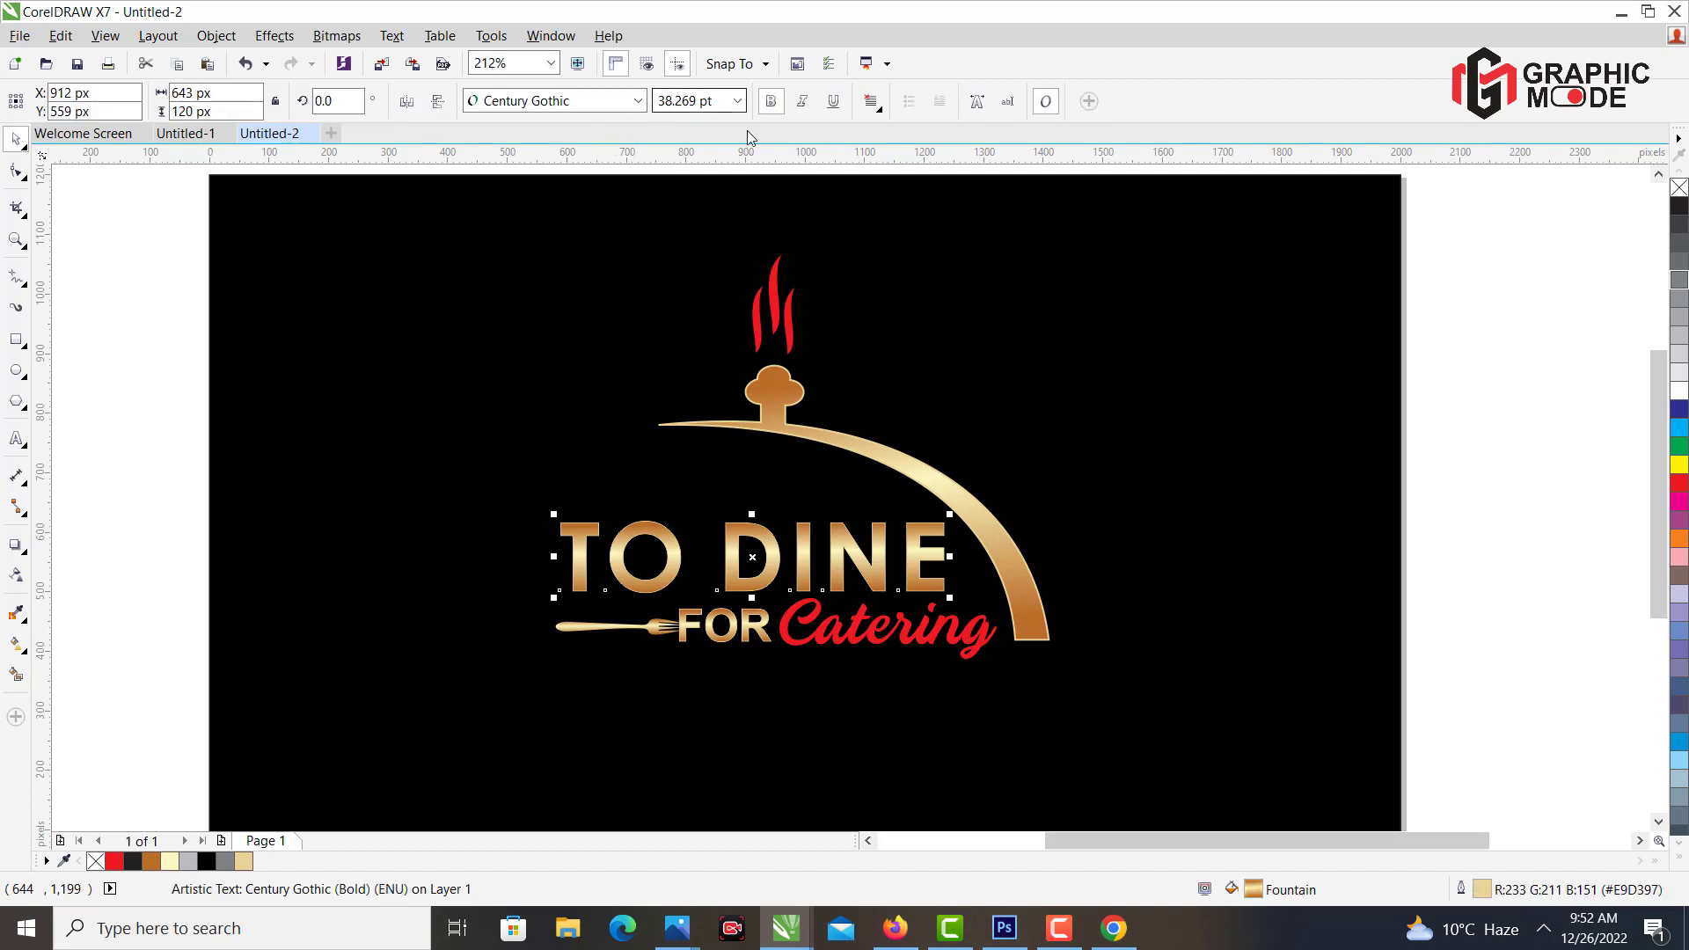
key(ctrl+q)
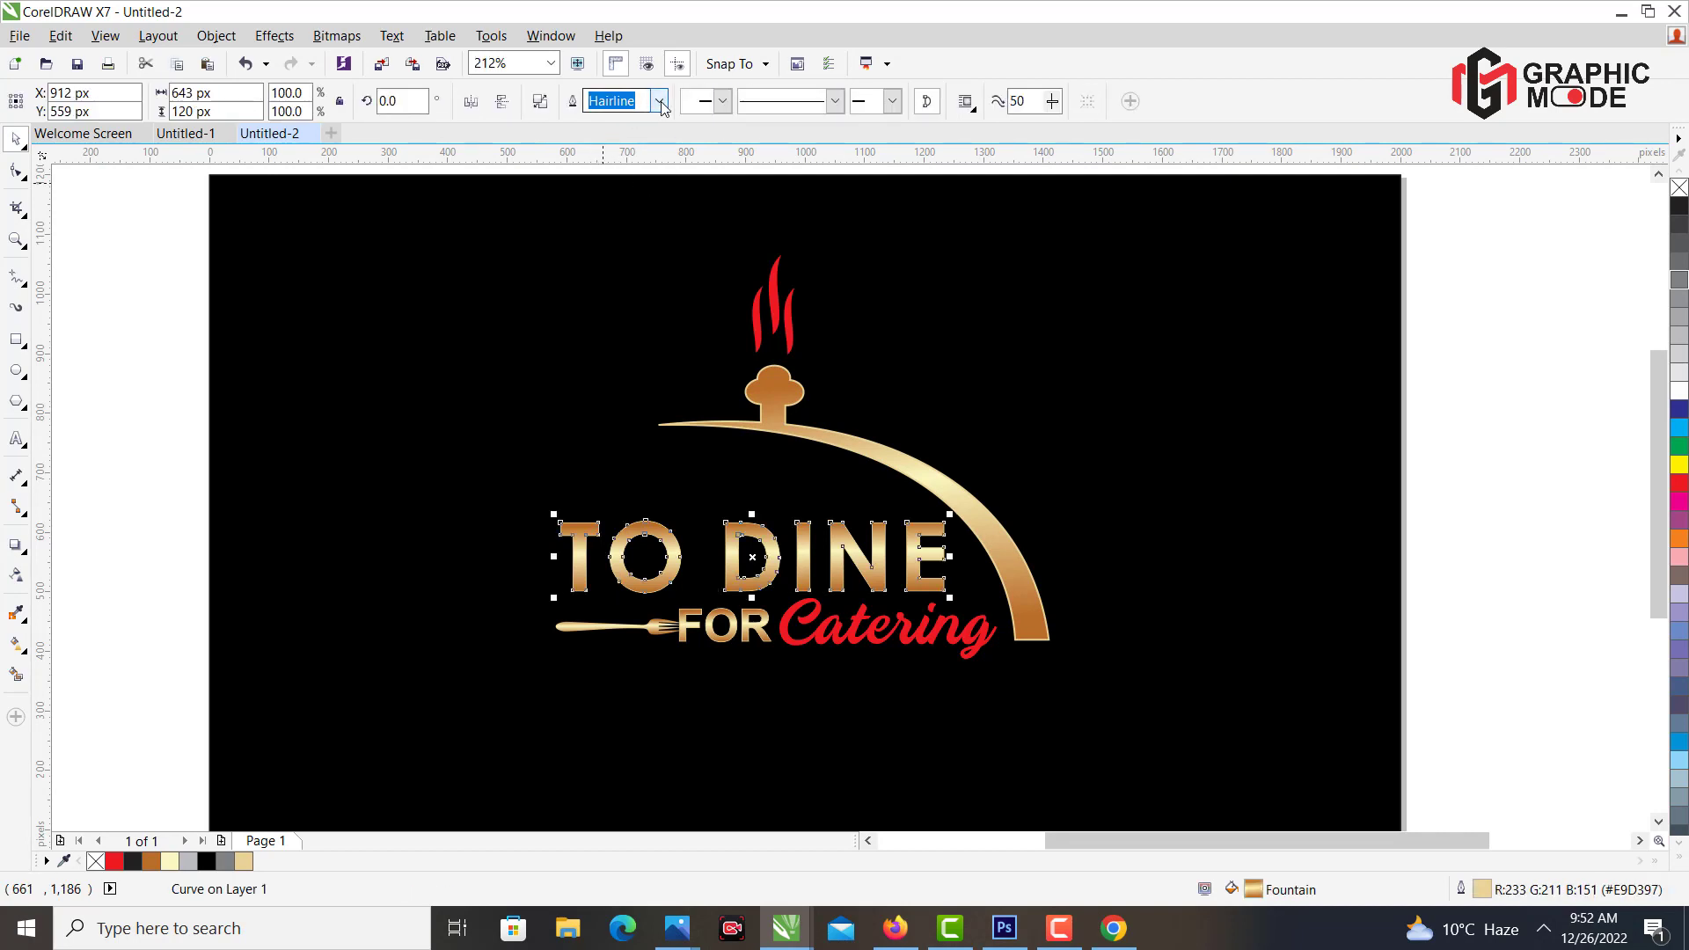
click(658, 101)
click(619, 198)
click(161, 361)
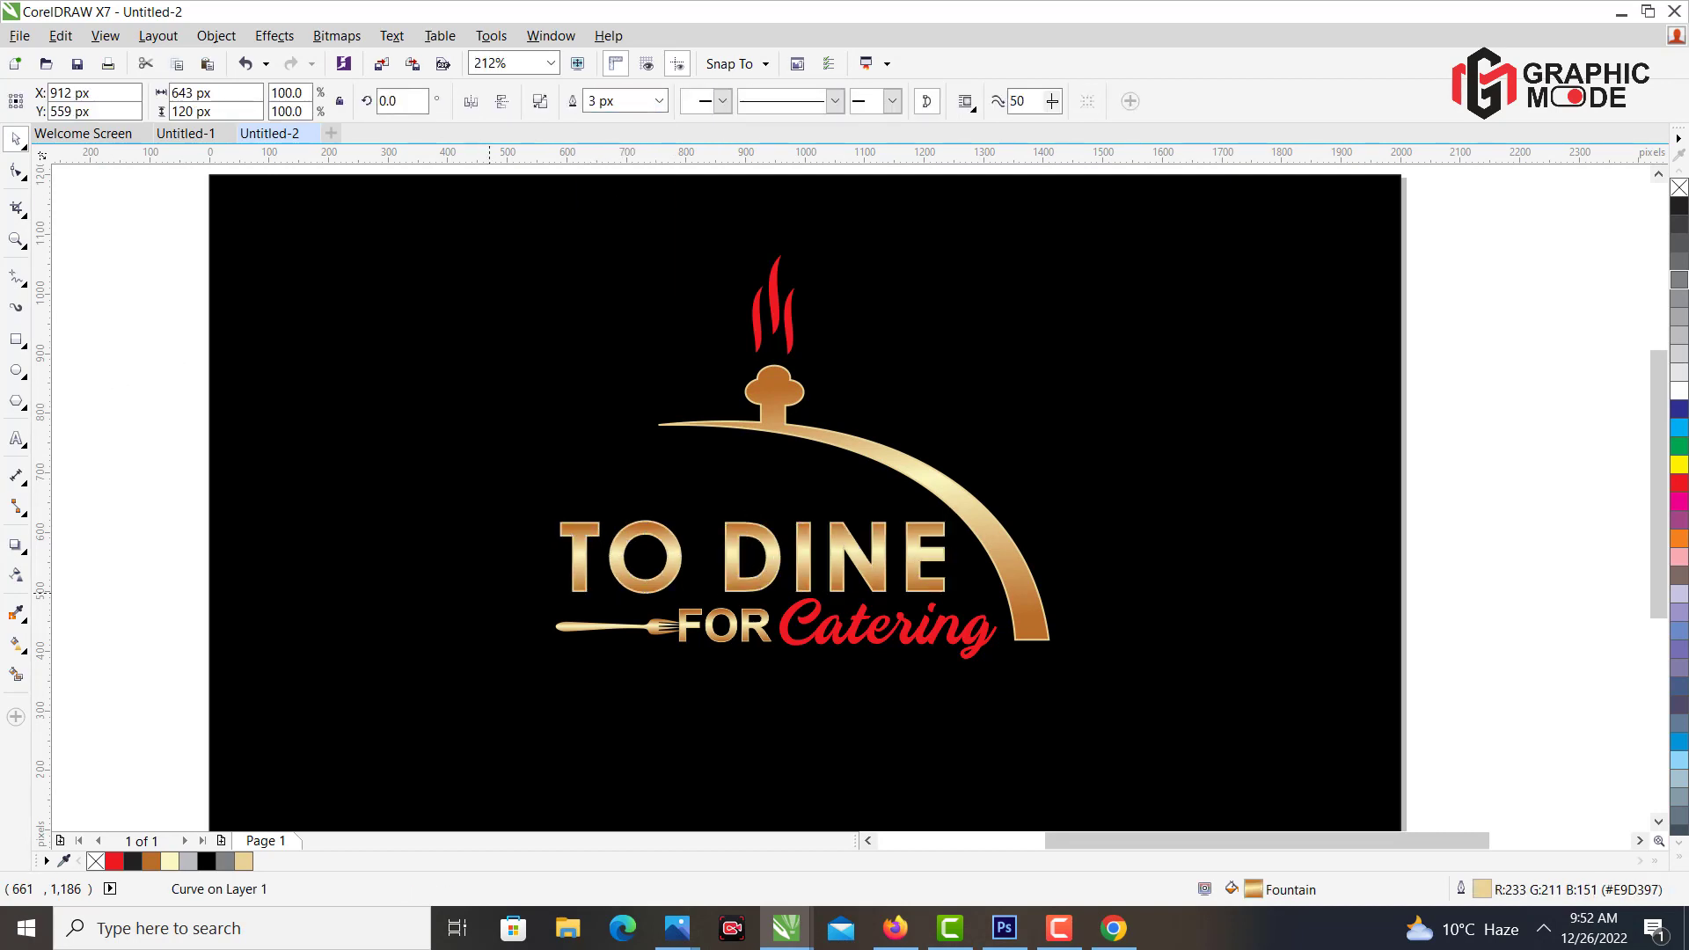
Convert the FOR text to curves and set its outline width to 3 px.
click(696, 625)
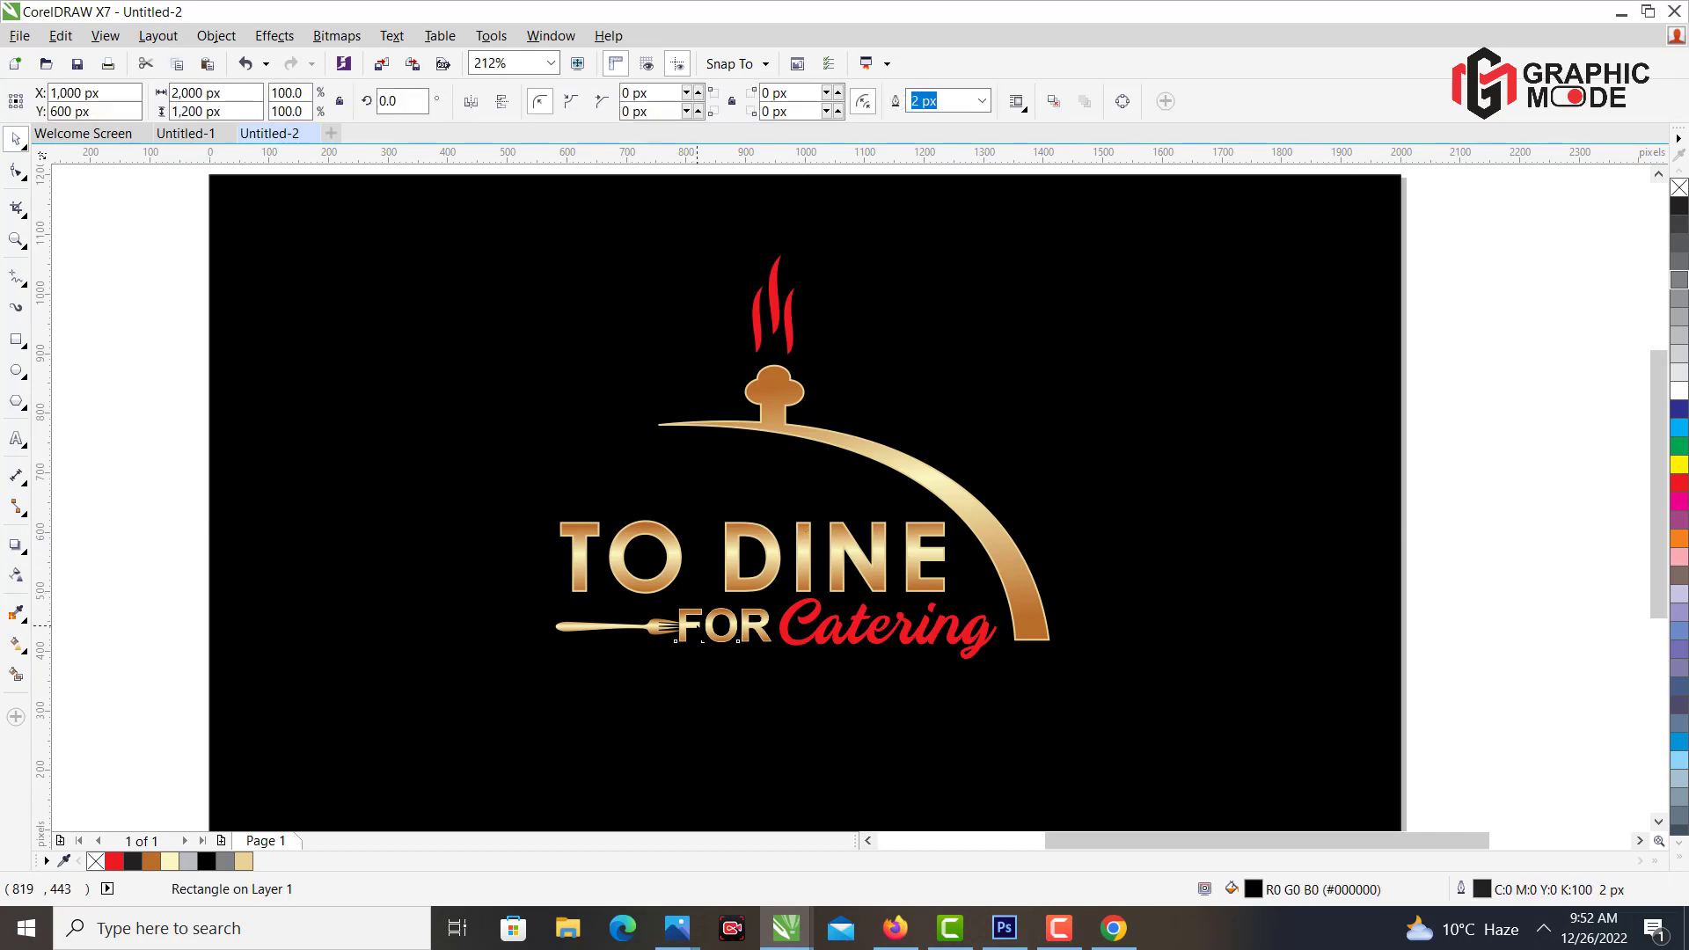
double_click(698, 626)
click(16, 139)
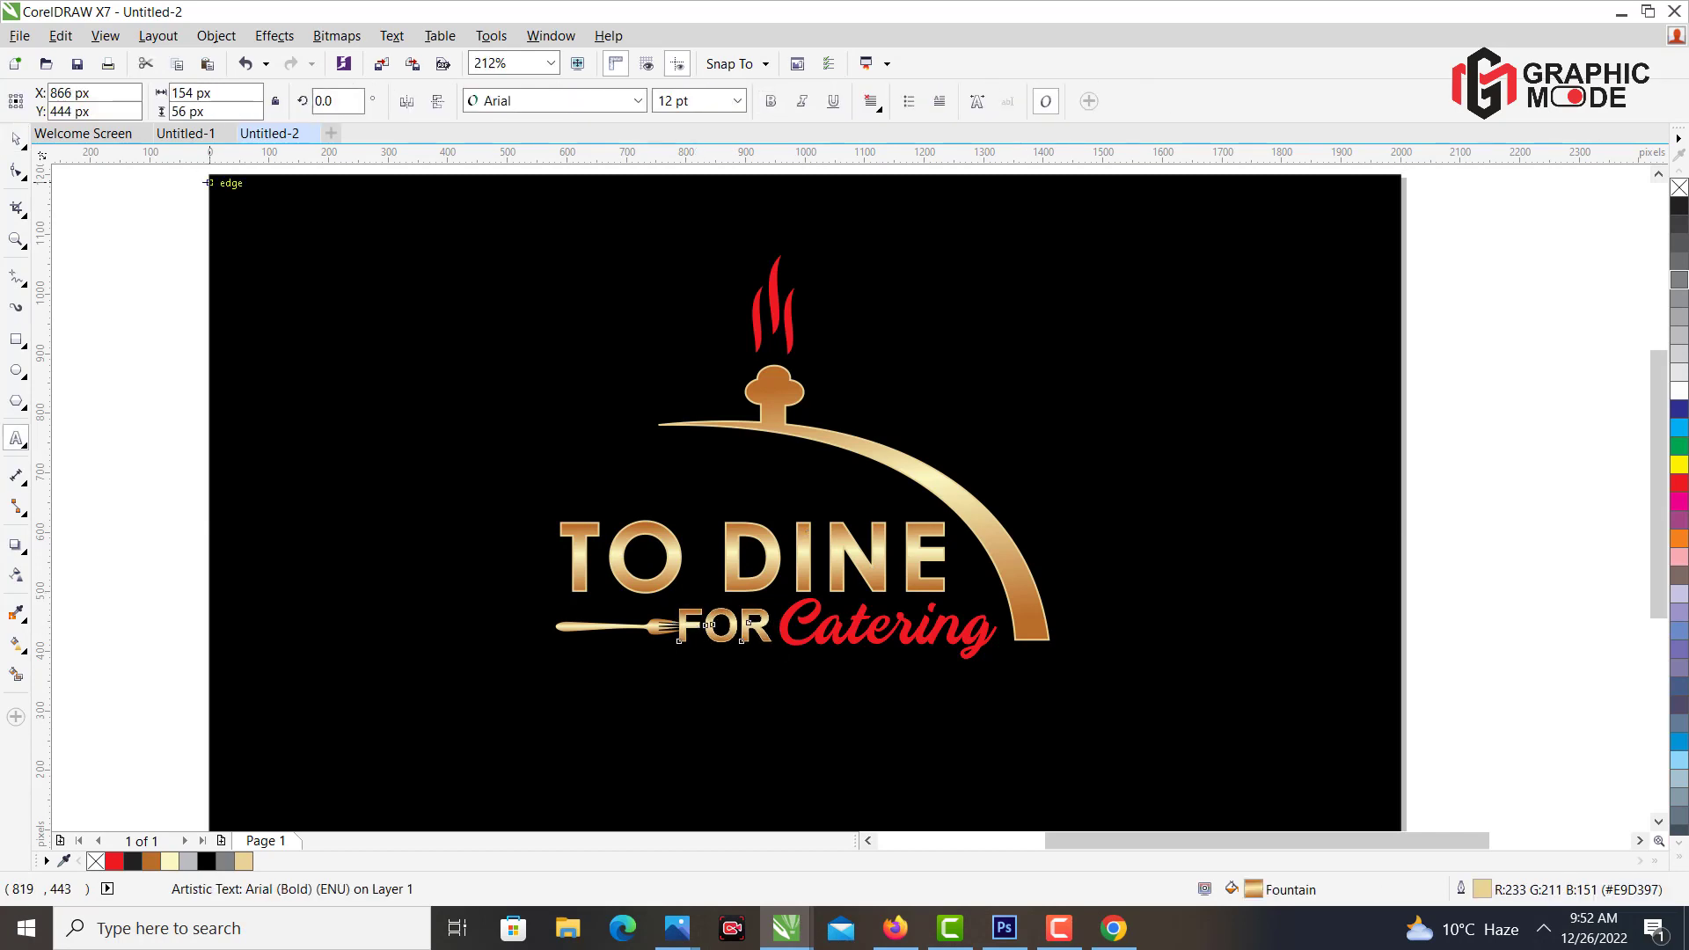
click(16, 139)
key(ctrl+q)
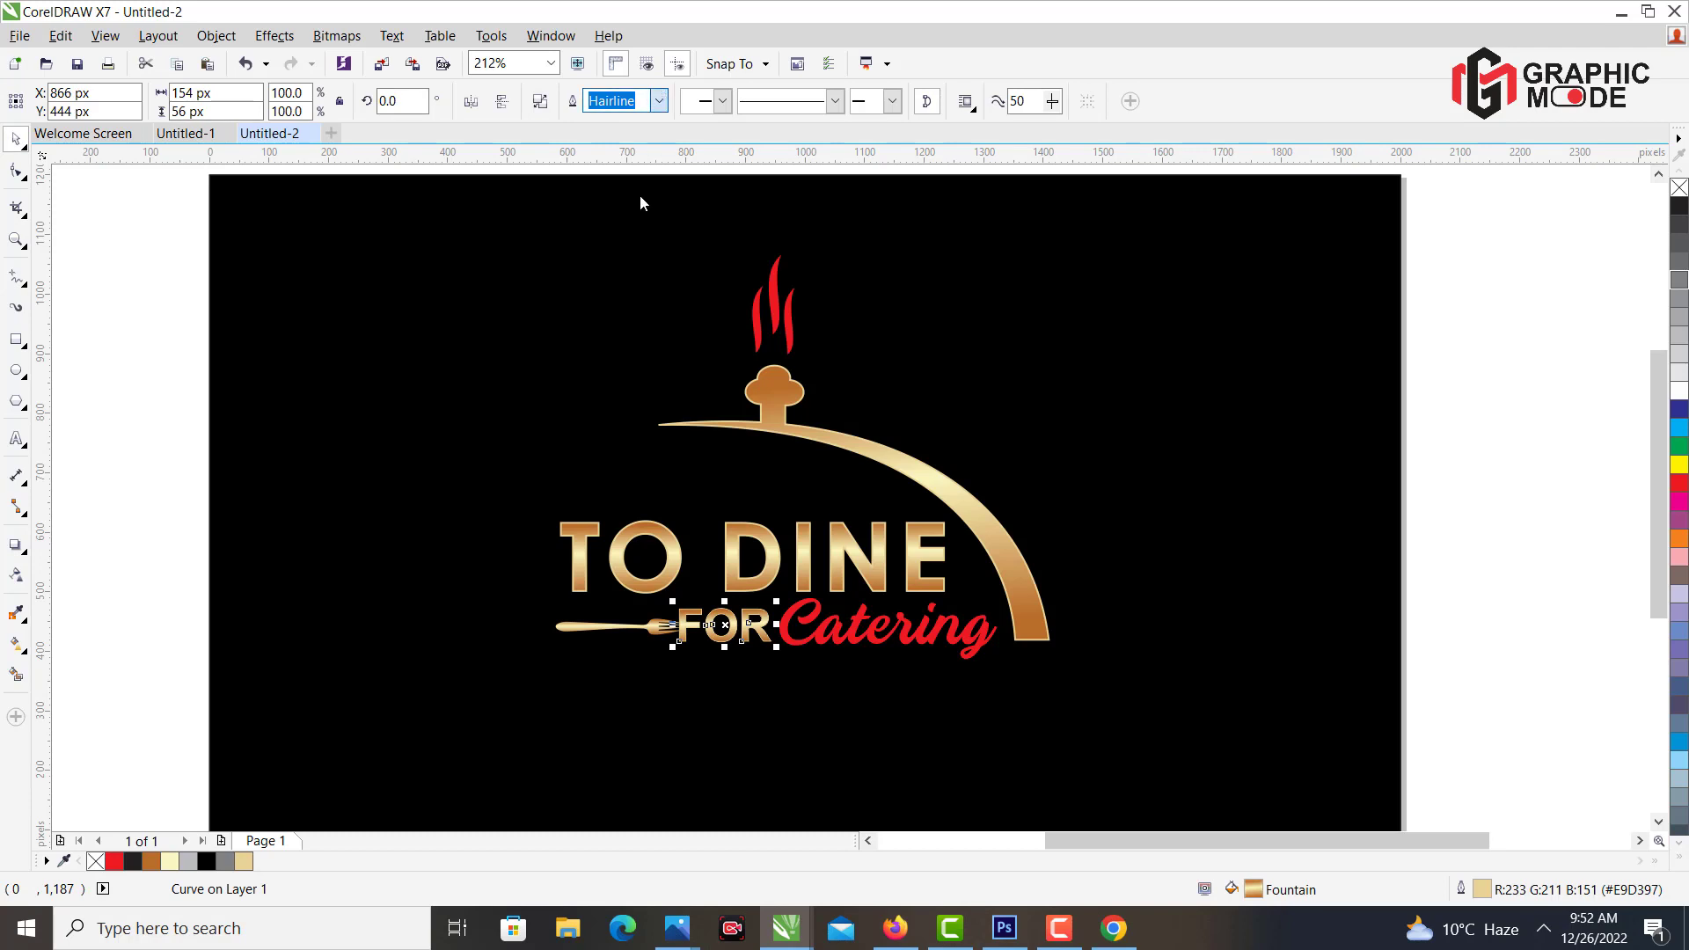
click(658, 101)
click(617, 193)
click(223, 408)
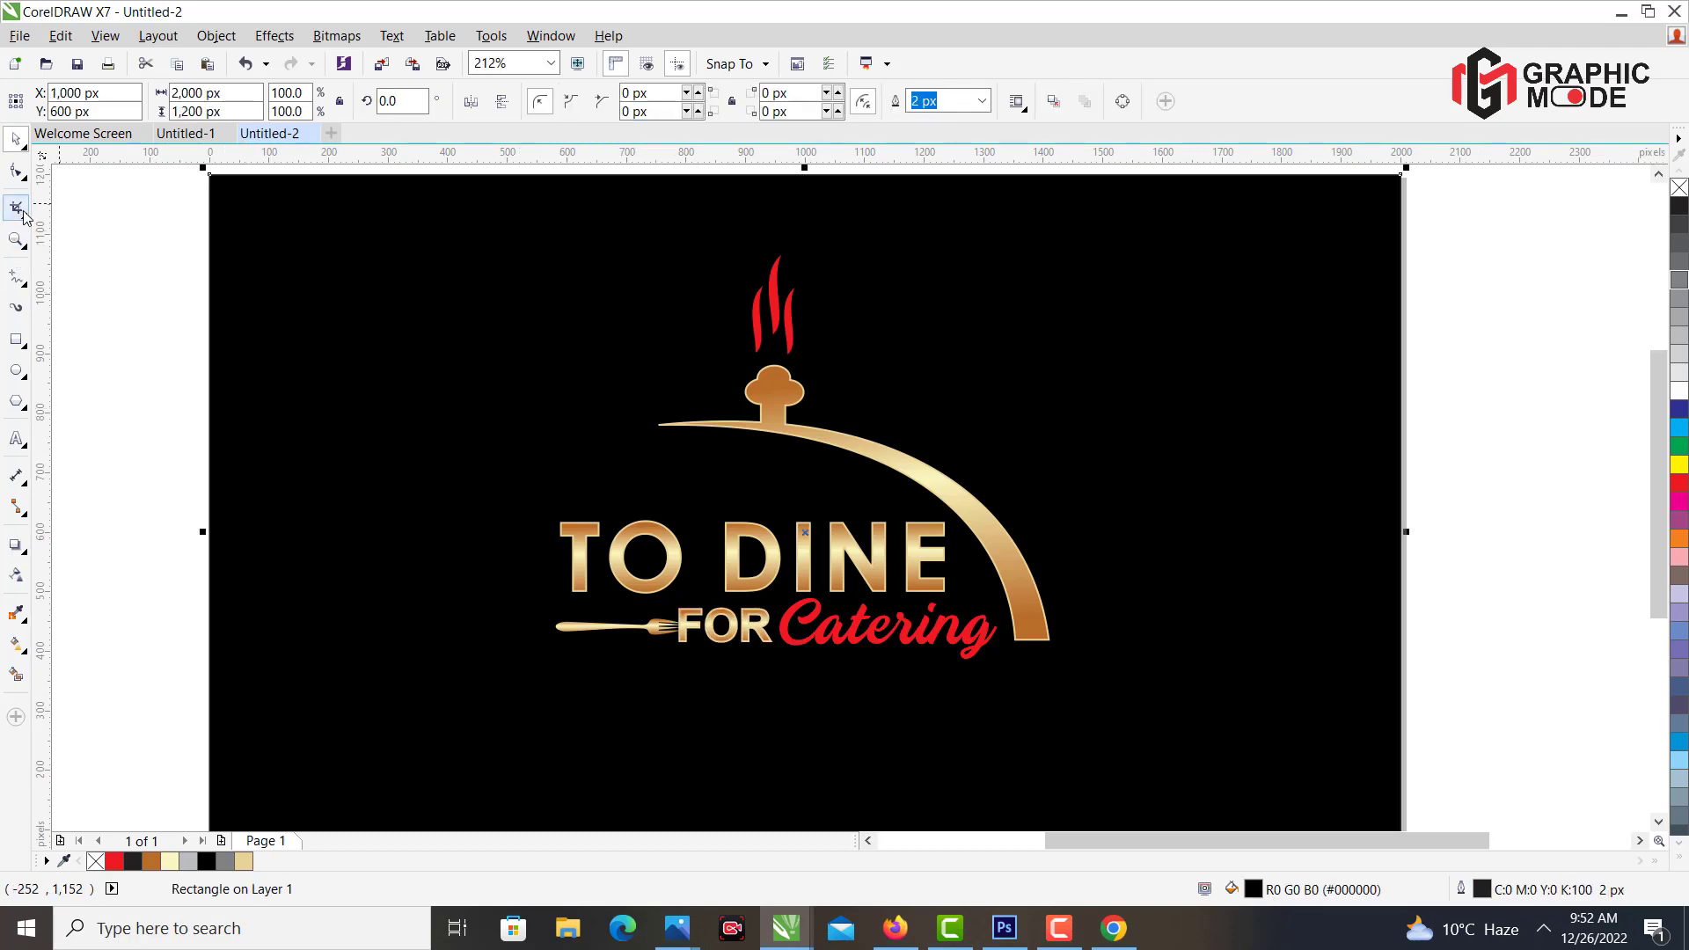
Frame the complete logo more closely for a final review and clear the selection.
click(16, 239)
drag(475, 221, 1142, 748)
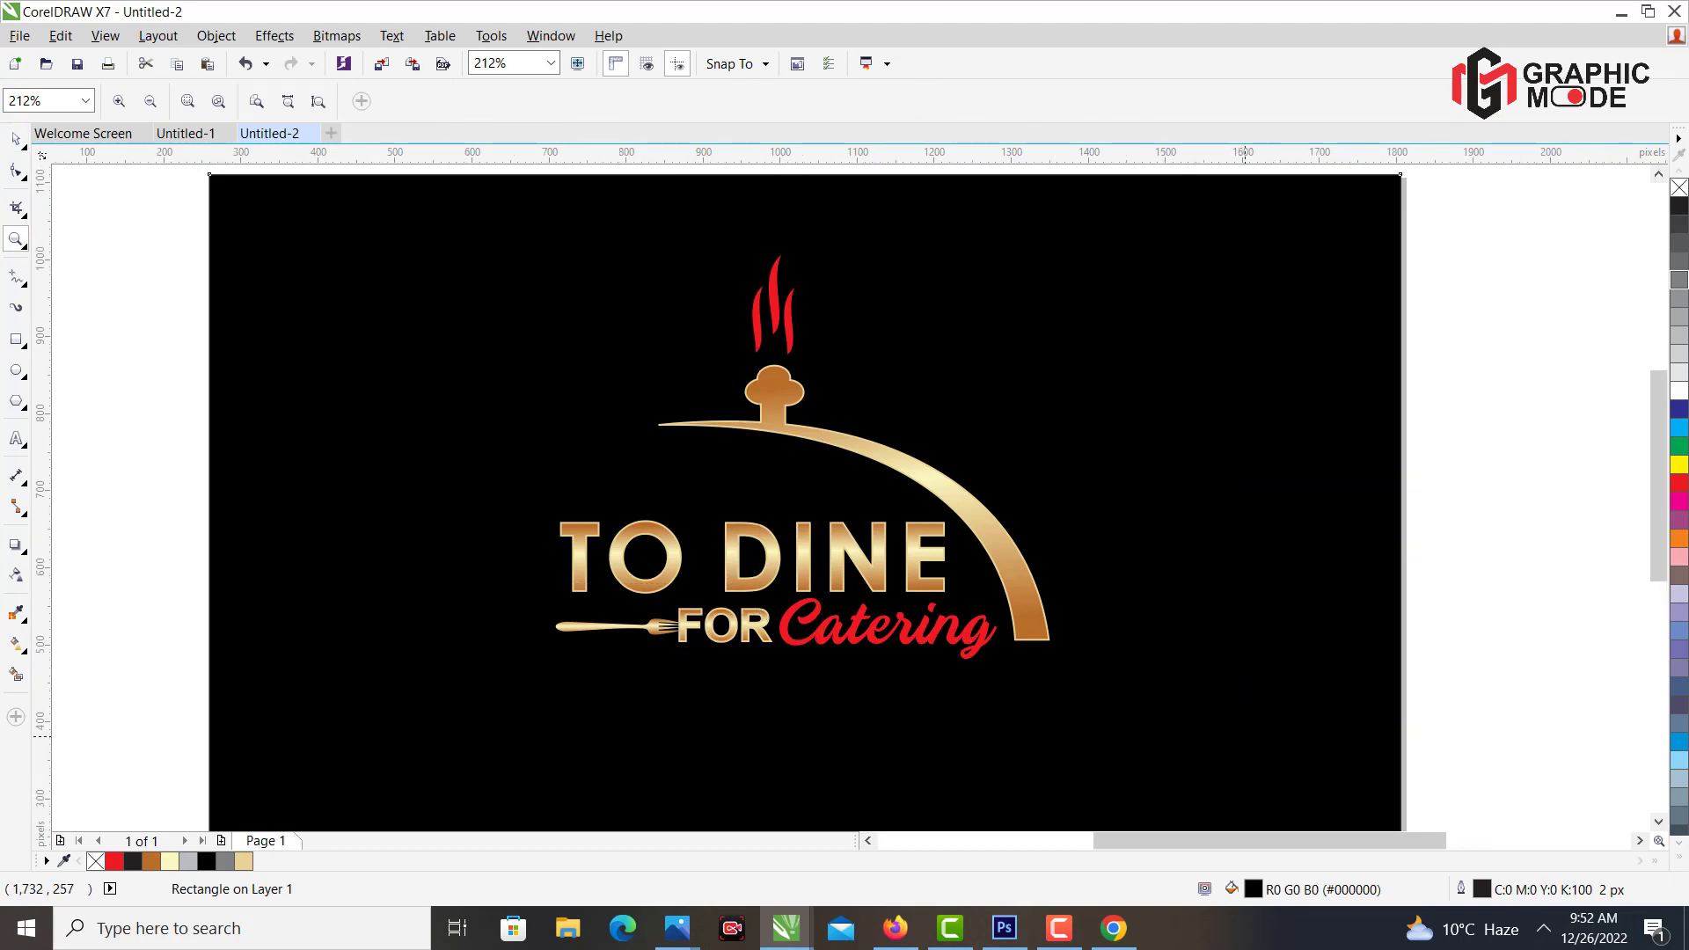
key(space)
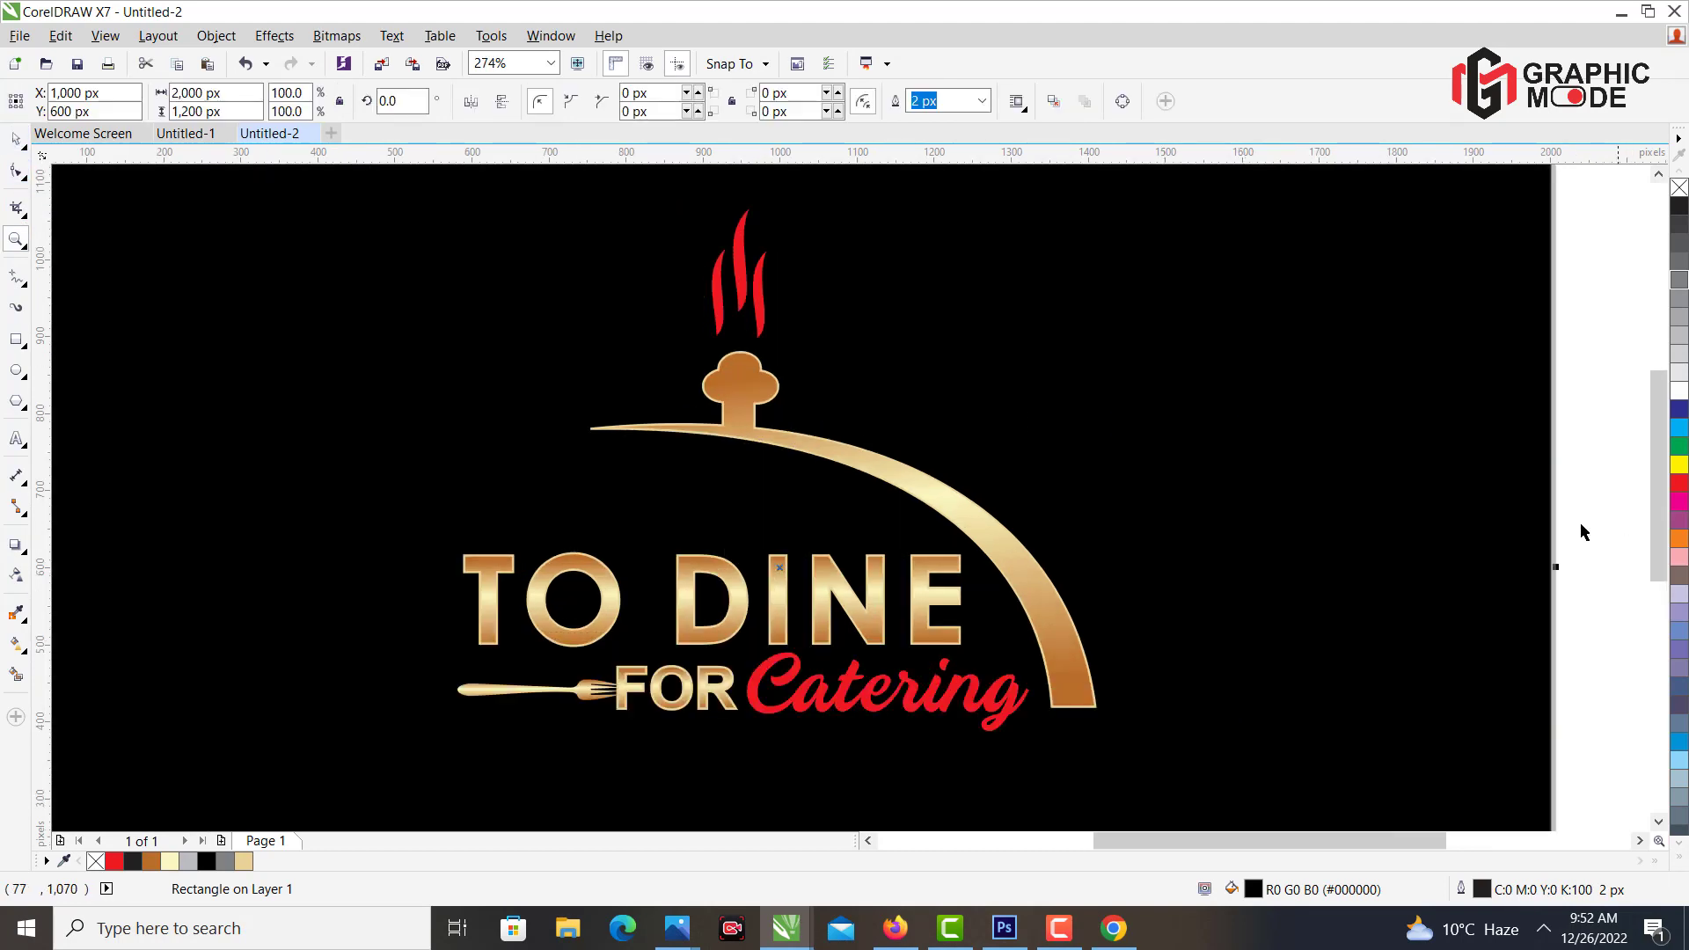
click(1578, 520)
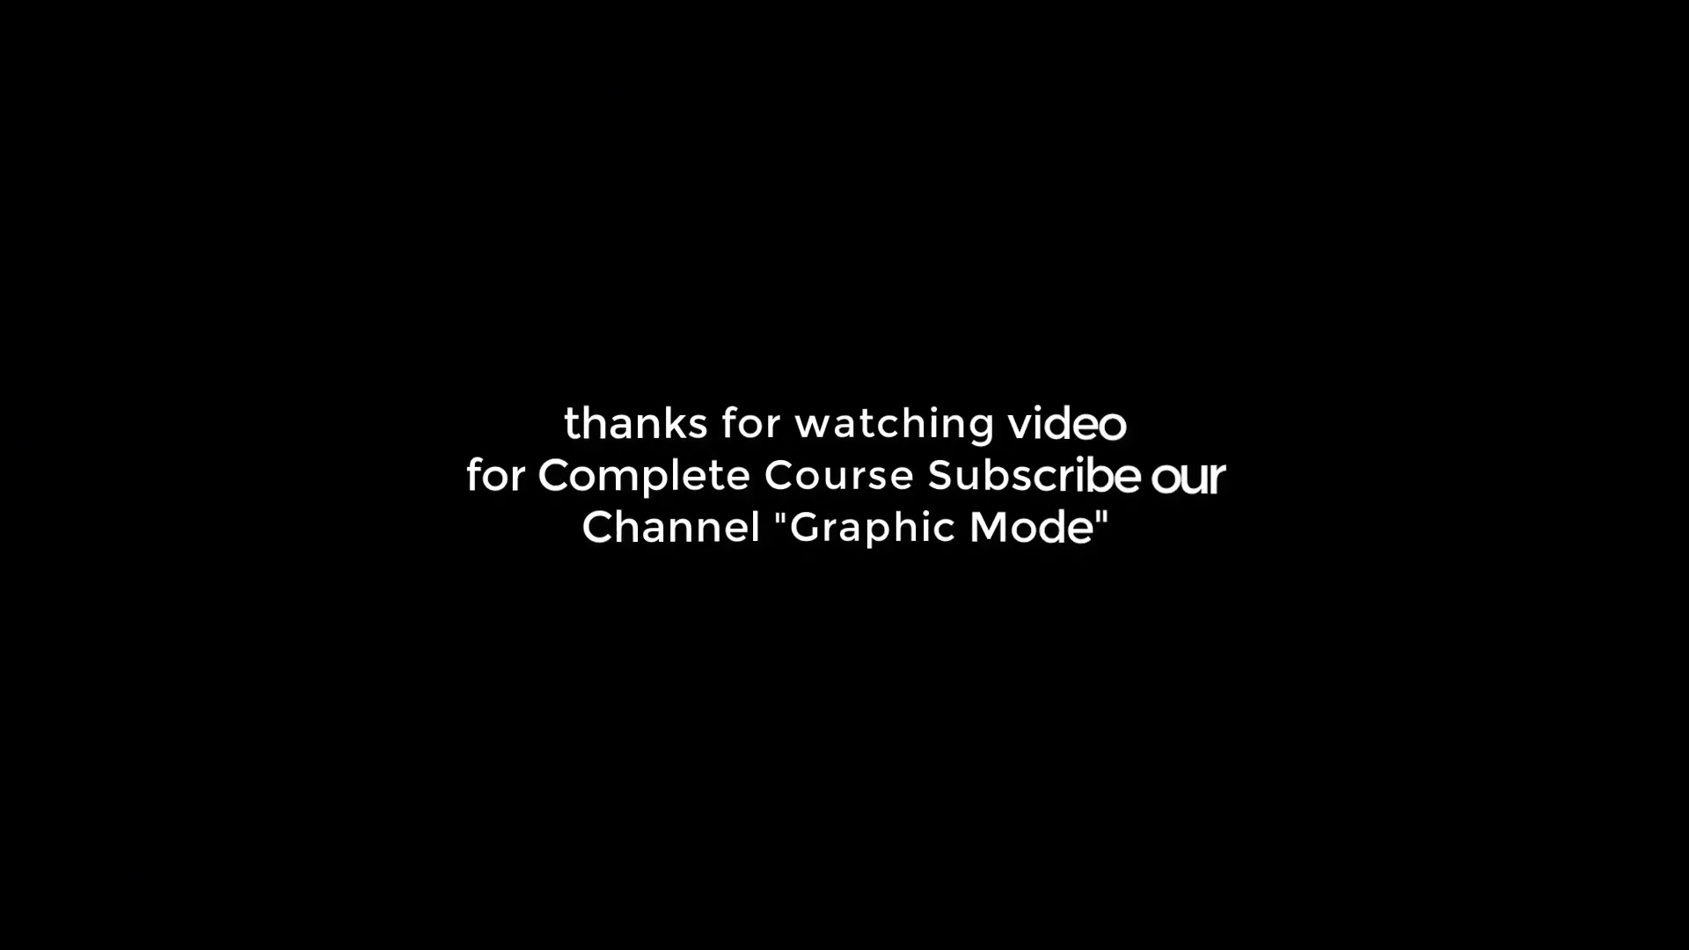